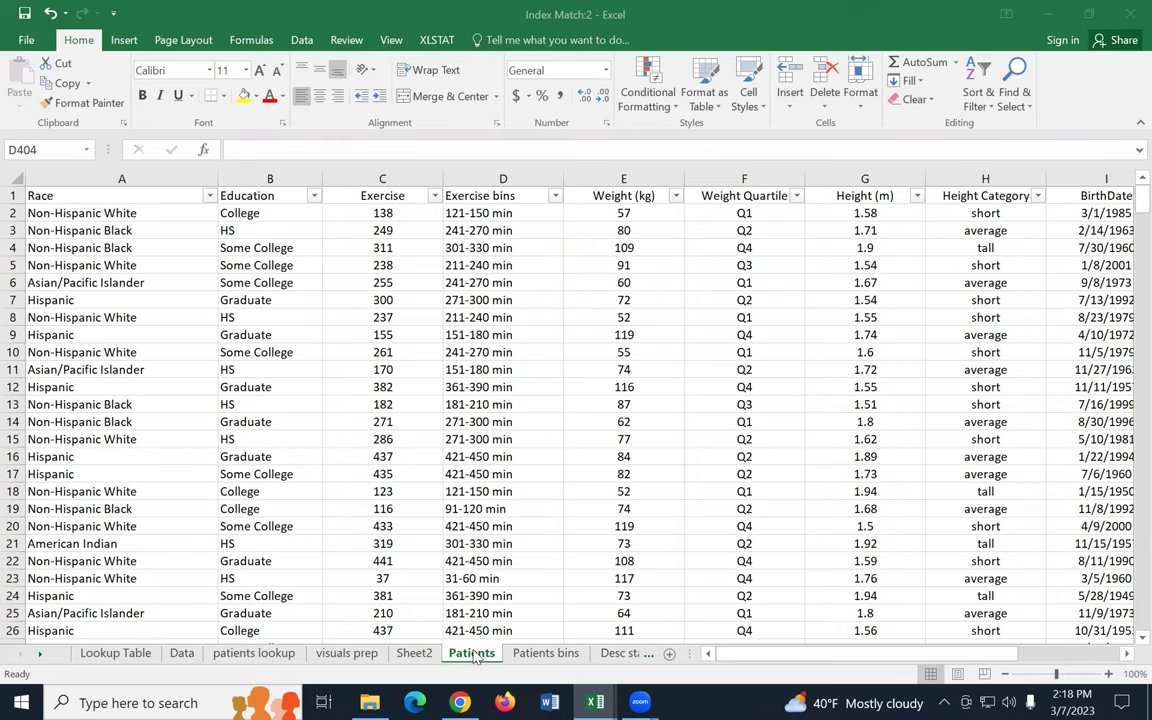
Step: Create a PivotTable on a new worksheet from the Education column of the Patients bins sheet
{"action": "left_click", "coordinate": [545, 653]}
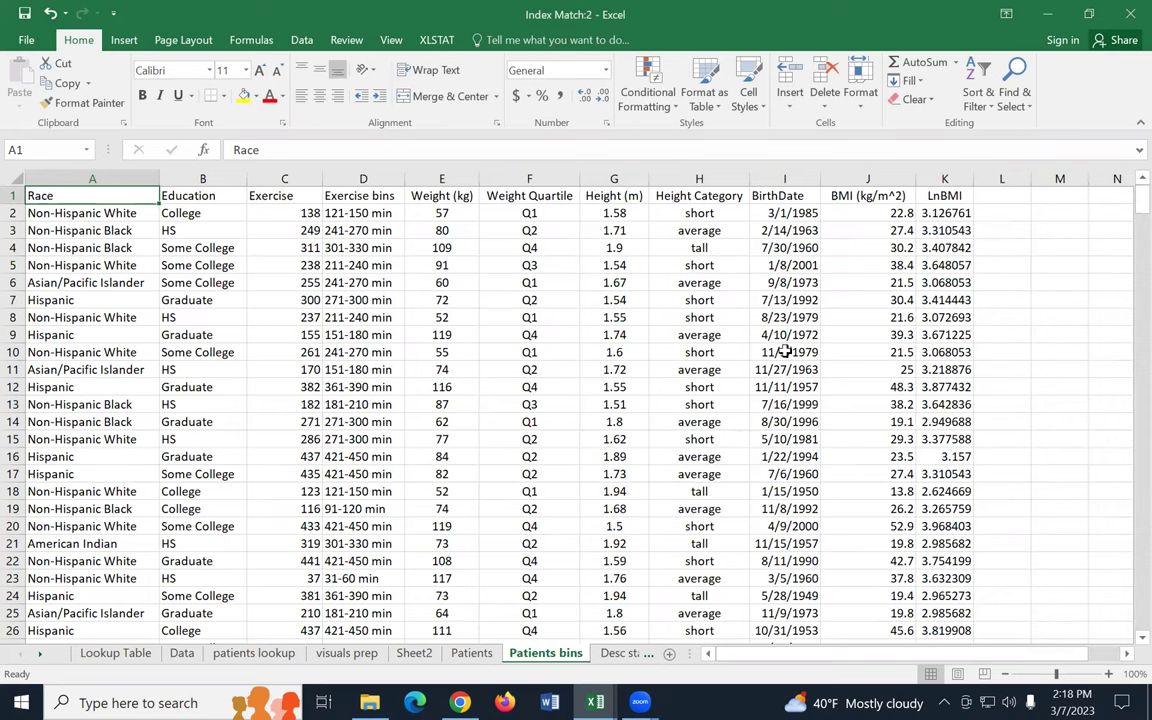
{"action": "left_click", "coordinate": [620, 317]}
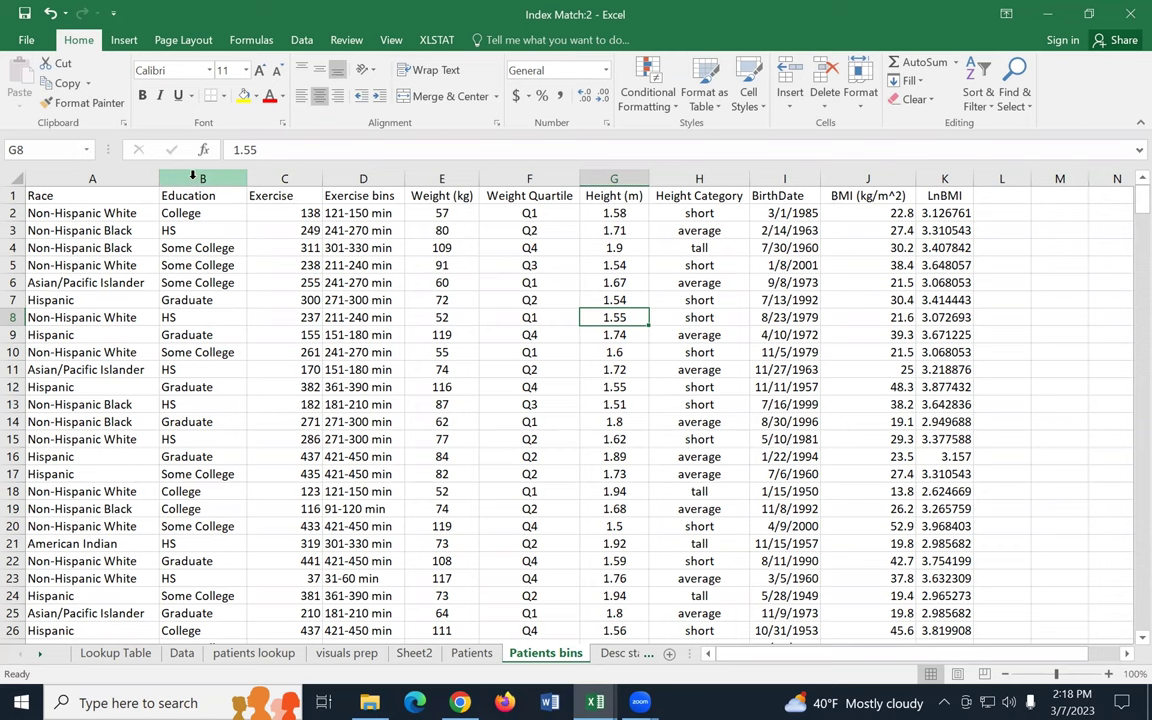
{"action": "left_click", "coordinate": [193, 176]}
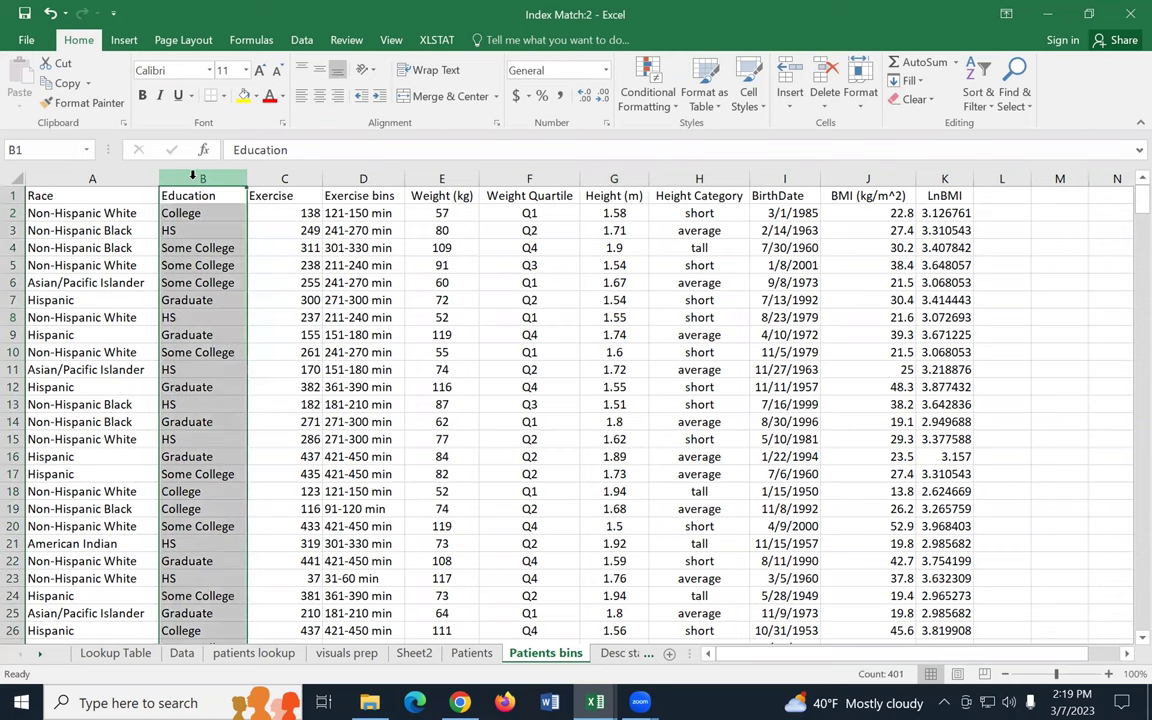
{"action": "left_click", "coordinate": [122, 41]}
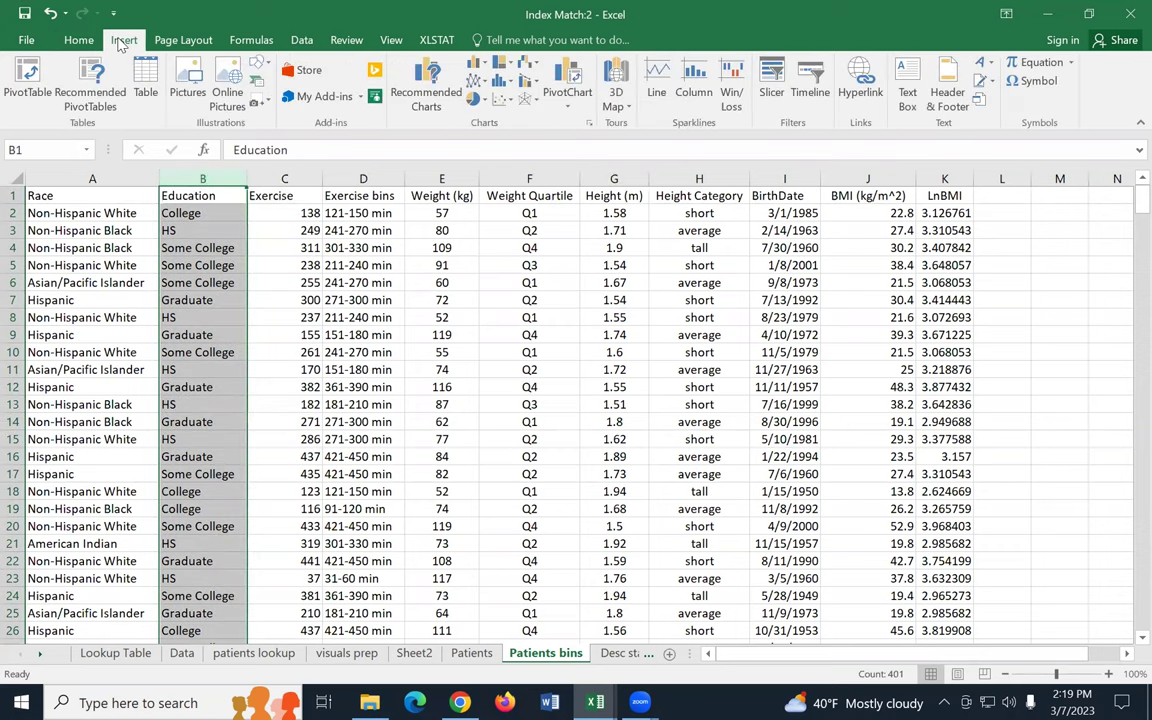
{"action": "left_click", "coordinate": [28, 77]}
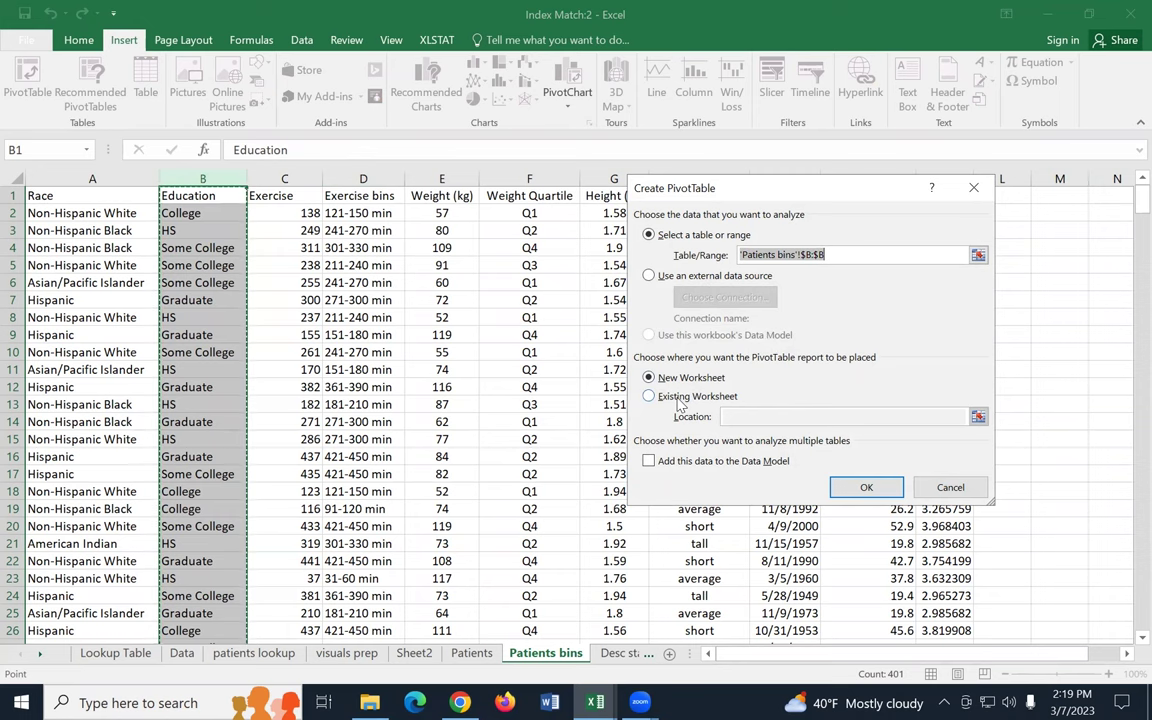
{"action": "left_click", "coordinate": [866, 487]}
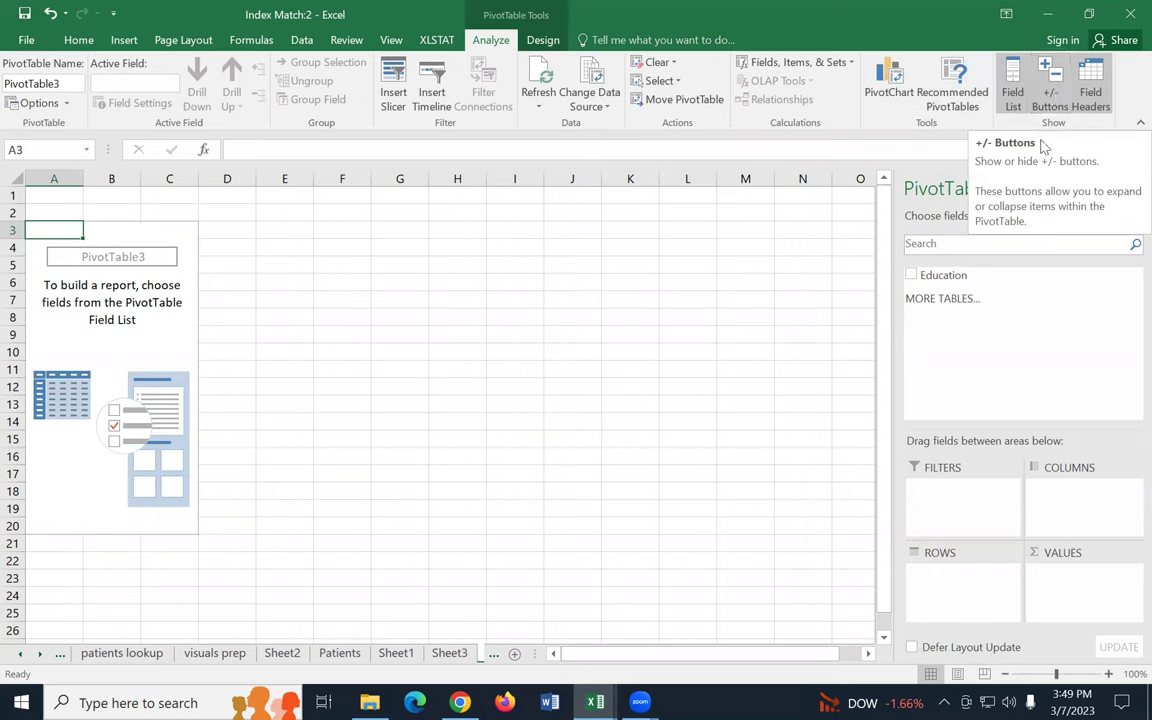
Step: Place the Education field in the PivotTable's rows and also in its values as a count
{"action": "left_click", "coordinate": [1013, 92]}
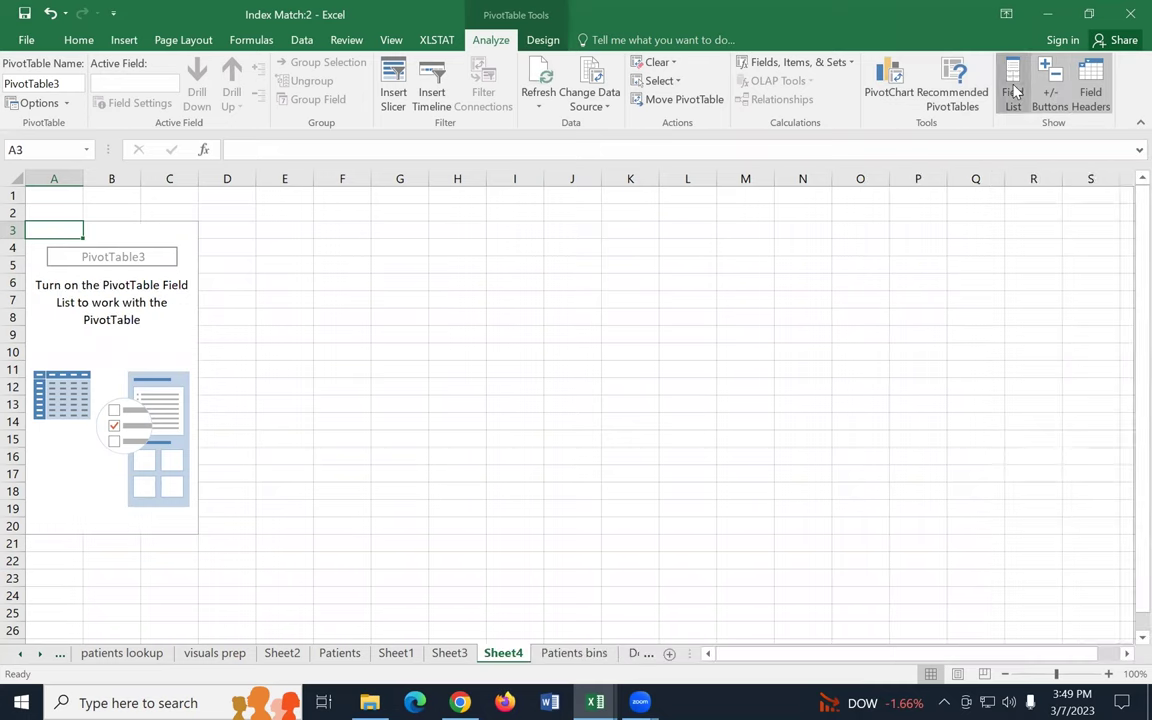
{"action": "left_click", "coordinate": [1013, 92]}
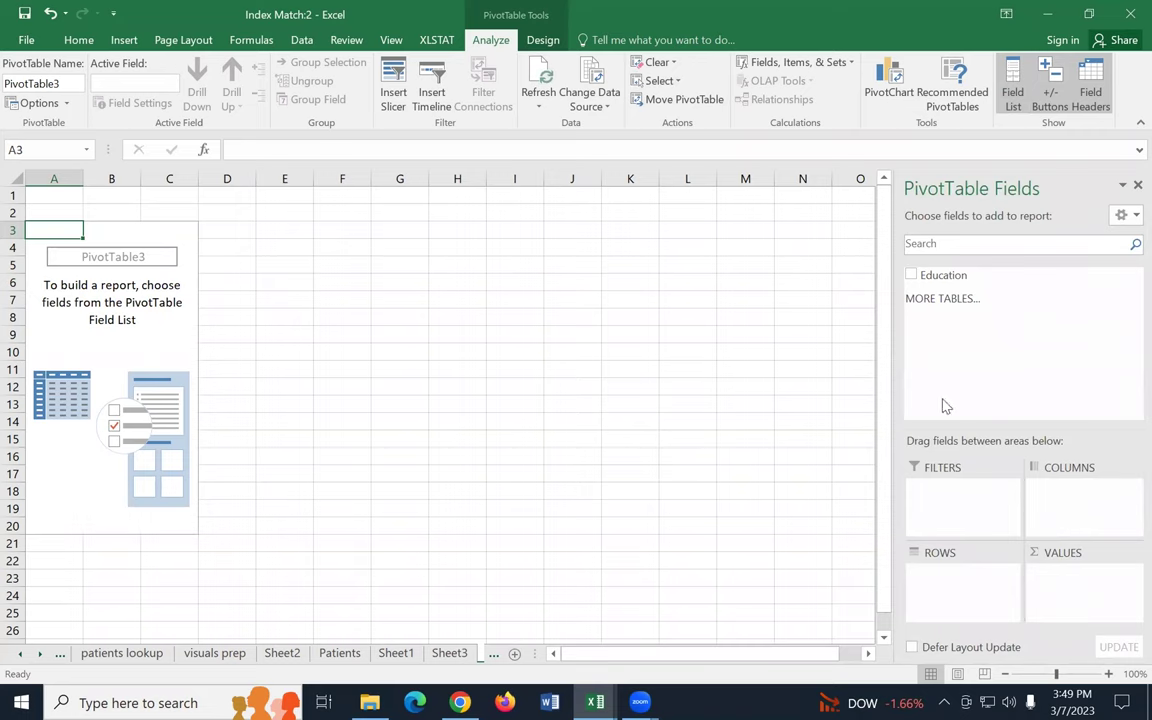
{"action": "left_click_drag", "start_coordinate": [952, 277], "coordinate": [980, 585]}
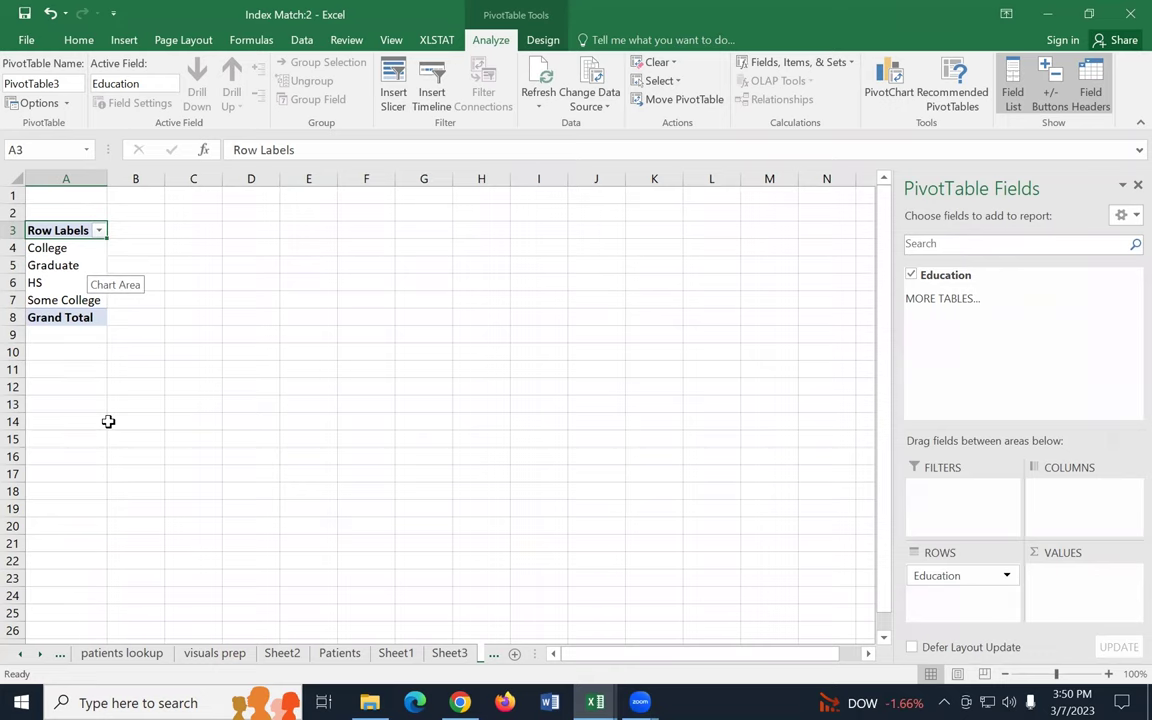
{"action": "left_click_drag", "start_coordinate": [108, 421], "coordinate": [110, 421]}
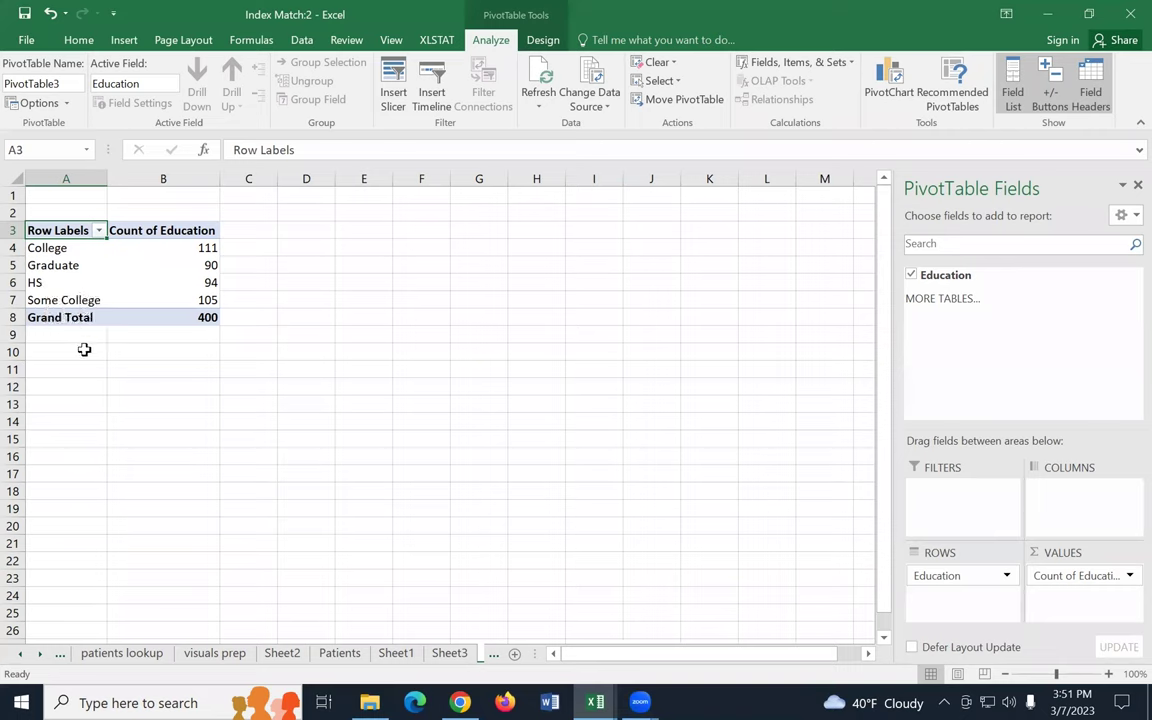
Step: Reorder the PivotTable's education rows to HS, Some College, College, Graduate
{"action": "left_click", "coordinate": [50, 283]}
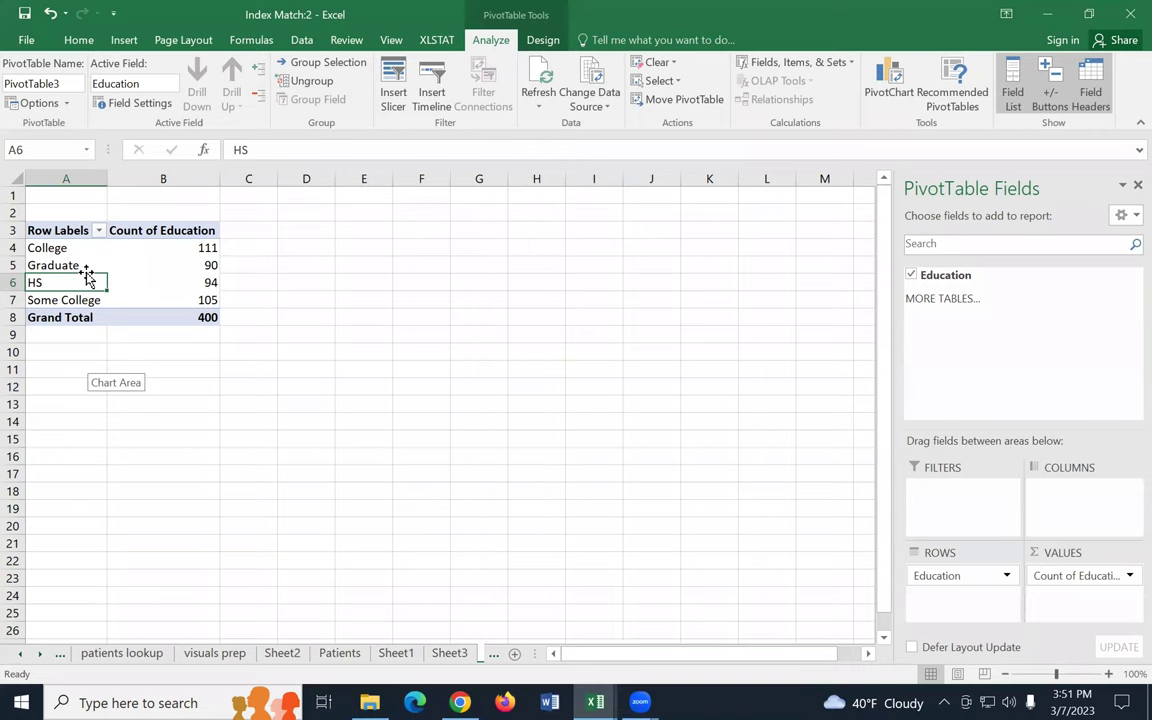
{"action": "left_click_drag", "start_coordinate": [88, 278], "coordinate": [88, 245]}
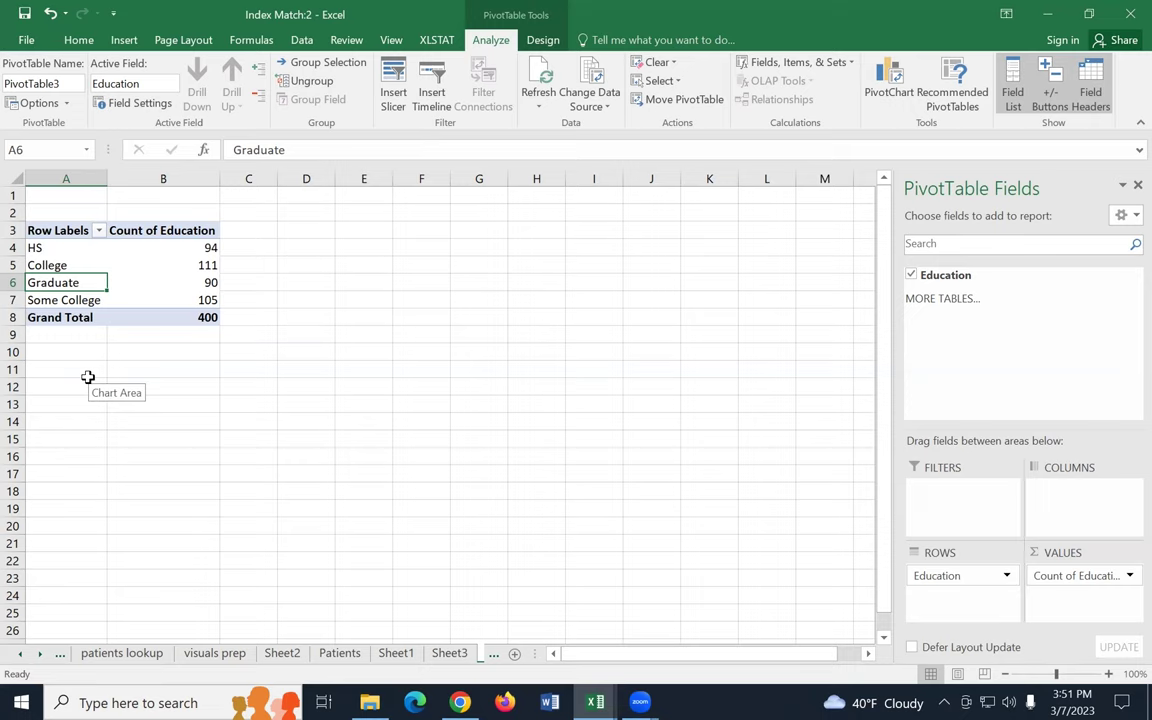
{"action": "left_click", "coordinate": [79, 300]}
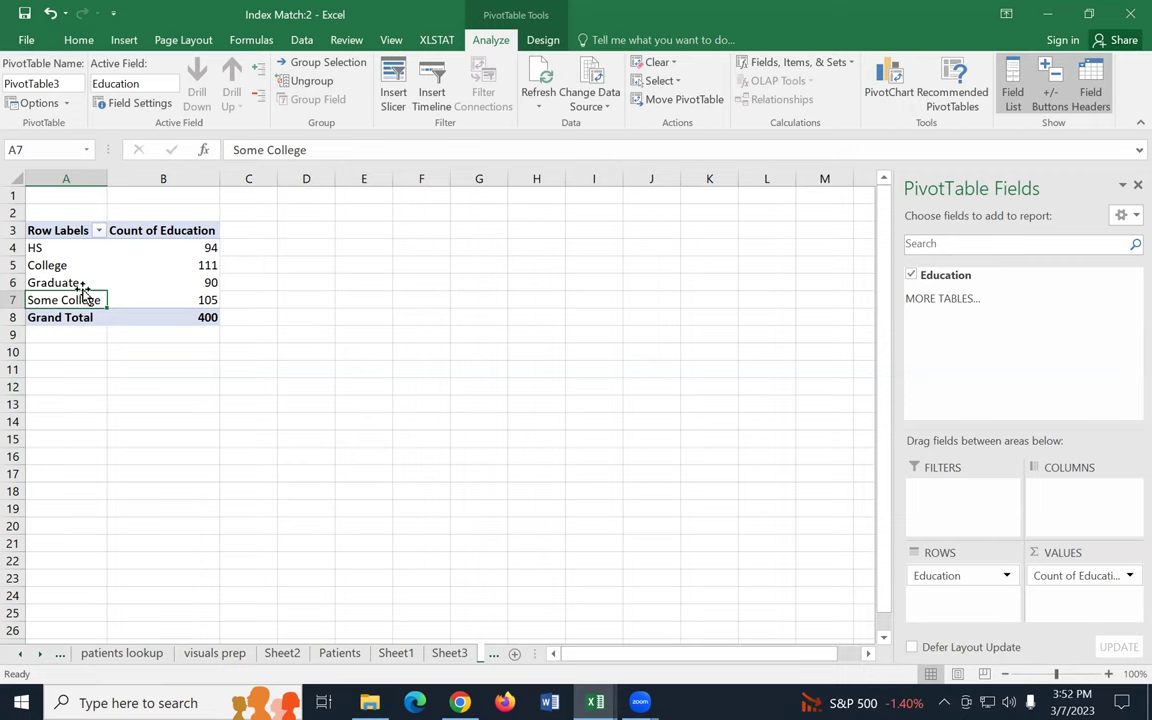
{"action": "left_click_drag", "start_coordinate": [97, 297], "coordinate": [93, 263]}
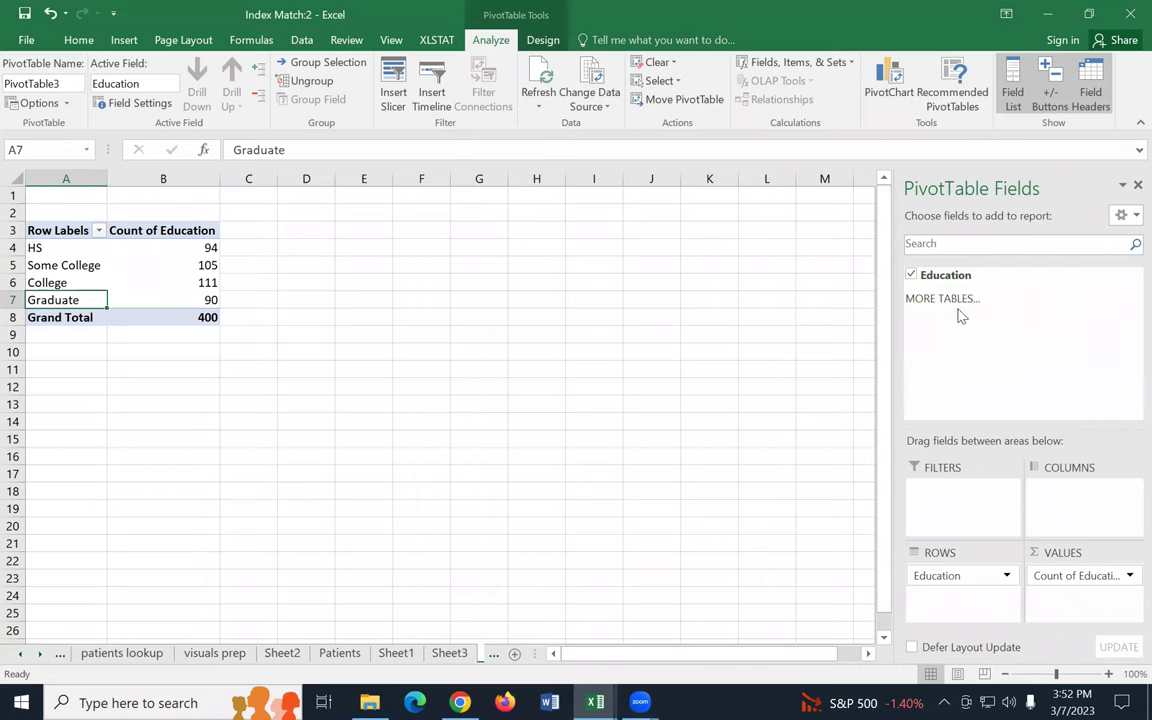
Step: Add Education to the PivotTable's values a second time and show that count as % of Grand Total
{"action": "left_click_drag", "start_coordinate": [964, 275], "coordinate": [1078, 597]}
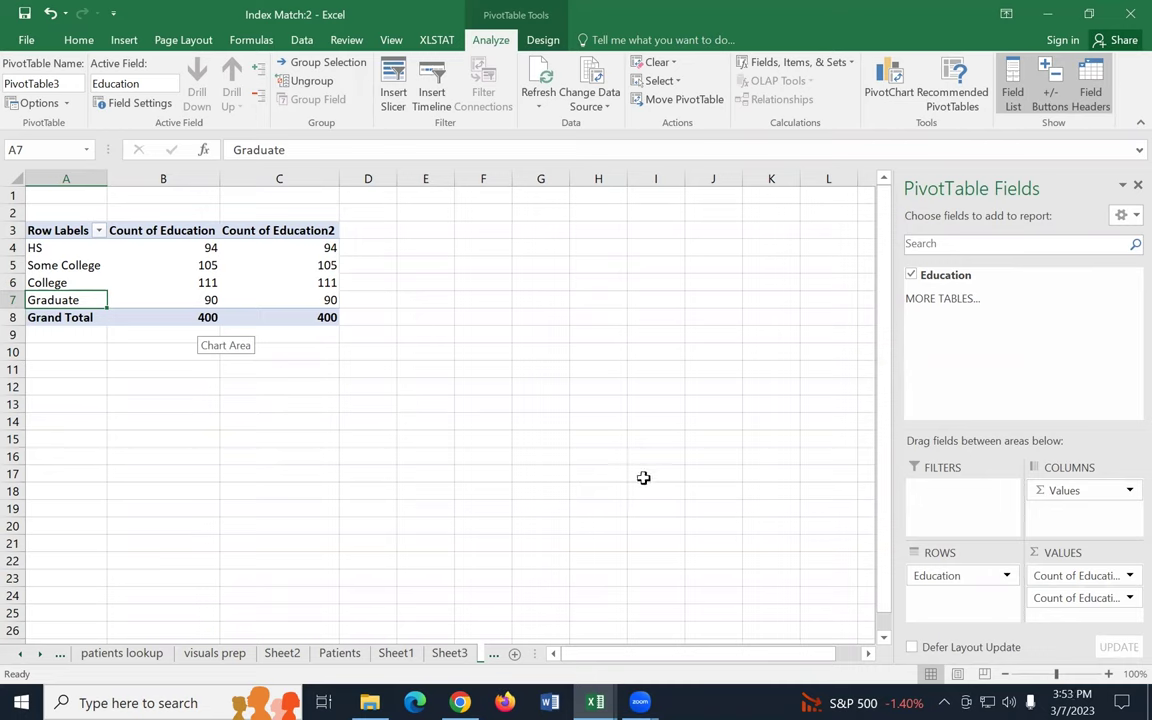
{"action": "left_click", "coordinate": [1121, 600]}
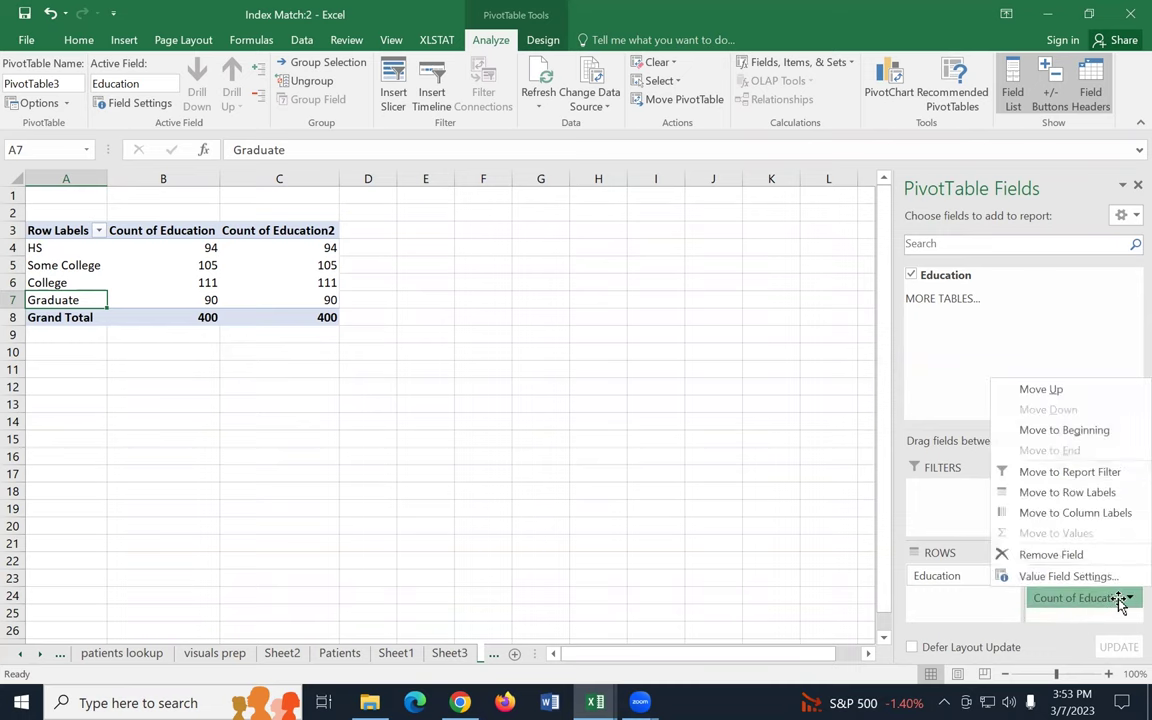
{"action": "left_click", "coordinate": [1068, 577]}
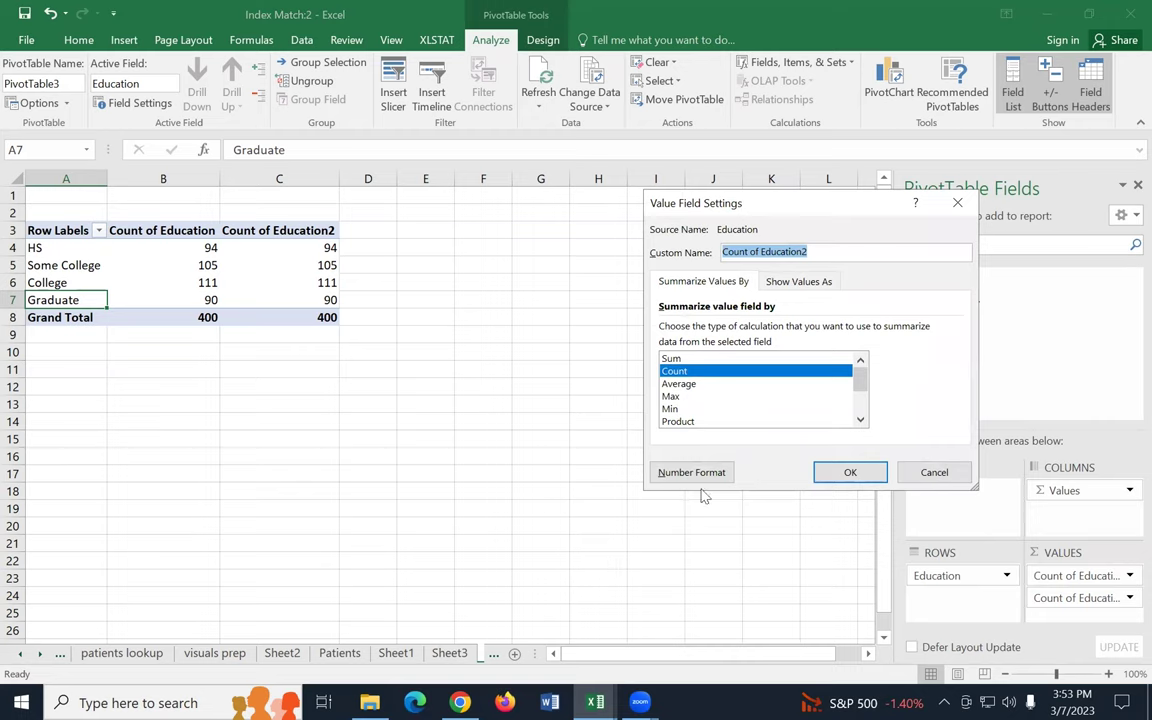
{"action": "left_click", "coordinate": [806, 283]}
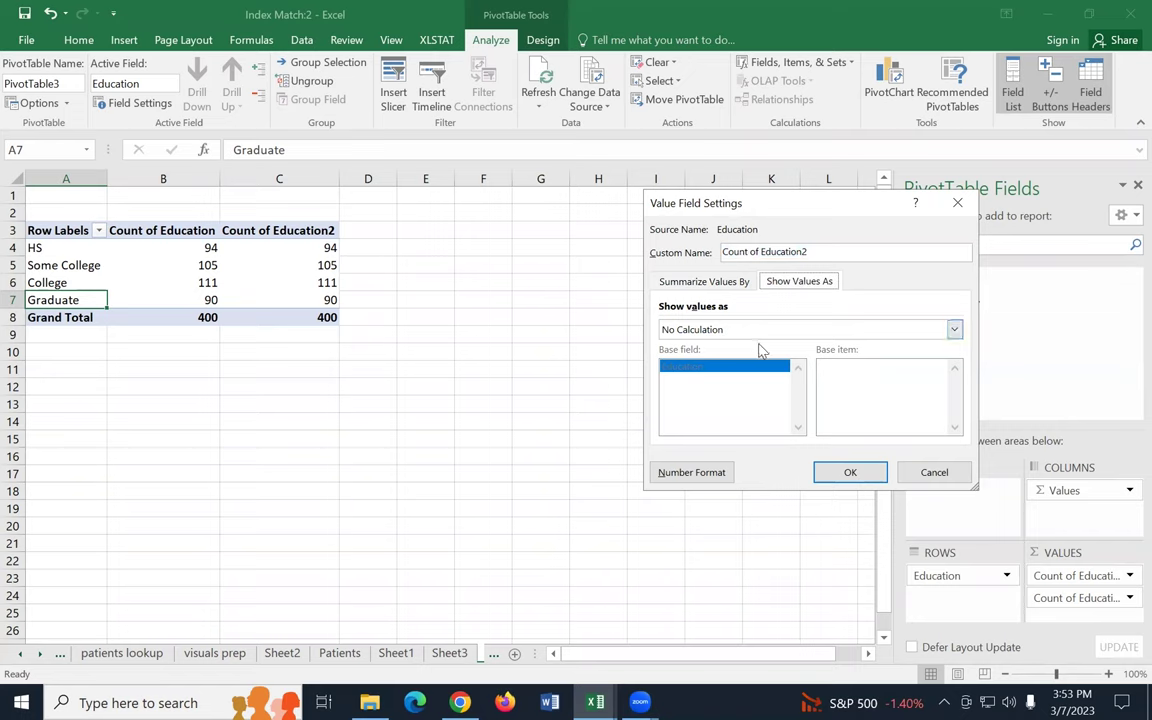
{"action": "left_click", "coordinate": [761, 332]}
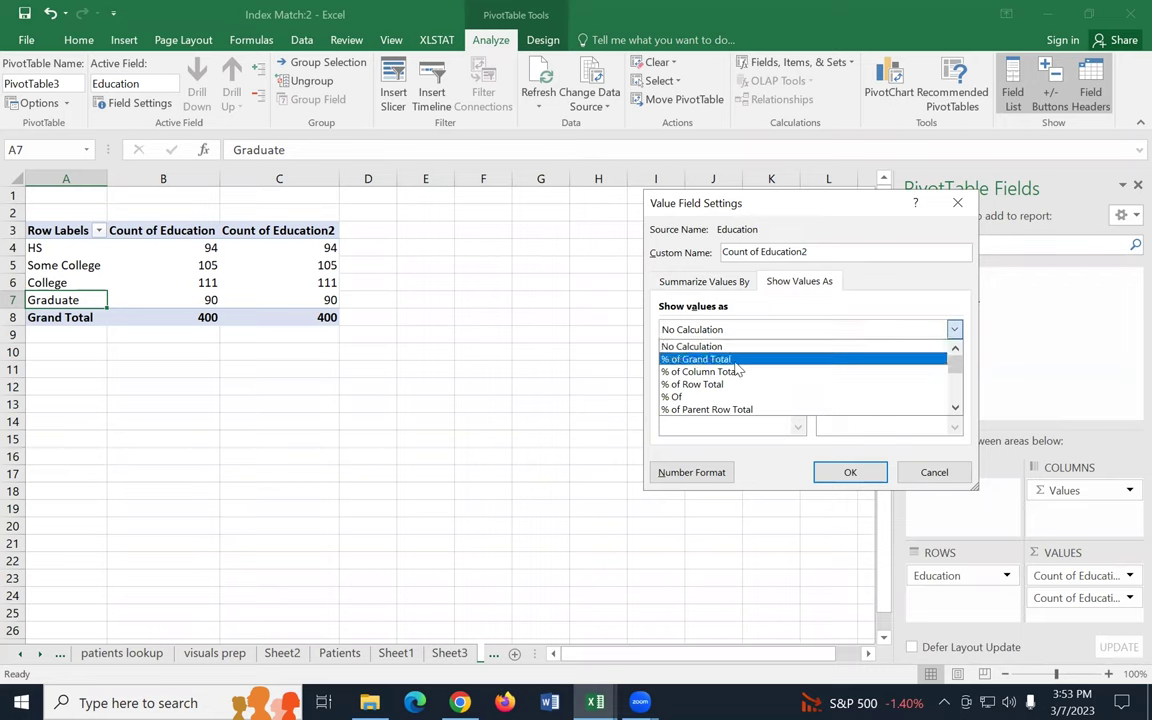
{"action": "left_click", "coordinate": [735, 362]}
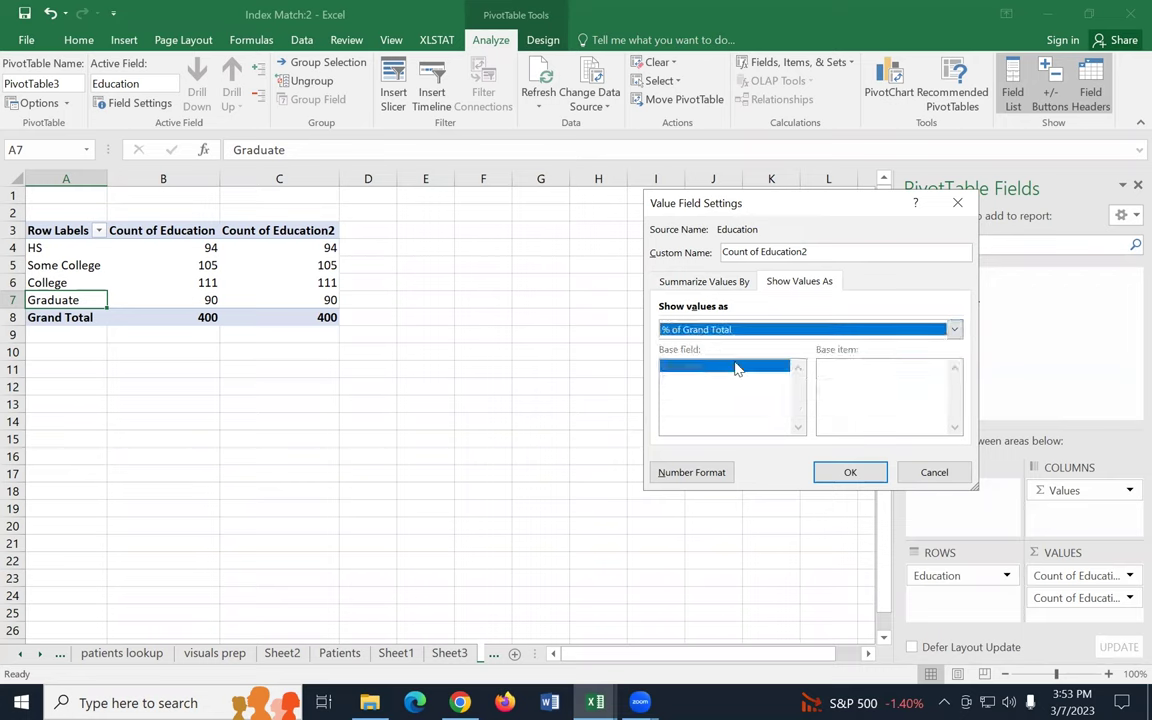
{"action": "left_click", "coordinate": [872, 474]}
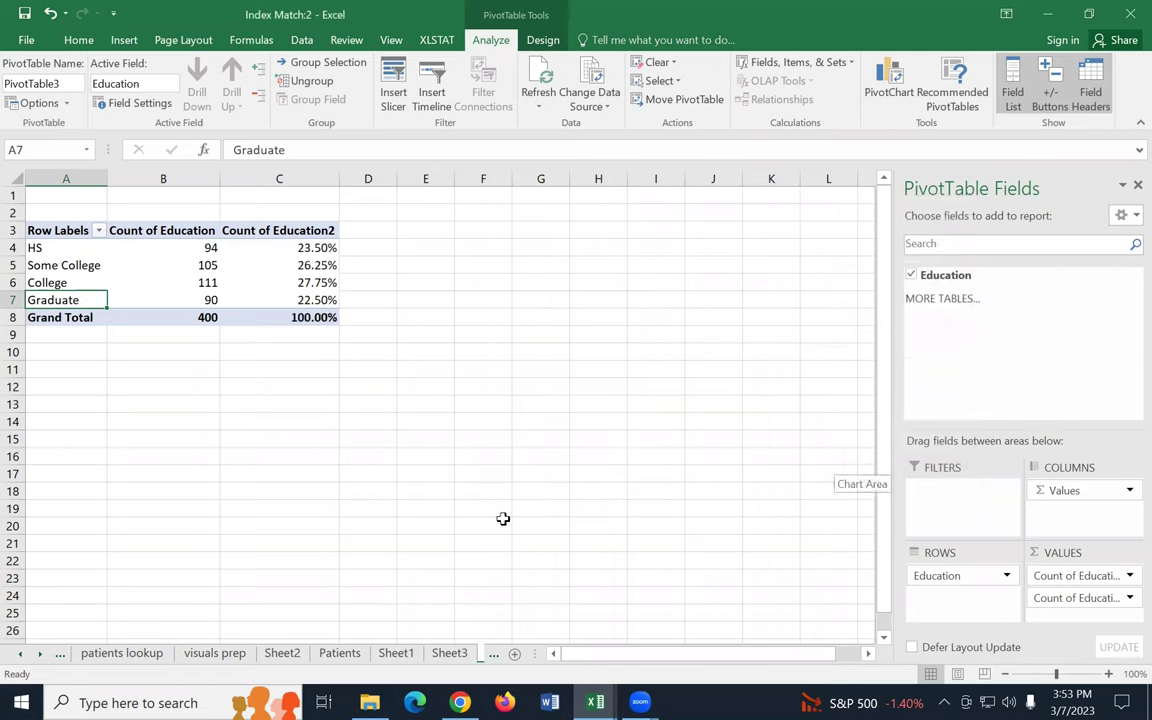
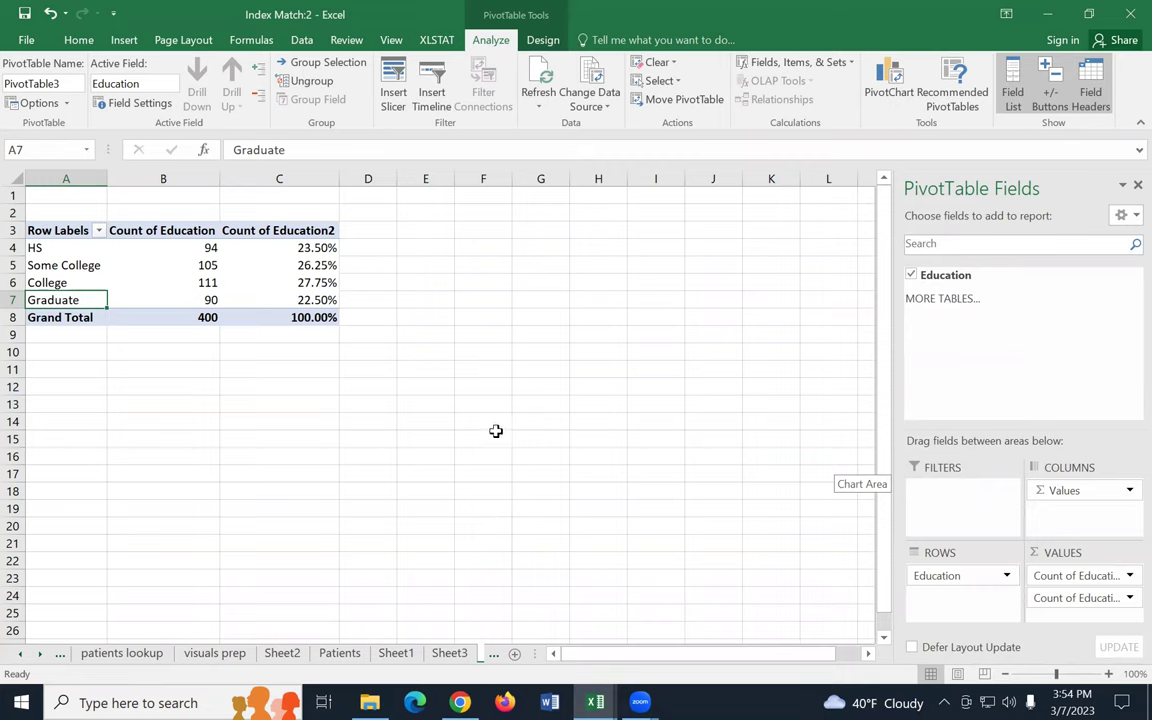
Step: Format the PivotTable's percentages in C4:C8 with no decimal places
{"action": "left_click_drag", "start_coordinate": [301, 248], "coordinate": [302, 314]}
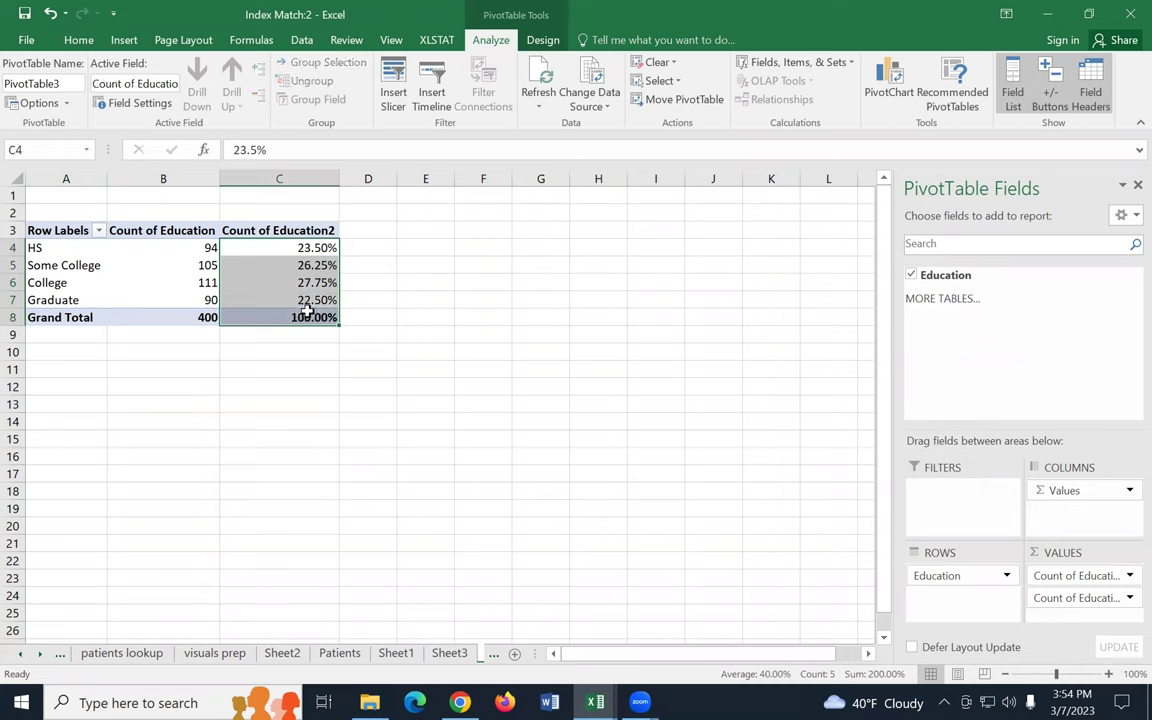
{"action": "left_click", "coordinate": [77, 41]}
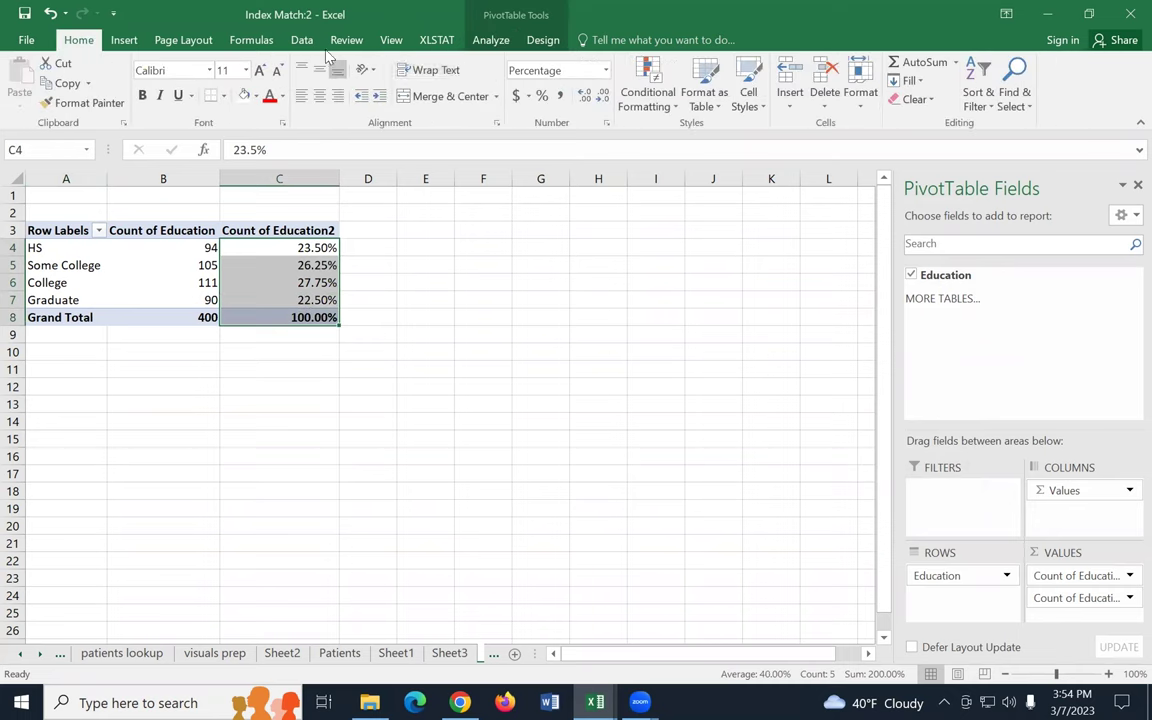
{"action": "left_click", "coordinate": [604, 99]}
{"action": "left_click", "coordinate": [604, 99]}
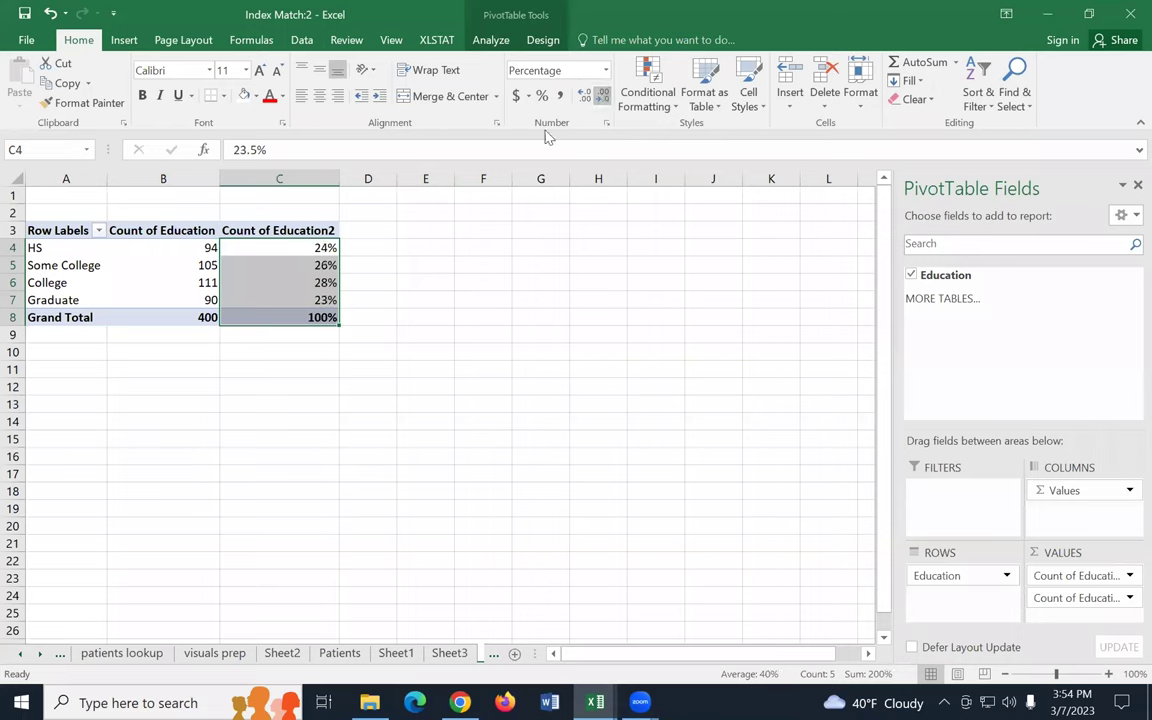
{"action": "left_click", "coordinate": [270, 368]}
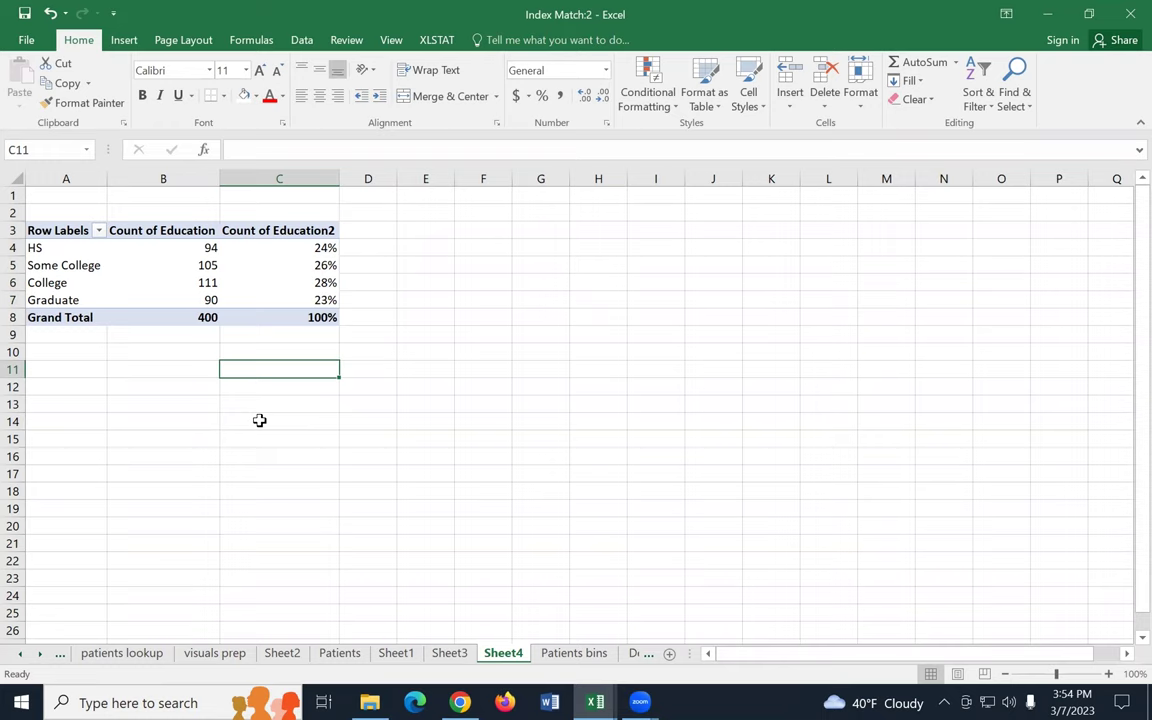
Step: Copy the whole PivotTable, A3:C8, and paste it as values only starting at cell A11
{"action": "left_click_drag", "start_coordinate": [41, 231], "coordinate": [308, 316]}
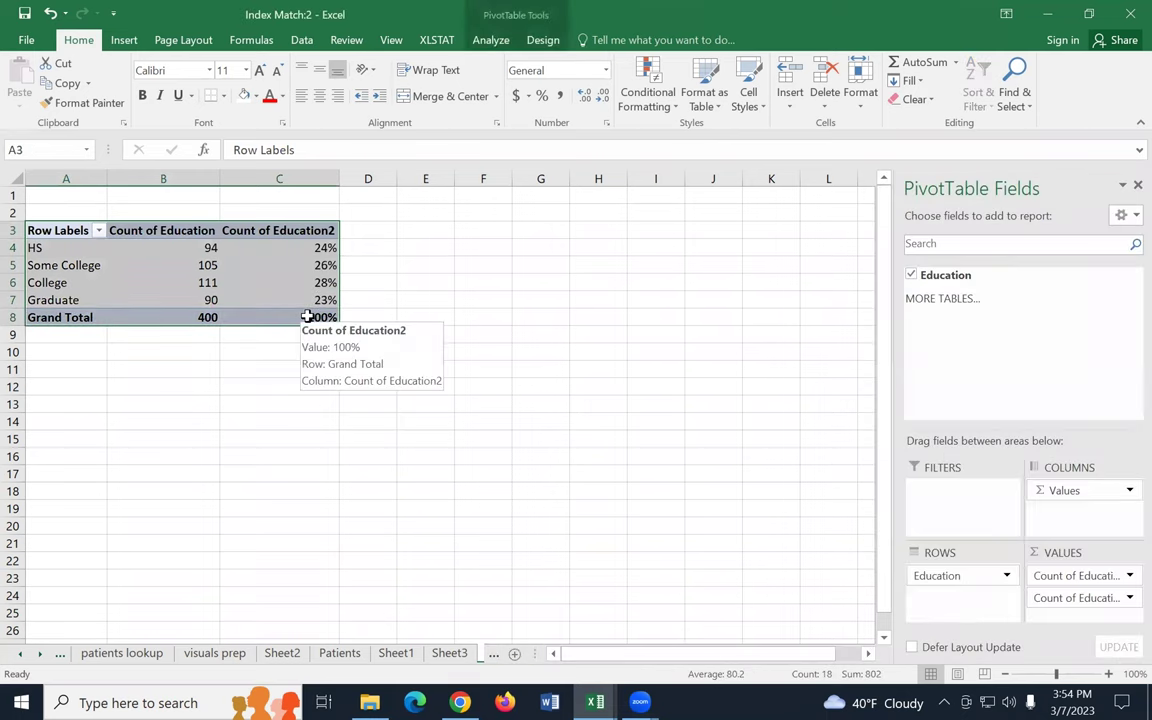
{"action": "key", "text": "ctrl+c"}
{"action": "left_click", "coordinate": [87, 371]}
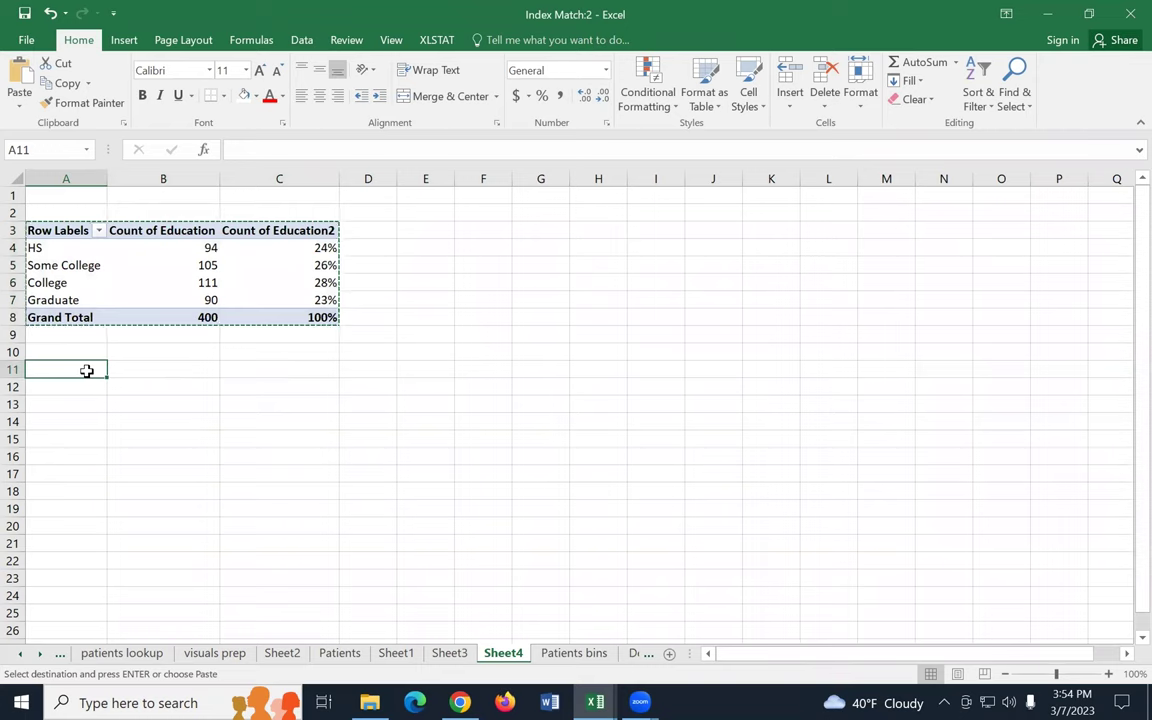
{"action": "right_click", "coordinate": [87, 371]}
{"action": "left_click", "coordinate": [149, 378]}
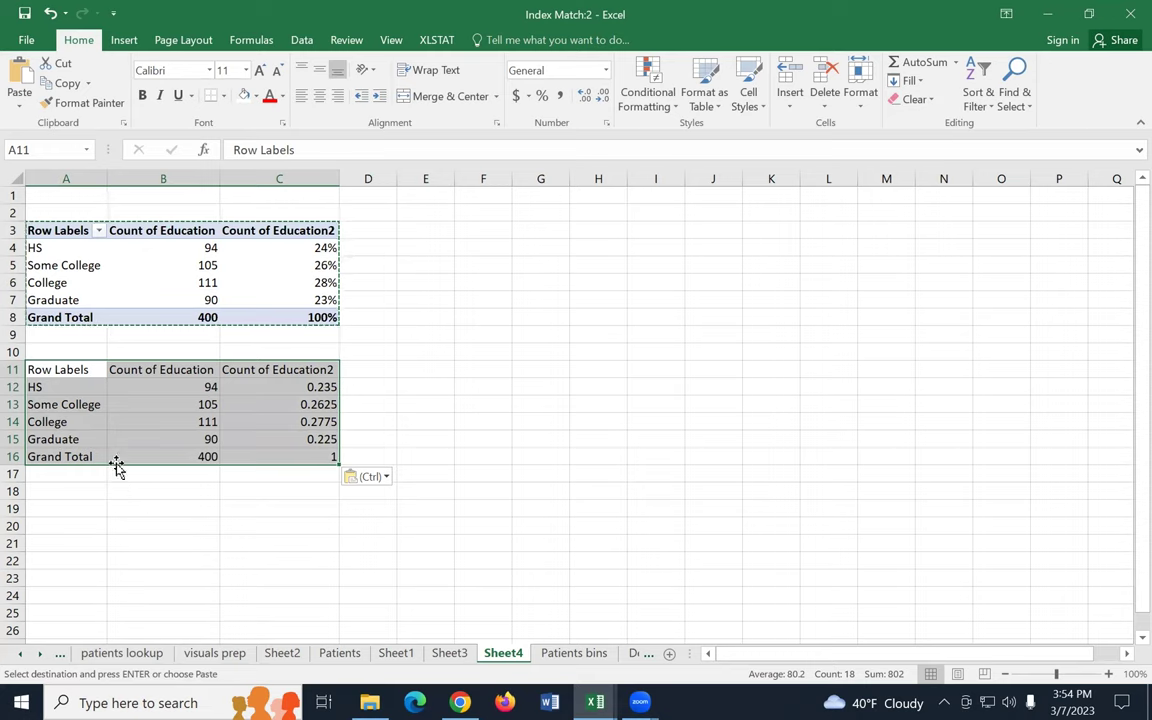
Step: Rename the pasted table's headers in A11:C11 as Education, Frequency and Relative Frequency
{"action": "left_click", "coordinate": [78, 370]}
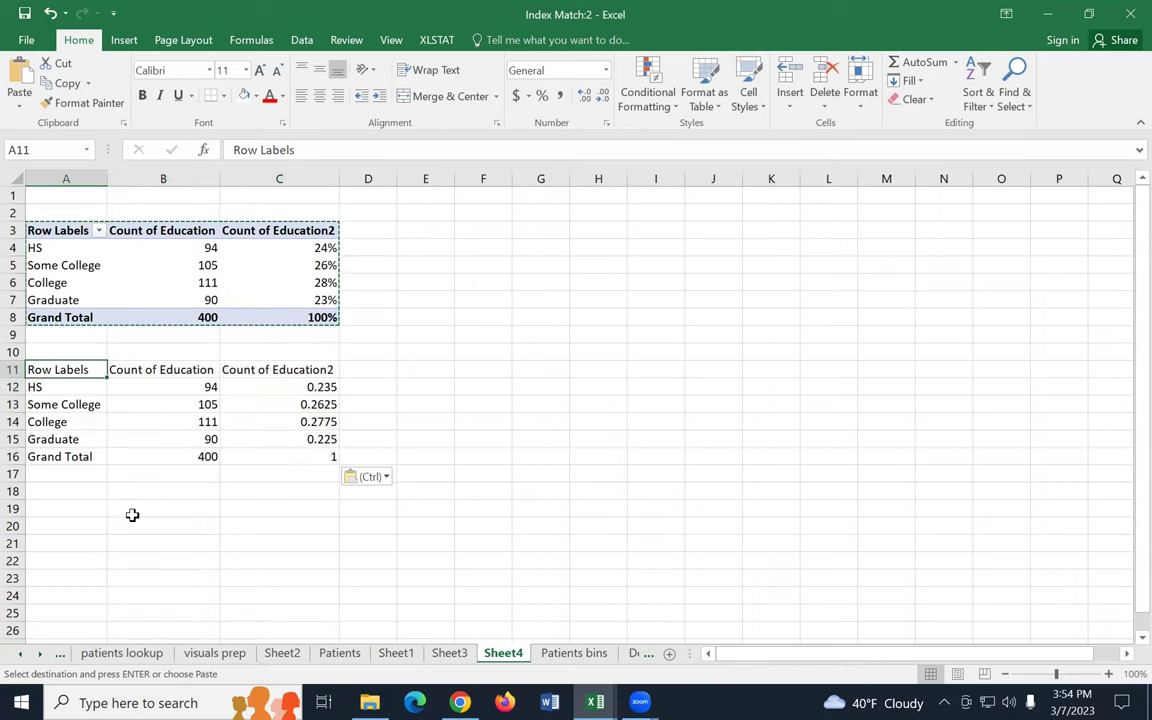
{"action": "type", "text": "Education"}
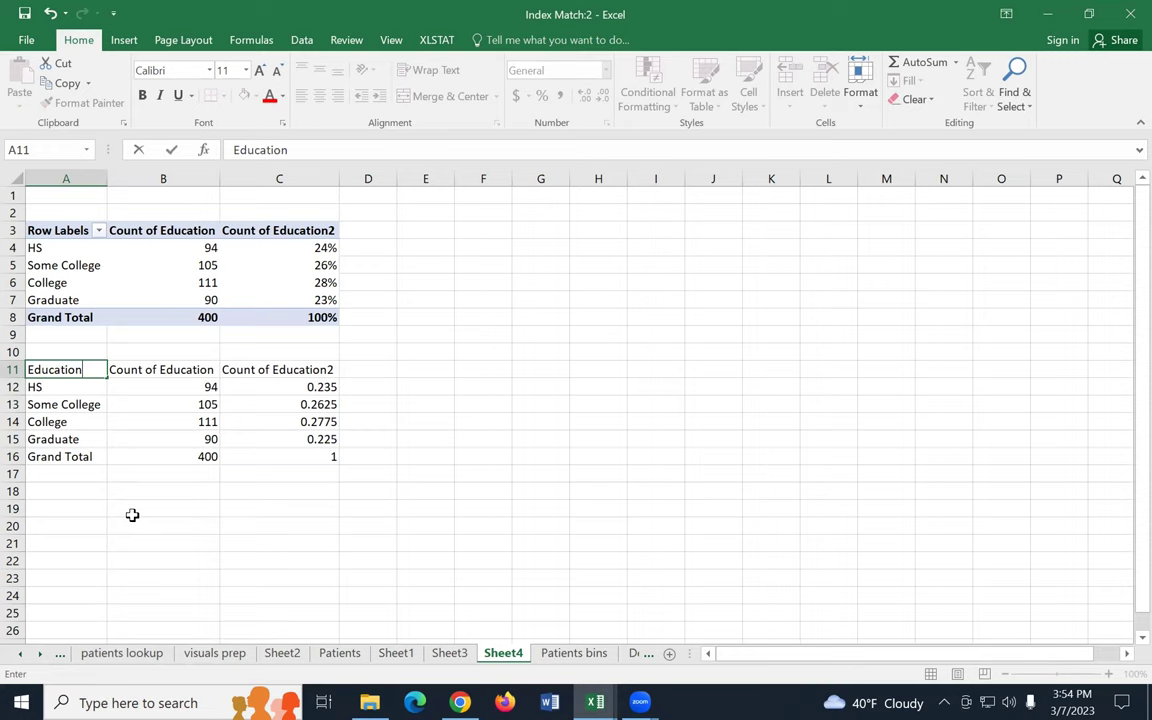
{"action": "key", "text": "Tab"}
{"action": "type", "text": "Frequenc"}
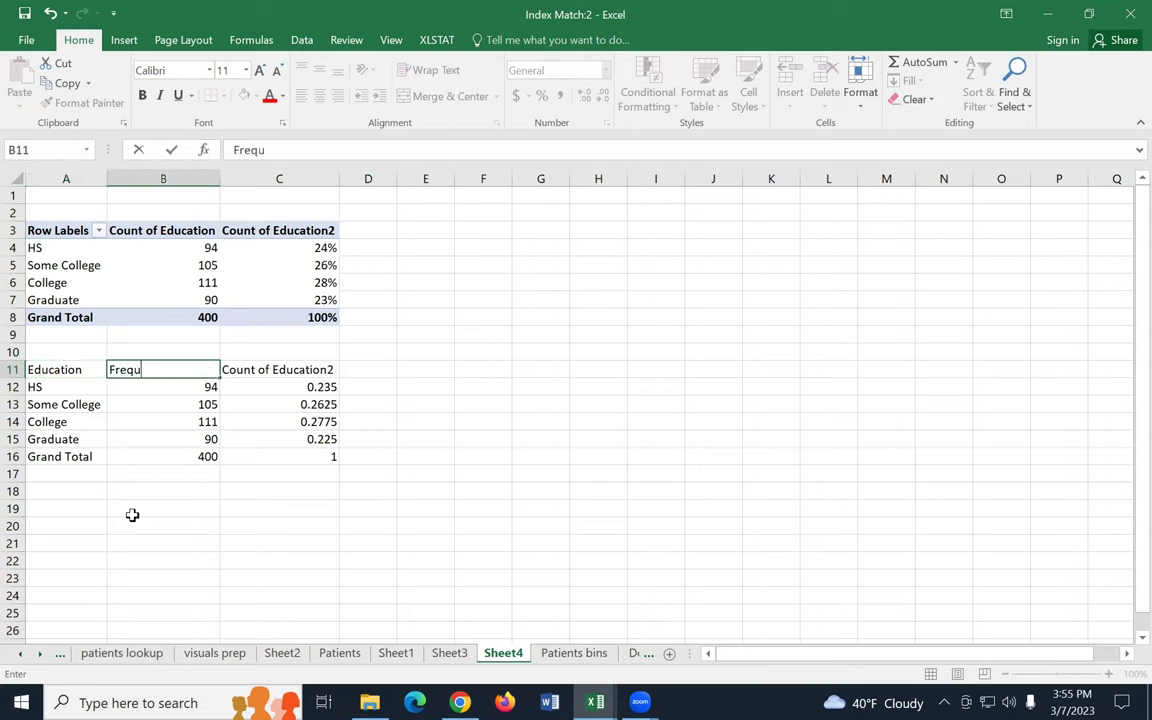
{"action": "key", "text": "Tab"}
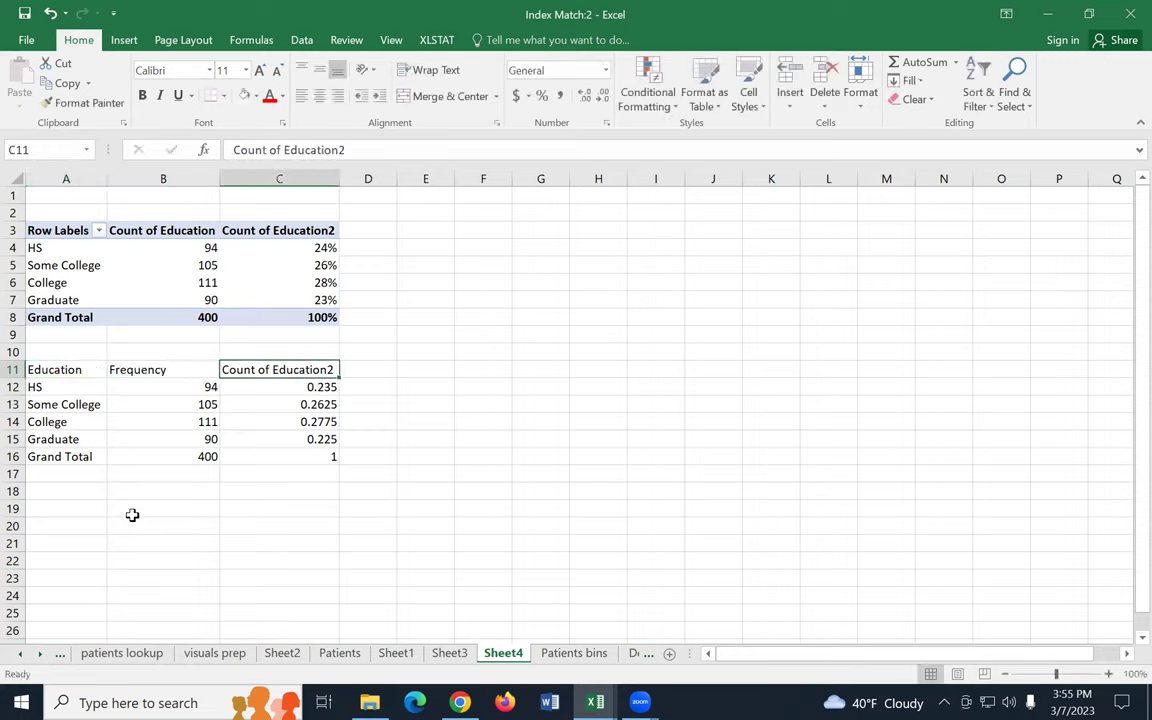
{"action": "type", "text": "Relative Frequency"}
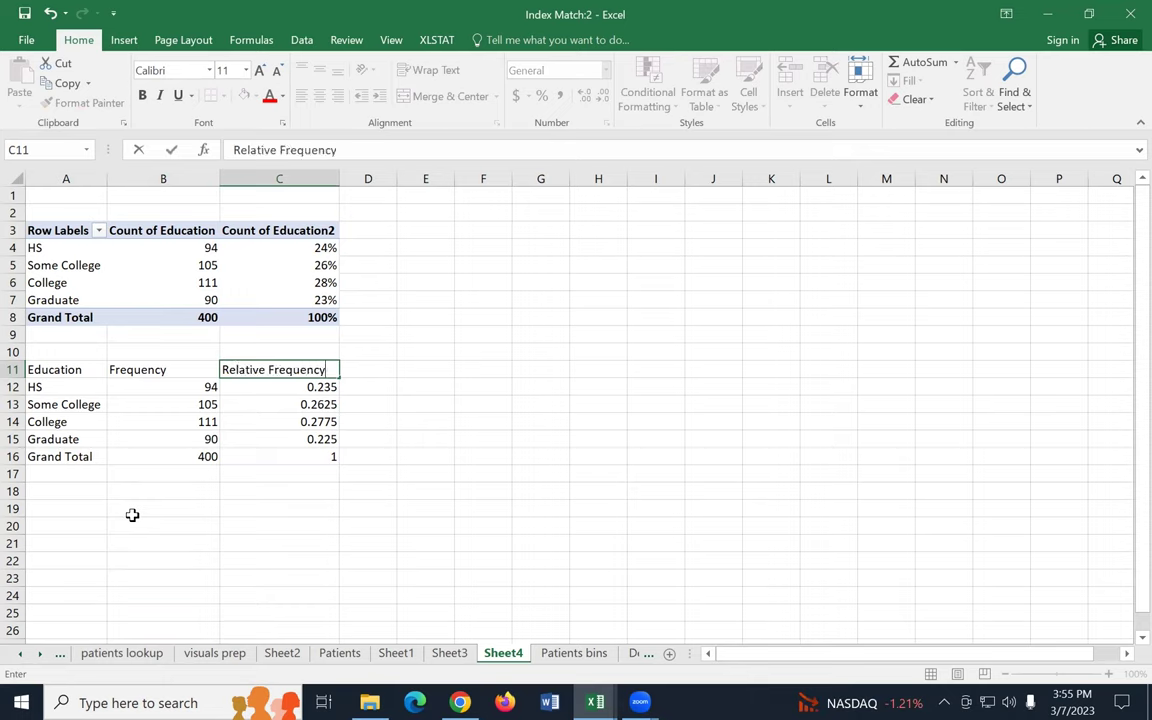
{"action": "key", "text": "Return"}
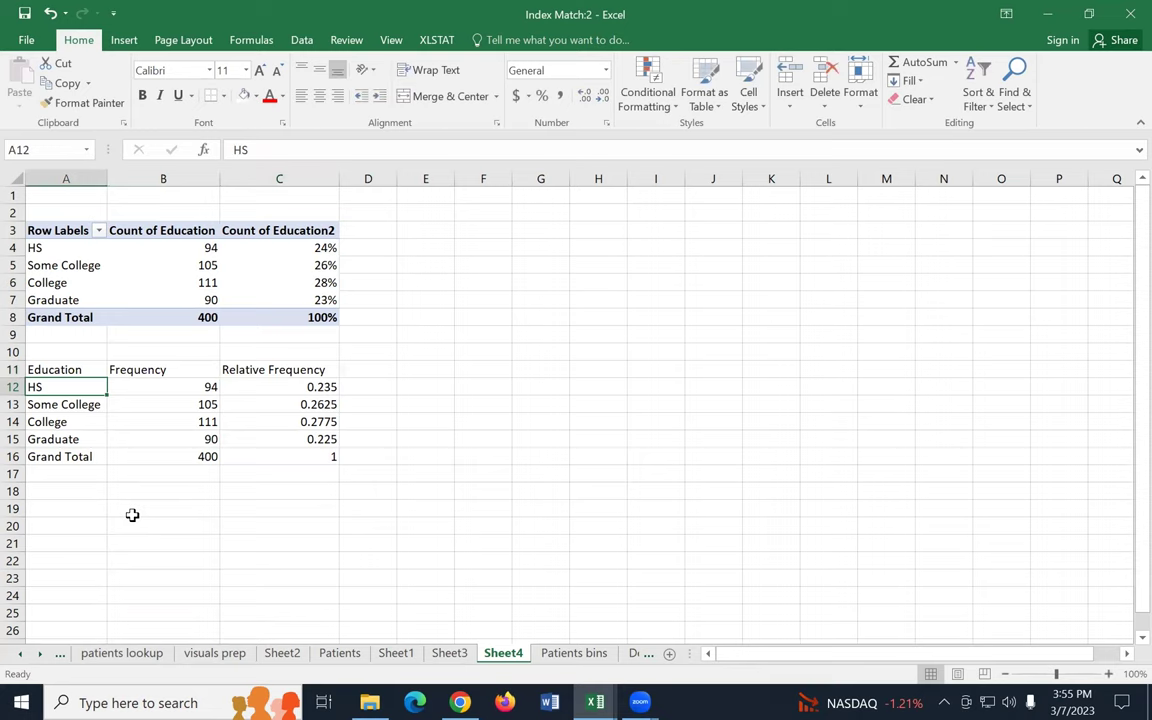
Step: Put an outside border around the pasted frequency table, A11:C16
{"action": "left_click_drag", "start_coordinate": [57, 370], "coordinate": [304, 453]}
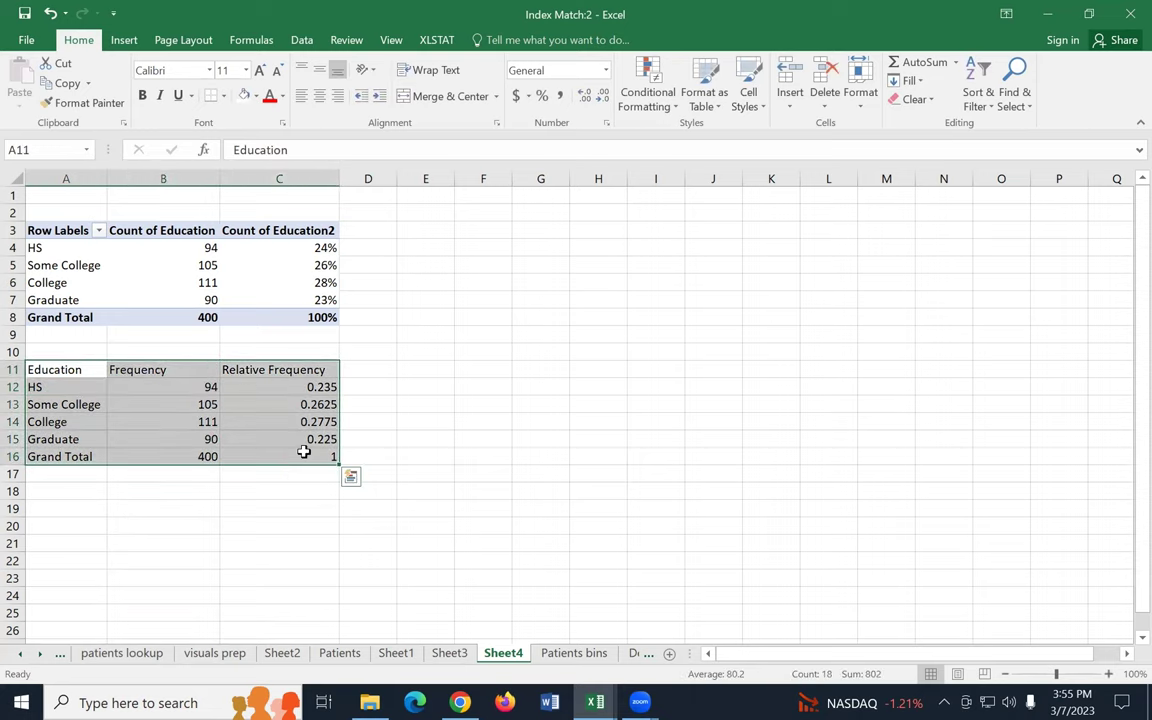
{"action": "left_click", "coordinate": [223, 95]}
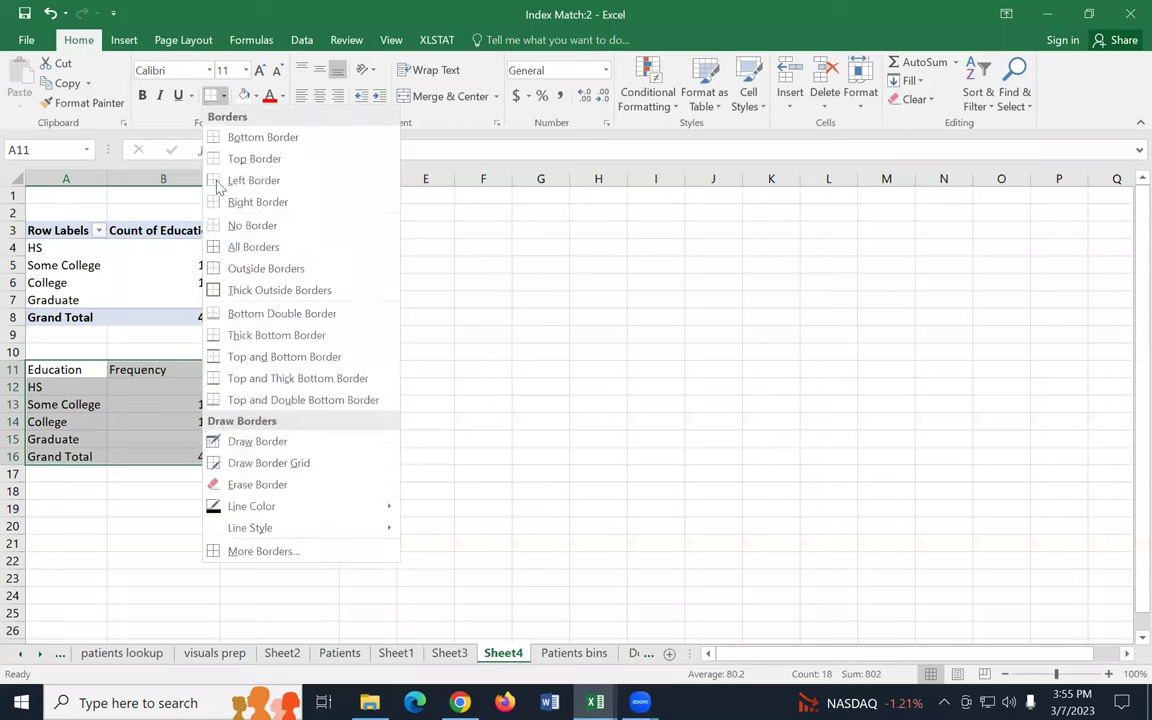
{"action": "left_click", "coordinate": [237, 268]}
{"action": "left_click", "coordinate": [180, 470]}
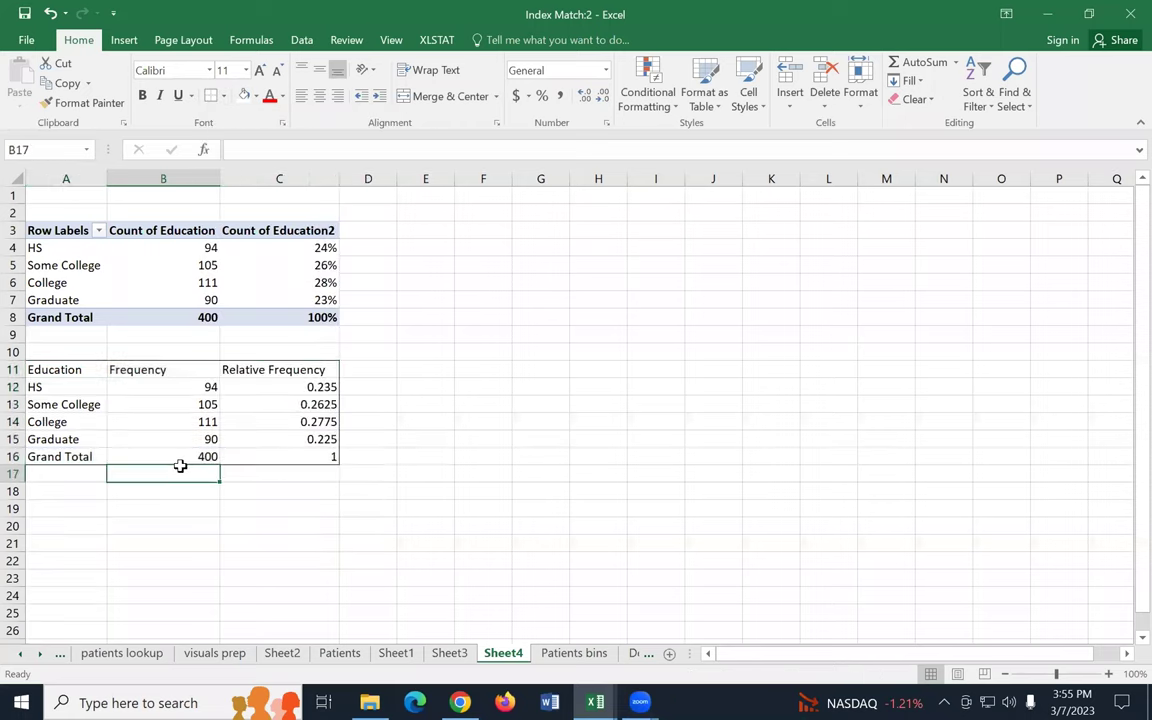
Step: Add a bottom border under the header row A11:C11 and under the Graduate row A15:C15
{"action": "left_click_drag", "start_coordinate": [66, 370], "coordinate": [265, 368]}
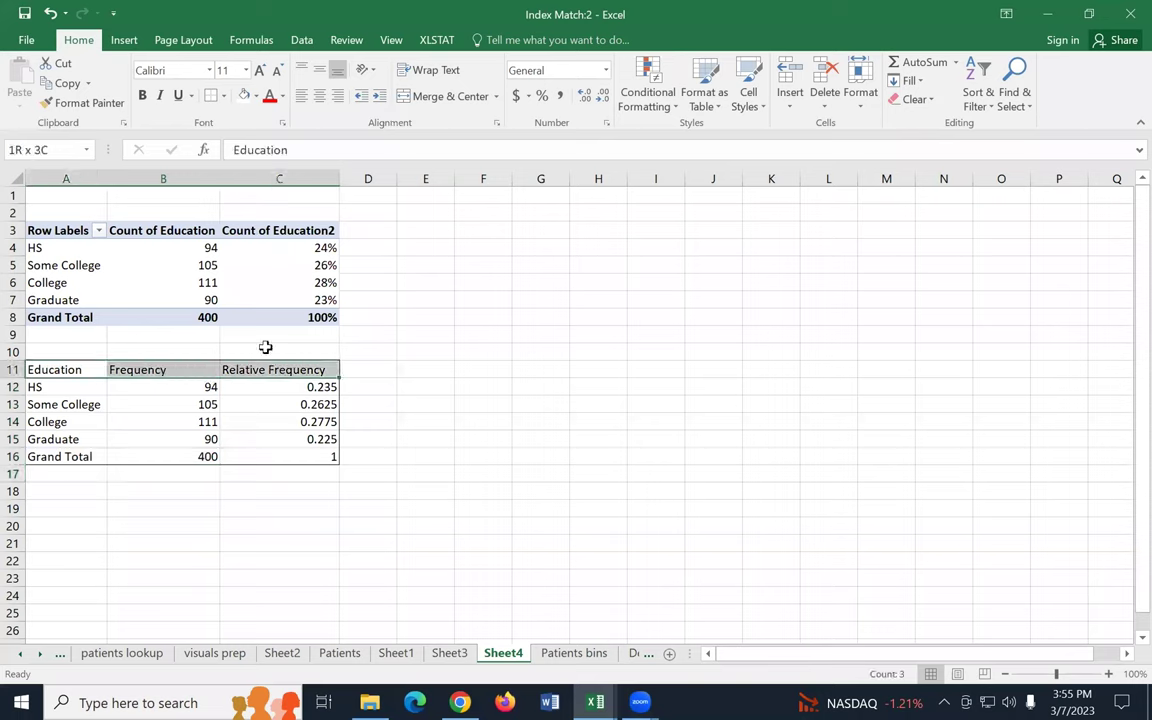
{"action": "left_click", "coordinate": [225, 96]}
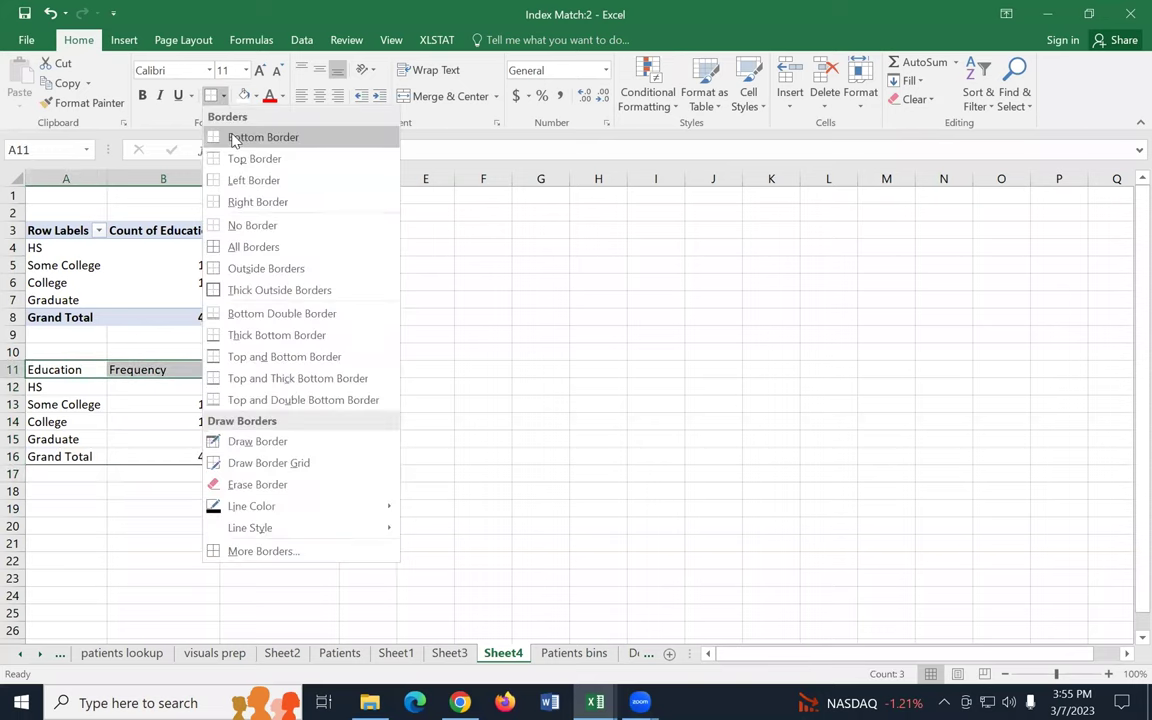
{"action": "left_click", "coordinate": [233, 138]}
{"action": "left_click_drag", "start_coordinate": [95, 437], "coordinate": [295, 437]}
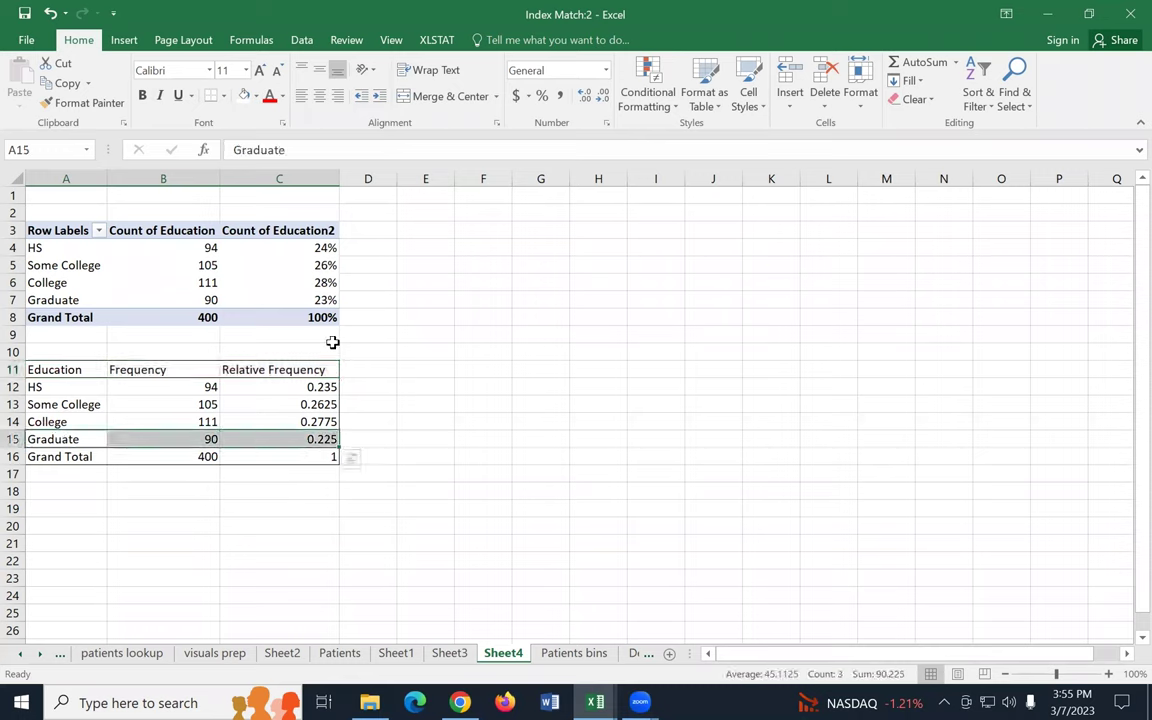
{"action": "left_click", "coordinate": [145, 541]}
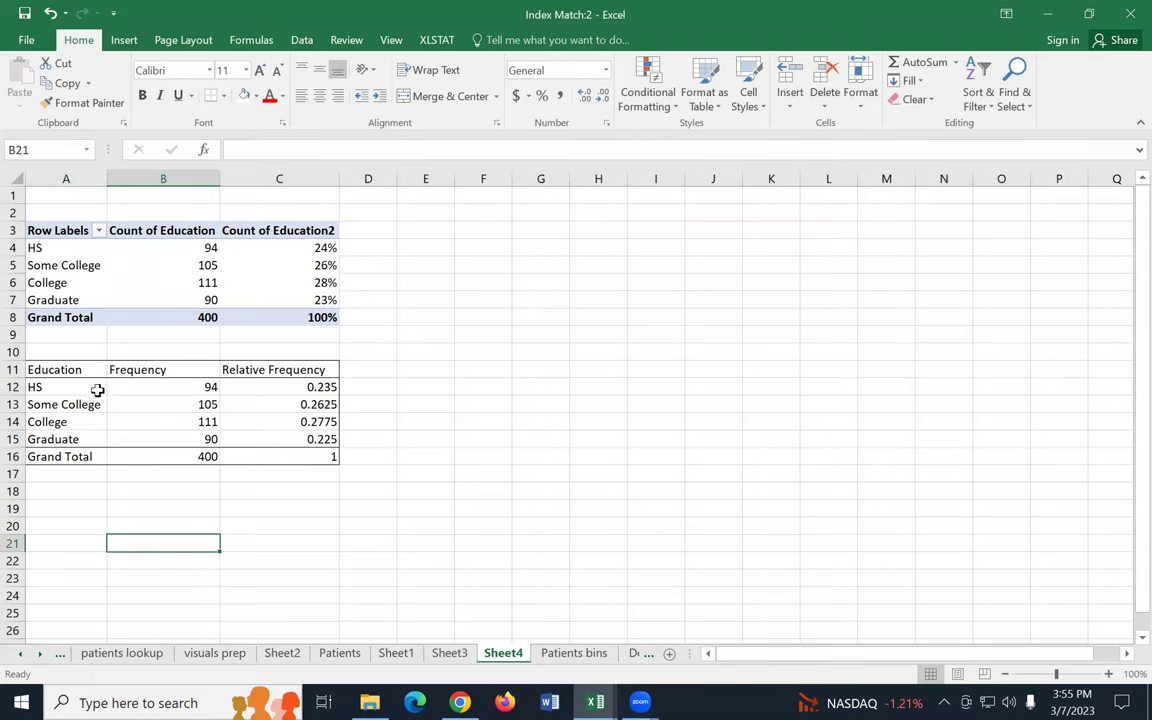
Step: Add a right border to the education labels in A12:A16 to separate them from the figures
{"action": "left_click_drag", "start_coordinate": [89, 387], "coordinate": [85, 458]}
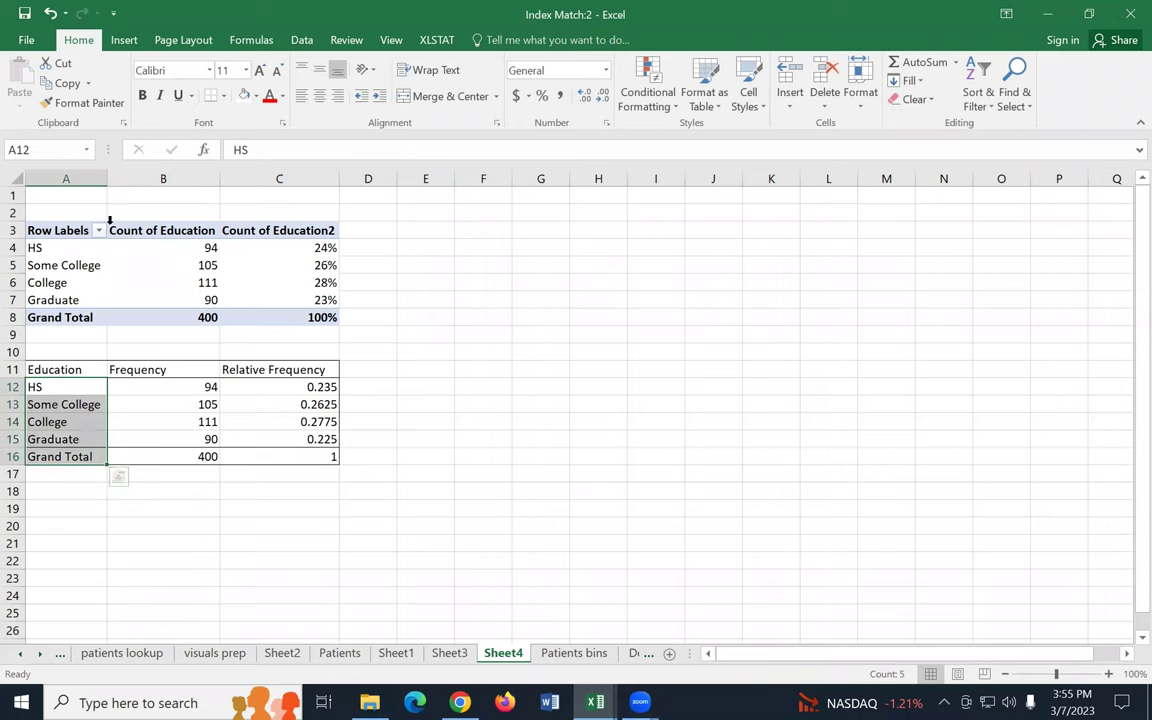
{"action": "left_click", "coordinate": [222, 96]}
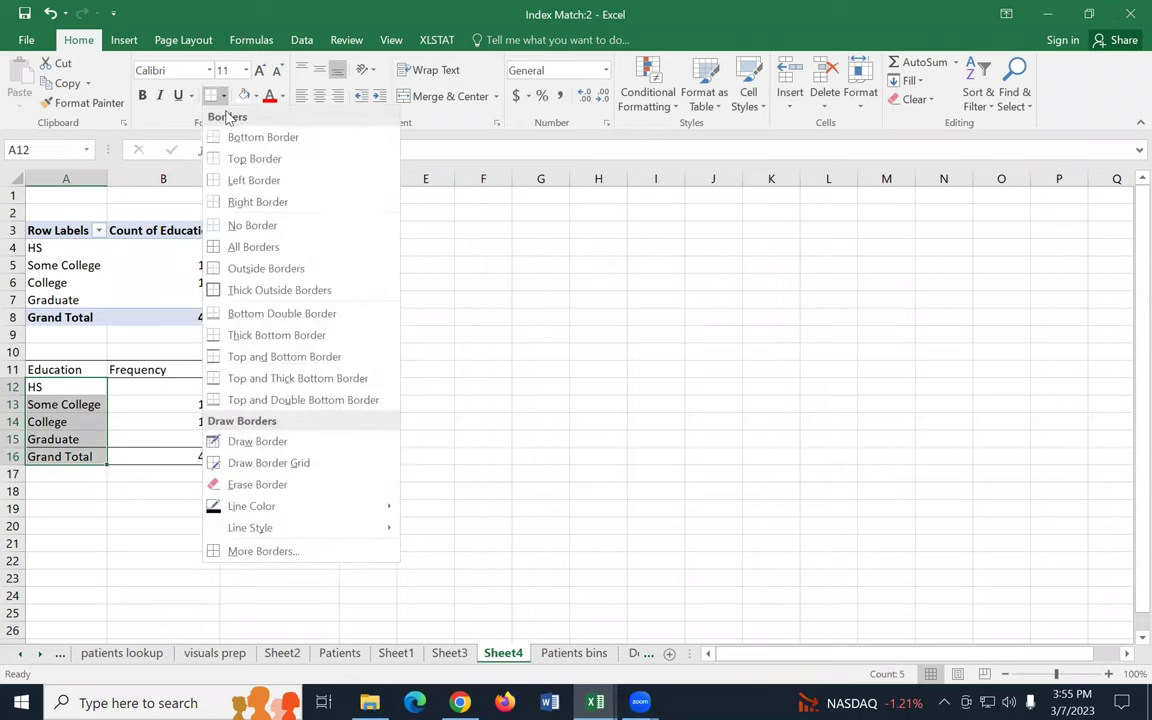
{"action": "left_click", "coordinate": [244, 201]}
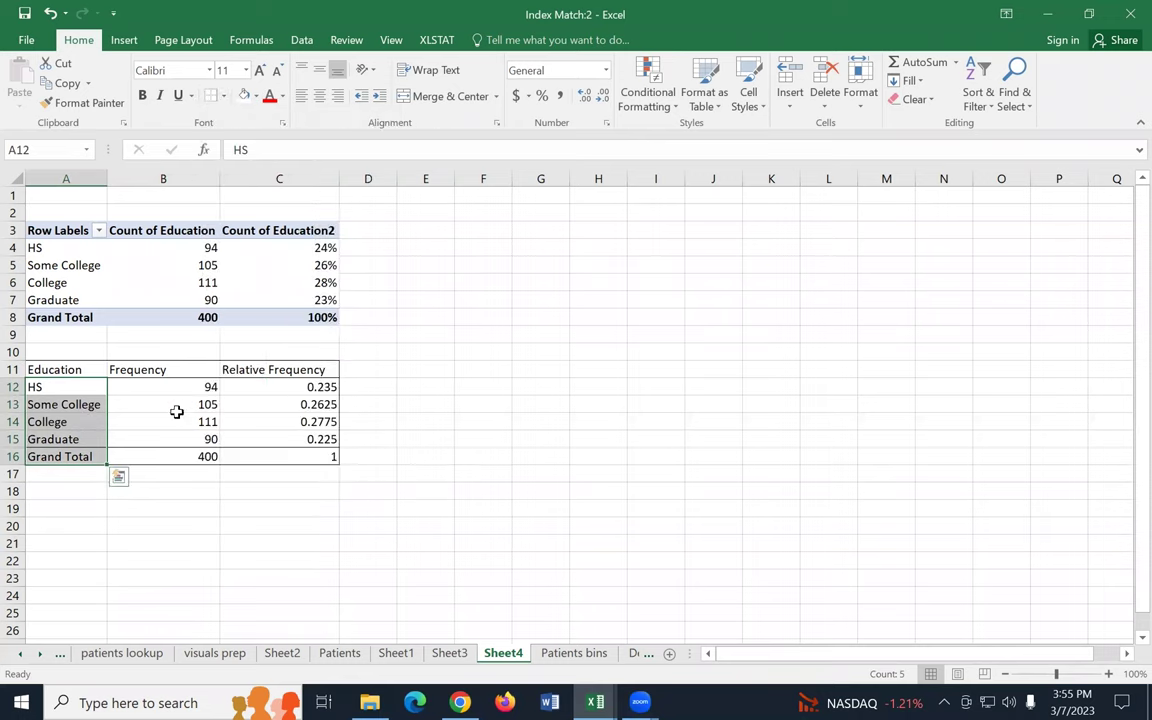
{"action": "left_click", "coordinate": [176, 411]}
Step: Center the contents of the pasted table, A11:C16, horizontally
{"action": "left_click_drag", "start_coordinate": [88, 369], "coordinate": [272, 447]}
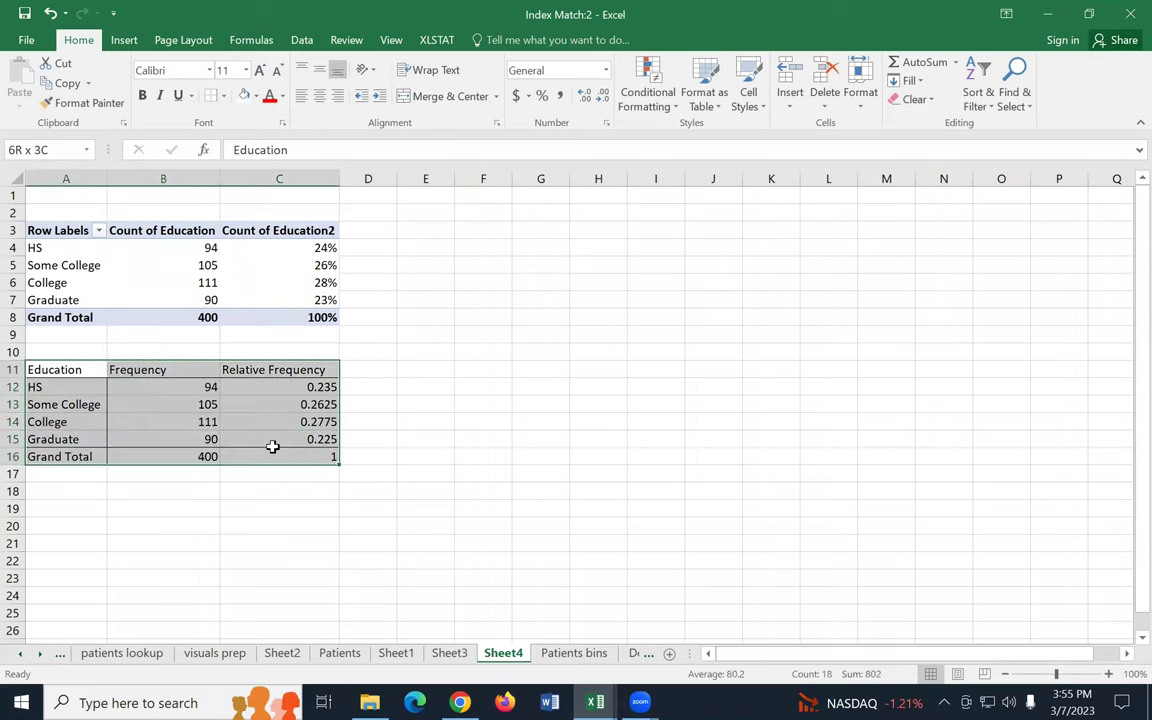
{"action": "left_click", "coordinate": [319, 95]}
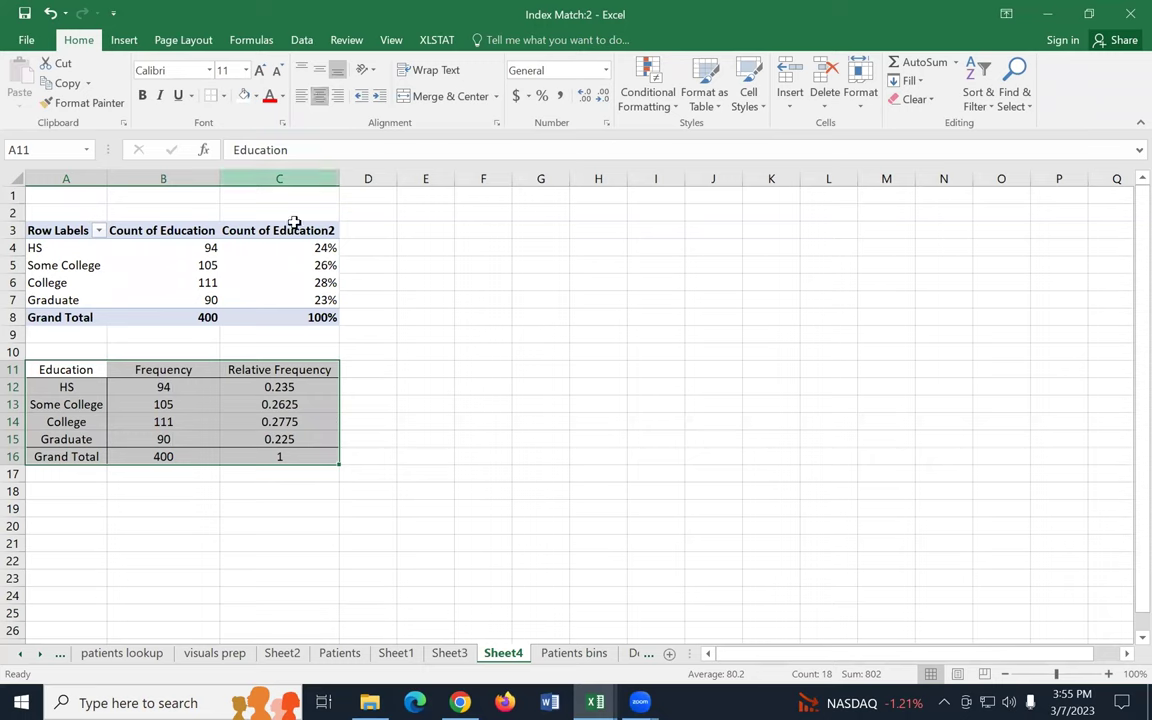
{"action": "left_click", "coordinate": [195, 475]}
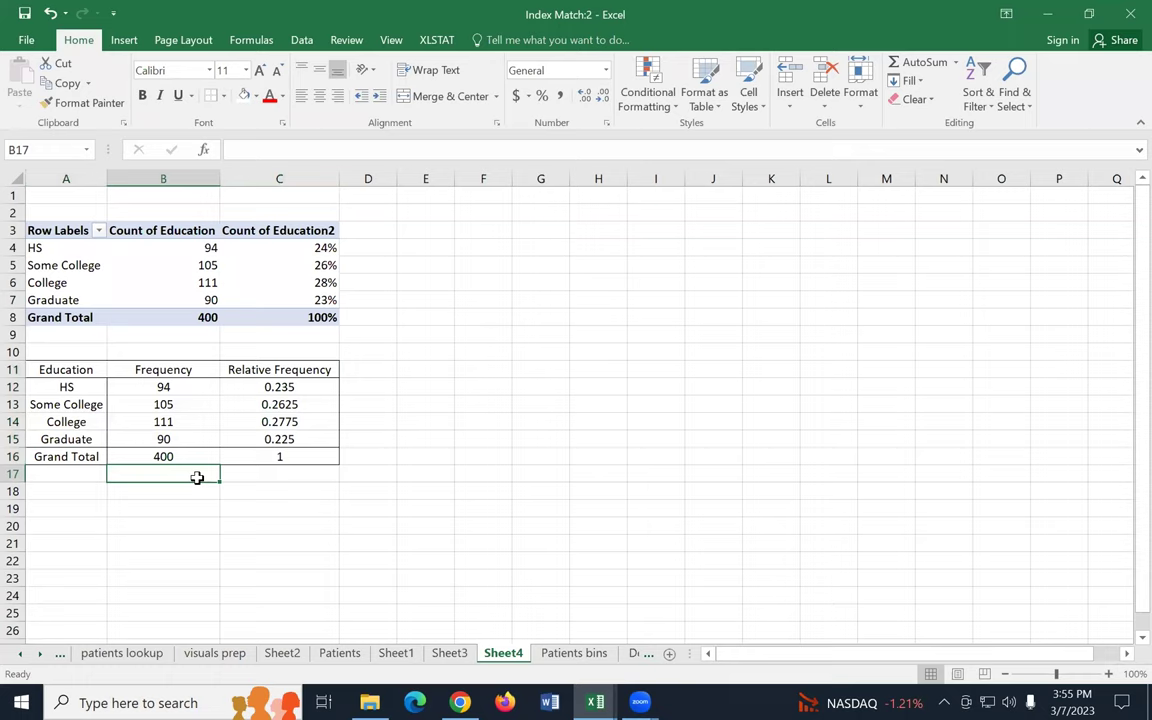
Step: Format the relative frequencies in C12:C16 as percentages without decimal places
{"action": "left_click", "coordinate": [270, 392]}
{"action": "left_click_drag", "start_coordinate": [270, 392], "coordinate": [277, 452]}
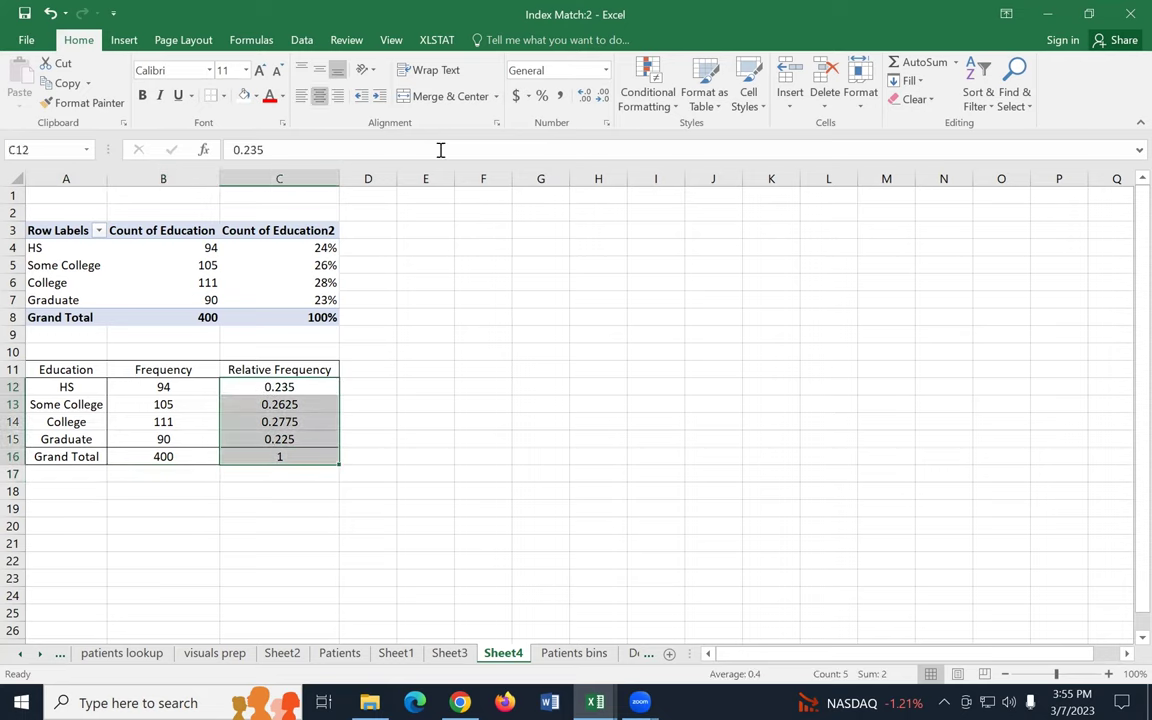
{"action": "left_click", "coordinate": [541, 95]}
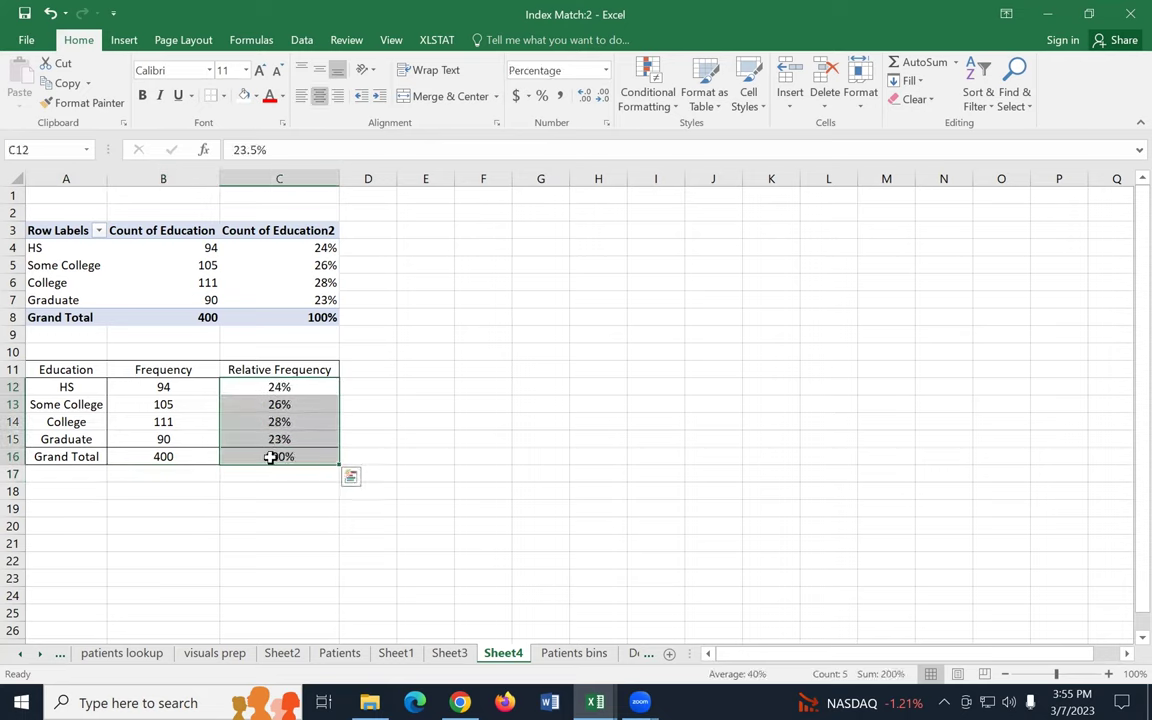
{"action": "left_click", "coordinate": [229, 476]}
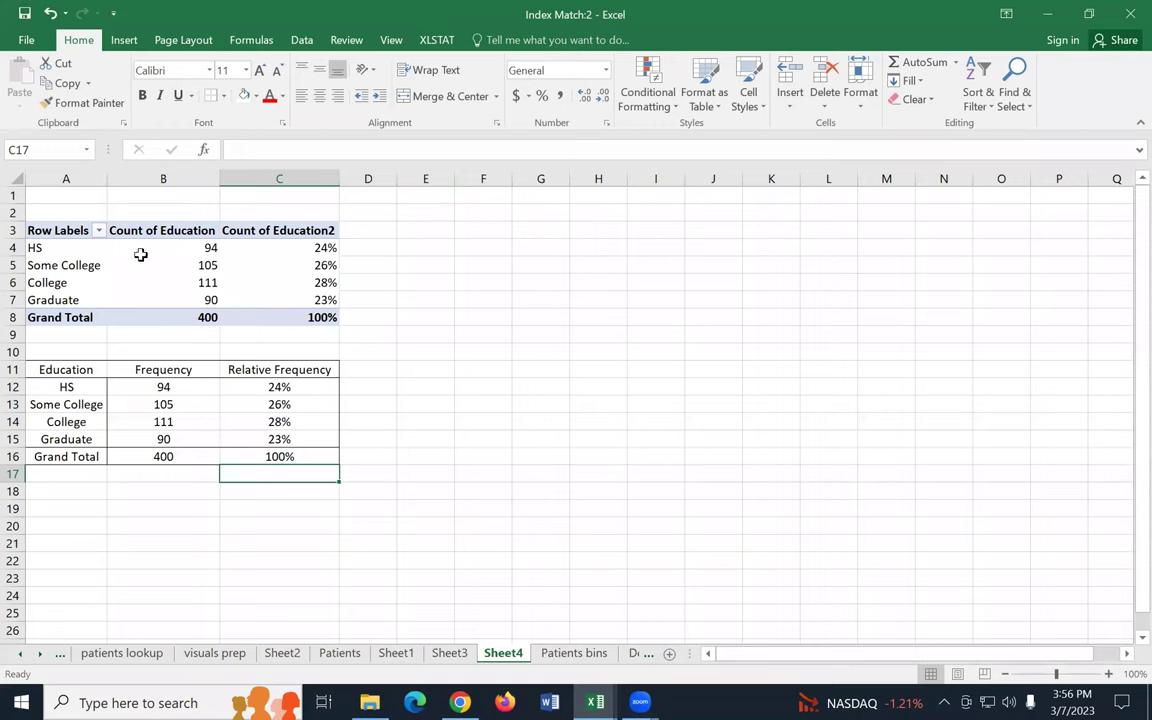
Step: Insert a 2-D clustered column chart of A11:B15, leaving out Grand Total, and move it up beside the PivotTable
{"action": "mouse_move", "coordinate": [141, 255]}
{"action": "left_click_drag", "start_coordinate": [30, 370], "coordinate": [168, 433]}
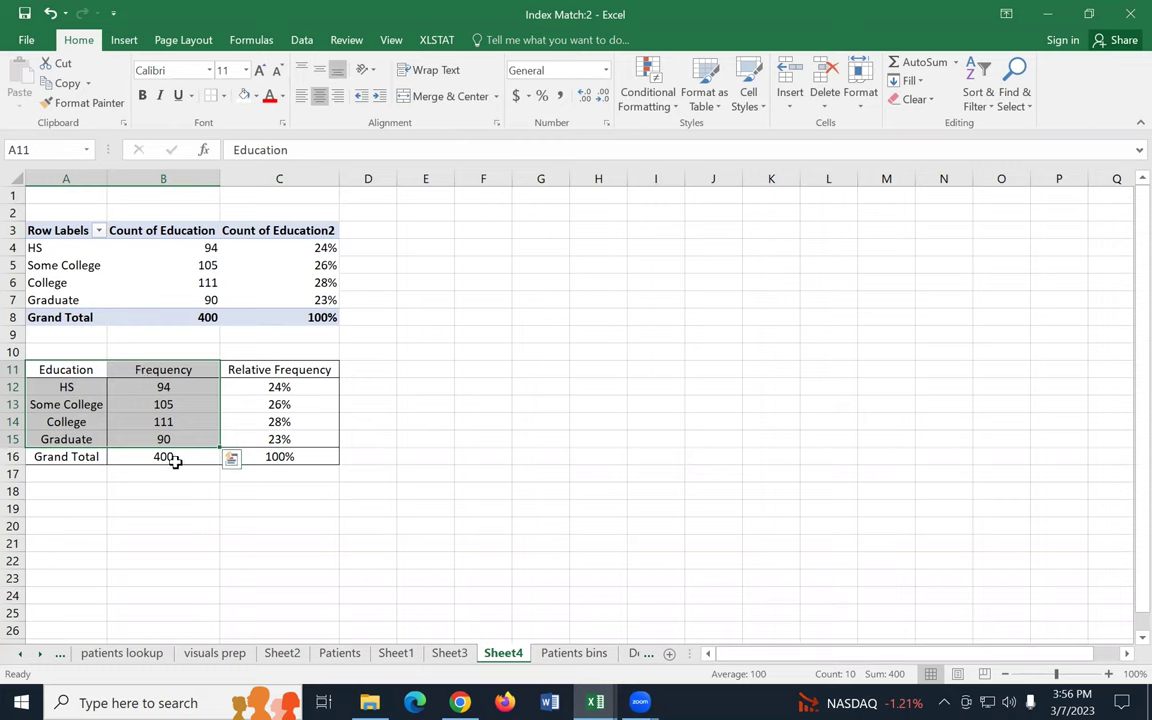
{"action": "left_click", "coordinate": [126, 47]}
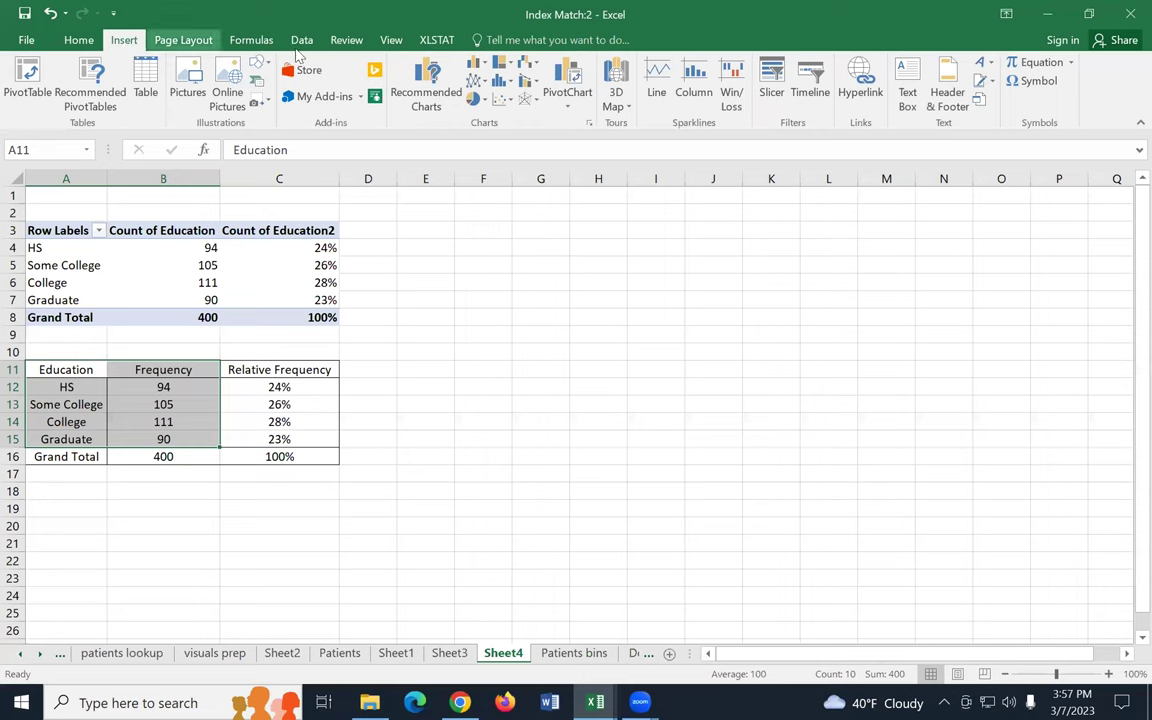
{"action": "left_click", "coordinate": [474, 66]}
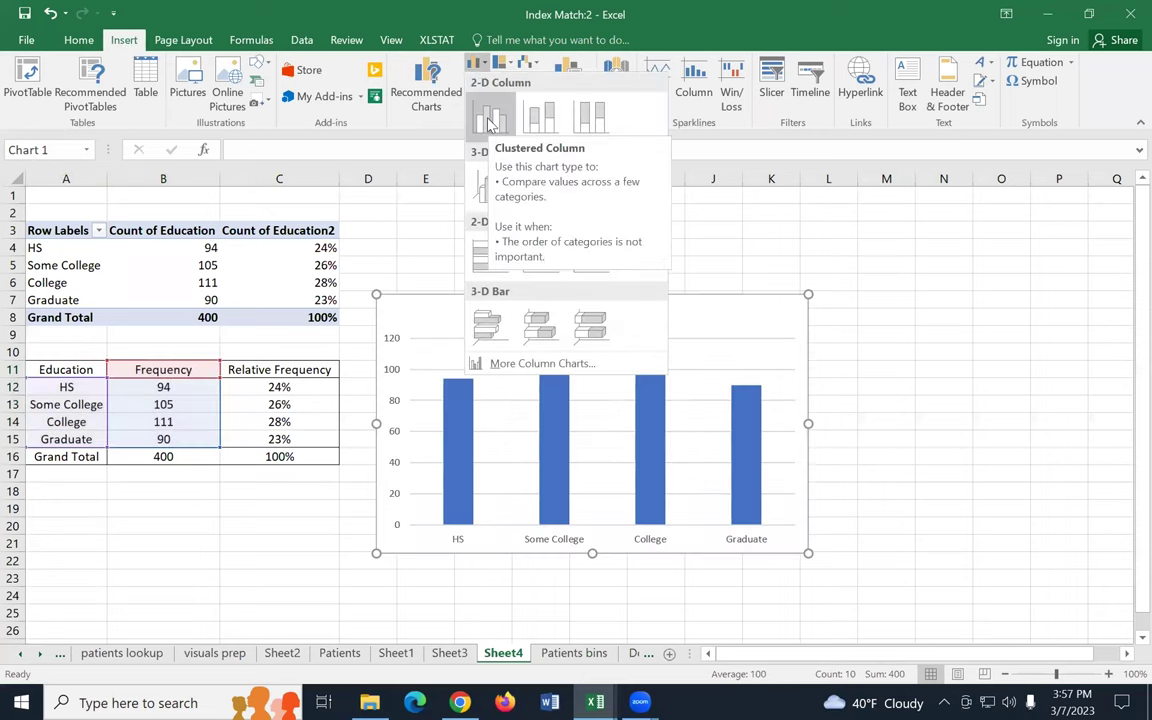
{"action": "left_click", "coordinate": [489, 122]}
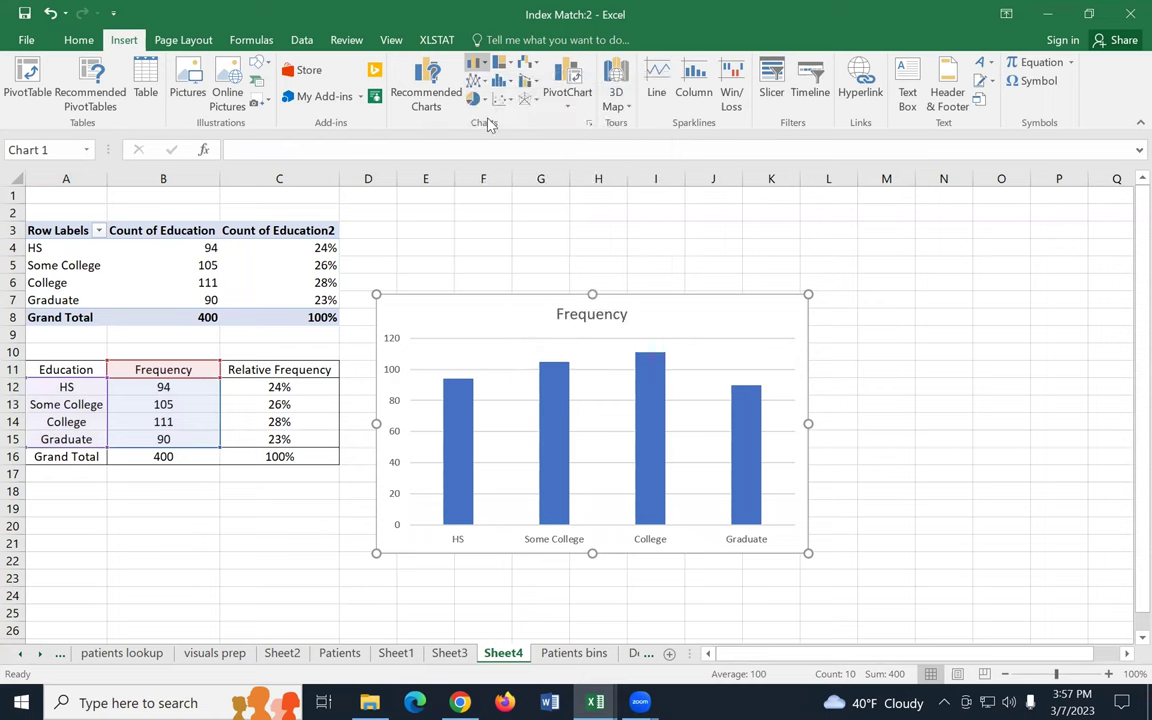
{"action": "left_click_drag", "start_coordinate": [513, 295], "coordinate": [511, 223]}
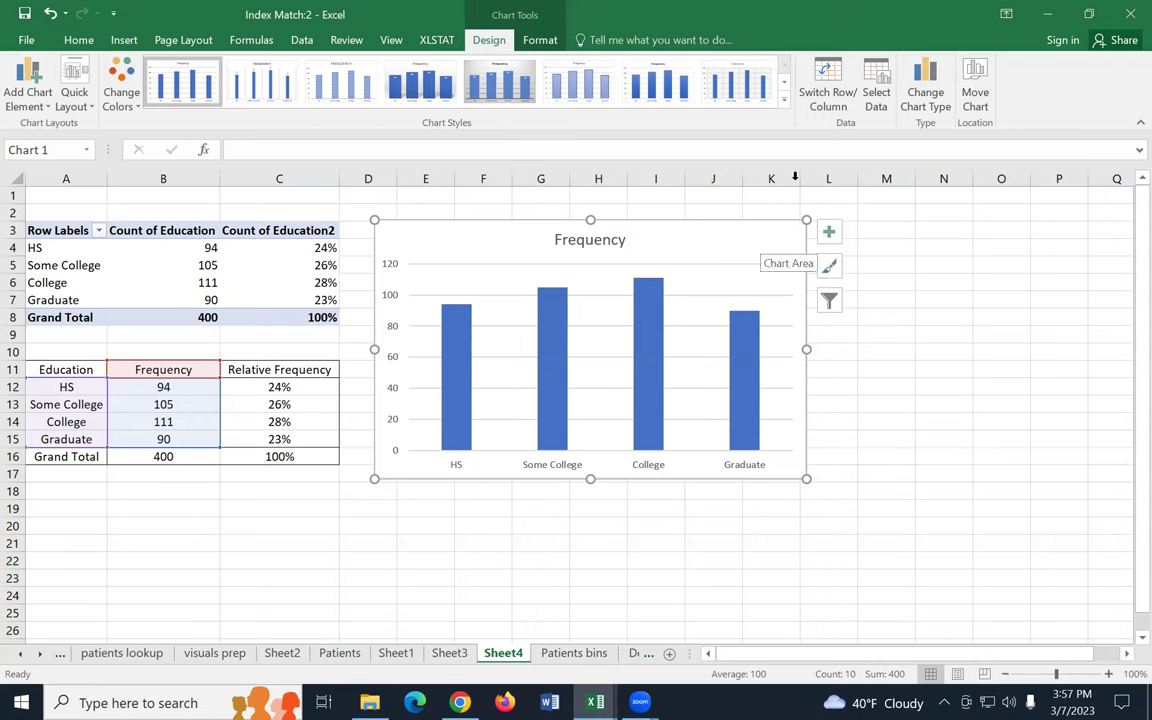
Step: Add data labels at the outside end of the Frequency chart's columns
{"action": "left_click", "coordinate": [19, 86]}
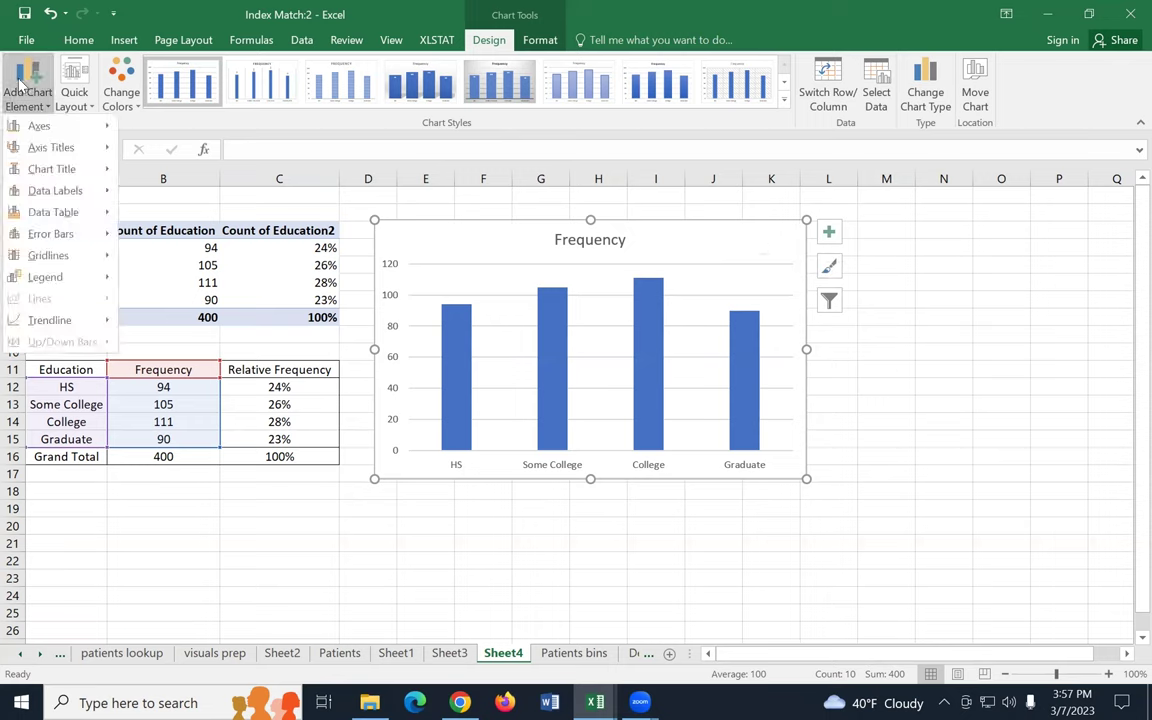
{"action": "mouse_move", "coordinate": [48, 188]}
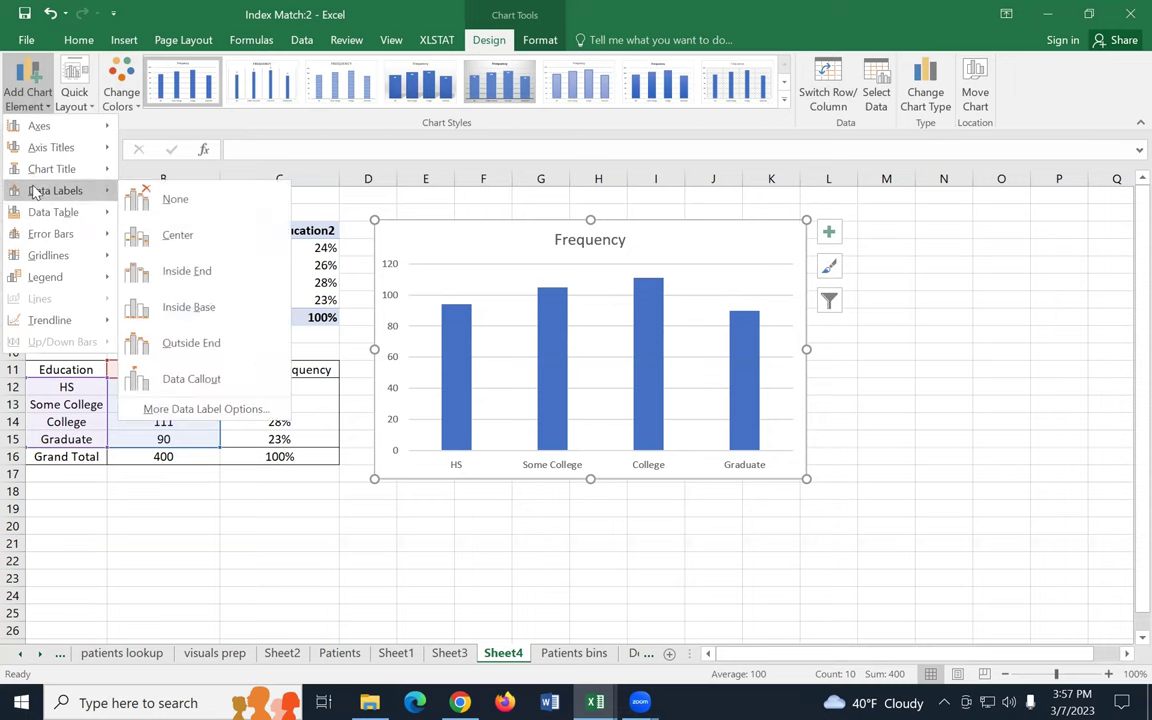
{"action": "left_click", "coordinate": [195, 342]}
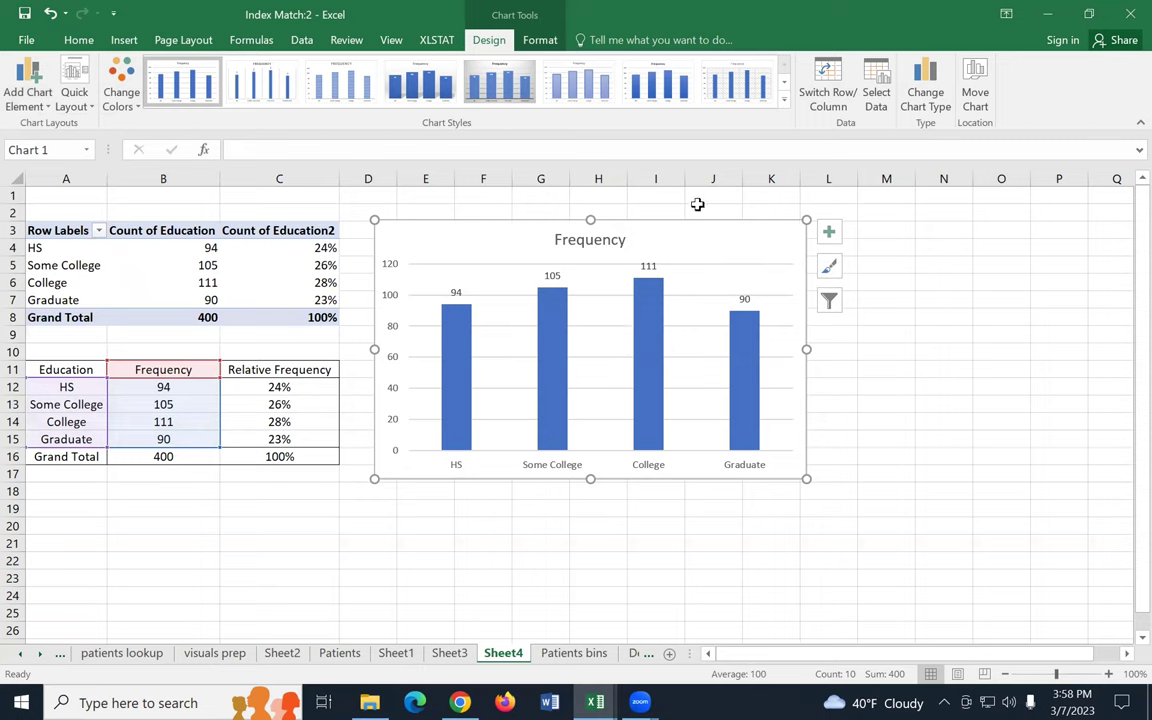
Step: Add a primary horizontal axis title reading Education to the Frequency chart
{"action": "left_click", "coordinate": [829, 233]}
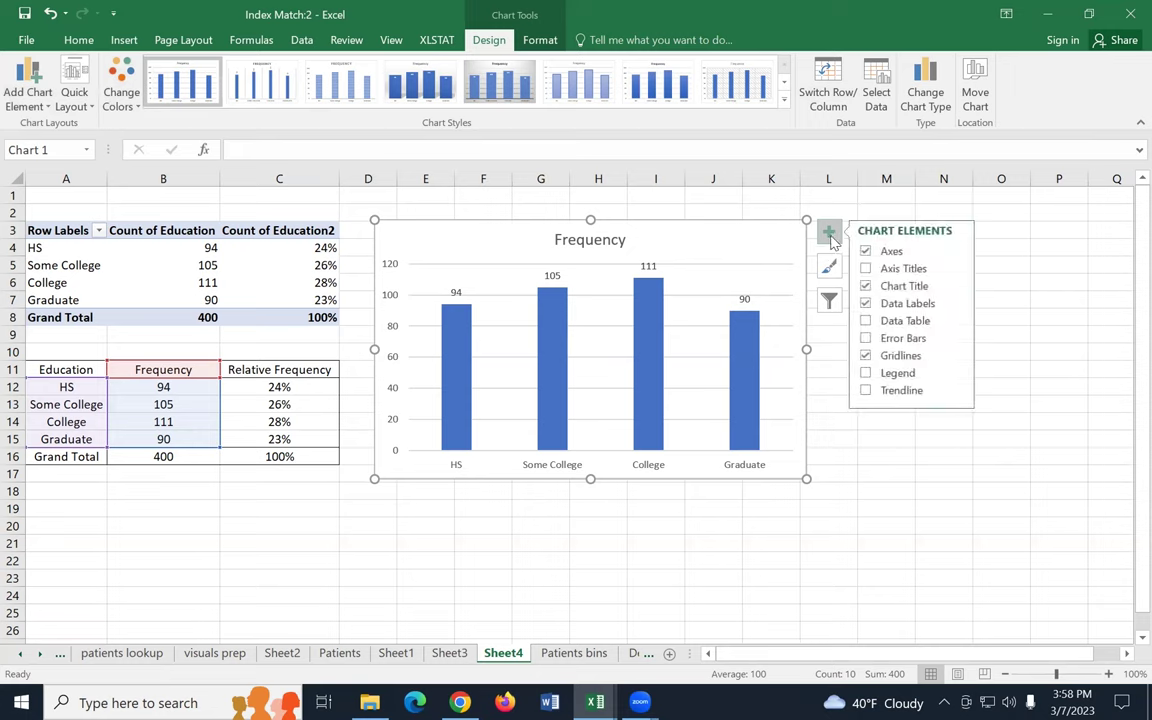
{"action": "left_click", "coordinate": [873, 269]}
{"action": "left_click", "coordinate": [867, 269]}
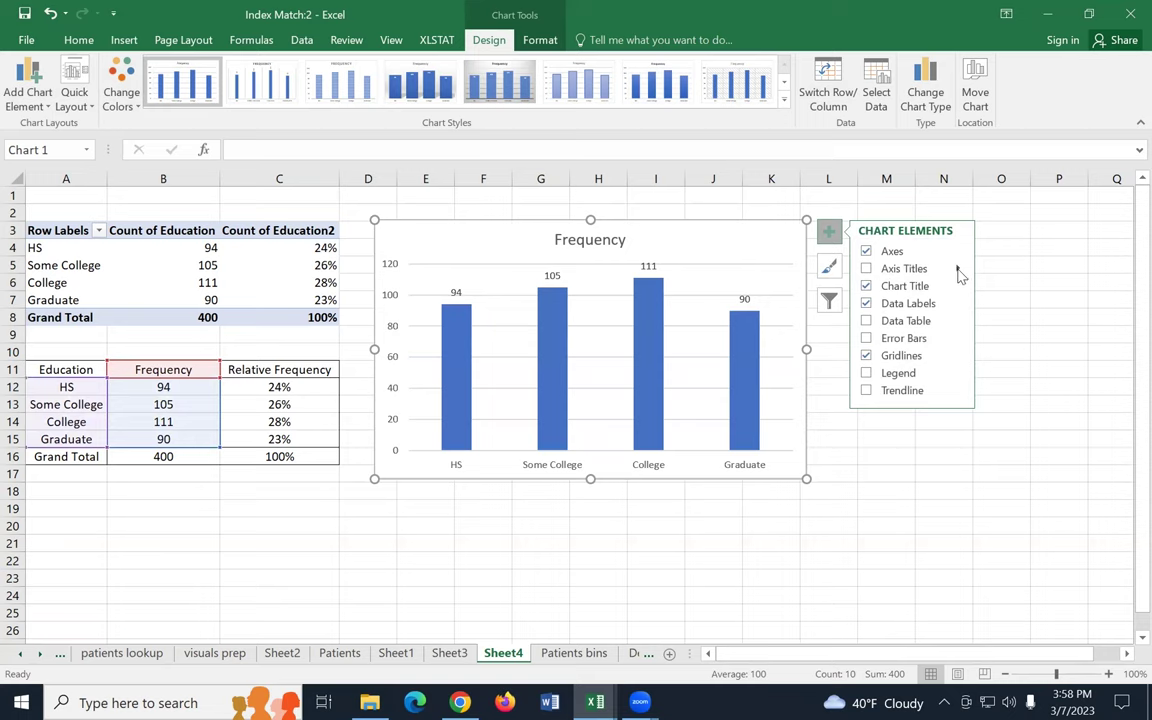
{"action": "left_click", "coordinate": [958, 270]}
{"action": "left_click", "coordinate": [988, 268]}
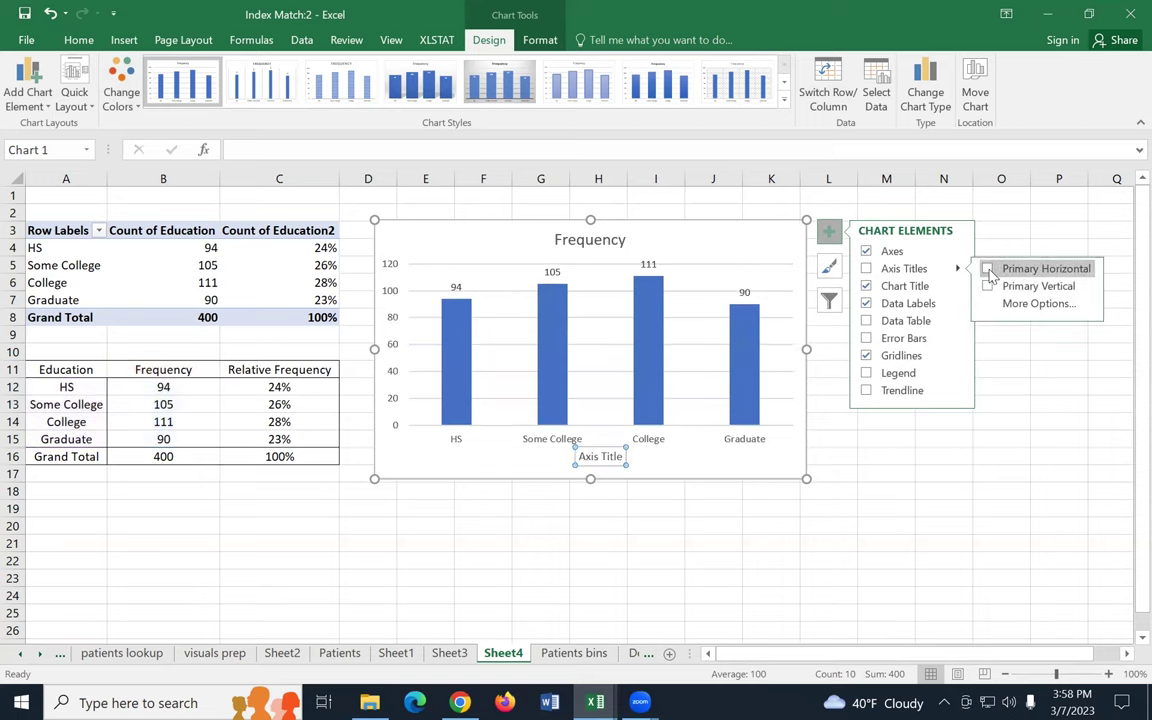
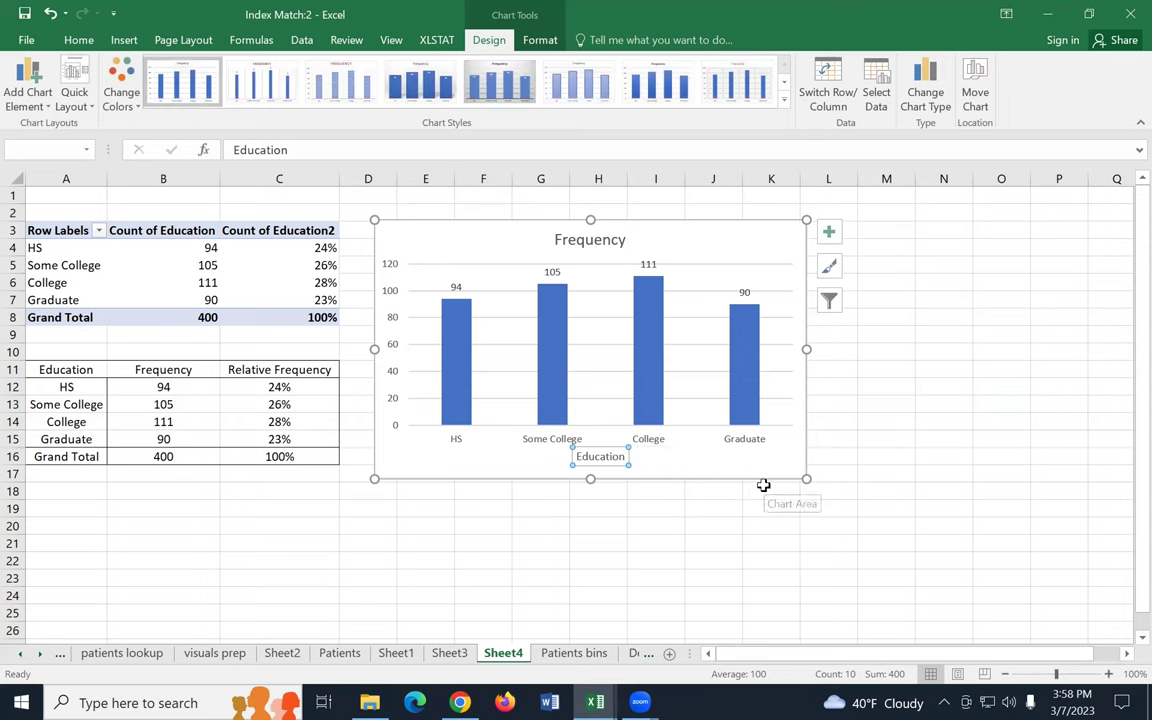
{"action": "left_click", "coordinate": [741, 544]}
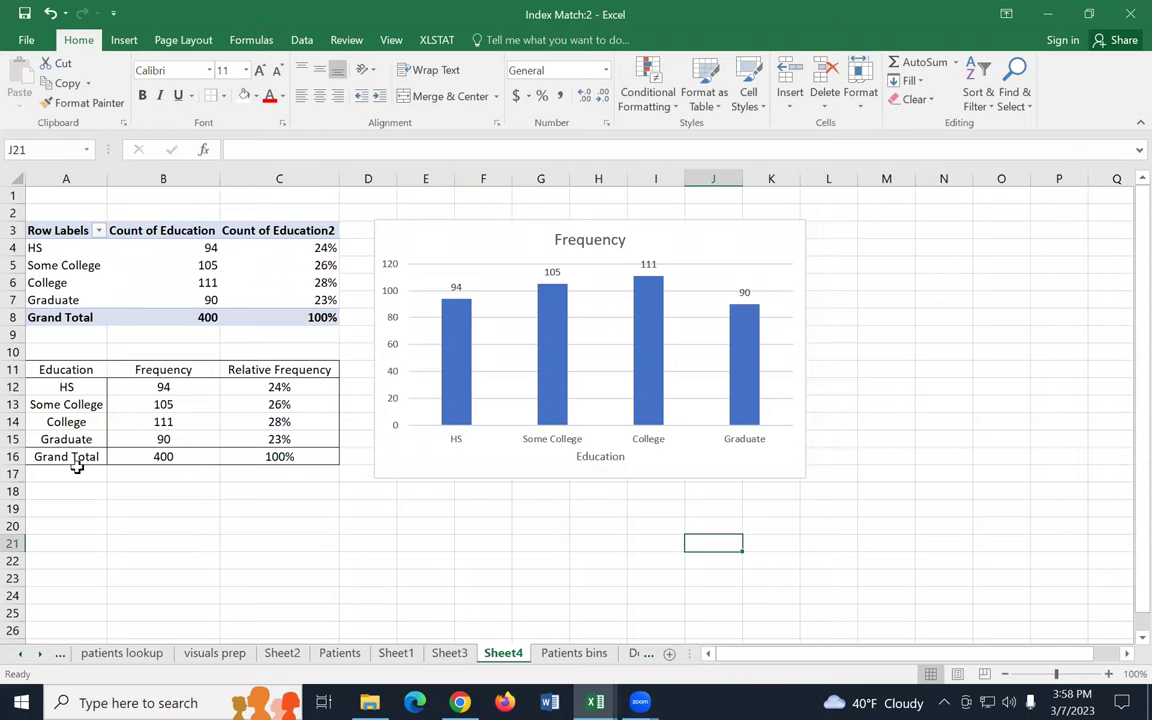
Step: Insert a 2-D clustered column chart of A11:A15 and C11:C15, and place it beside the Frequency chart
{"action": "left_click_drag", "start_coordinate": [71, 369], "coordinate": [85, 432]}
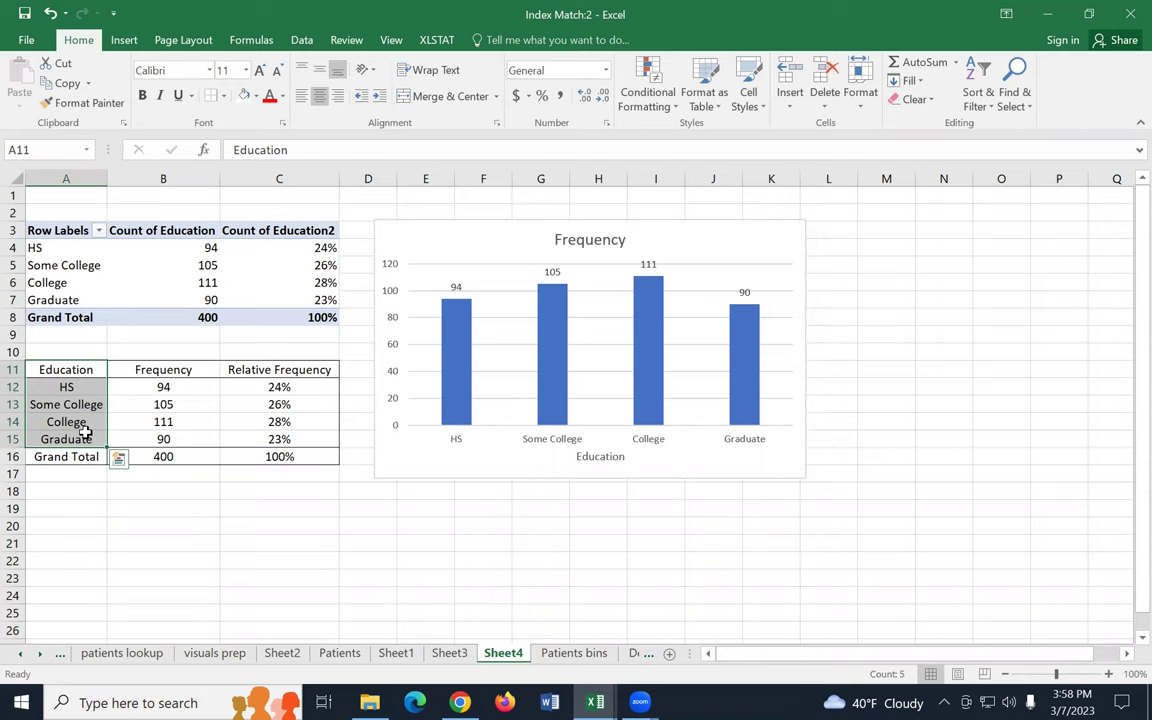
{"action": "left_click", "coordinate": [304, 371], "text": "ctrl"}
{"action": "left_click_drag", "start_coordinate": [306, 383], "coordinate": [306, 433]}
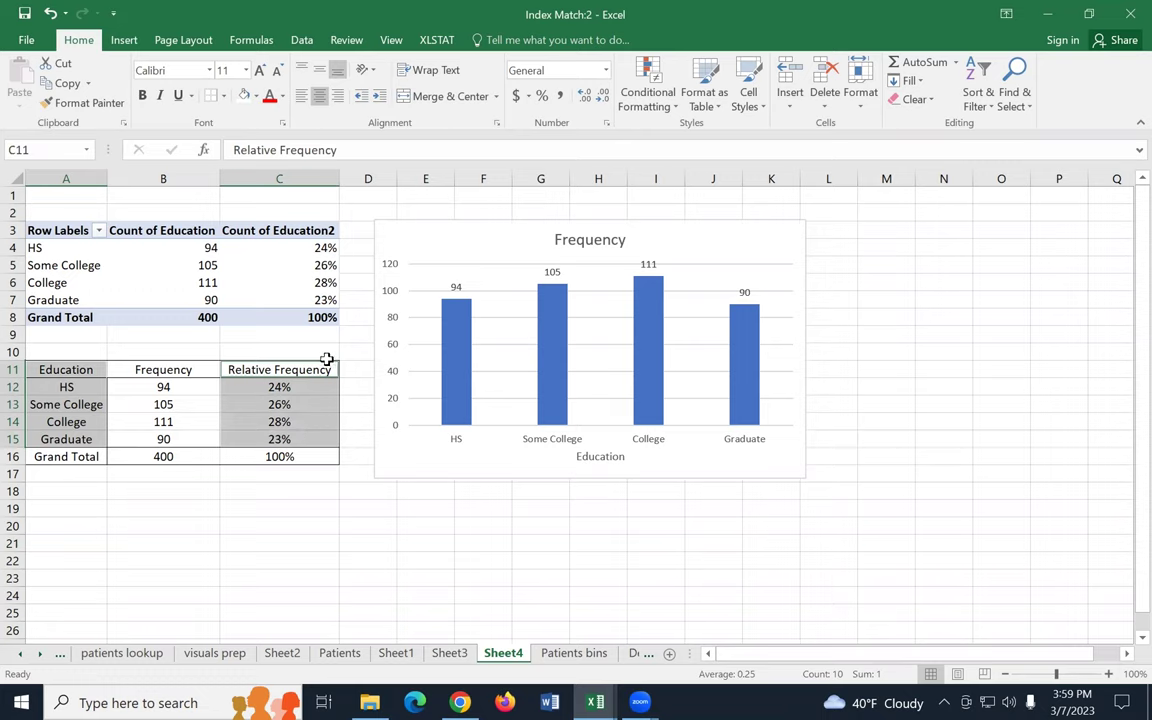
{"action": "left_click", "coordinate": [122, 40]}
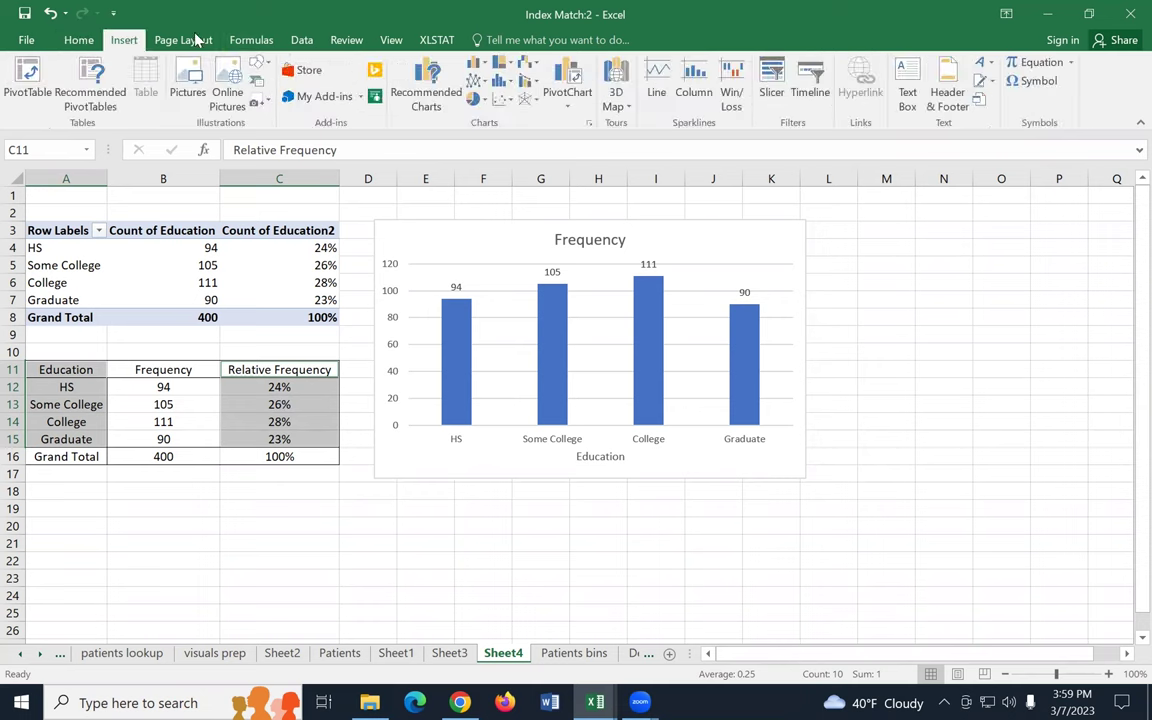
{"action": "left_click", "coordinate": [478, 63]}
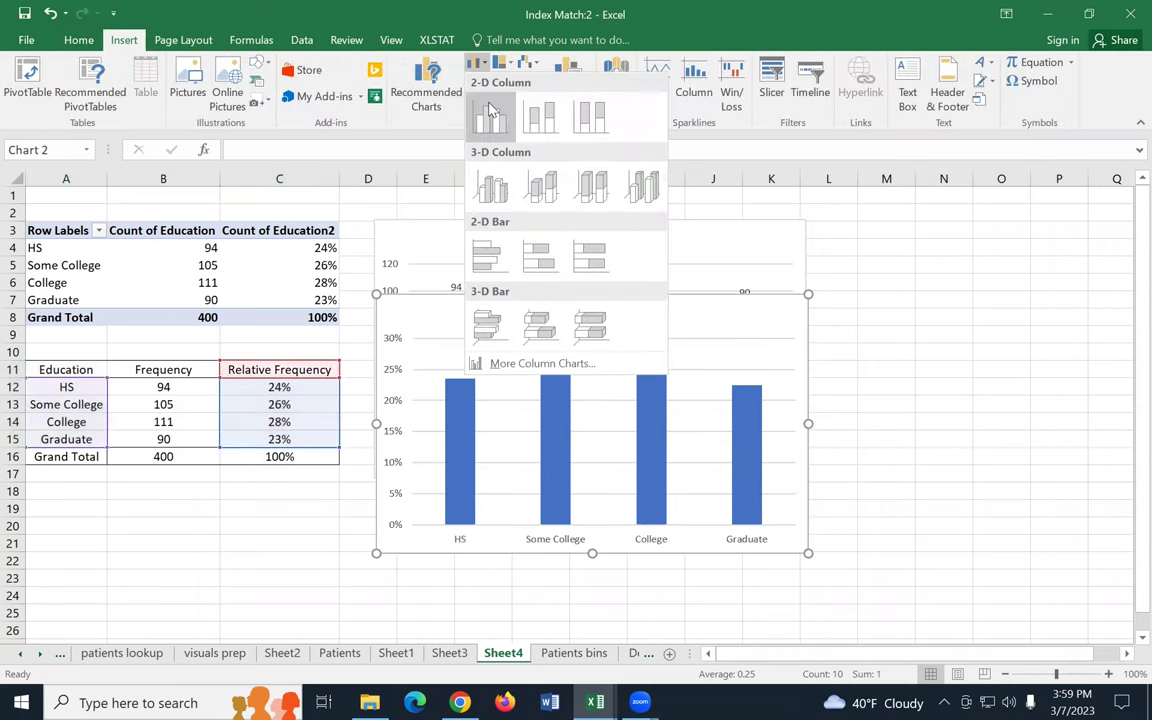
{"action": "left_click", "coordinate": [490, 113]}
{"action": "left_click_drag", "start_coordinate": [689, 311], "coordinate": [1100, 235]}
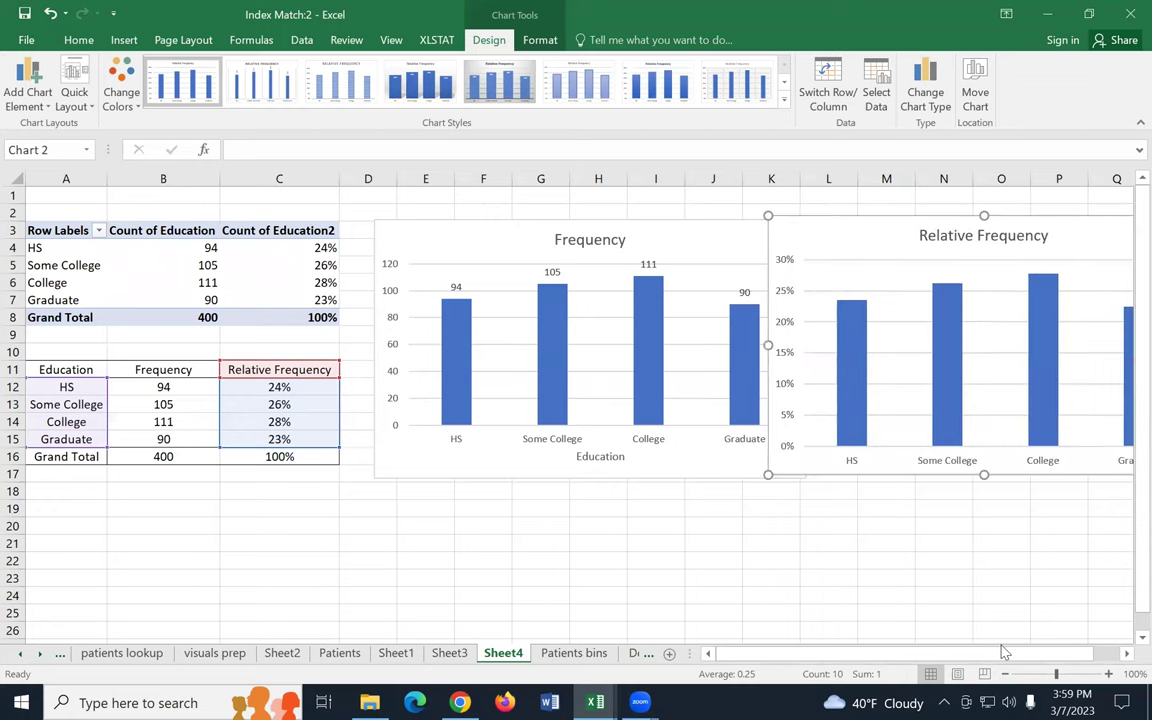
{"action": "scroll", "coordinate": [850, 565], "scroll_direction": "right", "scroll_amount": 1}
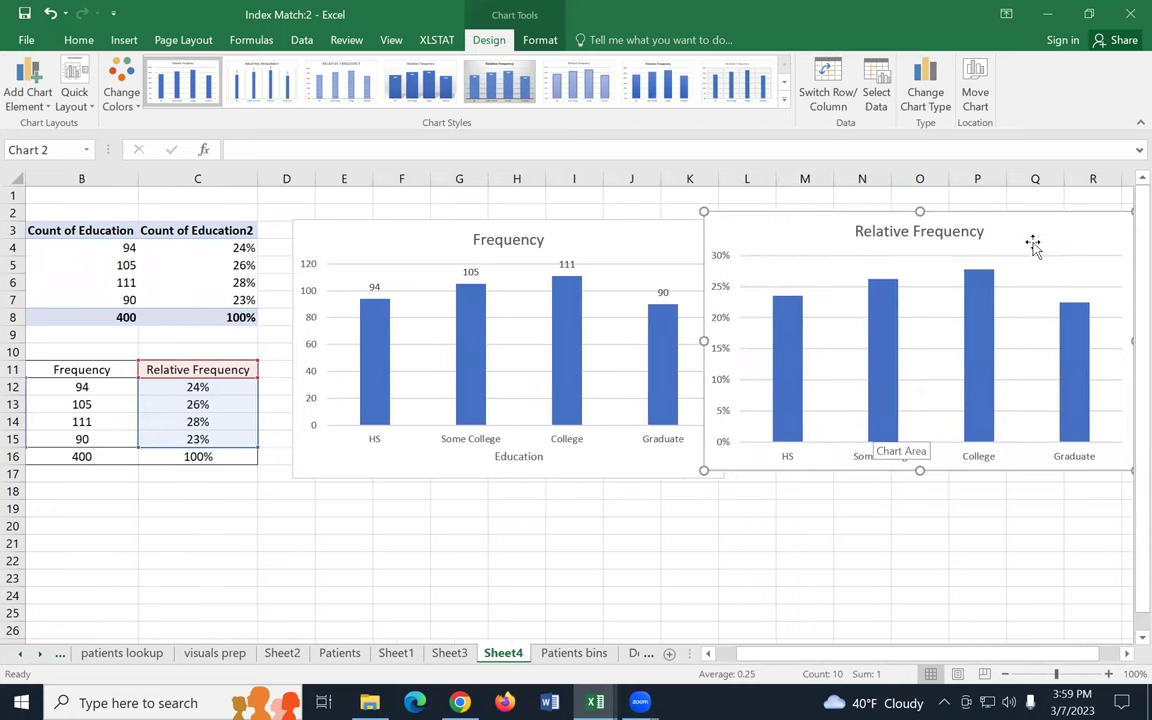
{"action": "scroll", "coordinate": [905, 655], "scroll_direction": "right", "scroll_amount": 1}
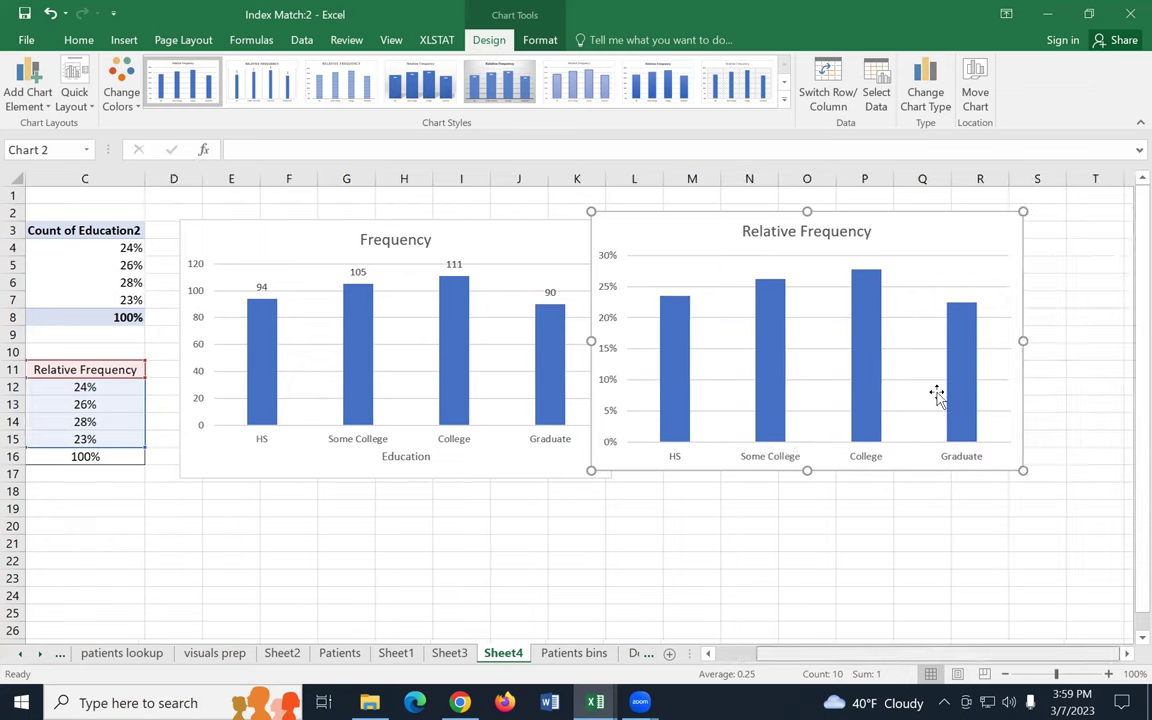
Step: Add data labels to the Relative Frequency chart's columns
{"action": "left_click", "coordinate": [1045, 224]}
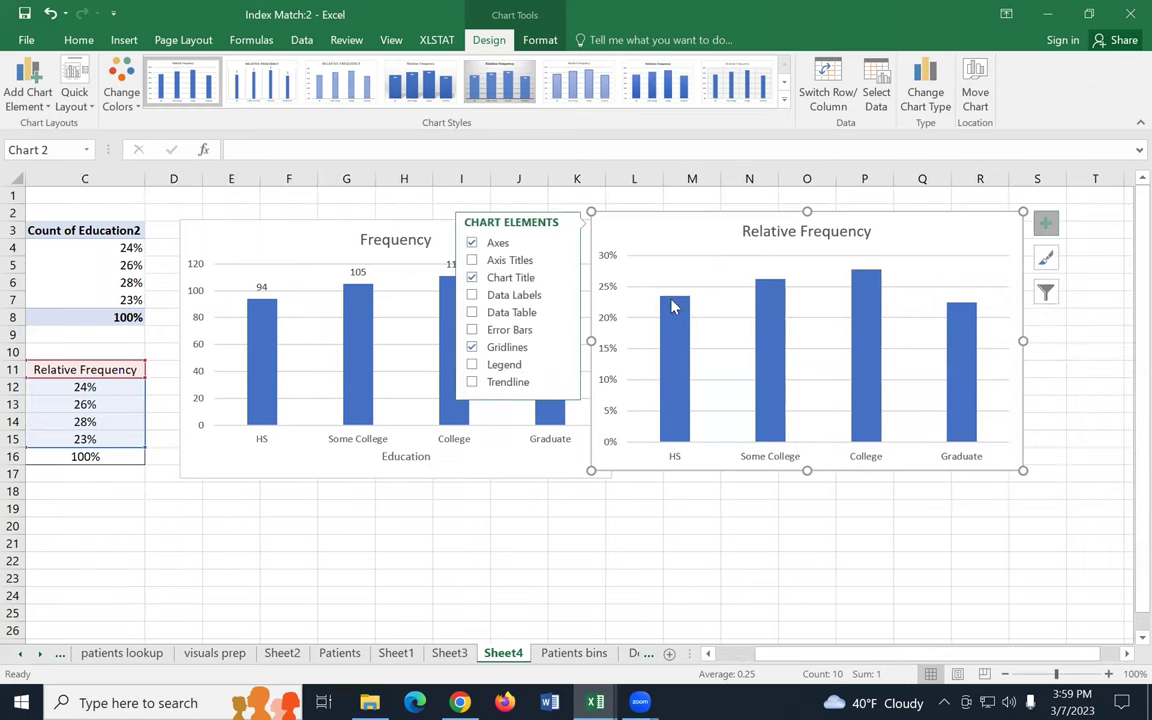
{"action": "left_click", "coordinate": [521, 296]}
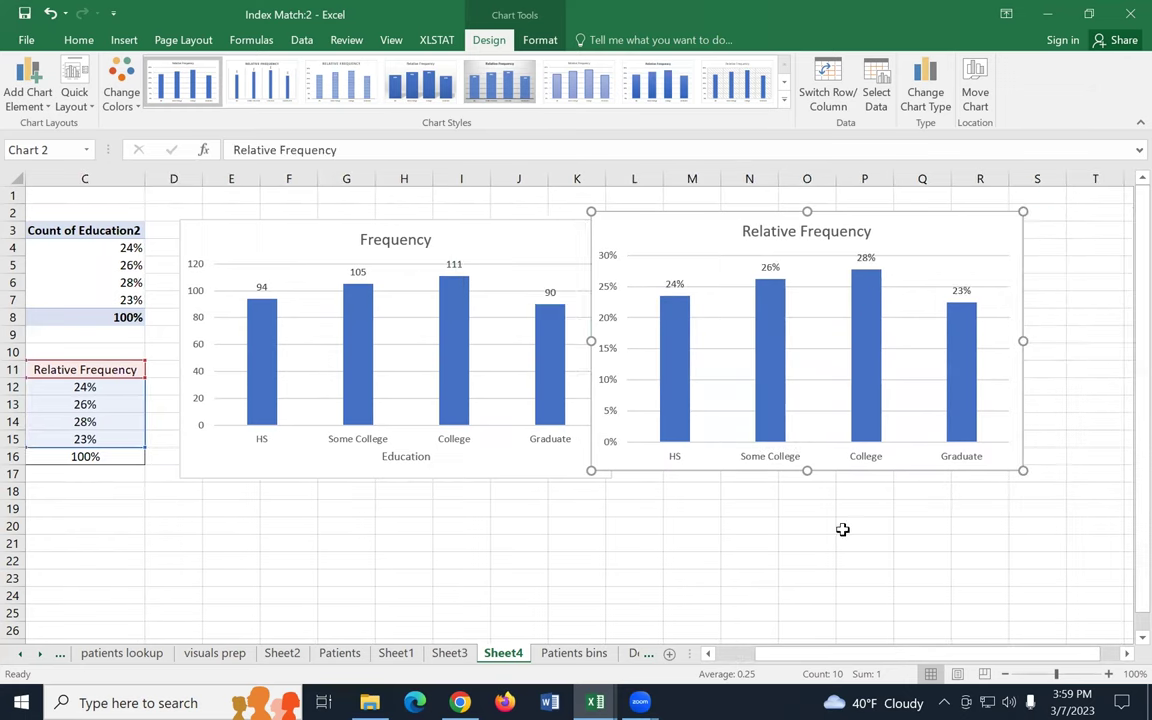
{"action": "left_click", "coordinate": [843, 532]}
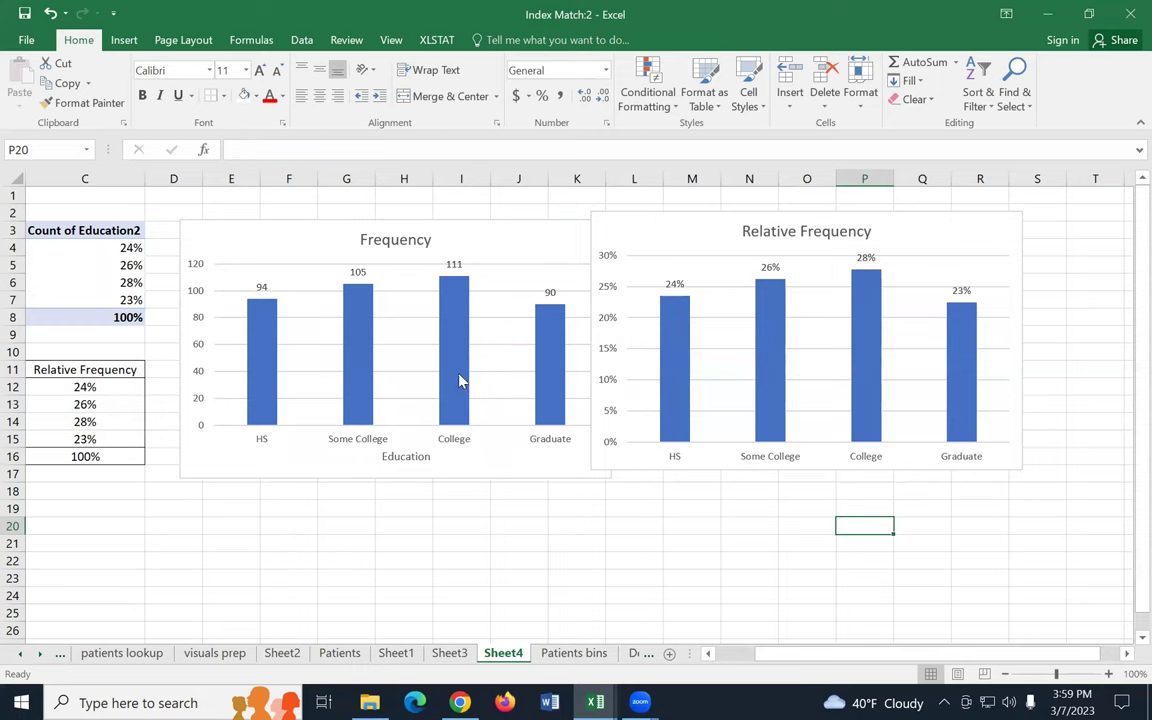
Step: Insert a histogram of the Height (m) column from the Patients bins sheet
{"action": "mouse_move", "coordinate": [461, 388]}
{"action": "scroll", "coordinate": [790, 653], "scroll_direction": "left", "scroll_amount": 2}
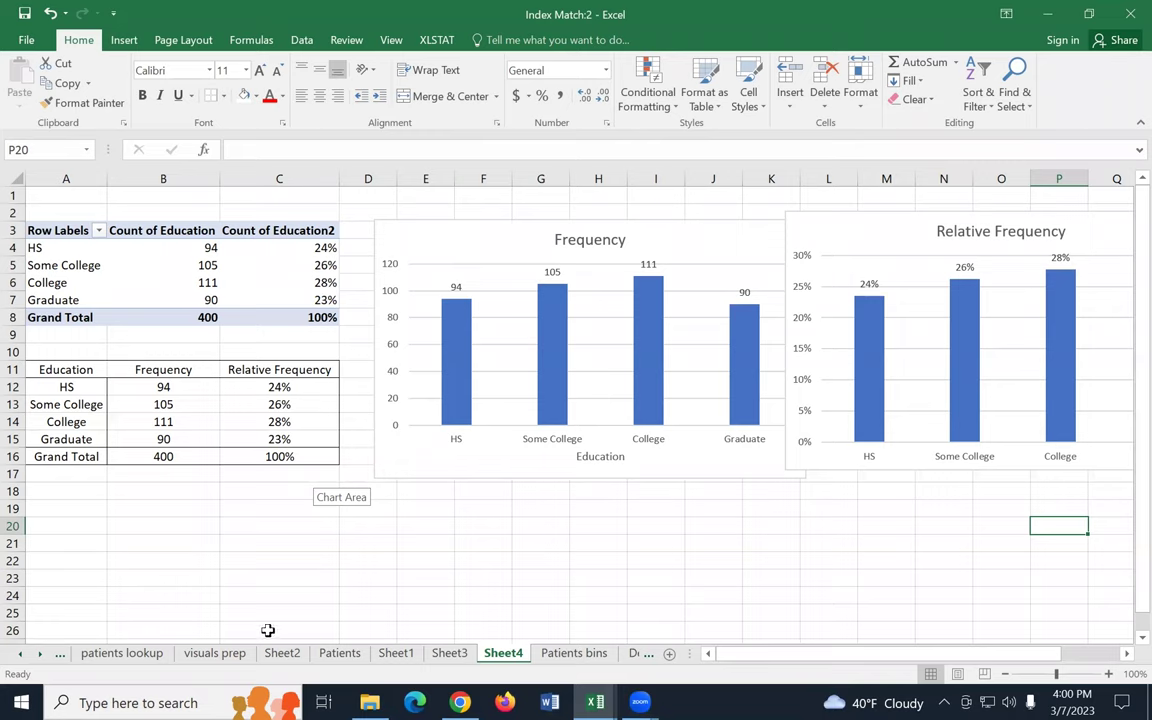
{"action": "left_click", "coordinate": [567, 658]}
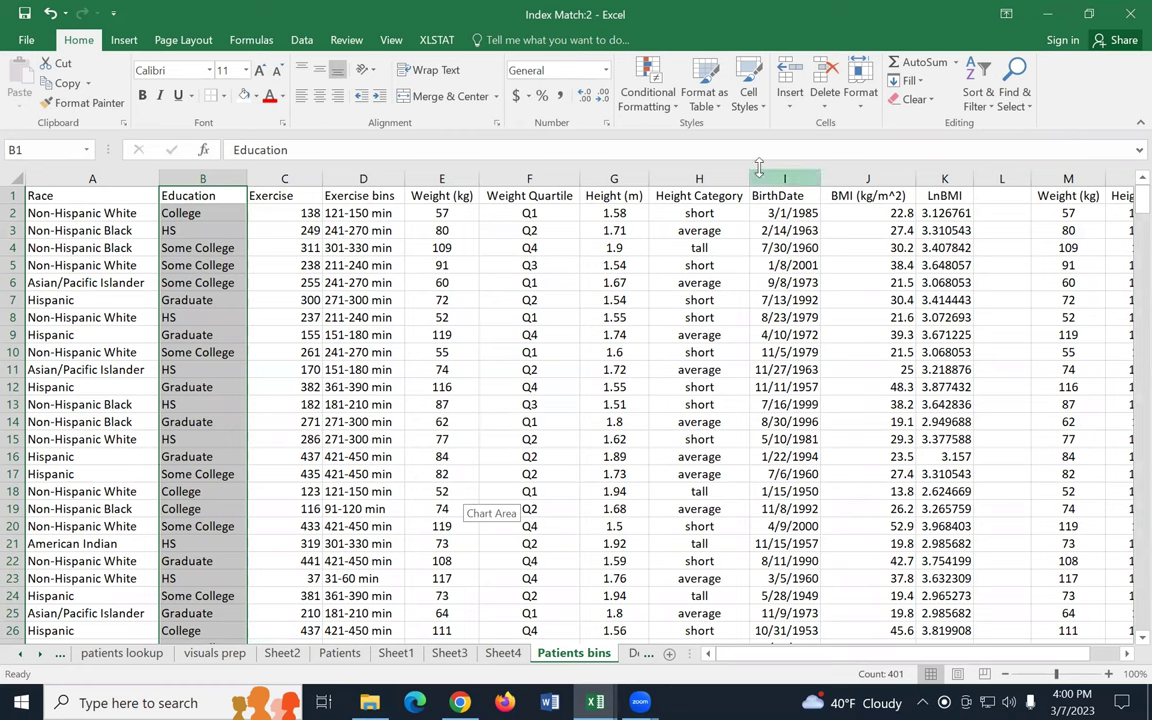
{"action": "left_click", "coordinate": [605, 177]}
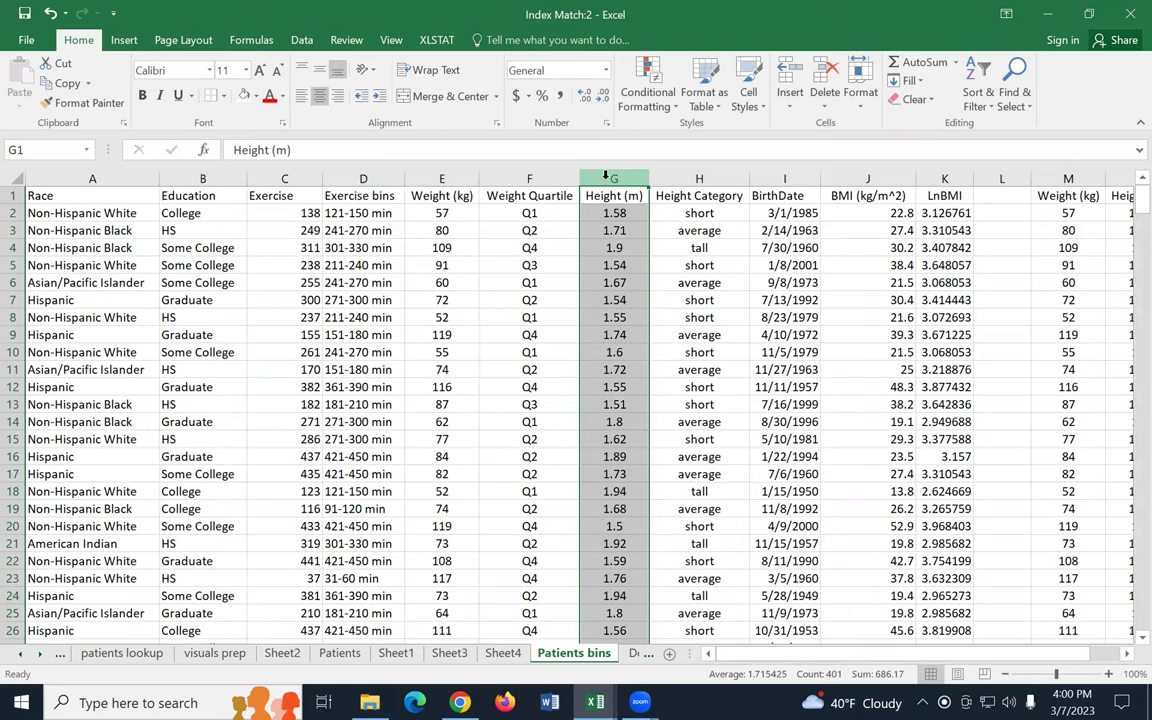
{"action": "left_click", "coordinate": [124, 40]}
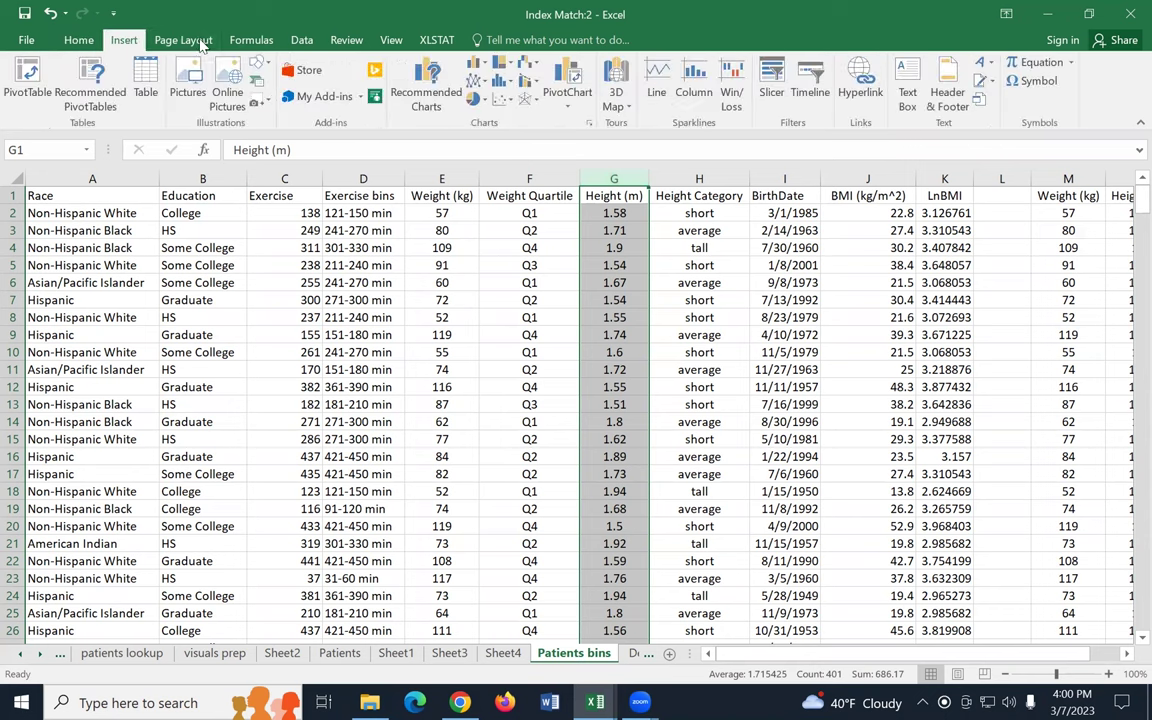
{"action": "left_click", "coordinate": [500, 80]}
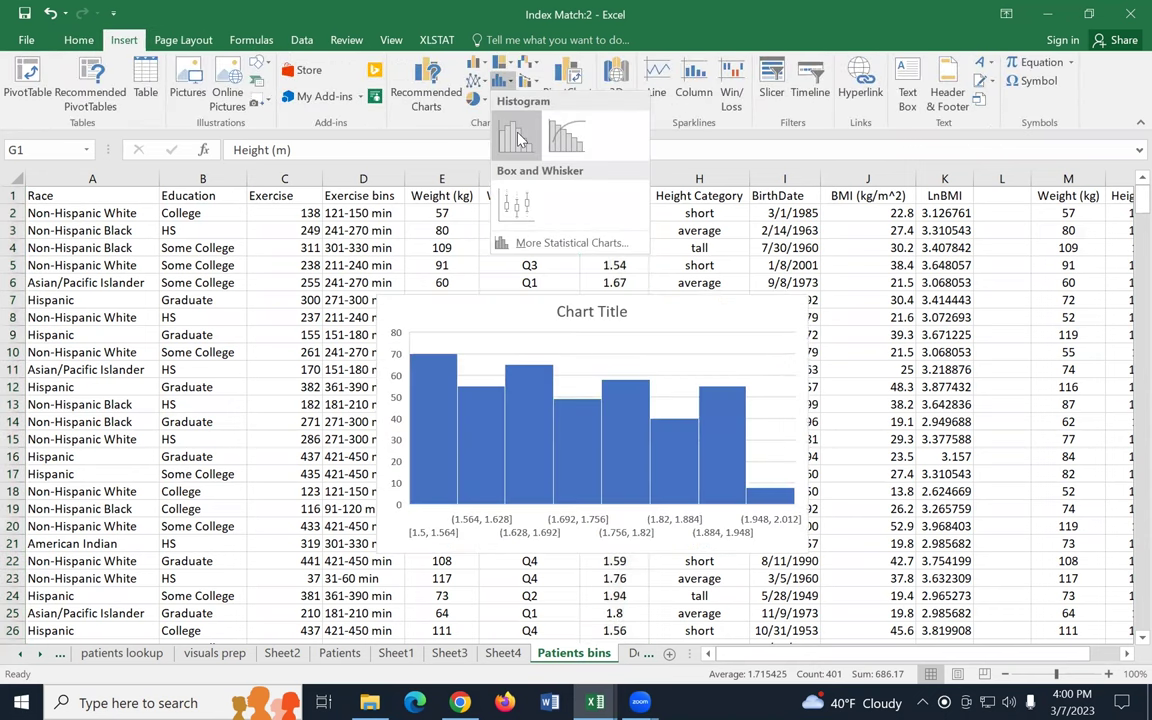
{"action": "left_click", "coordinate": [518, 140]}
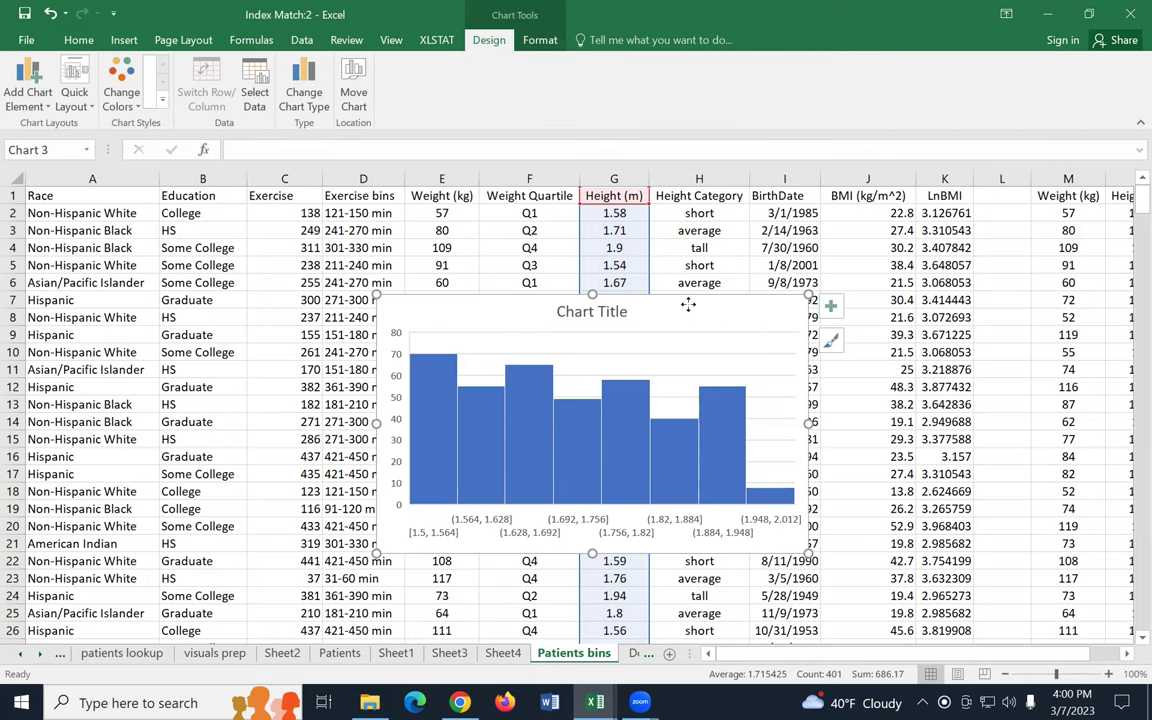
Step: Move the height histogram to Sheet4 as an embedded object
{"action": "left_click", "coordinate": [354, 92]}
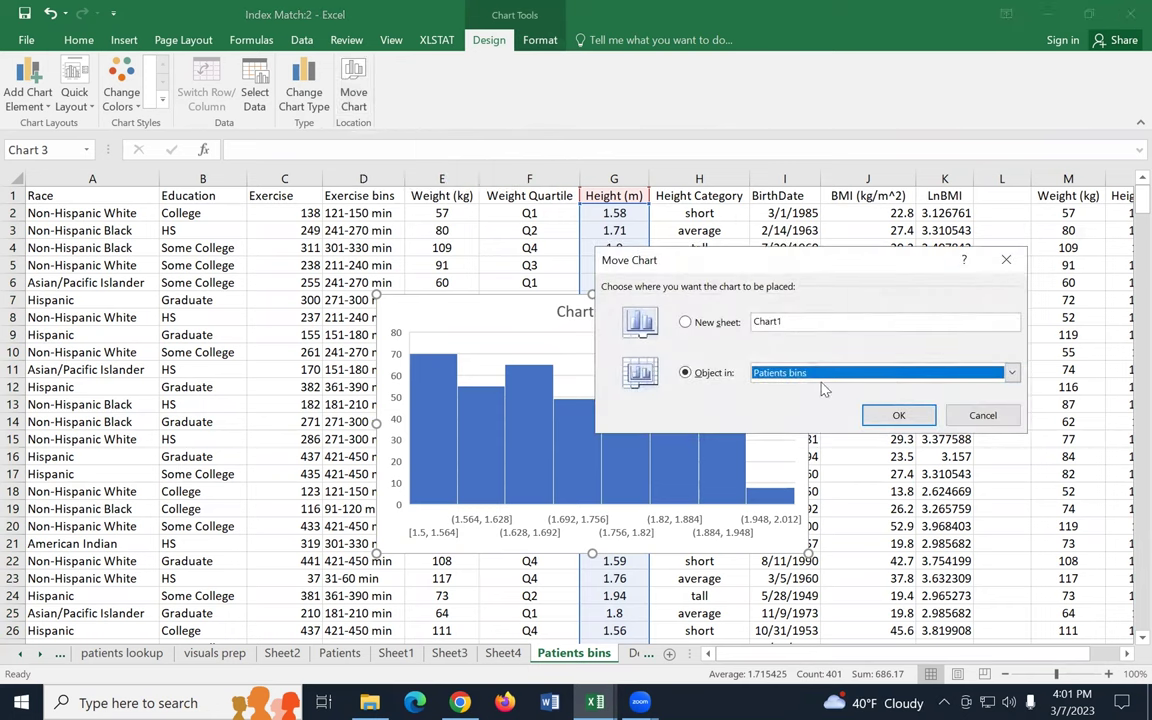
{"action": "left_click", "coordinate": [777, 373]}
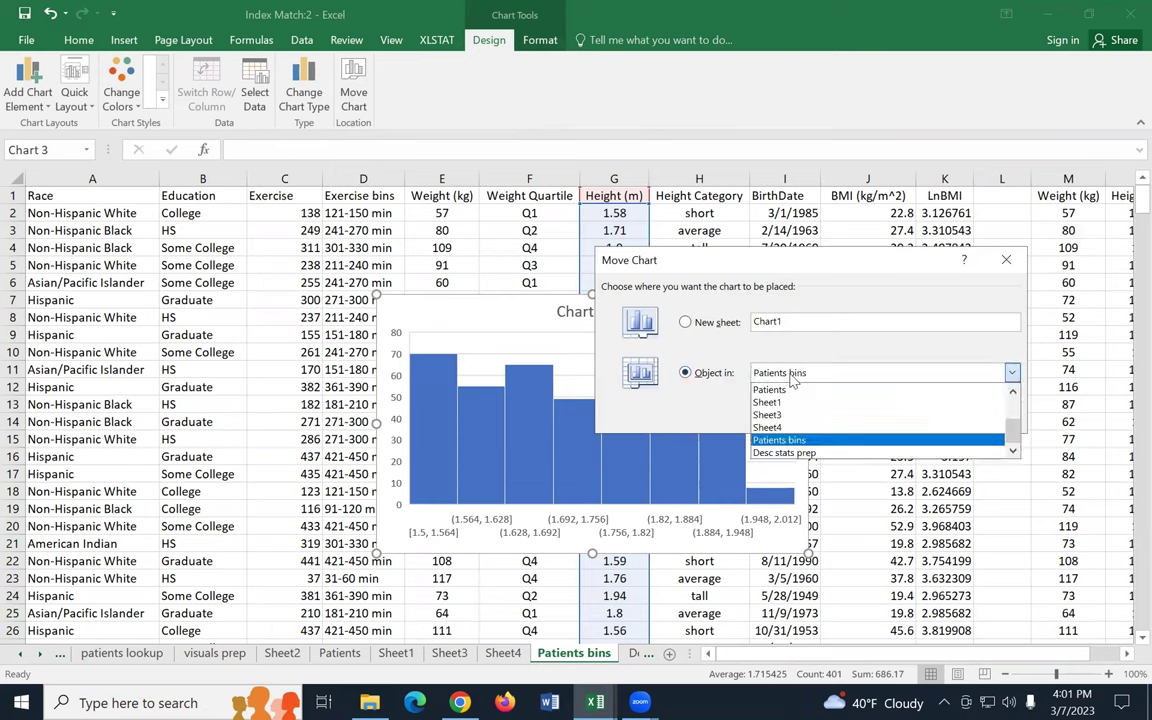
{"action": "left_click", "coordinate": [793, 428]}
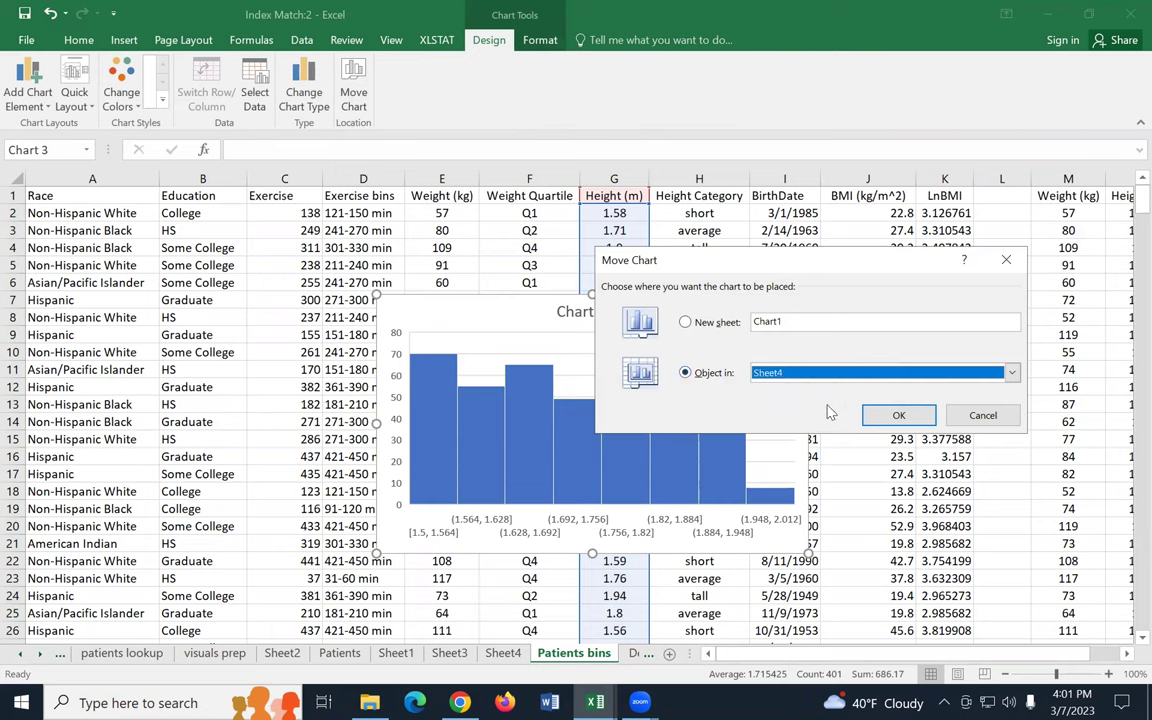
{"action": "left_click", "coordinate": [913, 417]}
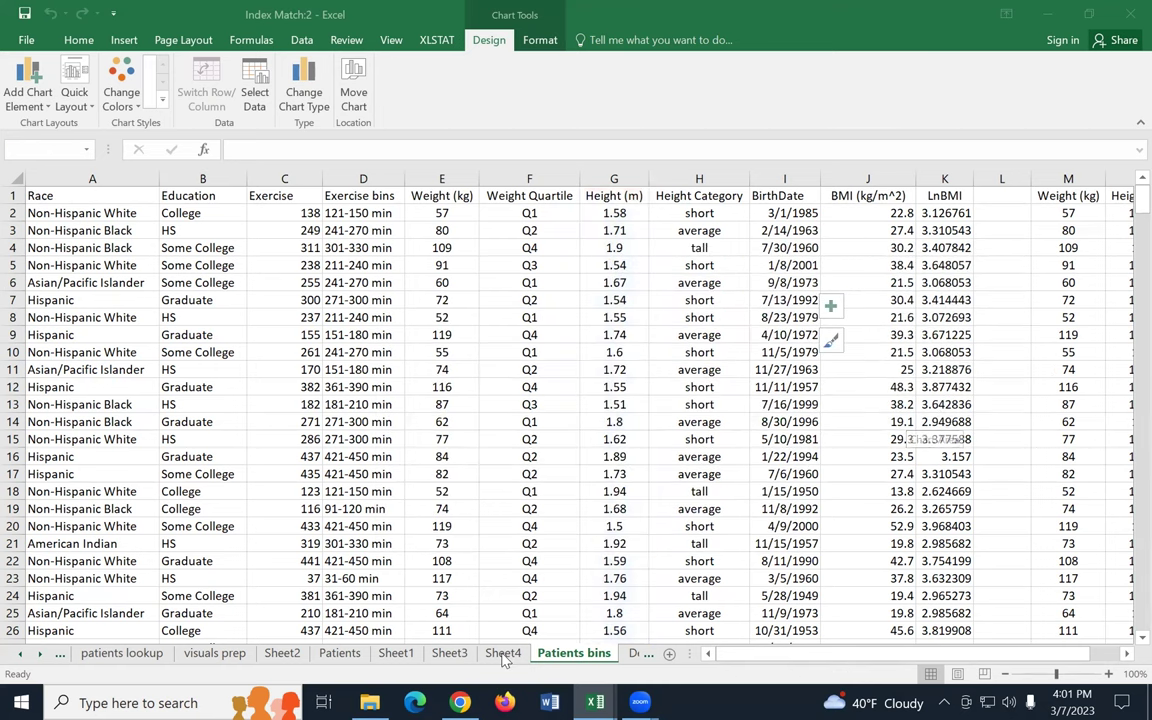
Step: Open Sheet4 and position the histogram below the frequency table, starting at about row 19
{"action": "left_click", "coordinate": [503, 654]}
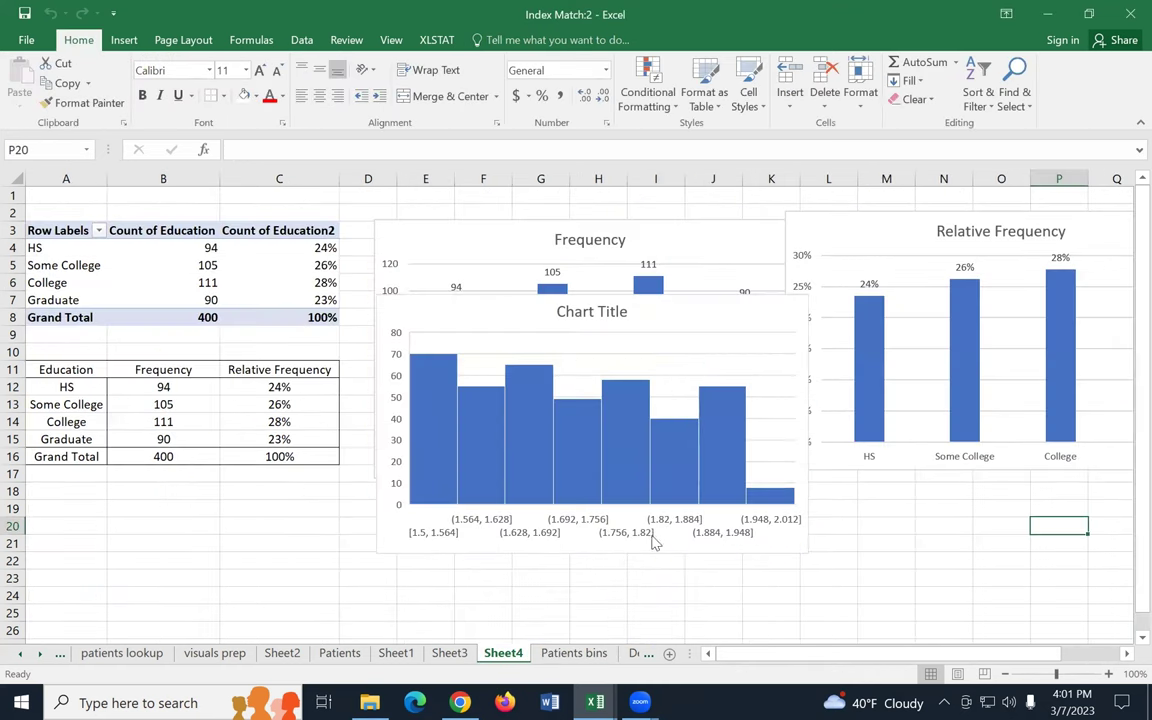
{"action": "left_click_drag", "start_coordinate": [718, 305], "coordinate": [378, 392]}
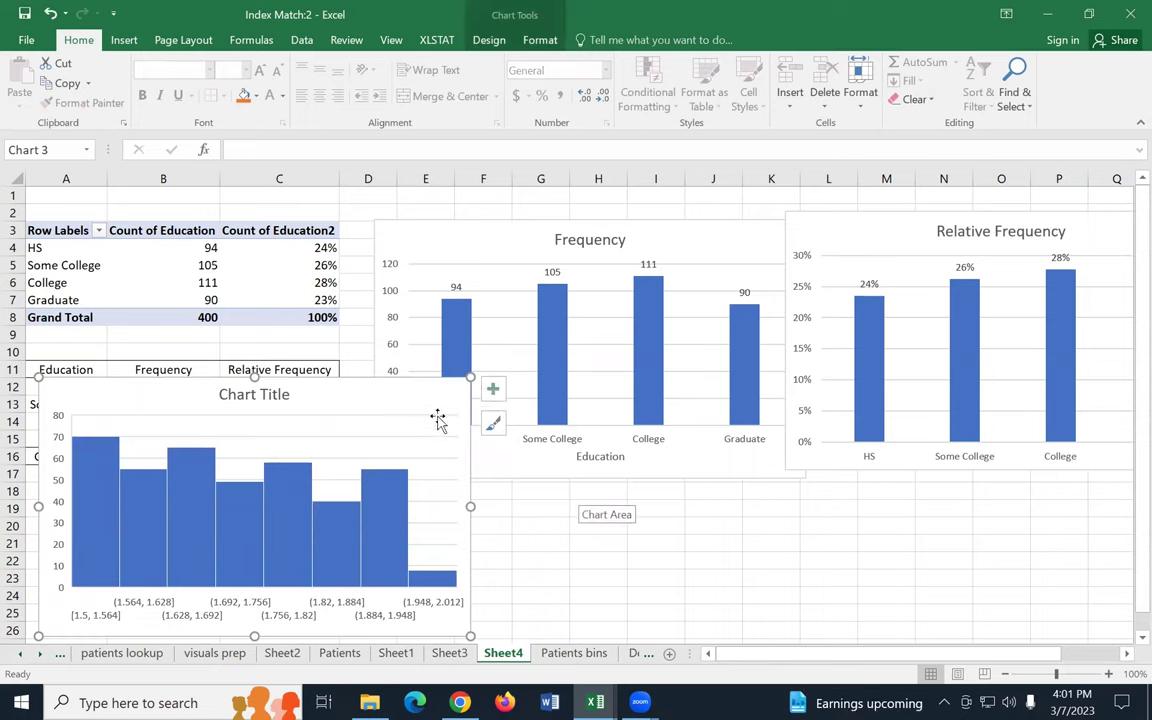
{"action": "scroll", "coordinate": [599, 522], "scroll_direction": "down", "scroll_amount": 3}
{"action": "left_click_drag", "start_coordinate": [381, 240], "coordinate": [368, 365]}
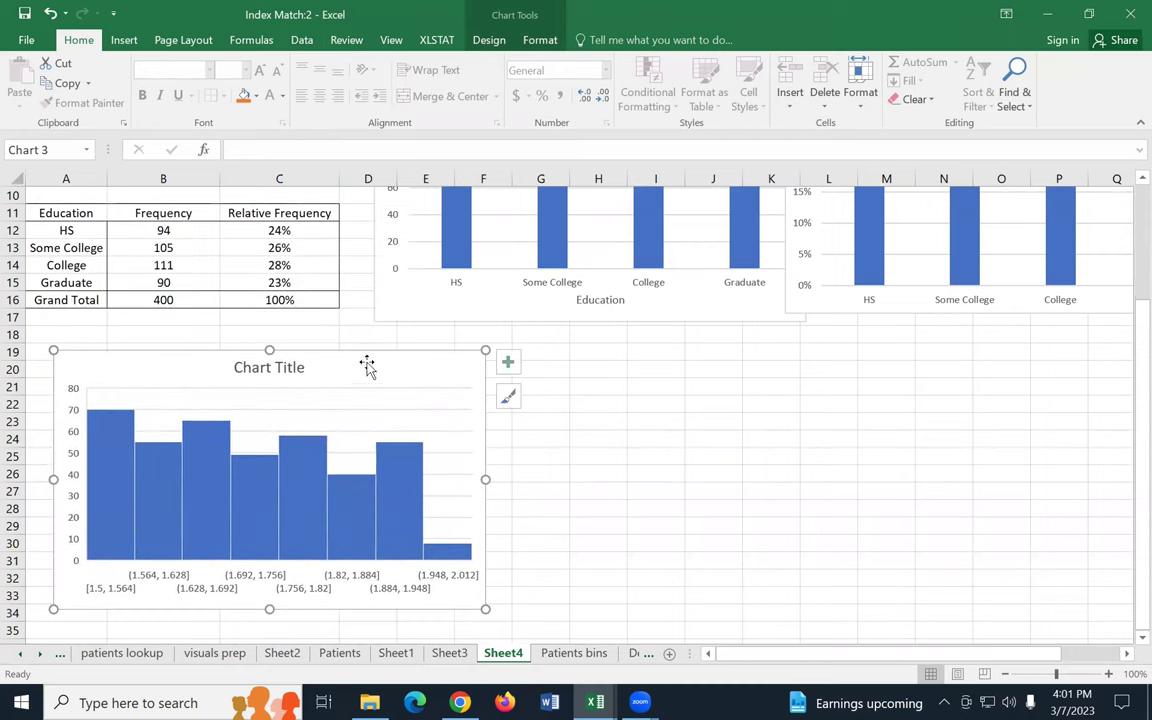
Step: Change the histogram's title to Heights
{"action": "left_click", "coordinate": [283, 368]}
{"action": "type", "text": "Height"}
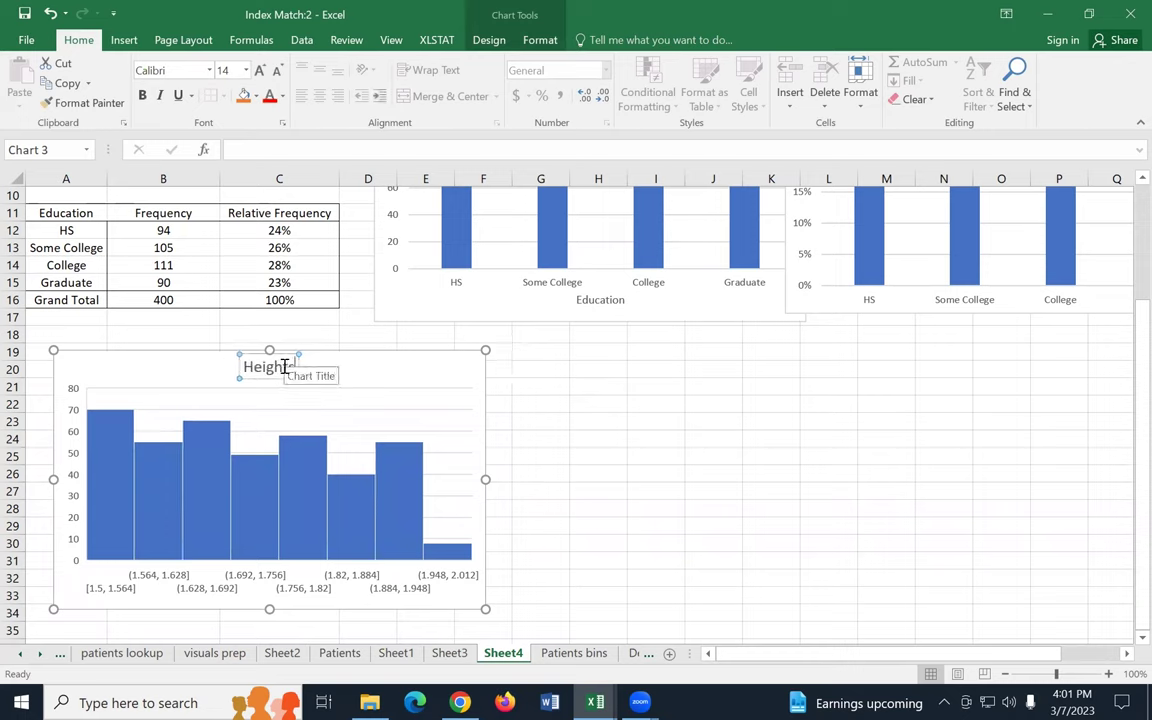
{"action": "type", "text": "s"}
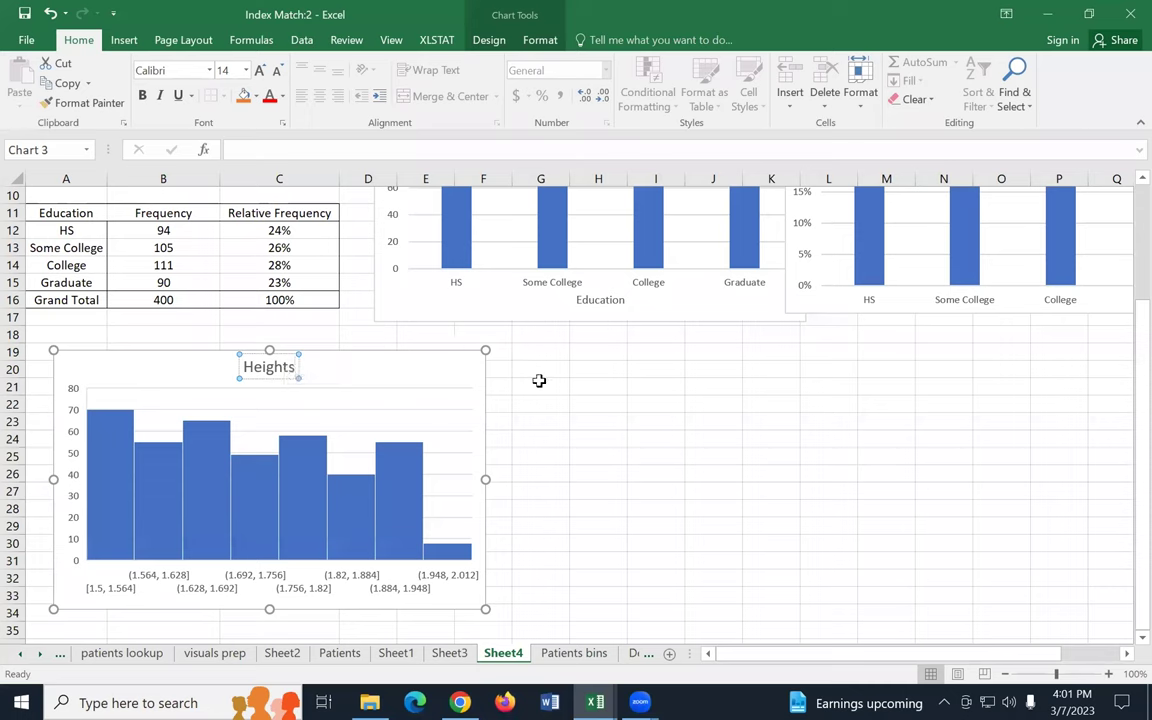
{"action": "left_click", "coordinate": [573, 386]}
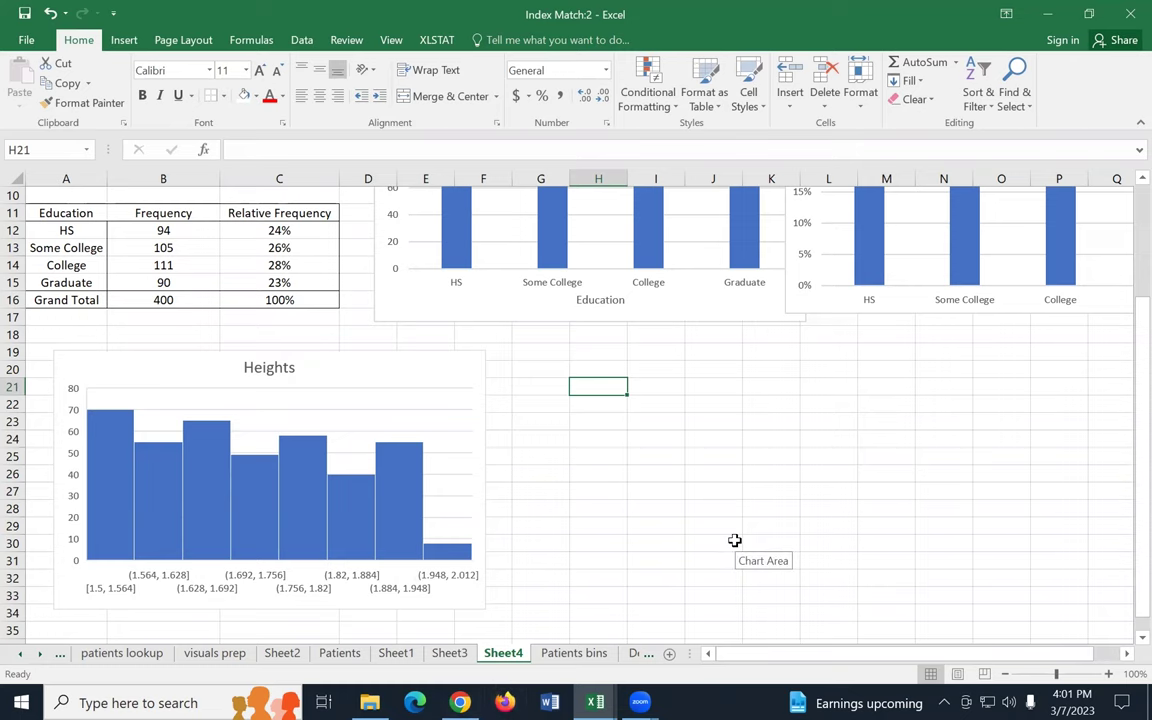
Step: Move the Heights histogram across to below the Frequency chart
{"action": "left_click_drag", "start_coordinate": [427, 381], "coordinate": [720, 388]}
{"action": "scroll", "coordinate": [851, 423], "scroll_direction": "up", "scroll_amount": 2}
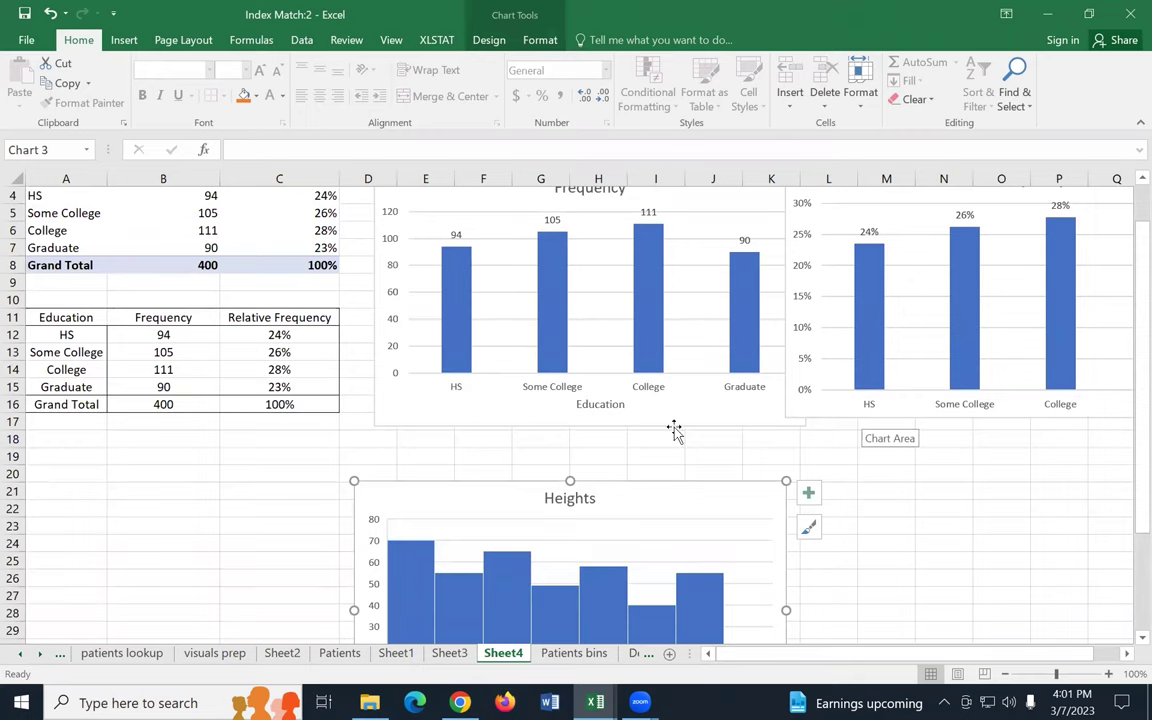
{"action": "scroll", "coordinate": [668, 535], "scroll_direction": "down", "scroll_amount": 2}
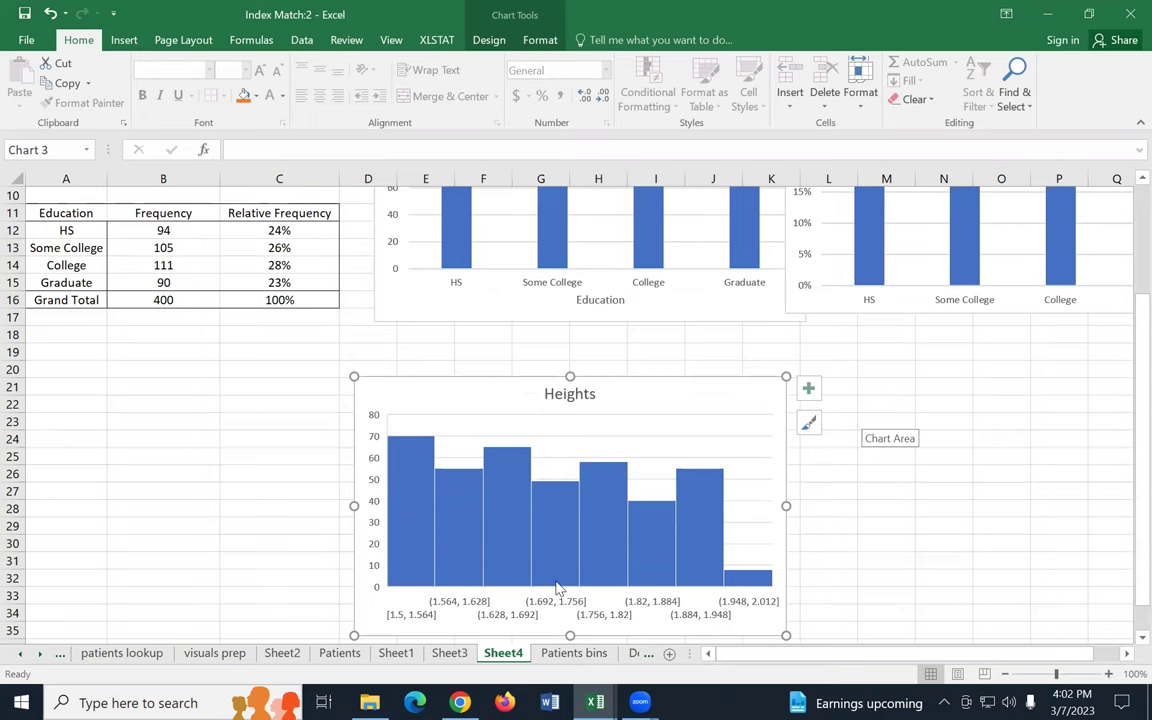
{"action": "scroll", "coordinate": [490, 590], "scroll_direction": "down", "scroll_amount": 1}
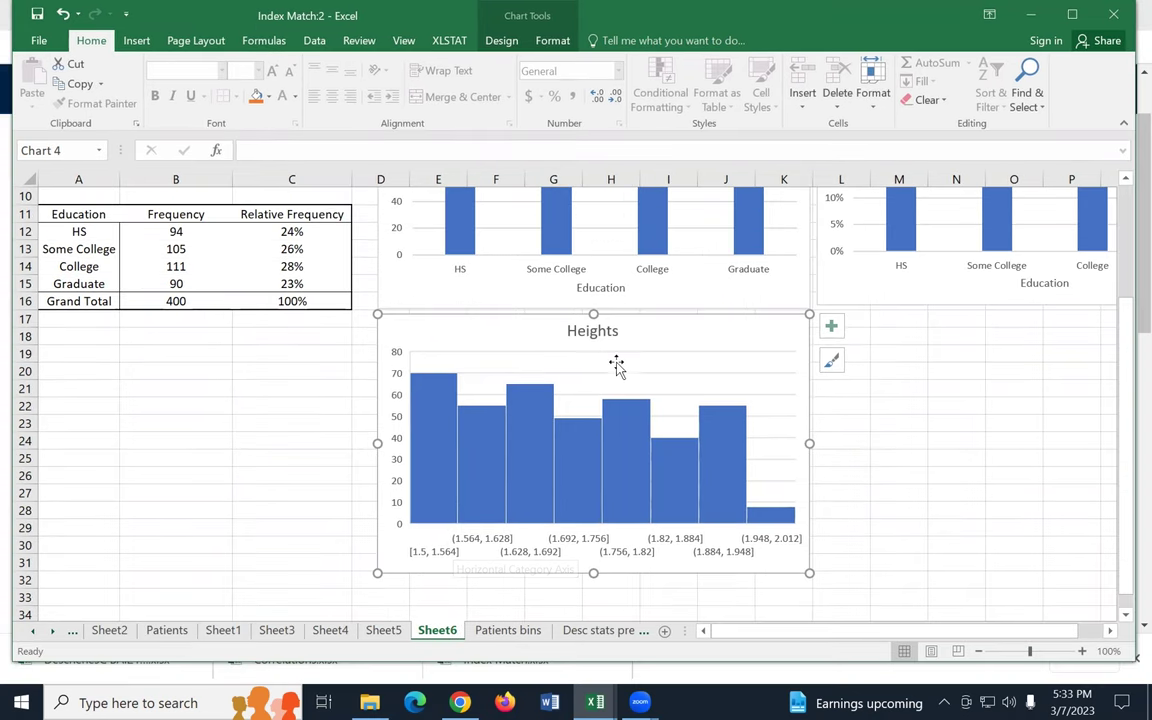
Step: Move the Heights histogram on Sheet6 to below the frequency table, starting at about row 19
{"action": "left_click_drag", "start_coordinate": [672, 320], "coordinate": [336, 358]}
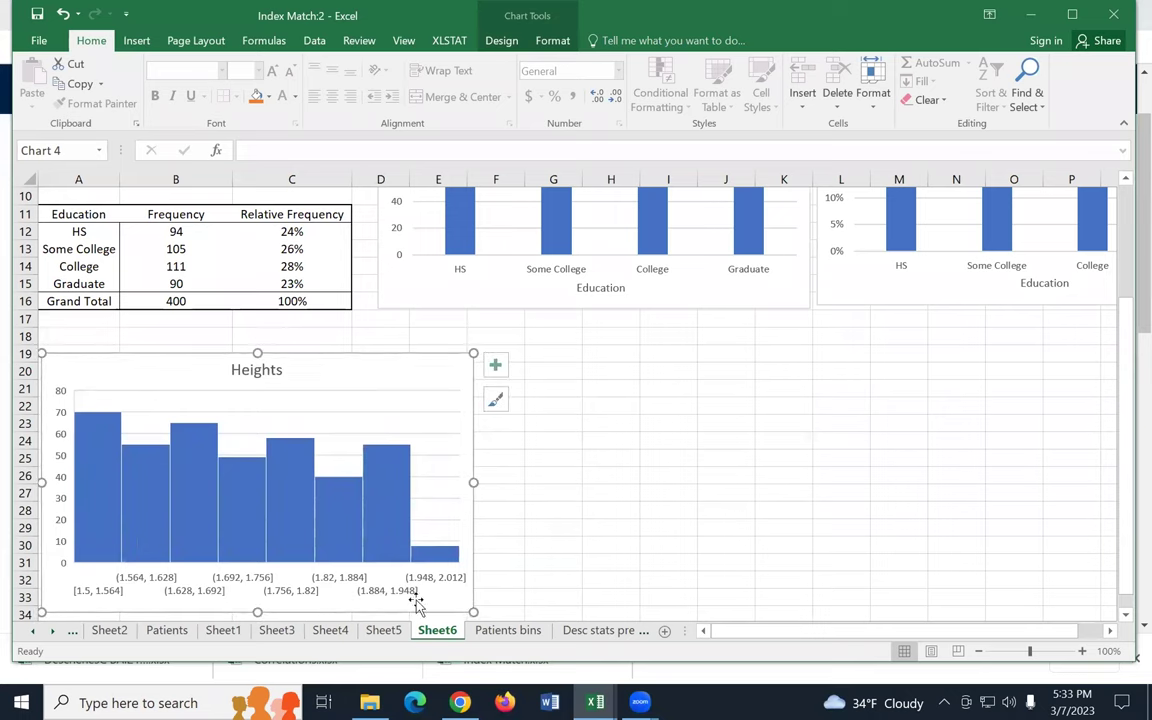
{"action": "scroll", "coordinate": [581, 535], "scroll_direction": "down", "scroll_amount": 2}
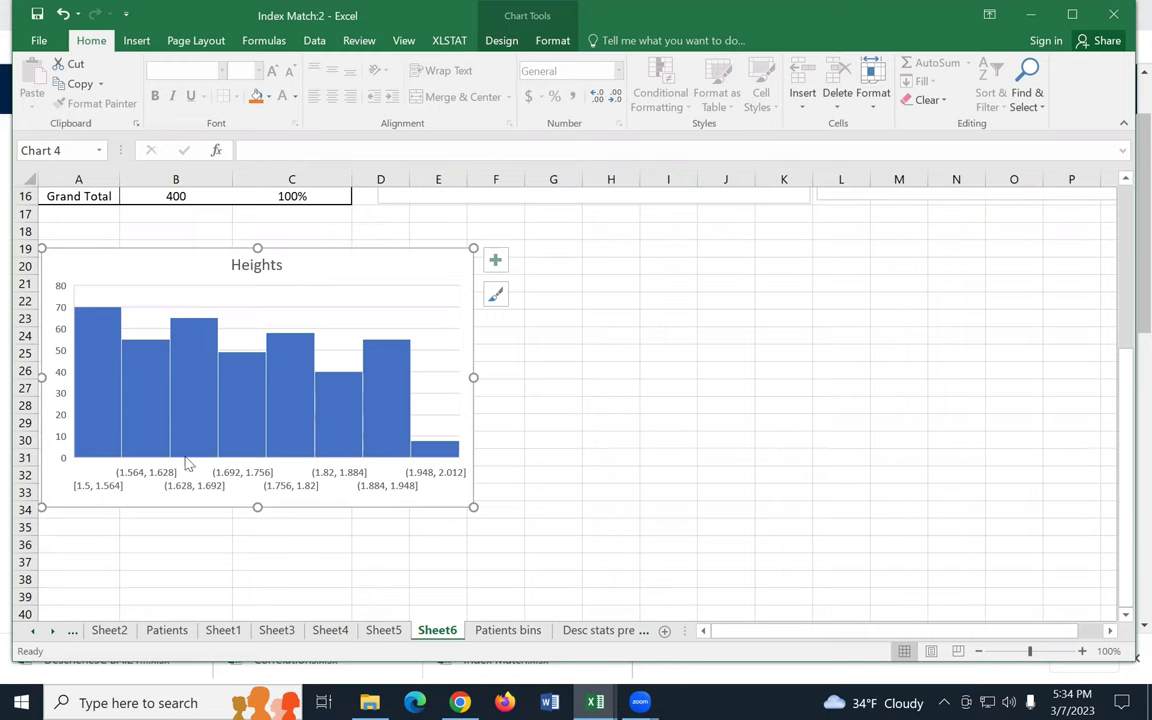
Step: Open the axis formatting options for the Heights histogram's horizontal axis
{"action": "left_click", "coordinate": [124, 476]}
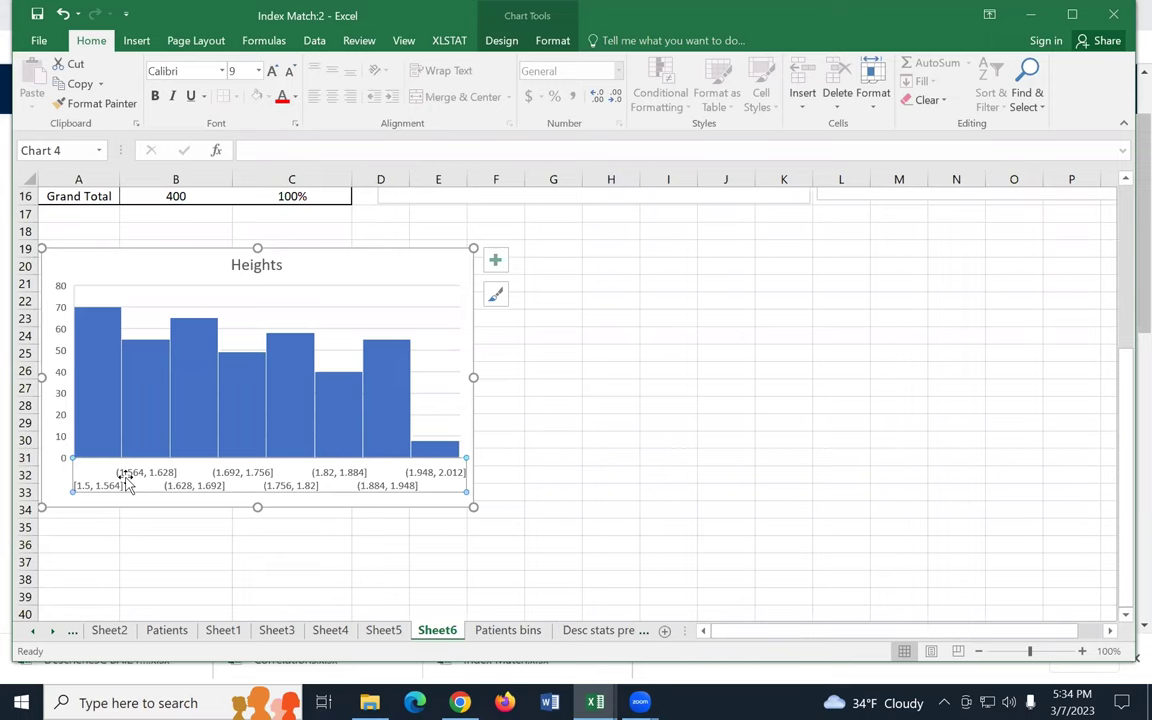
{"action": "right_click", "coordinate": [126, 481]}
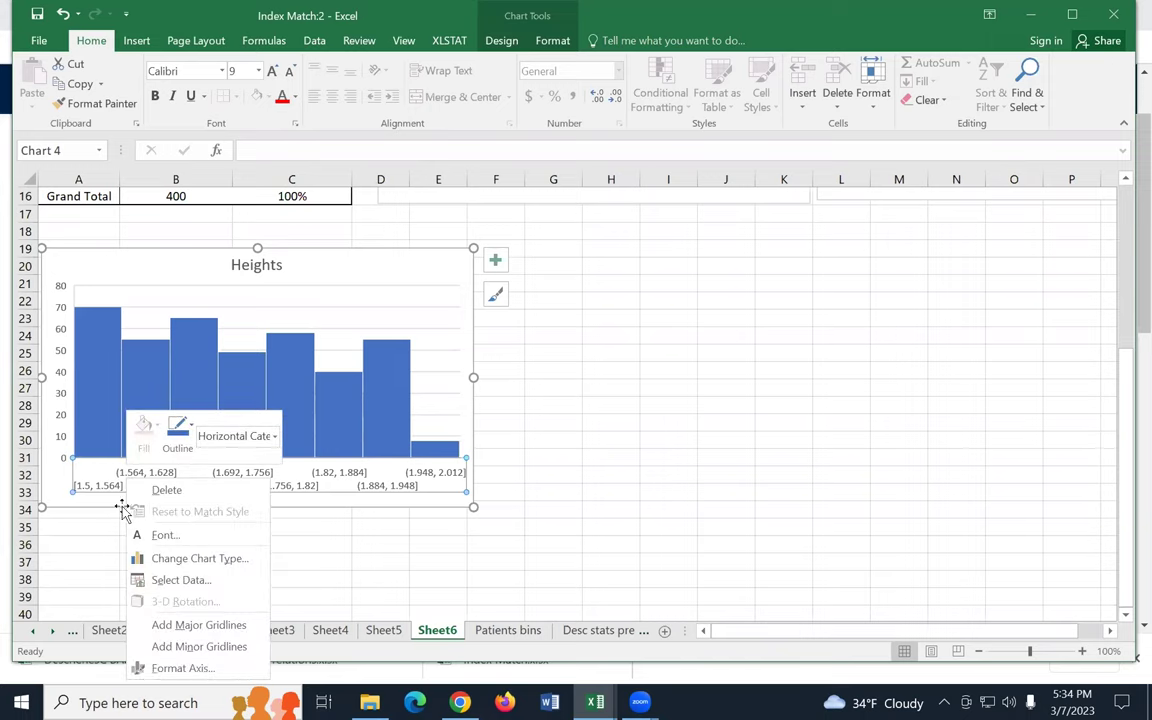
{"action": "left_click", "coordinate": [176, 668]}
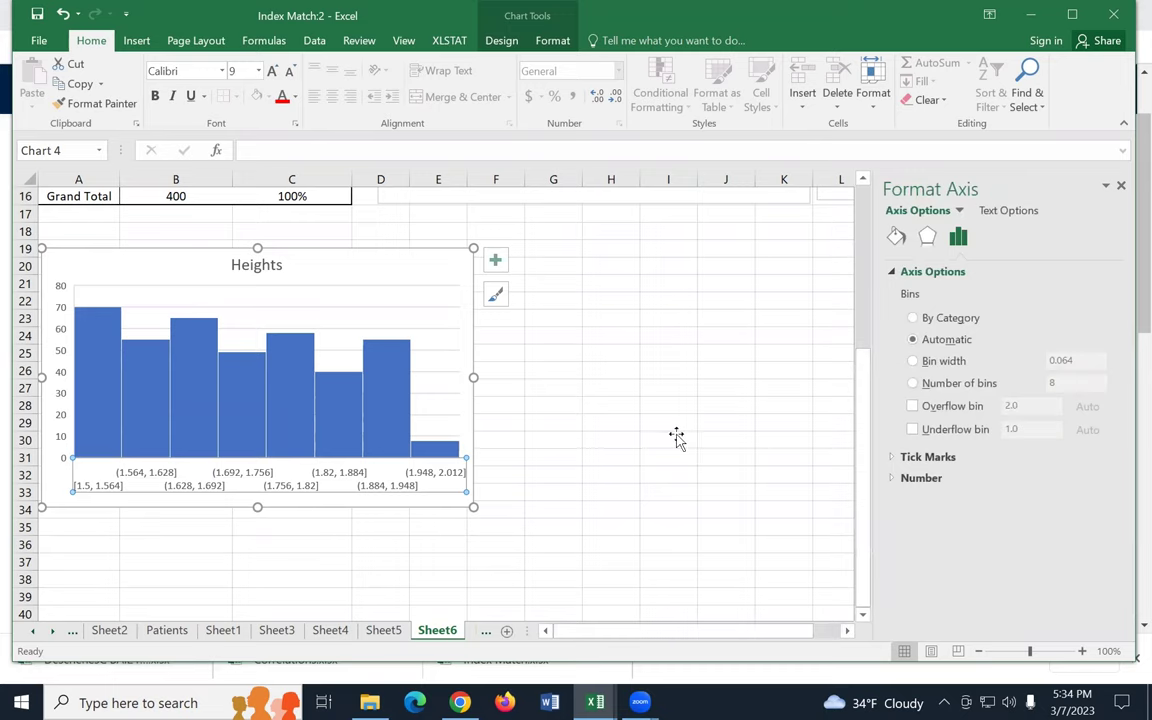
{"action": "left_click", "coordinate": [561, 44]}
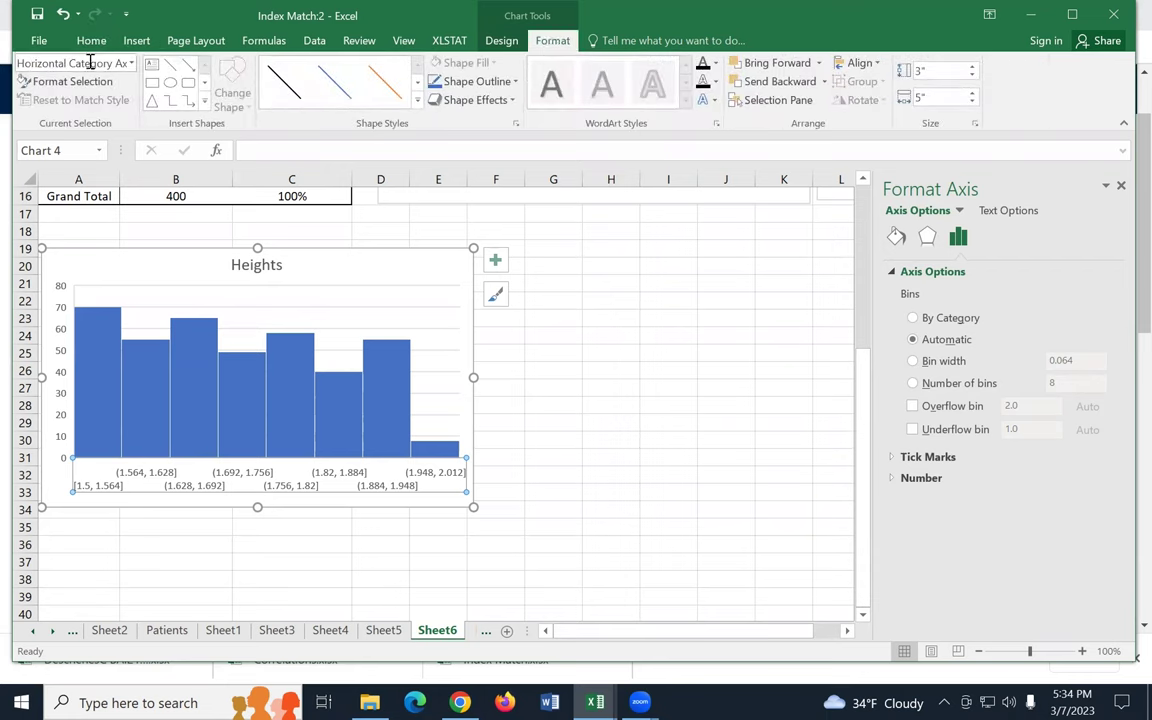
{"action": "left_click", "coordinate": [130, 63]}
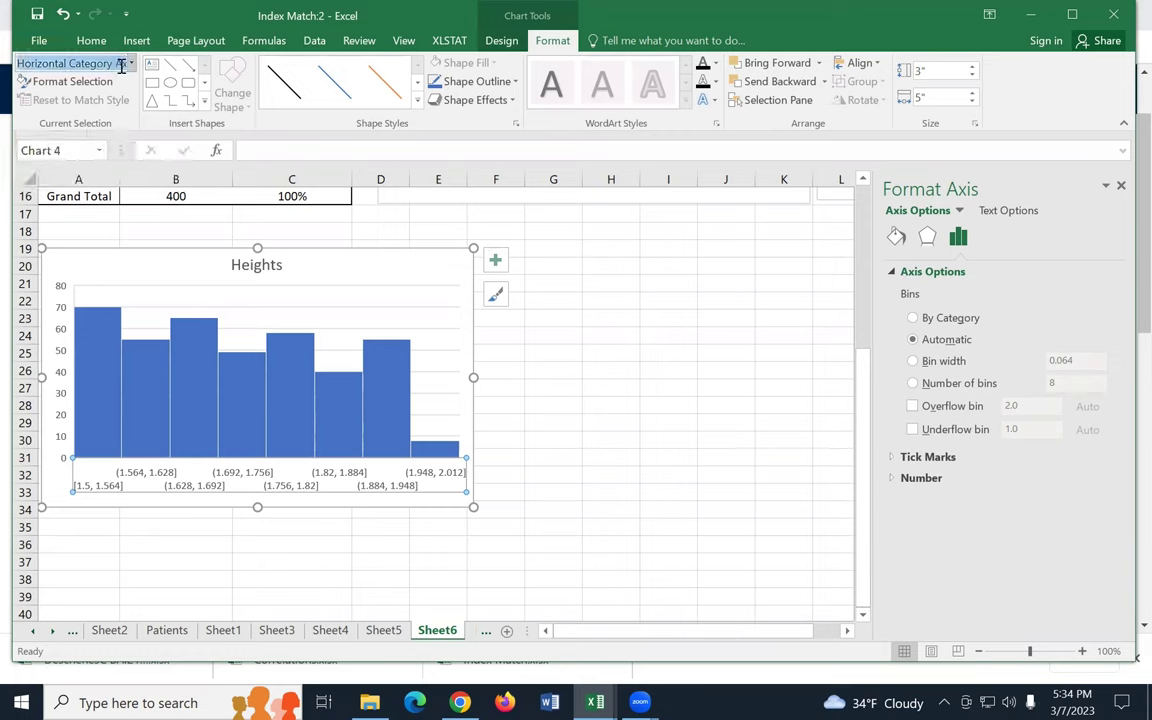
{"action": "left_click", "coordinate": [130, 63]}
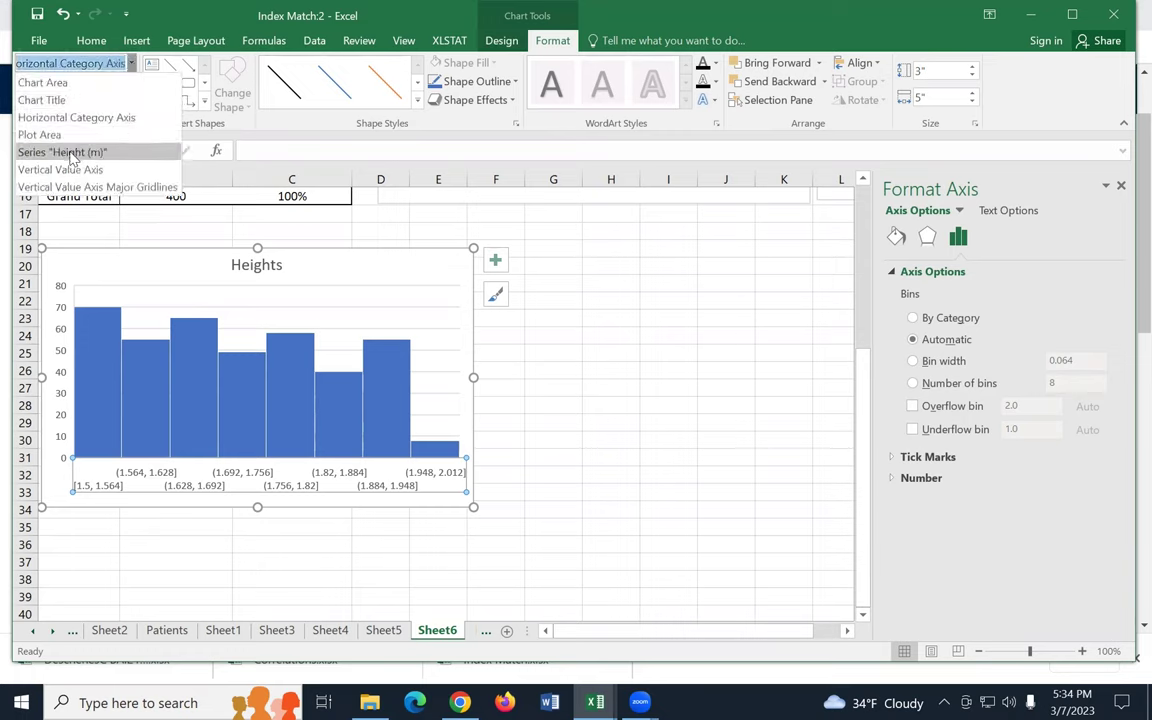
Step: Switch the Heights histogram's binning to a fixed number of bins and set it to 12
{"action": "left_click", "coordinate": [924, 385]}
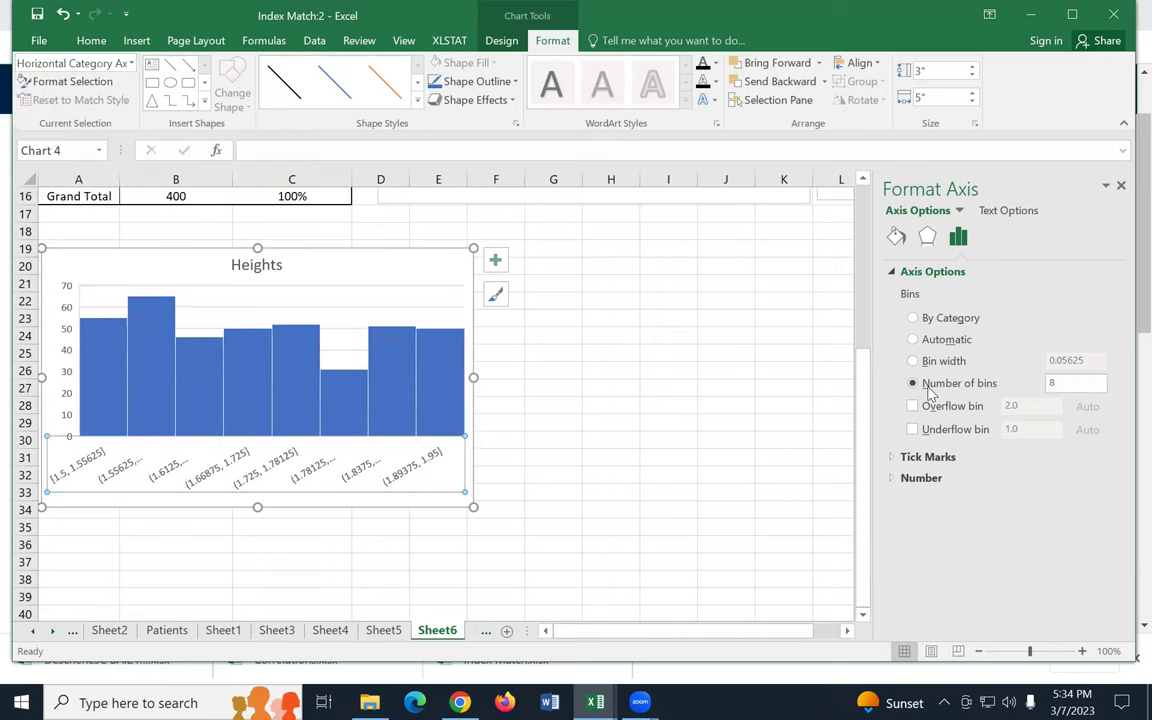
{"action": "double_click", "coordinate": [1052, 384]}
{"action": "type", "text": "12"}
{"action": "key", "text": "Return"}
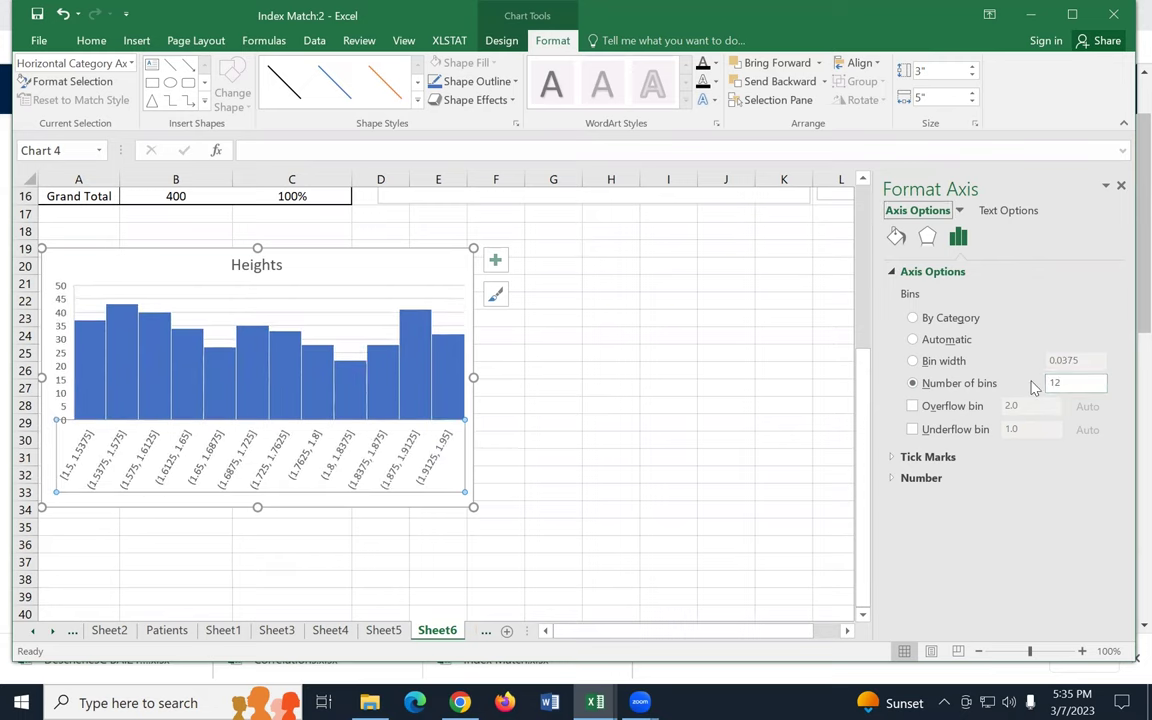
Step: Try the Heights histogram with 20 bins, 40 bins and 4 bins
{"action": "double_click", "coordinate": [1055, 384]}
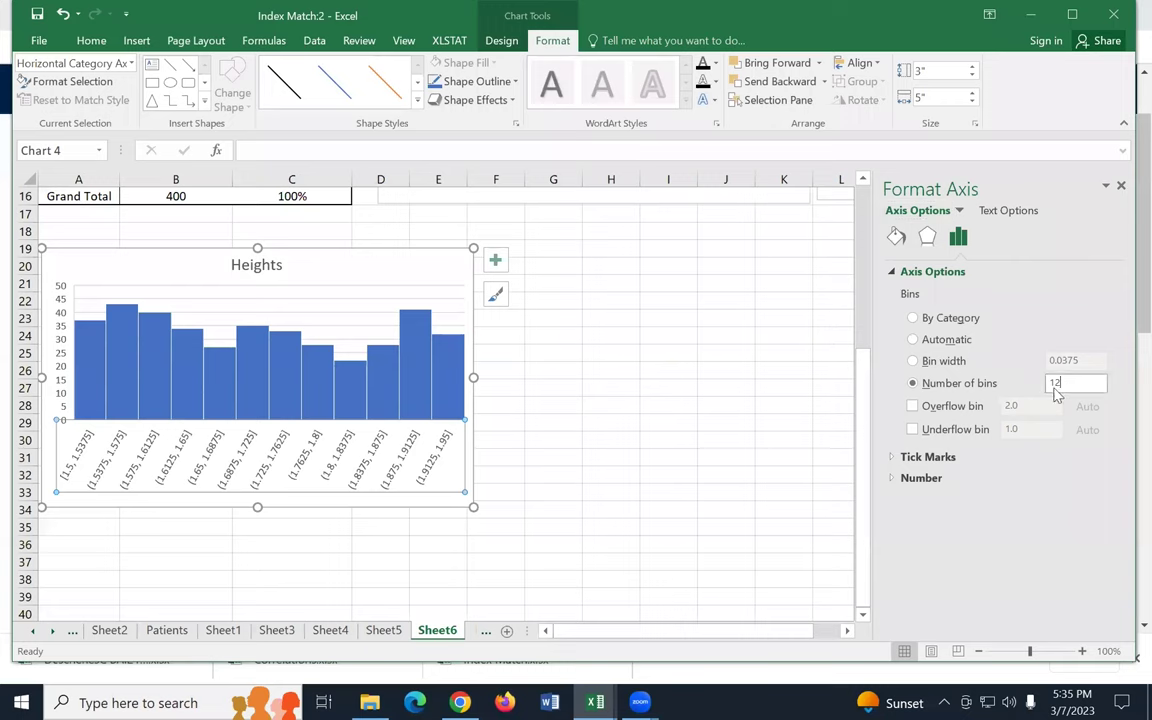
{"action": "type", "text": "20"}
{"action": "key", "text": "Return"}
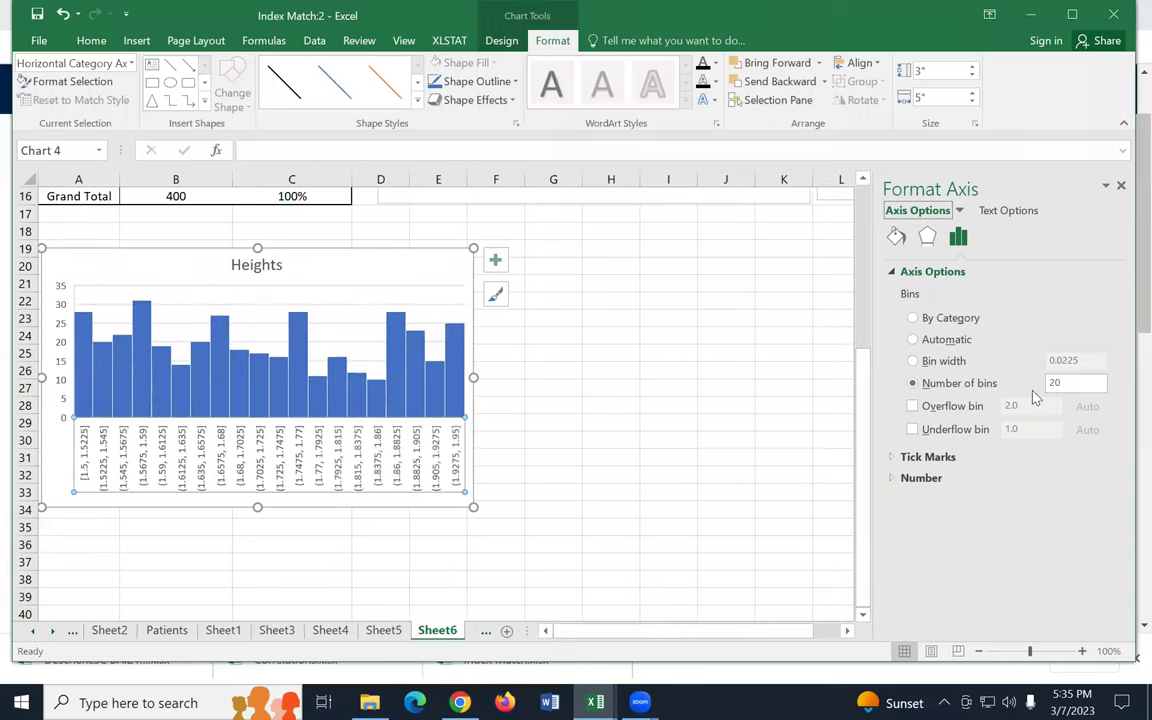
{"action": "double_click", "coordinate": [1056, 383]}
{"action": "type", "text": "40"}
{"action": "key", "text": "Return"}
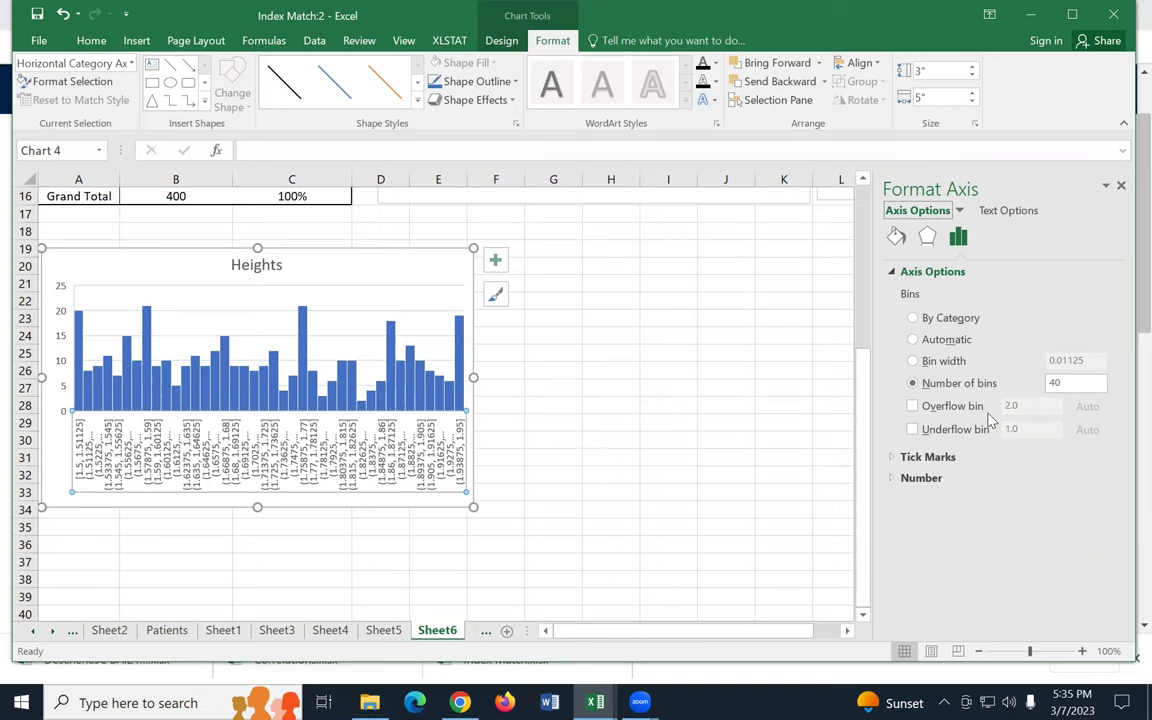
{"action": "double_click", "coordinate": [1060, 382]}
{"action": "type", "text": "4"}
{"action": "key", "text": "Return"}
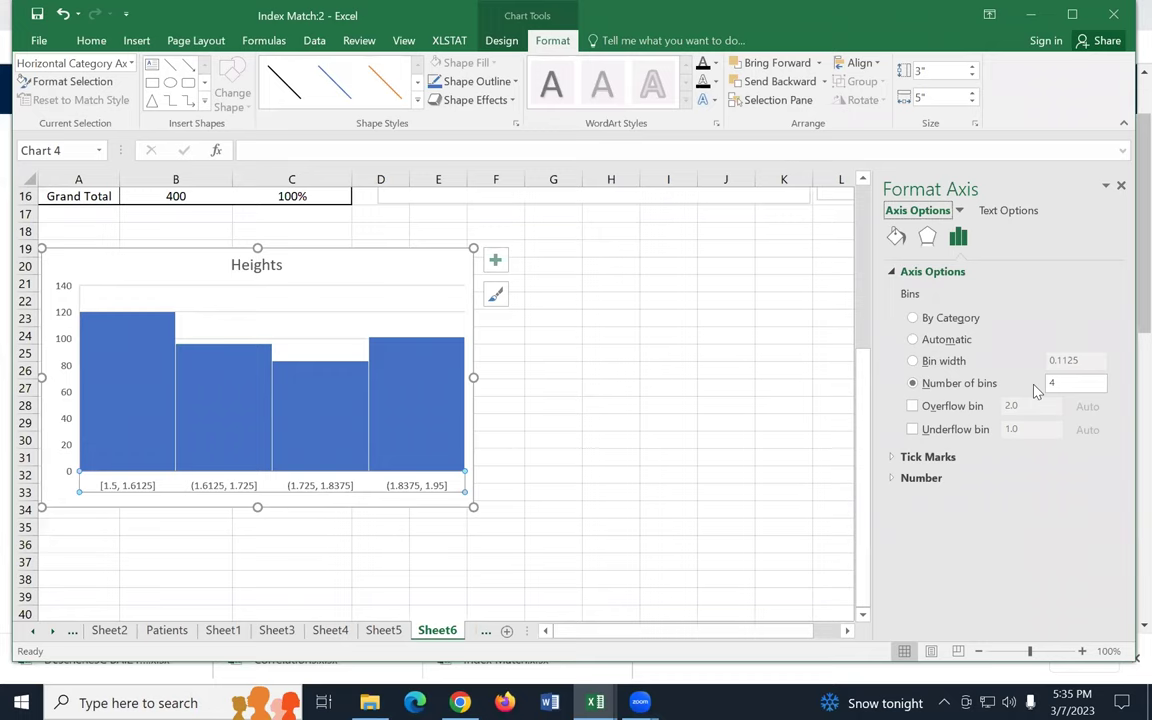
Step: Set the Heights histogram's number of bins to 12, deselect the chart and close its formatting options
{"action": "double_click", "coordinate": [1054, 383]}
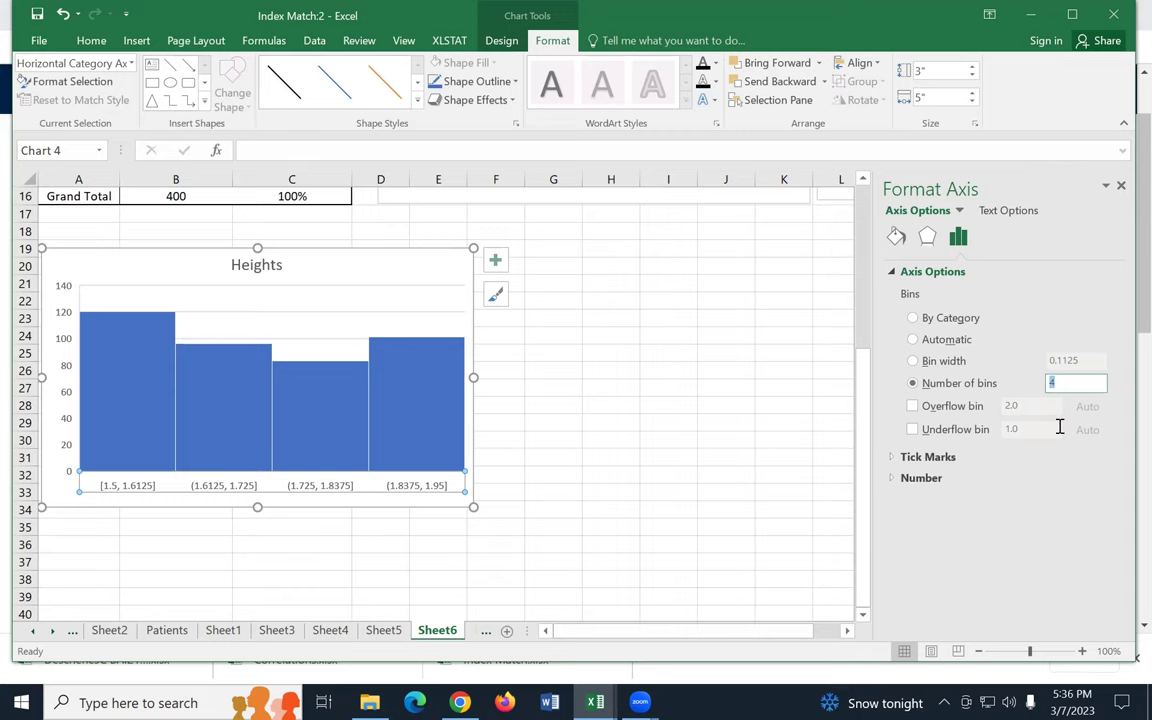
{"action": "type", "text": "12"}
{"action": "key", "text": "Return"}
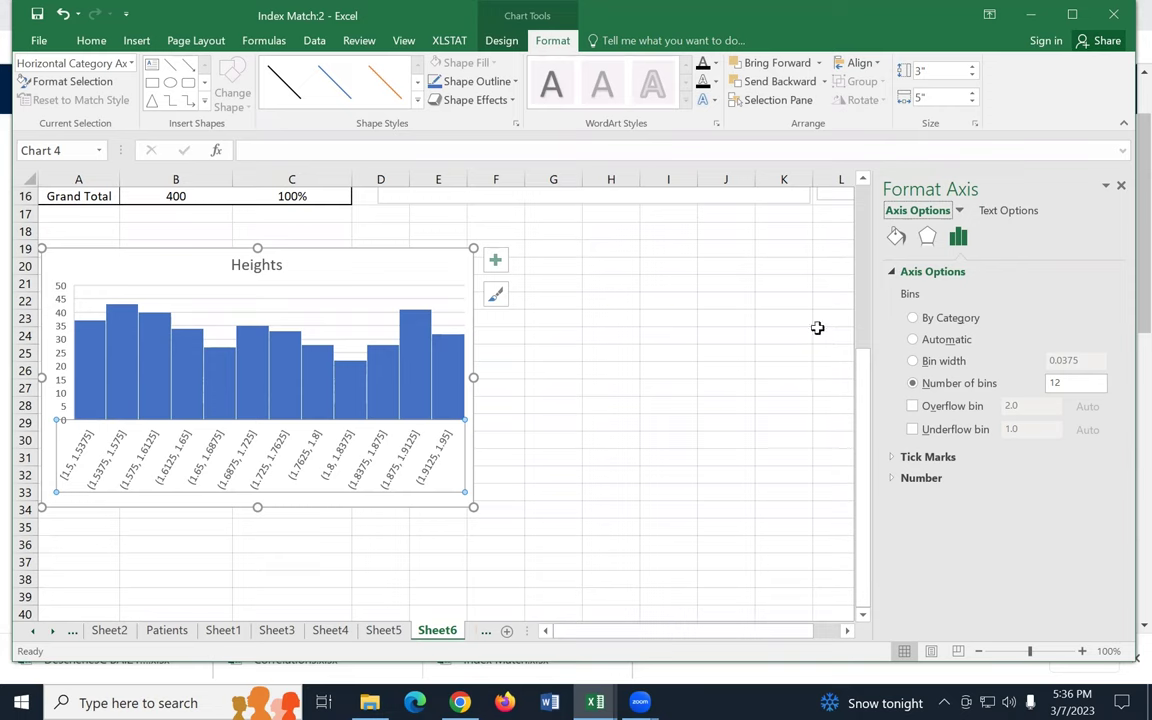
{"action": "left_click", "coordinate": [690, 303]}
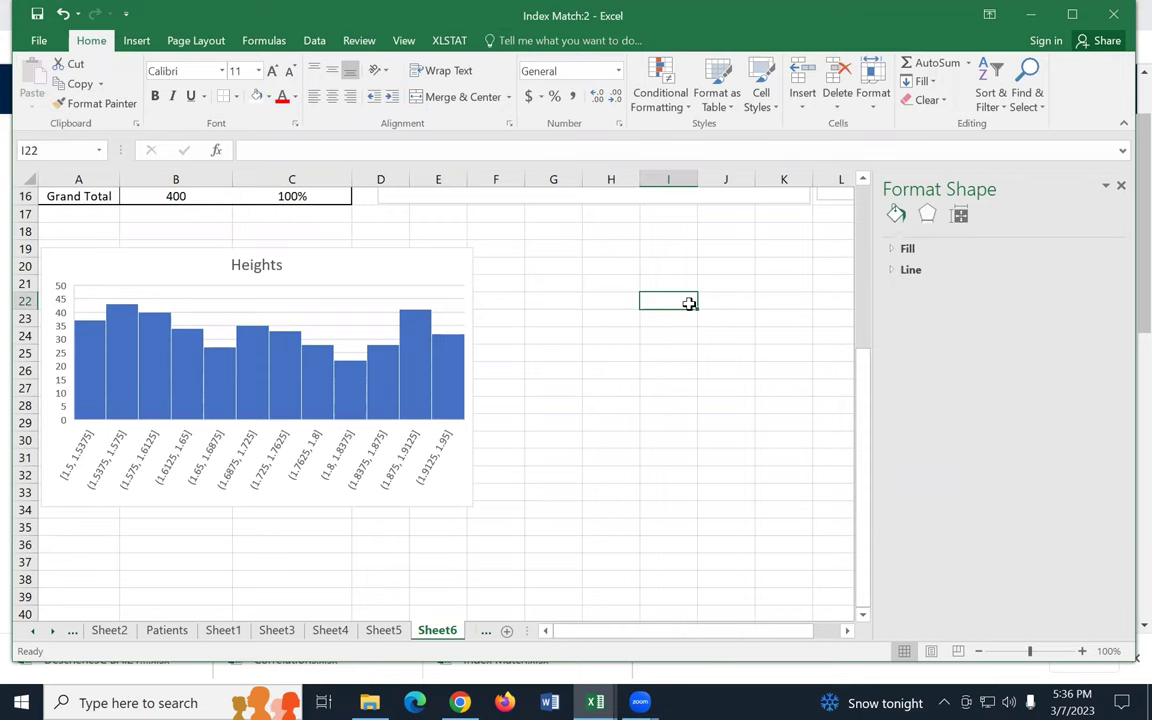
{"action": "left_click", "coordinate": [1120, 185]}
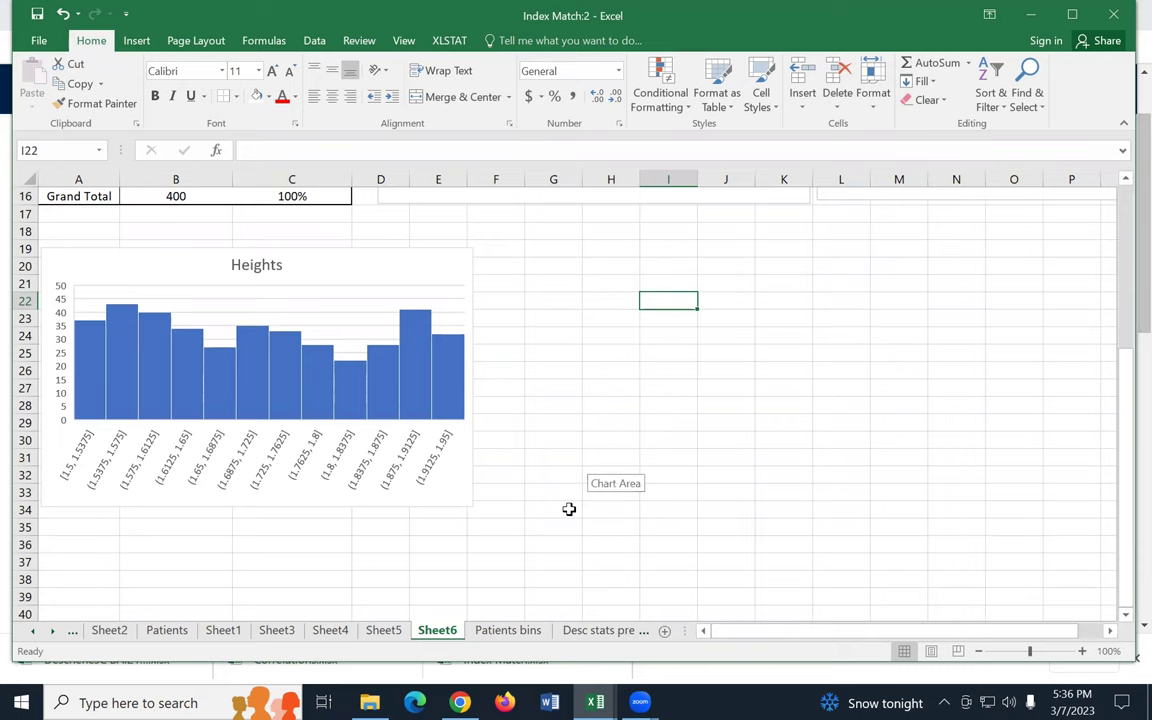
{"action": "scroll", "coordinate": [580, 515], "scroll_direction": "up", "scroll_amount": 4}
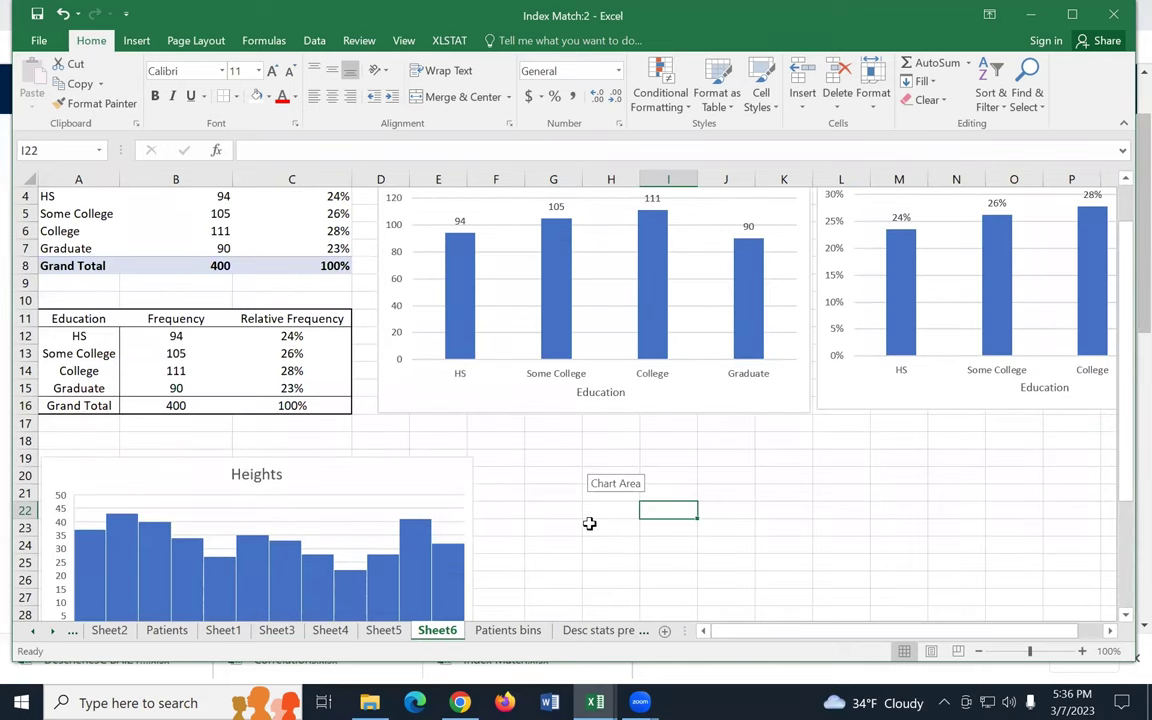
{"action": "scroll", "coordinate": [600, 528], "scroll_direction": "up", "scroll_amount": 1}
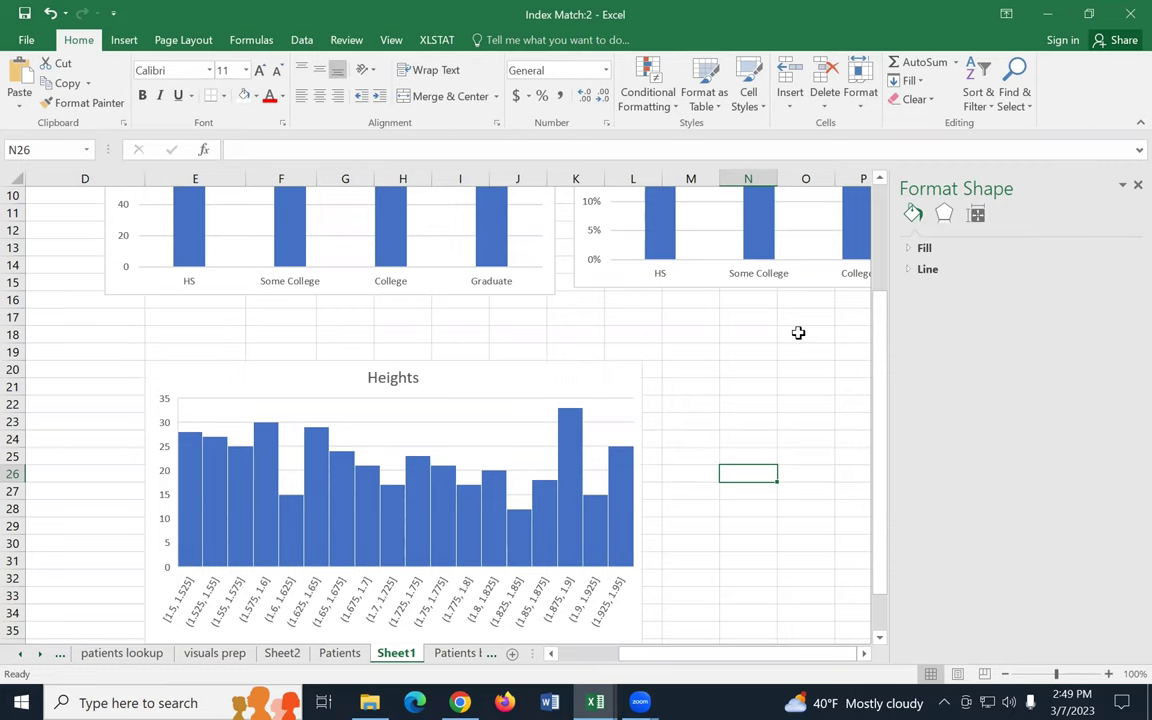
Step: Select the Race and Education data with headers, A1:B401, on the Patients bins sheet
{"action": "scroll", "coordinate": [798, 332], "scroll_direction": "left", "scroll_amount": 2}
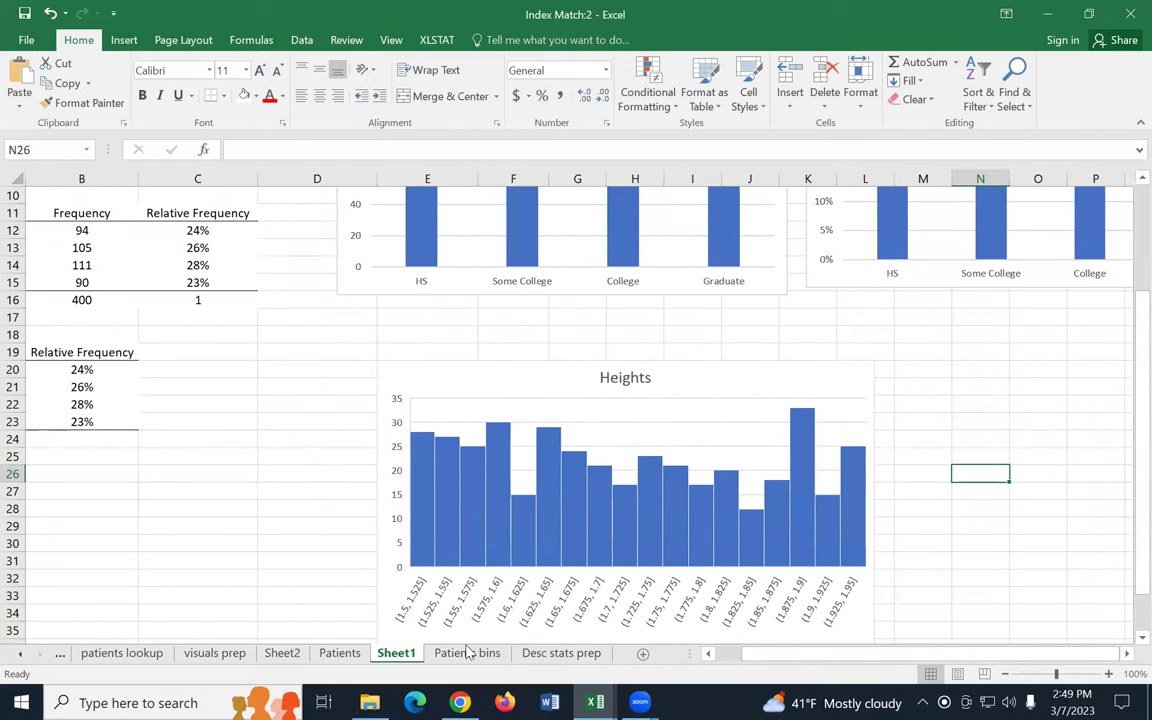
{"action": "left_click", "coordinate": [468, 656]}
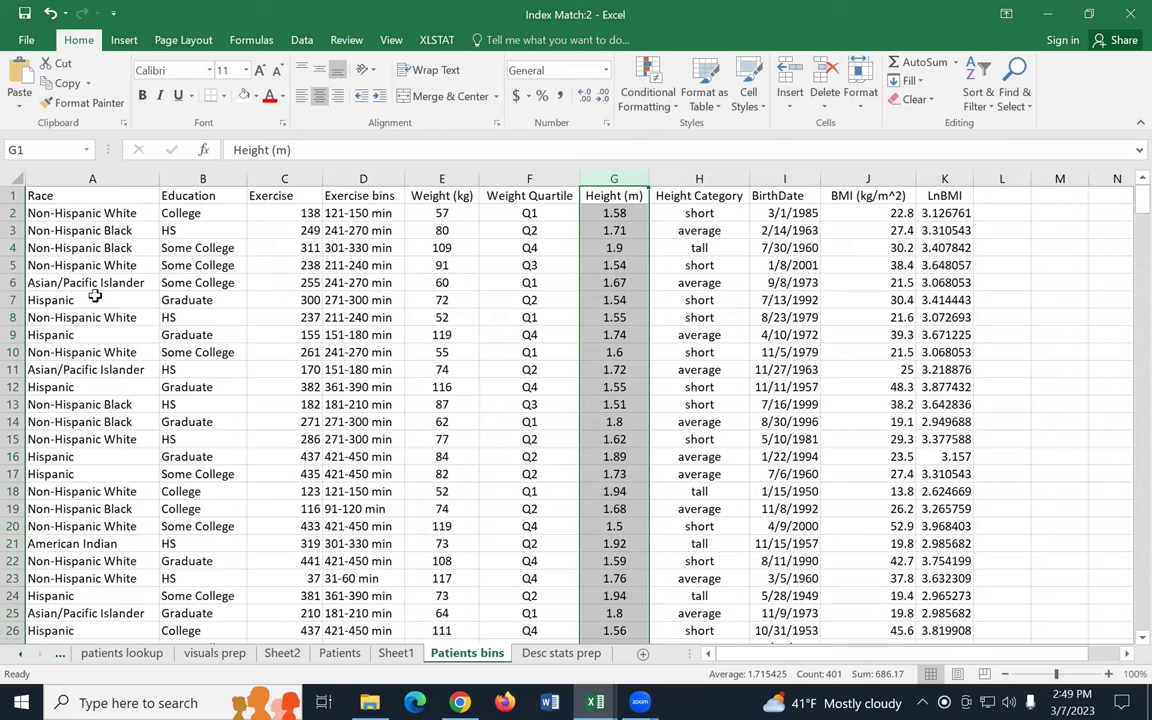
{"action": "left_click", "coordinate": [42, 195]}
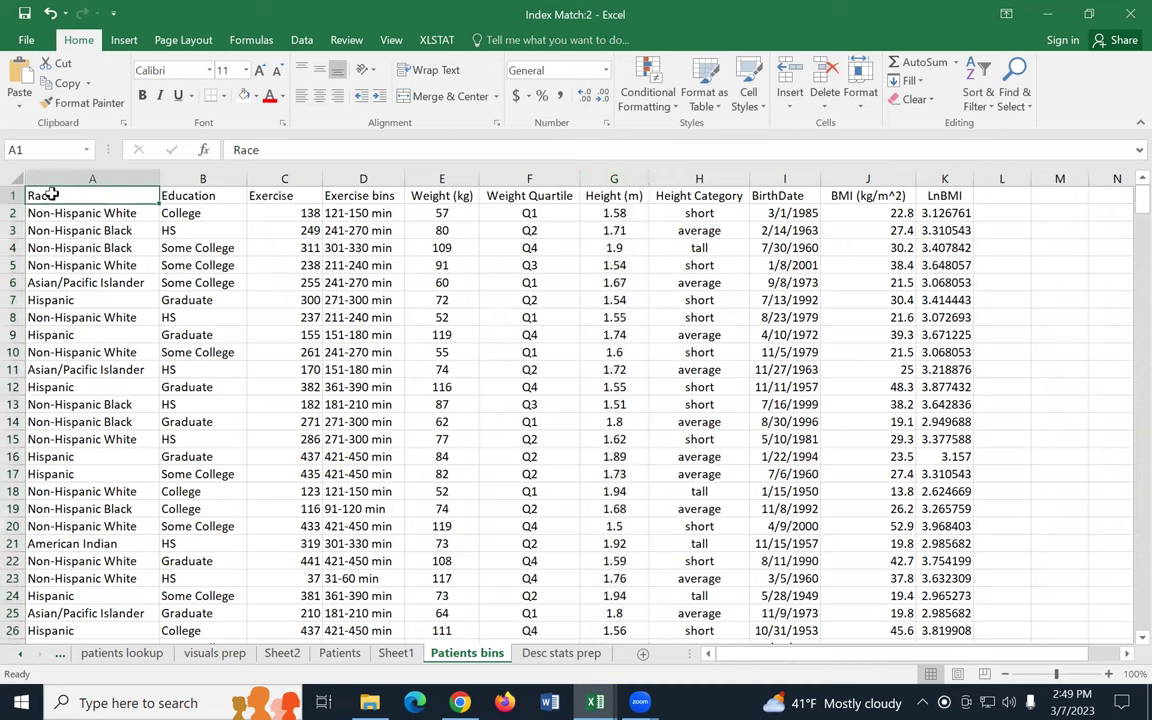
{"action": "scroll", "coordinate": [197, 316], "scroll_direction": "down", "scroll_amount": 9}
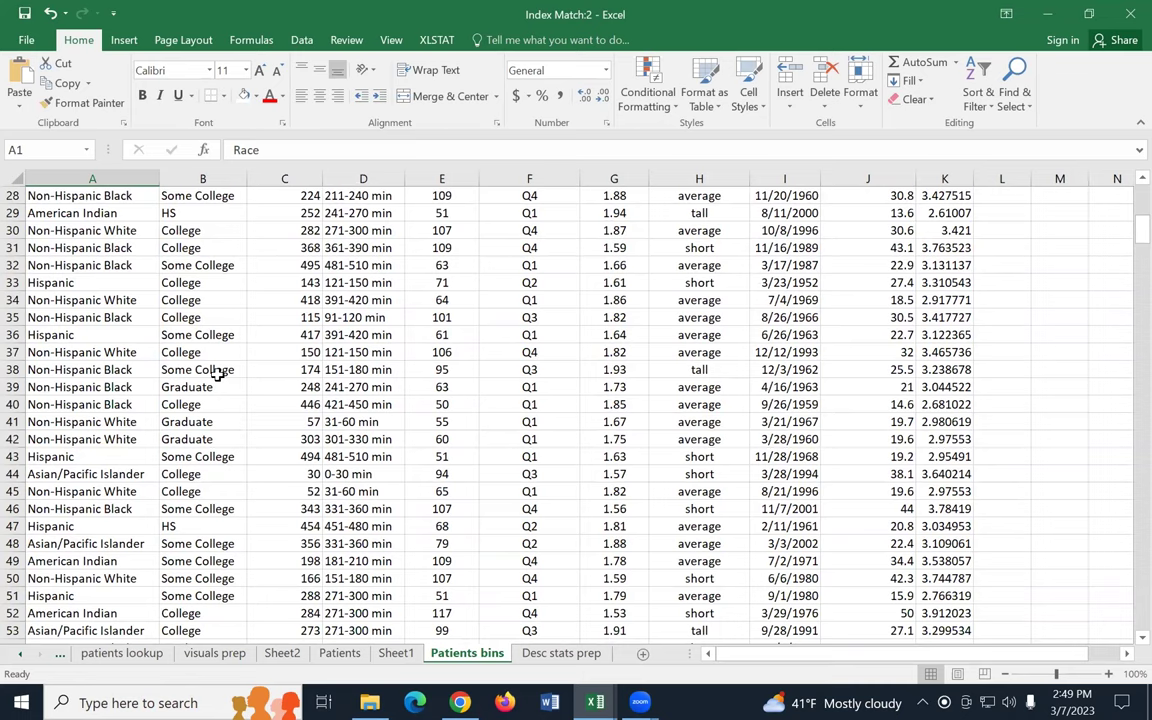
{"action": "scroll", "coordinate": [210, 380], "scroll_direction": "down", "scroll_amount": 16}
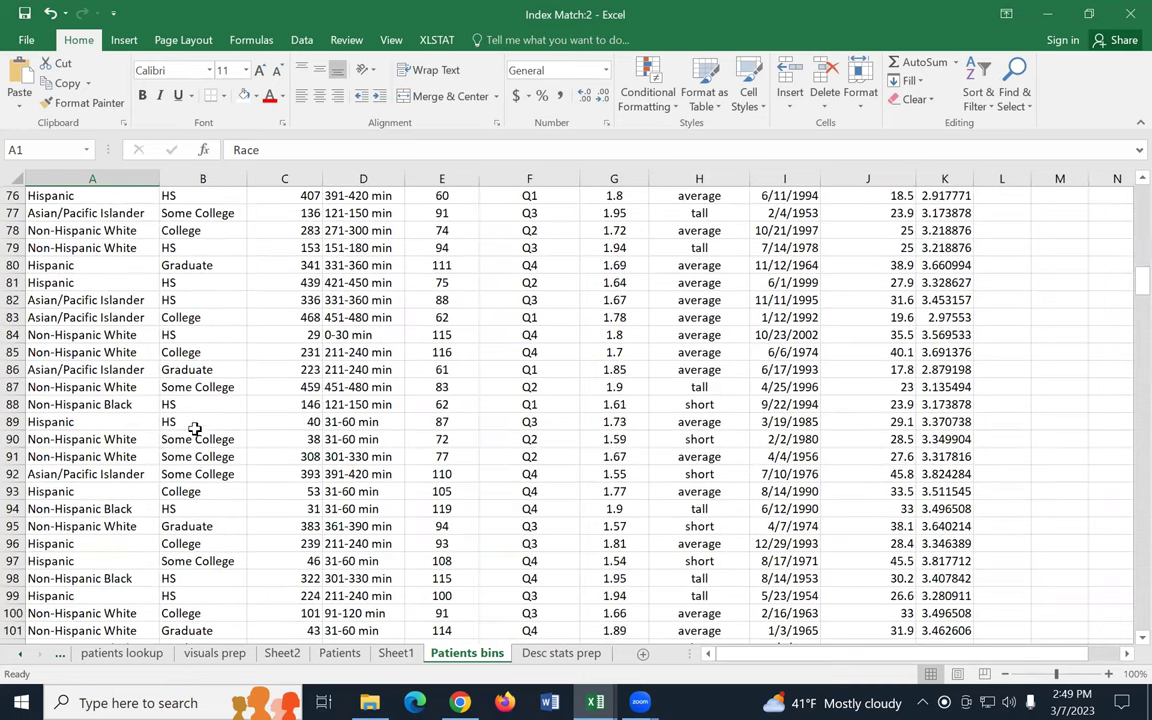
{"action": "scroll", "coordinate": [194, 428], "scroll_direction": "down", "scroll_amount": 5}
{"action": "left_click_drag", "start_coordinate": [1141, 296], "coordinate": [1119, 637]}
{"action": "scroll", "coordinate": [203, 564], "scroll_direction": "down", "scroll_amount": 3}
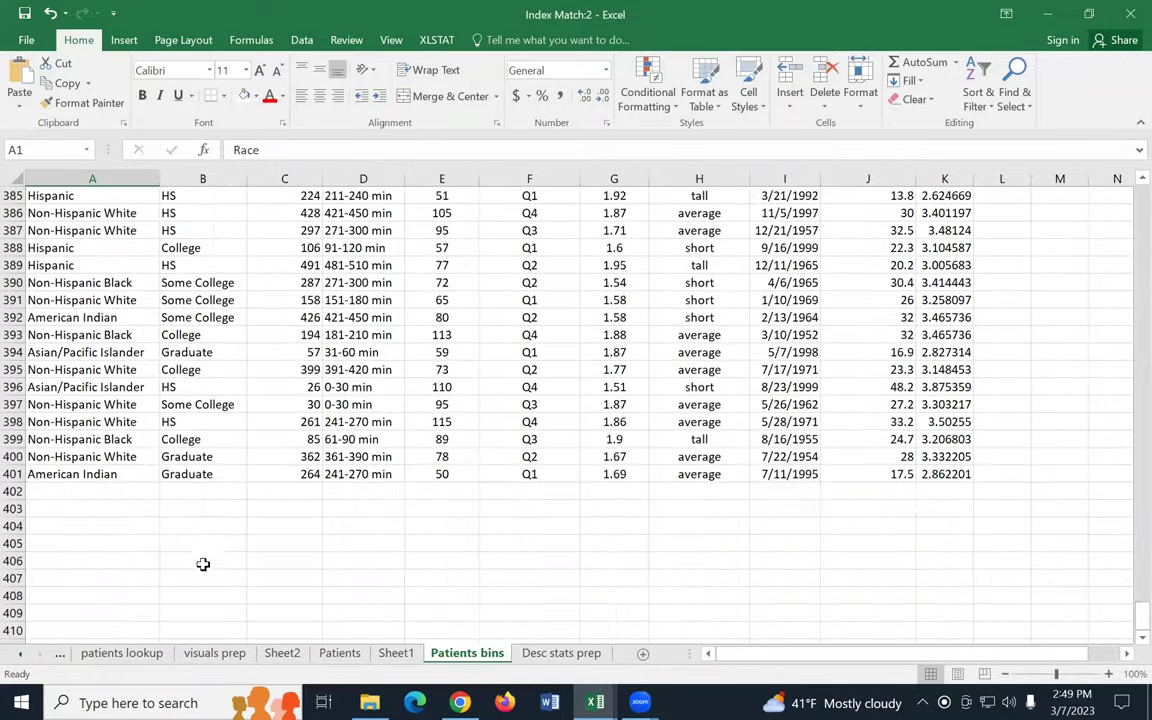
{"action": "left_click", "coordinate": [215, 472], "text": "shift"}
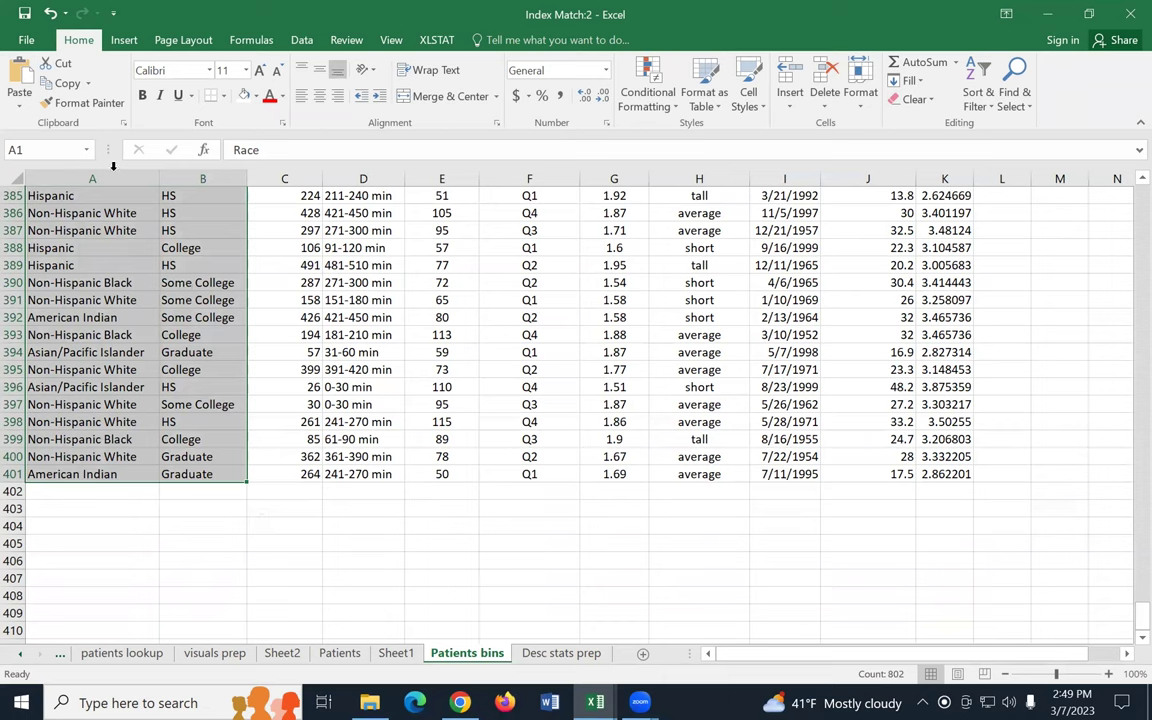
Step: Create a PivotTable from the selected data on a new worksheet, with Race as rows and Education as columns
{"action": "left_click", "coordinate": [126, 42]}
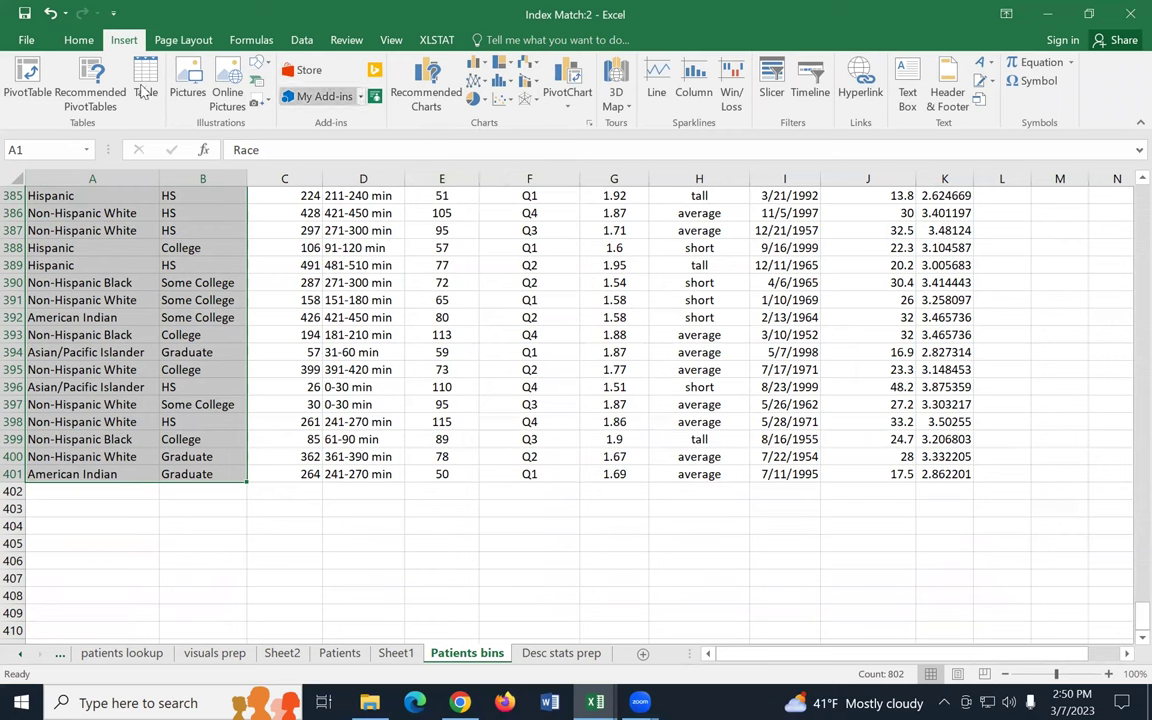
{"action": "left_click", "coordinate": [28, 82]}
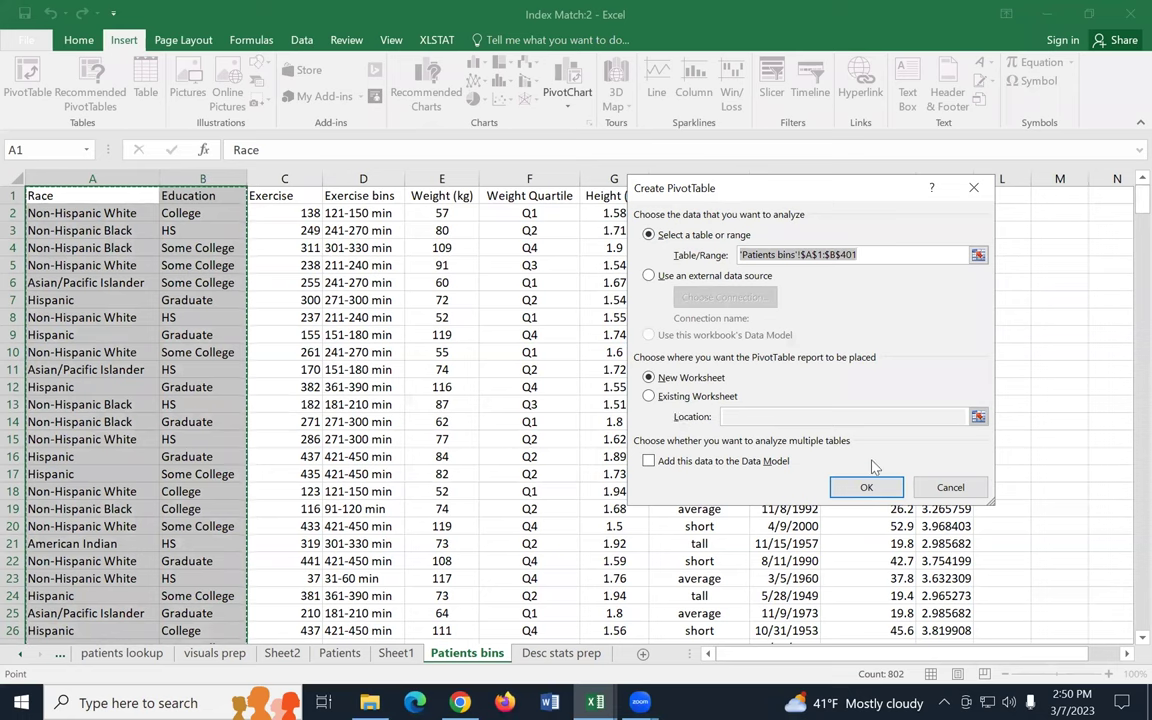
{"action": "left_click", "coordinate": [866, 488]}
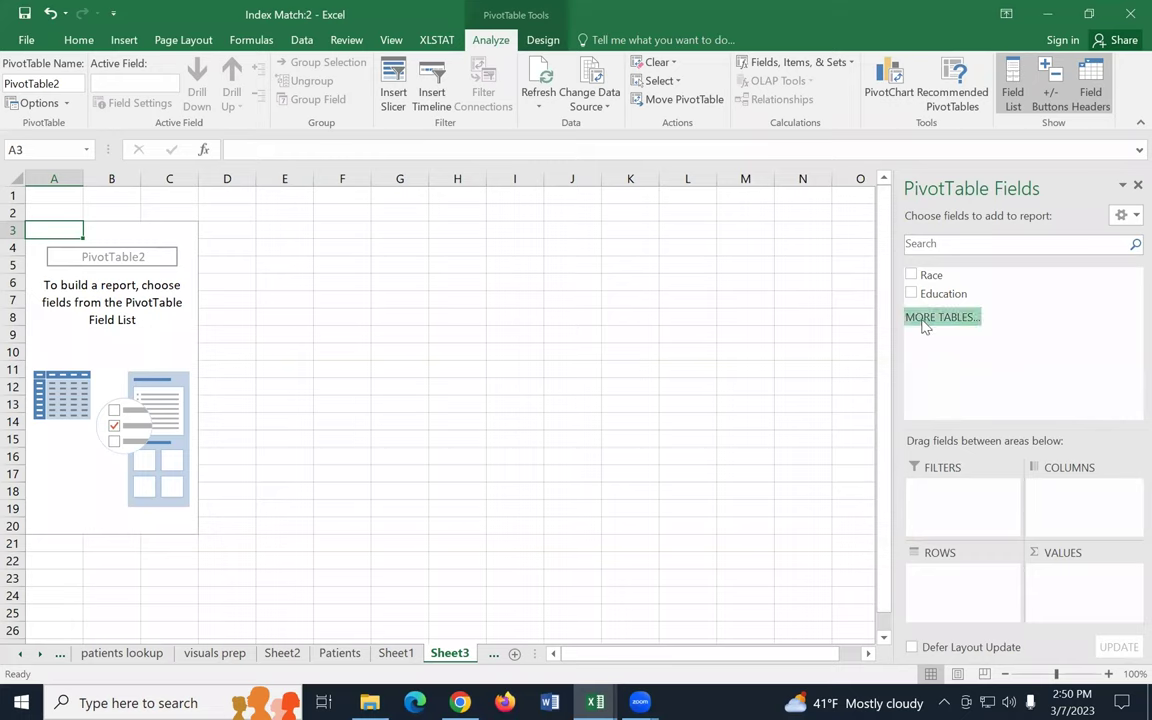
{"action": "left_click_drag", "start_coordinate": [931, 283], "coordinate": [951, 578]}
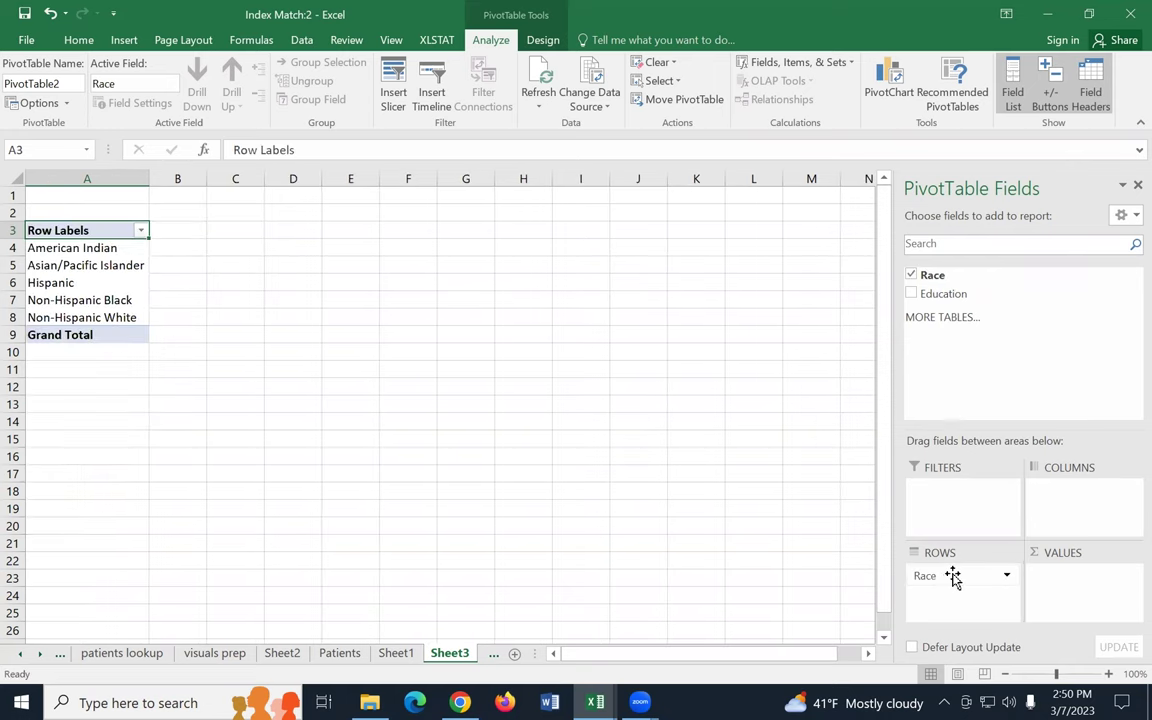
{"action": "left_click_drag", "start_coordinate": [920, 293], "coordinate": [1062, 489]}
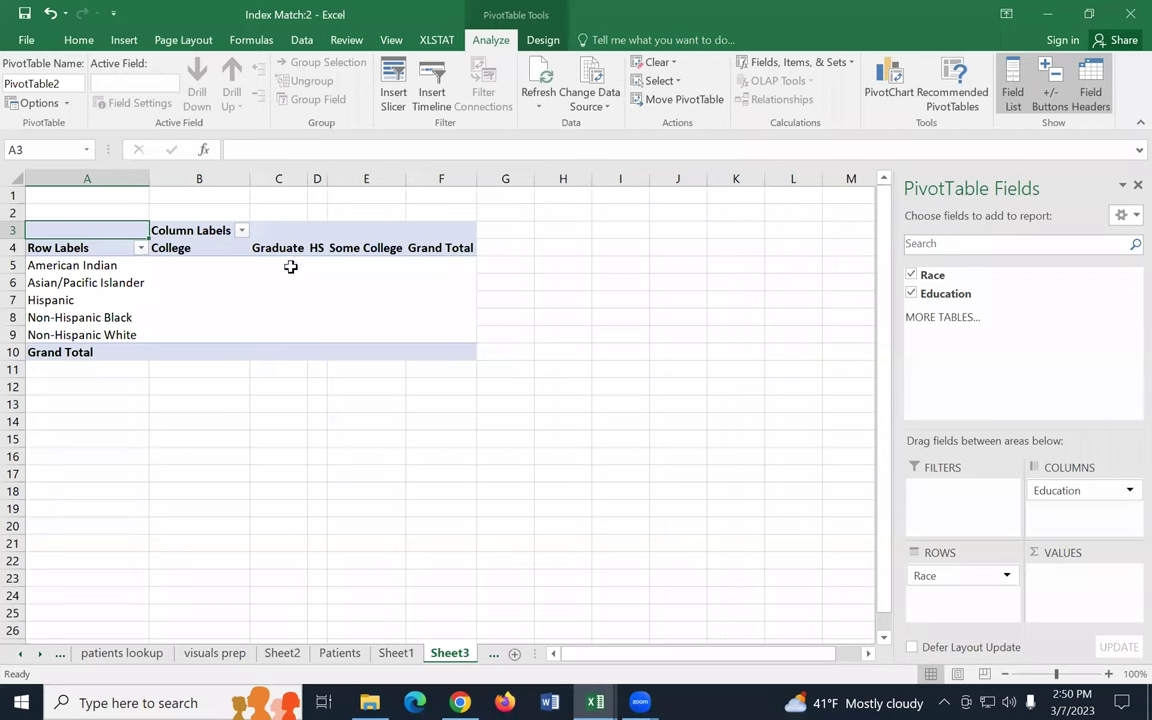
Step: Widen column D, order the education columns HS, Some College, College, Graduate, and add the count of Race as the PivotTable's values
{"action": "left_click_drag", "start_coordinate": [326, 178], "coordinate": [350, 178]}
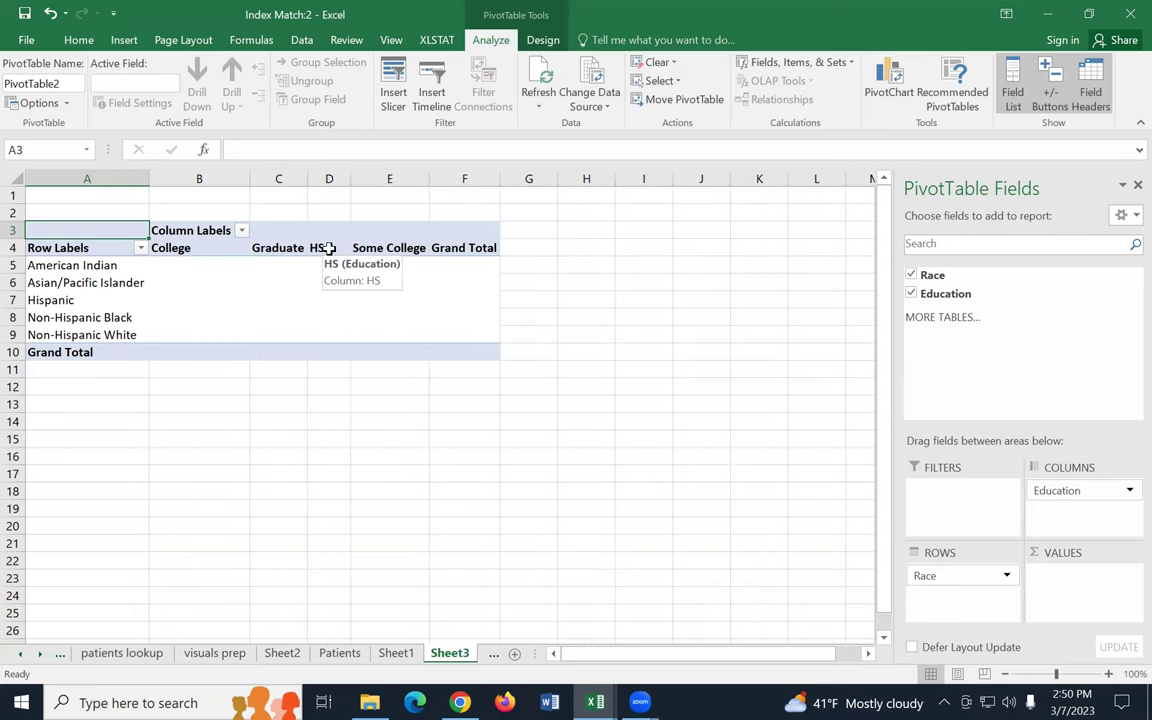
{"action": "left_click", "coordinate": [329, 248]}
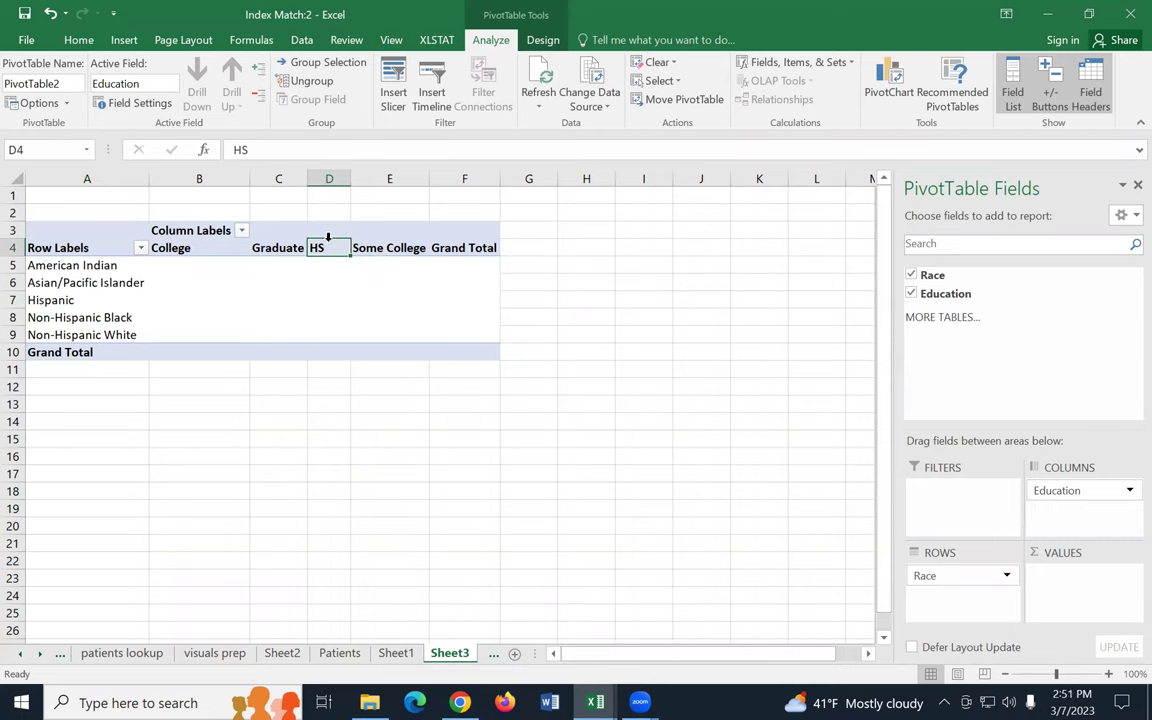
{"action": "left_click_drag", "start_coordinate": [329, 243], "coordinate": [232, 214]}
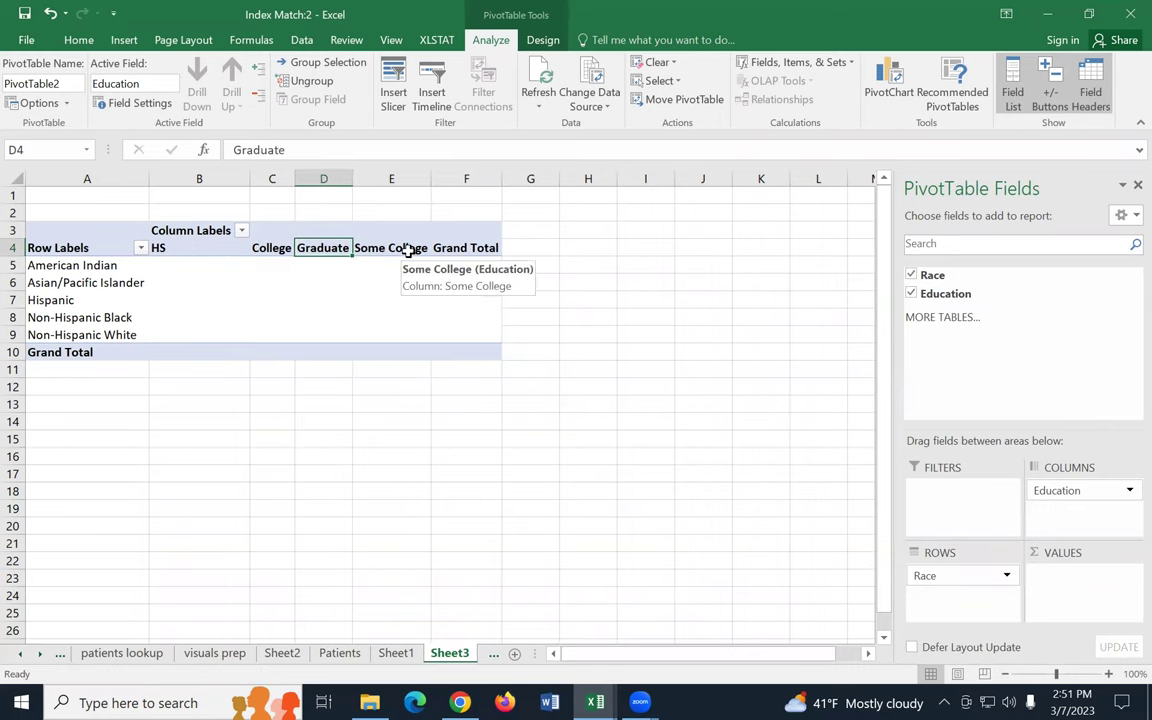
{"action": "left_click", "coordinate": [407, 249]}
{"action": "left_click_drag", "start_coordinate": [405, 237], "coordinate": [245, 218]}
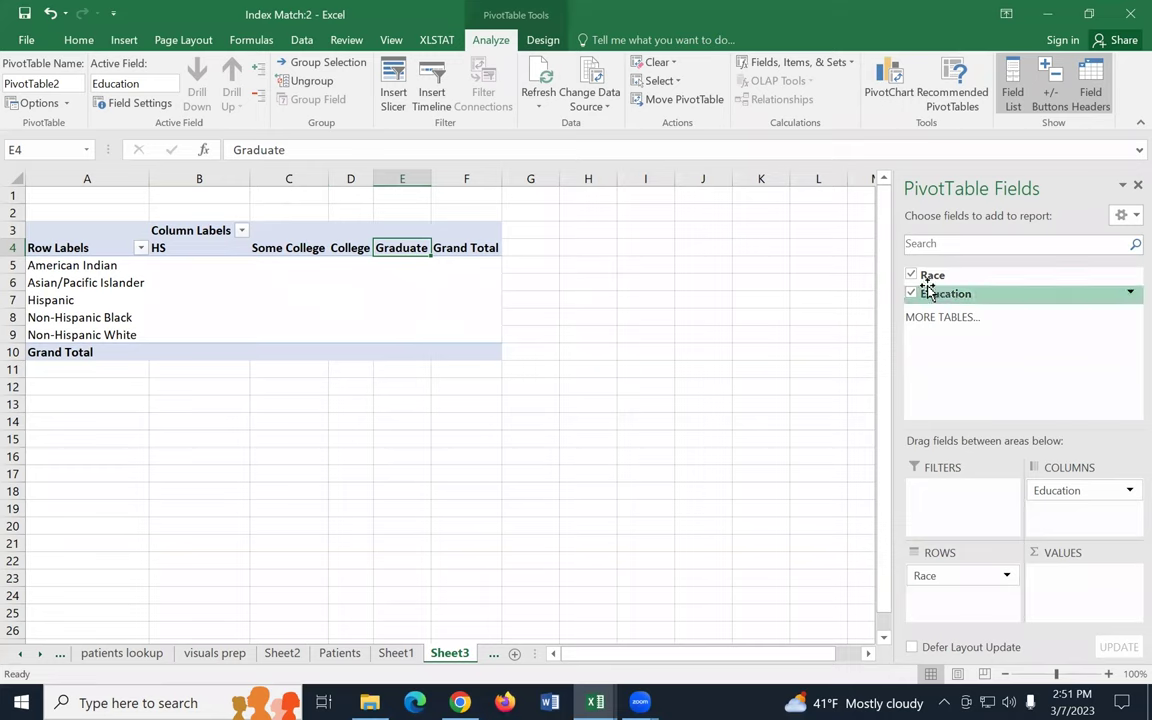
{"action": "left_click_drag", "start_coordinate": [932, 278], "coordinate": [1054, 576]}
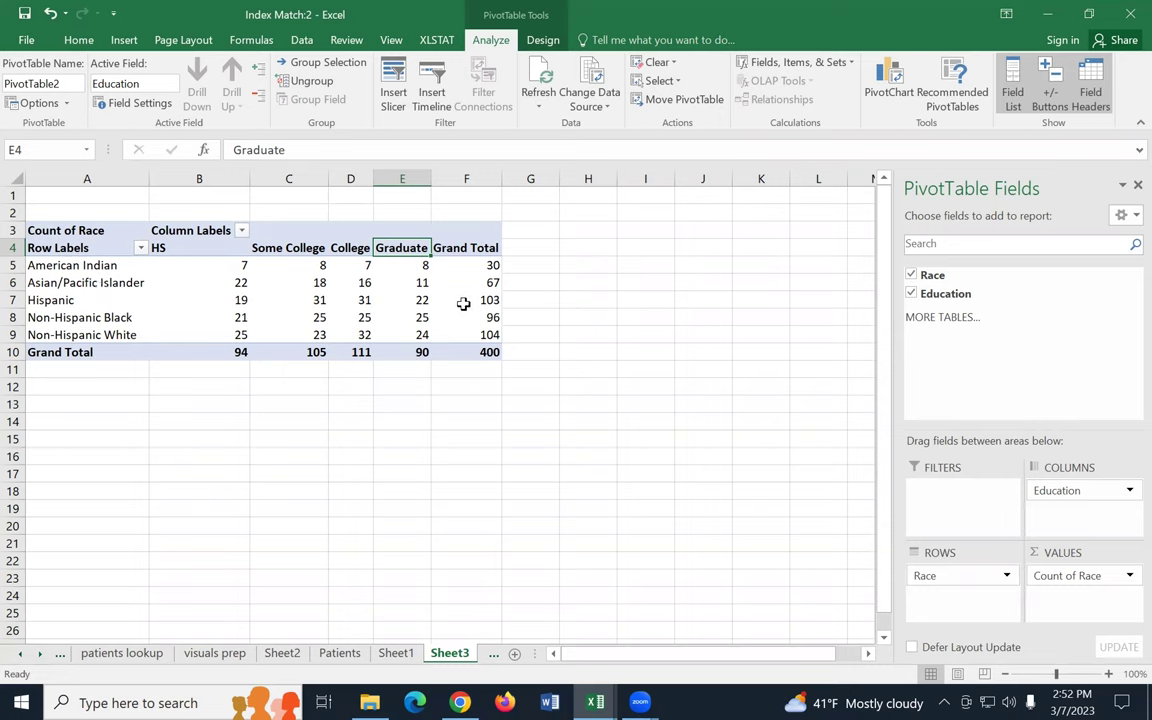
Step: Try adding the count of Education as a second PivotTable value alongside the count of Race, and remove it again
{"action": "mouse_move", "coordinate": [303, 355]}
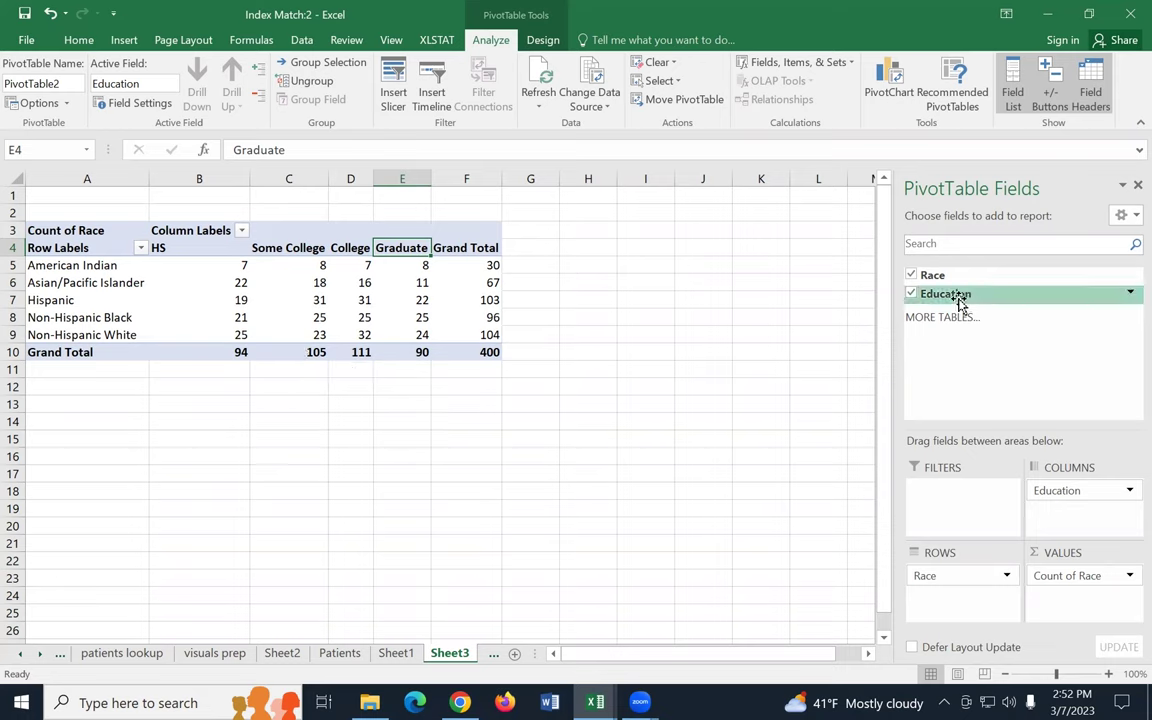
{"action": "left_click_drag", "start_coordinate": [958, 300], "coordinate": [1054, 604]}
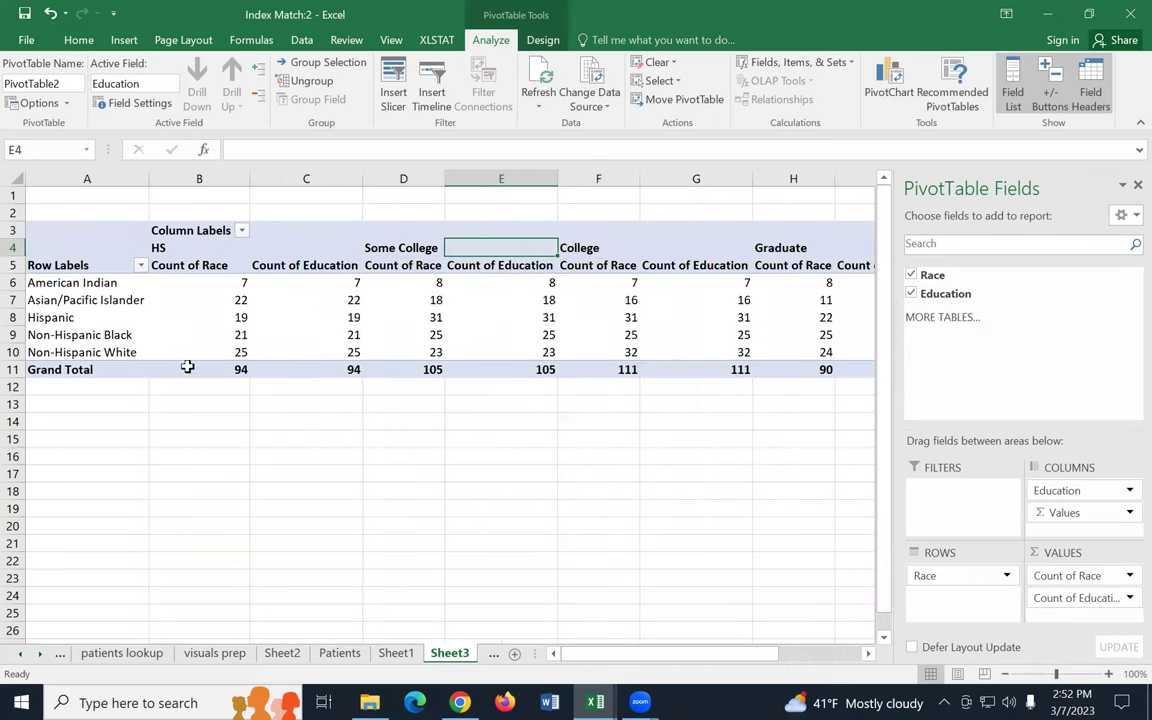
{"action": "left_click_drag", "start_coordinate": [159, 249], "coordinate": [318, 398]}
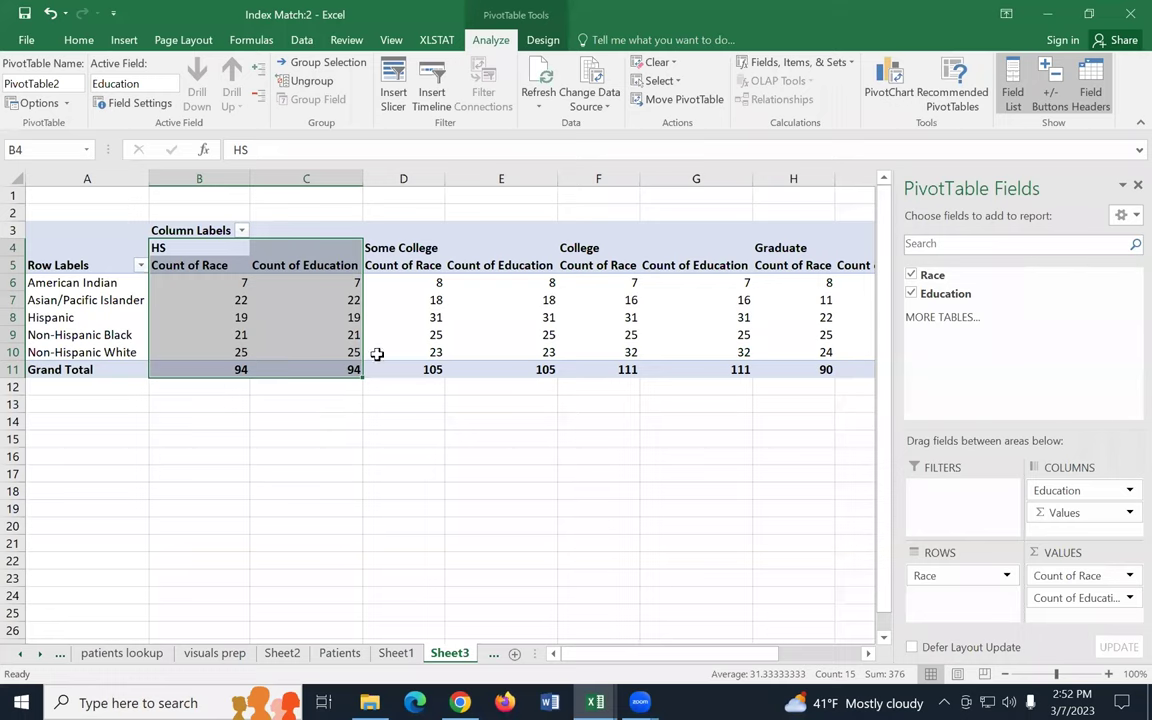
{"action": "left_click_drag", "start_coordinate": [396, 250], "coordinate": [512, 370]}
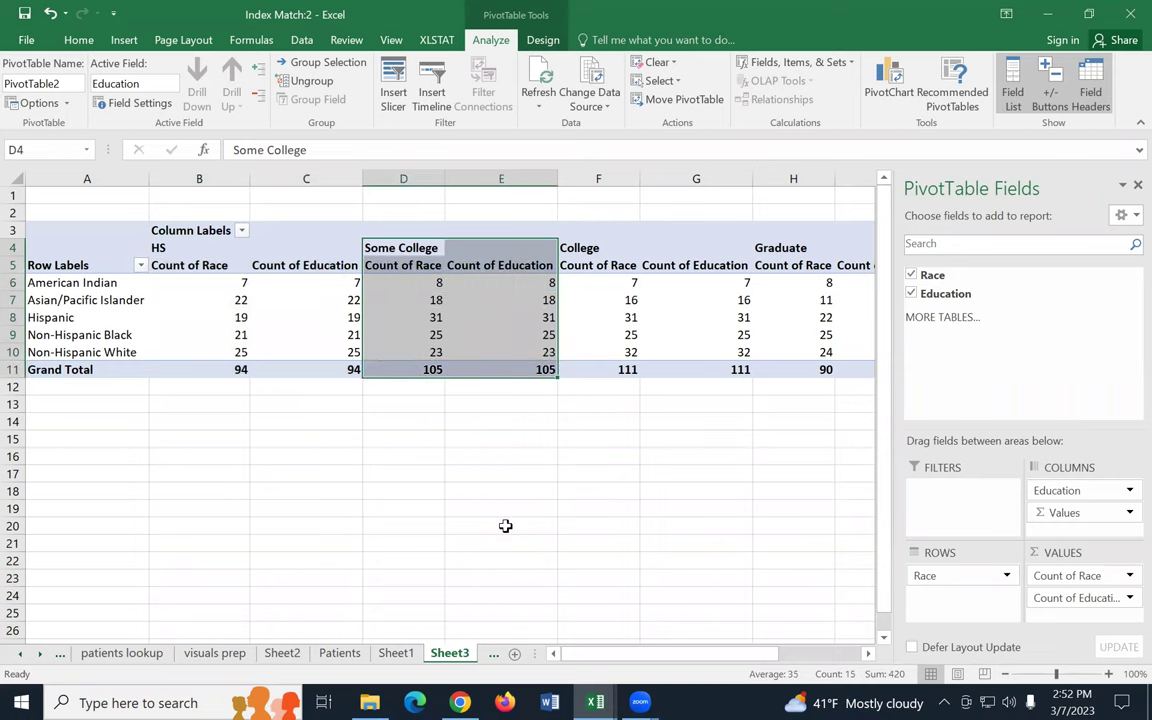
{"action": "left_click", "coordinate": [586, 509]}
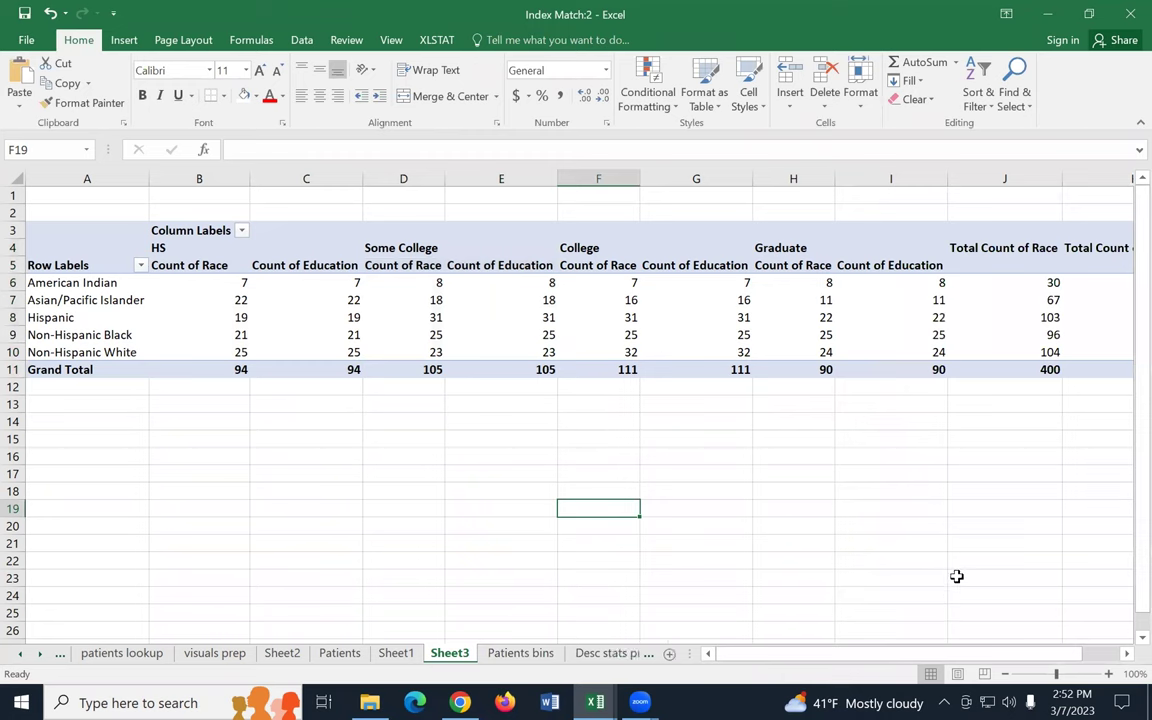
{"action": "left_click", "coordinate": [905, 317]}
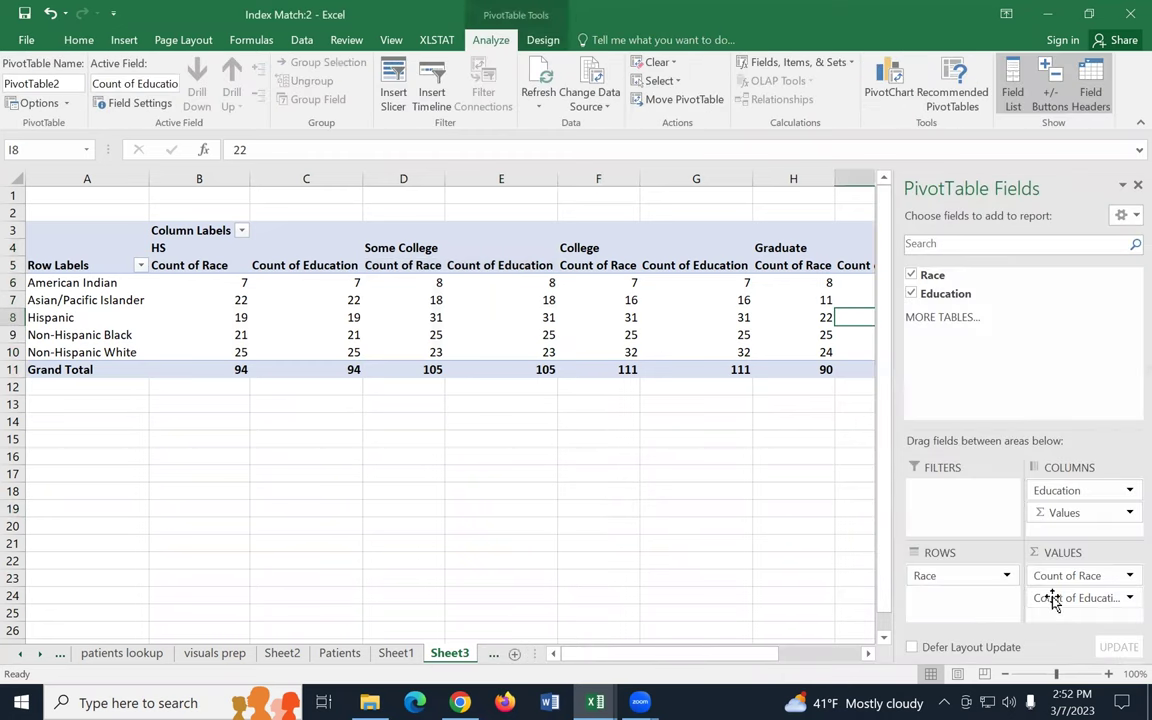
{"action": "left_click_drag", "start_coordinate": [1052, 598], "coordinate": [998, 294]}
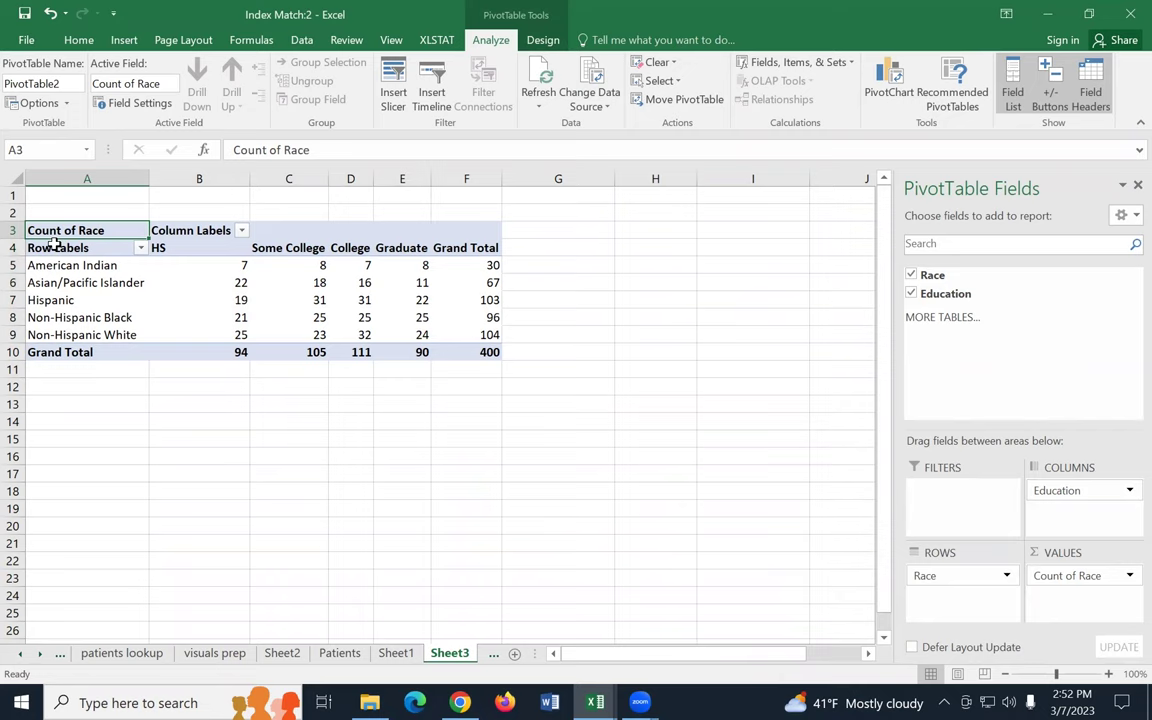
Step: Copy the PivotTable range A4:F10 and paste it as values only starting at A13
{"action": "left_click_drag", "start_coordinate": [50, 247], "coordinate": [457, 352]}
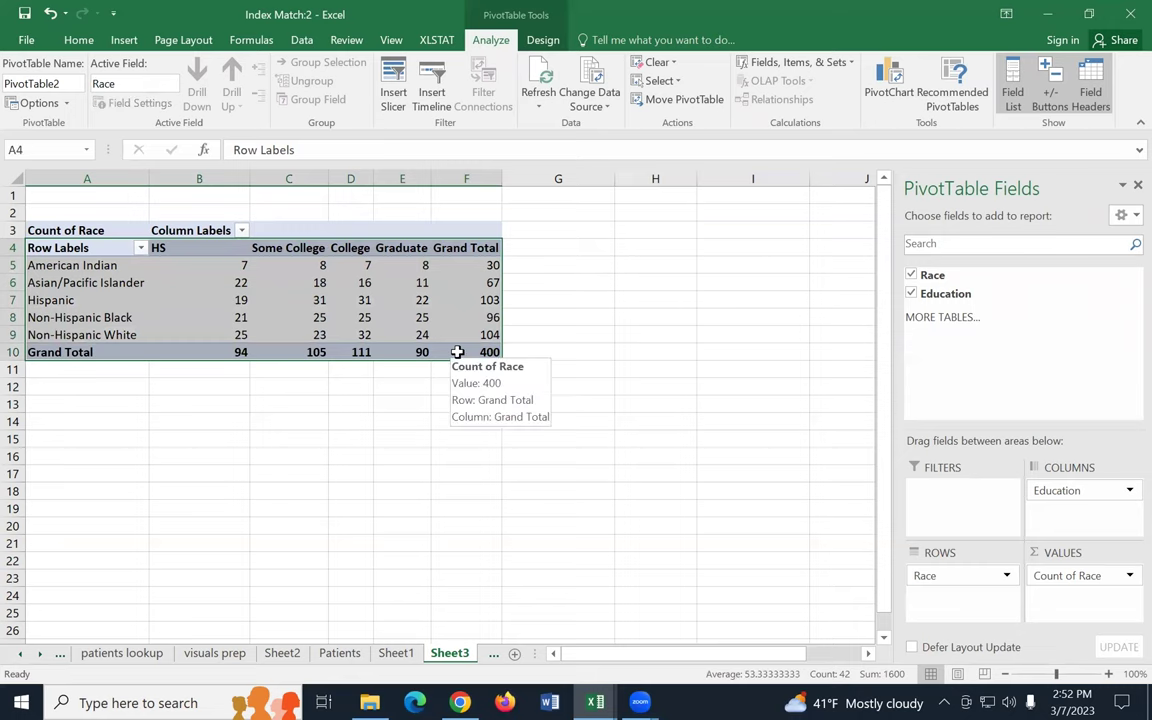
{"action": "key", "text": "ctrl+c"}
{"action": "left_click", "coordinate": [116, 404]}
{"action": "right_click", "coordinate": [116, 404]}
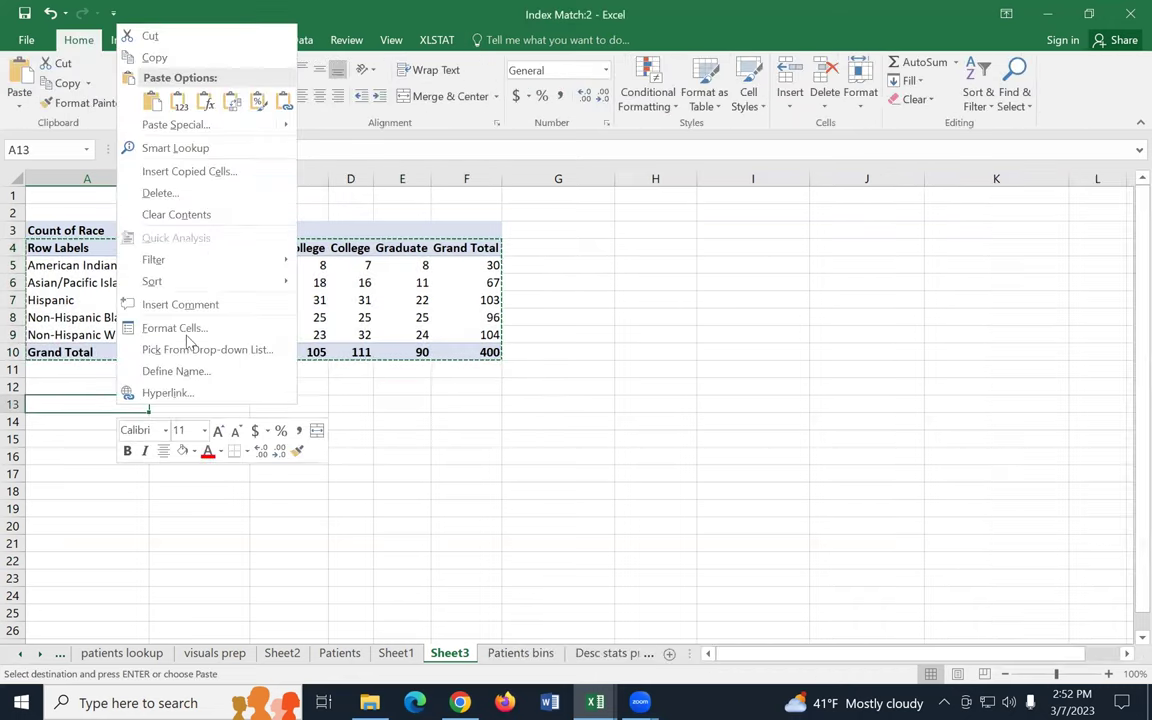
{"action": "left_click", "coordinate": [178, 101]}
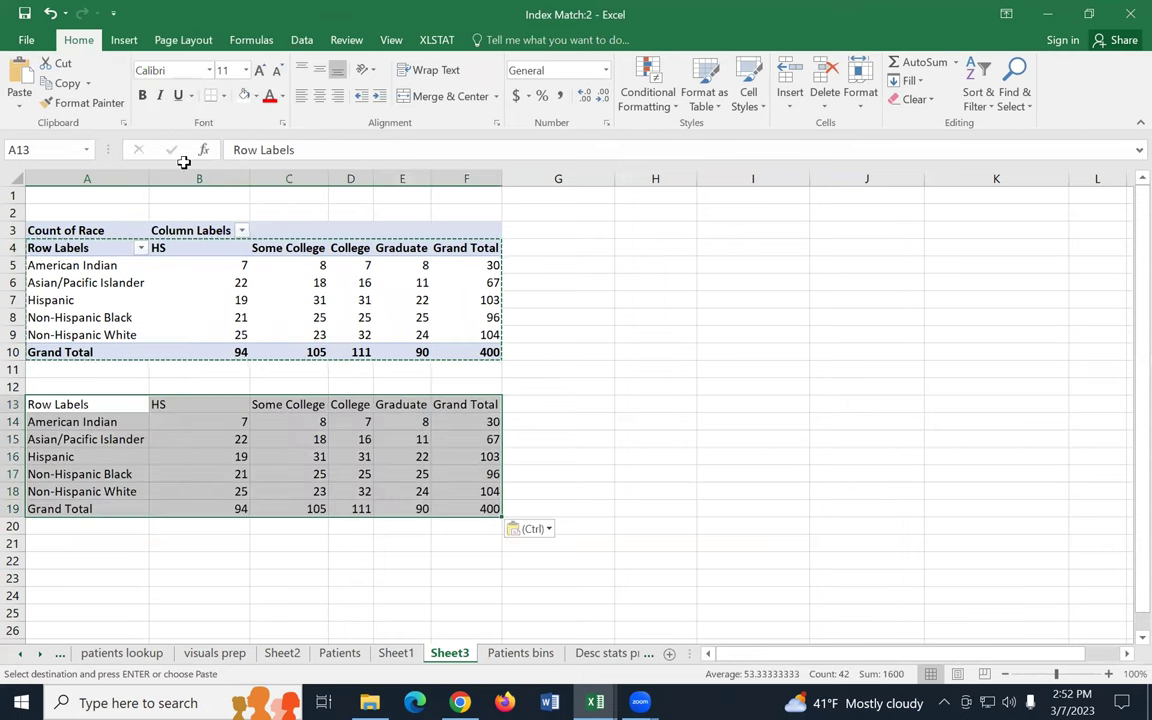
{"action": "left_click", "coordinate": [260, 574]}
Step: Relabel the pasted table's corner header in A13 as Race and enter Education in B12 above the column headers
{"action": "left_click", "coordinate": [58, 405]}
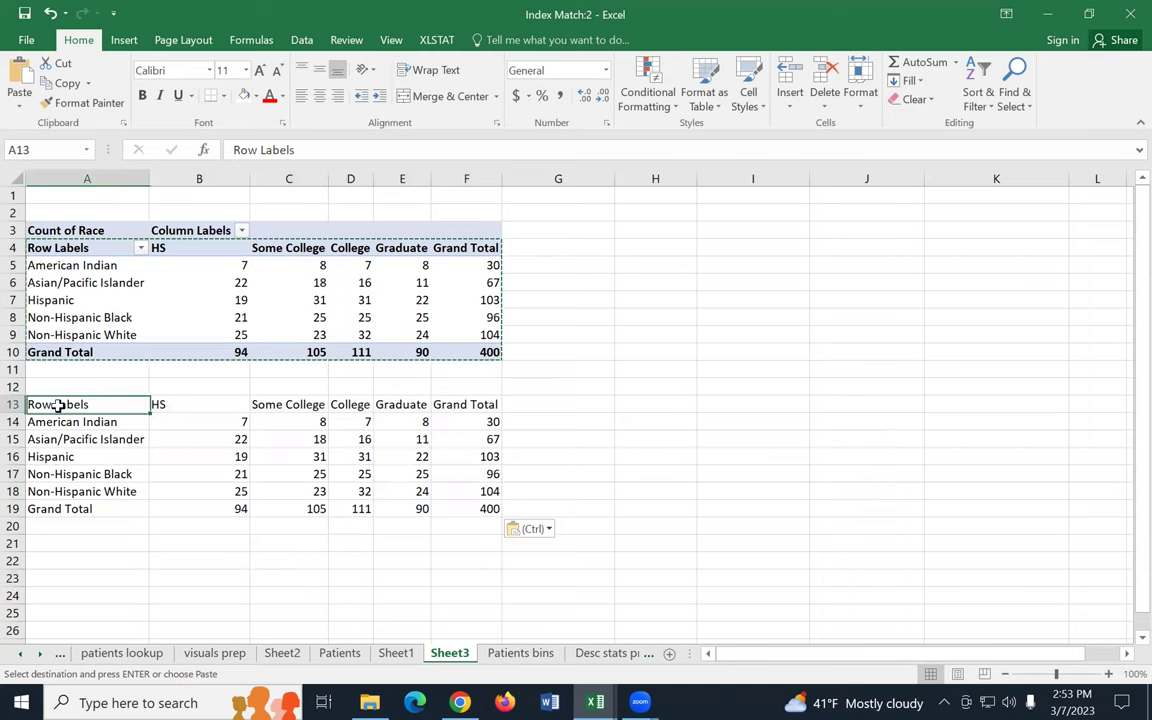
{"action": "type", "text": "Race"}
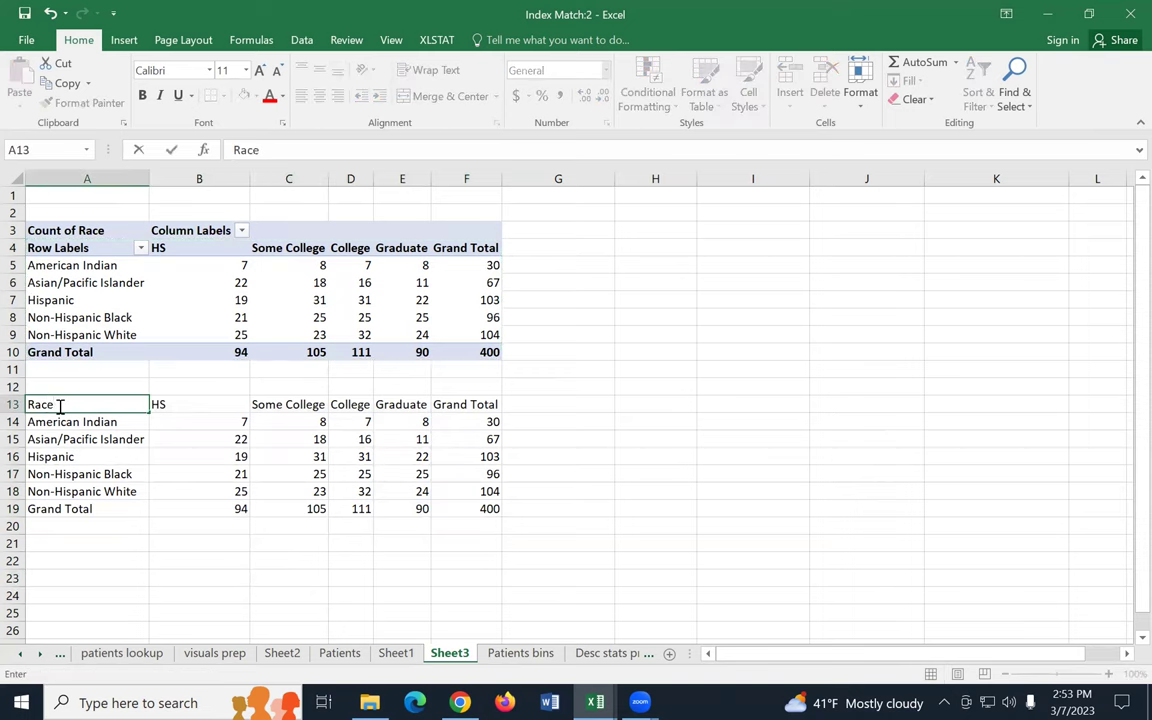
{"action": "key", "text": "Tab"}
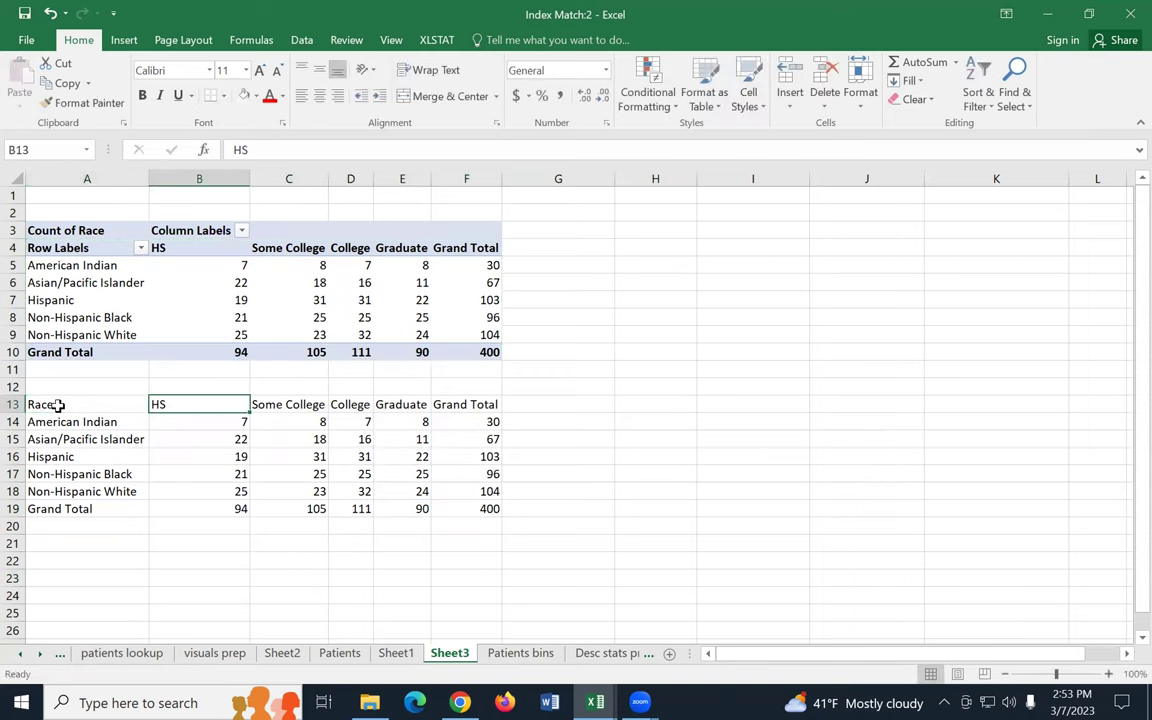
{"action": "left_click", "coordinate": [193, 381]}
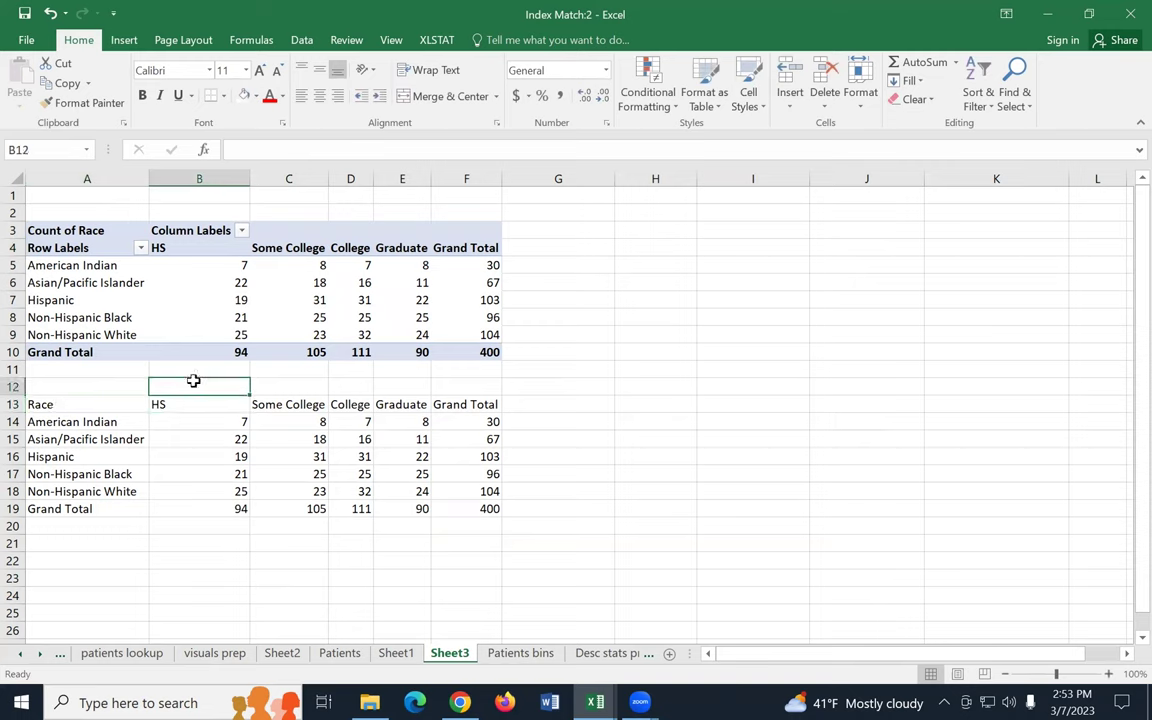
{"action": "type", "text": "Education"}
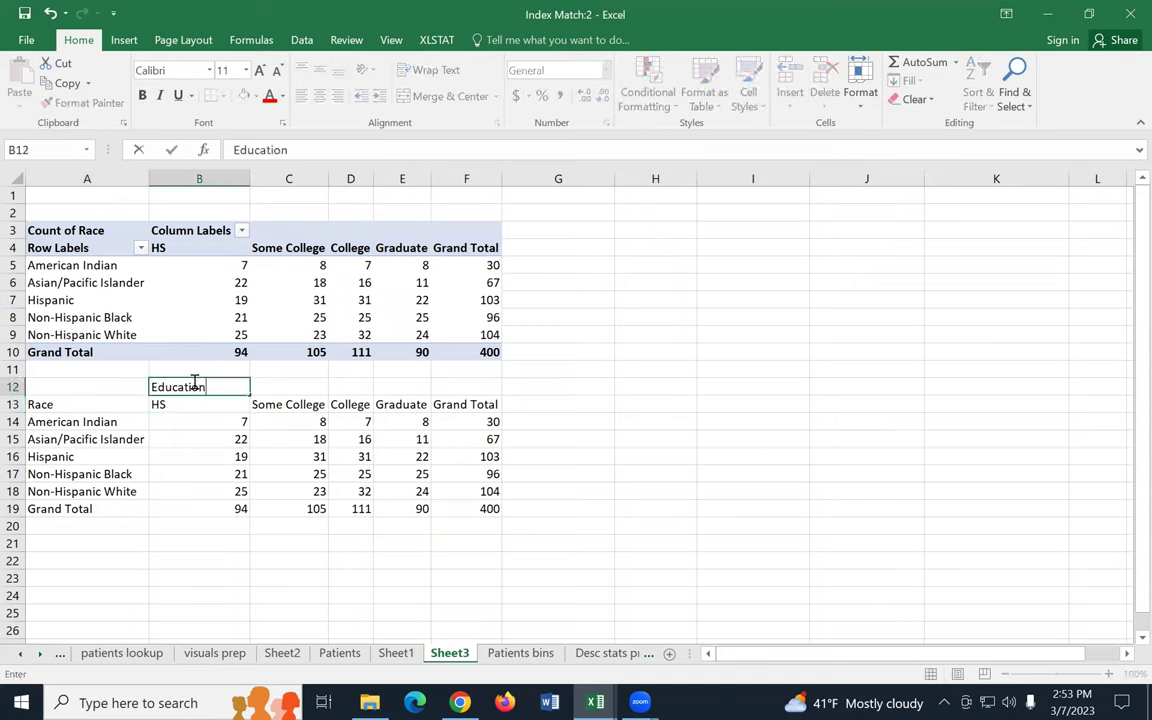
{"action": "key", "text": "Return"}
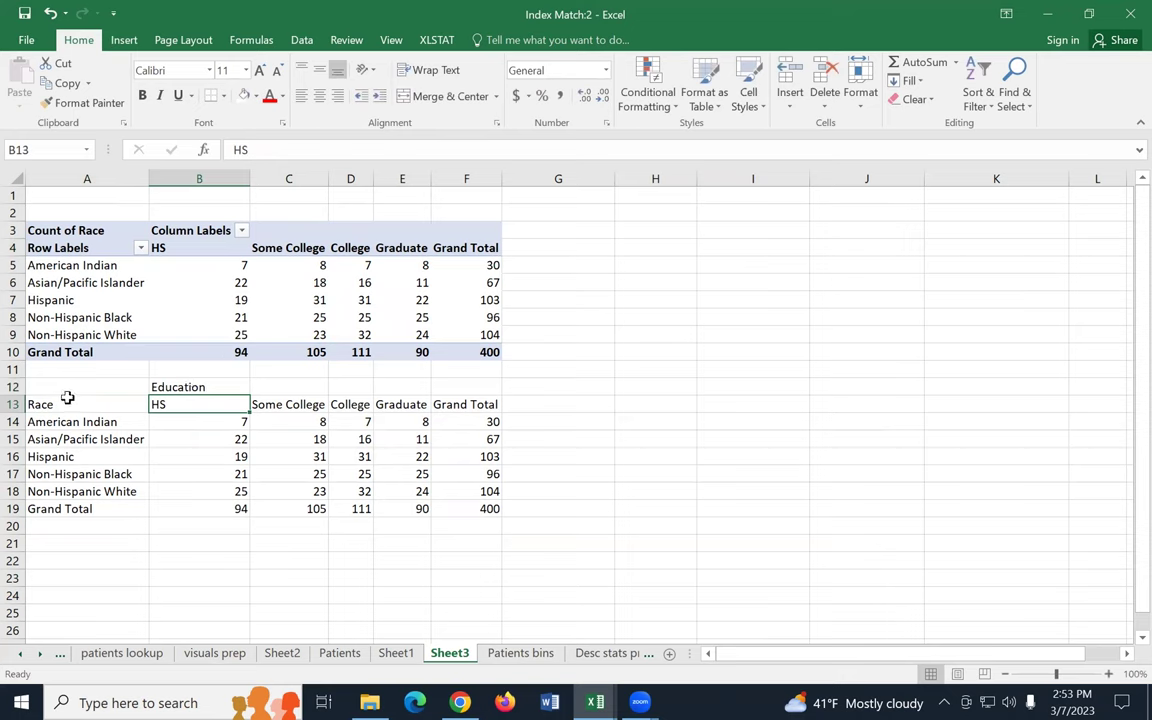
Step: Apply outside borders around the pasted table, A12:F19
{"action": "left_click_drag", "start_coordinate": [60, 387], "coordinate": [440, 502]}
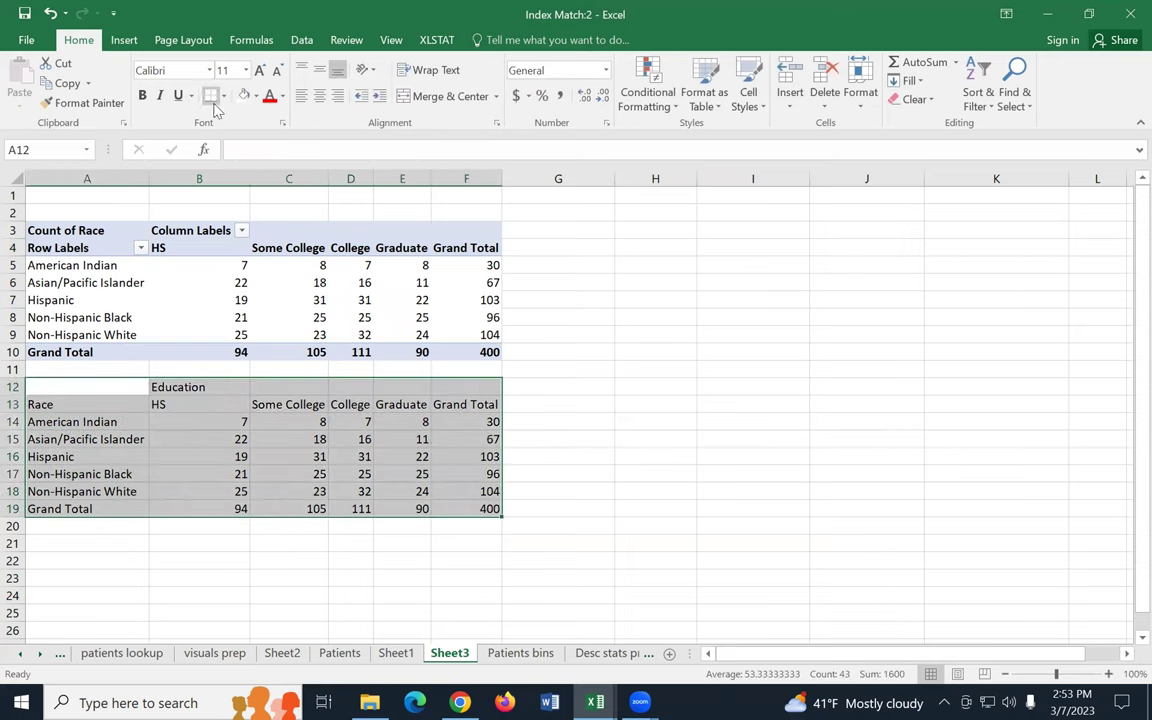
{"action": "left_click", "coordinate": [223, 96]}
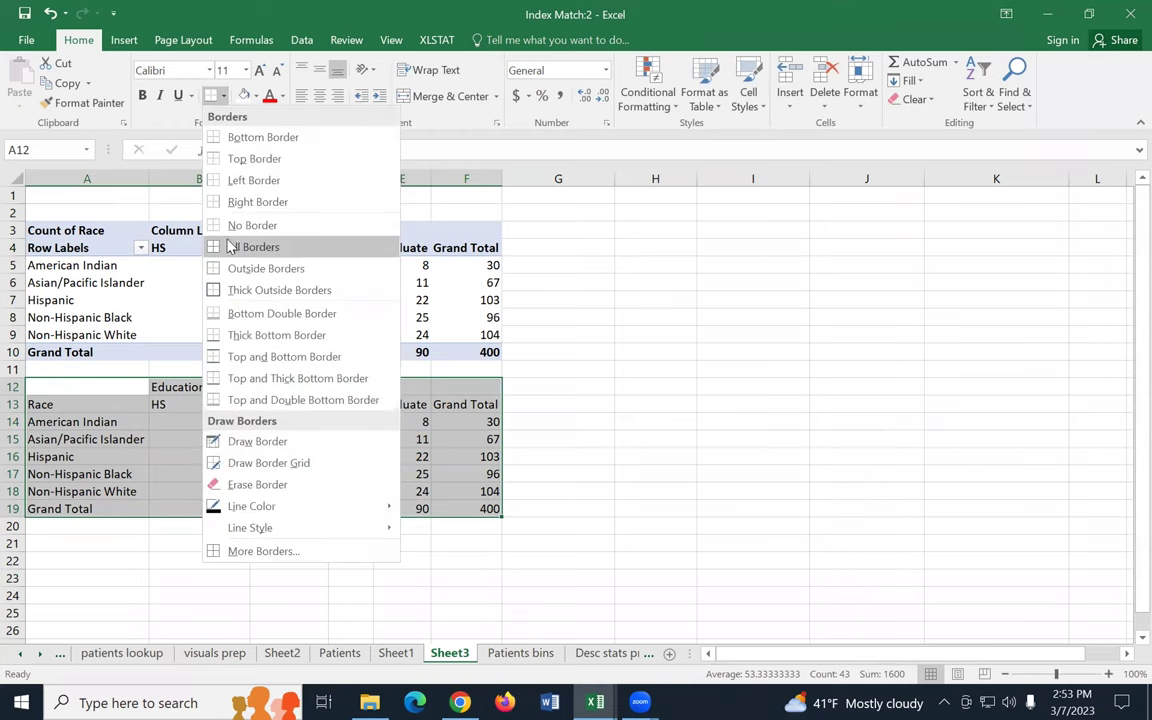
{"action": "left_click", "coordinate": [255, 270]}
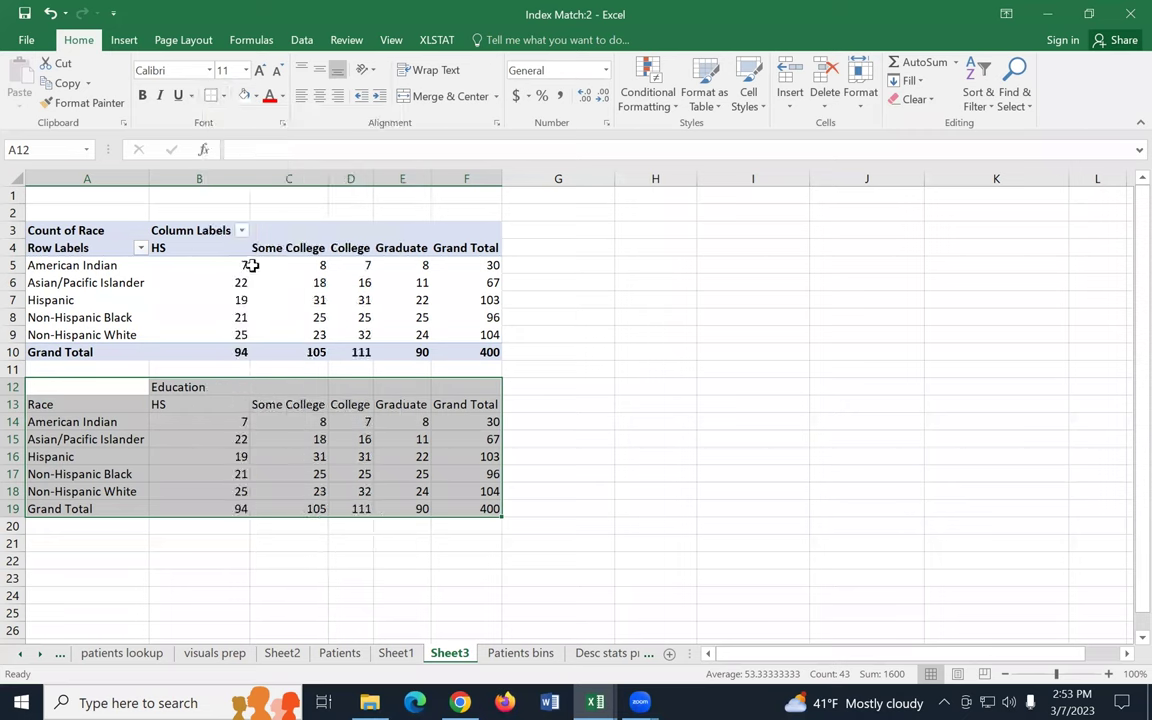
{"action": "left_click", "coordinate": [203, 423]}
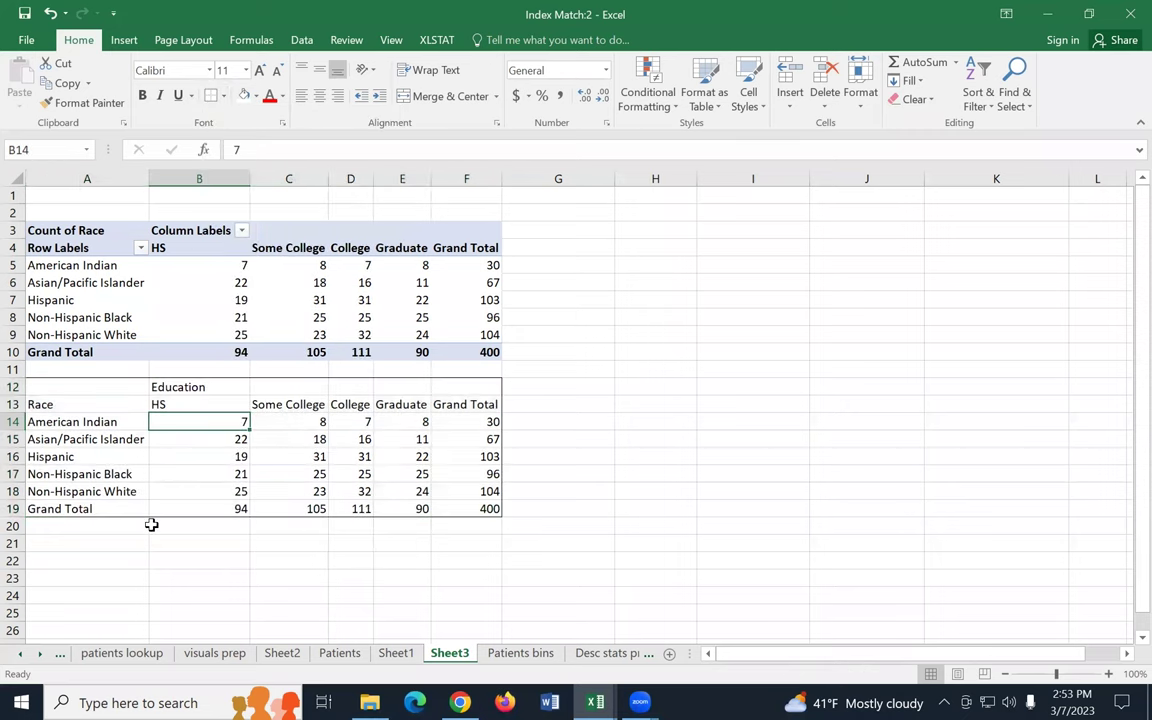
Step: Center the contents of B12:F19 and merge and center the Education heading across B12:F12
{"action": "left_click_drag", "start_coordinate": [158, 403], "coordinate": [455, 404]}
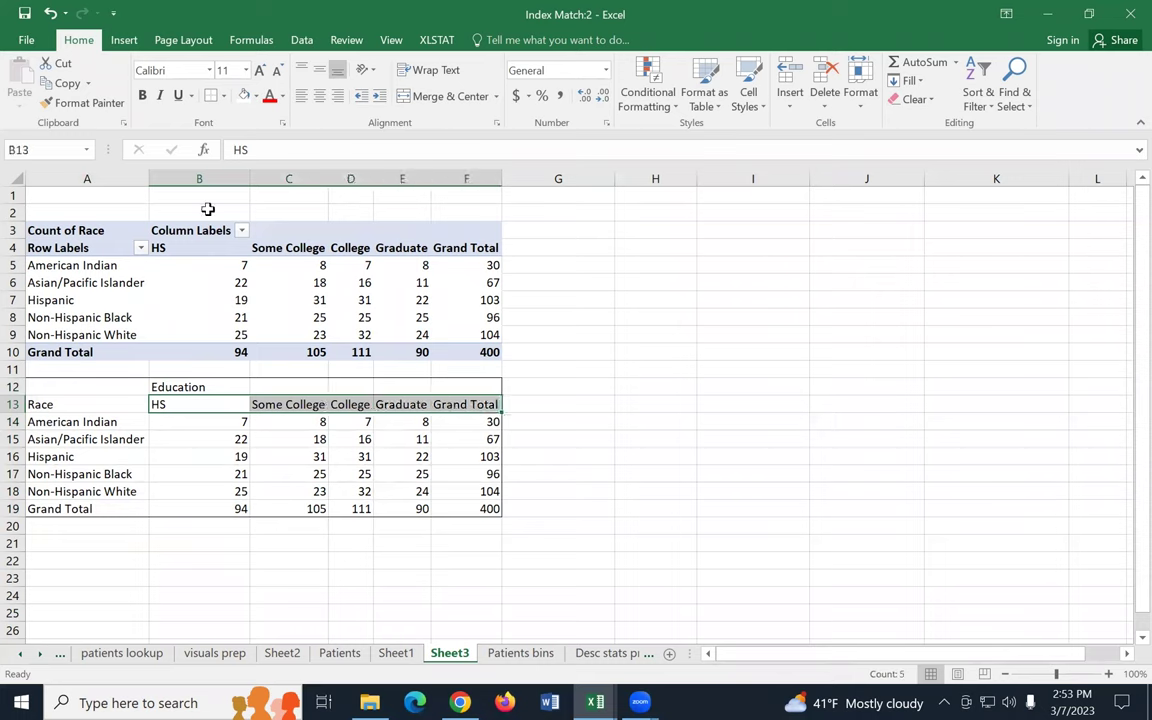
{"action": "left_click_drag", "start_coordinate": [185, 390], "coordinate": [455, 507]}
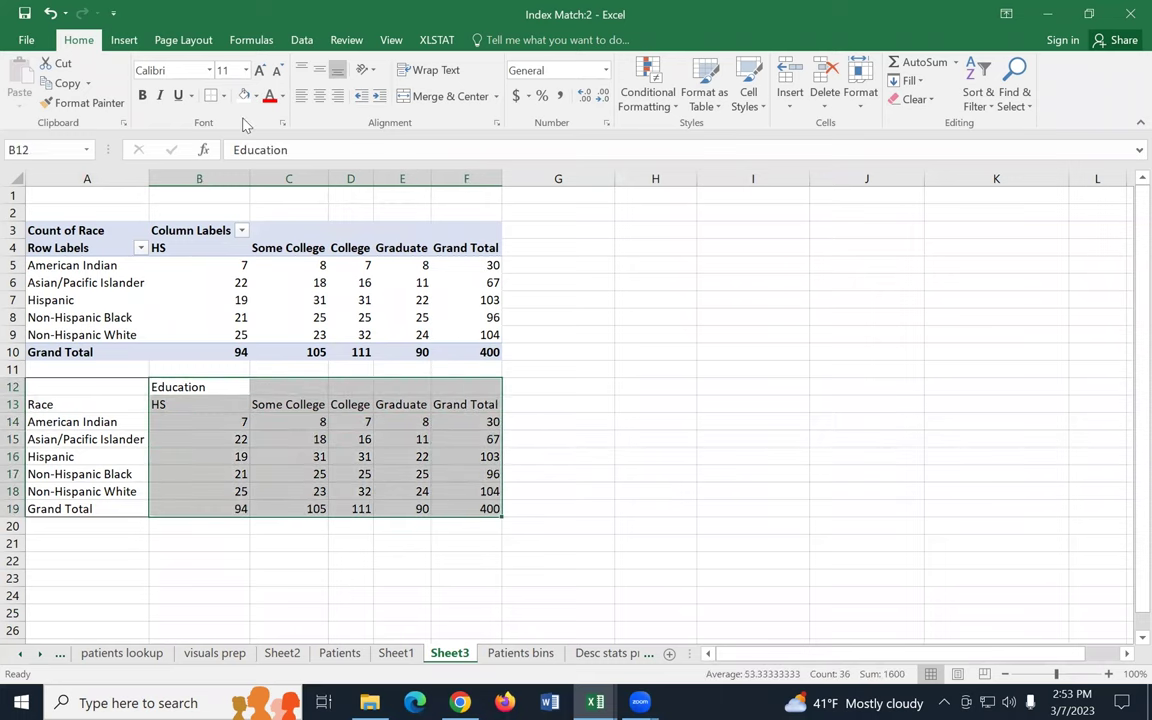
{"action": "left_click", "coordinate": [319, 96]}
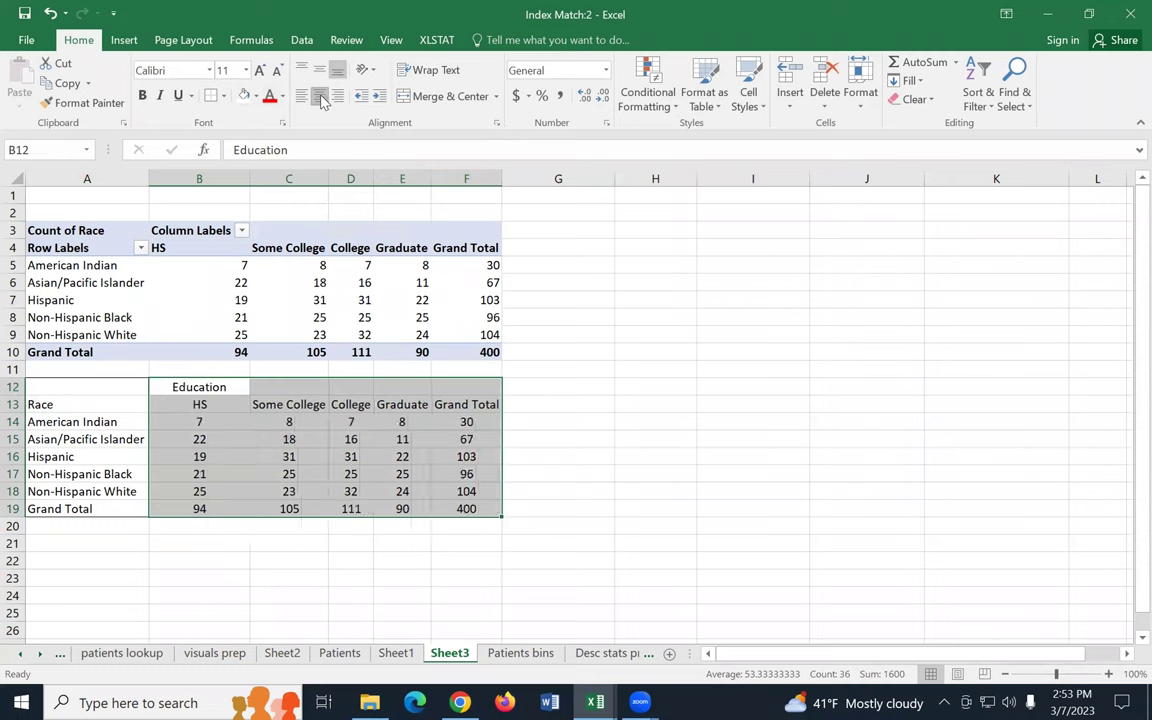
{"action": "left_click", "coordinate": [173, 412]}
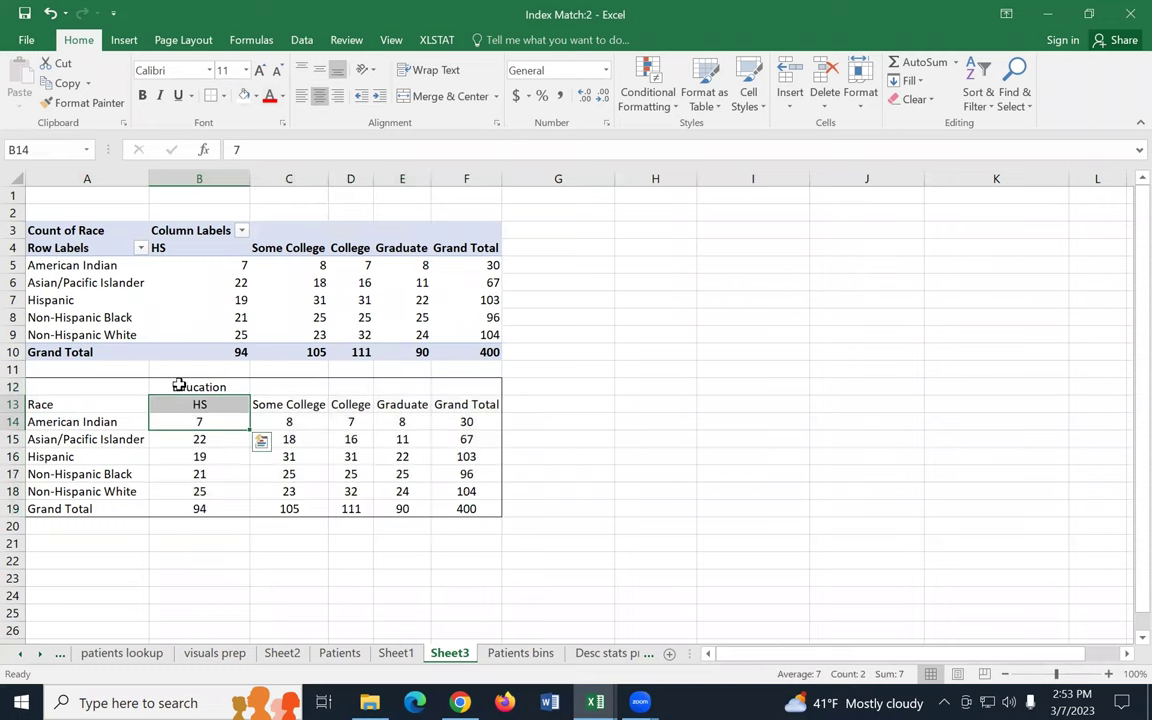
{"action": "left_click", "coordinate": [180, 385]}
{"action": "left_click_drag", "start_coordinate": [251, 382], "coordinate": [438, 386]}
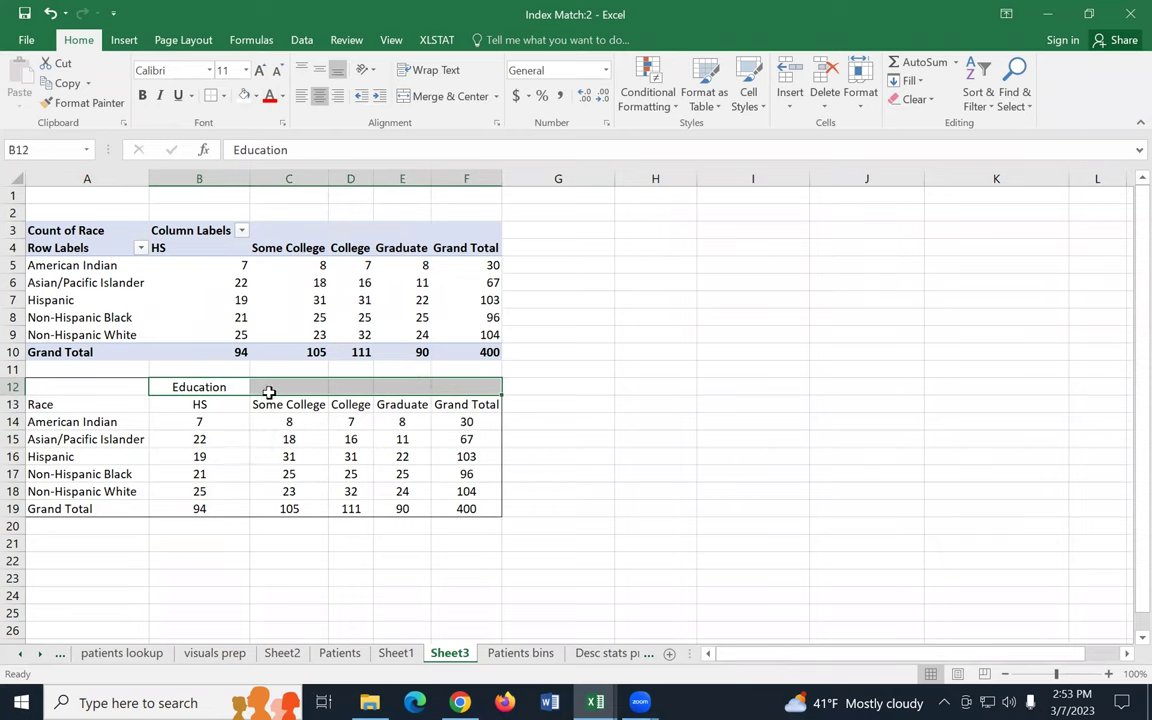
{"action": "left_click", "coordinate": [437, 97]}
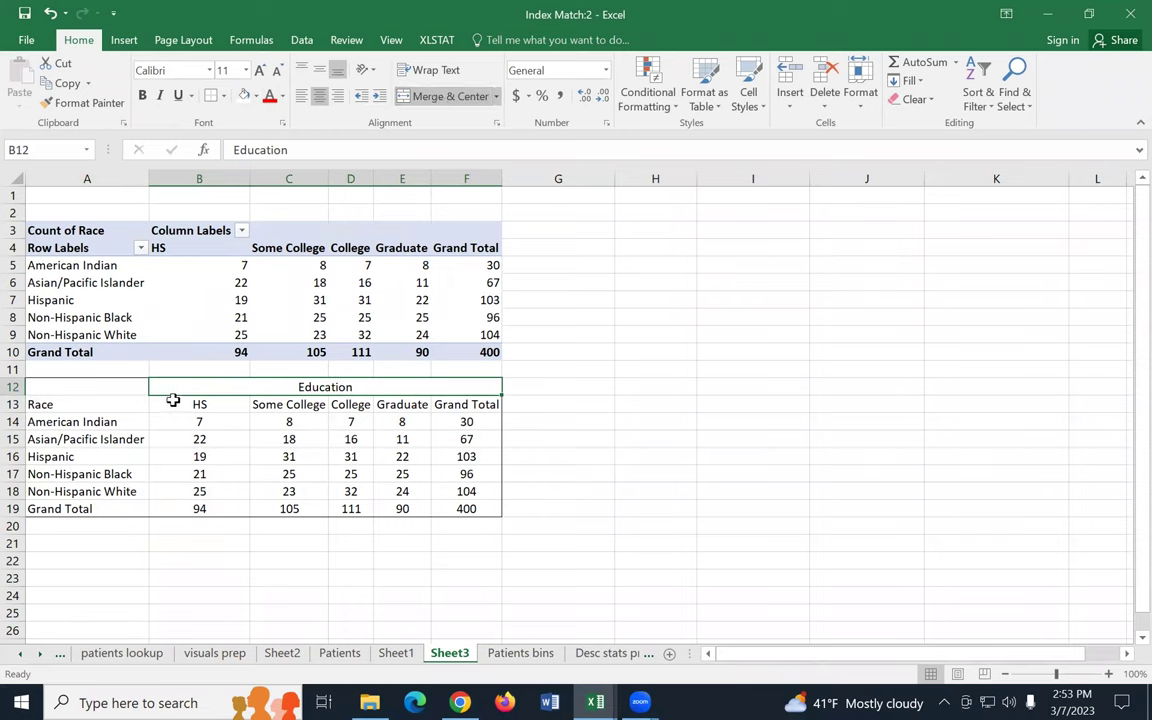
Step: Add bottom borders under the education headers in B13:F13 and under the Non-Hispanic White counts in B18:F18
{"action": "left_click_drag", "start_coordinate": [162, 404], "coordinate": [468, 404]}
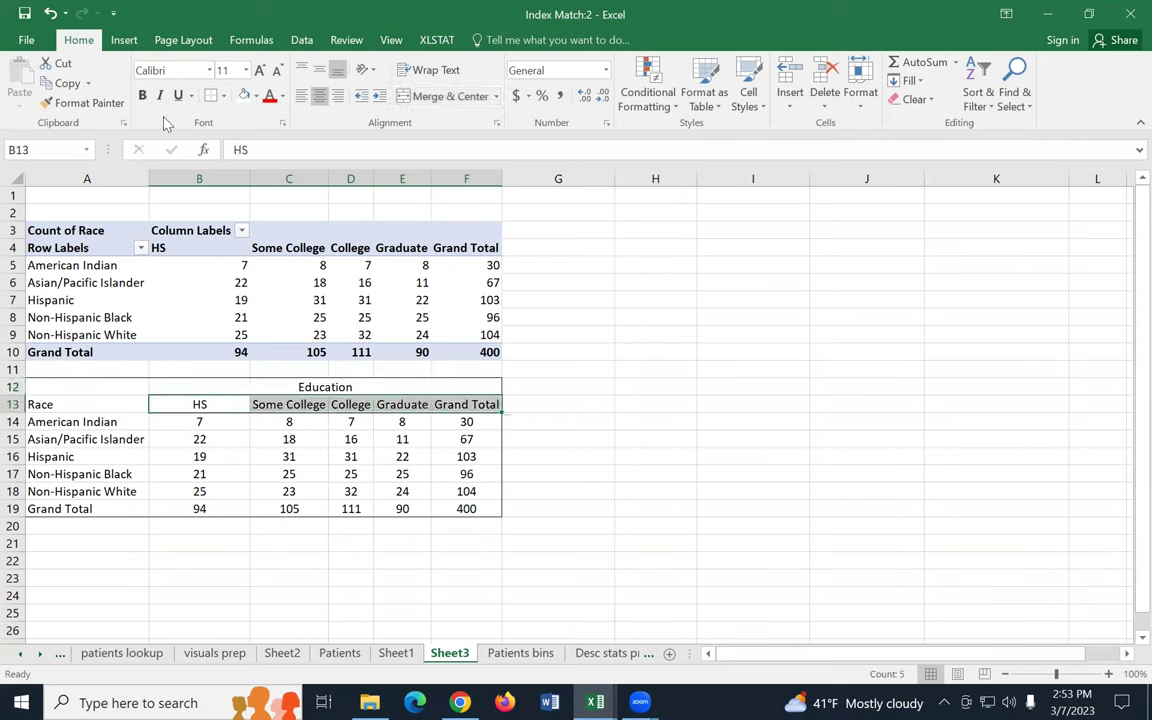
{"action": "left_click", "coordinate": [225, 96]}
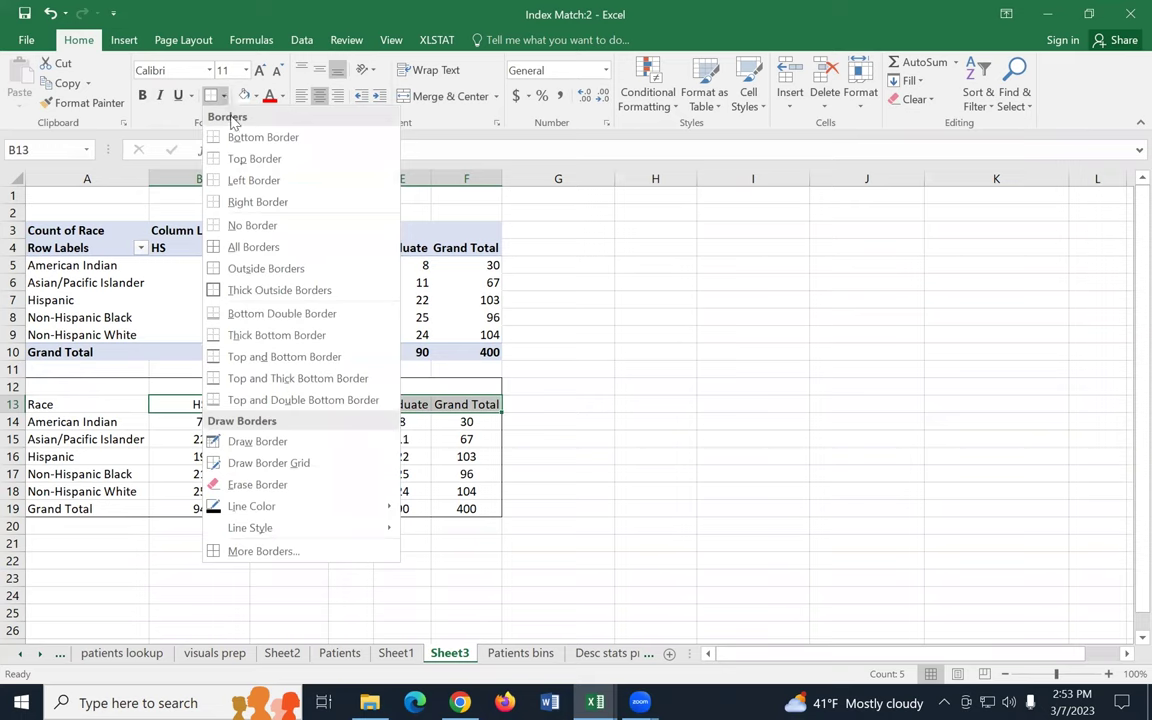
{"action": "left_click", "coordinate": [240, 138]}
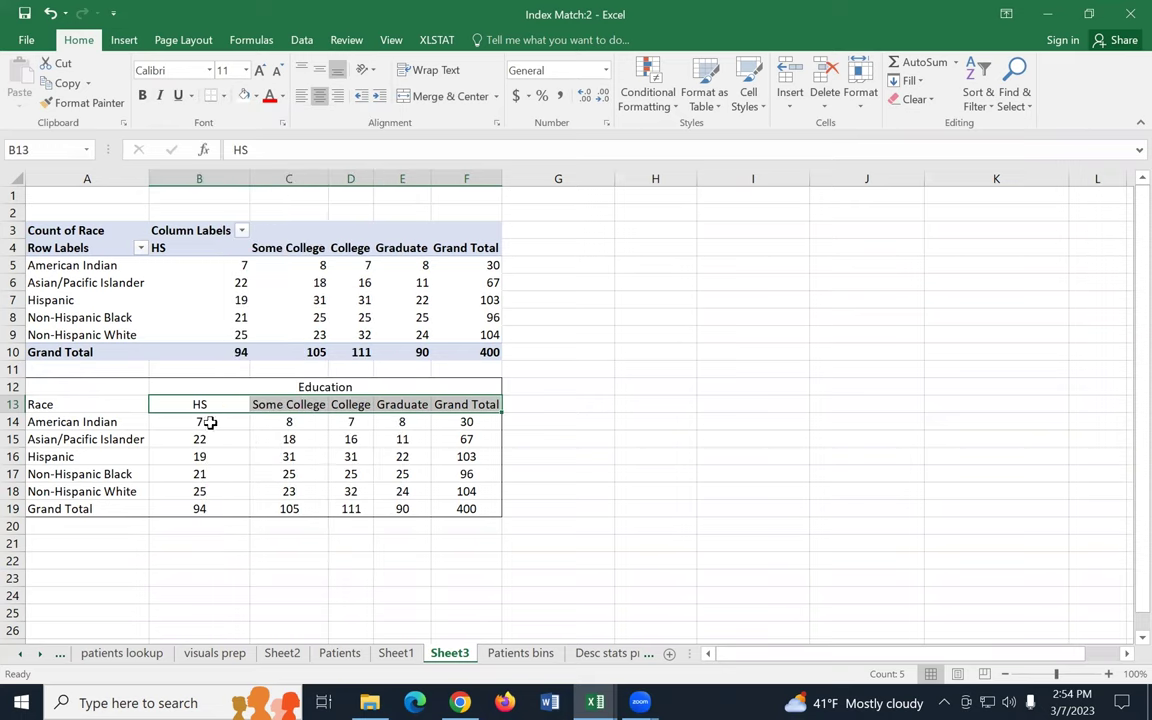
{"action": "left_click_drag", "start_coordinate": [179, 493], "coordinate": [466, 494]}
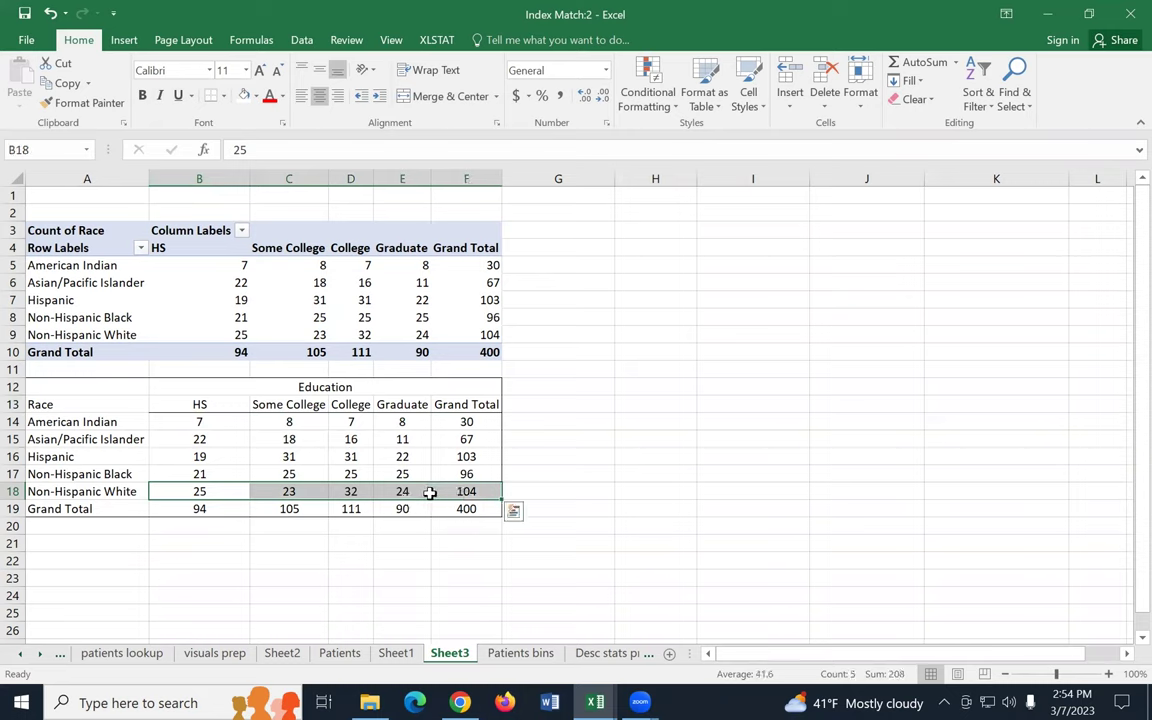
{"action": "left_click", "coordinate": [212, 96]}
{"action": "left_click", "coordinate": [222, 441]}
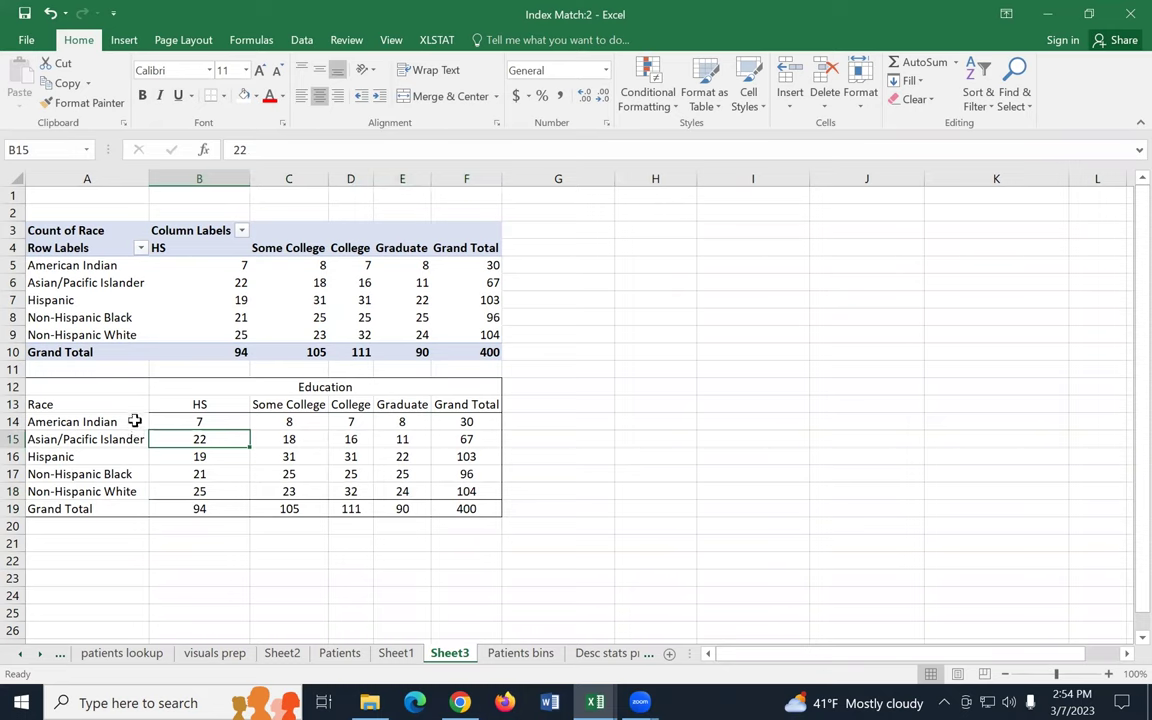
Step: Add a right border to the race labels in A14:A19 and deselect the table
{"action": "left_click_drag", "start_coordinate": [140, 422], "coordinate": [142, 508]}
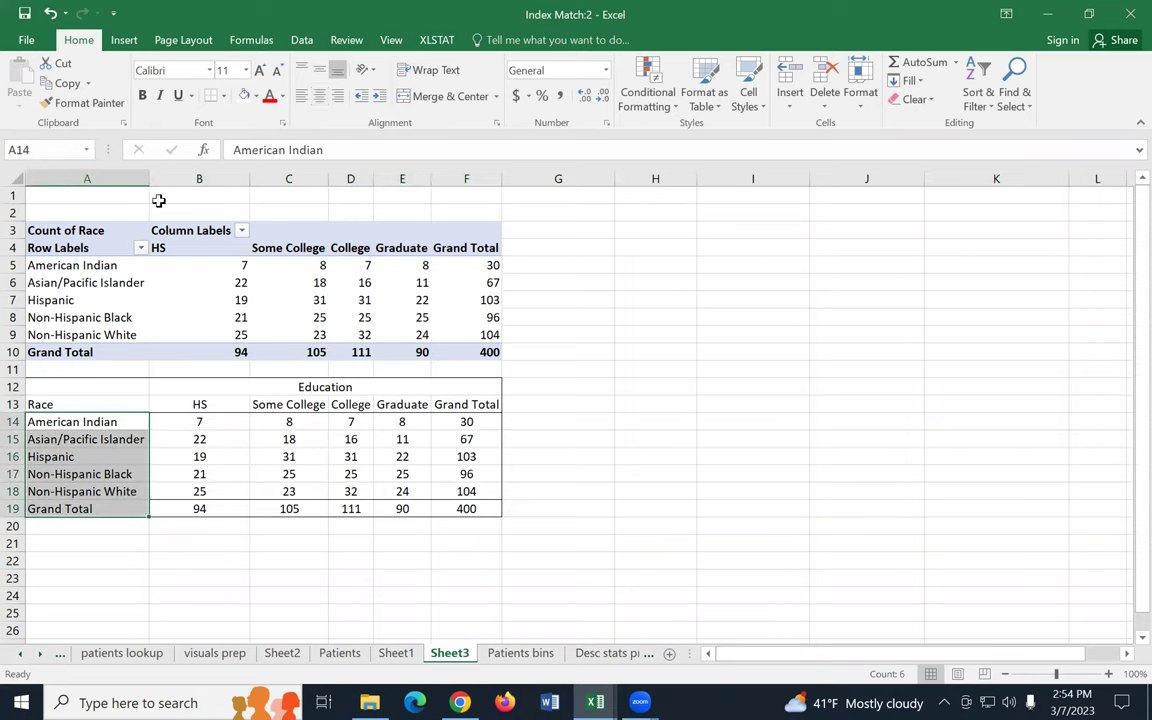
{"action": "left_click", "coordinate": [225, 98]}
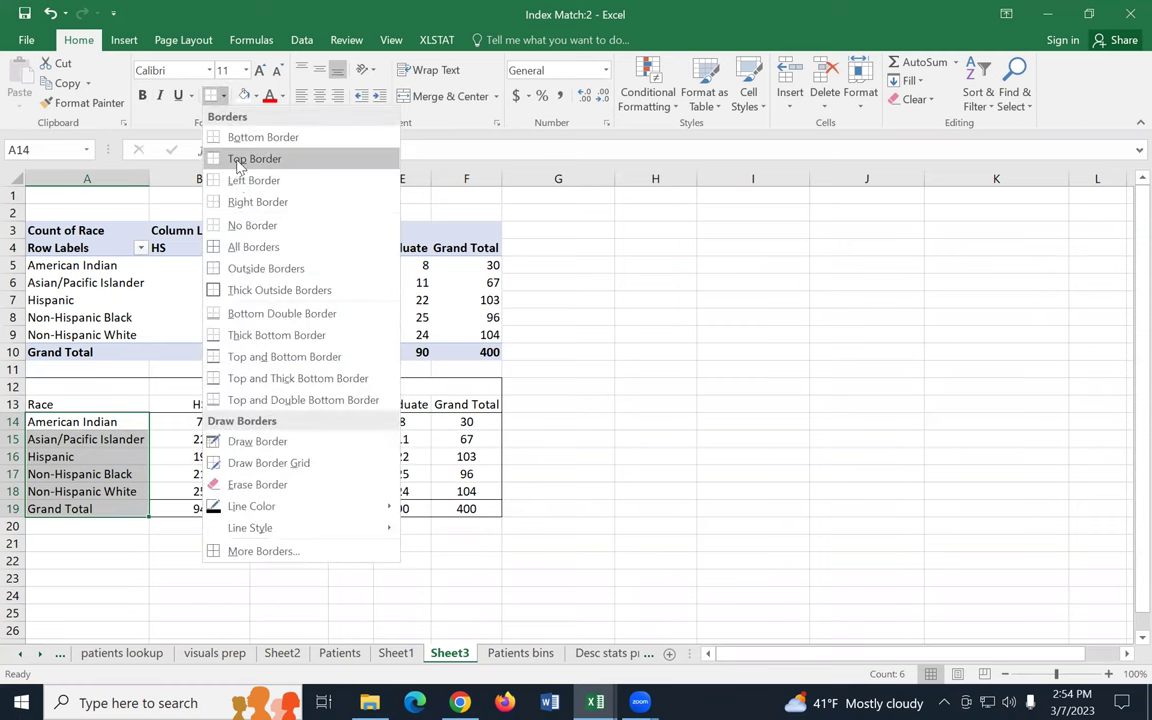
{"action": "left_click", "coordinate": [240, 202]}
{"action": "left_click", "coordinate": [226, 429]}
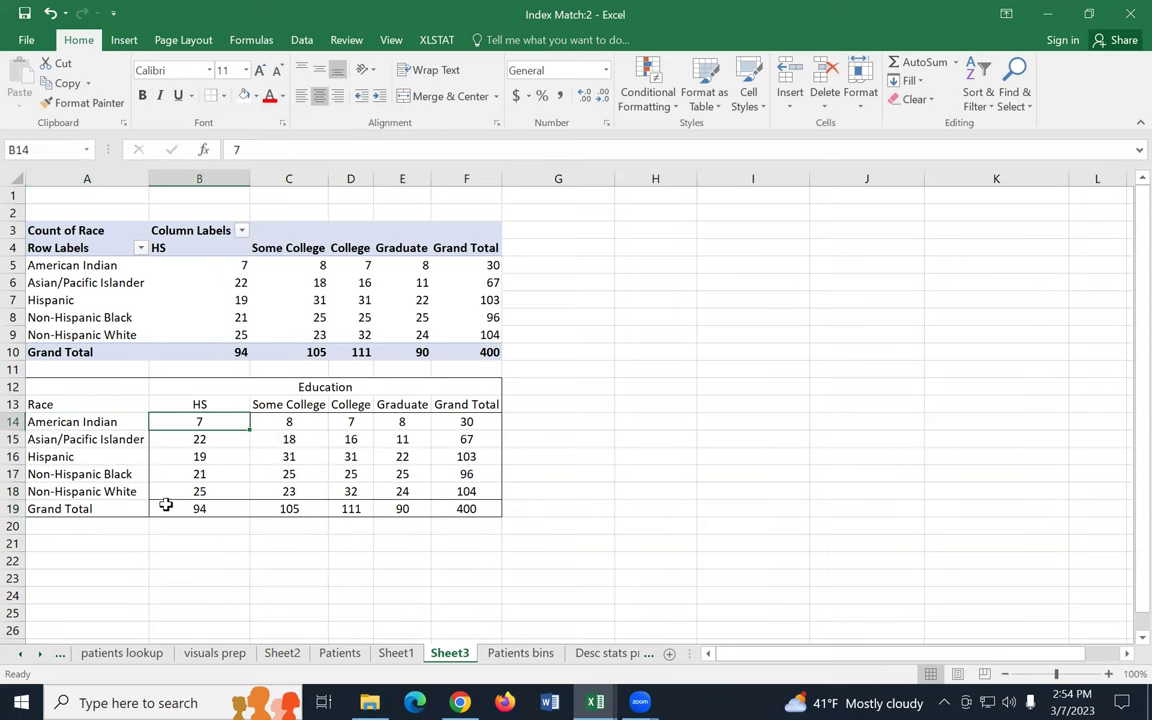
{"action": "left_click", "coordinate": [121, 580]}
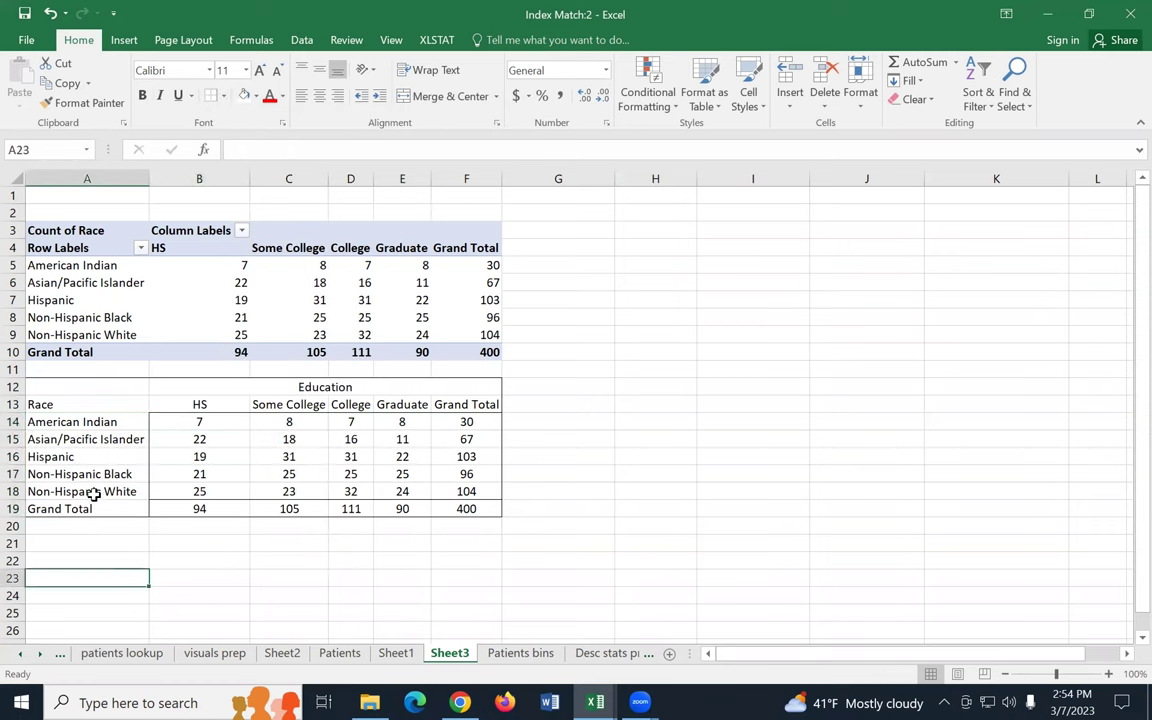
Step: Apply a border to the Non-Hispanic White label cell A18 and deselect it
{"action": "left_click", "coordinate": [96, 489]}
{"action": "left_click", "coordinate": [224, 96]}
{"action": "left_click", "coordinate": [216, 193]}
{"action": "left_click", "coordinate": [124, 540]}
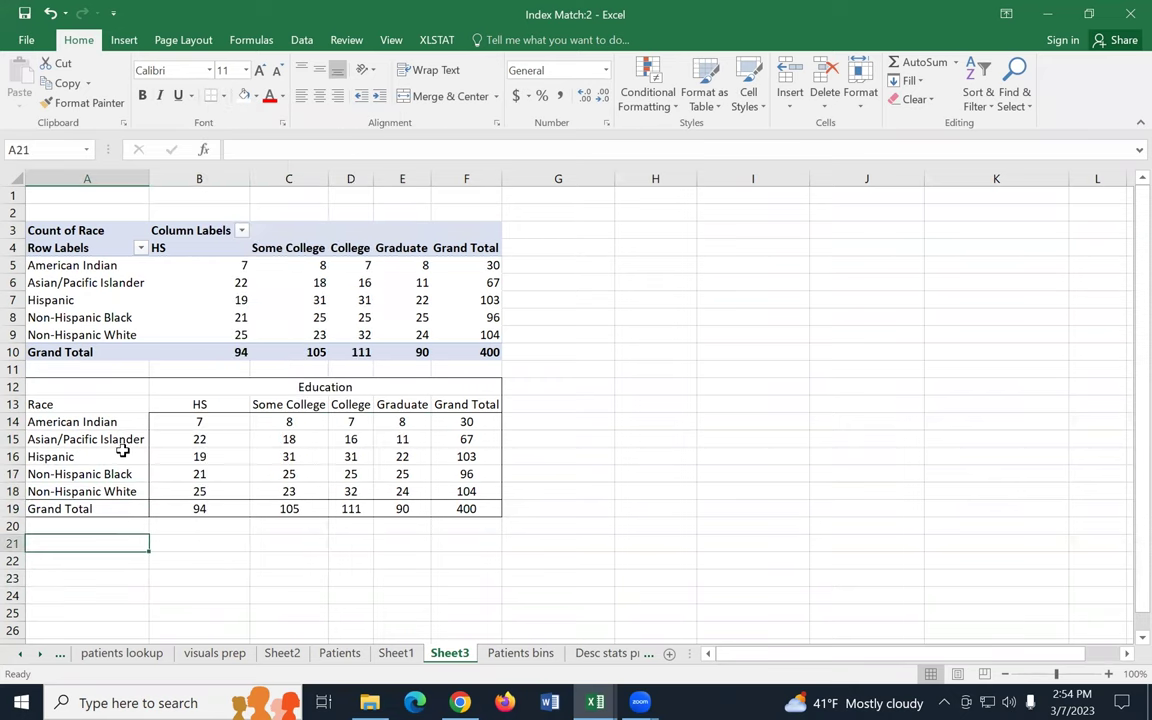
{"action": "left_click", "coordinate": [50, 391]}
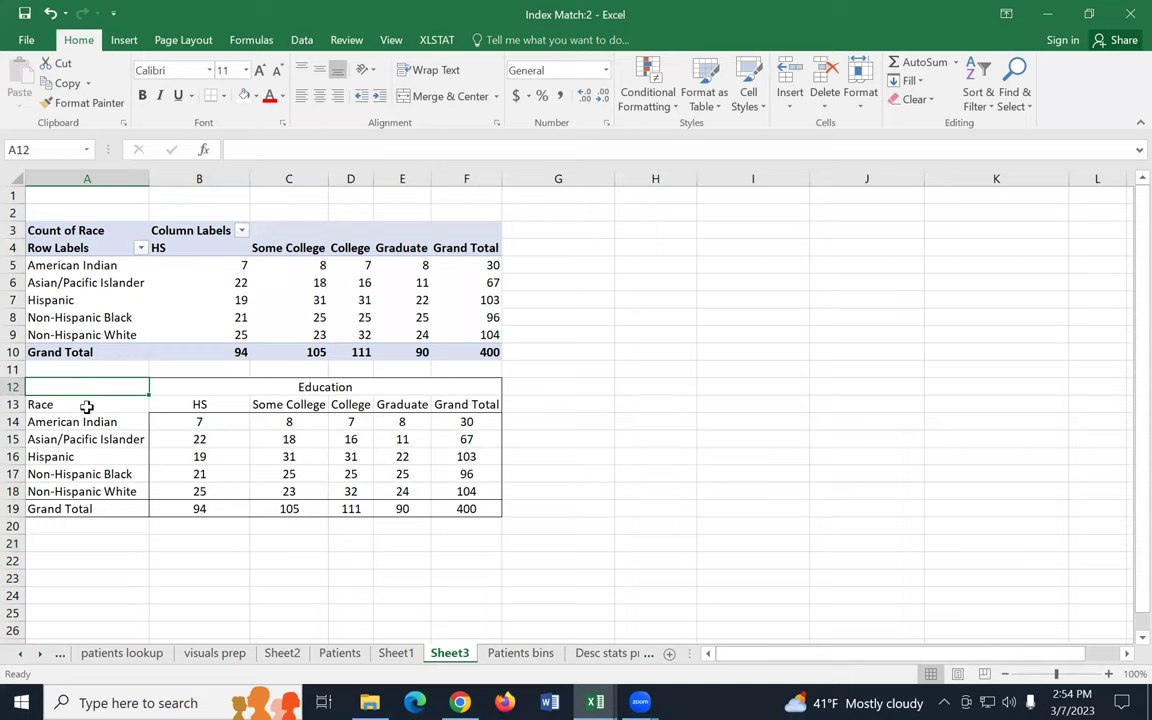
{"action": "left_click", "coordinate": [87, 405]}
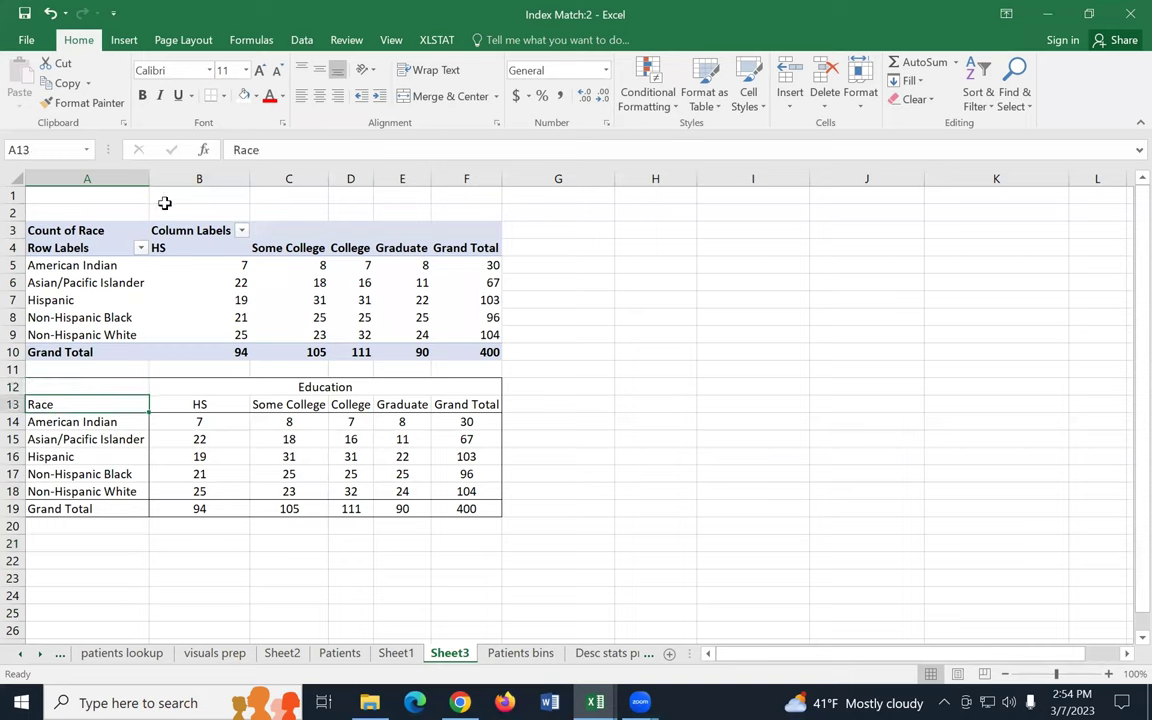
{"action": "left_click", "coordinate": [120, 488]}
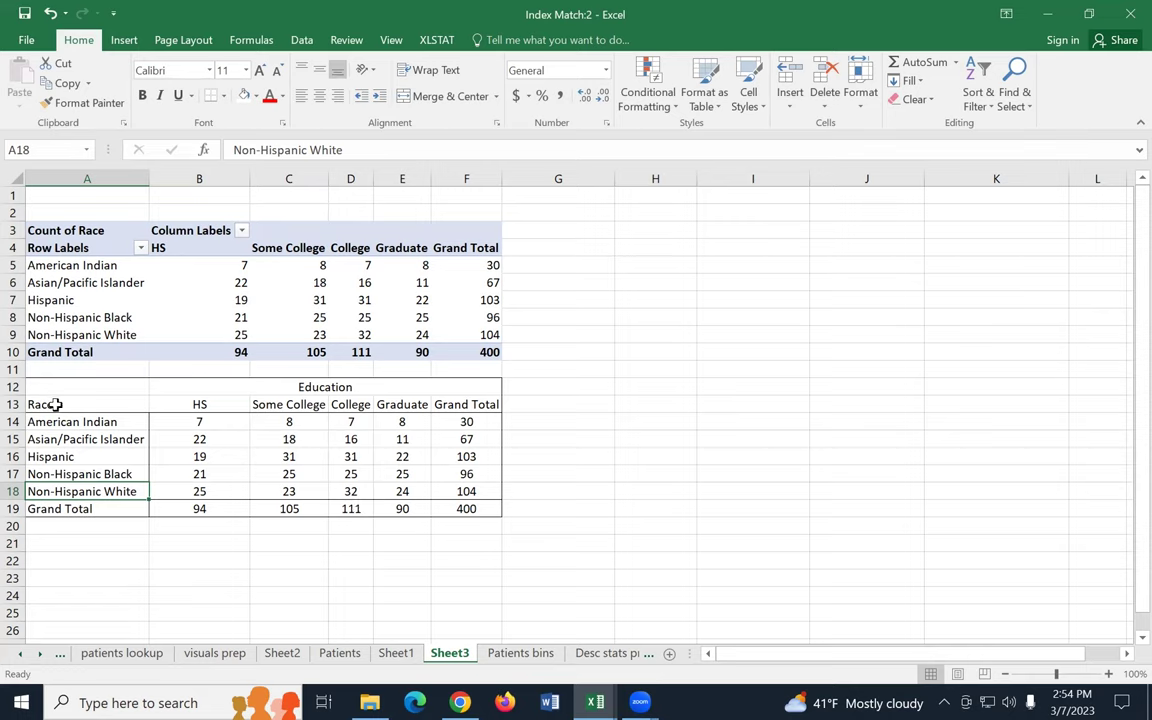
Step: Insert a clustered column chart from A13:E18, leaving out the grand totals, and move it beside the tables
{"action": "left_click_drag", "start_coordinate": [54, 409], "coordinate": [418, 487]}
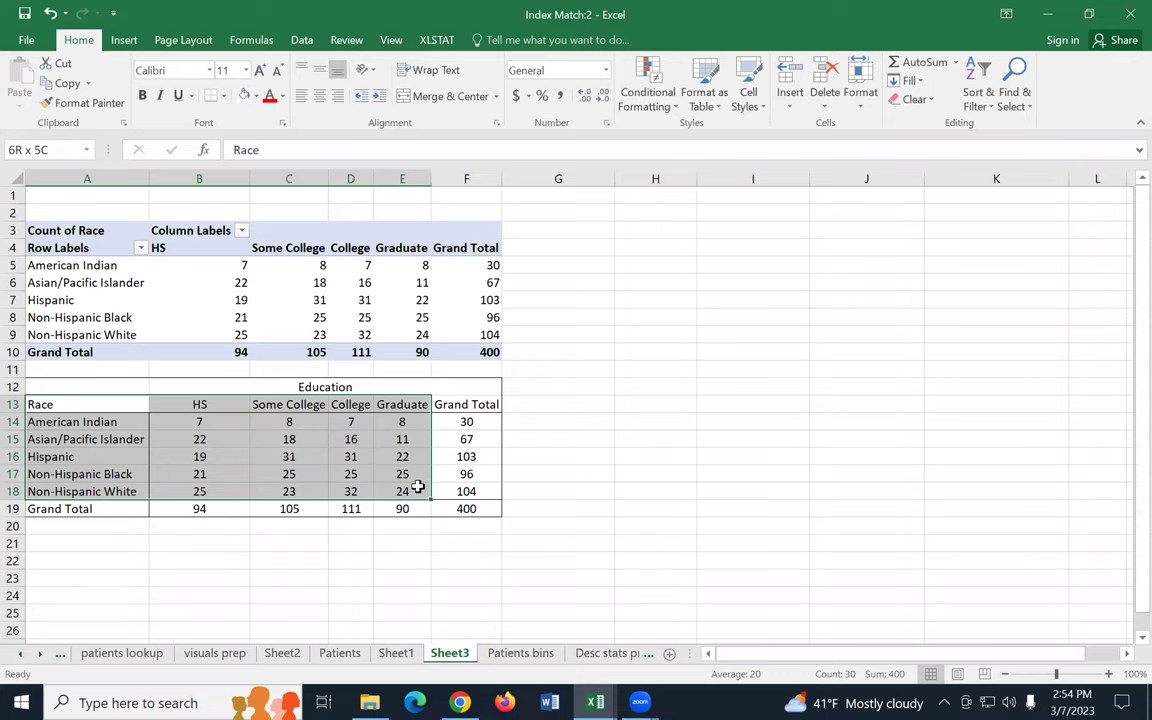
{"action": "left_click_drag", "start_coordinate": [417, 487], "coordinate": [417, 487]}
{"action": "left_click", "coordinate": [124, 42]}
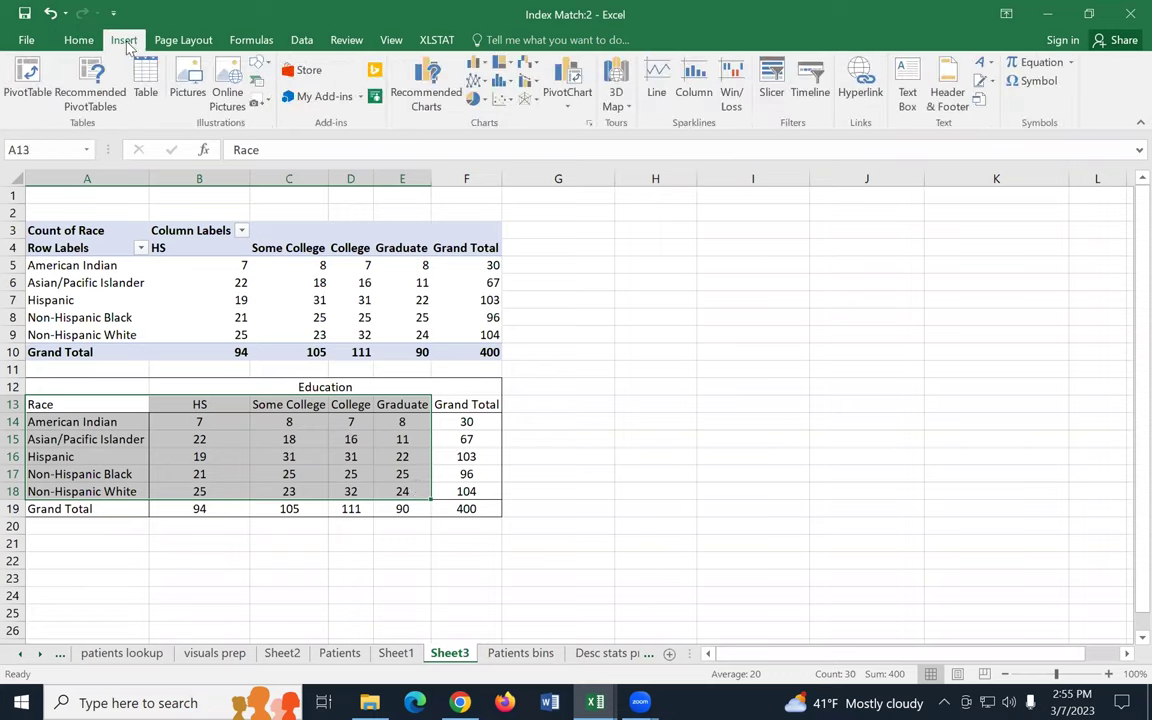
{"action": "left_click", "coordinate": [478, 66]}
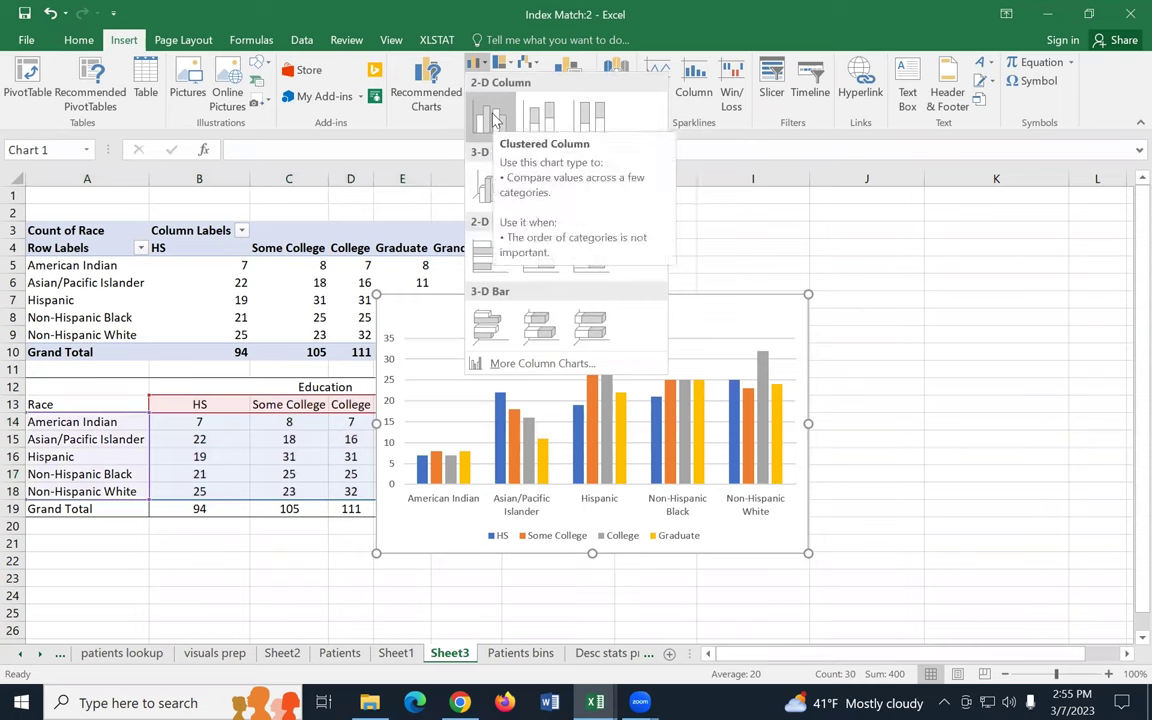
{"action": "left_click", "coordinate": [492, 118]}
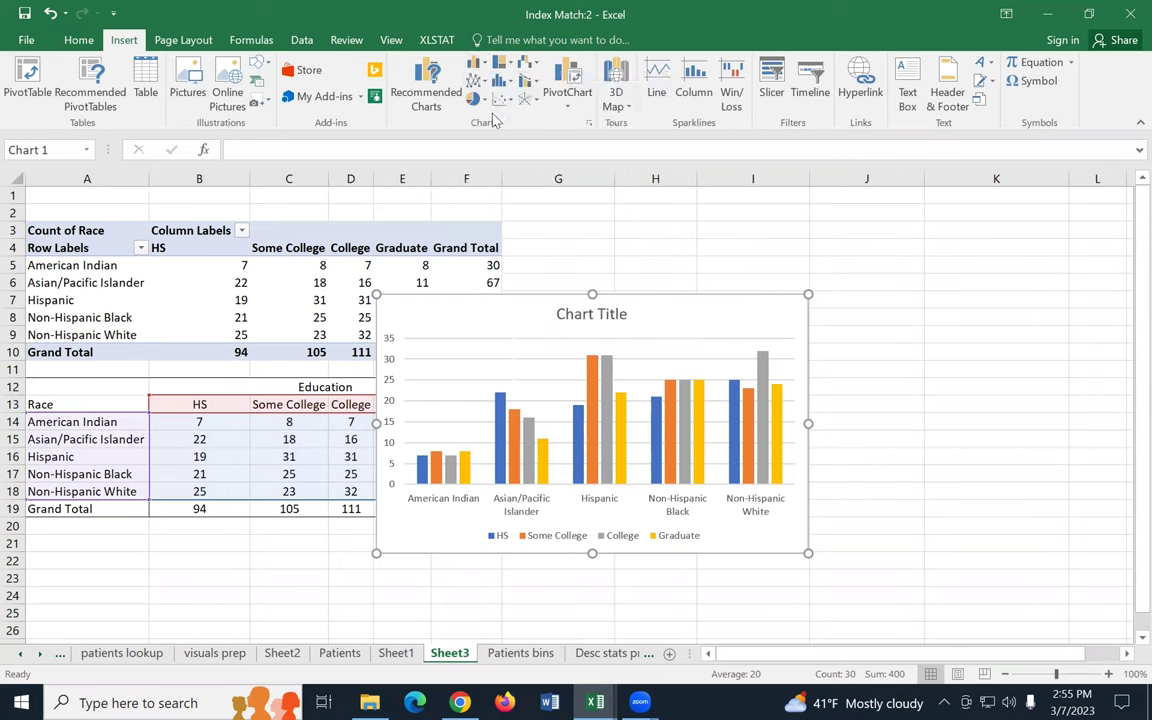
{"action": "left_click_drag", "start_coordinate": [669, 329], "coordinate": [746, 318]}
{"action": "left_click_drag", "start_coordinate": [801, 279], "coordinate": [838, 234]}
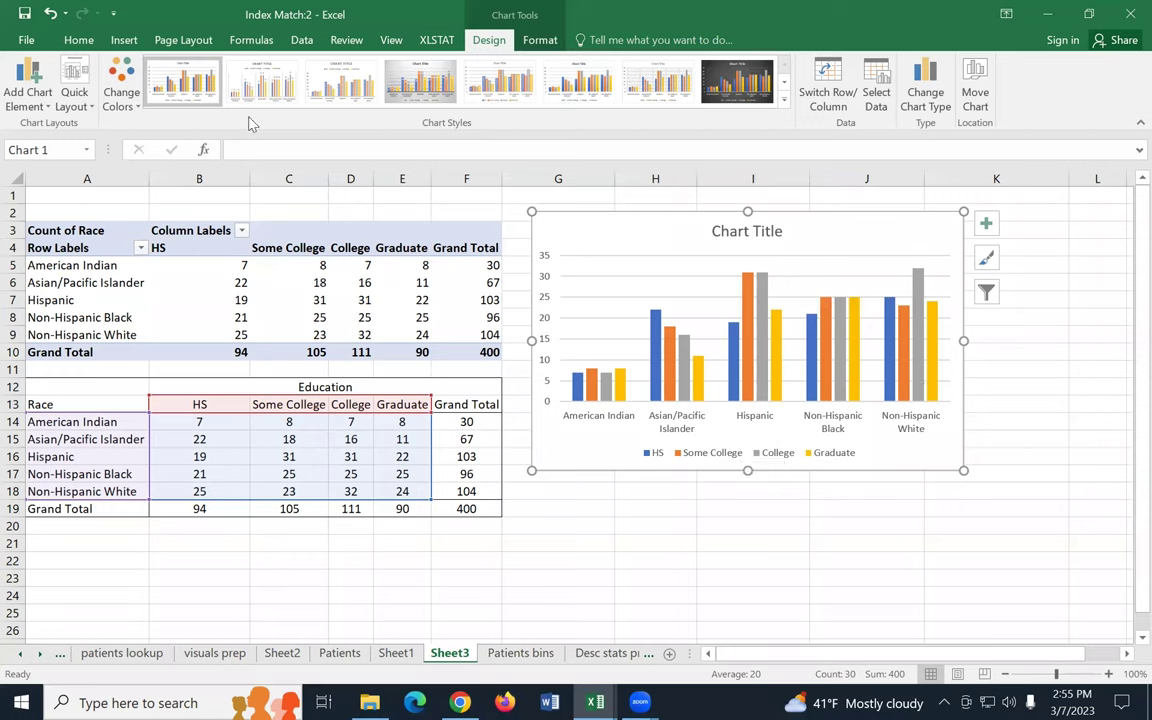
Step: Add Outside End data labels to the clustered column chart and deselect it
{"action": "left_click", "coordinate": [44, 103]}
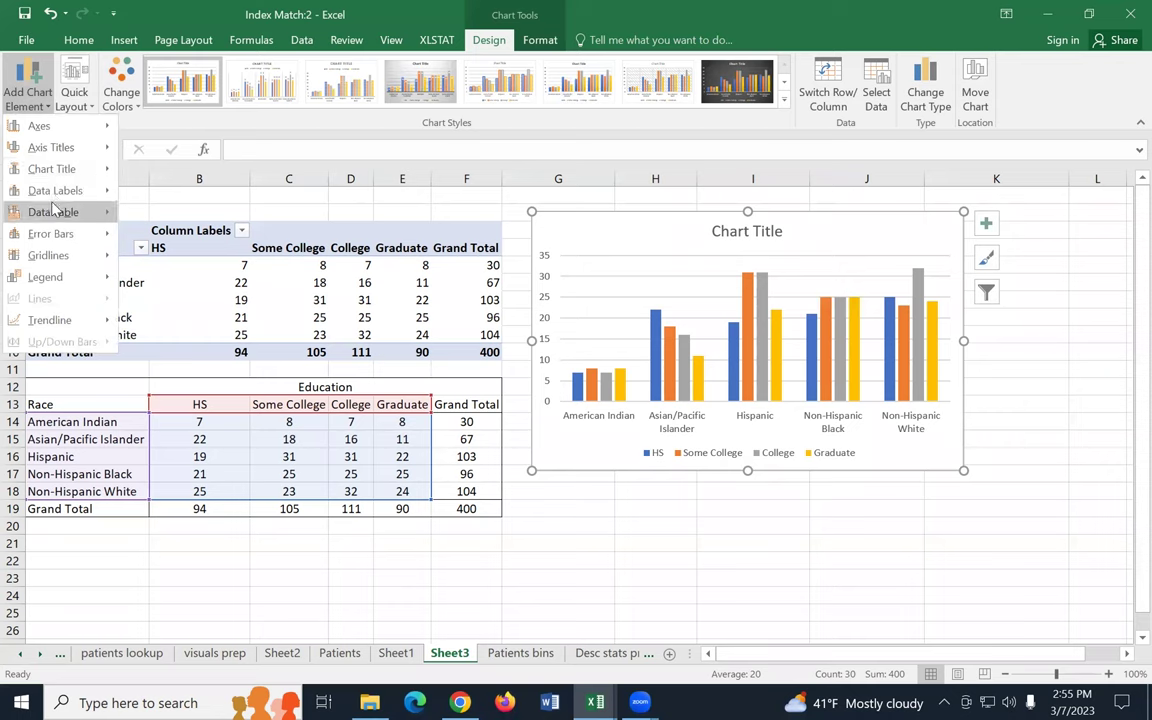
{"action": "mouse_move", "coordinate": [55, 189]}
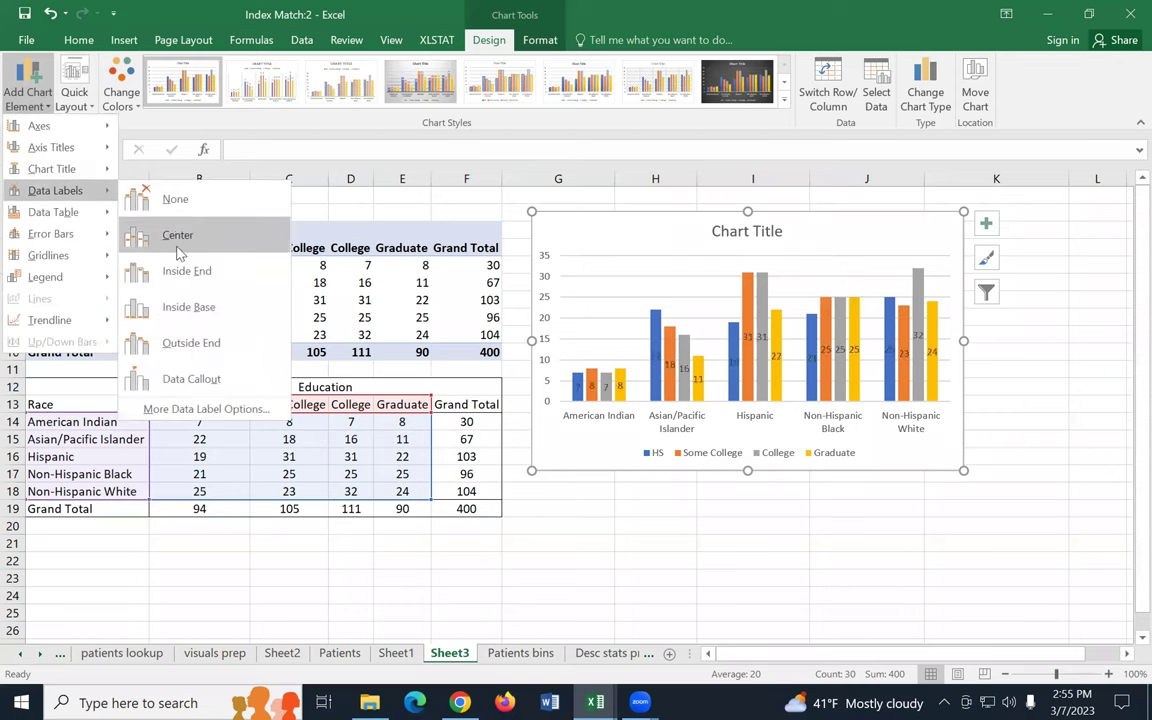
{"action": "left_click", "coordinate": [178, 342]}
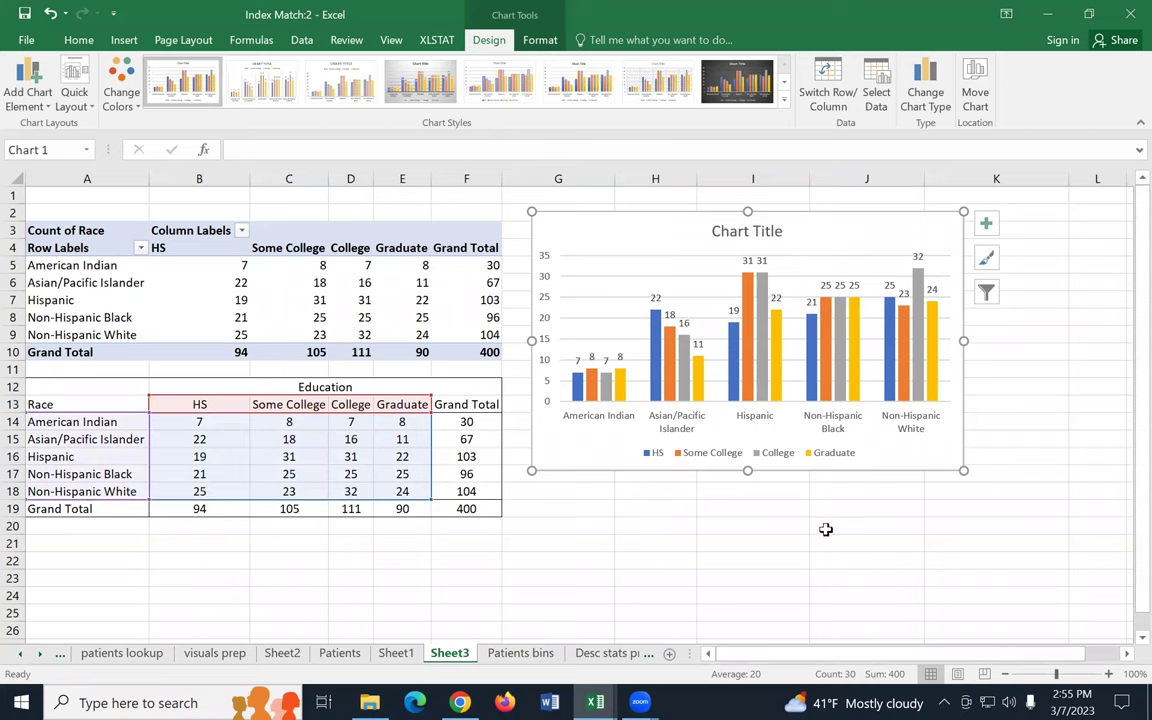
{"action": "left_click", "coordinate": [825, 529]}
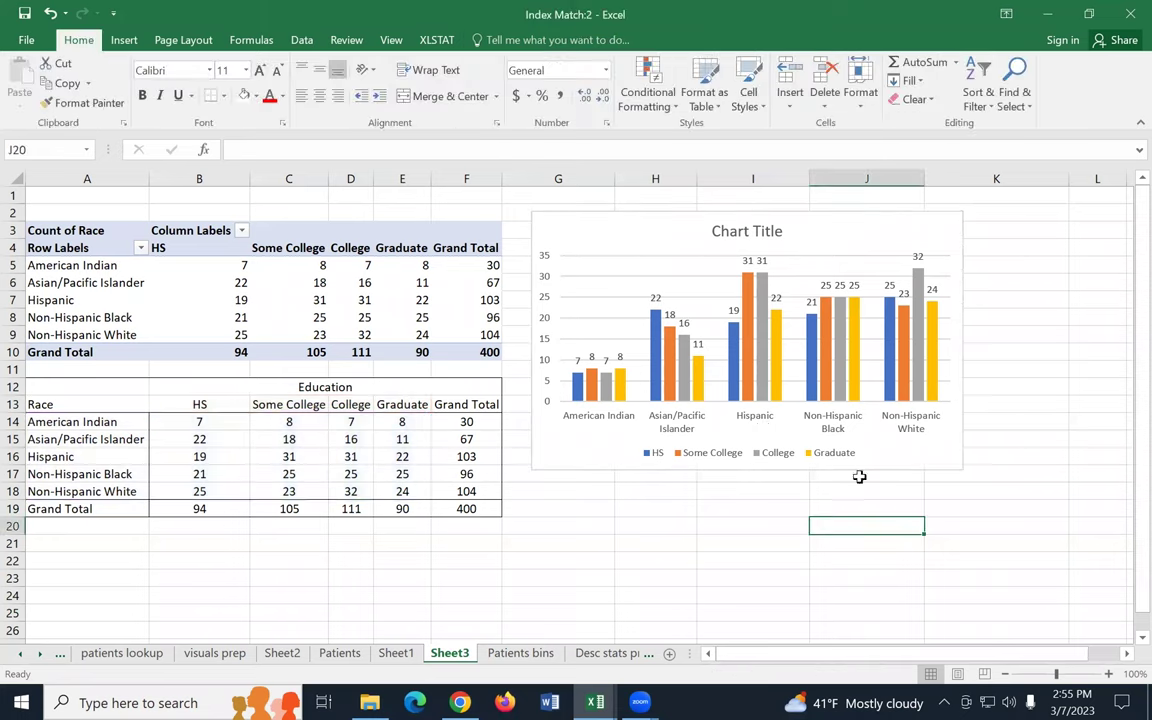
Step: Replace the clustered column chart's placeholder title with Education by Race
{"action": "left_click", "coordinate": [741, 236]}
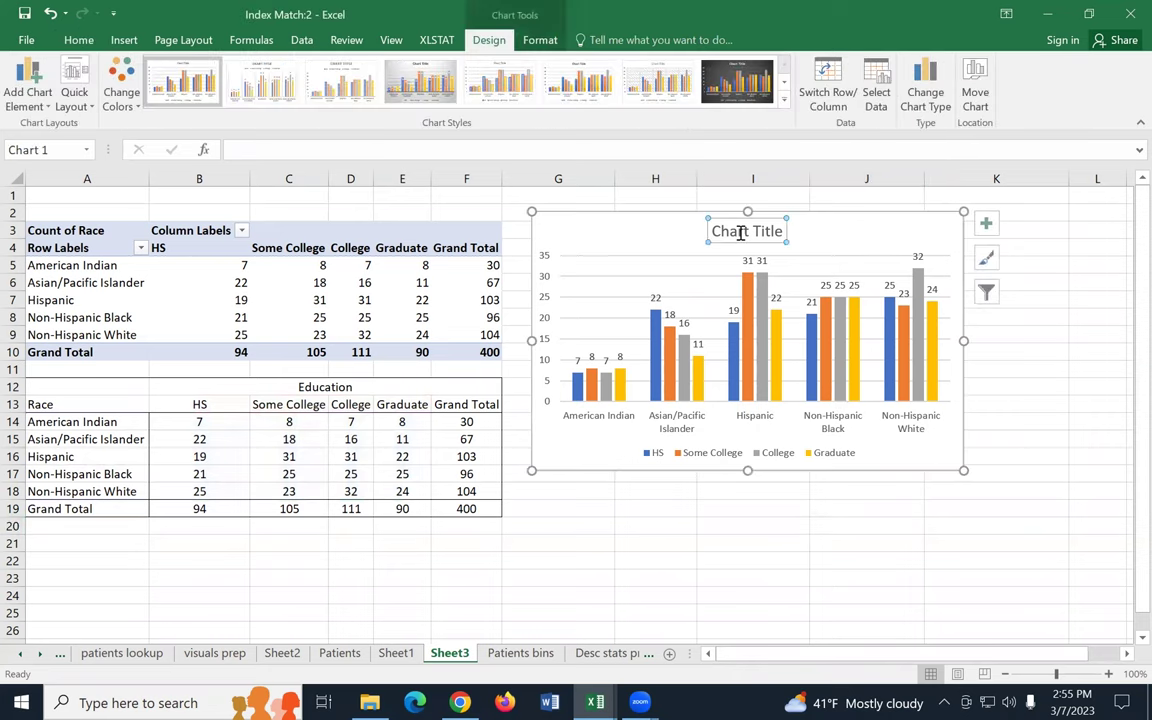
{"action": "left_click_drag", "start_coordinate": [712, 231], "coordinate": [783, 232]}
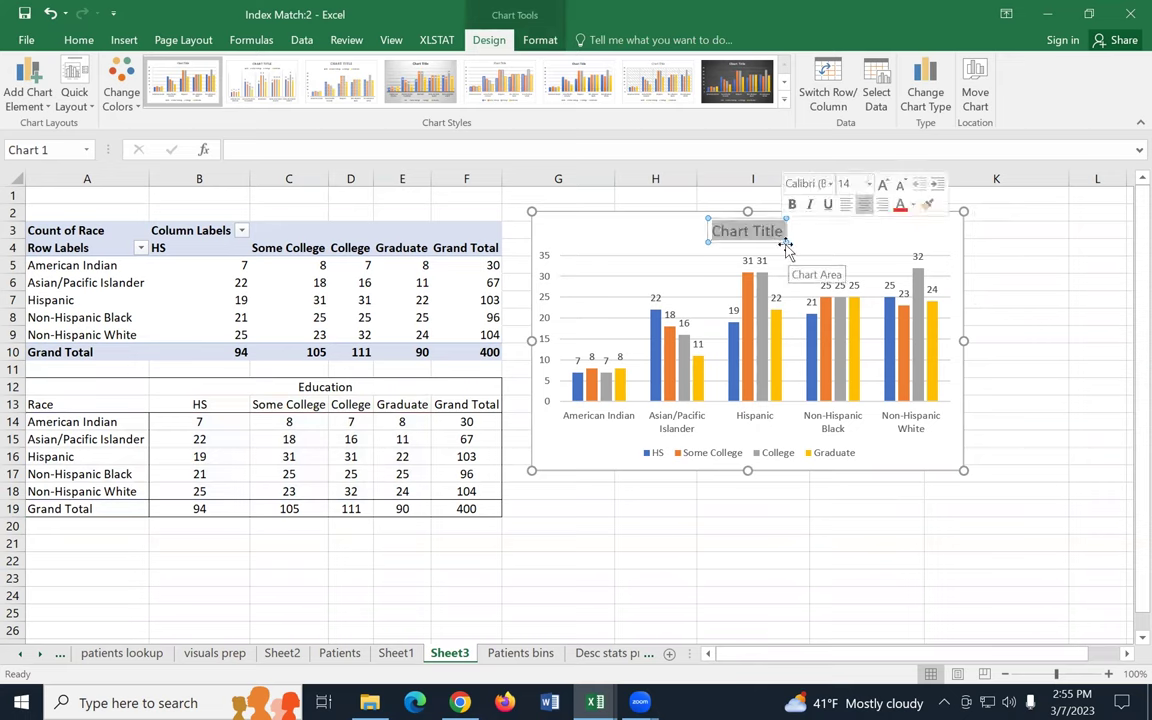
{"action": "type", "text": "E"}
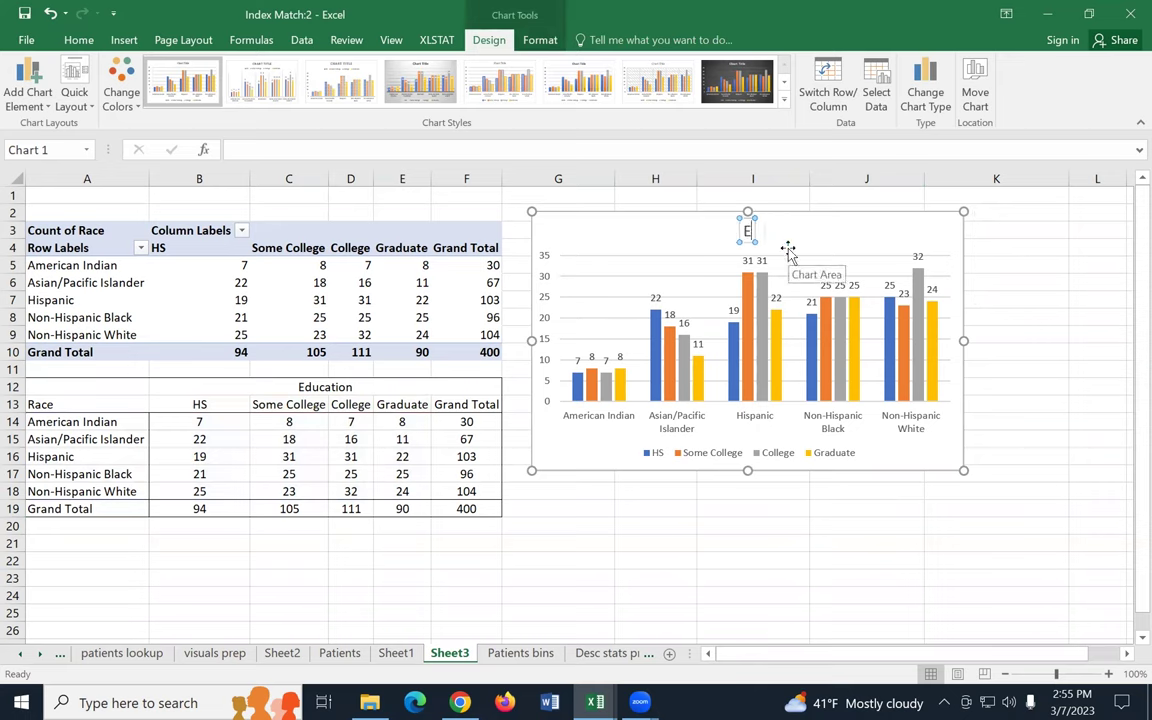
{"action": "type", "text": "ducation by"}
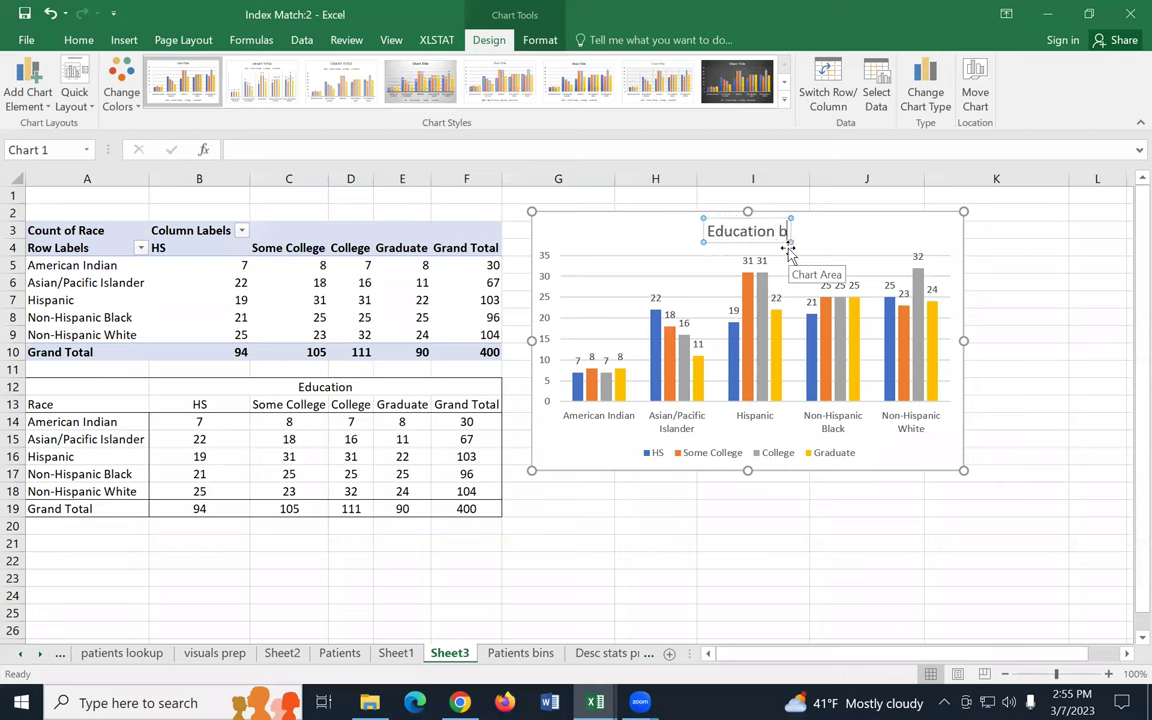
{"action": "type", "text": " Race"}
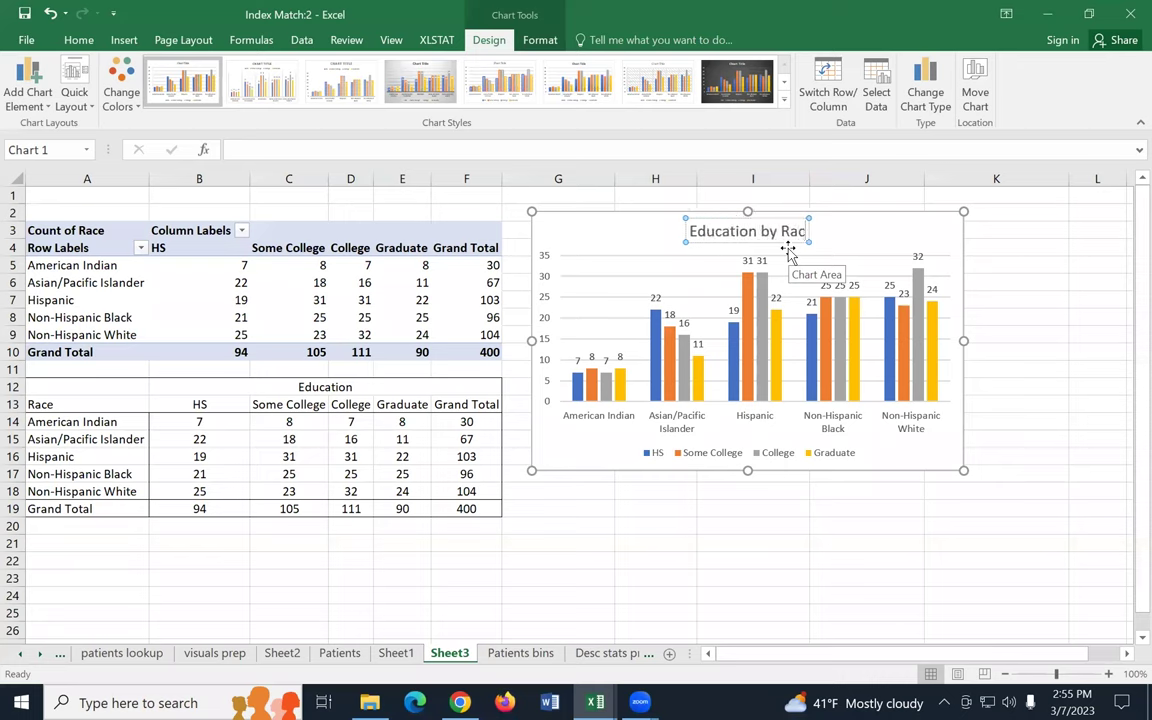
{"action": "left_click", "coordinate": [866, 231]}
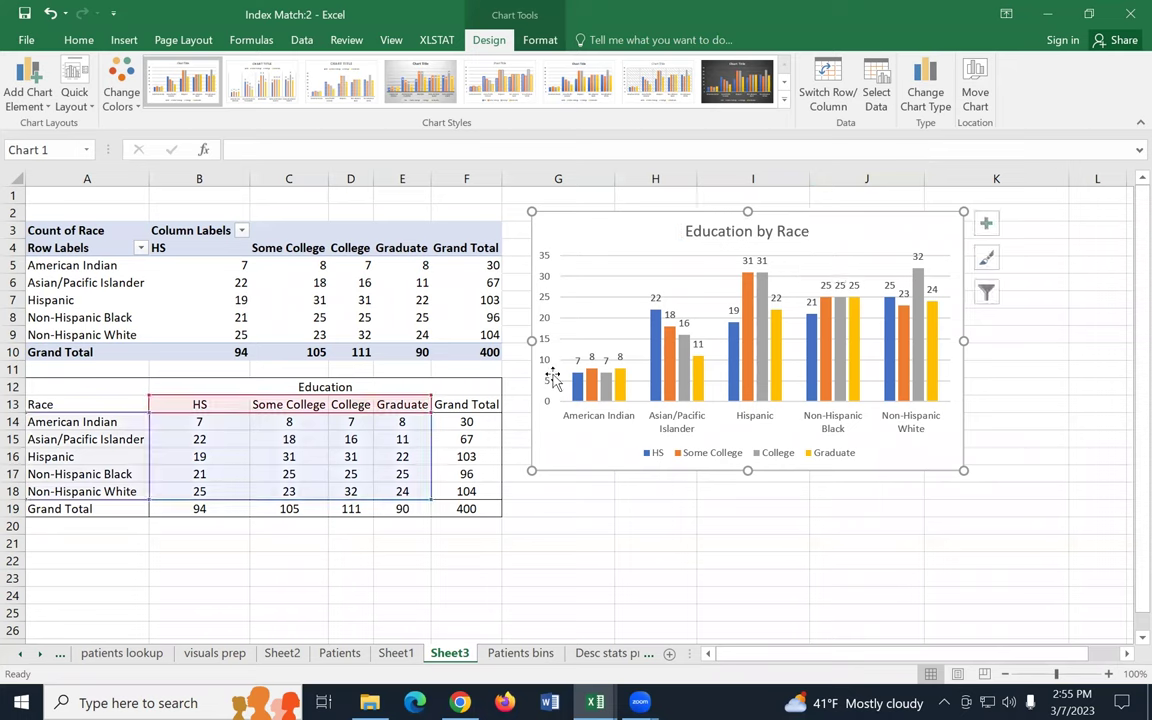
Step: Add a primary vertical axis title reading Frequency to the Education by Race chart and deselect the chart
{"action": "left_click", "coordinate": [991, 228]}
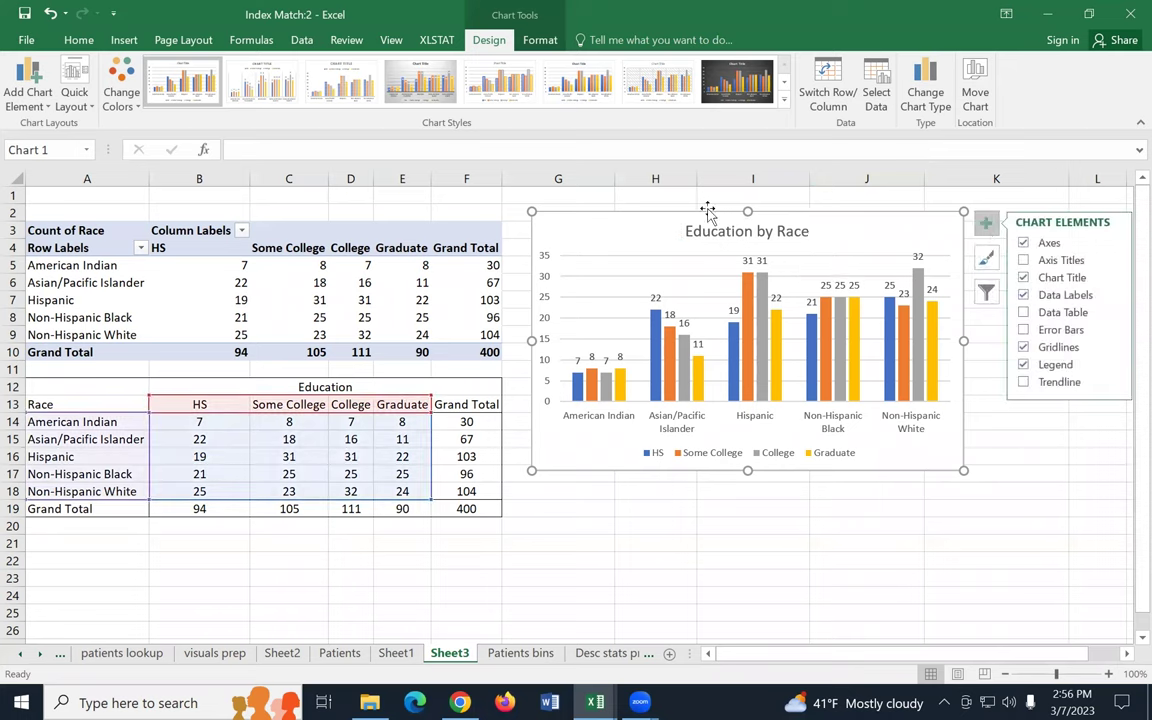
{"action": "left_click", "coordinate": [40, 78]}
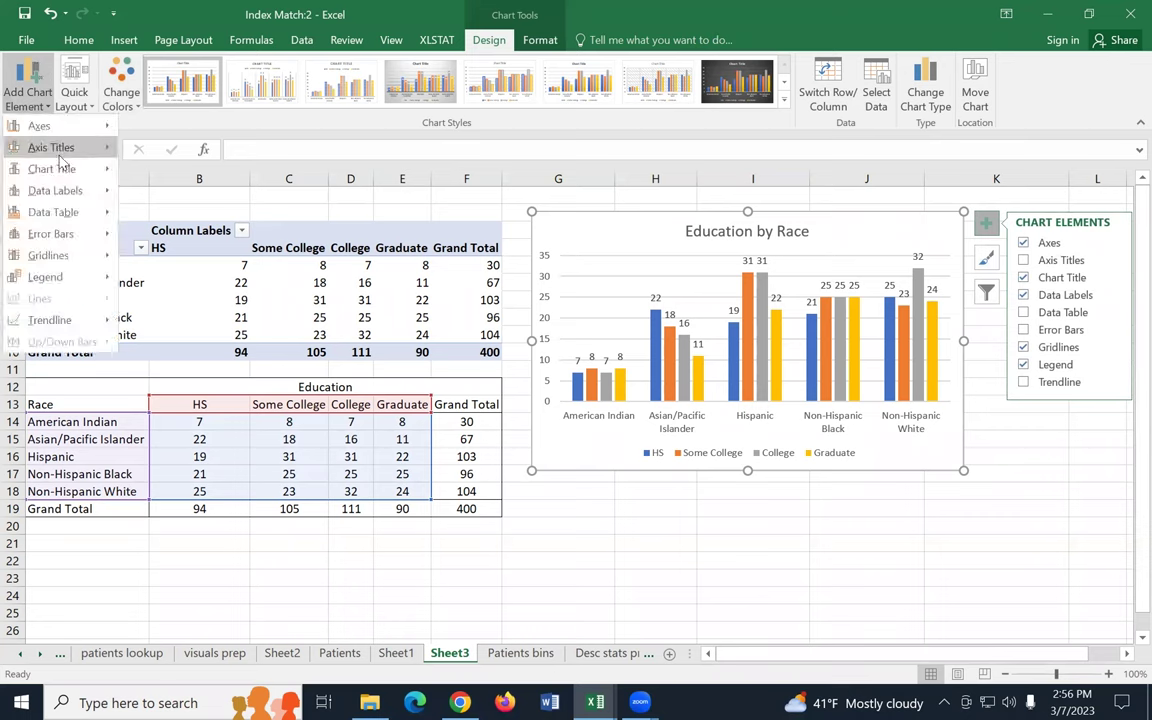
{"action": "mouse_move", "coordinate": [62, 155]}
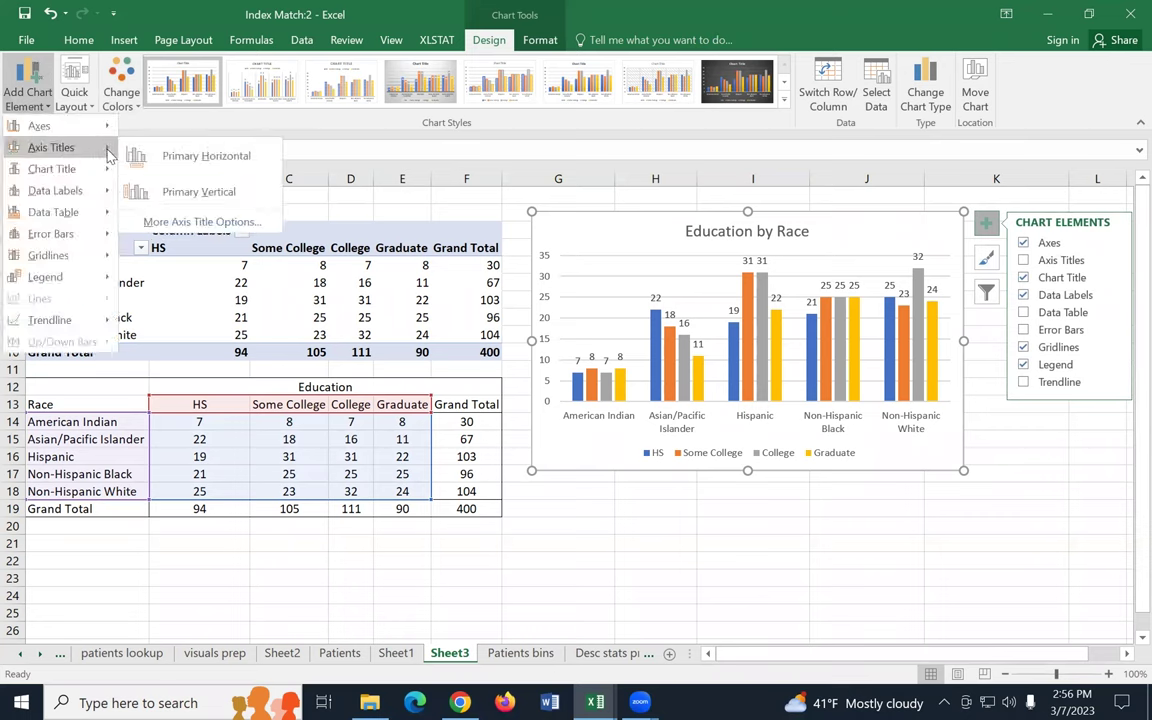
{"action": "left_click", "coordinate": [146, 190]}
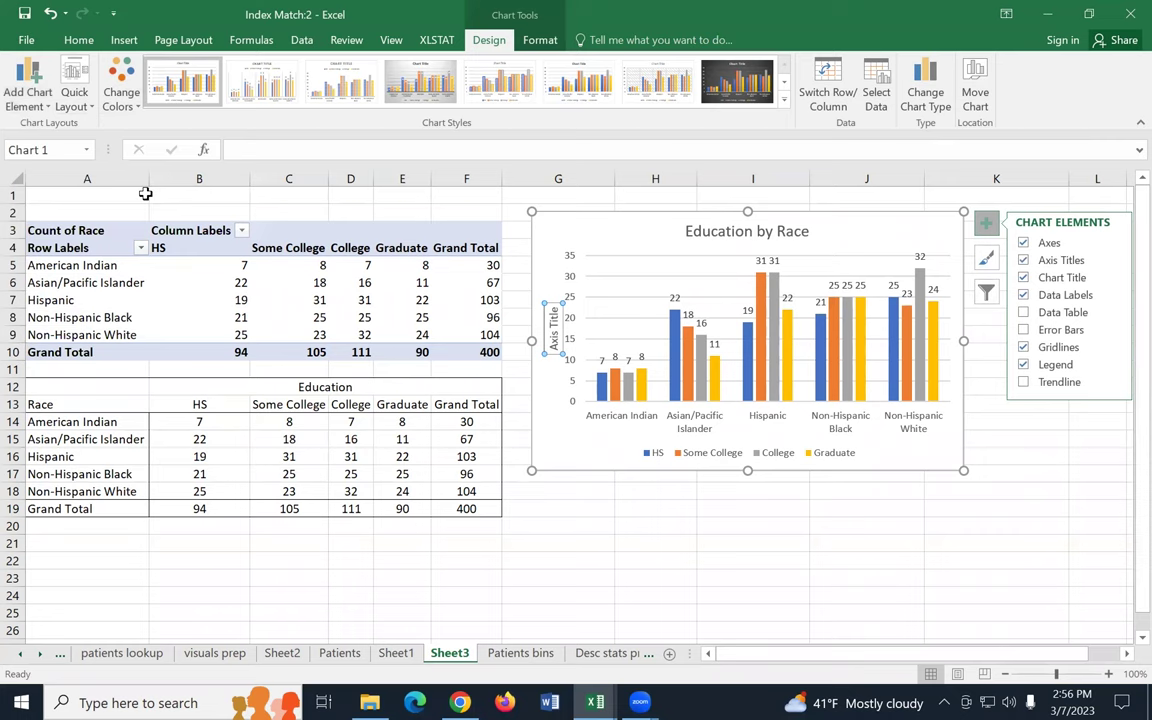
{"action": "type", "text": "fr"}
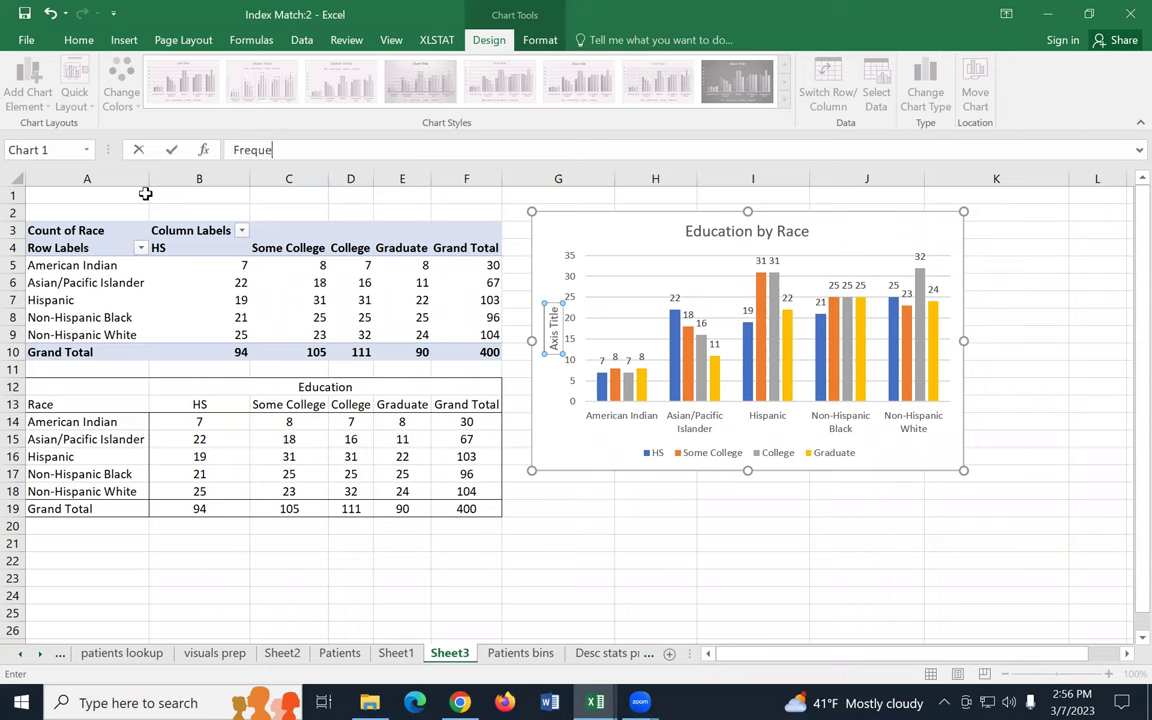
{"action": "key", "text": "Return"}
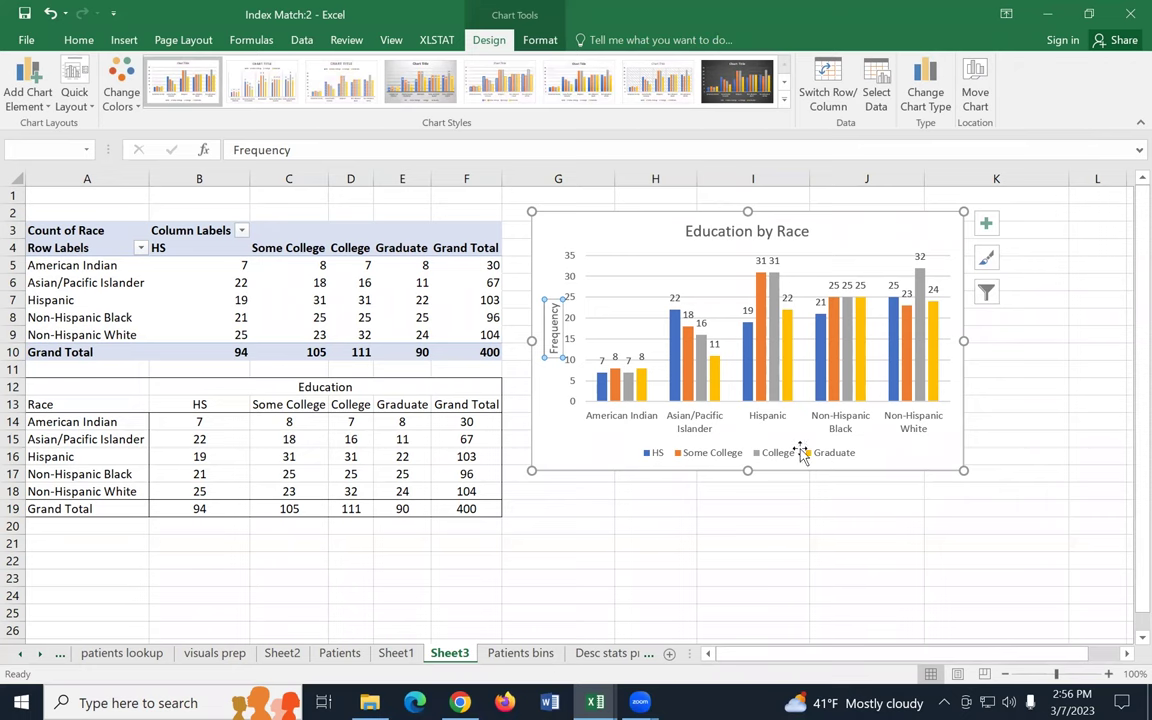
{"action": "left_click", "coordinate": [914, 497]}
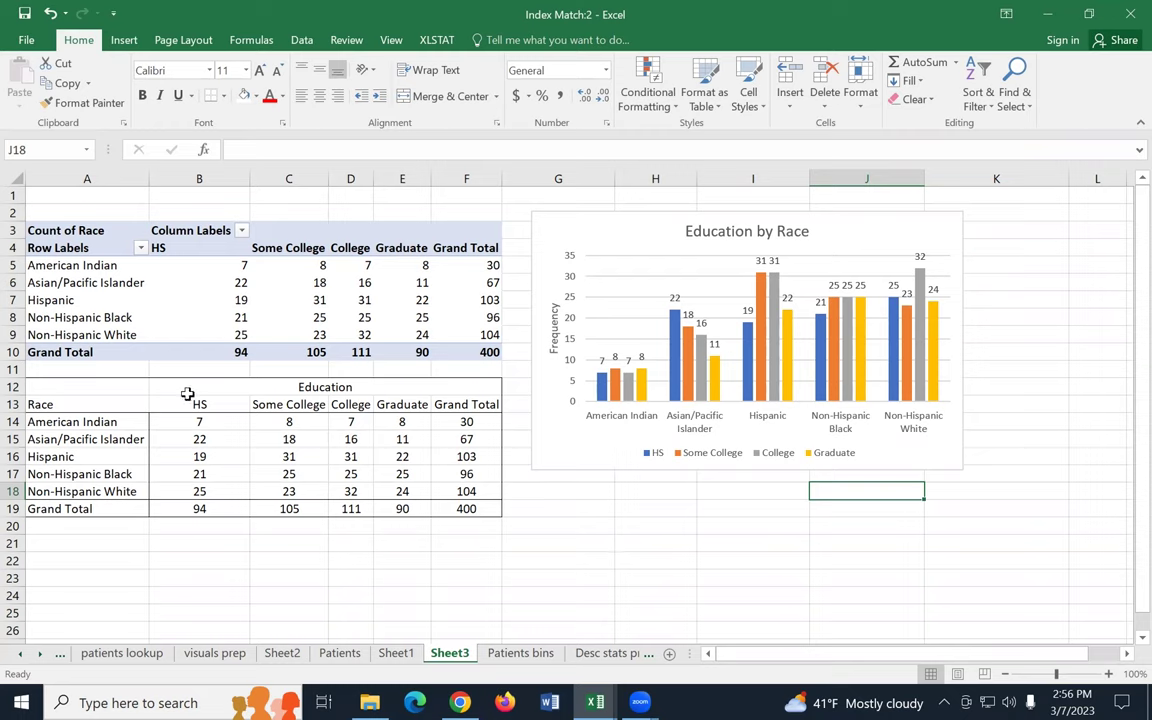
Step: Insert a 2-D stacked column chart from A13:E18 and move it over the lower part of the Education by Race chart
{"action": "left_click", "coordinate": [71, 405]}
{"action": "left_click_drag", "start_coordinate": [71, 405], "coordinate": [378, 486]}
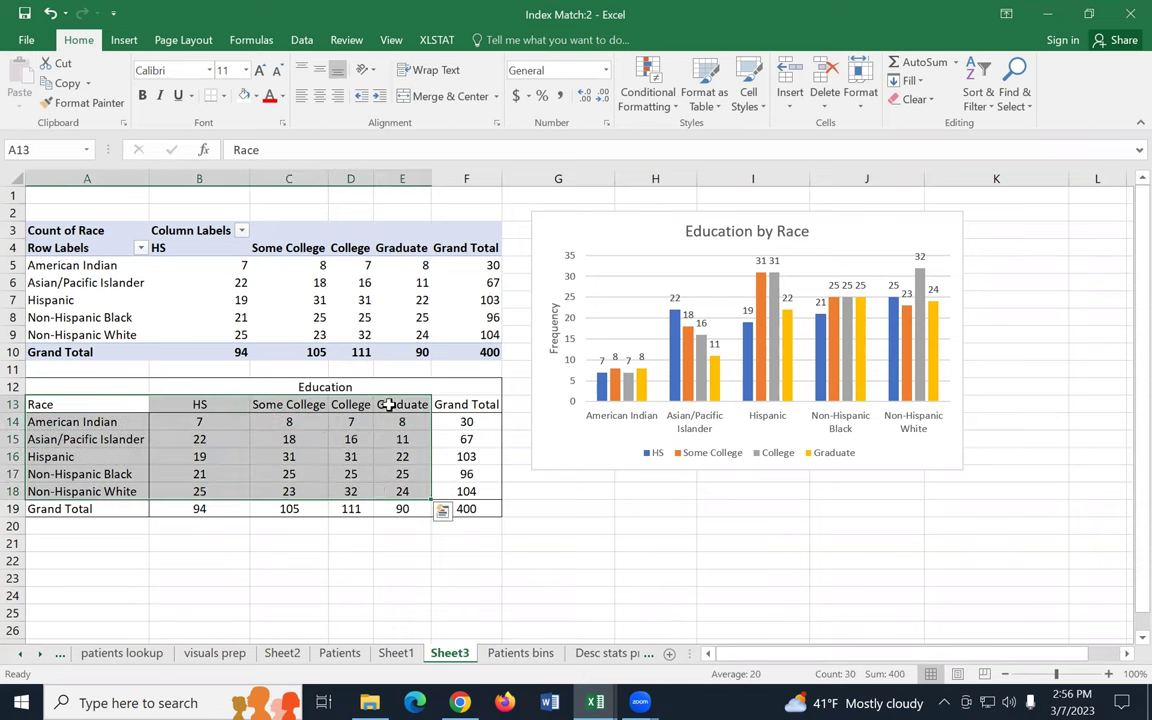
{"action": "left_click", "coordinate": [138, 39]}
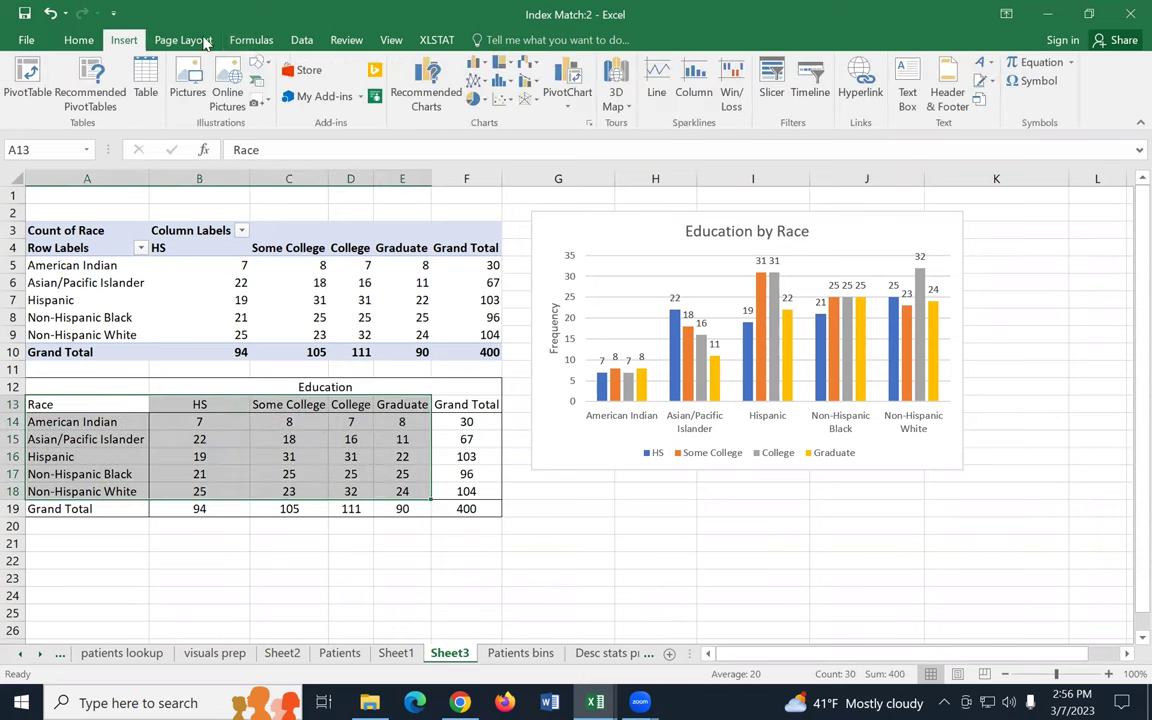
{"action": "left_click", "coordinate": [477, 64]}
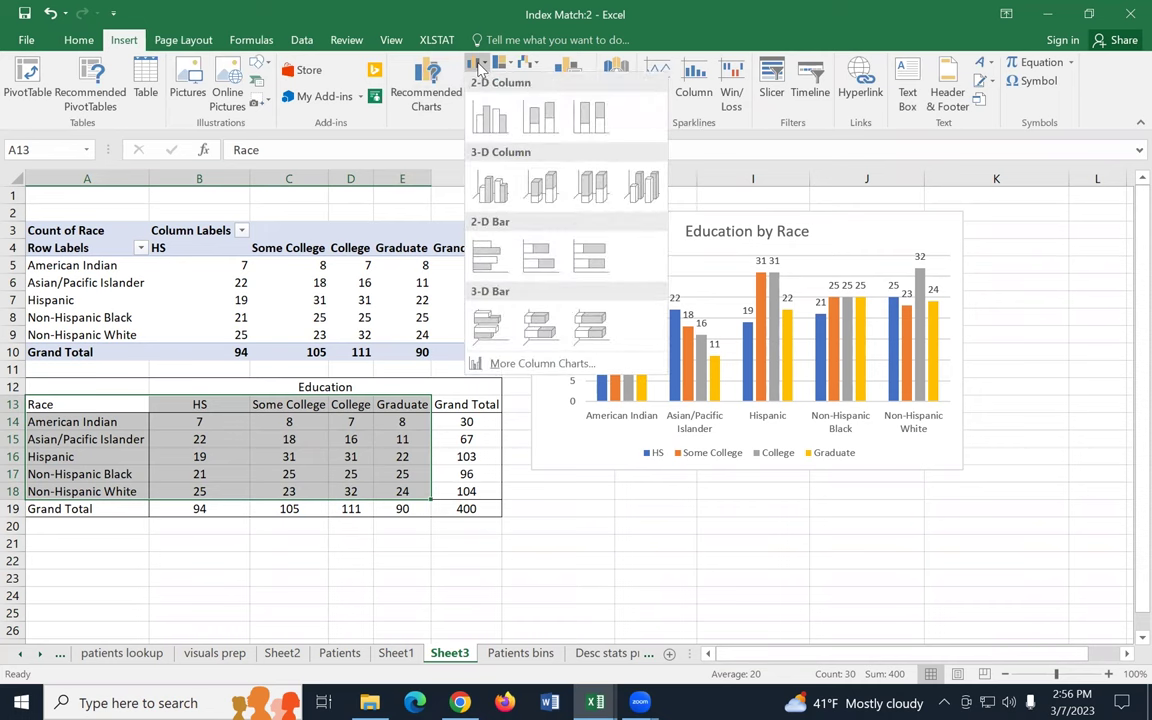
{"action": "left_click", "coordinate": [537, 116]}
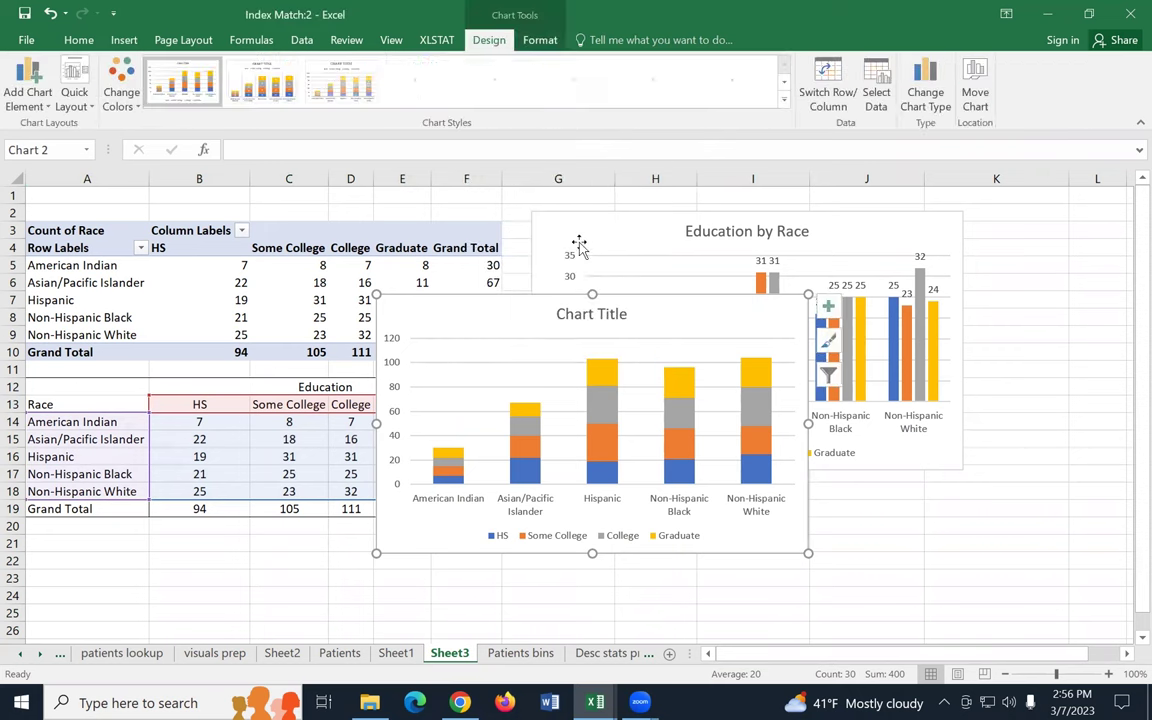
{"action": "left_click_drag", "start_coordinate": [663, 321], "coordinate": [806, 402]}
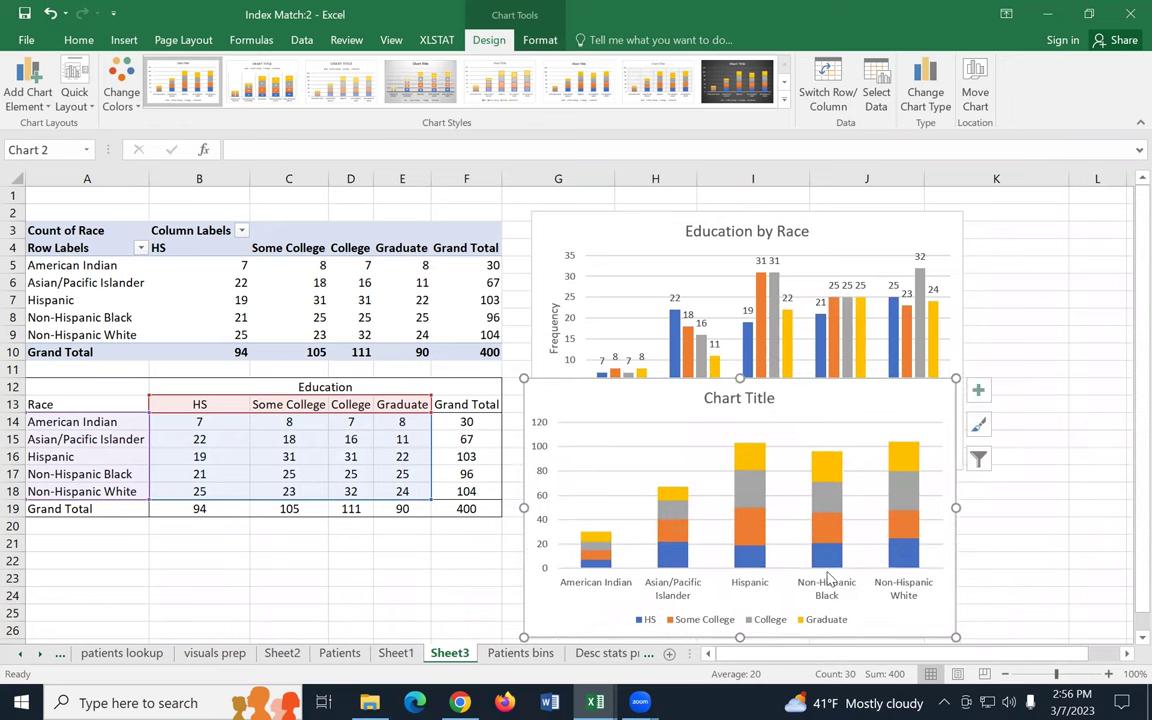
Step: Add data labels to the stacked column chart, then move it beside the Education by Race chart and shrink it
{"action": "left_click", "coordinate": [978, 390]}
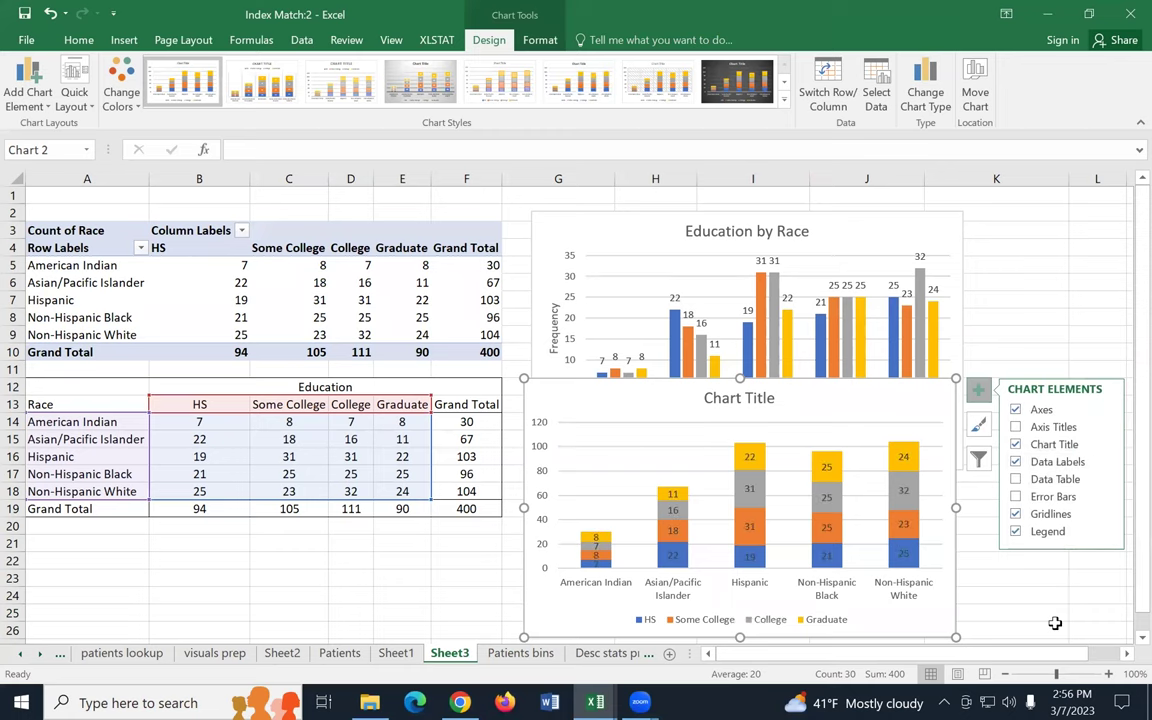
{"action": "scroll", "coordinate": [1050, 666], "scroll_direction": "right", "scroll_amount": 1}
{"action": "left_click_drag", "start_coordinate": [776, 404], "coordinate": [1096, 222]}
{"action": "left_click_drag", "start_coordinate": [732, 463], "coordinate": [829, 410]}
Step: Reduce the Education by Race chart and enlarge the stacked chart so both sit side by side at similar heights
{"action": "left_click", "coordinate": [822, 445]}
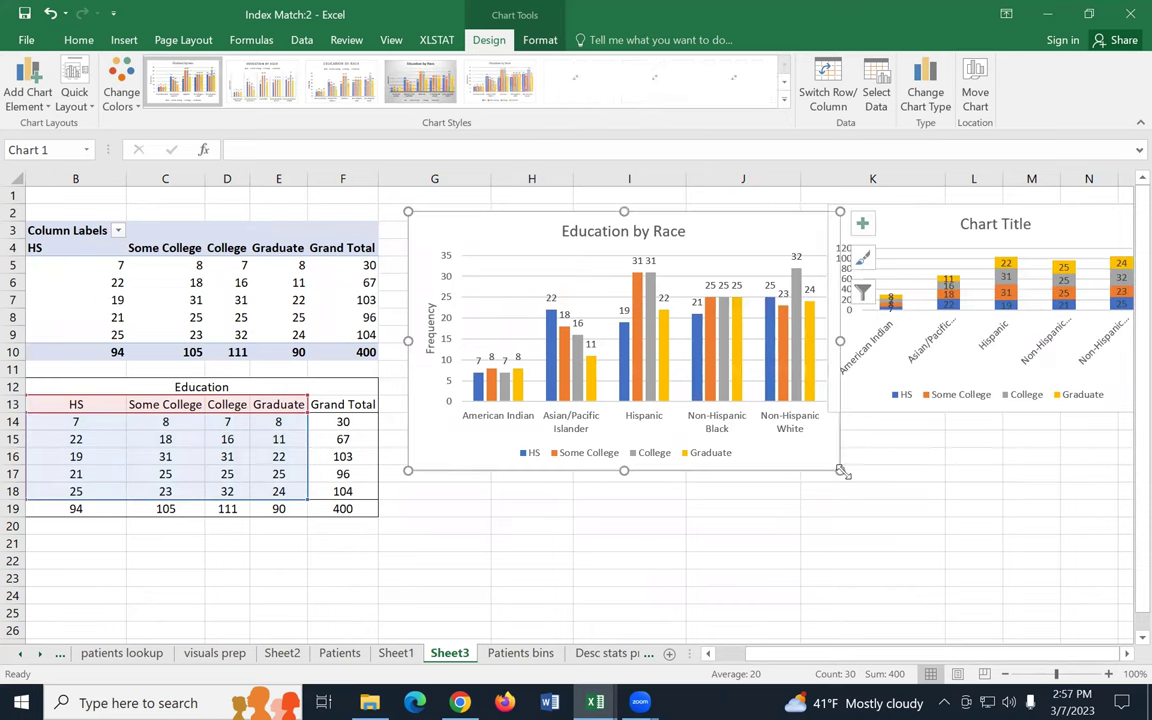
{"action": "left_click_drag", "start_coordinate": [840, 470], "coordinate": [772, 458]}
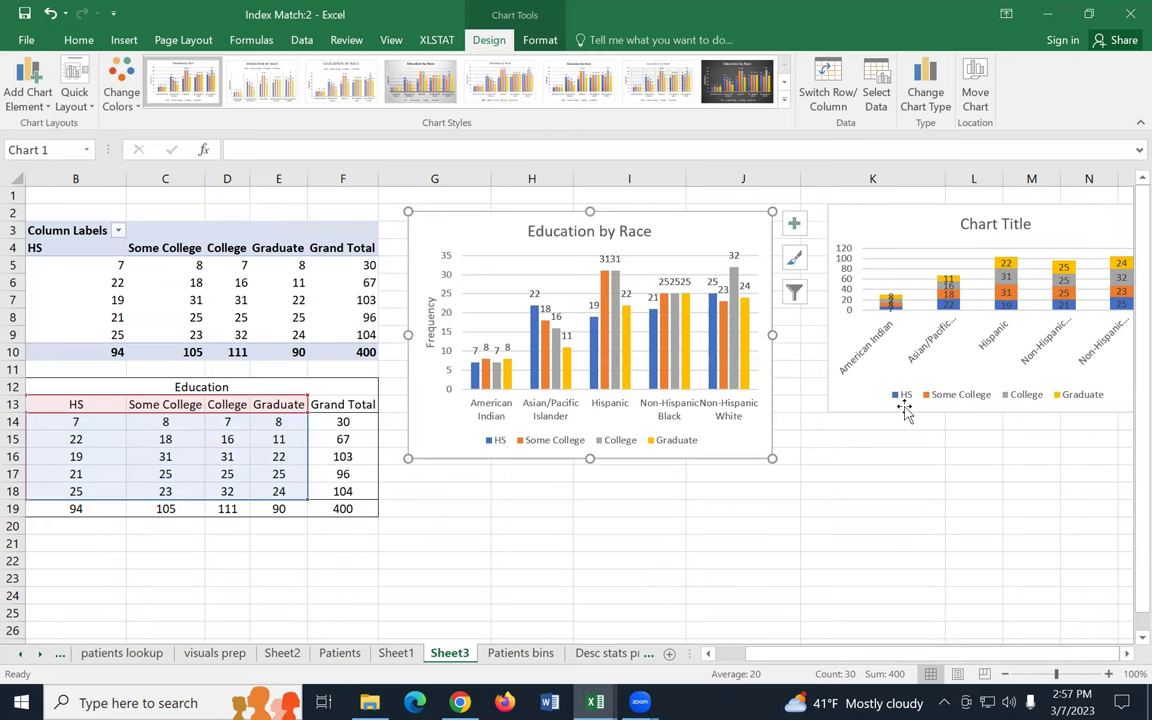
{"action": "left_click", "coordinate": [835, 411]}
{"action": "left_click_drag", "start_coordinate": [823, 419], "coordinate": [787, 454]}
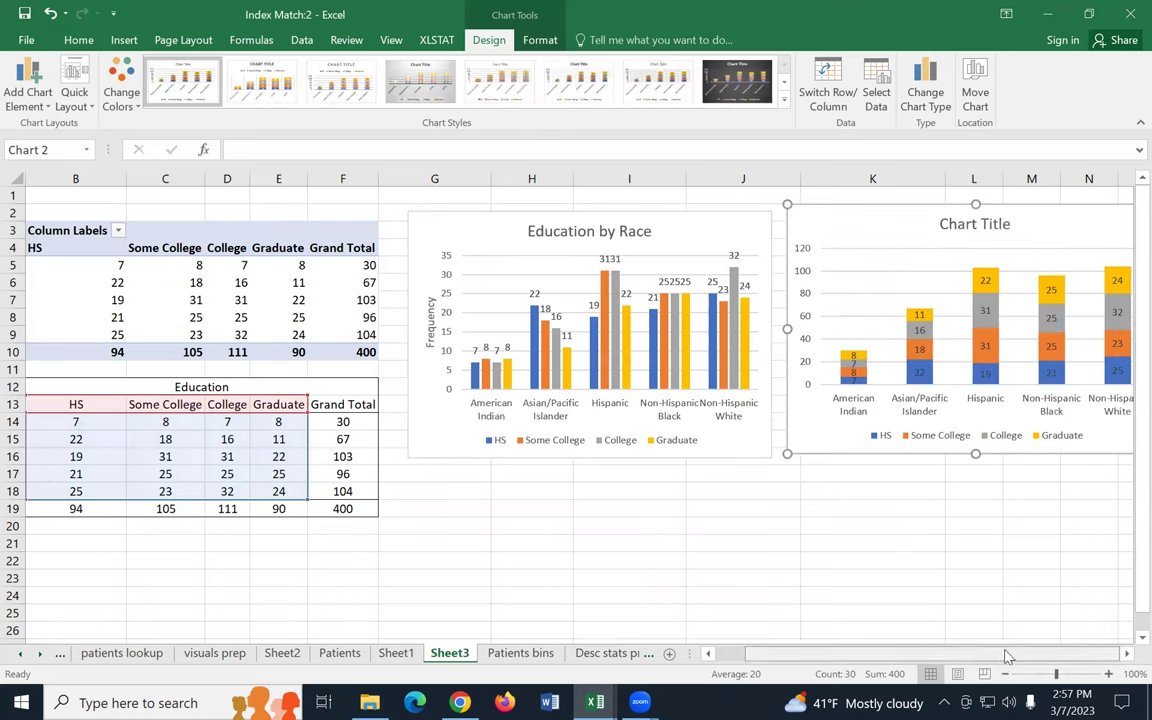
Step: Insert a 100% stacked column chart from A13:E18 and move it below the Education by Race chart
{"action": "left_click", "coordinate": [1126, 654]}
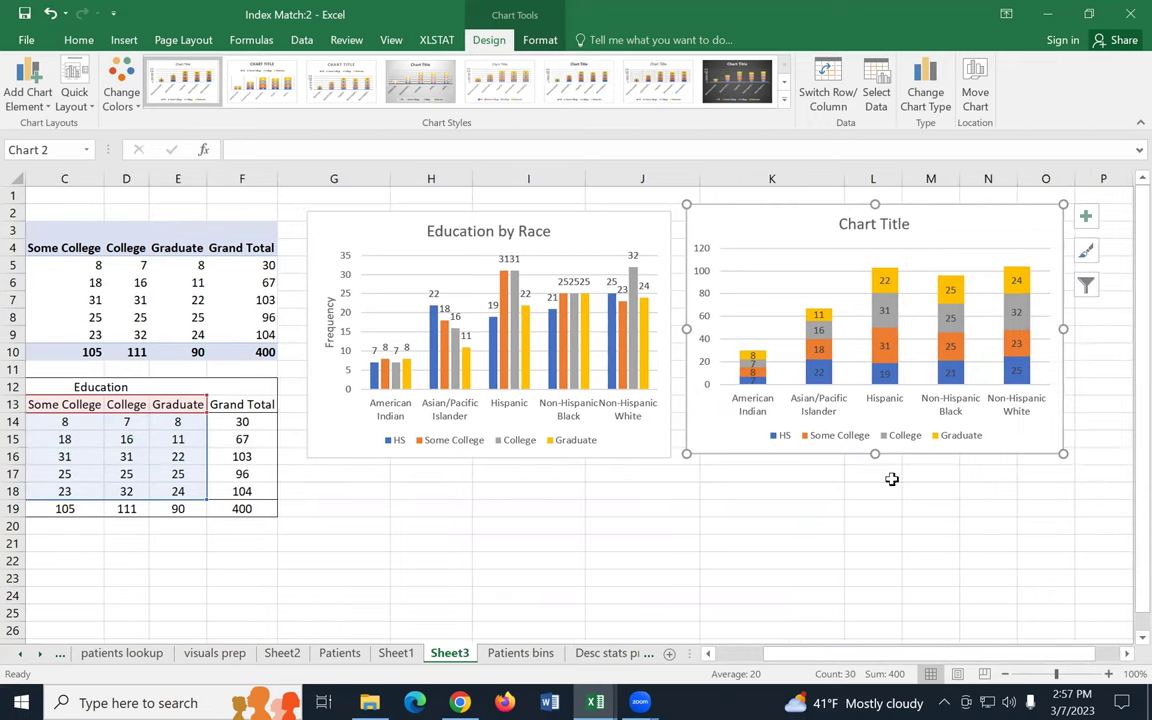
{"action": "left_click", "coordinate": [659, 494]}
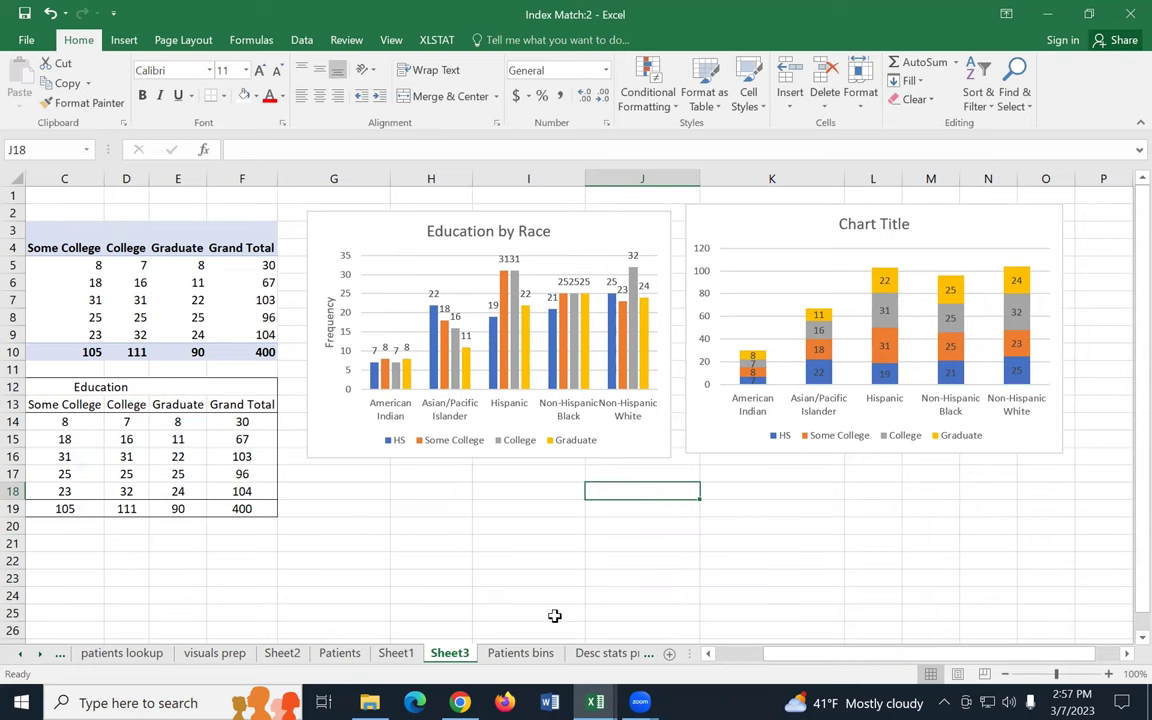
{"action": "scroll", "coordinate": [779, 658], "scroll_direction": "left", "scroll_amount": 3}
{"action": "left_click_drag", "start_coordinate": [785, 662], "coordinate": [835, 656]}
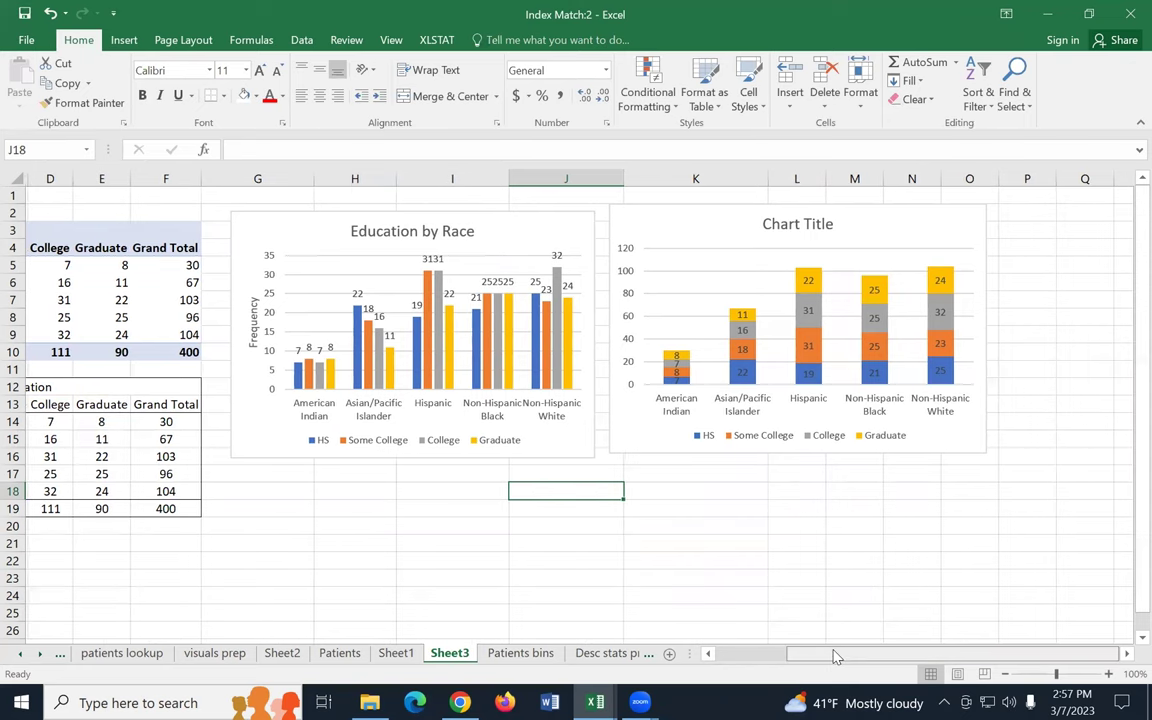
{"action": "scroll", "coordinate": [835, 656], "scroll_direction": "left", "scroll_amount": 3}
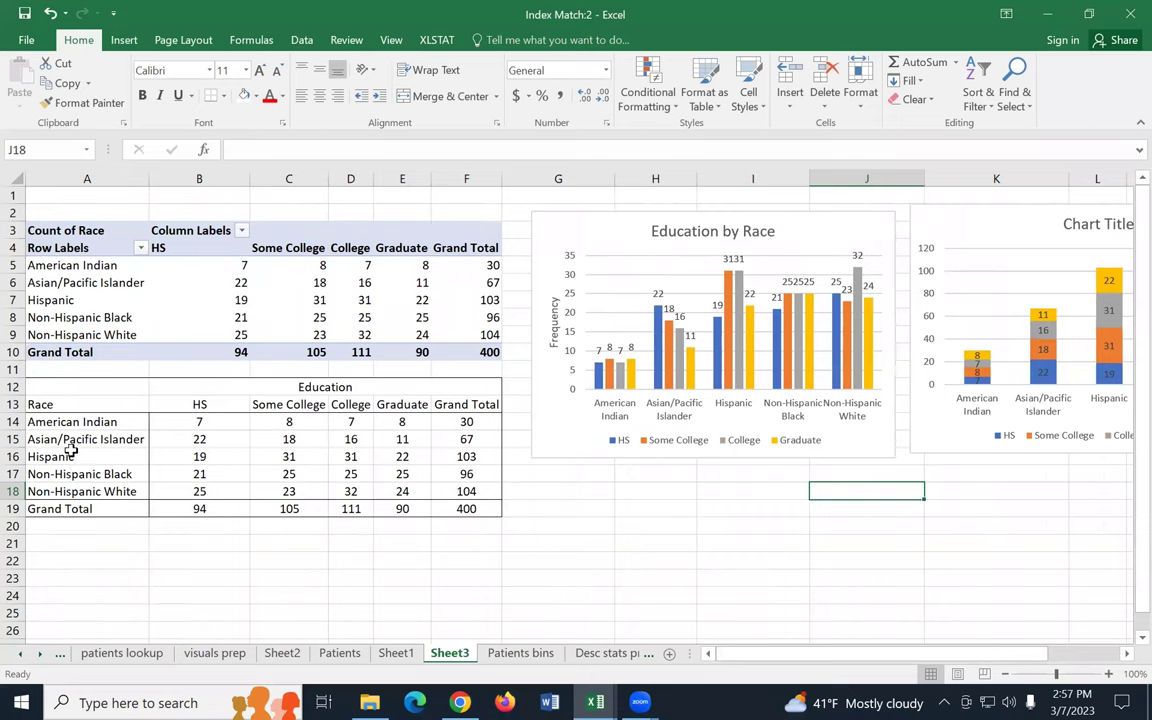
{"action": "left_click_drag", "start_coordinate": [67, 404], "coordinate": [391, 484]}
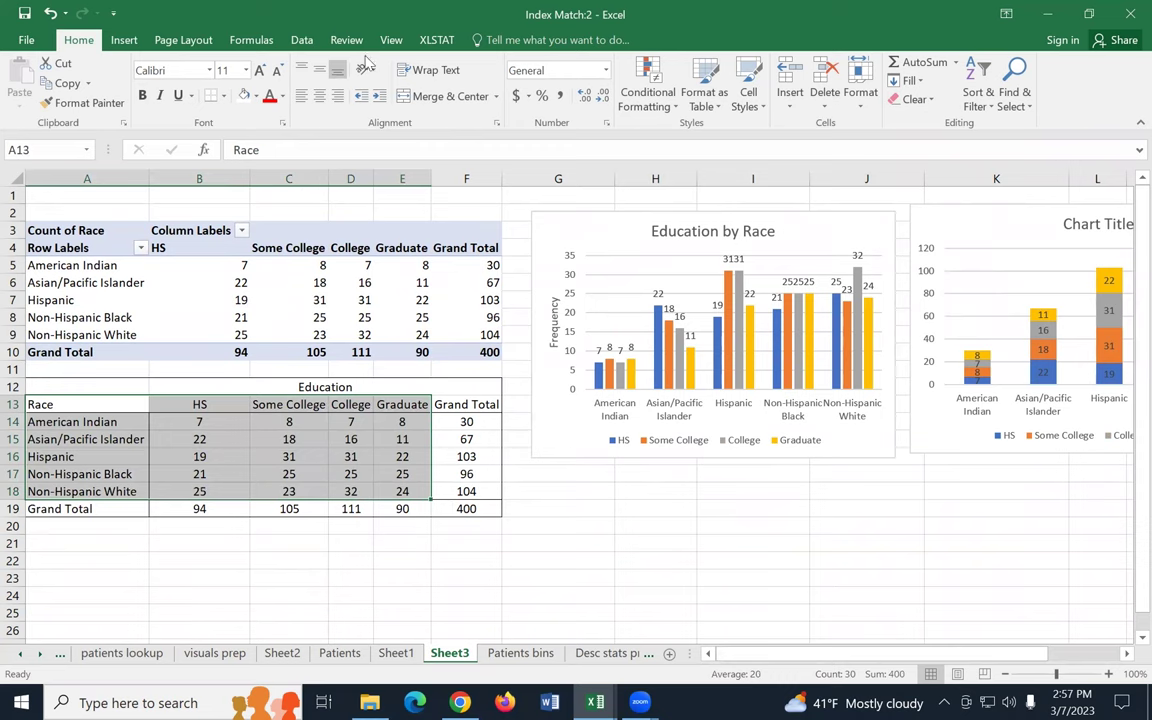
{"action": "left_click", "coordinate": [124, 40]}
{"action": "left_click", "coordinate": [476, 63]}
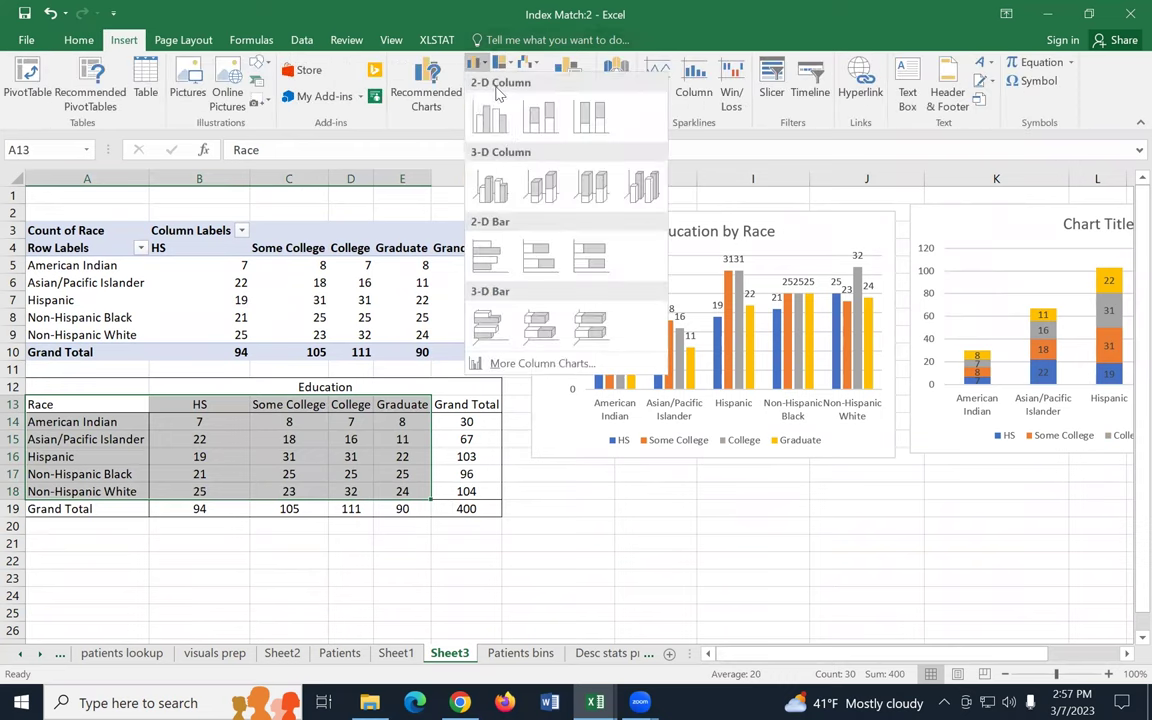
{"action": "left_click", "coordinate": [590, 116]}
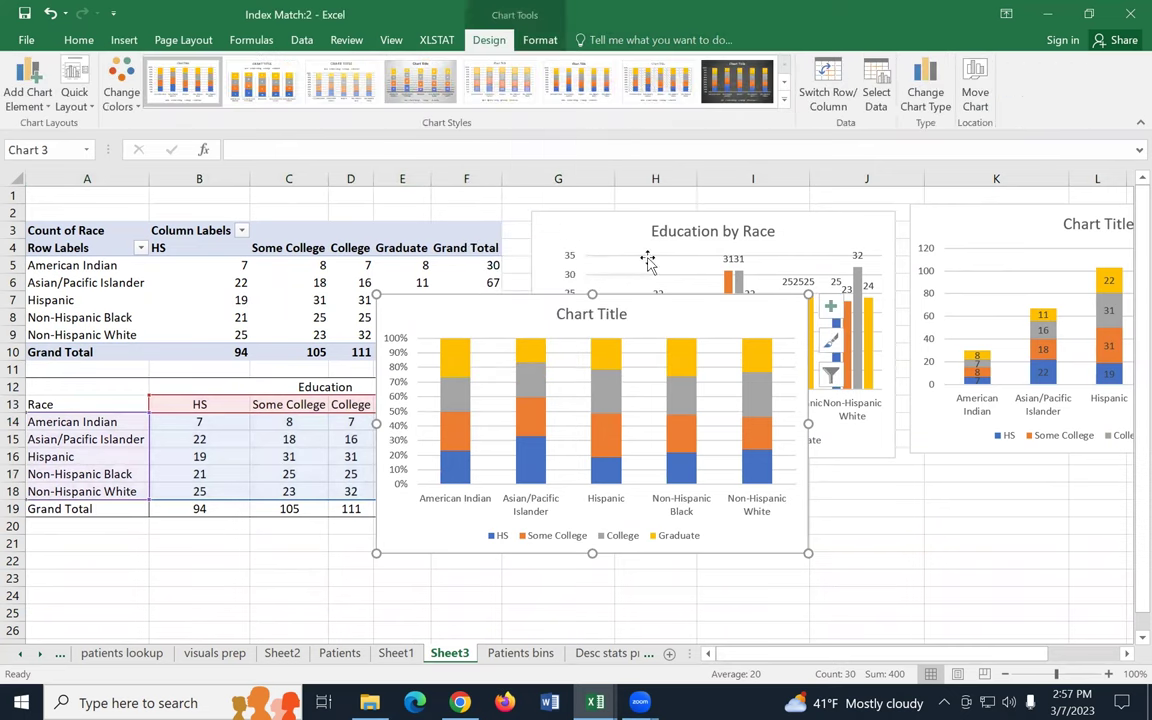
{"action": "left_click_drag", "start_coordinate": [671, 314], "coordinate": [823, 452]}
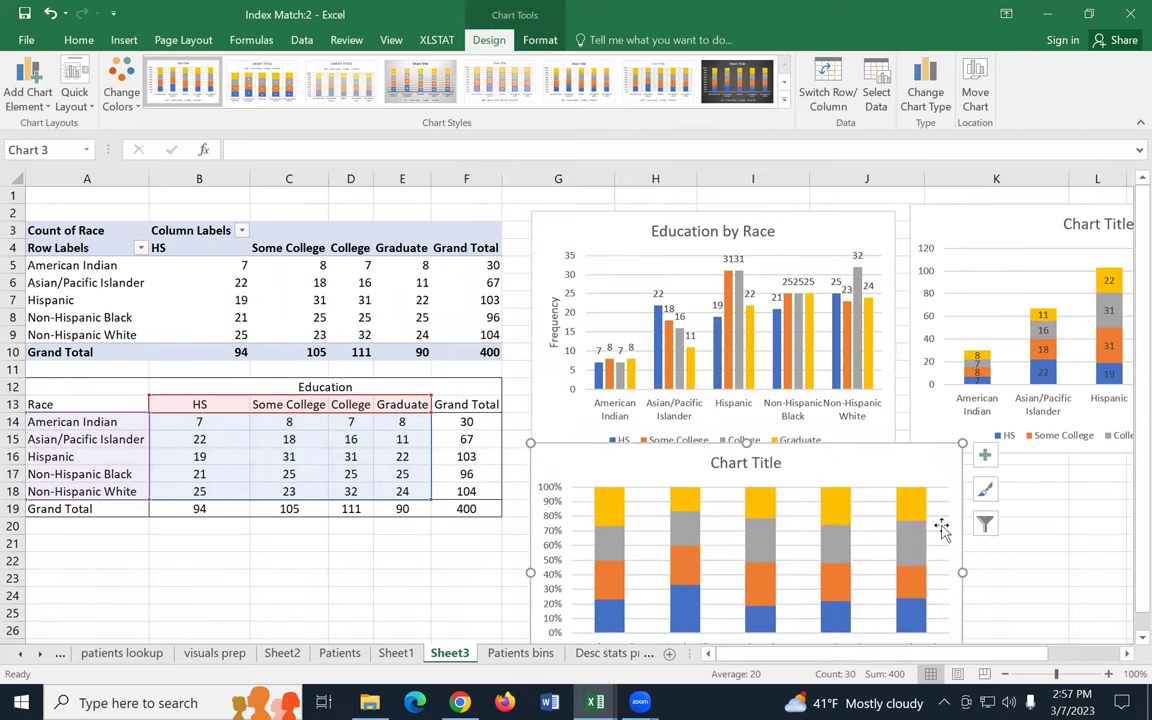
Step: Add data labels to the 100% stacked column chart, move it clear of the Education by Race chart and deselect it
{"action": "scroll", "coordinate": [1127, 490], "scroll_direction": "down", "scroll_amount": 1}
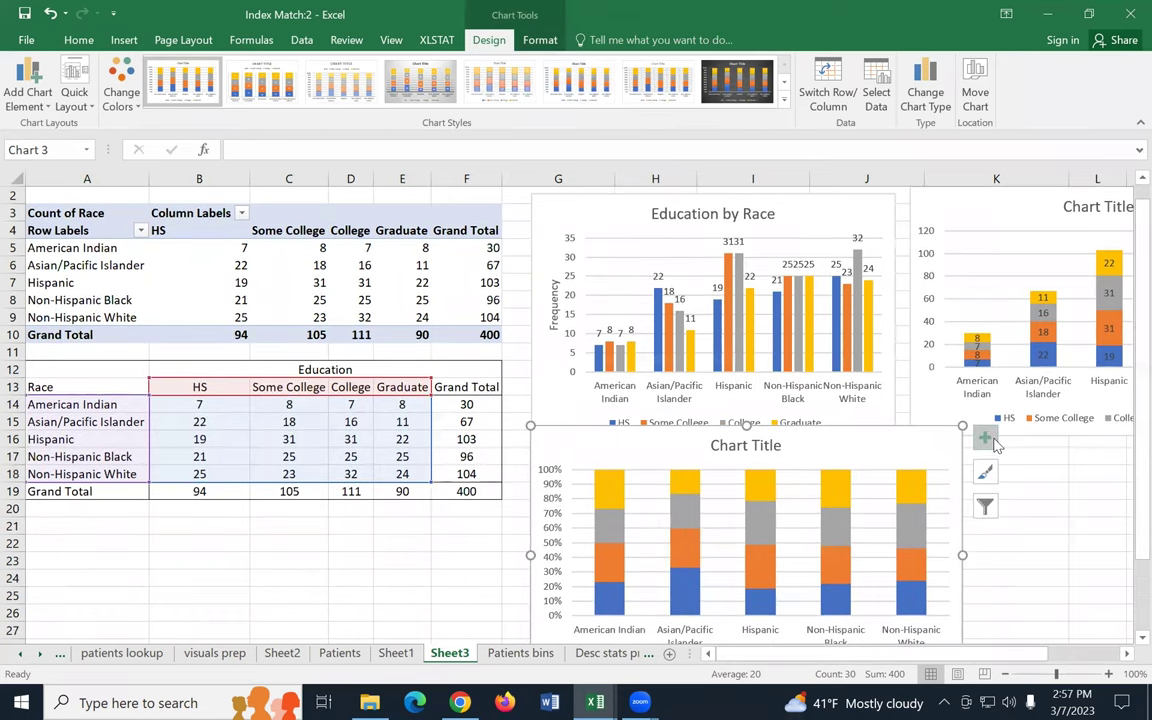
{"action": "left_click", "coordinate": [985, 437]}
{"action": "left_click", "coordinate": [1023, 509]}
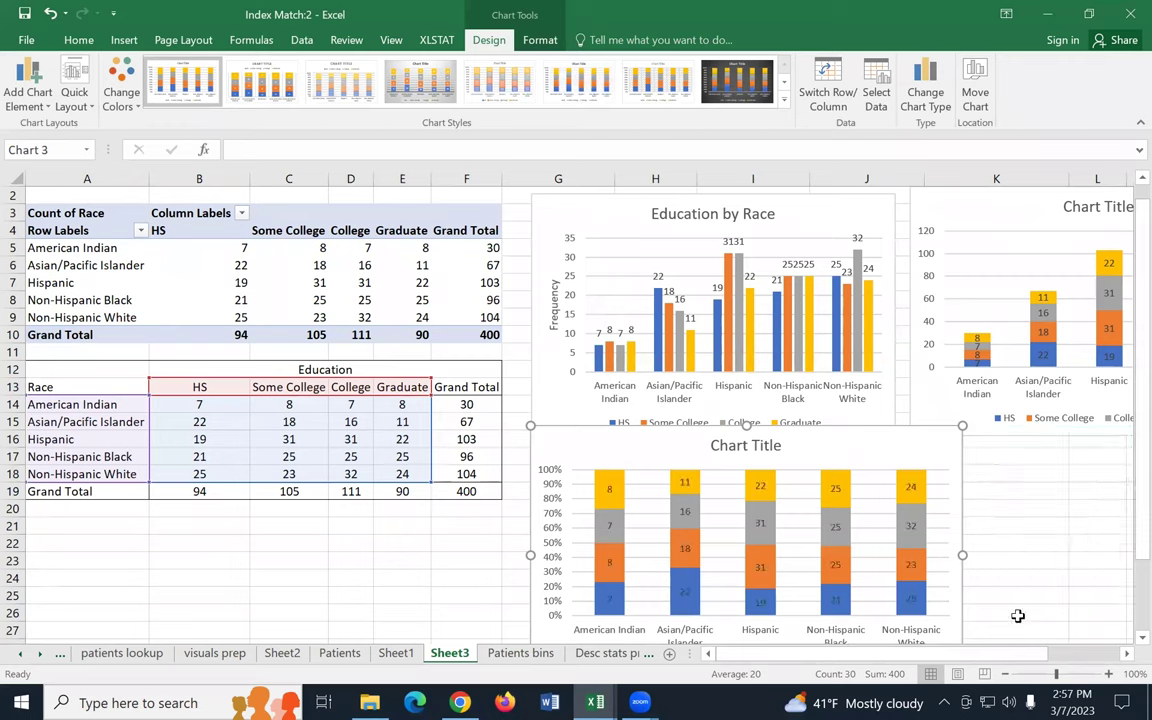
{"action": "left_click", "coordinate": [1017, 616]}
{"action": "scroll", "coordinate": [1054, 537], "scroll_direction": "down", "scroll_amount": 2}
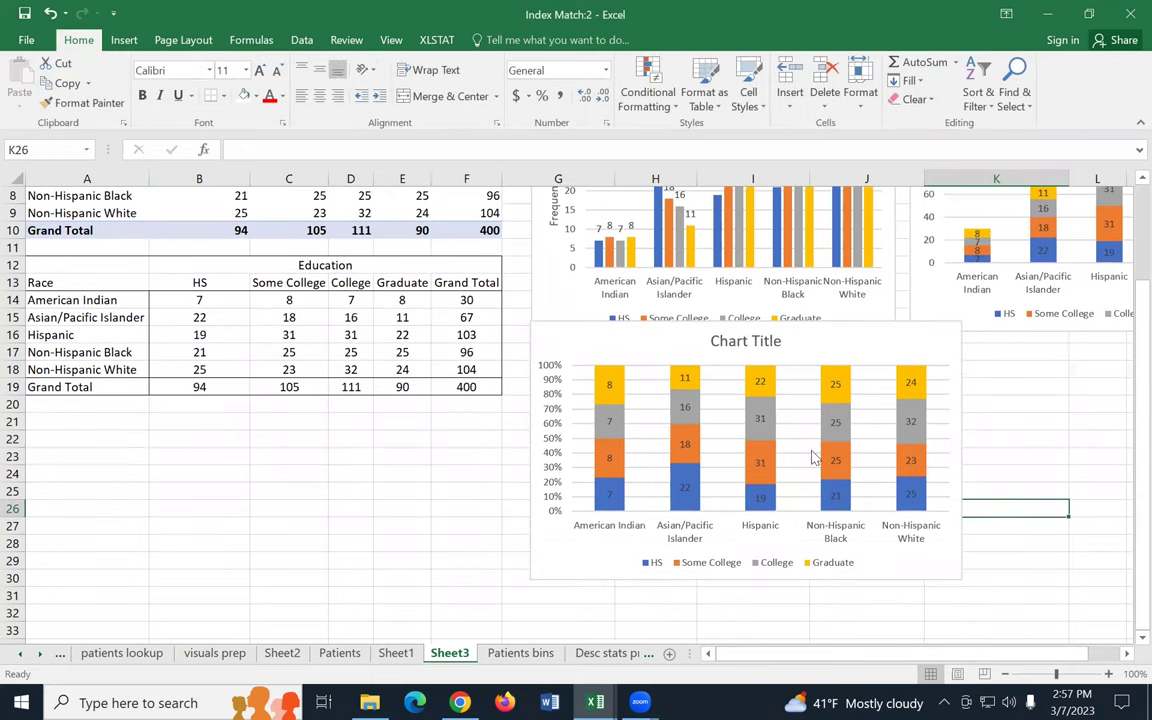
{"action": "mouse_move", "coordinate": [874, 342]}
{"action": "left_mouse_down"}
{"action": "mouse_move", "coordinate": [864, 388]}
{"action": "mouse_move", "coordinate": [868, 357]}
{"action": "left_mouse_up"}
{"action": "left_click", "coordinate": [1068, 533]}
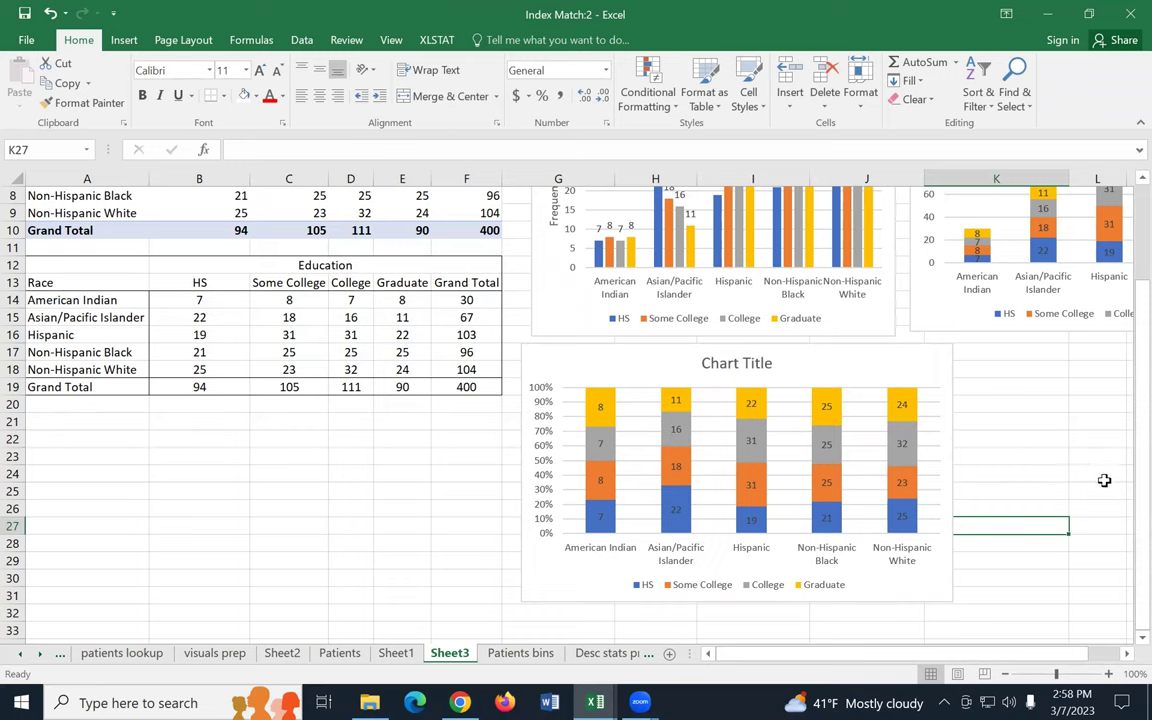
Step: Set the PivotTable's Count of Race values to show as % of Grand Total
{"action": "scroll", "coordinate": [1104, 480], "scroll_direction": "up", "scroll_amount": 2}
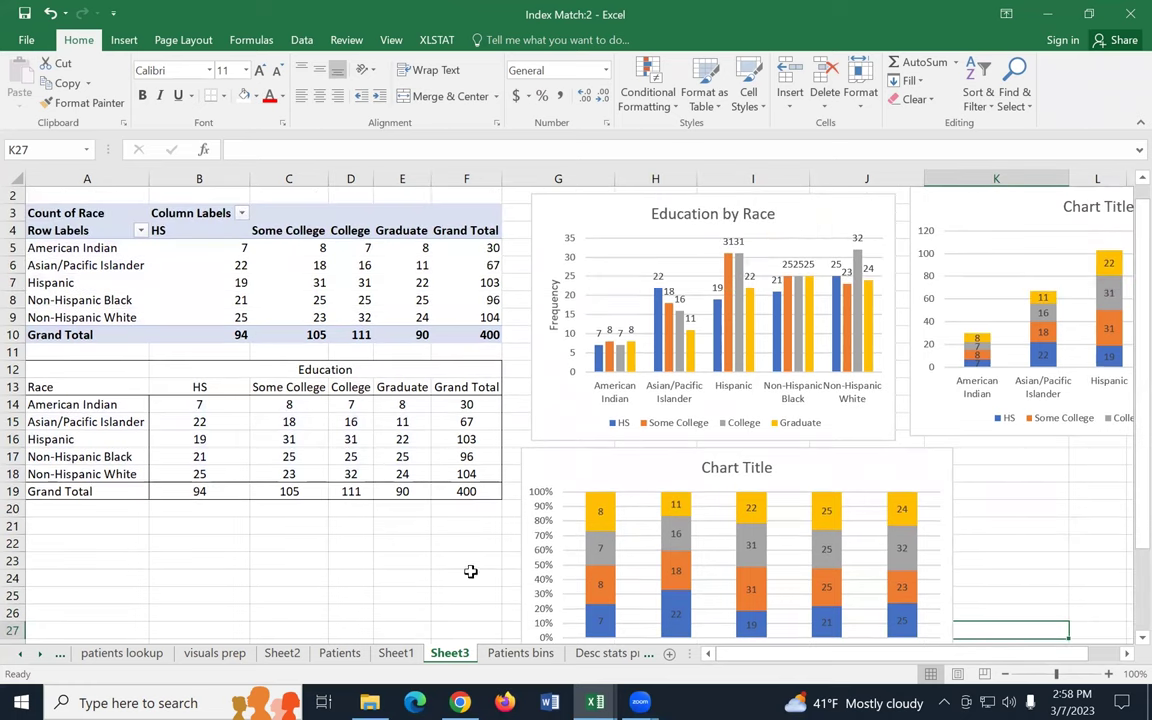
{"action": "left_click", "coordinate": [318, 268]}
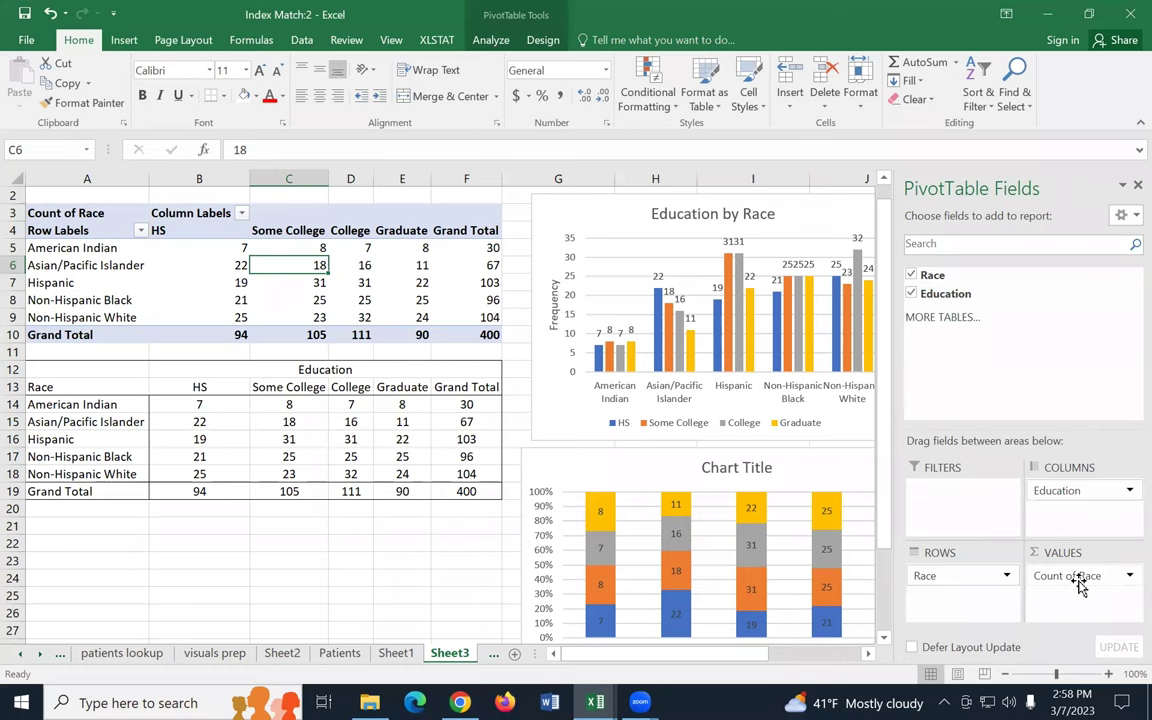
{"action": "left_click", "coordinate": [1118, 580]}
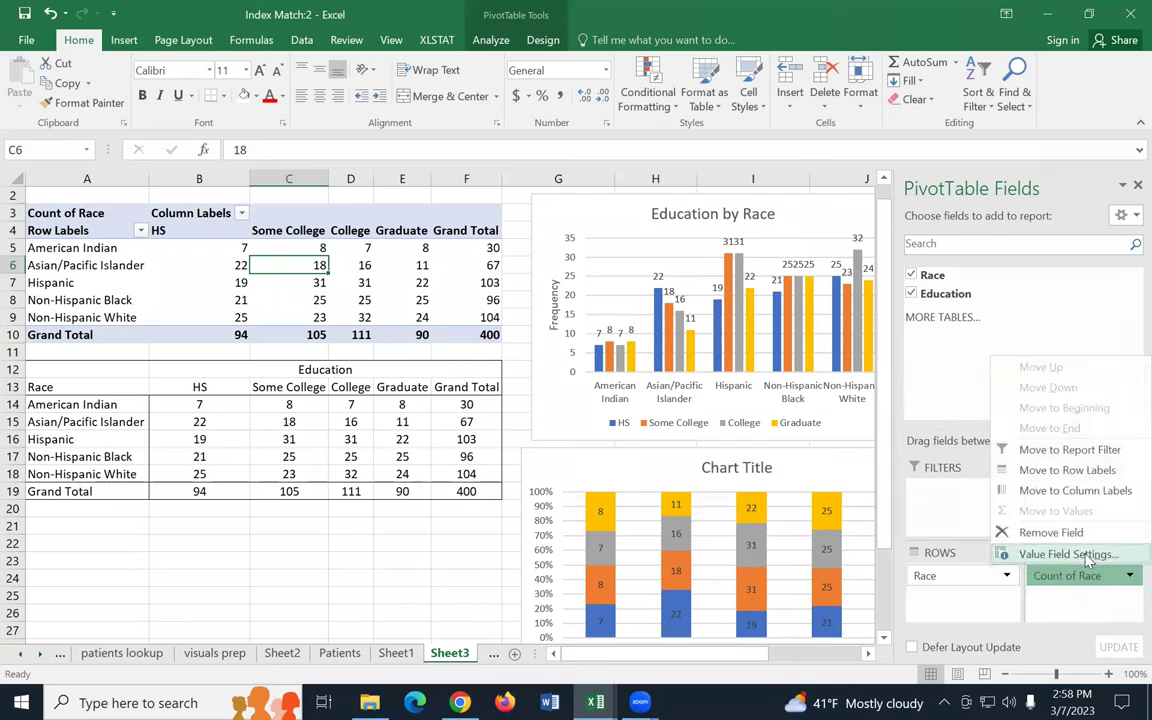
{"action": "left_click", "coordinate": [1088, 560]}
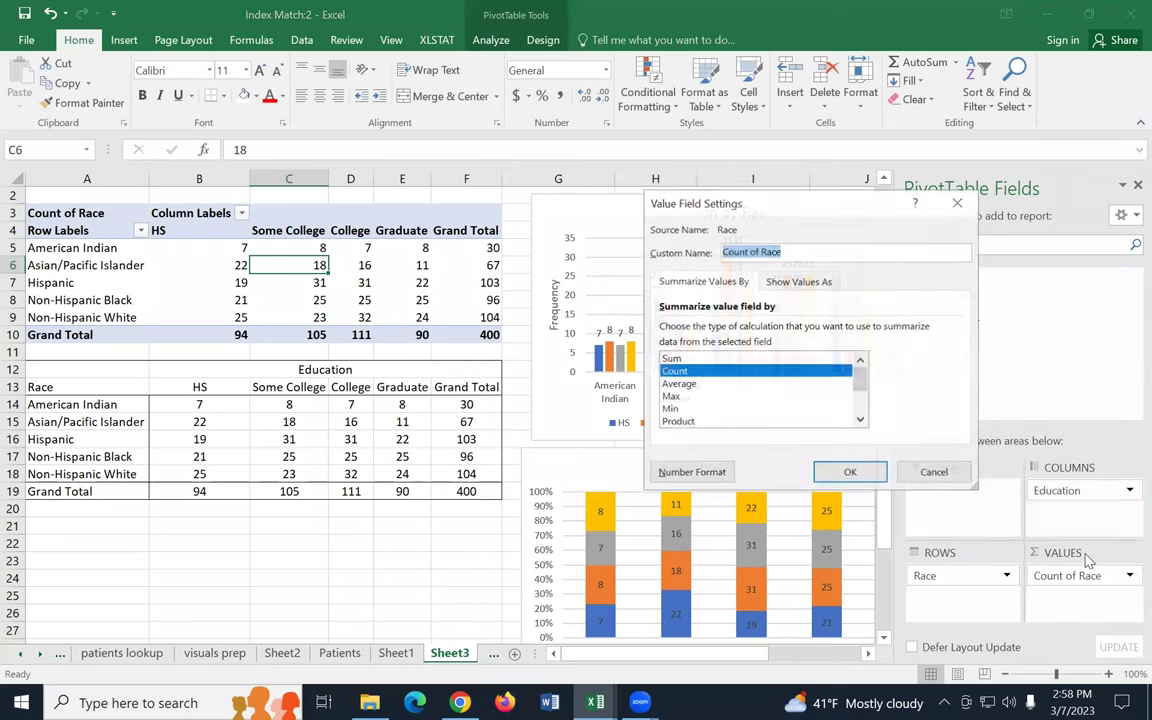
{"action": "left_click", "coordinate": [798, 282]}
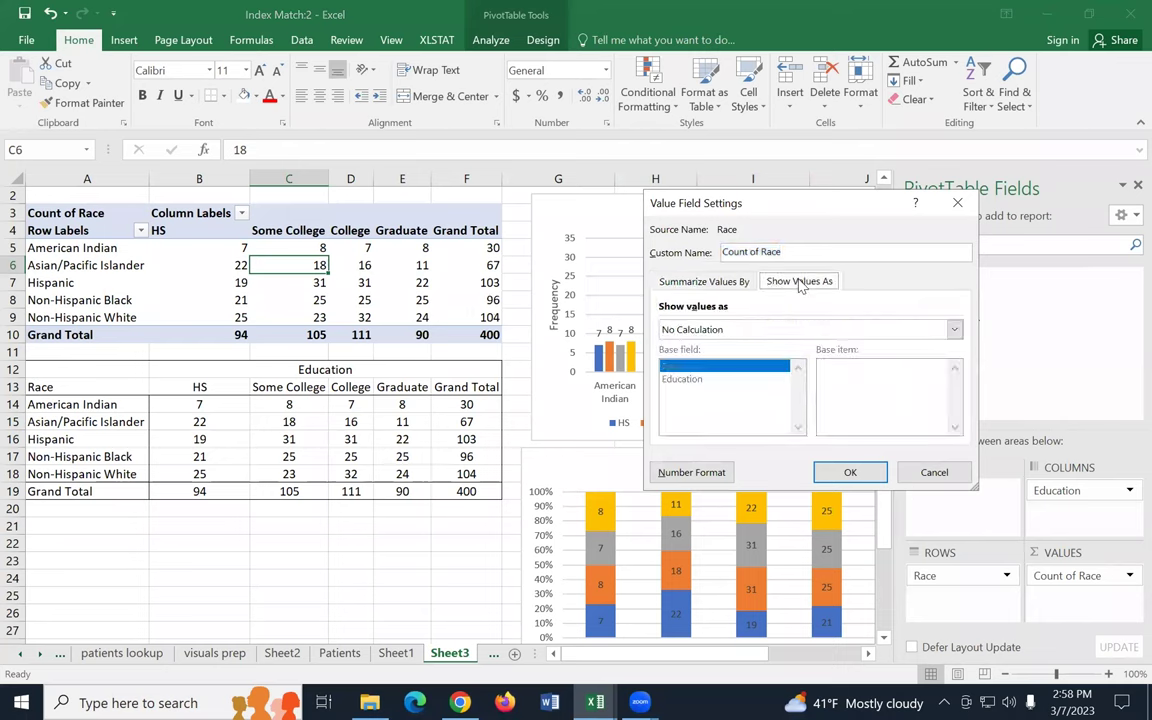
{"action": "left_click", "coordinate": [796, 330]}
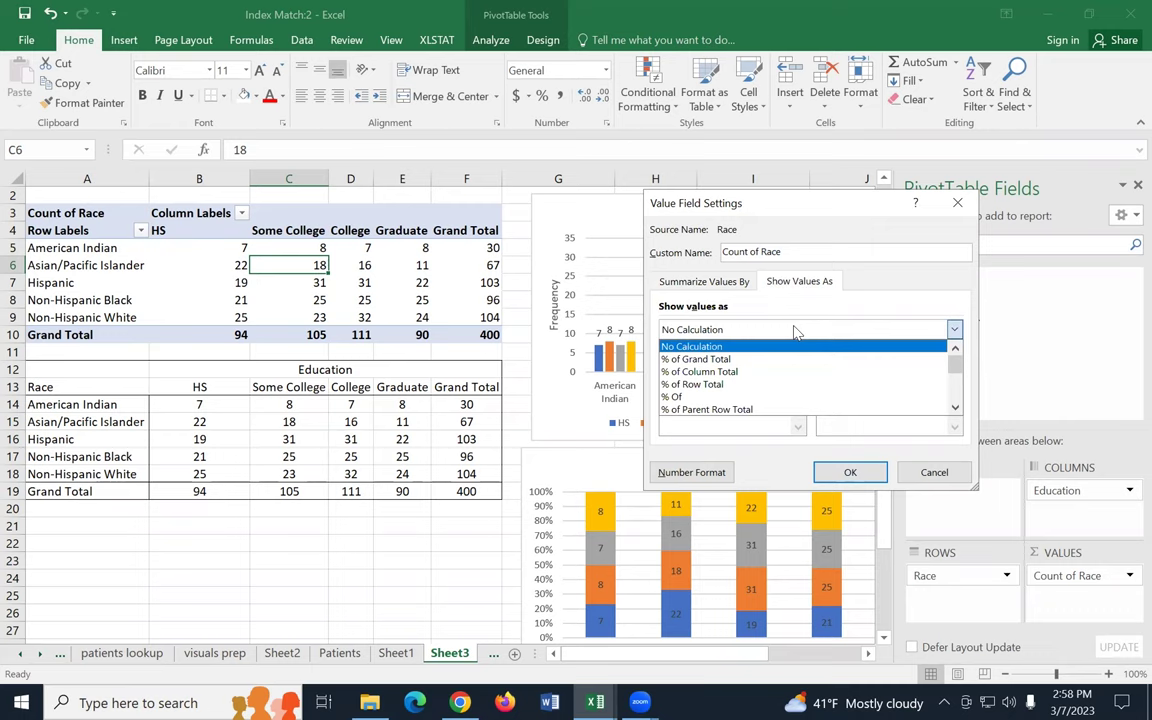
{"action": "left_click", "coordinate": [728, 364]}
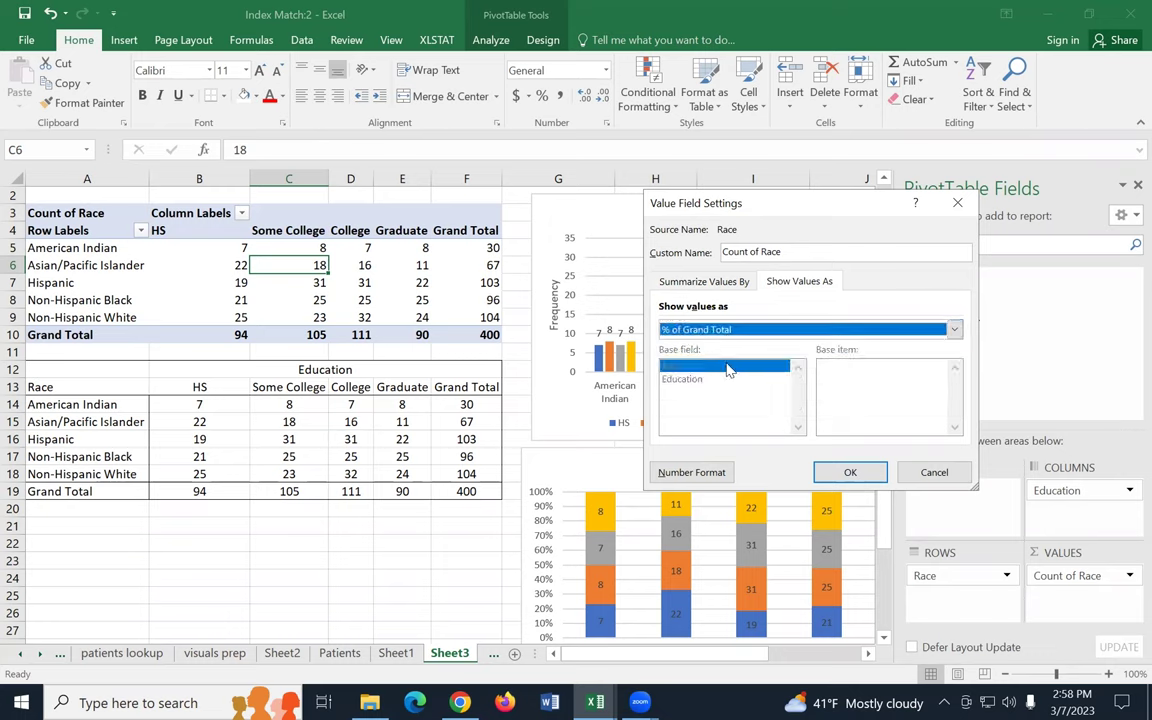
{"action": "left_click", "coordinate": [848, 471]}
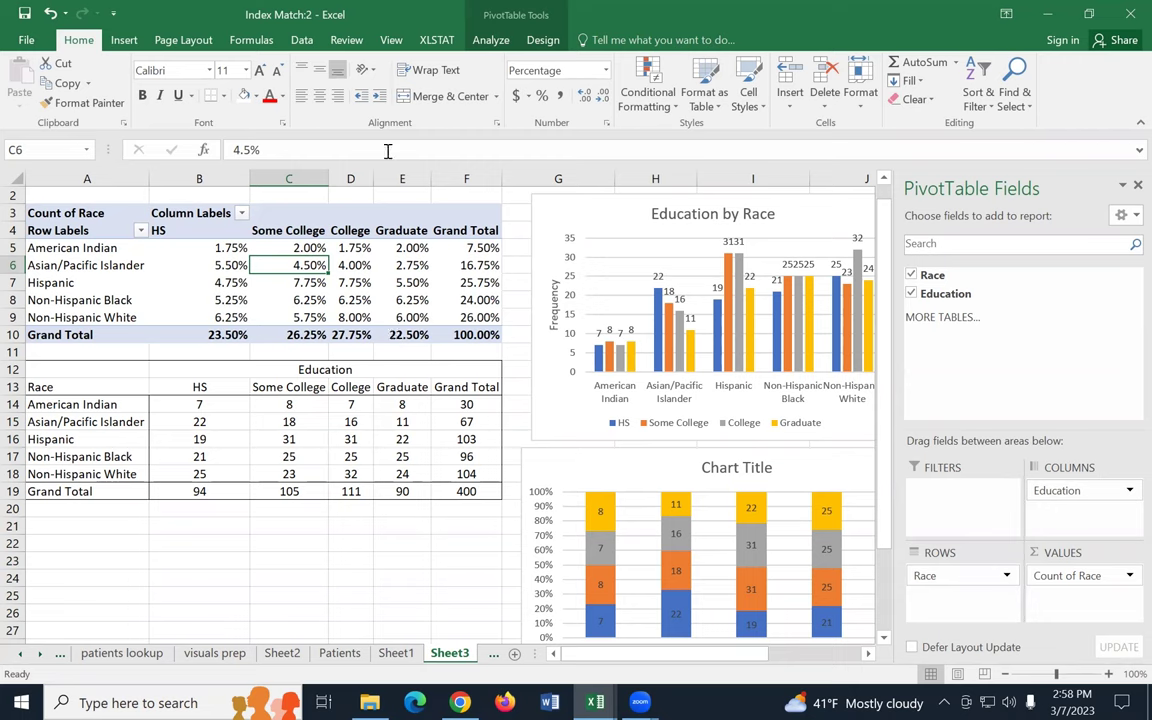
Step: Format the PivotTable percentages in B5:F10 with one decimal place
{"action": "left_click", "coordinate": [590, 97]}
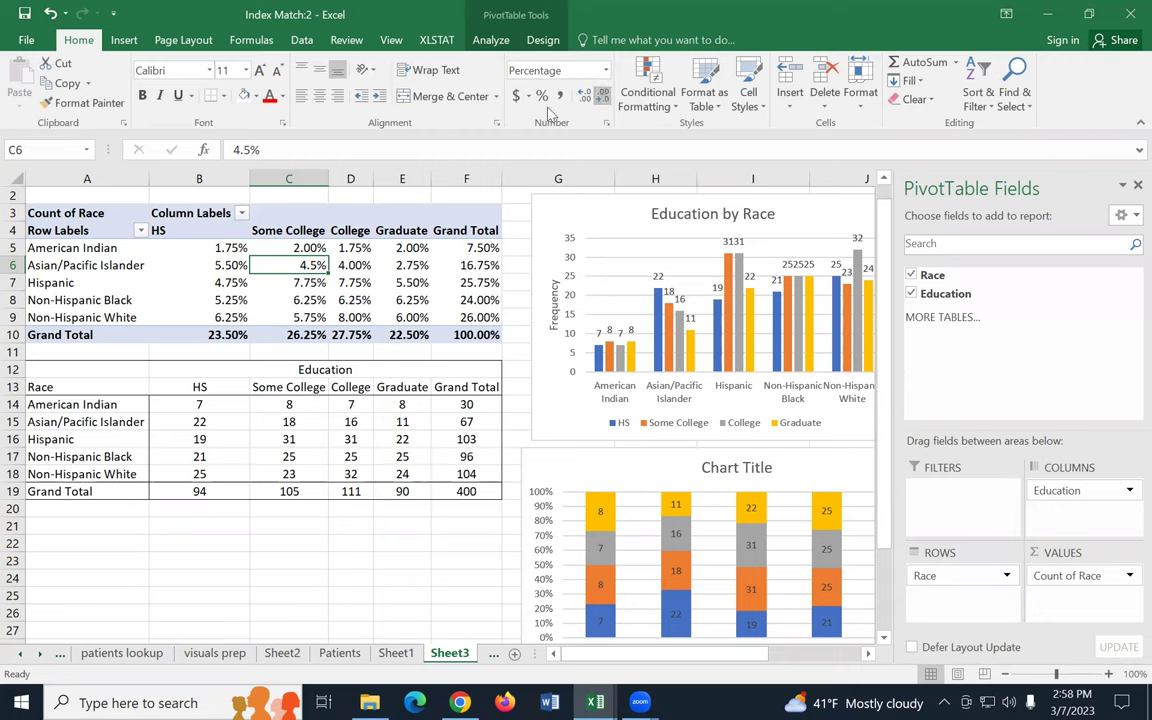
{"action": "left_click_drag", "start_coordinate": [199, 250], "coordinate": [455, 330]}
{"action": "left_click", "coordinate": [590, 97]}
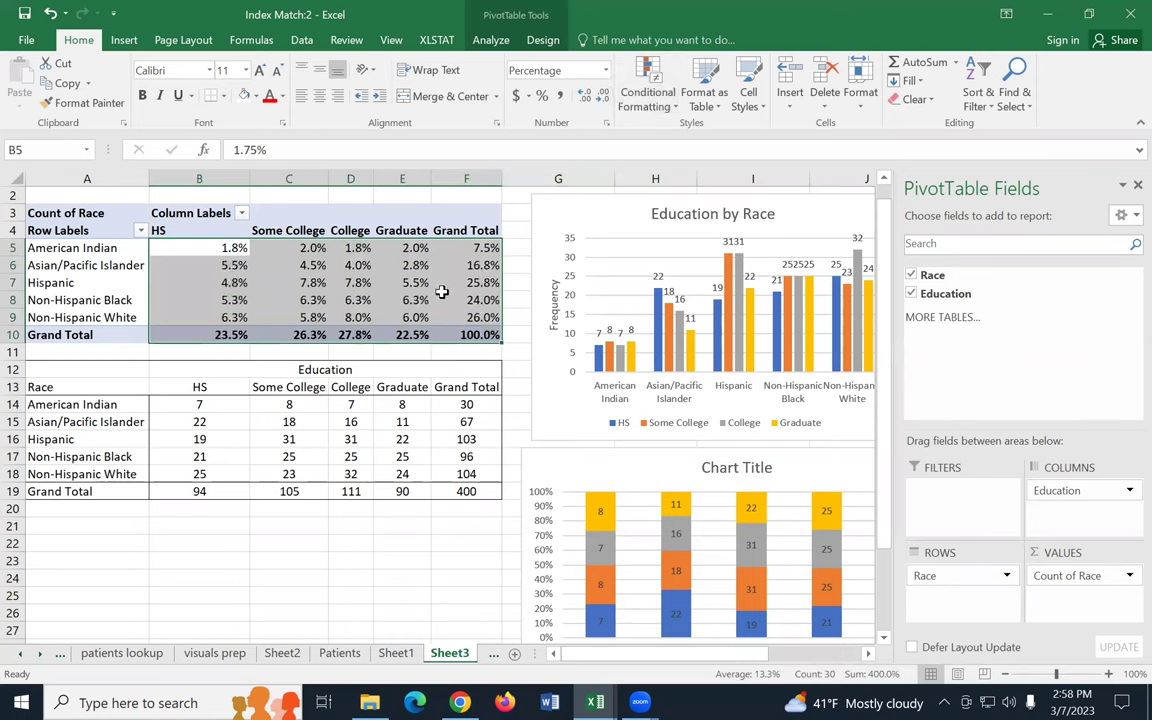
{"action": "left_click", "coordinate": [389, 526]}
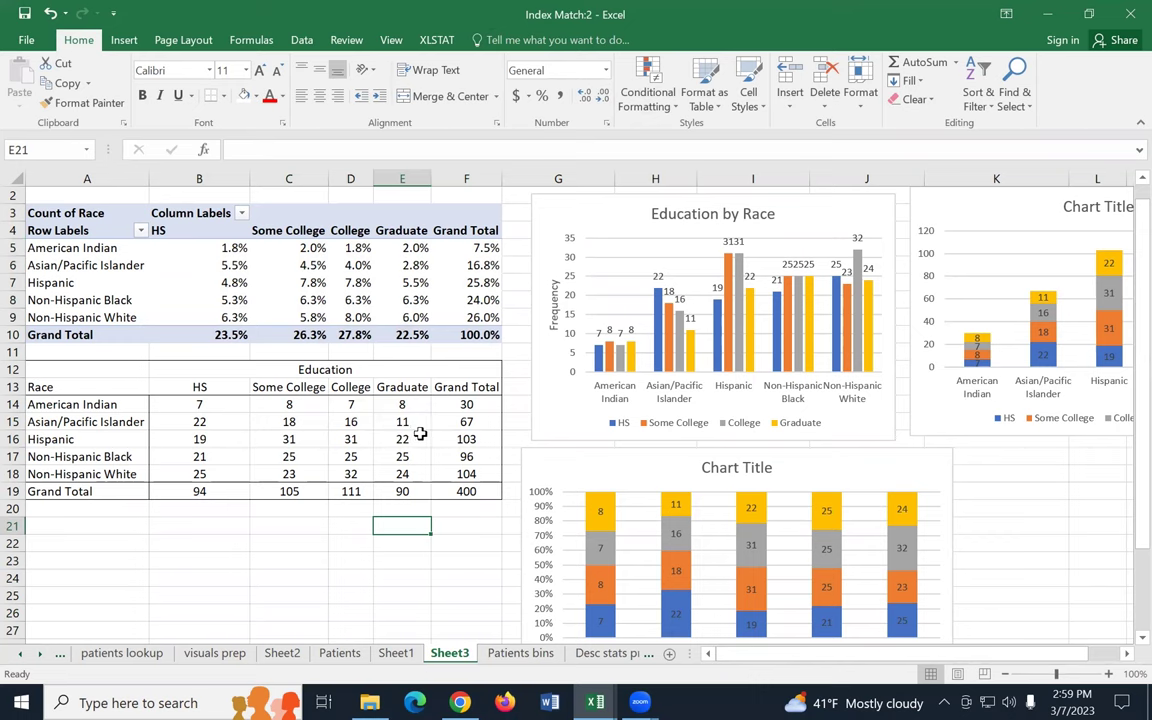
Step: Set the PivotTable's Count of Race values to show as % of Row Total
{"action": "left_click", "coordinate": [305, 283]}
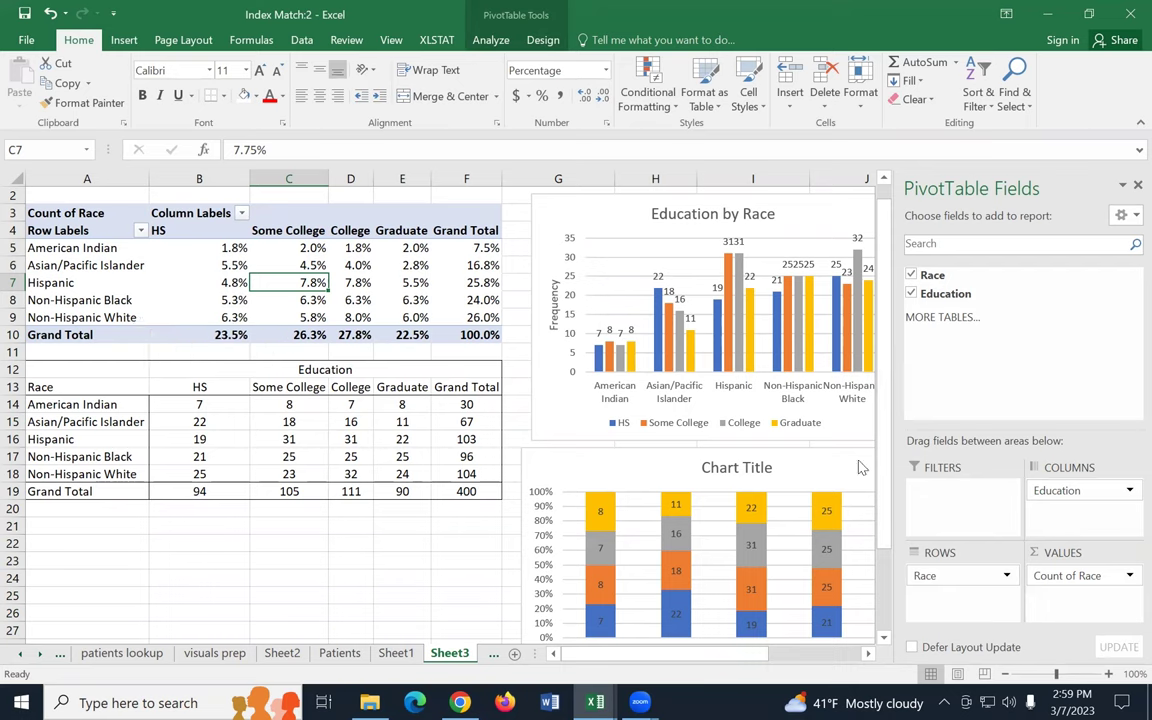
{"action": "left_click", "coordinate": [1110, 576]}
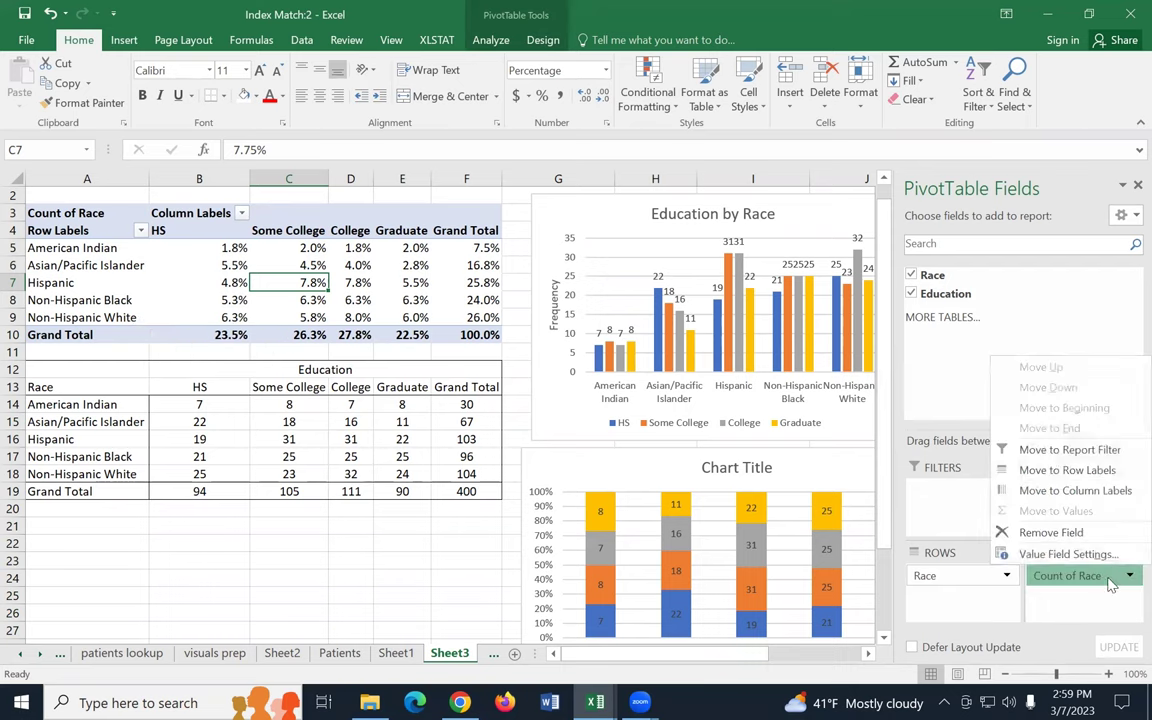
{"action": "left_click", "coordinate": [1084, 556]}
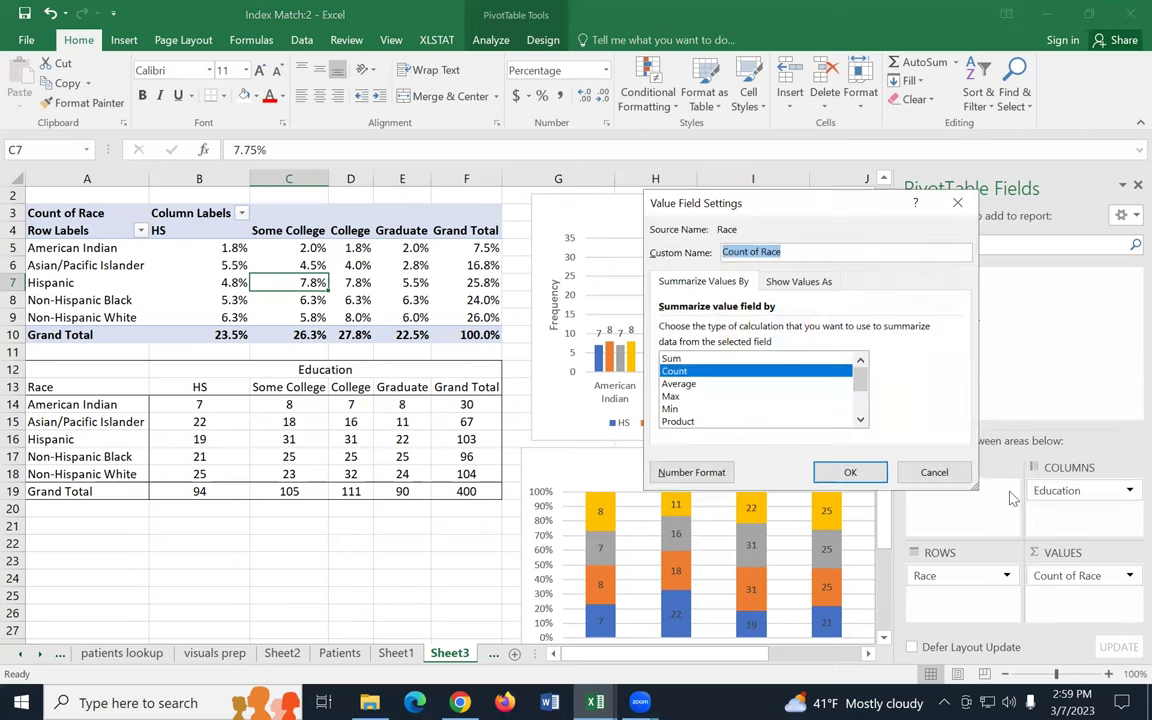
{"action": "left_click", "coordinate": [790, 283]}
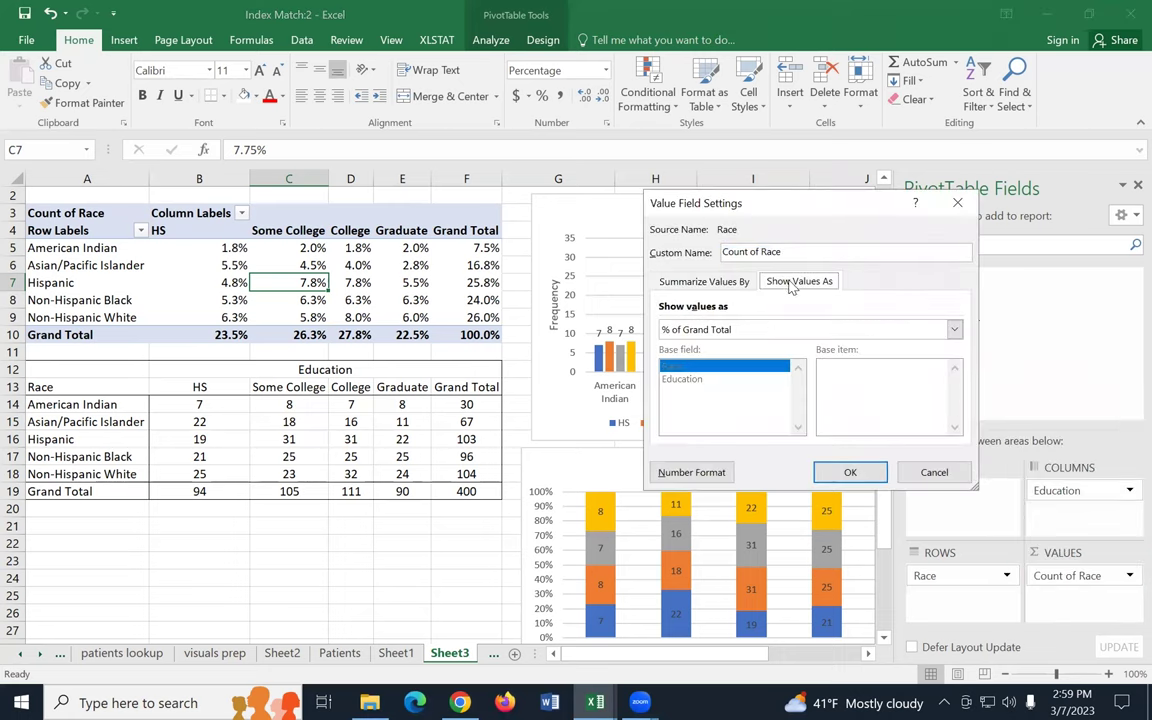
{"action": "left_click", "coordinate": [771, 330]}
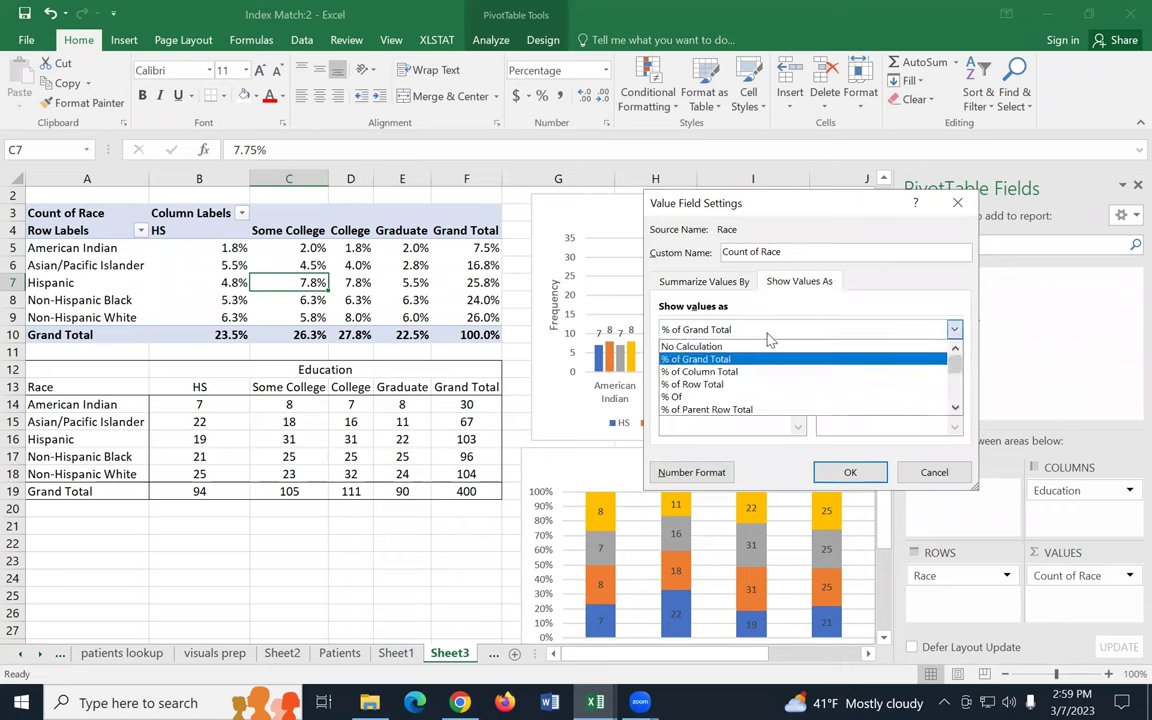
{"action": "left_click", "coordinate": [731, 386]}
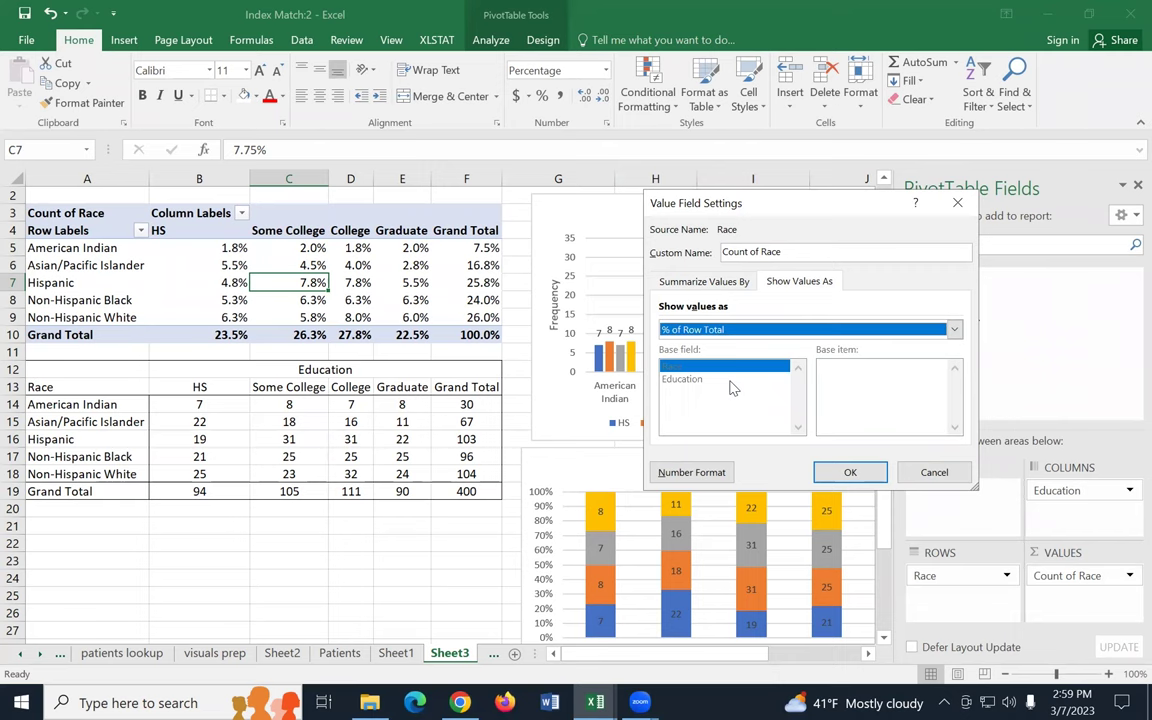
{"action": "left_click", "coordinate": [848, 471]}
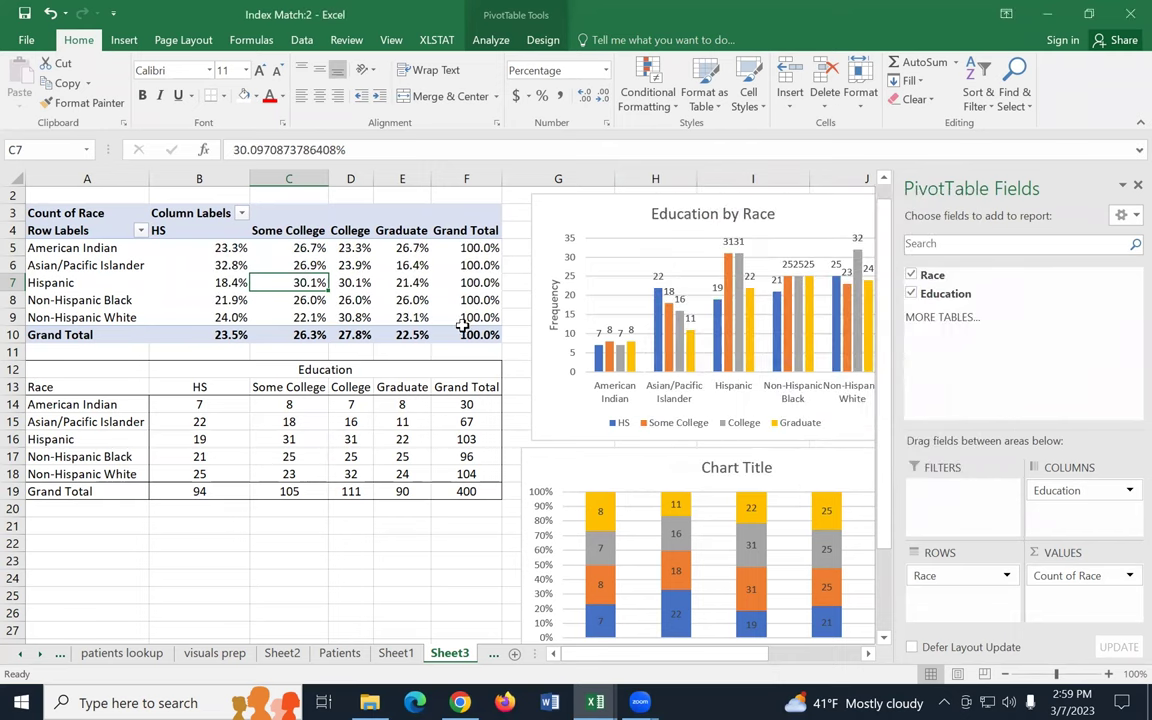
Step: Format the PivotTable percentages, including the Grand Total column, with no decimal places and deselect the table
{"action": "left_click_drag", "start_coordinate": [221, 249], "coordinate": [411, 334]}
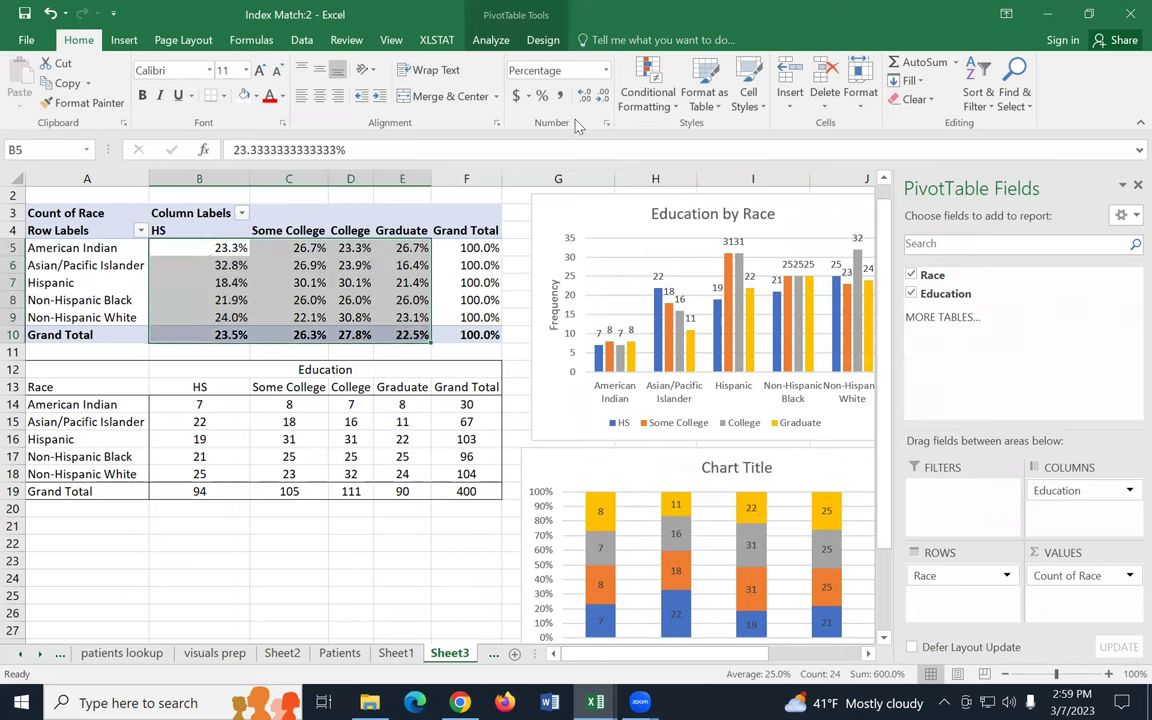
{"action": "left_click", "coordinate": [603, 100]}
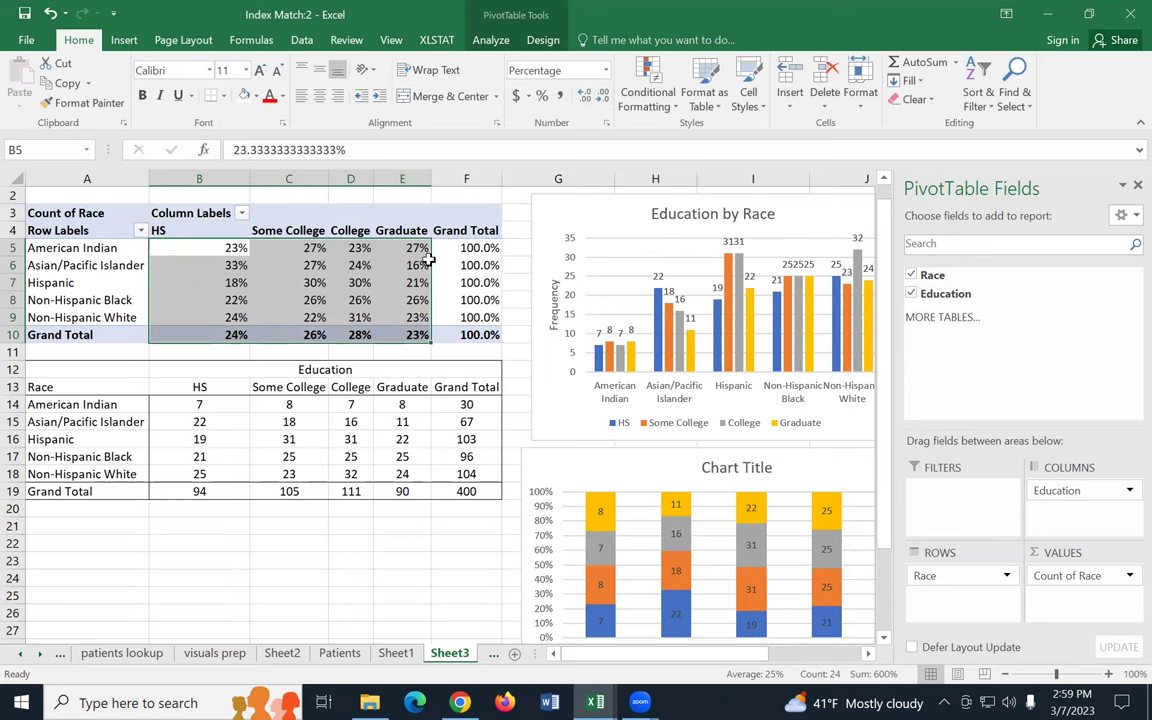
{"action": "left_click", "coordinate": [478, 250]}
{"action": "left_click_drag", "start_coordinate": [478, 250], "coordinate": [488, 332]}
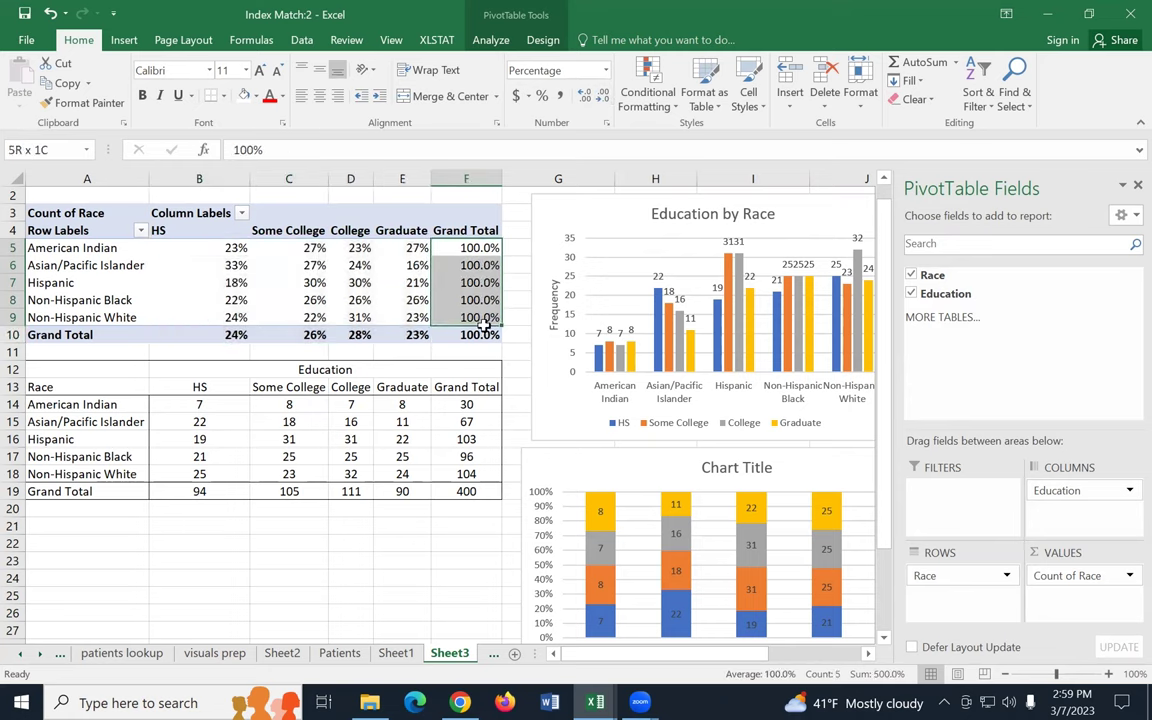
{"action": "left_click", "coordinate": [603, 100]}
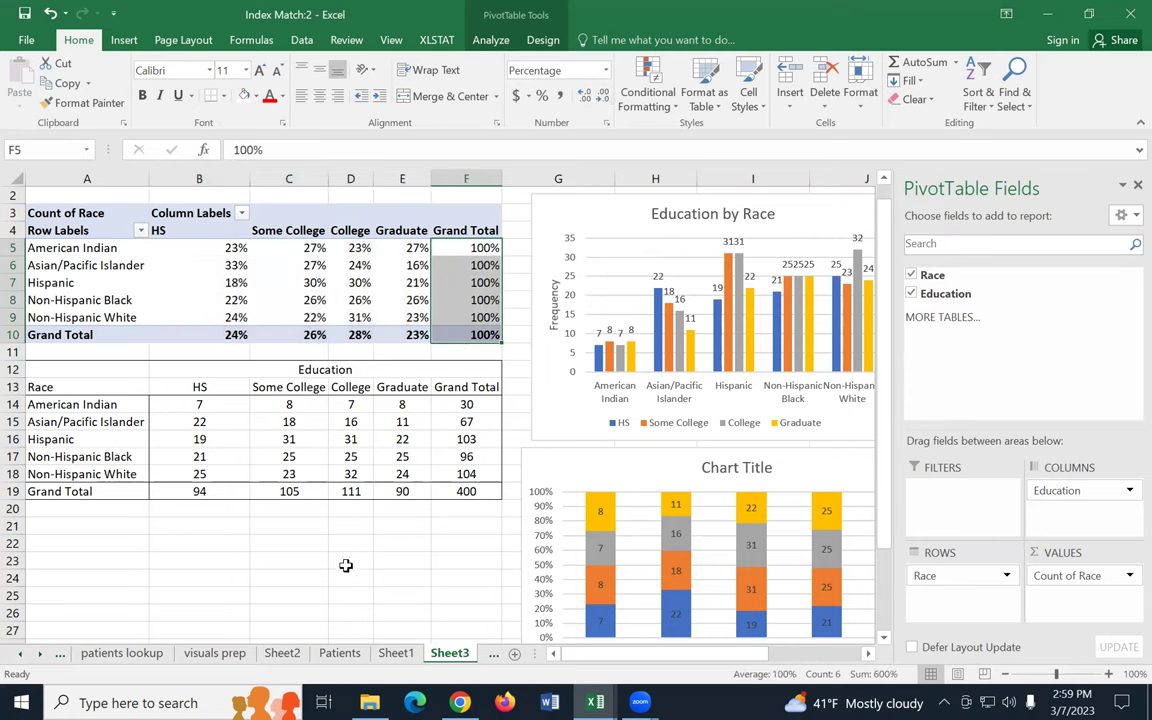
{"action": "left_click", "coordinate": [342, 562]}
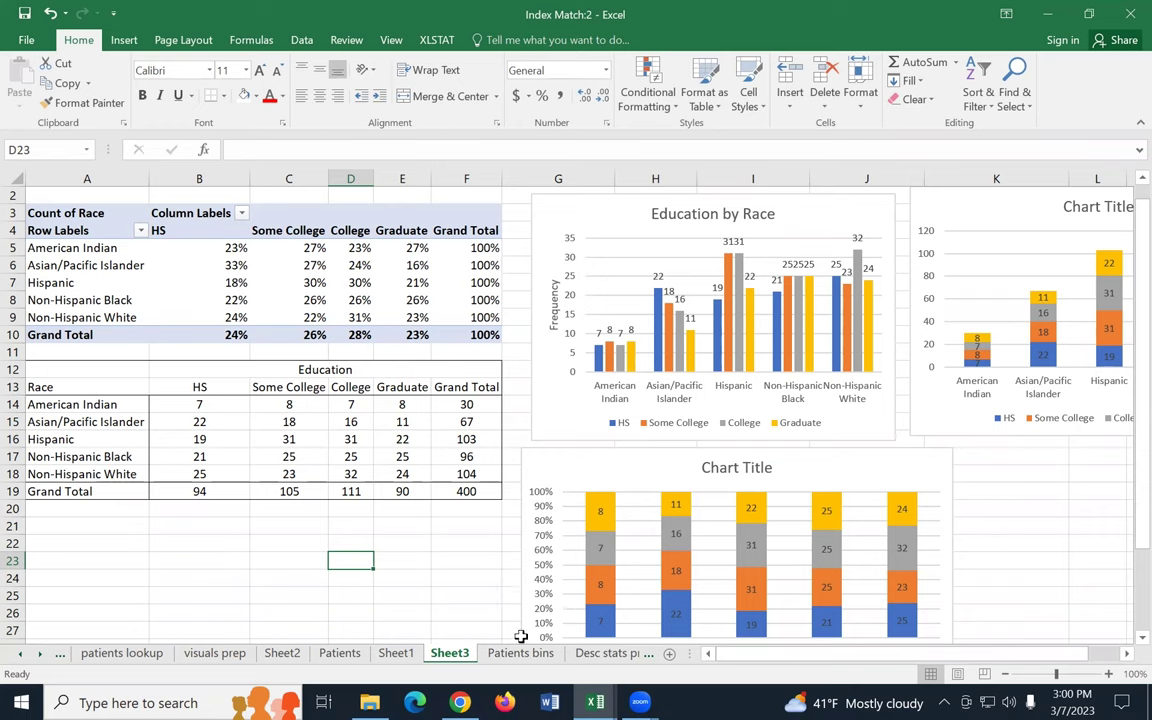
Step: Copy the PivotTable's row-percentage block A4:F10 and paste it as values starting at A33
{"action": "left_click_drag", "start_coordinate": [35, 230], "coordinate": [455, 340]}
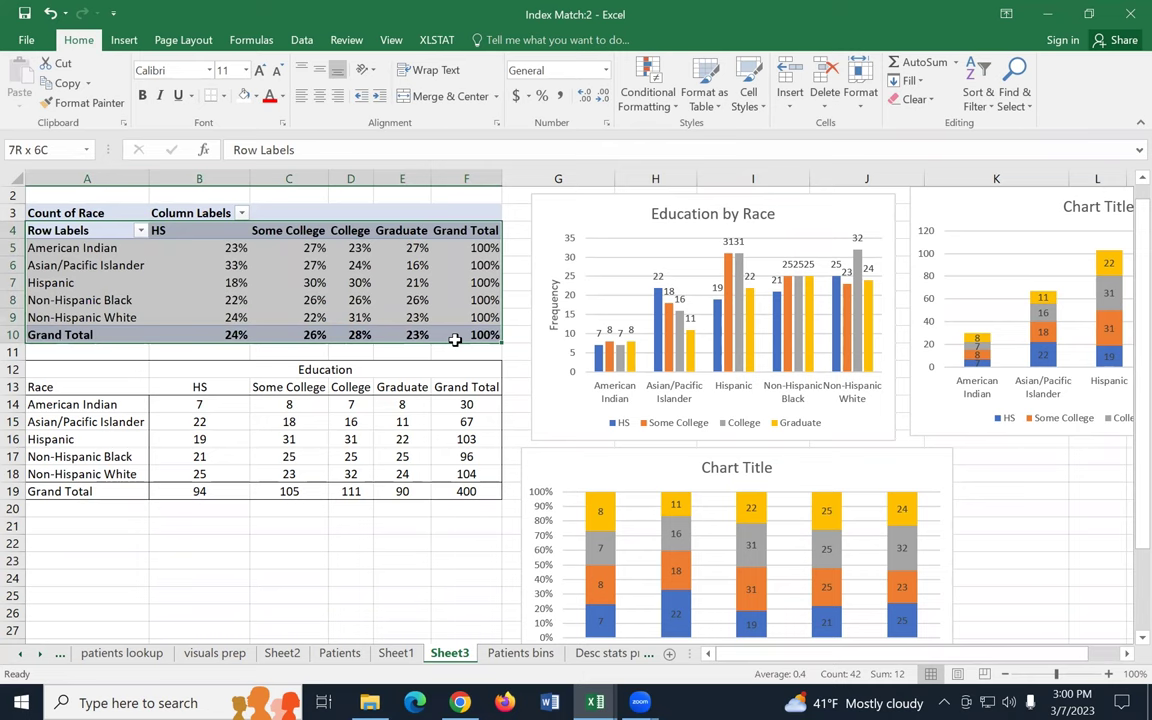
{"action": "left_click_drag", "start_coordinate": [455, 340], "coordinate": [455, 340]}
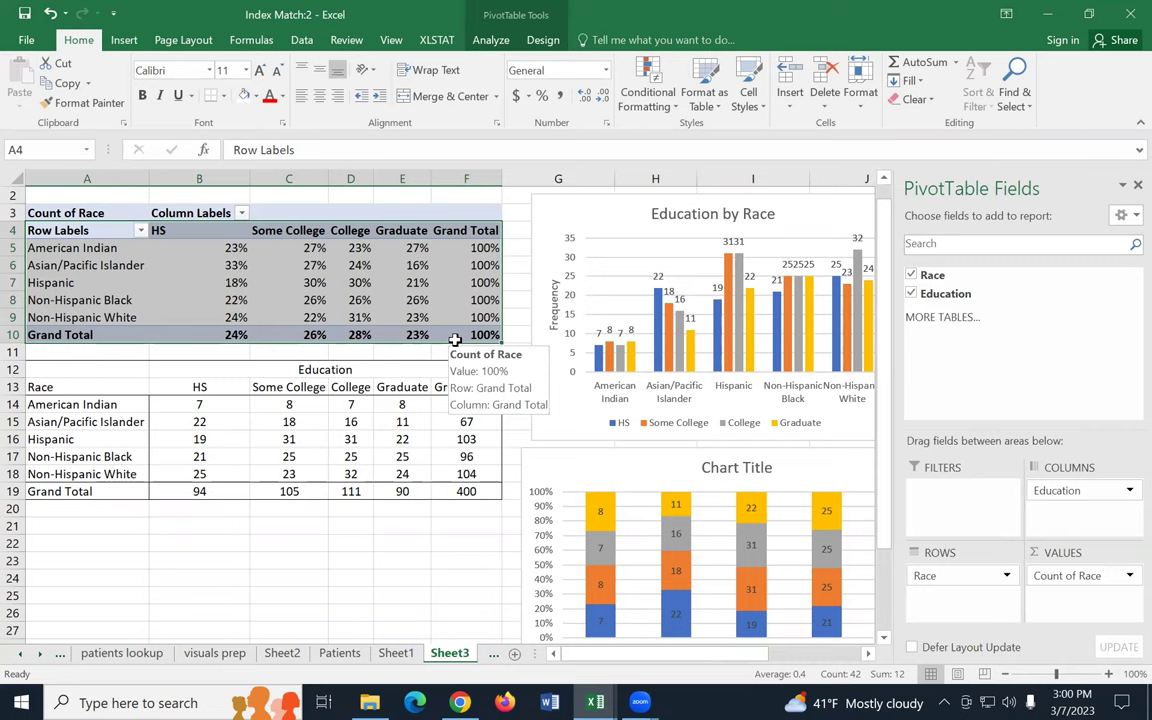
{"action": "key", "text": "ctrl+c"}
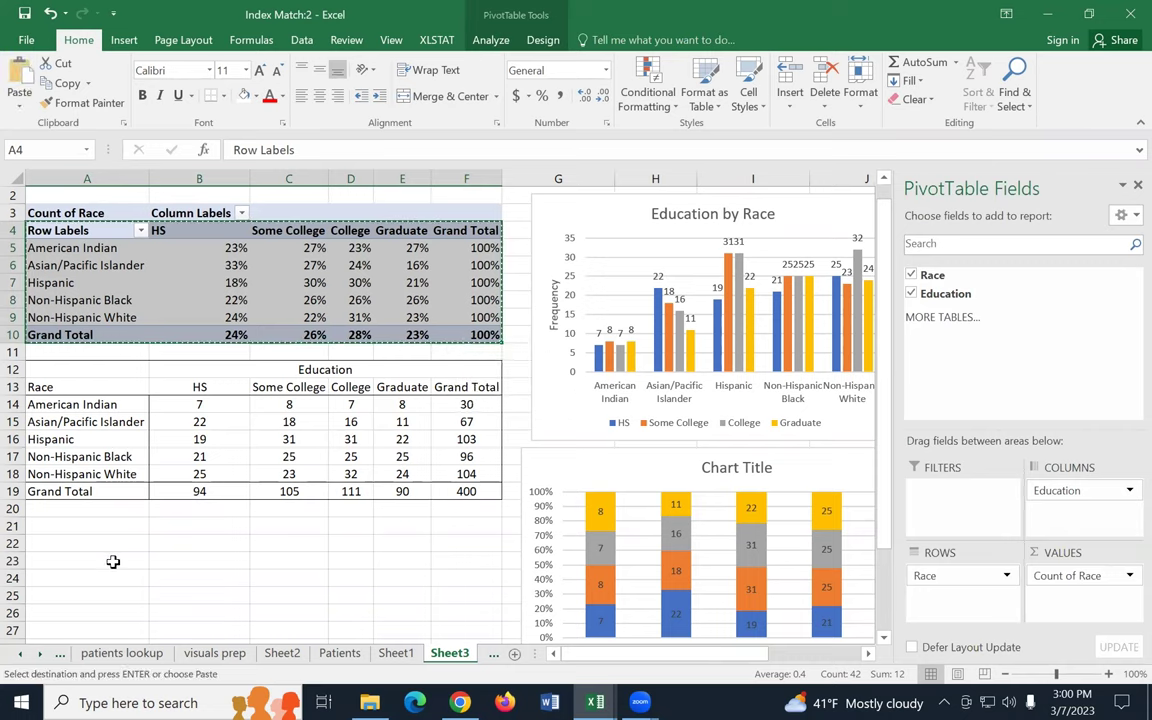
{"action": "scroll", "coordinate": [137, 560], "scroll_direction": "down", "scroll_amount": 2}
{"action": "scroll", "coordinate": [100, 568], "scroll_direction": "down", "scroll_amount": 1}
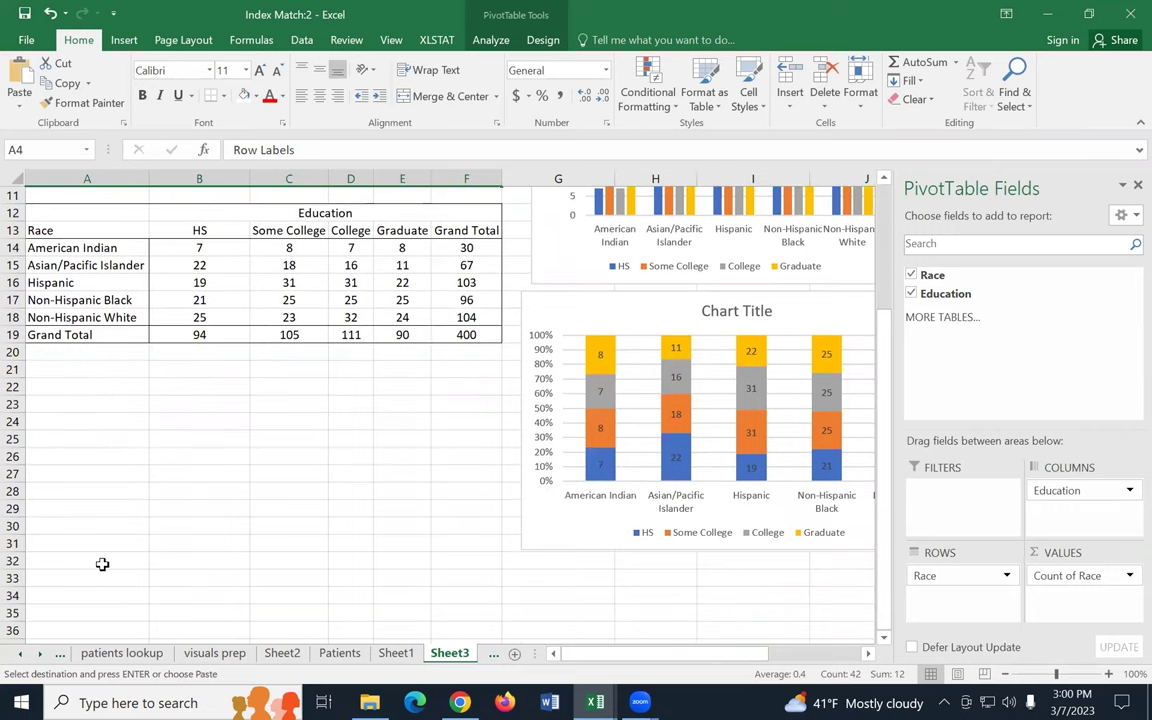
{"action": "left_click", "coordinate": [100, 576]}
{"action": "right_click", "coordinate": [100, 576]}
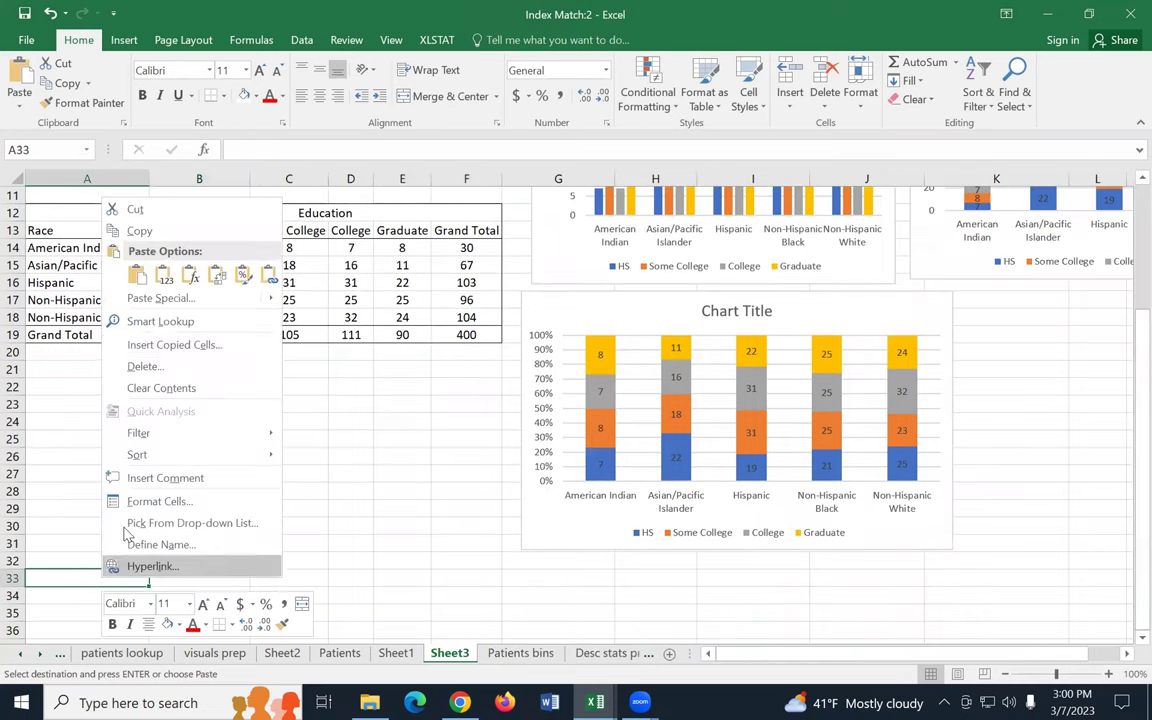
{"action": "left_click", "coordinate": [168, 283]}
{"action": "scroll", "coordinate": [311, 424], "scroll_direction": "down", "scroll_amount": 3}
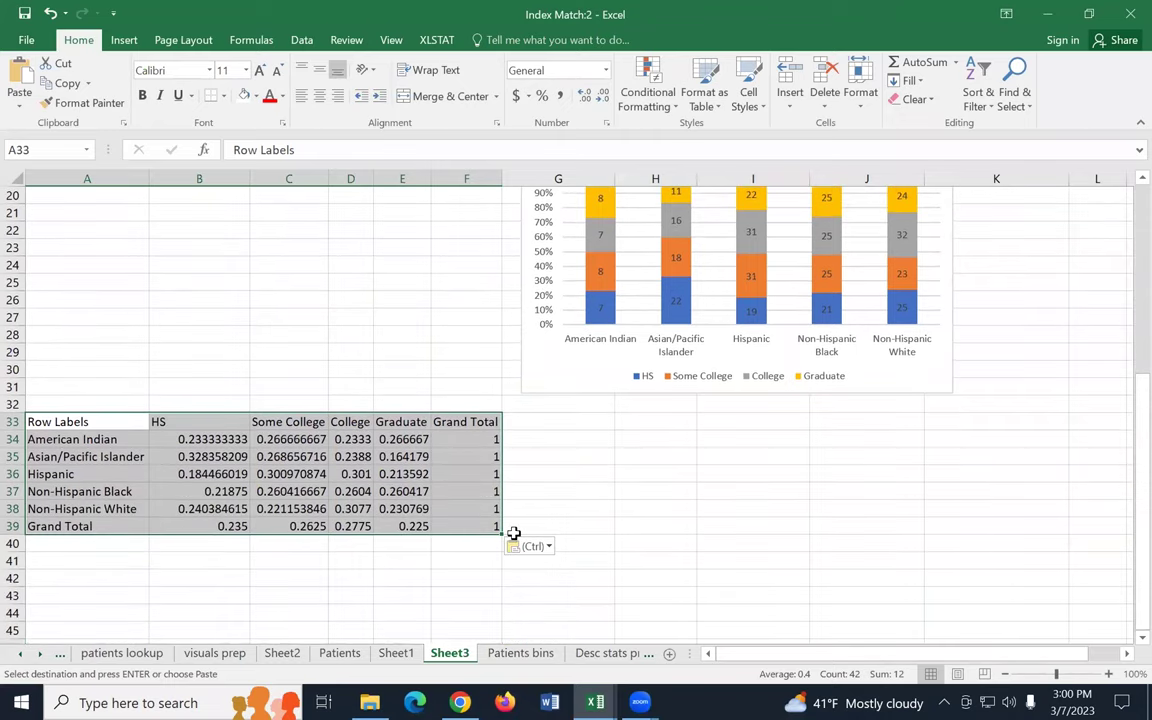
Step: Try to copy the formatting of the count table A12:F19 onto the pasted values starting at A33
{"action": "scroll", "coordinate": [500, 495], "scroll_direction": "up", "scroll_amount": 3}
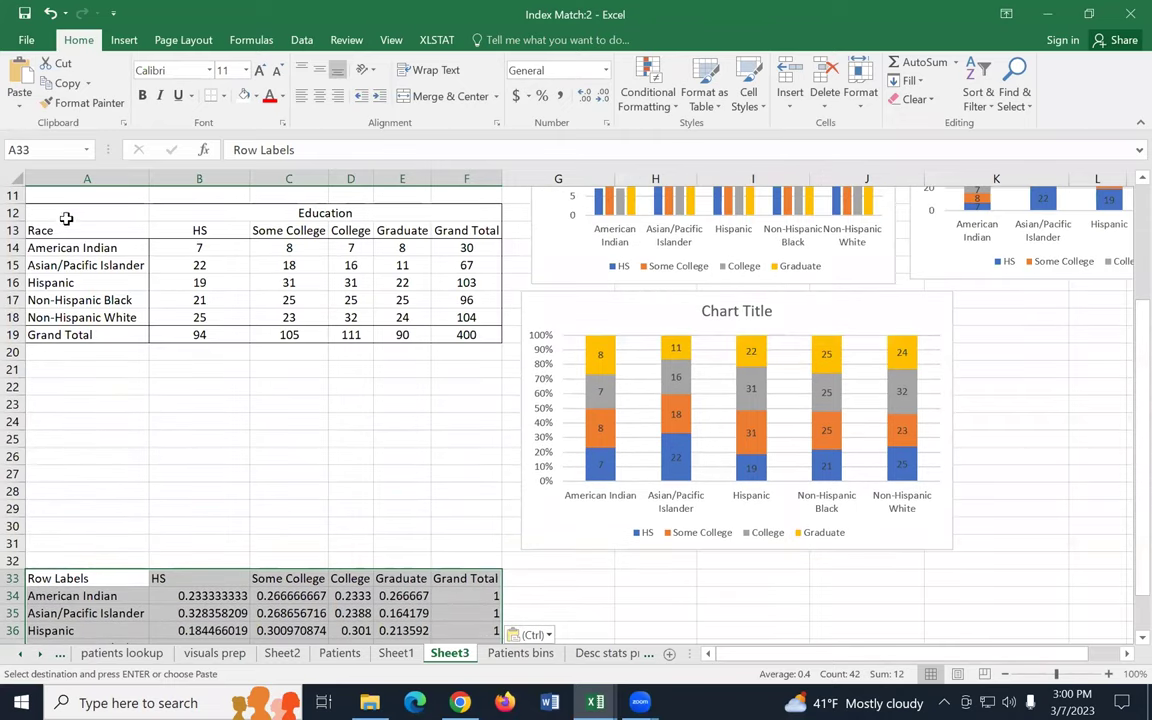
{"action": "left_click_drag", "start_coordinate": [60, 213], "coordinate": [403, 334]}
{"action": "right_click", "coordinate": [404, 334]}
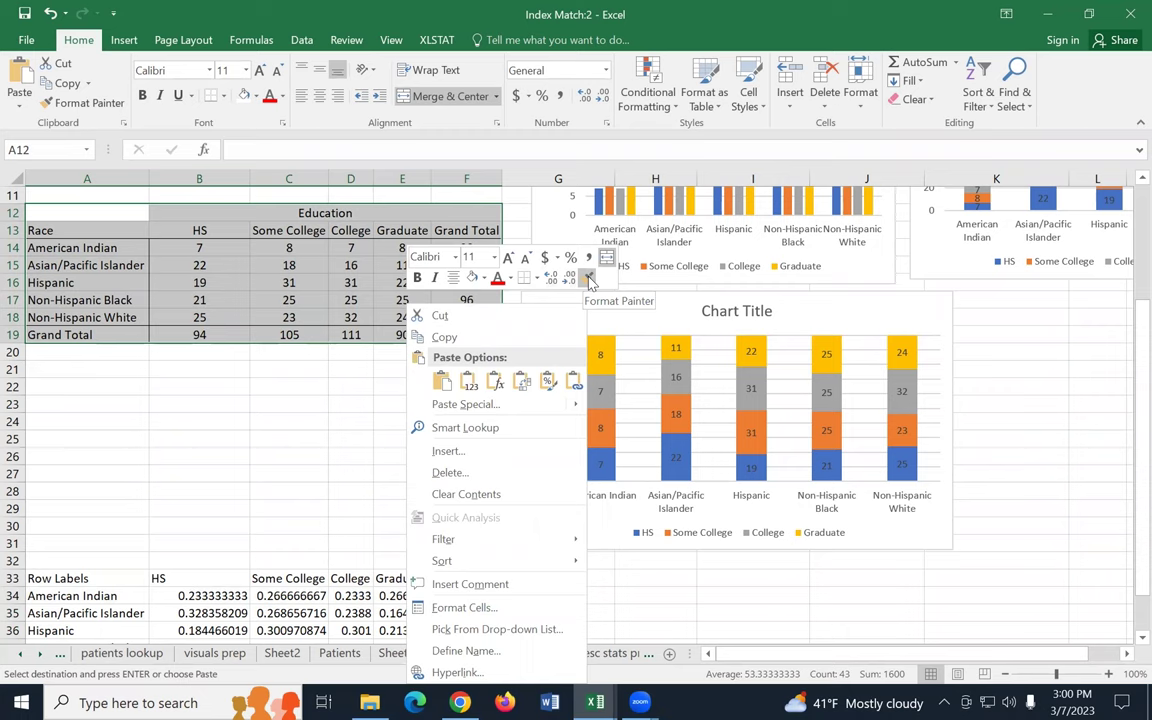
{"action": "left_click", "coordinate": [589, 279]}
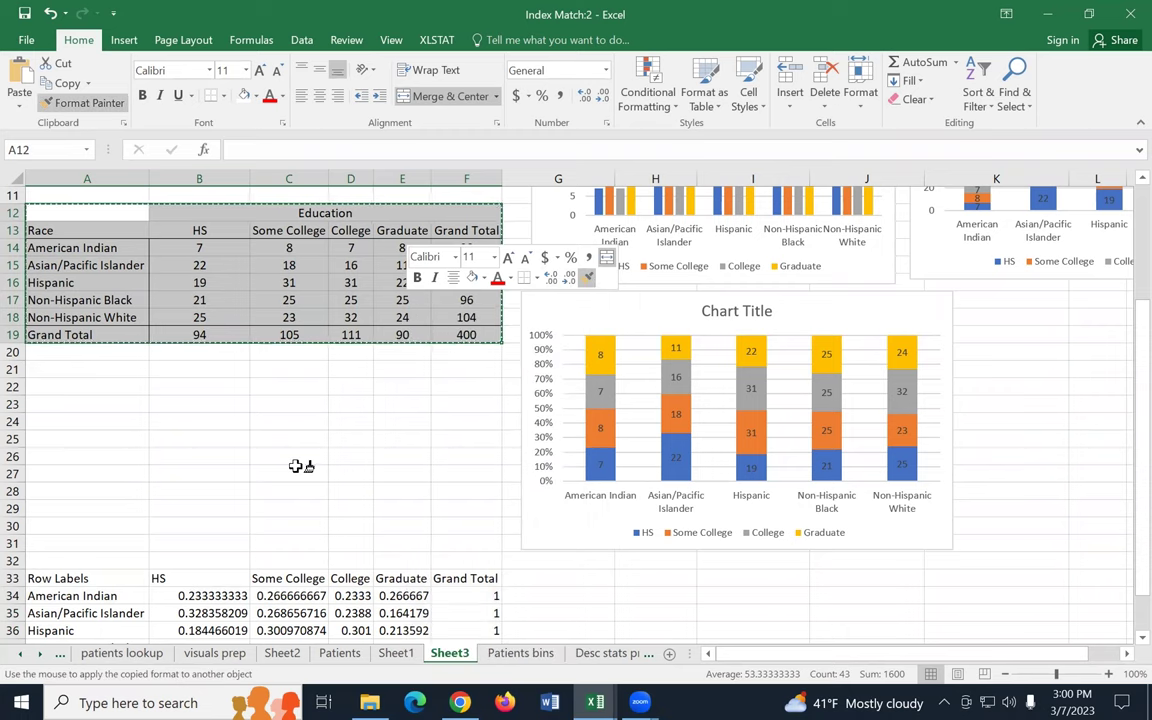
{"action": "scroll", "coordinate": [300, 465], "scroll_direction": "down", "scroll_amount": 2}
{"action": "mouse_move", "coordinate": [52, 478]}
{"action": "left_mouse_down"}
{"action": "mouse_move", "coordinate": [347, 524]}
{"action": "mouse_move", "coordinate": [453, 588]}
{"action": "left_mouse_up"}
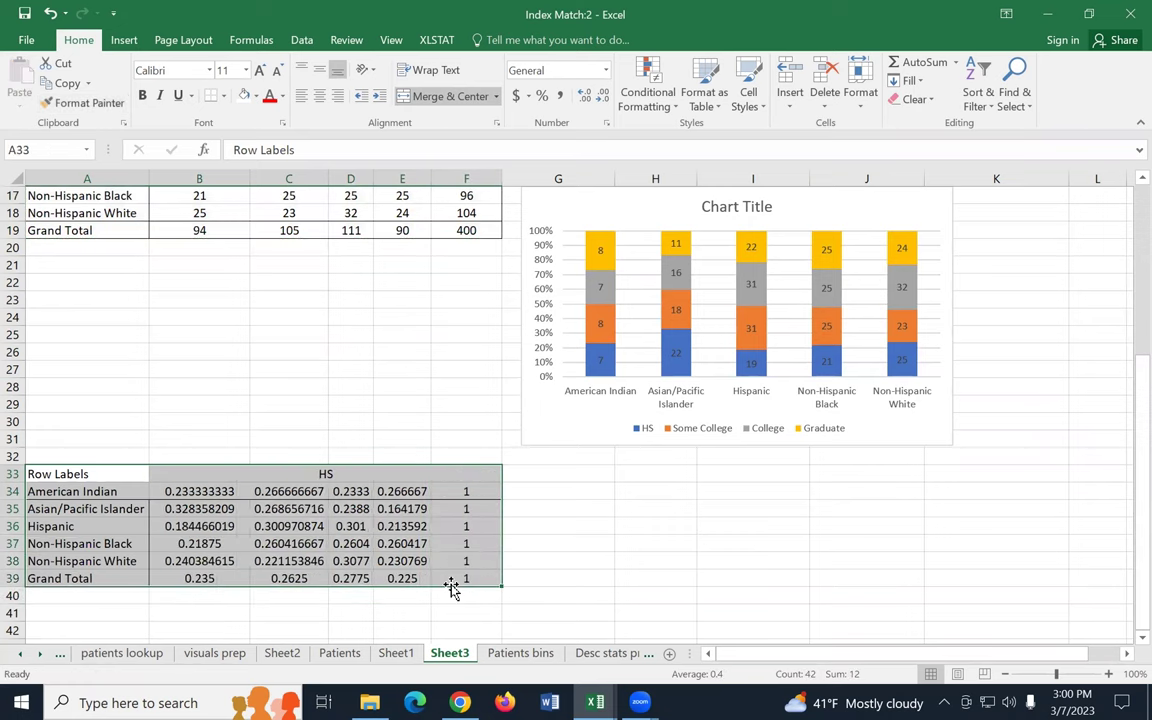
{"action": "left_click", "coordinate": [365, 617]}
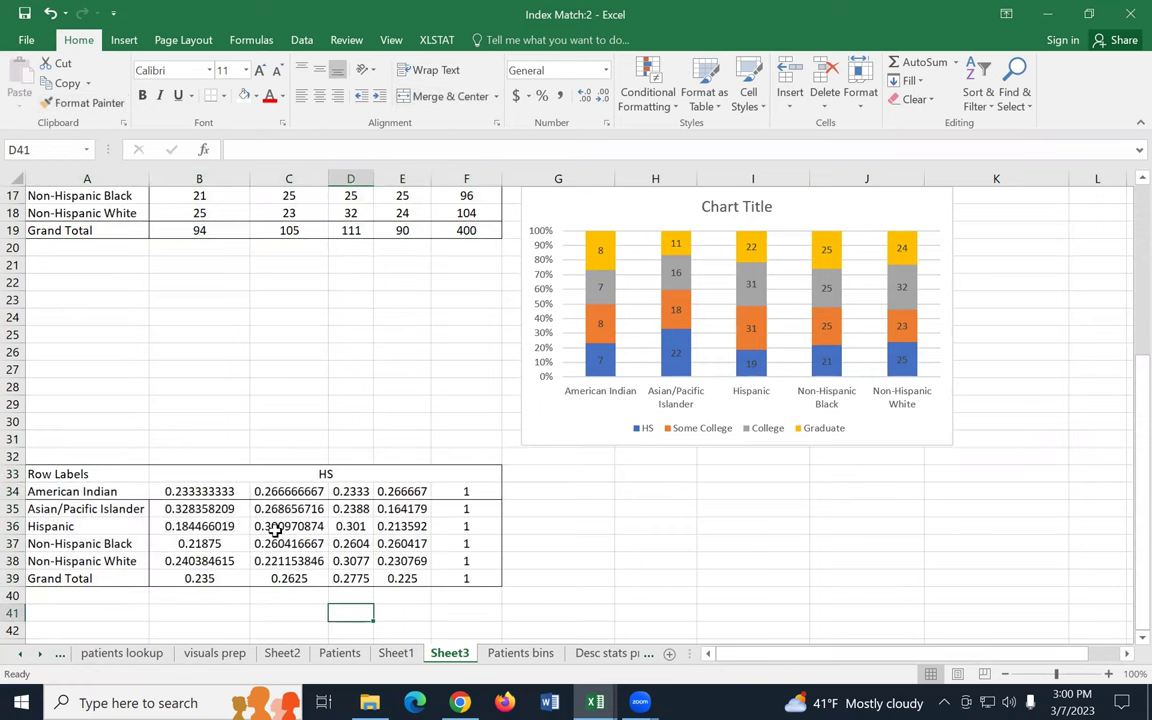
{"action": "key", "text": "ctrl+z"}
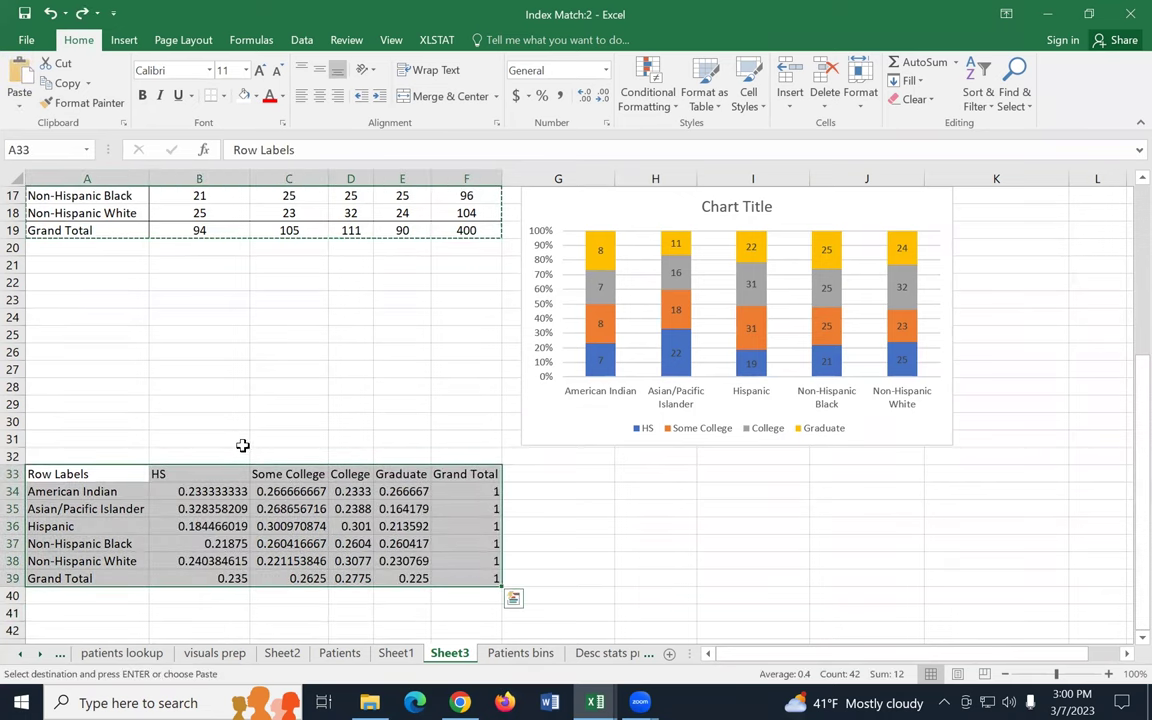
Step: Enter the heading Education in B32 and replace the label in A33 with Race
{"action": "scroll", "coordinate": [242, 445], "scroll_direction": "up", "scroll_amount": 3}
{"action": "scroll", "coordinate": [156, 556], "scroll_direction": "down", "scroll_amount": 1}
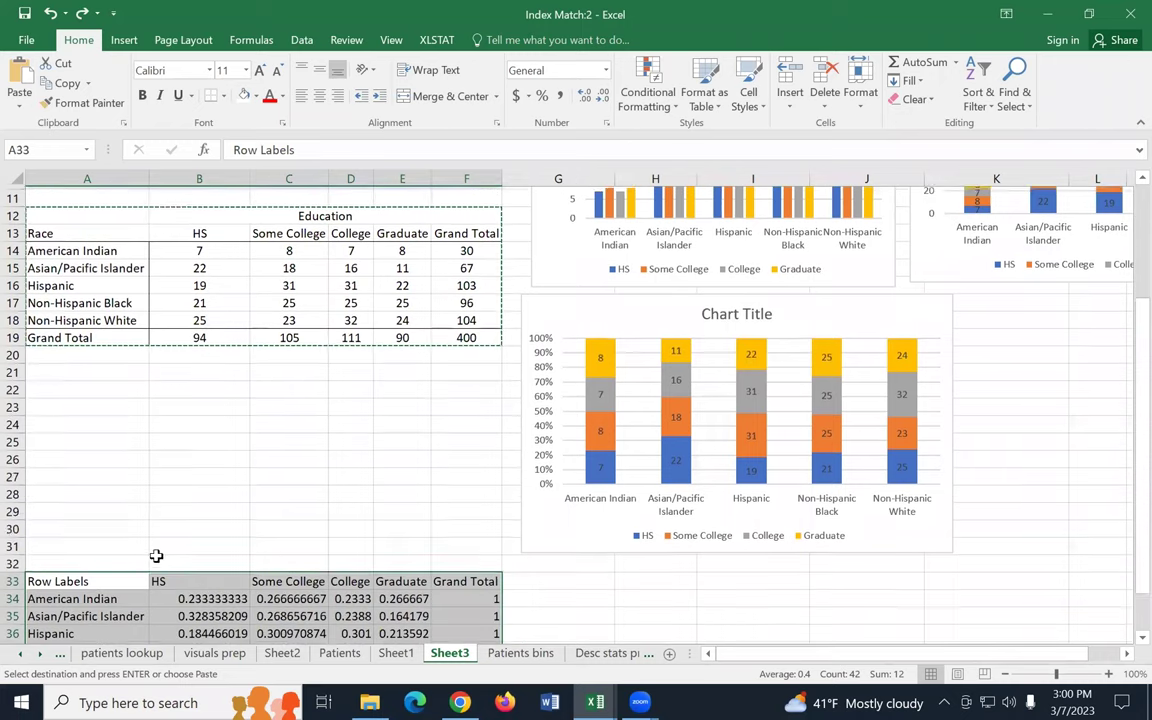
{"action": "left_click", "coordinate": [185, 560]}
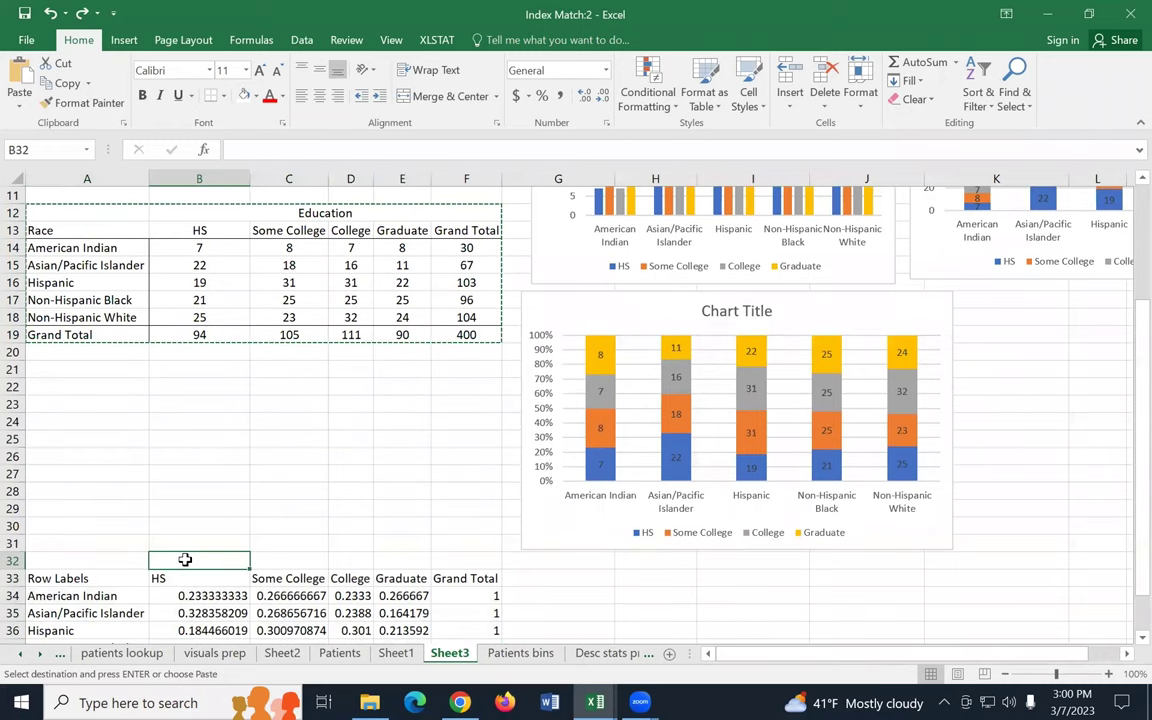
{"action": "type", "text": "Ecu"}
{"action": "key", "text": "BackSpace"}
{"action": "key", "text": "BackSpace"}
{"action": "type", "text": "ducation"}
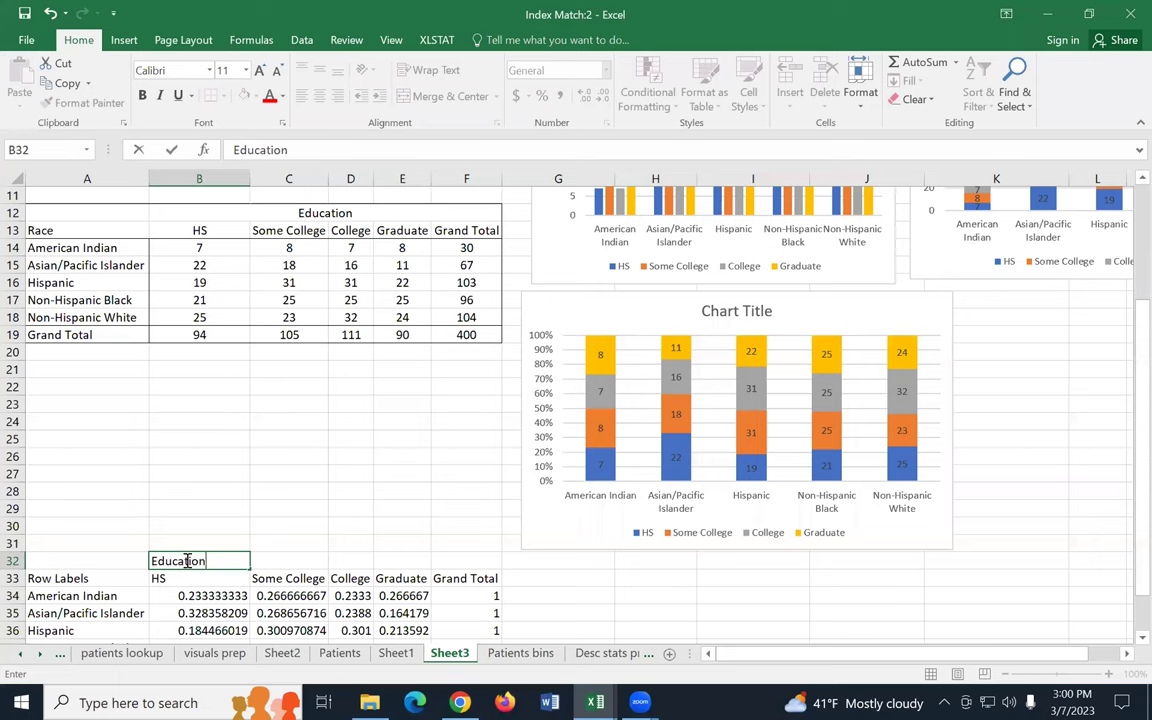
{"action": "key", "text": "Return"}
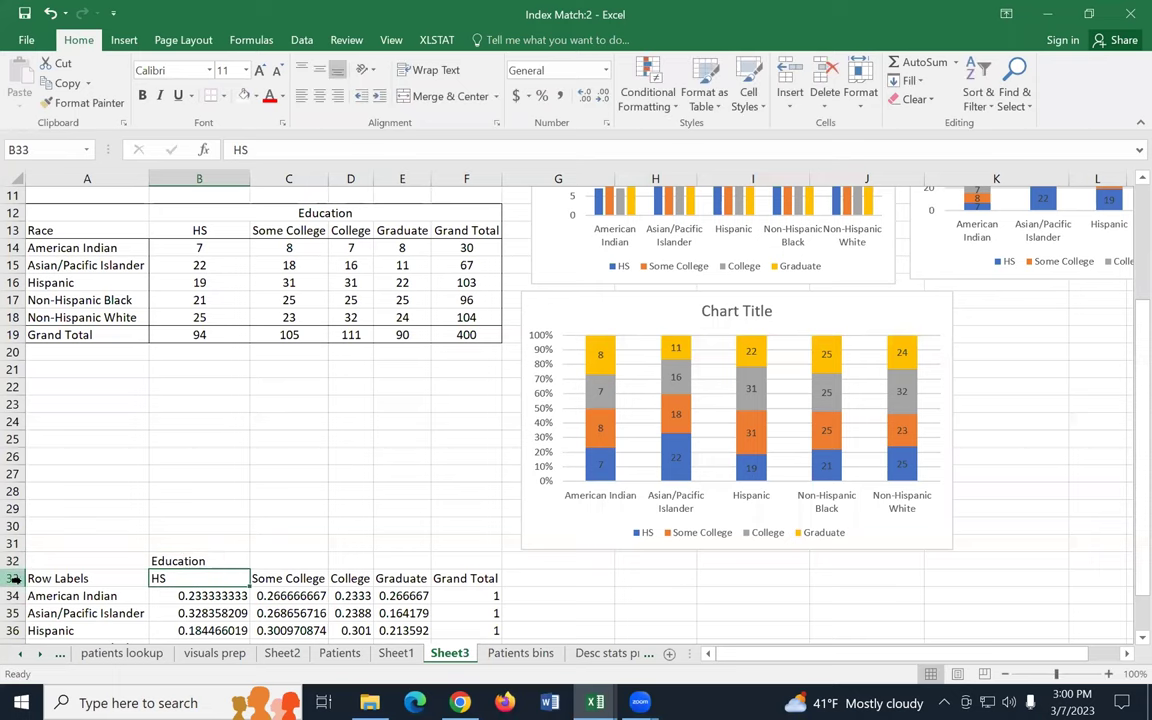
{"action": "left_click", "coordinate": [57, 577]}
{"action": "type", "text": "Ra"}
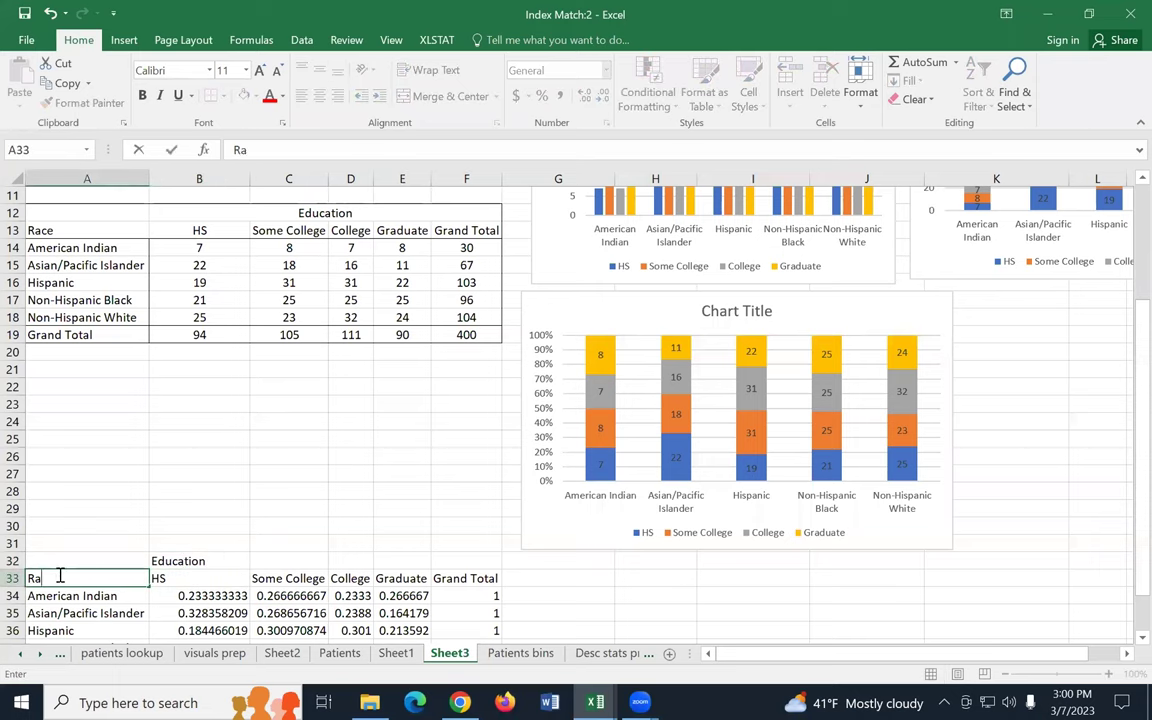
{"action": "type", "text": "ce"}
{"action": "key", "text": "Return"}
Step: Apply the formatting of the count table A12:F19 to the pasted table A32:F39 with Format Painter
{"action": "scroll", "coordinate": [56, 578], "scroll_direction": "up", "scroll_amount": 1}
{"action": "scroll", "coordinate": [60, 580], "scroll_direction": "down", "scroll_amount": 1}
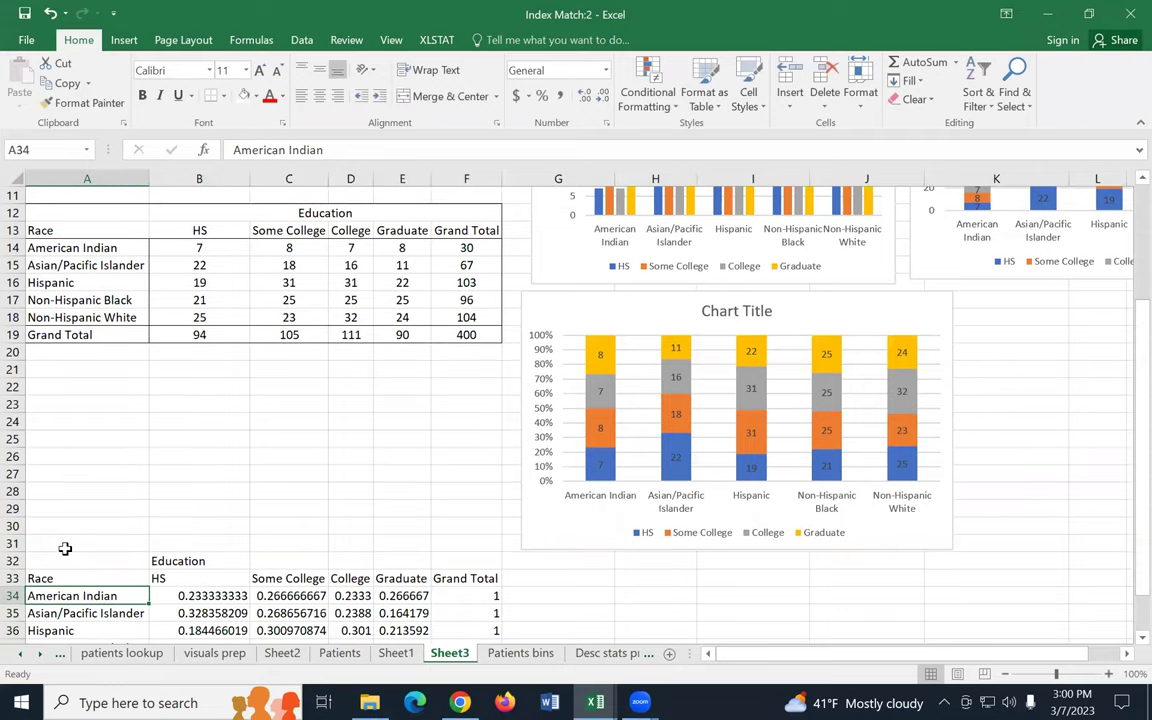
{"action": "scroll", "coordinate": [58, 580], "scroll_direction": "up", "scroll_amount": 1}
{"action": "left_click_drag", "start_coordinate": [57, 268], "coordinate": [409, 383]}
{"action": "right_click", "coordinate": [430, 305]}
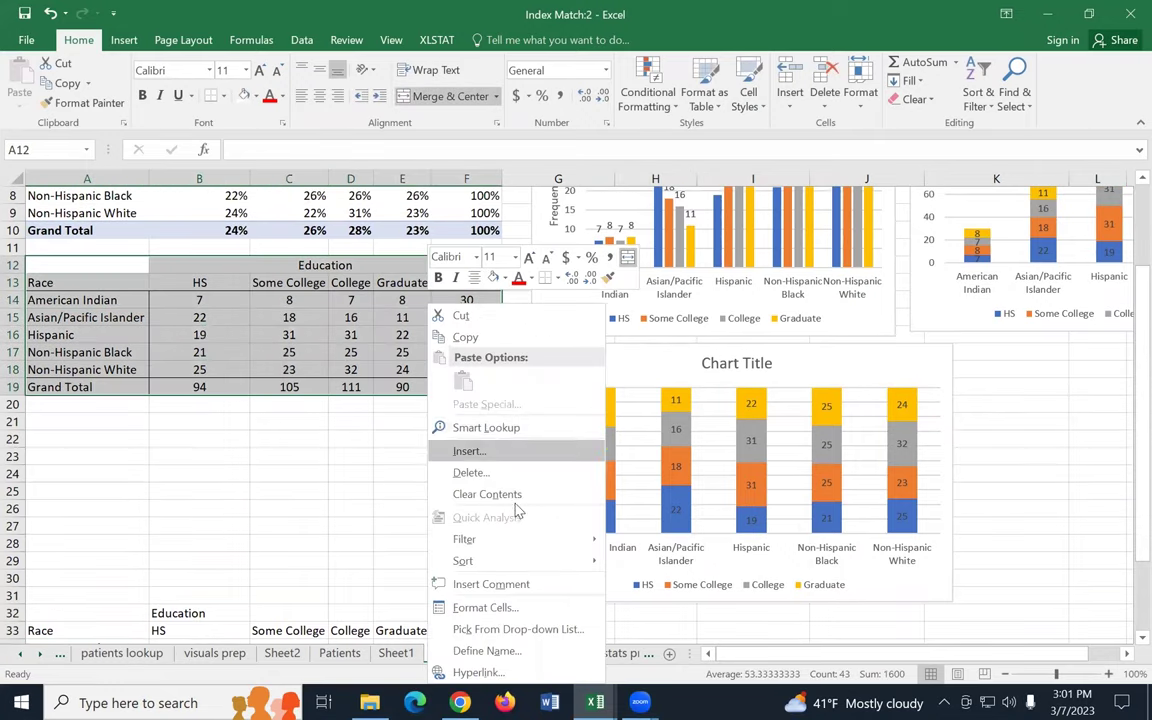
{"action": "left_click", "coordinate": [607, 280]}
{"action": "scroll", "coordinate": [180, 490], "scroll_direction": "down", "scroll_amount": 3}
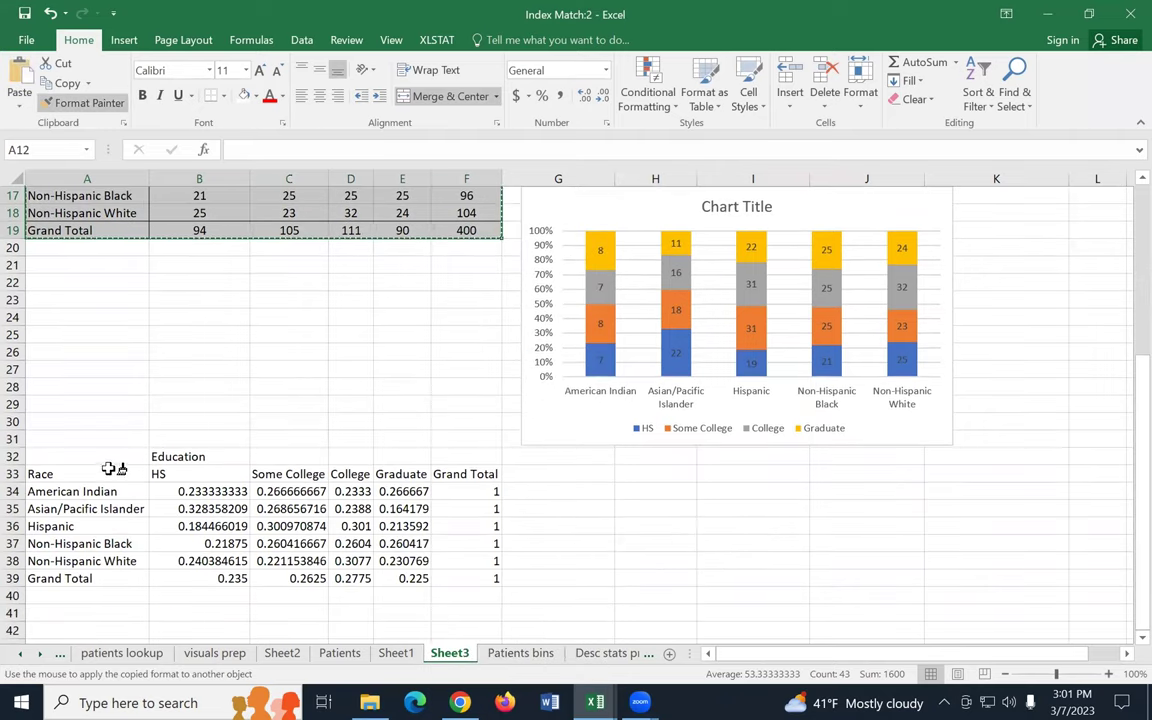
{"action": "mouse_move", "coordinate": [70, 459]}
{"action": "left_mouse_down"}
{"action": "mouse_move", "coordinate": [399, 491]}
{"action": "mouse_move", "coordinate": [419, 571]}
{"action": "mouse_move", "coordinate": [440, 578]}
{"action": "left_mouse_up"}
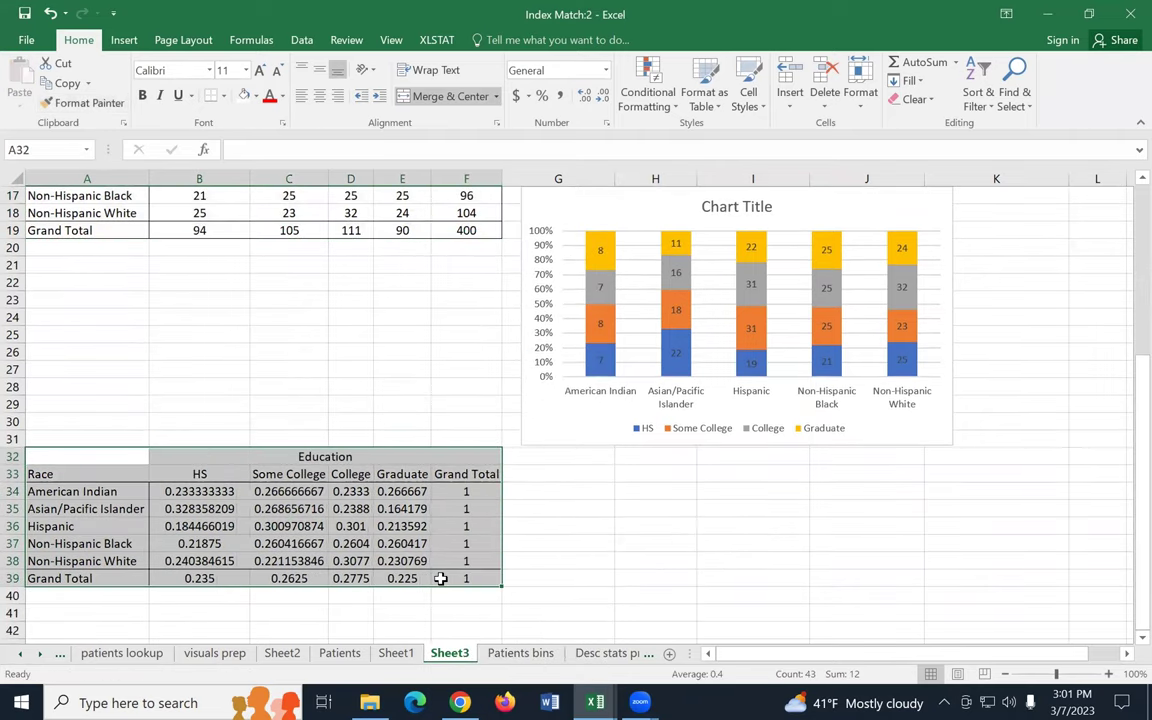
Step: Format the values in B34:F39 as percentages with no decimal places and deselect the table
{"action": "left_click", "coordinate": [266, 583]}
{"action": "left_click_drag", "start_coordinate": [222, 495], "coordinate": [461, 575]}
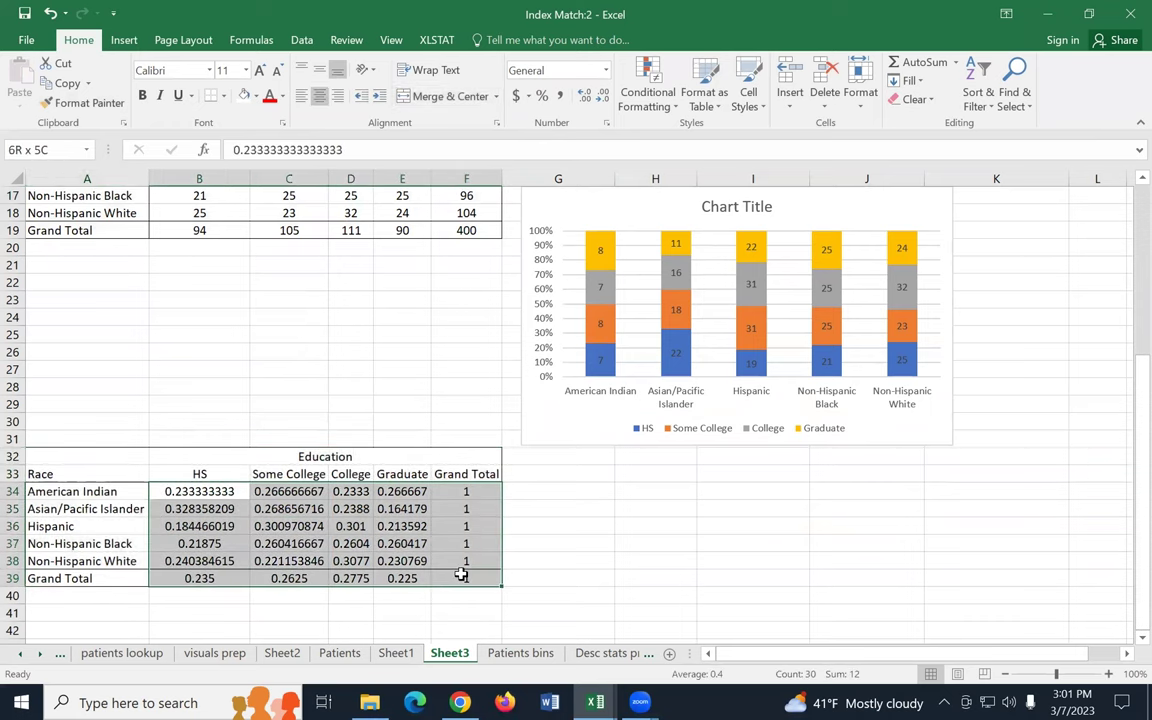
{"action": "left_click", "coordinate": [541, 95]}
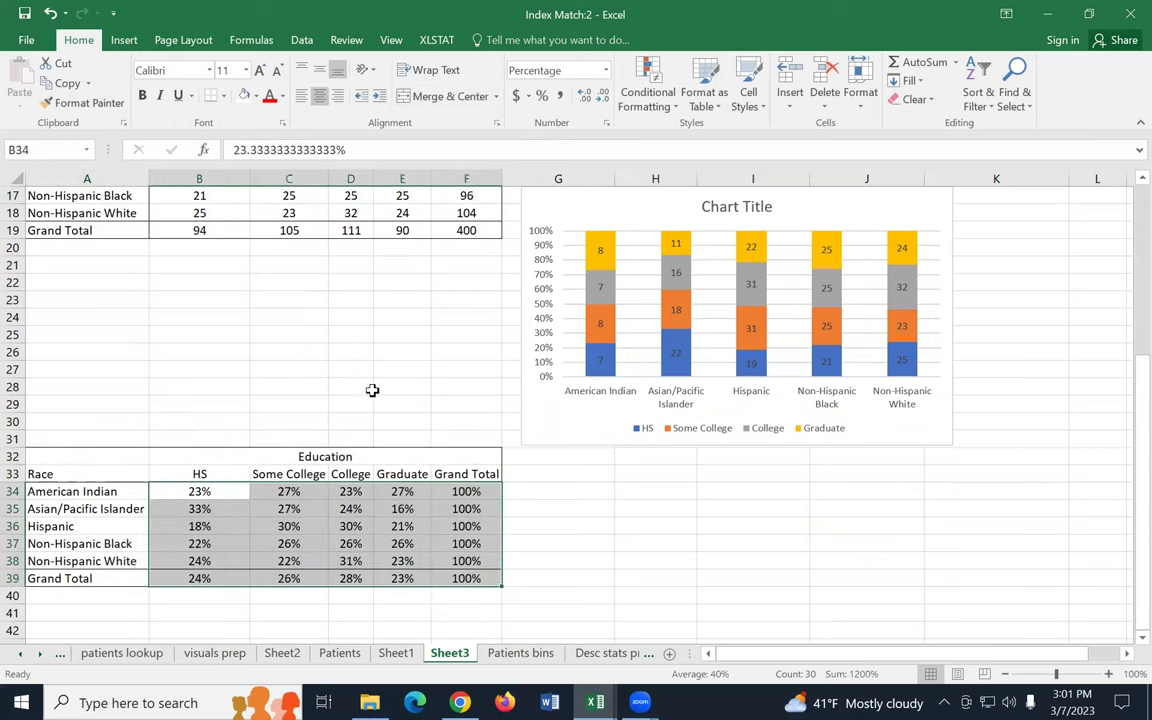
{"action": "left_click", "coordinate": [300, 612]}
{"action": "scroll", "coordinate": [540, 560], "scroll_direction": "down", "scroll_amount": 1}
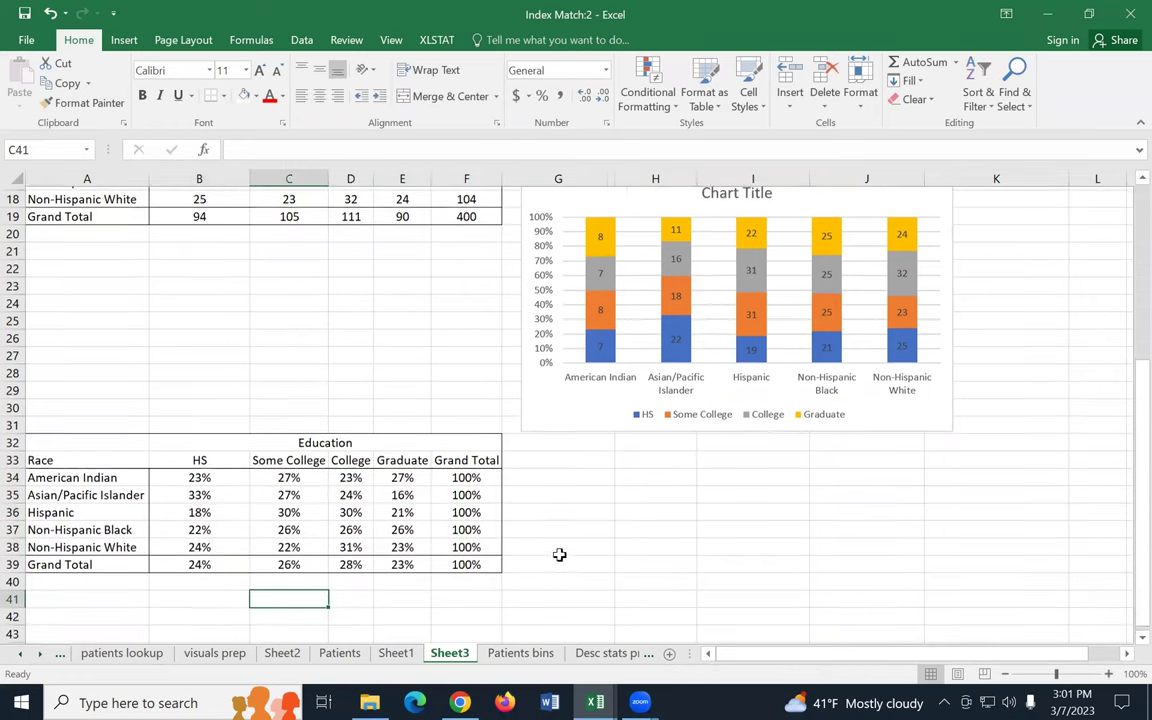
Step: Insert a 2-D stacked column chart from A33:E38 and place it beside the percentage table, under the 100% stacked chart
{"action": "scroll", "coordinate": [559, 554], "scroll_direction": "down", "scroll_amount": 3}
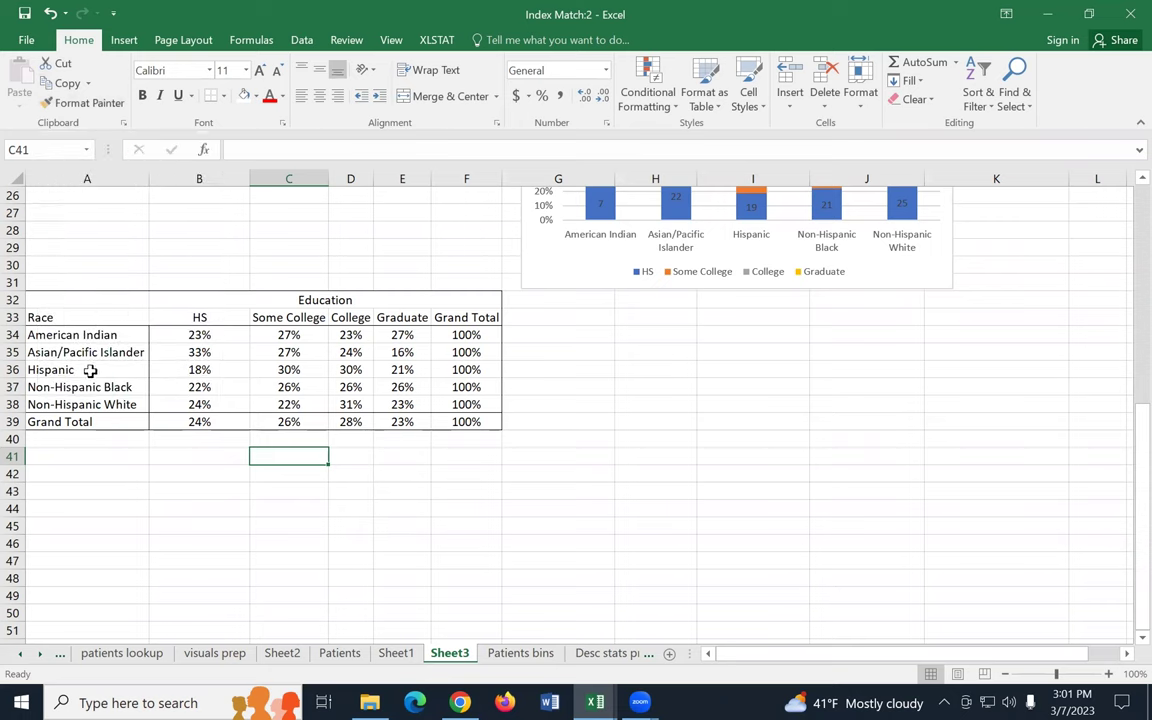
{"action": "left_click_drag", "start_coordinate": [24, 316], "coordinate": [399, 390]}
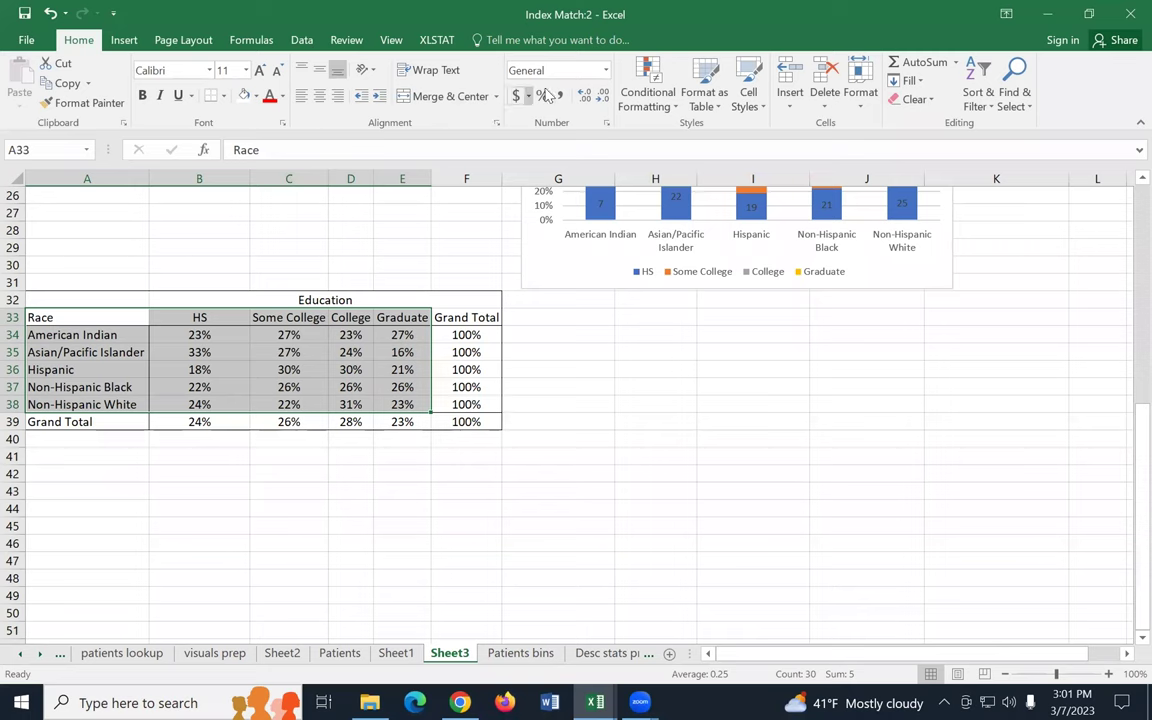
{"action": "left_click", "coordinate": [124, 42]}
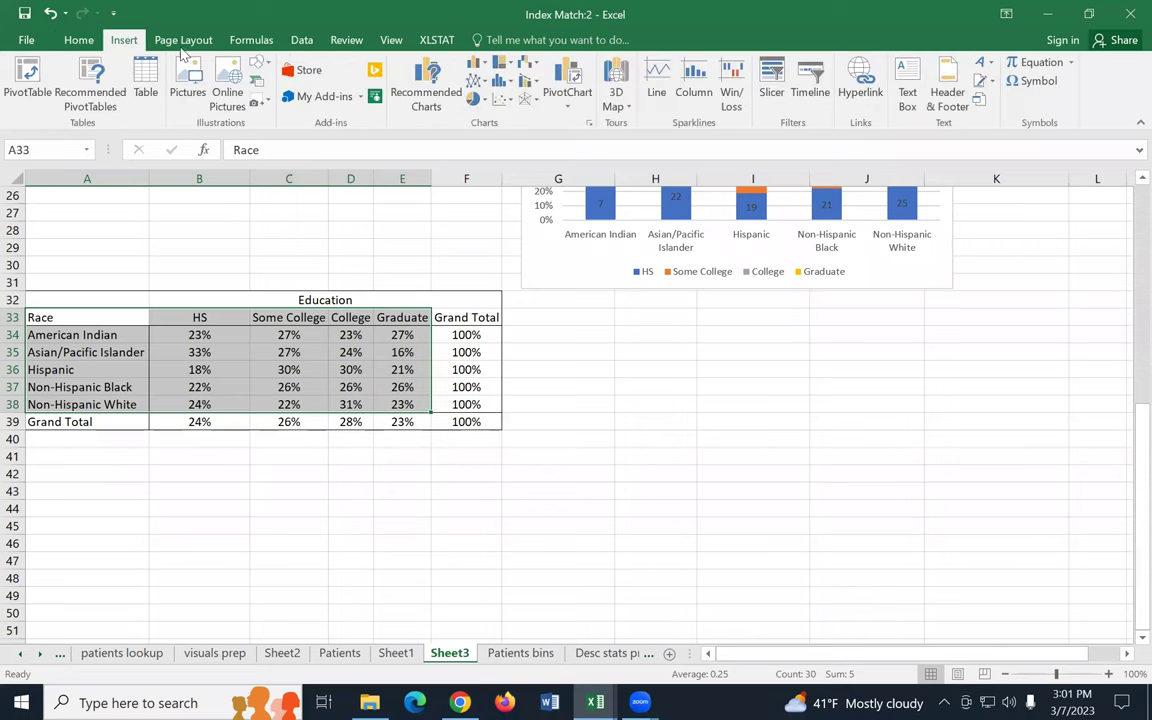
{"action": "left_click", "coordinate": [475, 62]}
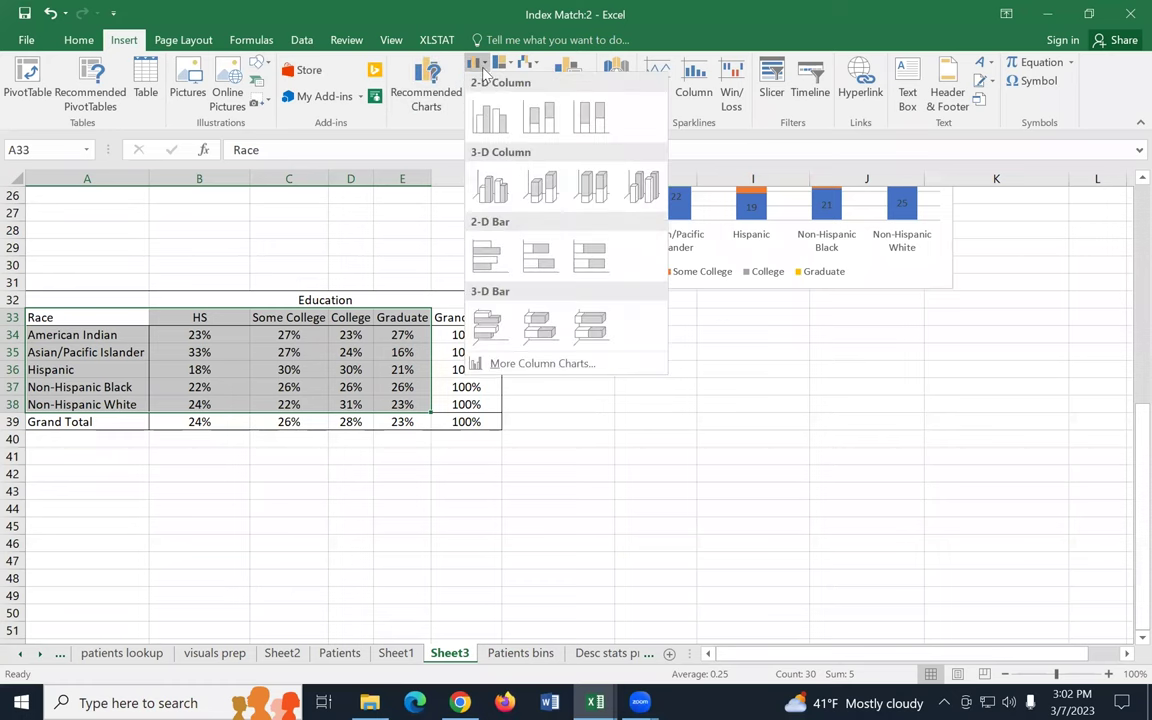
{"action": "left_click", "coordinate": [537, 122]}
{"action": "mouse_move", "coordinate": [658, 311]}
{"action": "left_mouse_down"}
{"action": "mouse_move", "coordinate": [782, 321]}
{"action": "mouse_move", "coordinate": [768, 312]}
{"action": "left_mouse_up"}
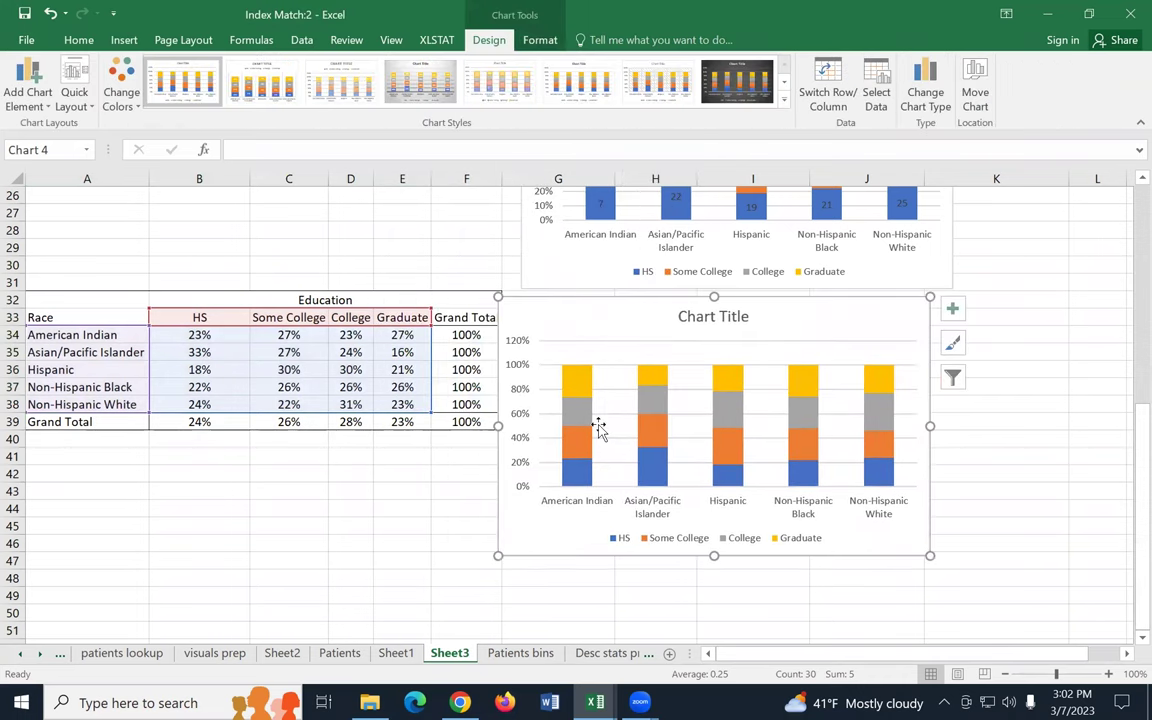
Step: Add data labels to the new stacked chart and switch its rows and columns so the education levels become the categories
{"action": "left_click", "coordinate": [951, 312]}
{"action": "left_click", "coordinate": [990, 383]}
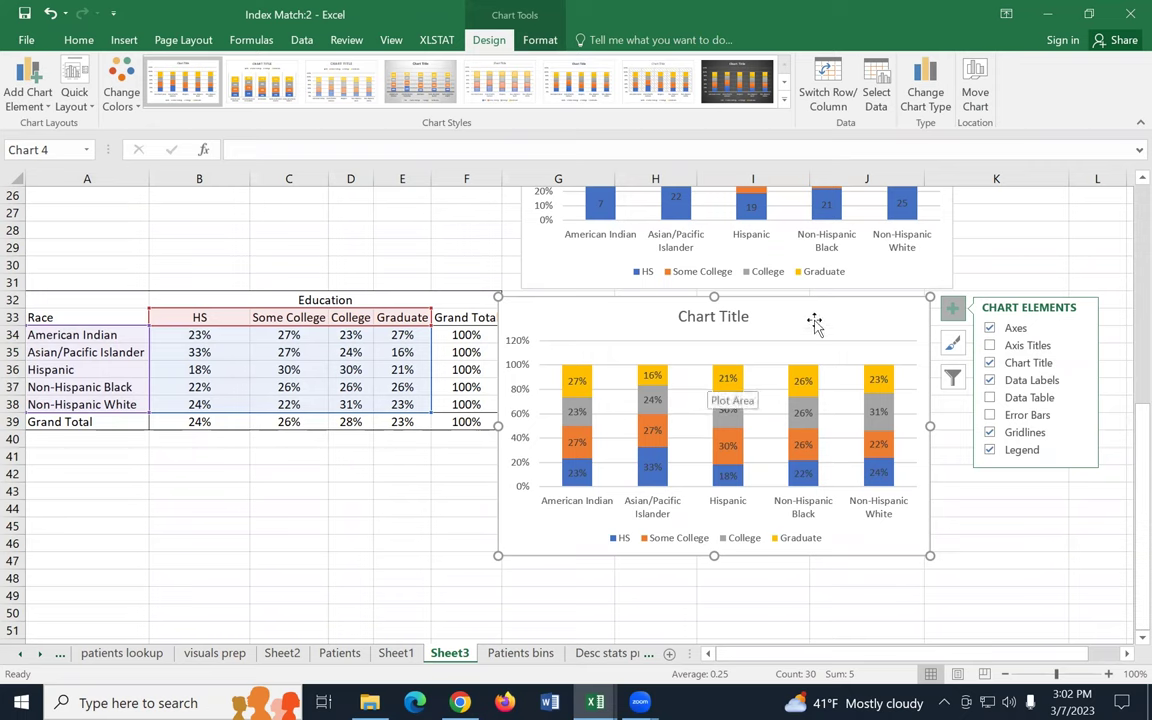
{"action": "left_click_drag", "start_coordinate": [823, 311], "coordinate": [843, 316]}
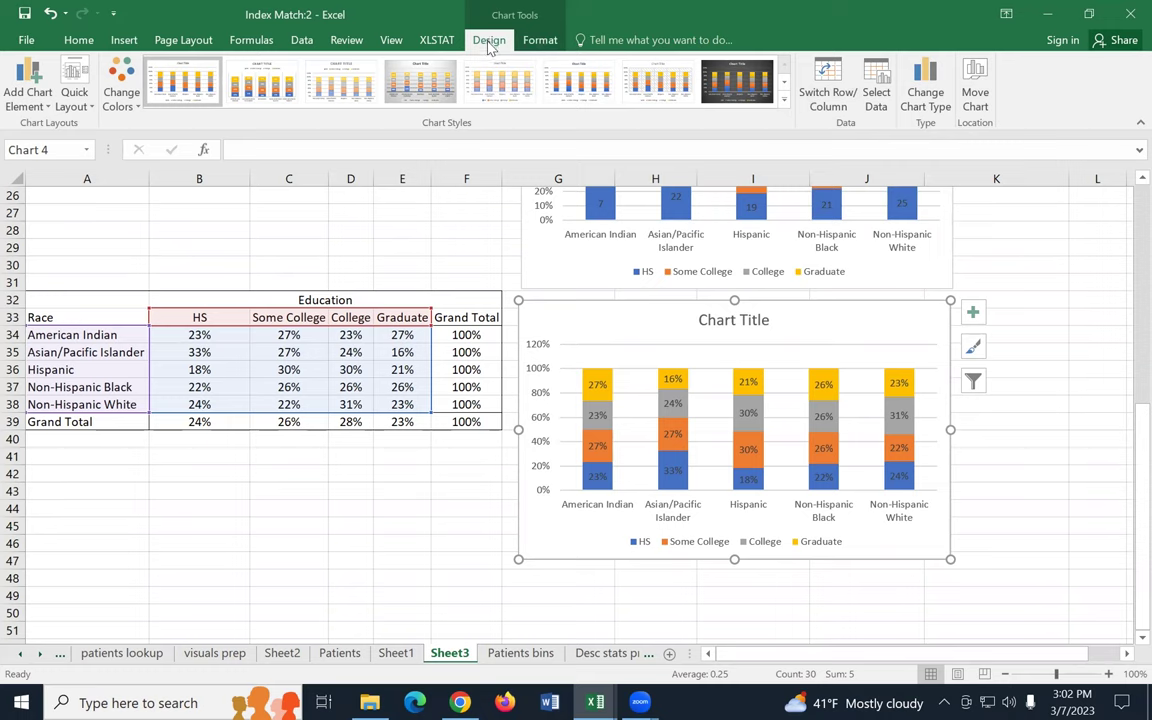
{"action": "left_click", "coordinate": [828, 84]}
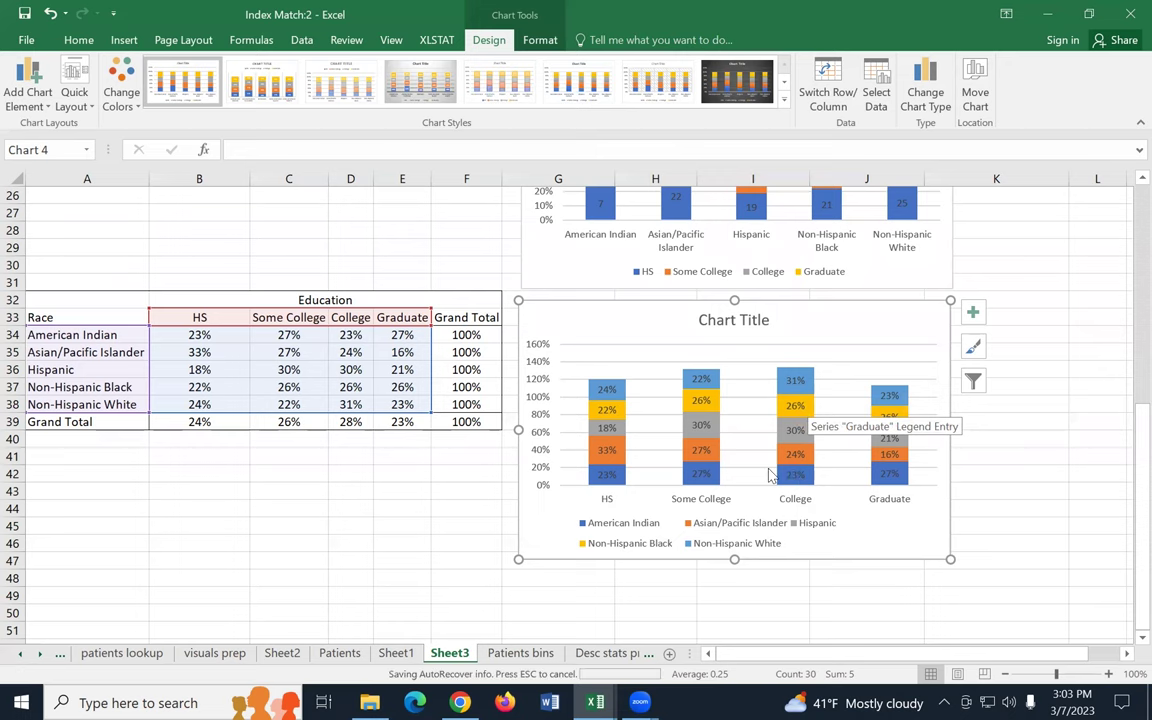
Step: Compare the percentage table and its stacked chart with the count table and the earlier charts
{"action": "scroll", "coordinate": [760, 415], "scroll_direction": "up", "scroll_amount": 4}
{"action": "scroll", "coordinate": [783, 415], "scroll_direction": "up", "scroll_amount": 2}
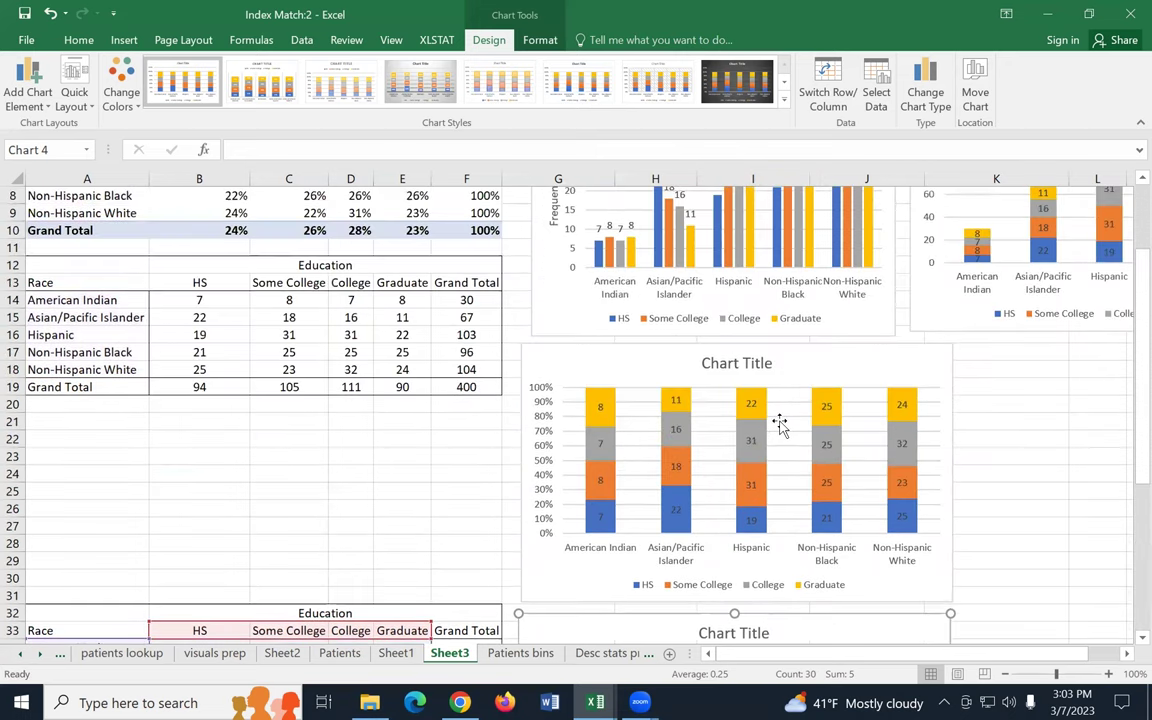
{"action": "scroll", "coordinate": [690, 385], "scroll_direction": "up", "scroll_amount": 3}
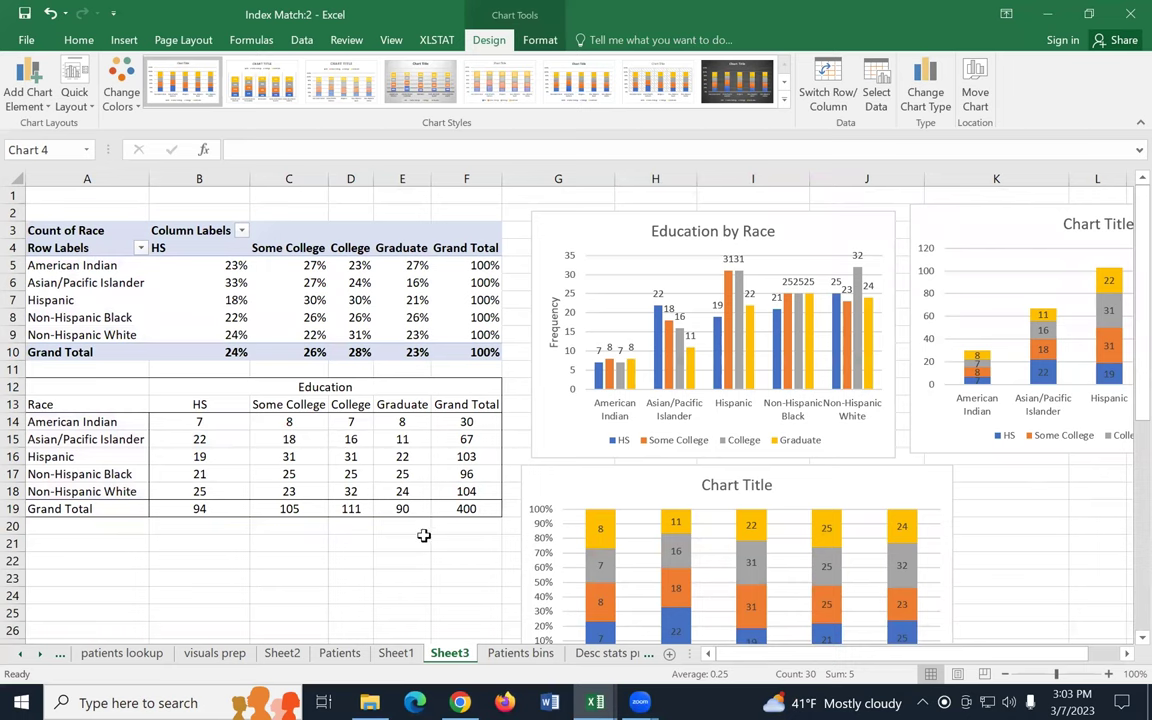
{"action": "scroll", "coordinate": [424, 536], "scroll_direction": "down", "scroll_amount": 5}
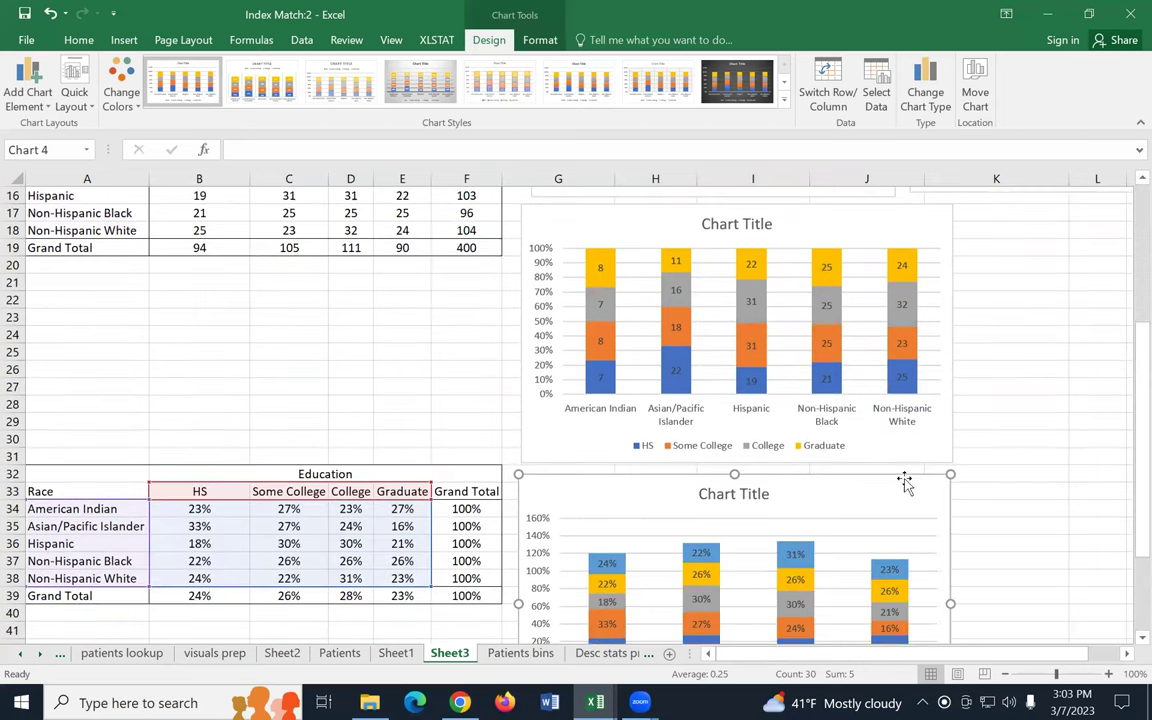
{"action": "scroll", "coordinate": [905, 483], "scroll_direction": "up", "scroll_amount": 5}
{"action": "scroll", "coordinate": [500, 539], "scroll_direction": "down", "scroll_amount": 3}
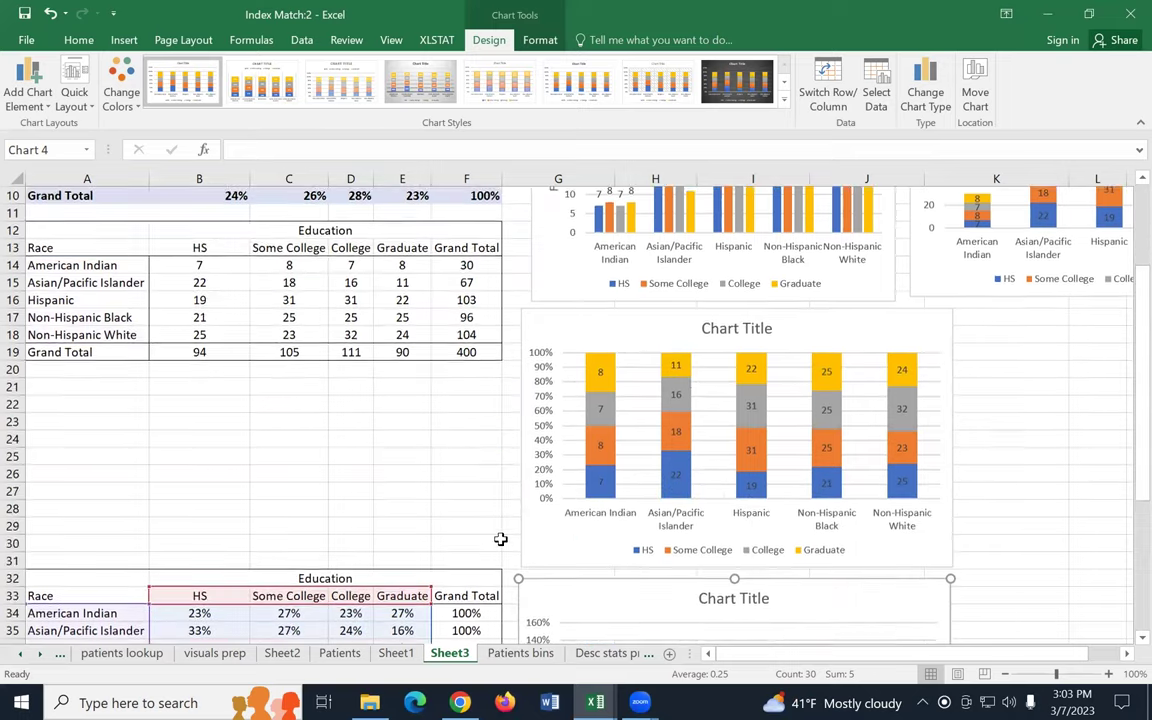
{"action": "scroll", "coordinate": [500, 539], "scroll_direction": "down", "scroll_amount": 3}
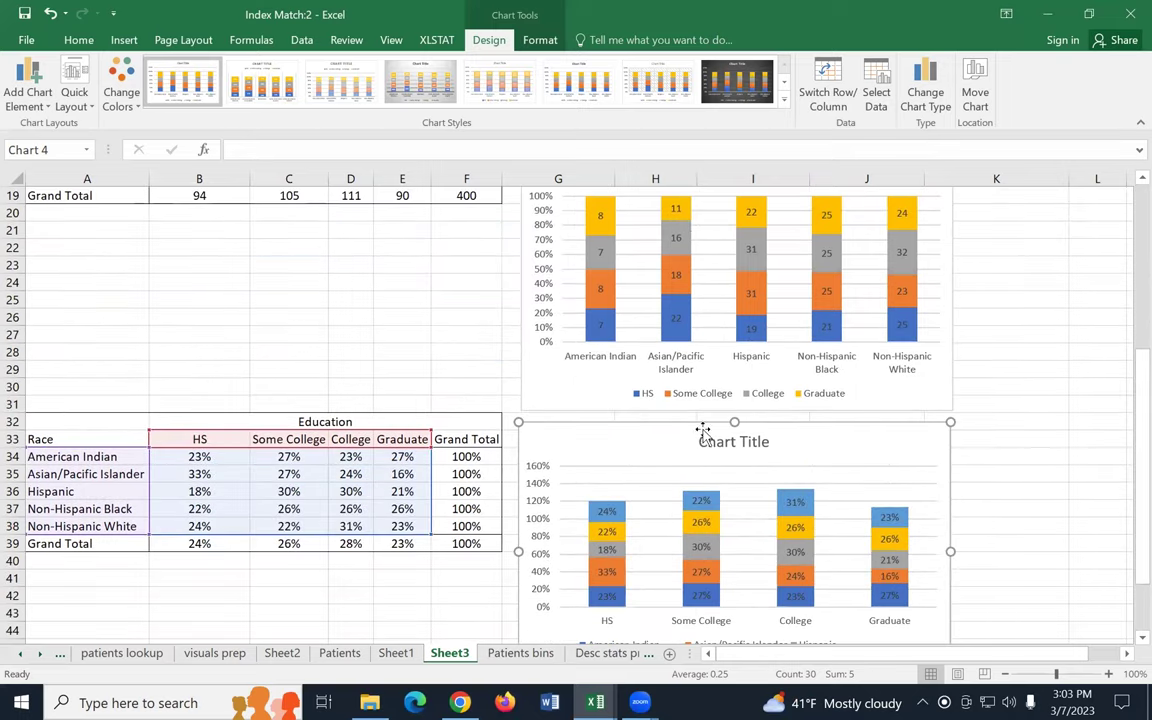
Step: Switch the percentage chart's rows and columns so the races form the horizontal axis and the education levels form the series
{"action": "left_click", "coordinate": [826, 88]}
{"action": "scroll", "coordinate": [712, 452], "scroll_direction": "down", "scroll_amount": 2}
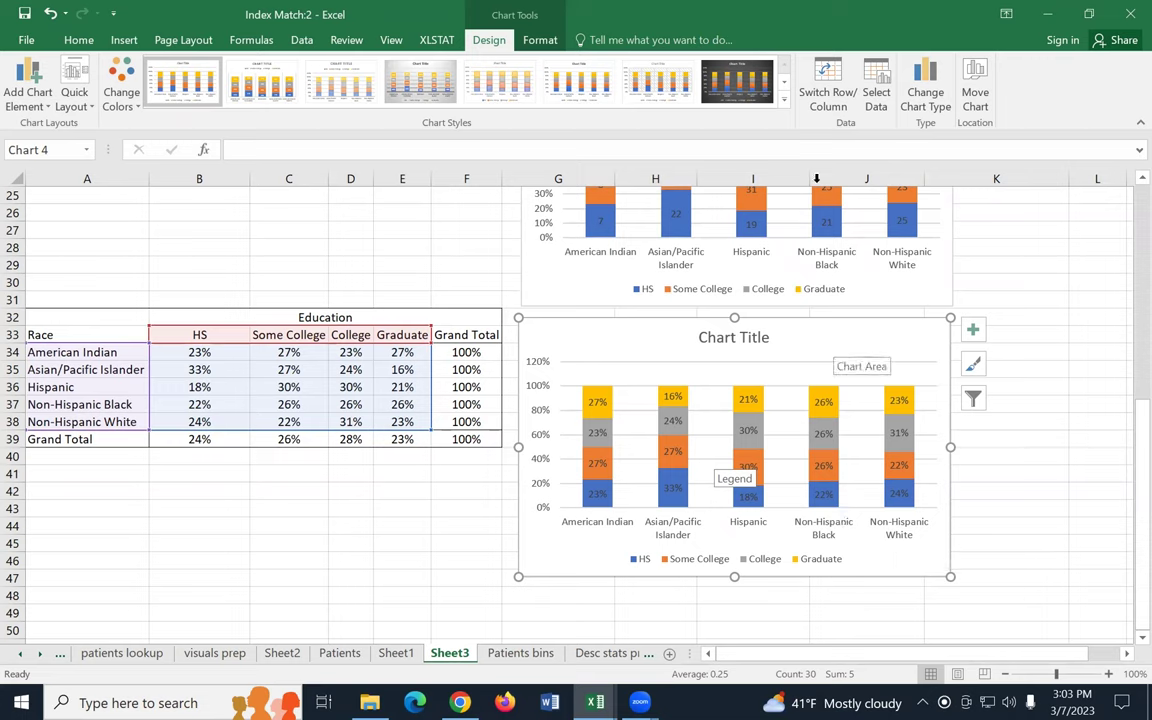
{"action": "left_click", "coordinate": [830, 88]}
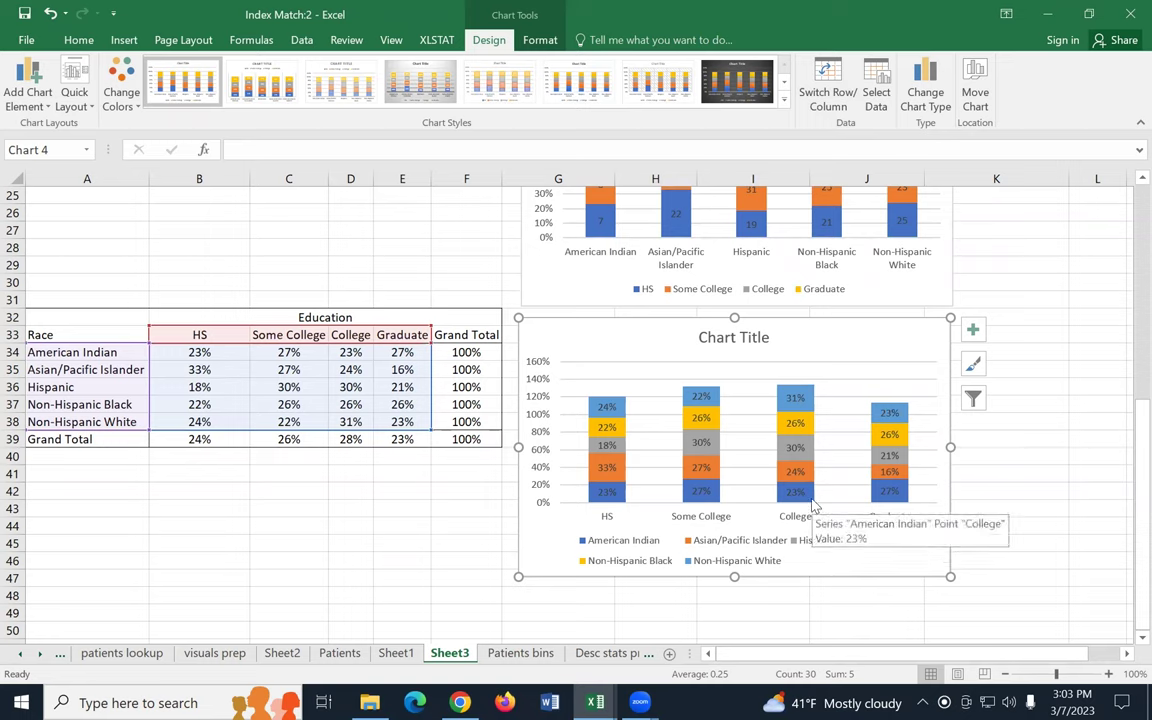
{"action": "left_click", "coordinate": [828, 92]}
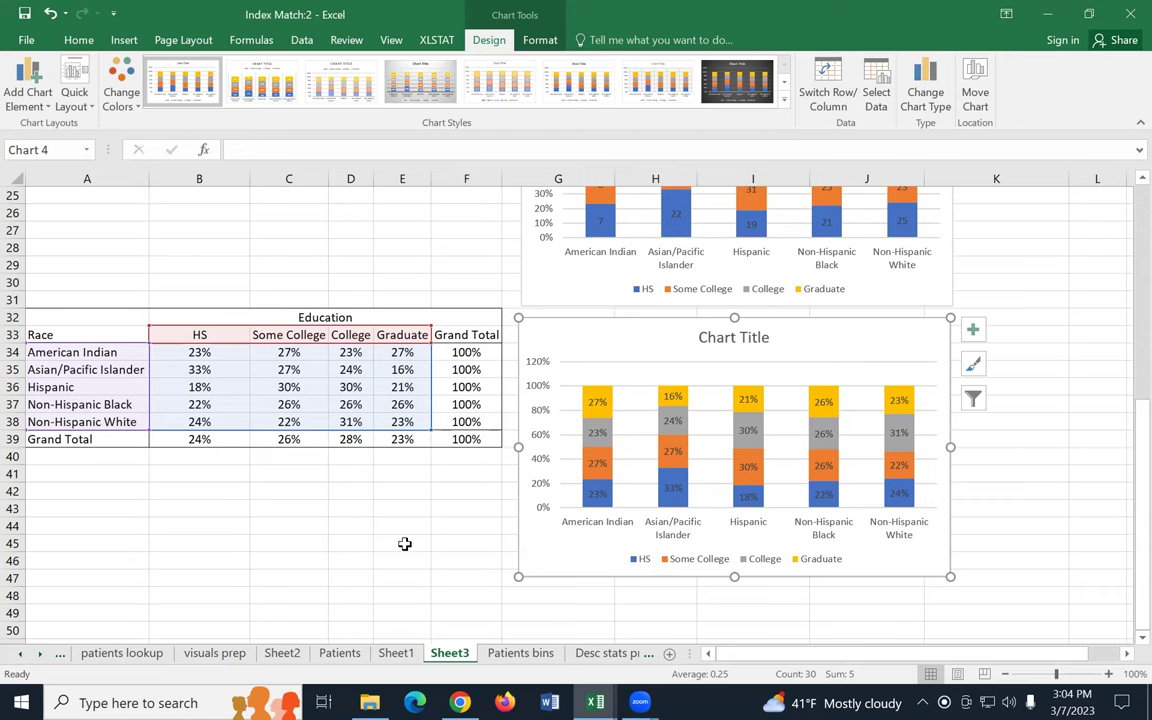
Step: Show the pivot table's Count of Race values as % of Column Total
{"action": "scroll", "coordinate": [363, 551], "scroll_direction": "down", "scroll_amount": 1}
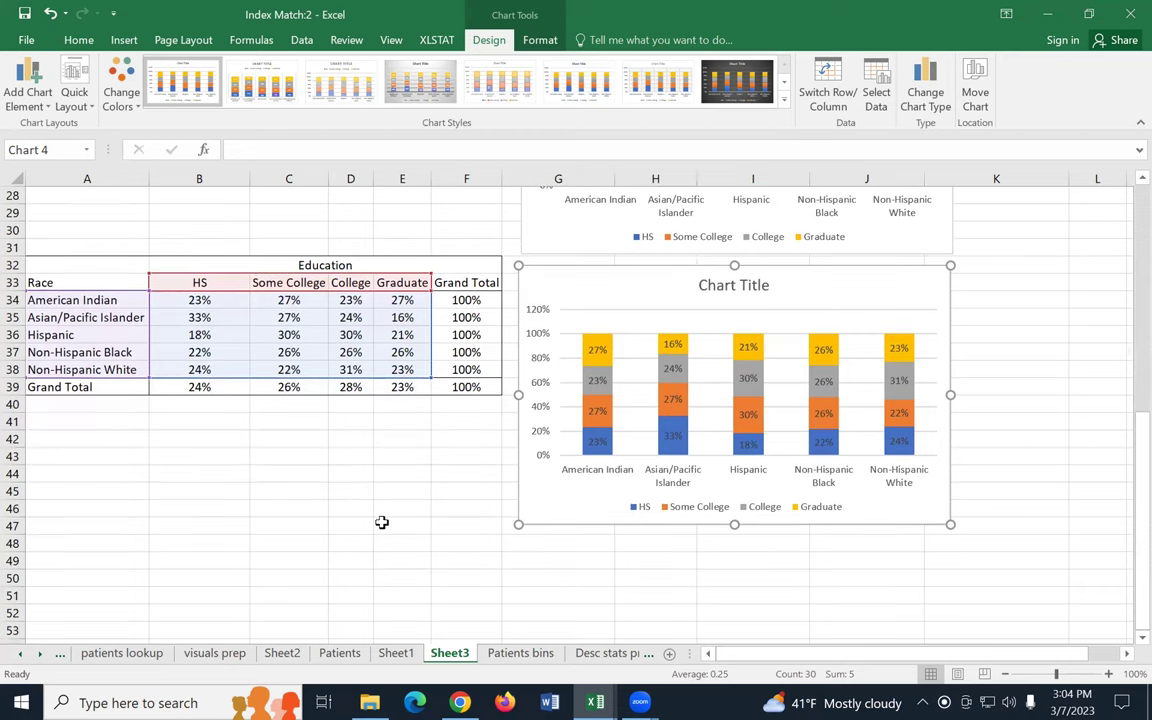
{"action": "scroll", "coordinate": [380, 522], "scroll_direction": "up", "scroll_amount": 7}
{"action": "scroll", "coordinate": [419, 416], "scroll_direction": "up", "scroll_amount": 2}
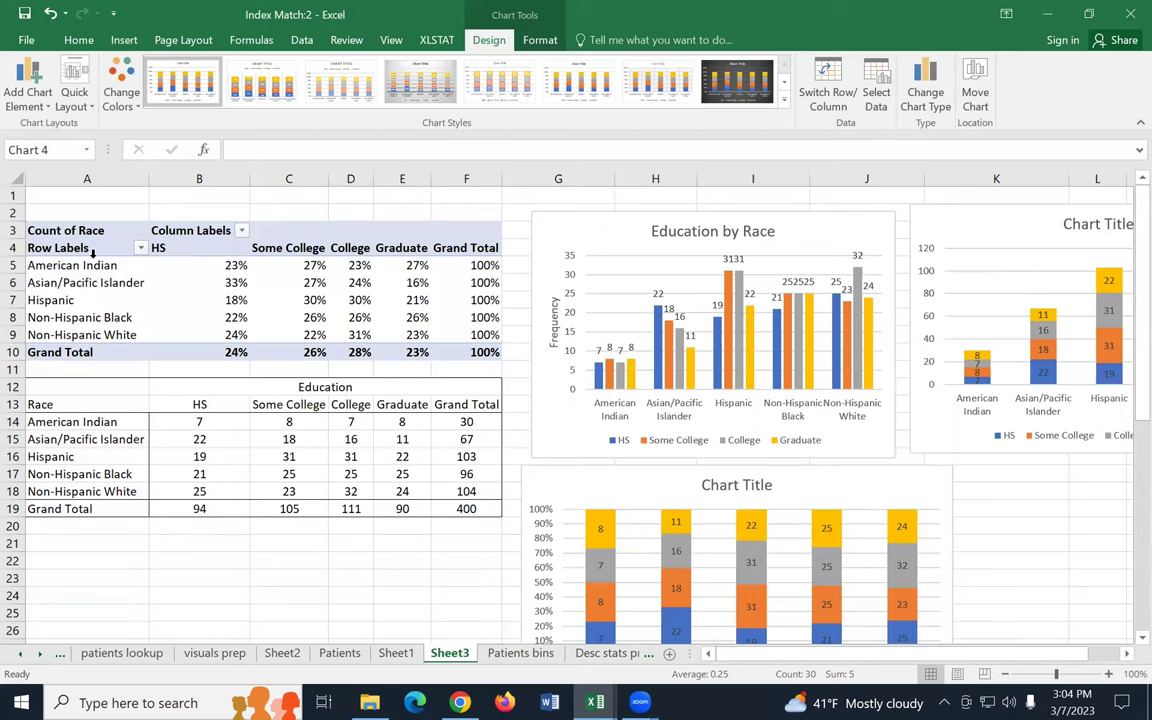
{"action": "scroll", "coordinate": [663, 620], "scroll_direction": "down", "scroll_amount": 4}
{"action": "scroll", "coordinate": [663, 620], "scroll_direction": "up", "scroll_amount": 4}
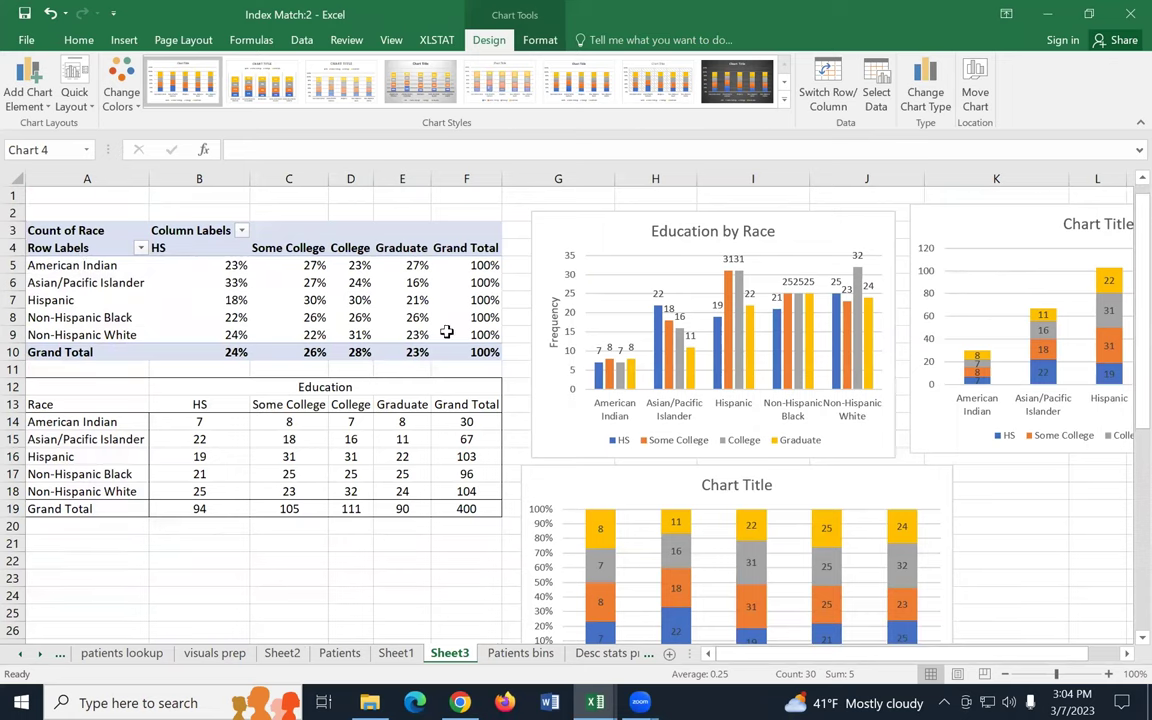
{"action": "left_click", "coordinate": [73, 243]}
{"action": "left_click", "coordinate": [289, 282]}
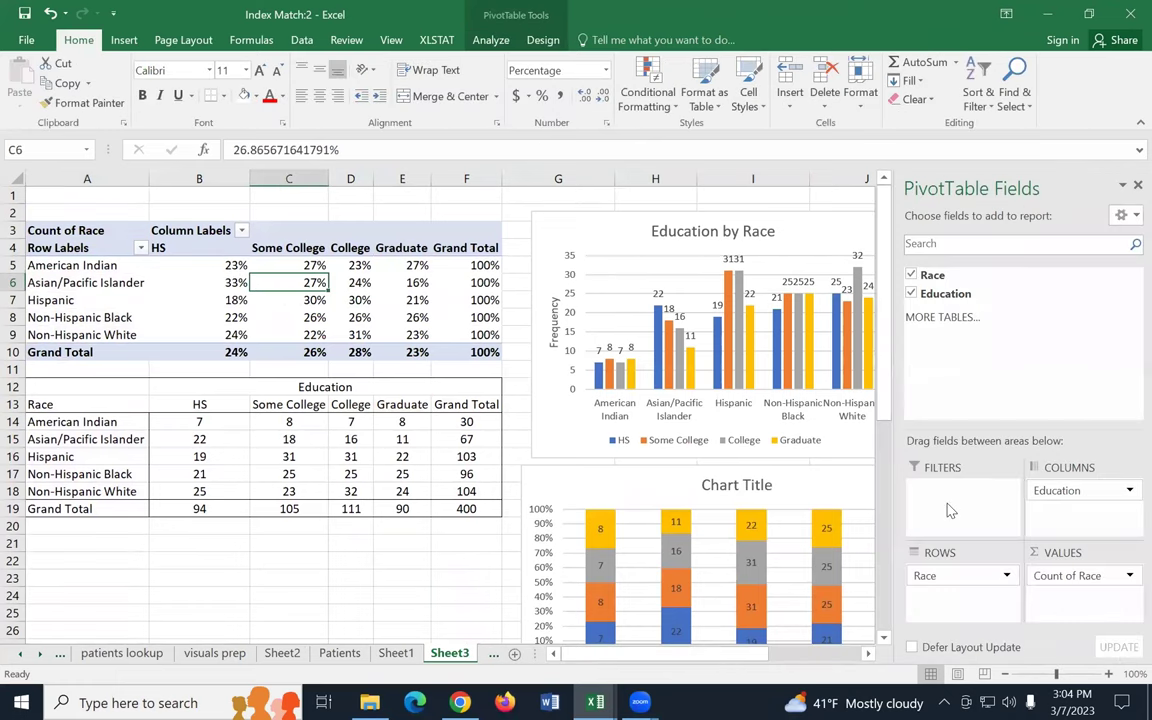
{"action": "left_click", "coordinate": [1080, 578]}
{"action": "left_click", "coordinate": [1062, 558]}
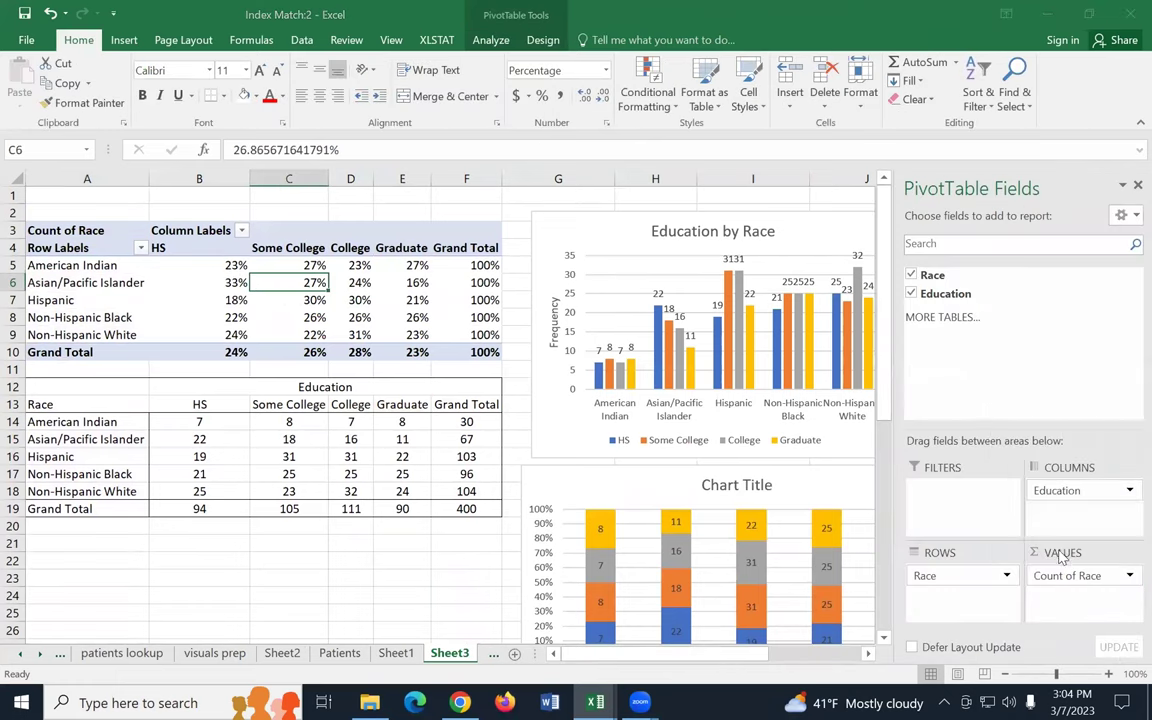
{"action": "left_click", "coordinate": [797, 282]}
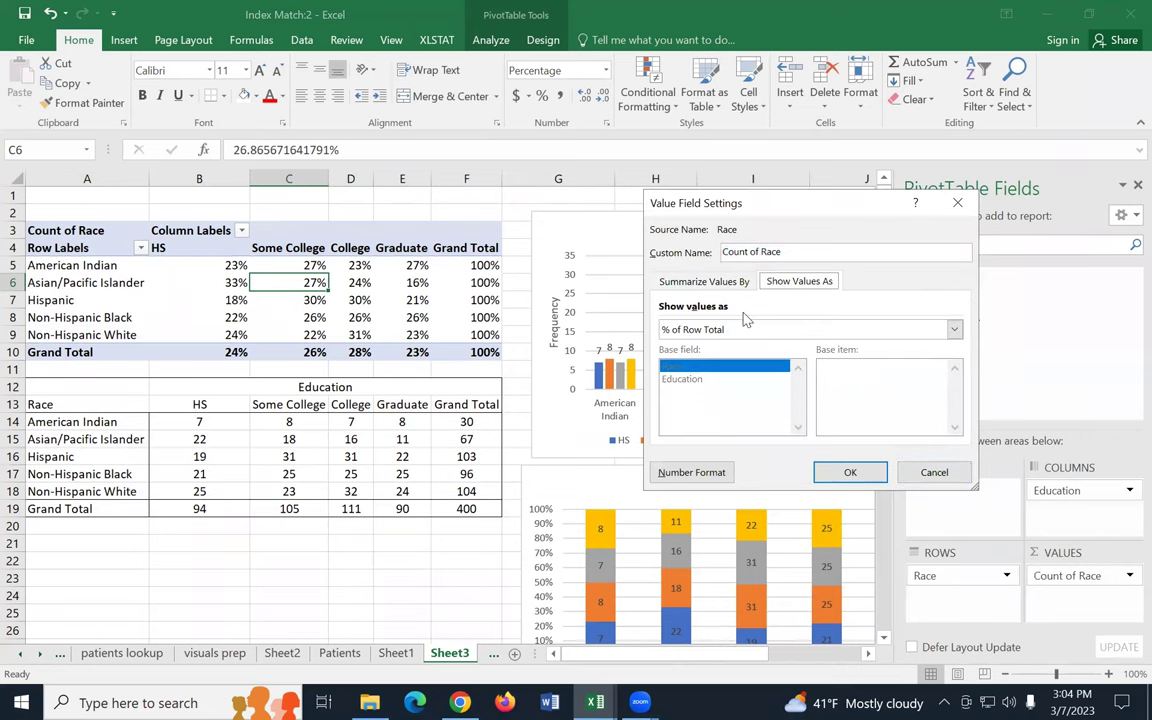
{"action": "left_click", "coordinate": [726, 330]}
{"action": "left_click", "coordinate": [714, 370]}
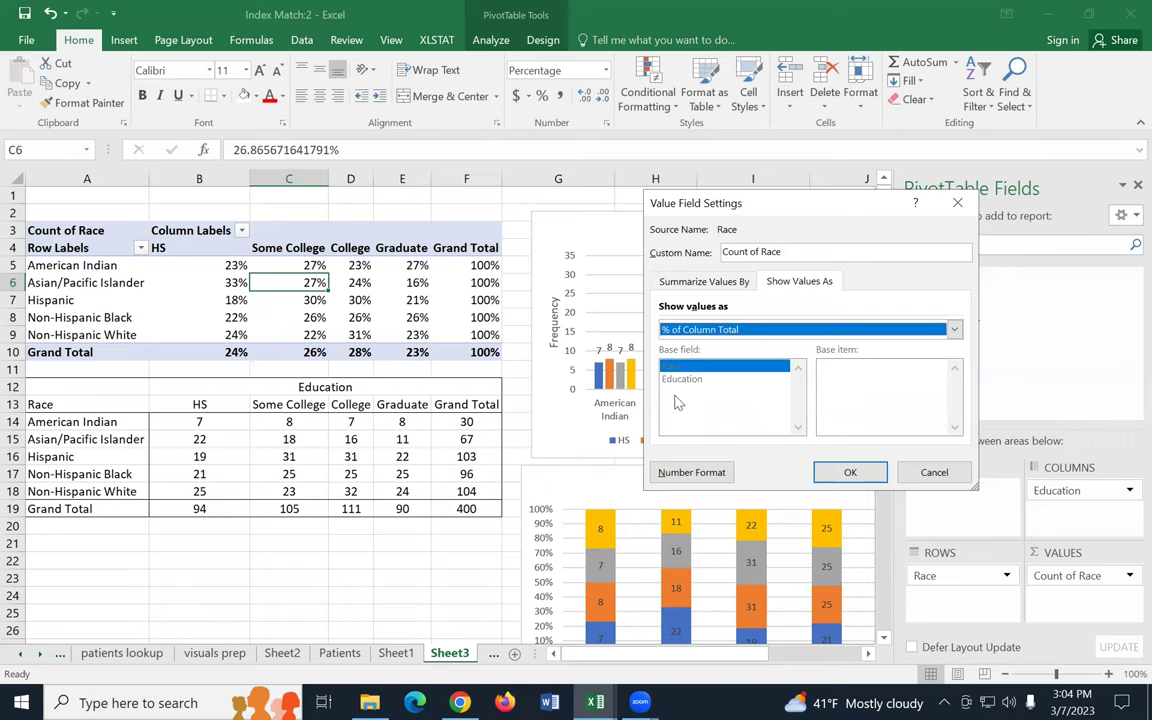
{"action": "left_click", "coordinate": [850, 472]}
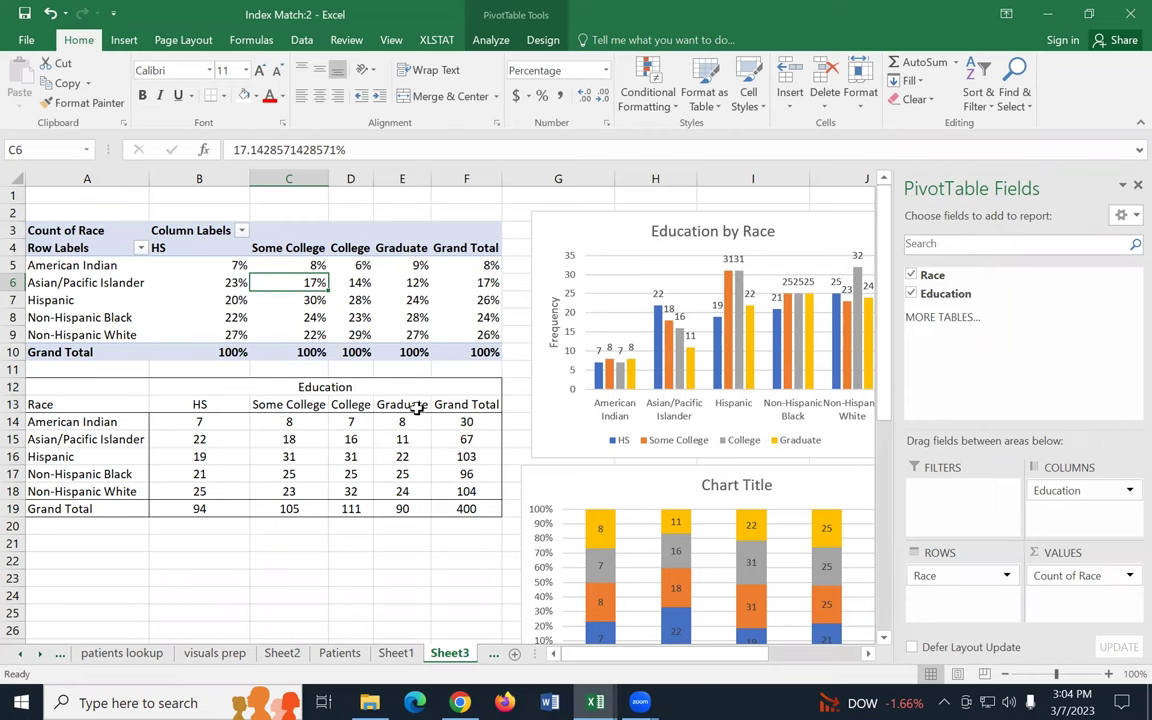
Step: Close the PivotTable field list and compare the column percentages with the tables and stacked charts on Sheet3
{"action": "scroll", "coordinate": [658, 460], "scroll_direction": "down", "scroll_amount": 6}
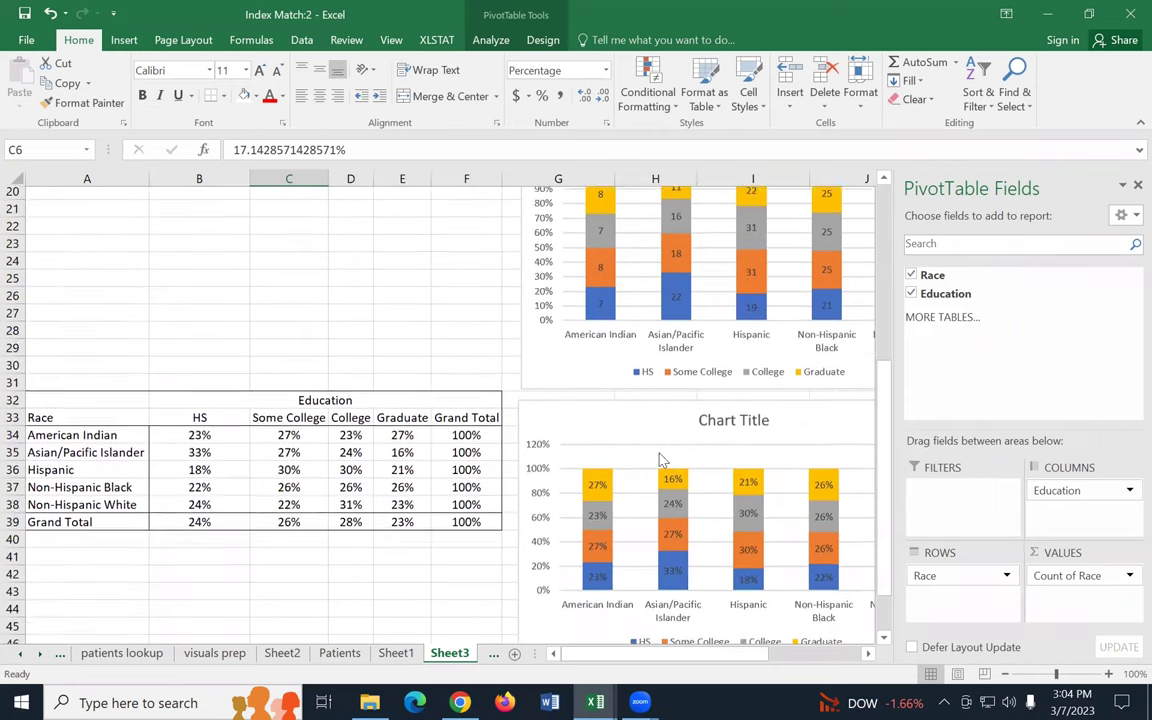
{"action": "scroll", "coordinate": [457, 437], "scroll_direction": "up", "scroll_amount": 7}
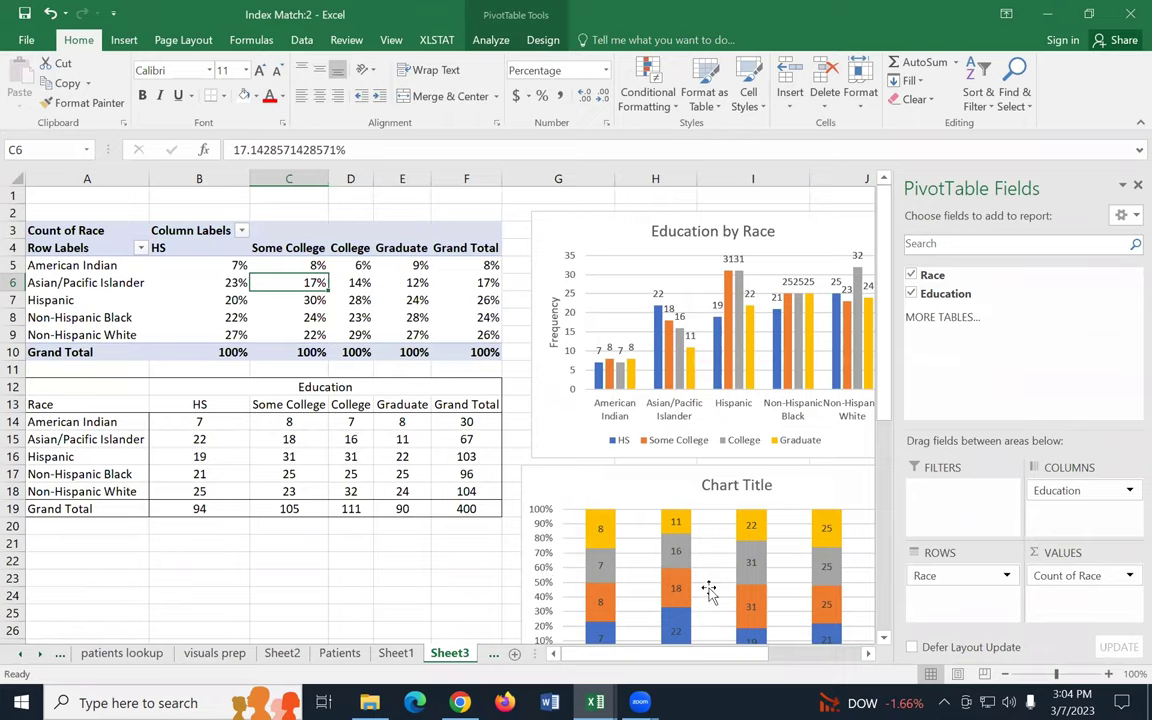
{"action": "scroll", "coordinate": [708, 590], "scroll_direction": "down", "scroll_amount": 6}
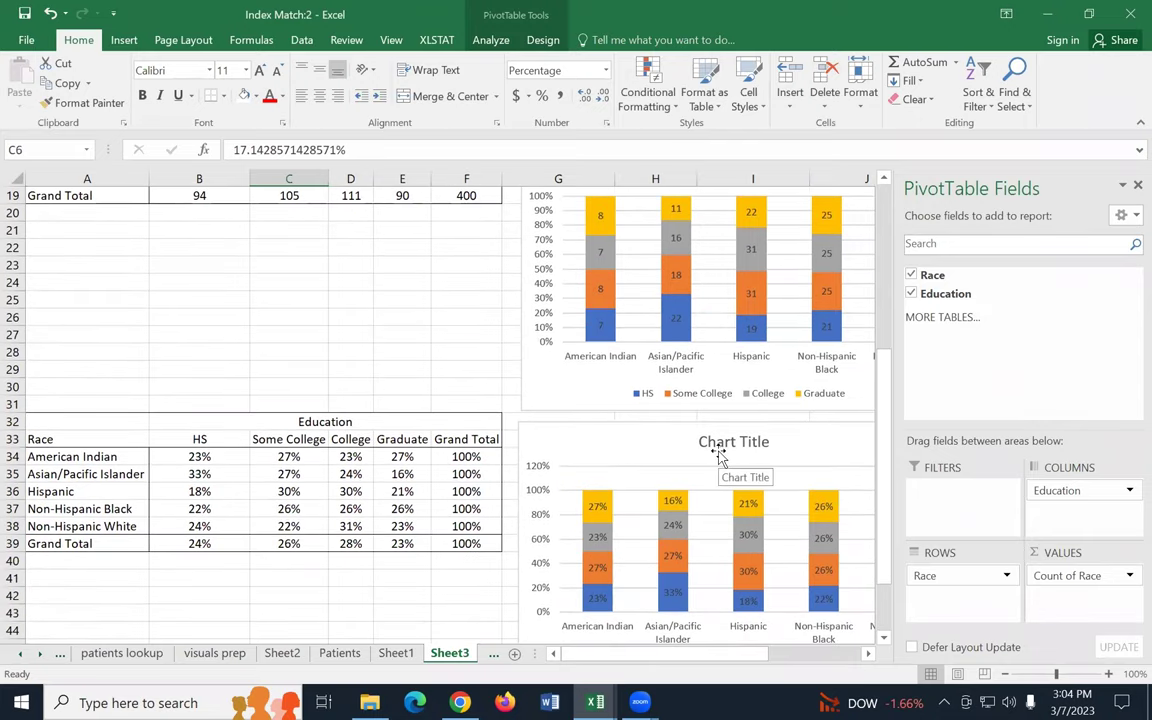
{"action": "left_click", "coordinate": [1126, 188]}
{"action": "scroll", "coordinate": [910, 514], "scroll_direction": "down", "scroll_amount": 1}
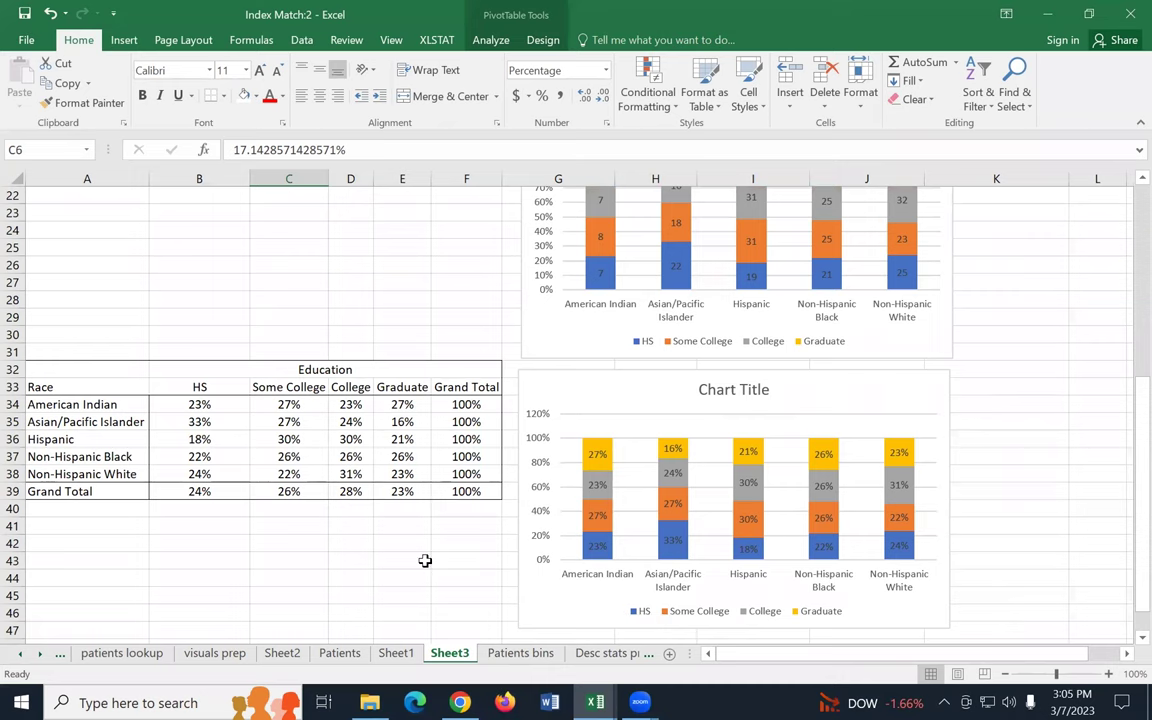
{"action": "scroll", "coordinate": [830, 440], "scroll_direction": "up", "scroll_amount": 7}
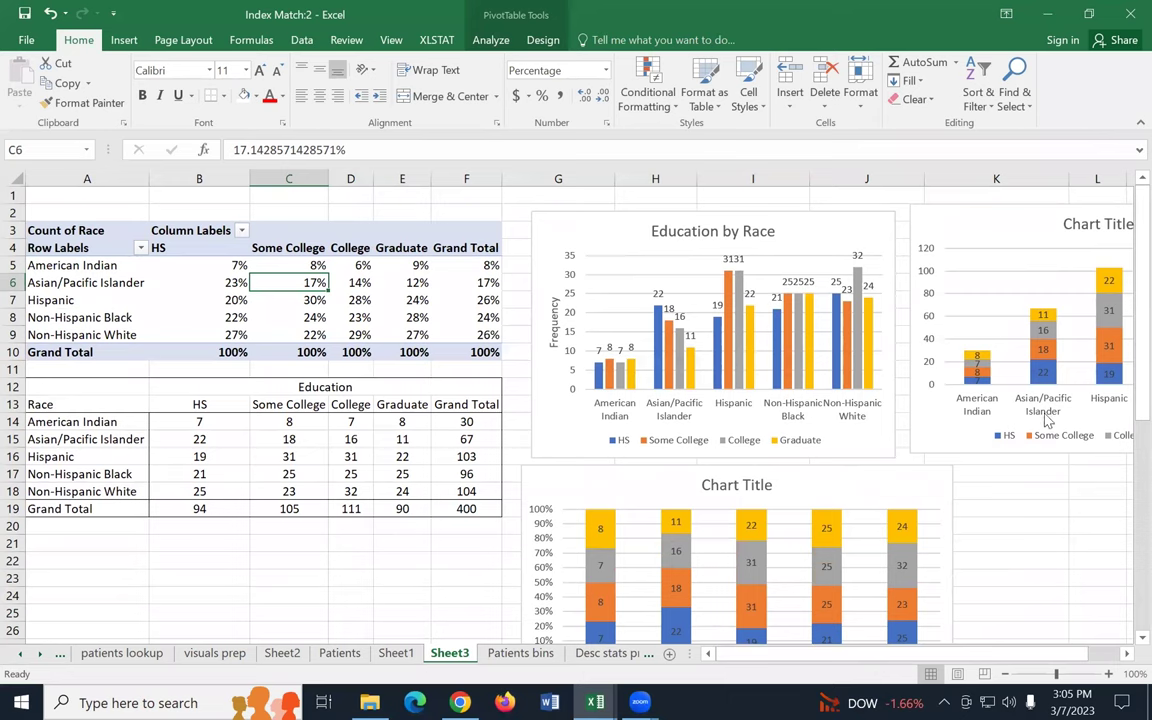
{"action": "scroll", "coordinate": [1013, 611], "scroll_direction": "down", "scroll_amount": 1}
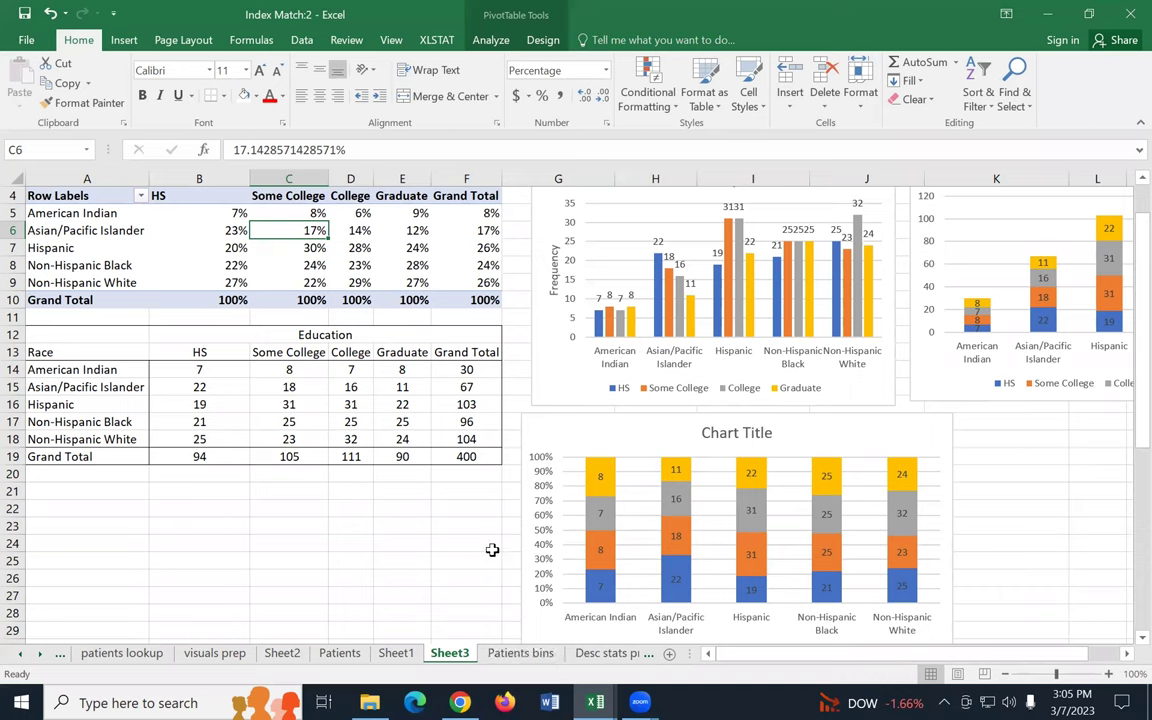
{"action": "scroll", "coordinate": [309, 568], "scroll_direction": "down", "scroll_amount": 5}
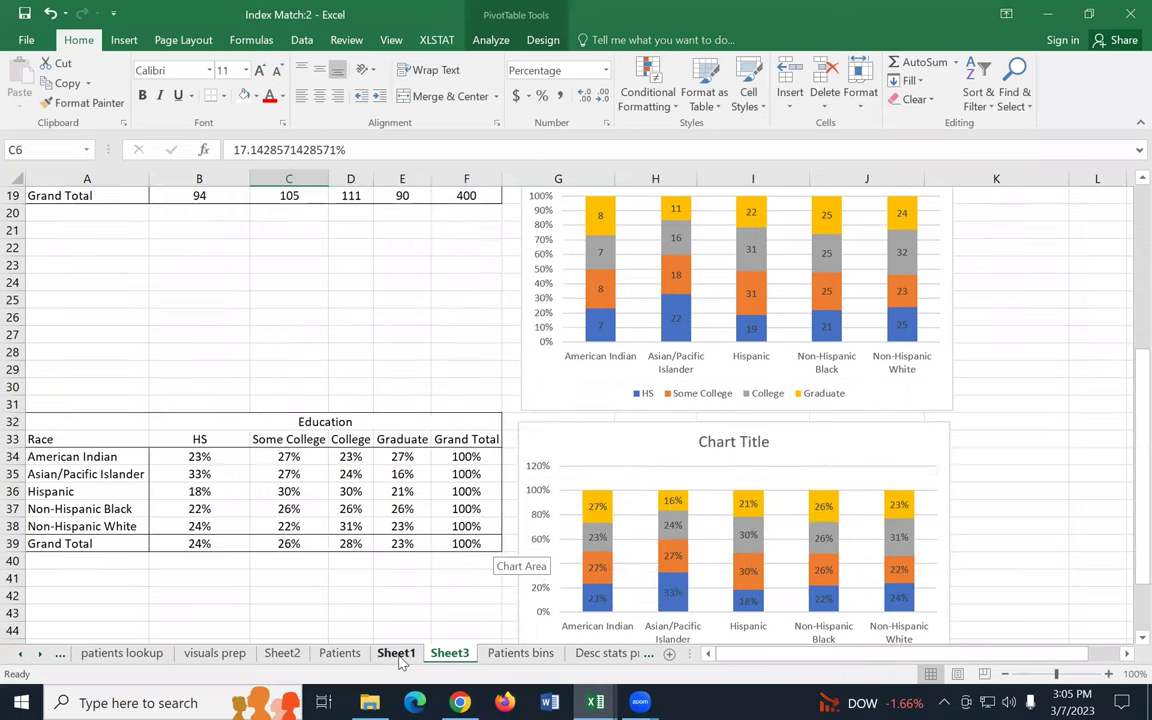
Step: On the Patients bins sheet, copy the Weight (kg) column into empty column M
{"action": "left_click", "coordinate": [519, 653]}
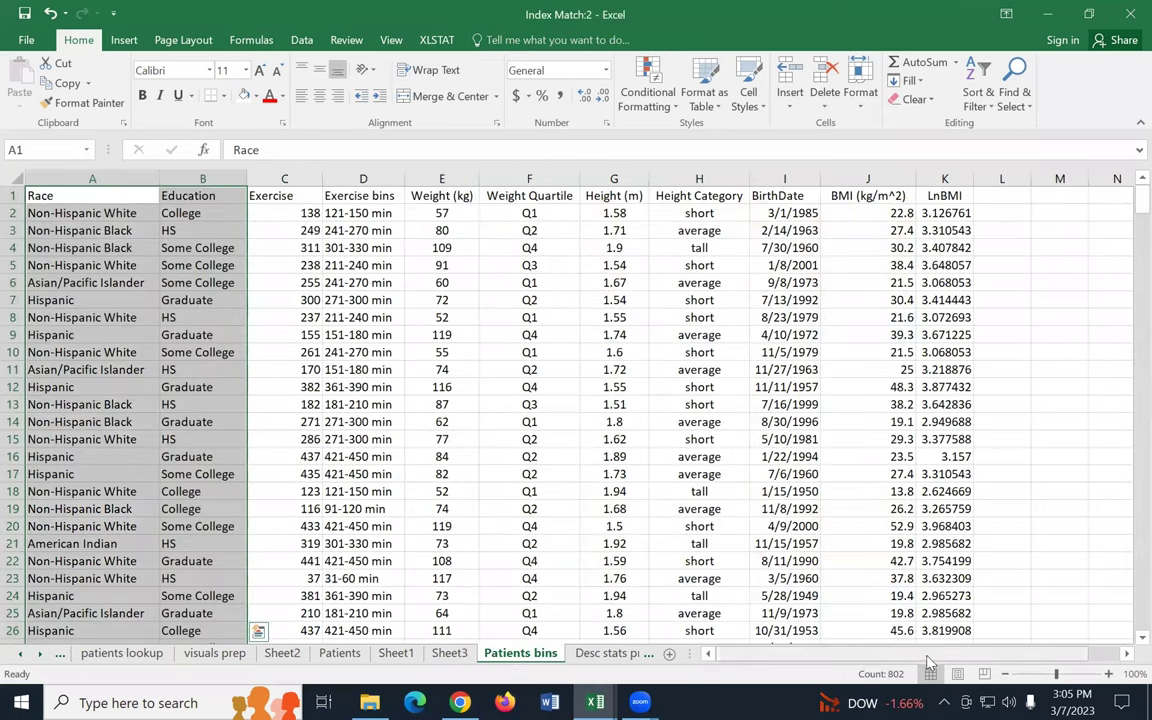
{"action": "scroll", "coordinate": [617, 525], "scroll_direction": "right", "scroll_amount": 1}
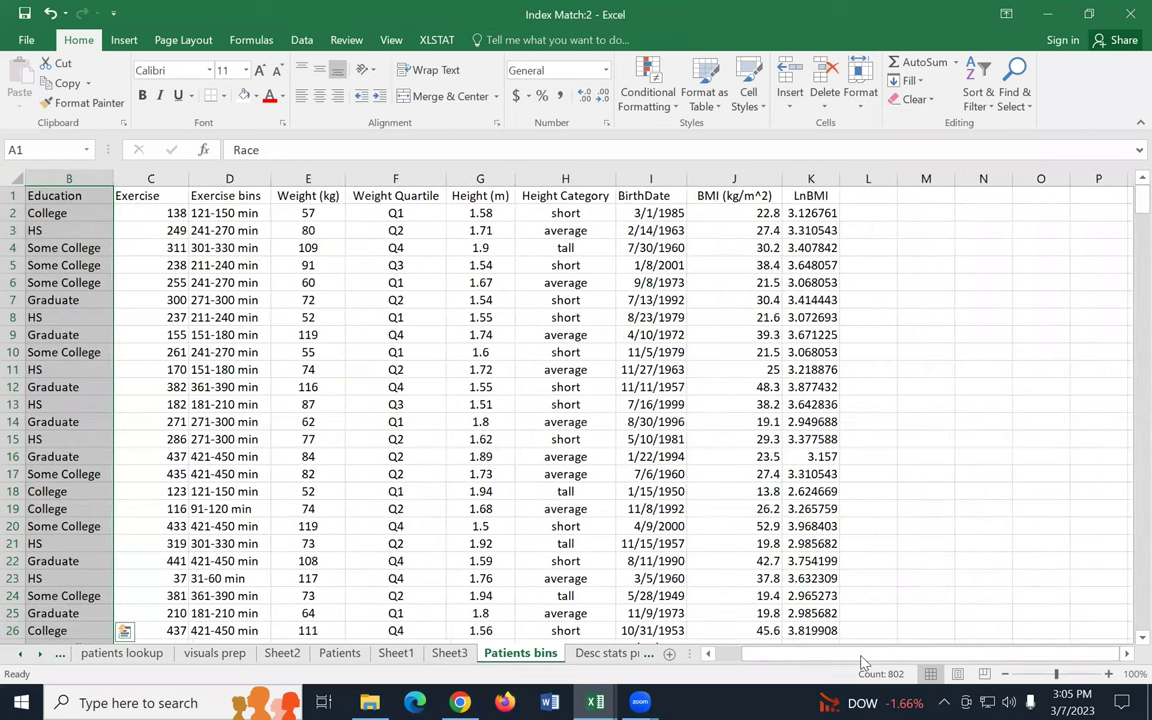
{"action": "scroll", "coordinate": [778, 597], "scroll_direction": "left", "scroll_amount": 1}
{"action": "left_click", "coordinate": [628, 439]}
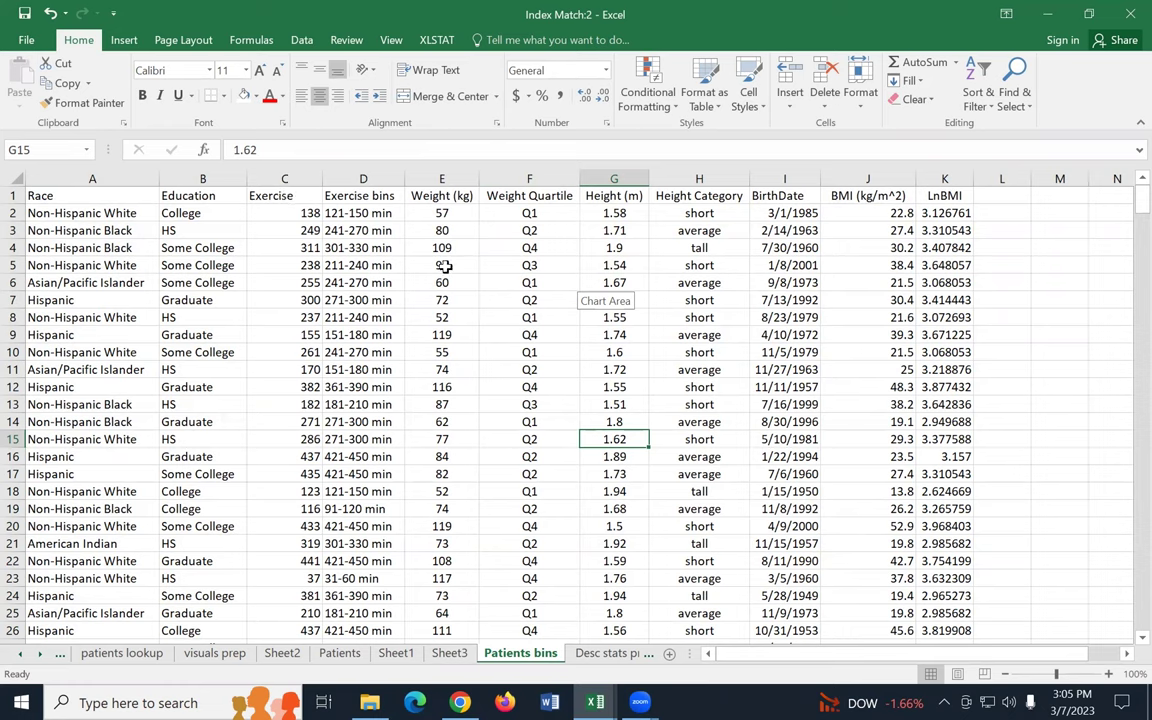
{"action": "left_click", "coordinate": [440, 179]}
{"action": "key", "text": "ctrl+c"}
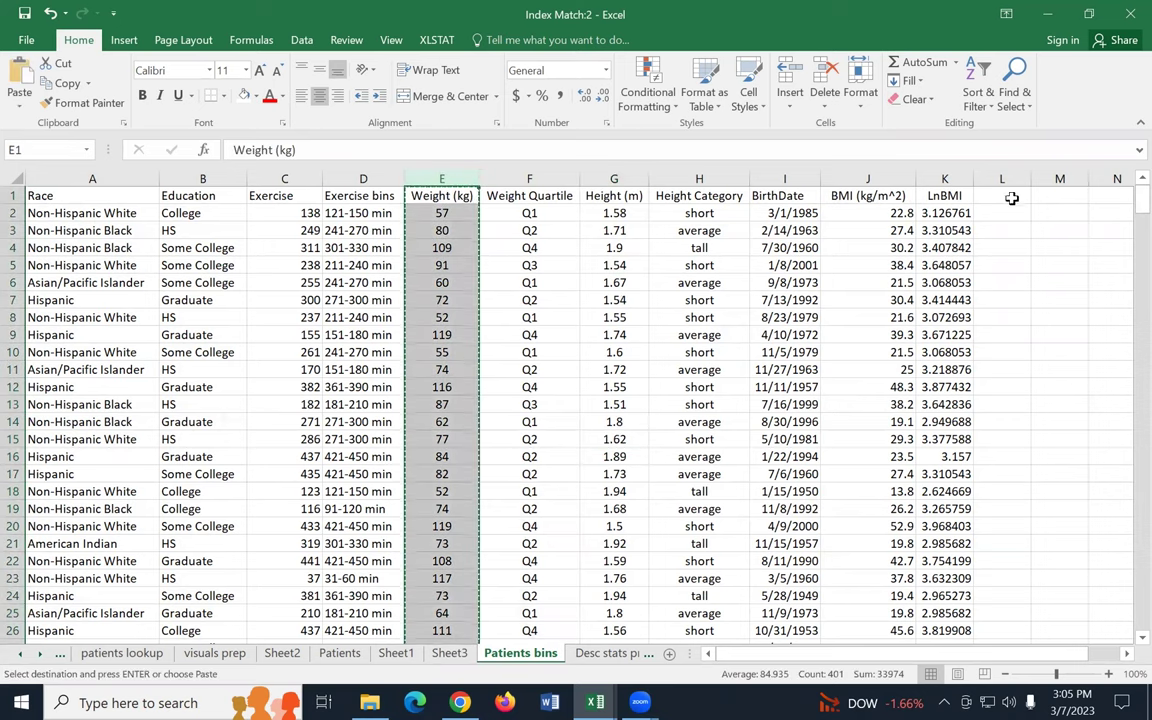
{"action": "left_click", "coordinate": [1049, 196]}
{"action": "key", "text": "ctrl+v"}
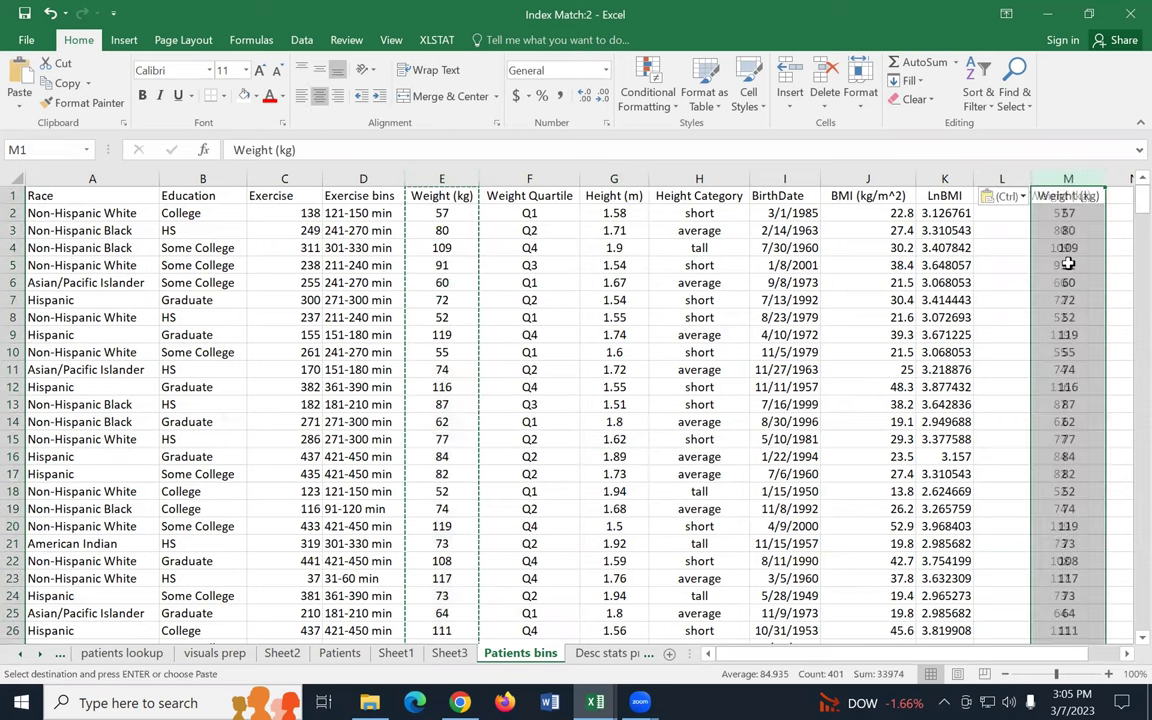
Step: Copy the Height (m) column into column N, next to the copied weight data
{"action": "left_click", "coordinate": [613, 190]}
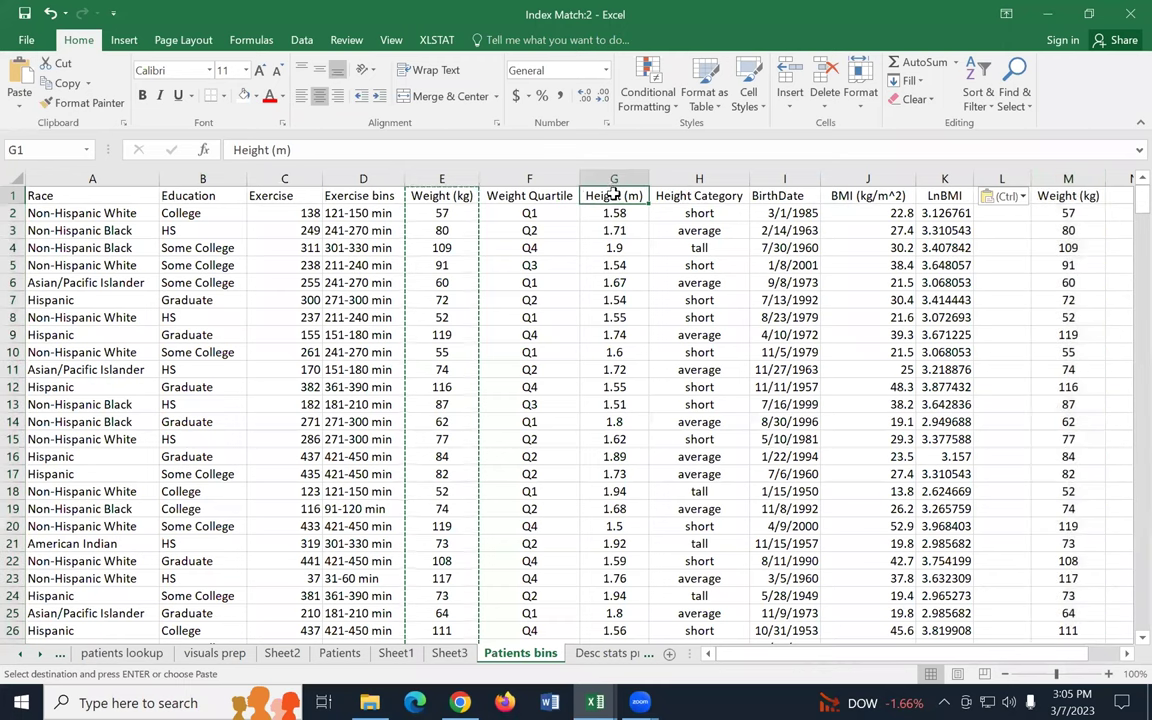
{"action": "left_click", "coordinate": [620, 178]}
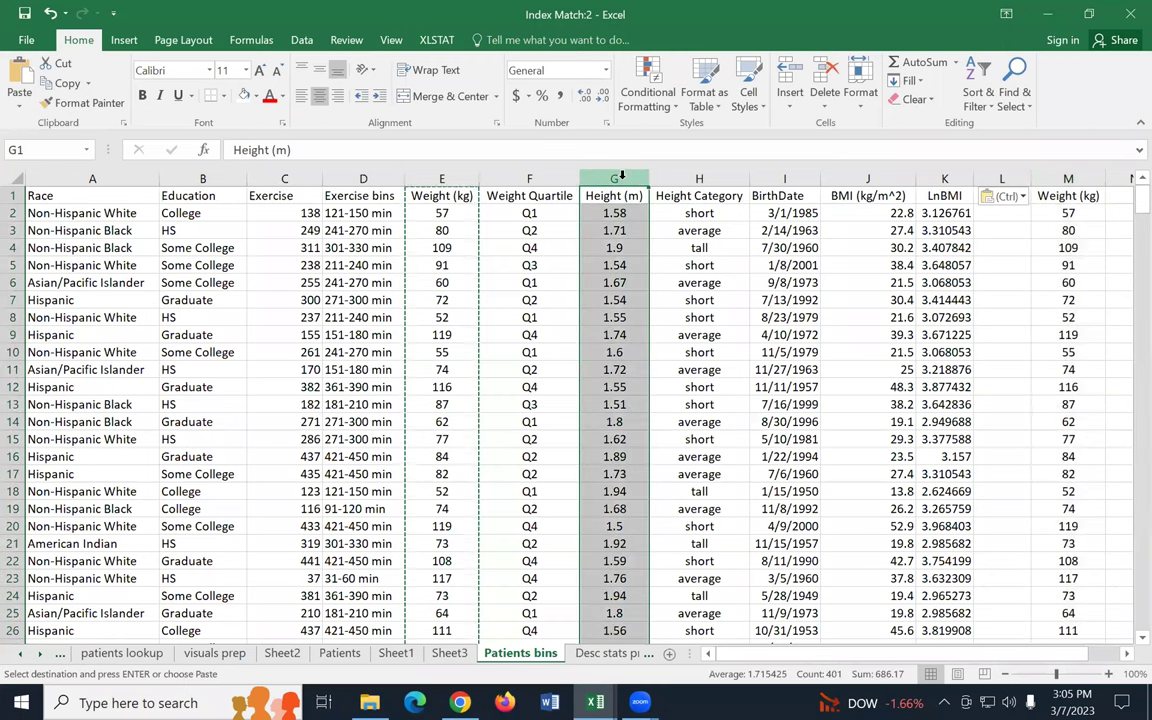
{"action": "key", "text": "ctrl+c"}
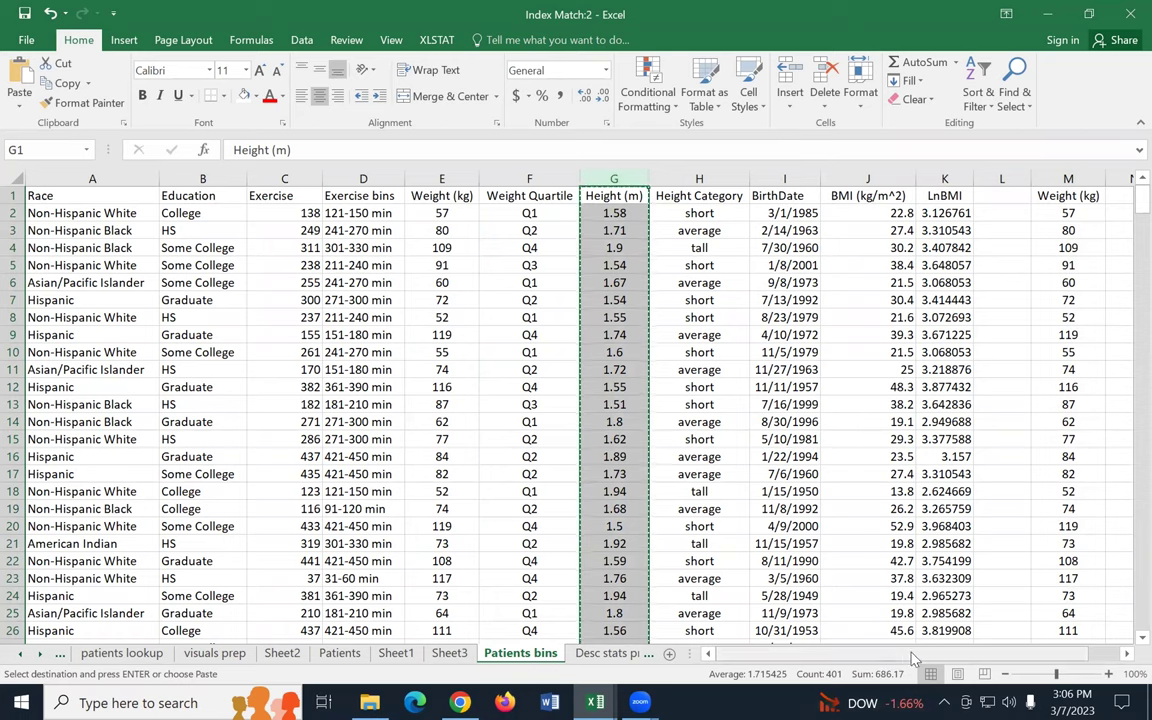
{"action": "scroll", "coordinate": [820, 587], "scroll_direction": "right", "scroll_amount": 1}
{"action": "left_click", "coordinate": [997, 195]}
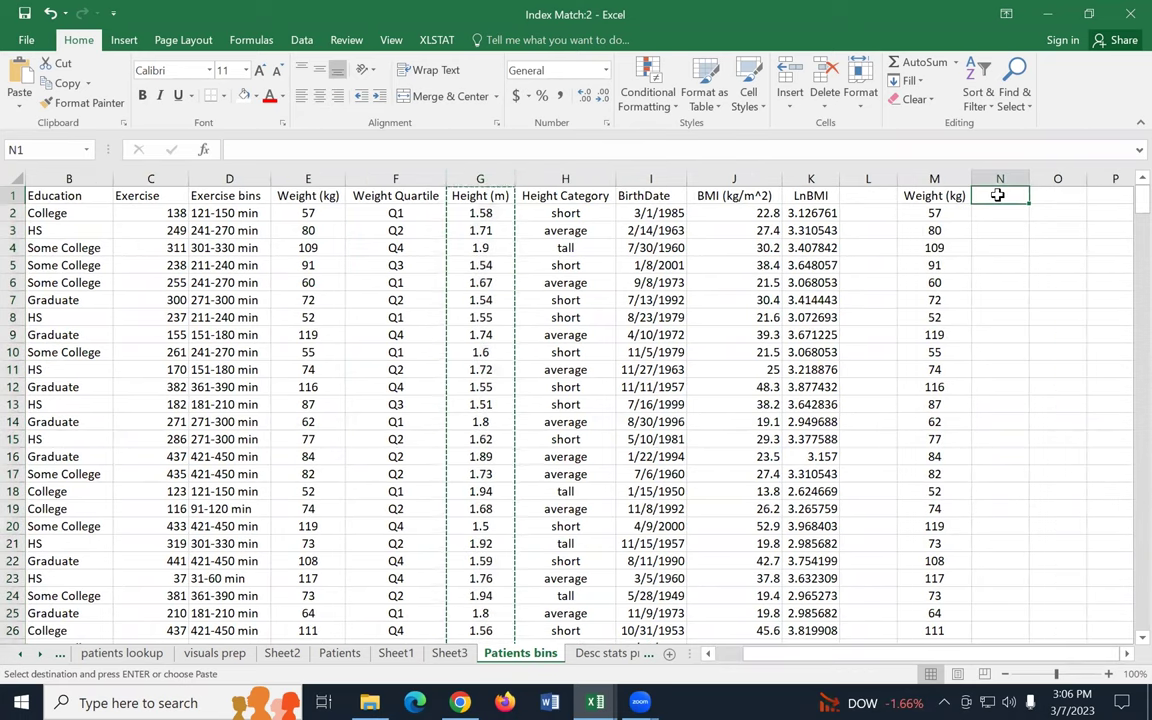
{"action": "key", "text": "ctrl+v"}
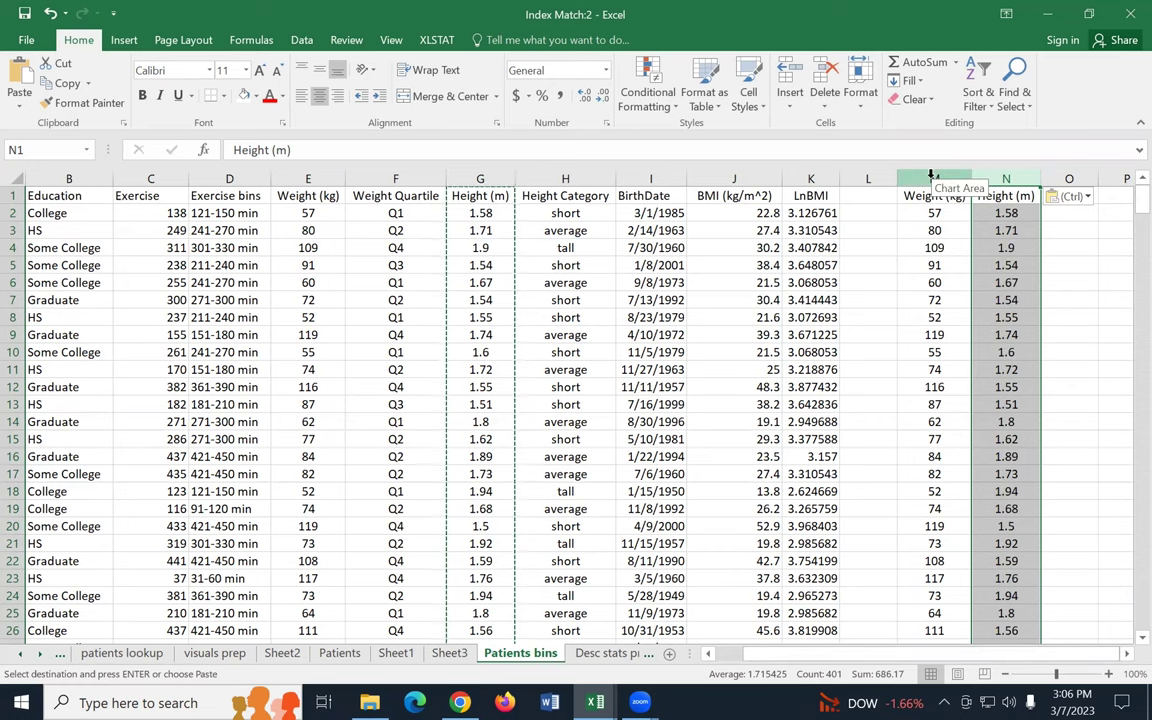
Step: Insert a markers-only scatter chart from the copied Weight (kg) and Height (m) columns M and N
{"action": "left_click_drag", "start_coordinate": [932, 178], "coordinate": [978, 178]}
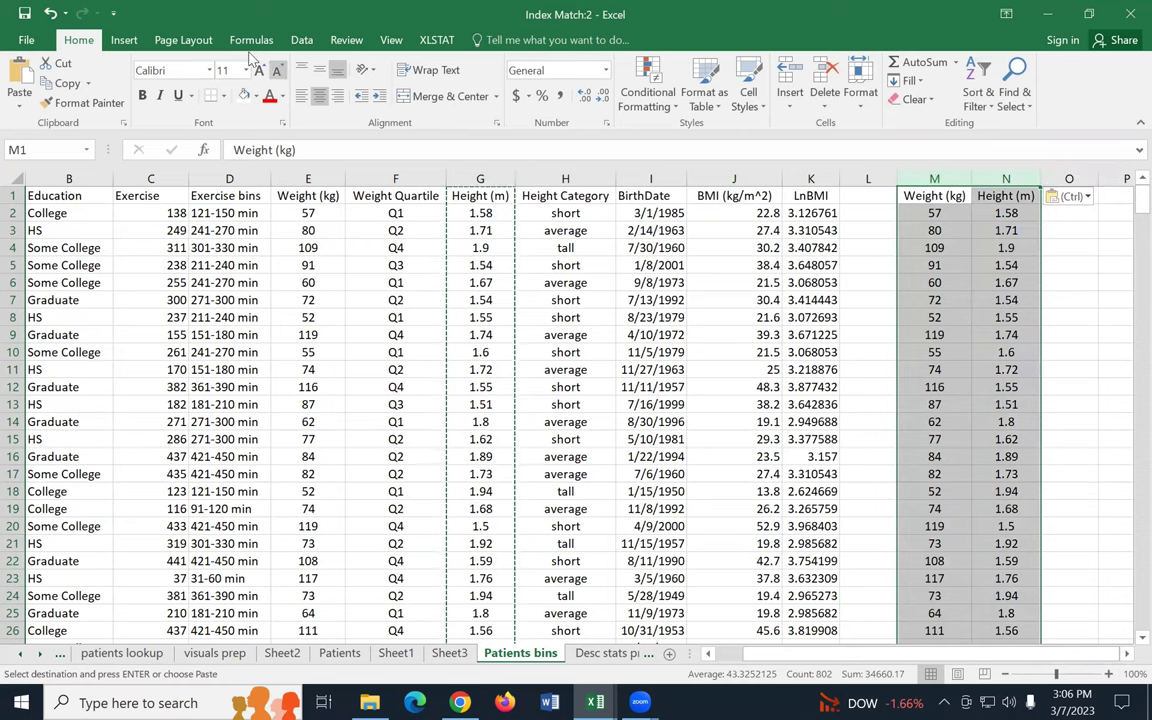
{"action": "left_click", "coordinate": [126, 42]}
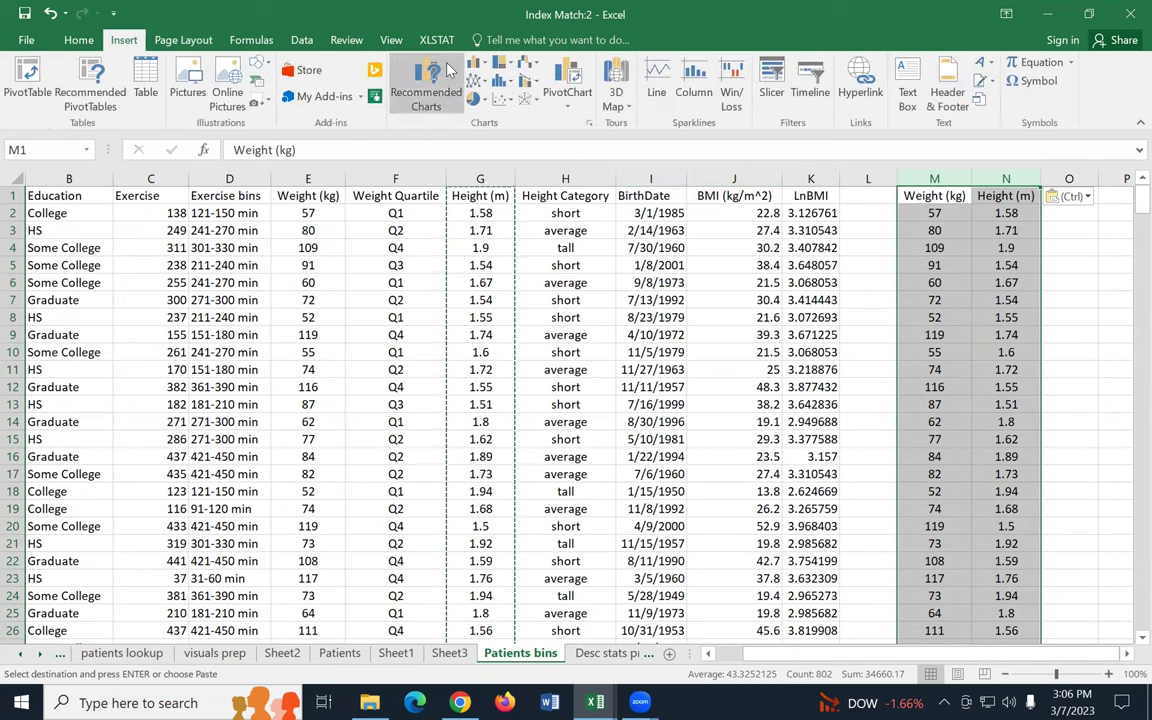
{"action": "left_click", "coordinate": [501, 99]}
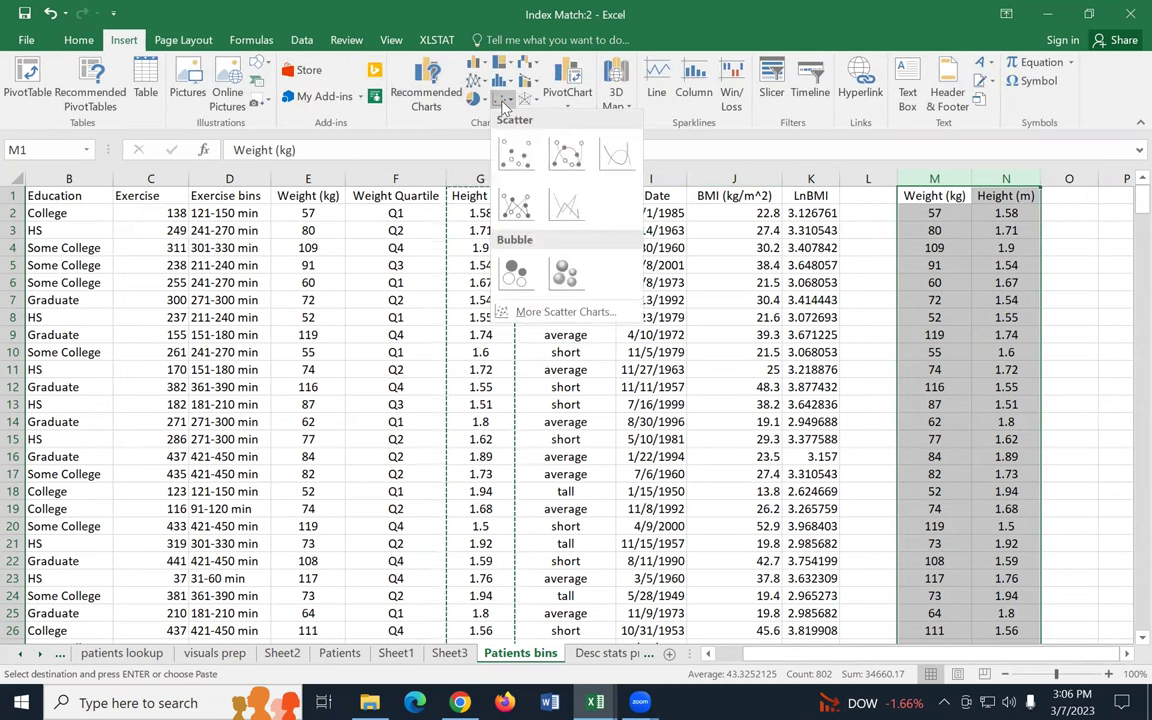
{"action": "left_click", "coordinate": [515, 150]}
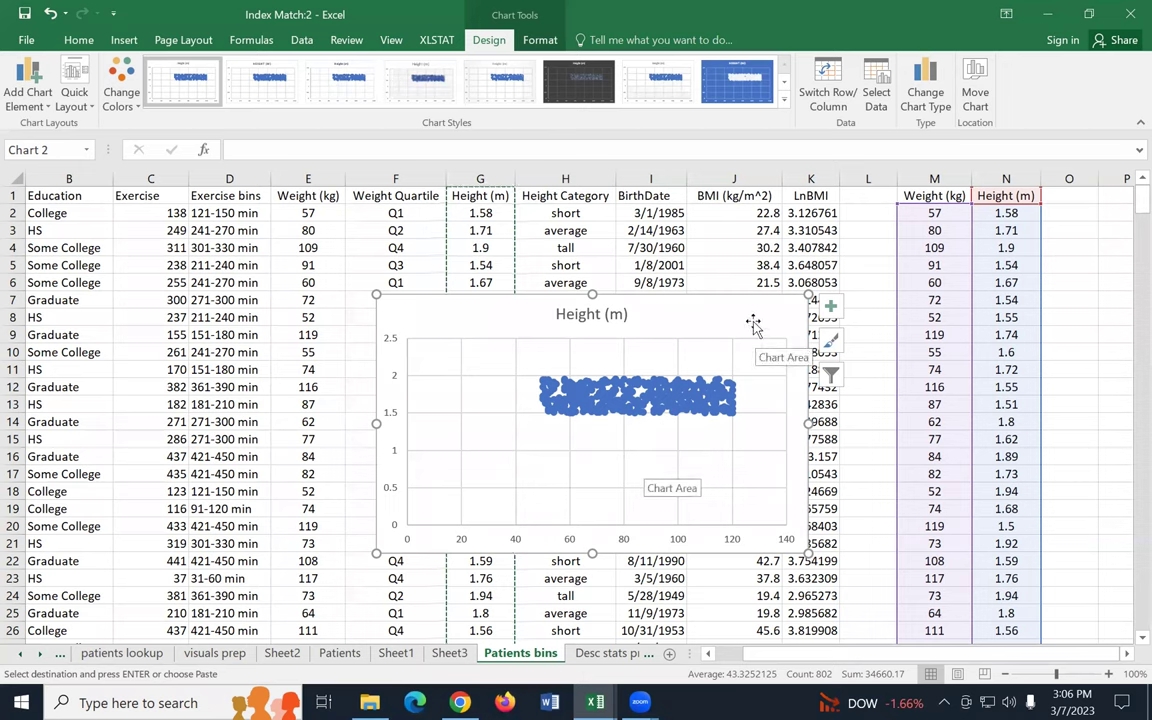
Step: Delete the weight and height scatter chart from the Patients bins sheet
{"action": "key", "text": "Delete"}
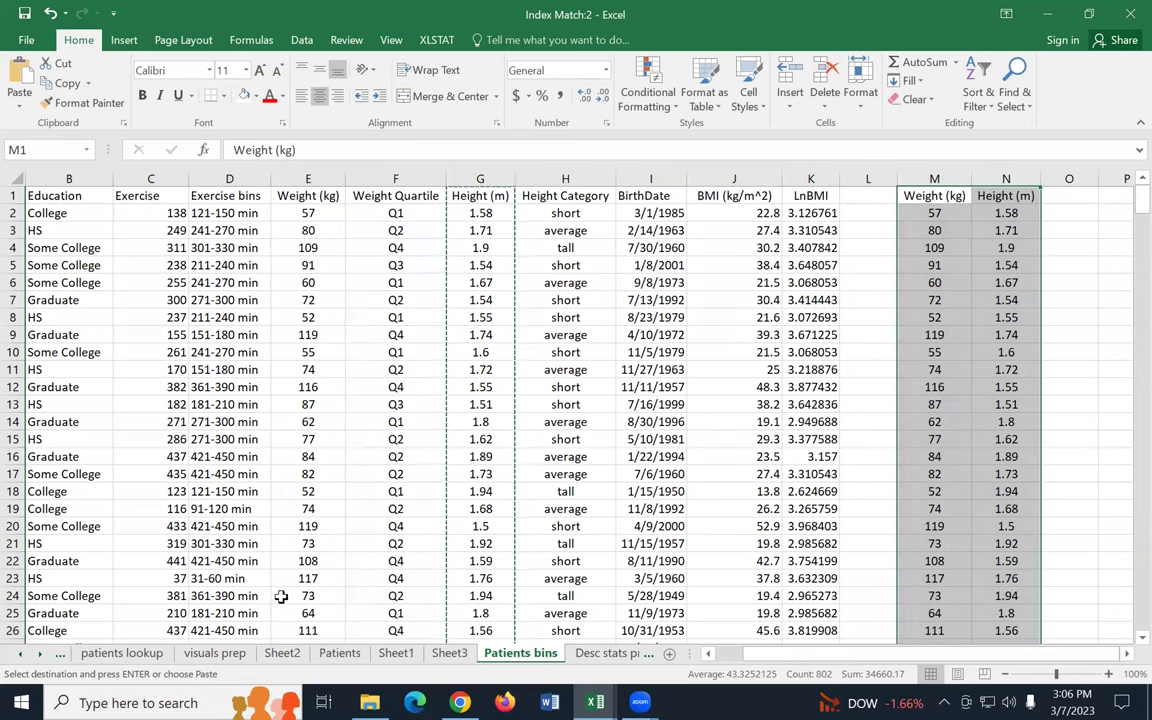
{"action": "scroll", "coordinate": [400, 472], "scroll_direction": "down", "scroll_amount": 1}
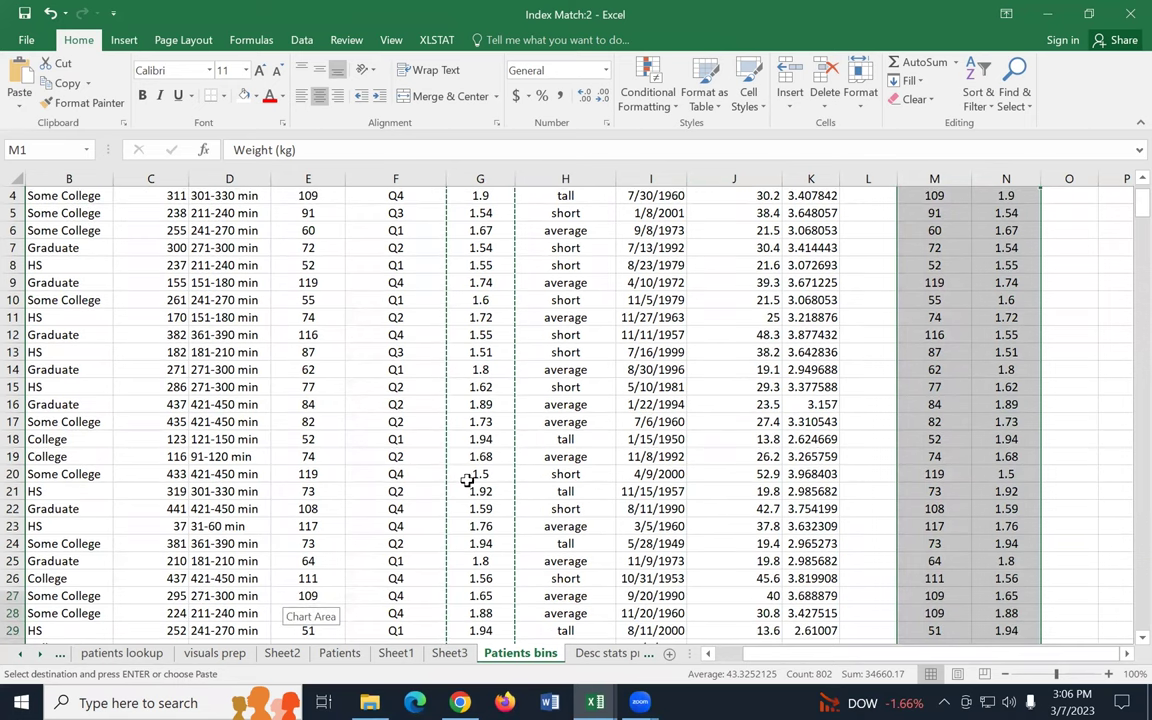
{"action": "scroll", "coordinate": [468, 479], "scroll_direction": "up", "scroll_amount": 1}
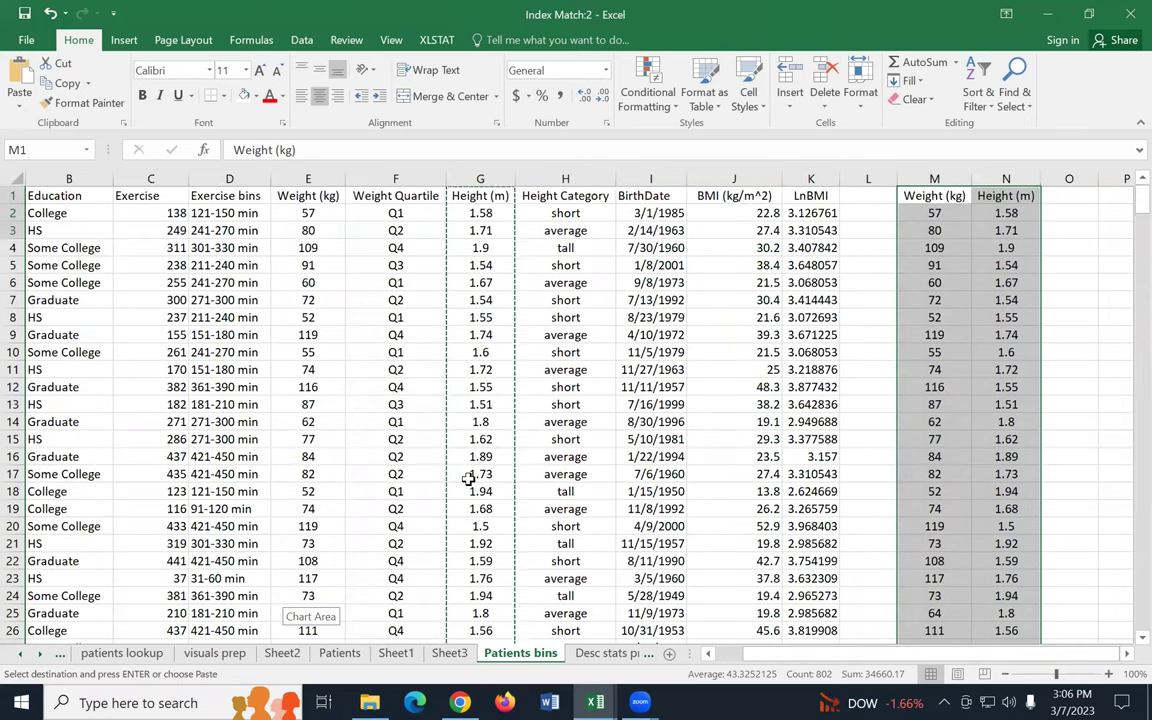
Step: Switch to the already open Correlations workbook at its TechSales_Reps sheet, declining to reopen the file
{"action": "left_click", "coordinate": [370, 702]}
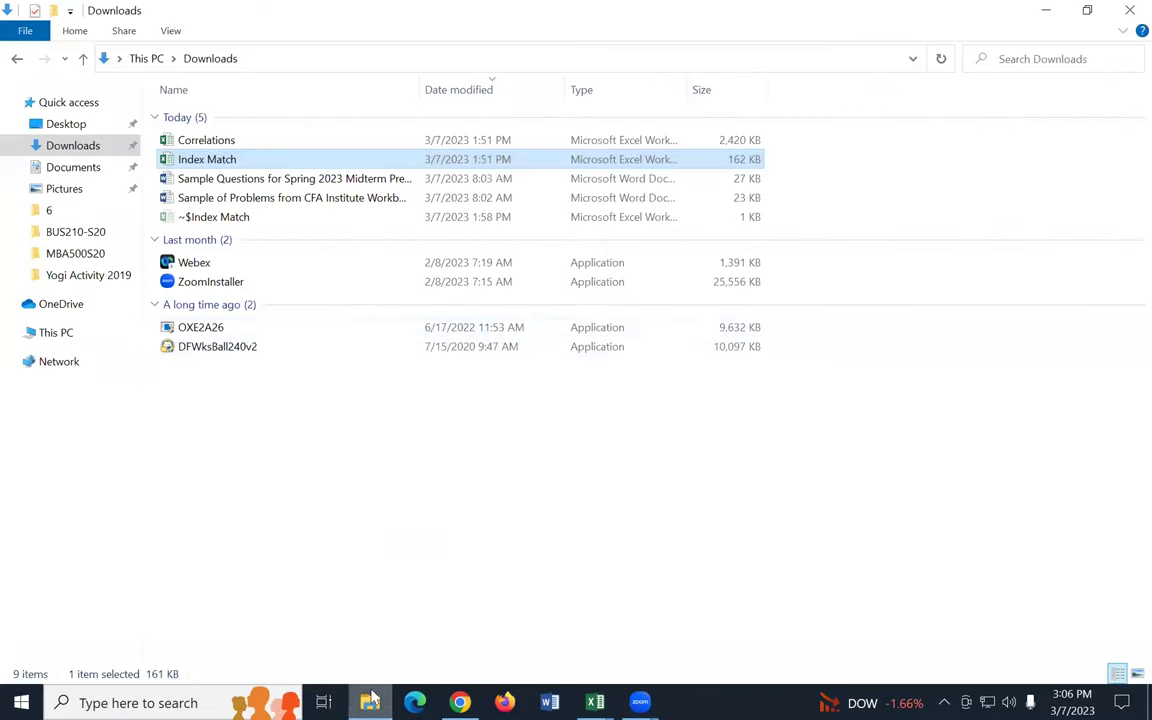
{"action": "double_click", "coordinate": [208, 141]}
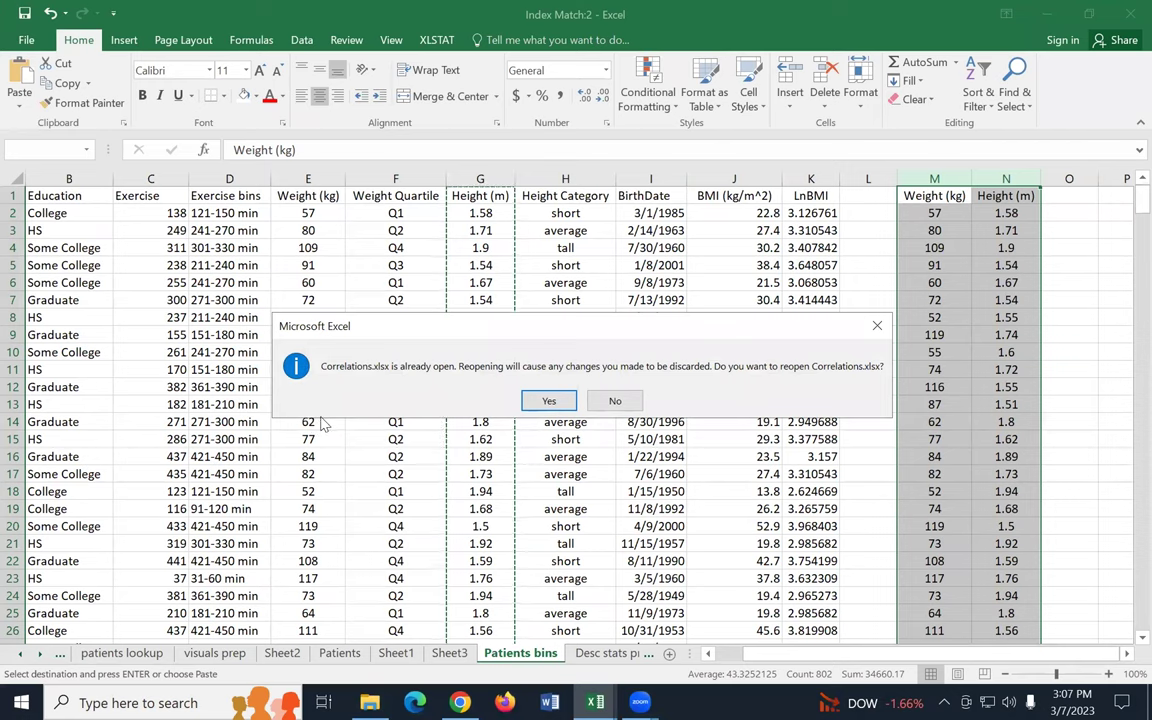
{"action": "left_click", "coordinate": [615, 401]}
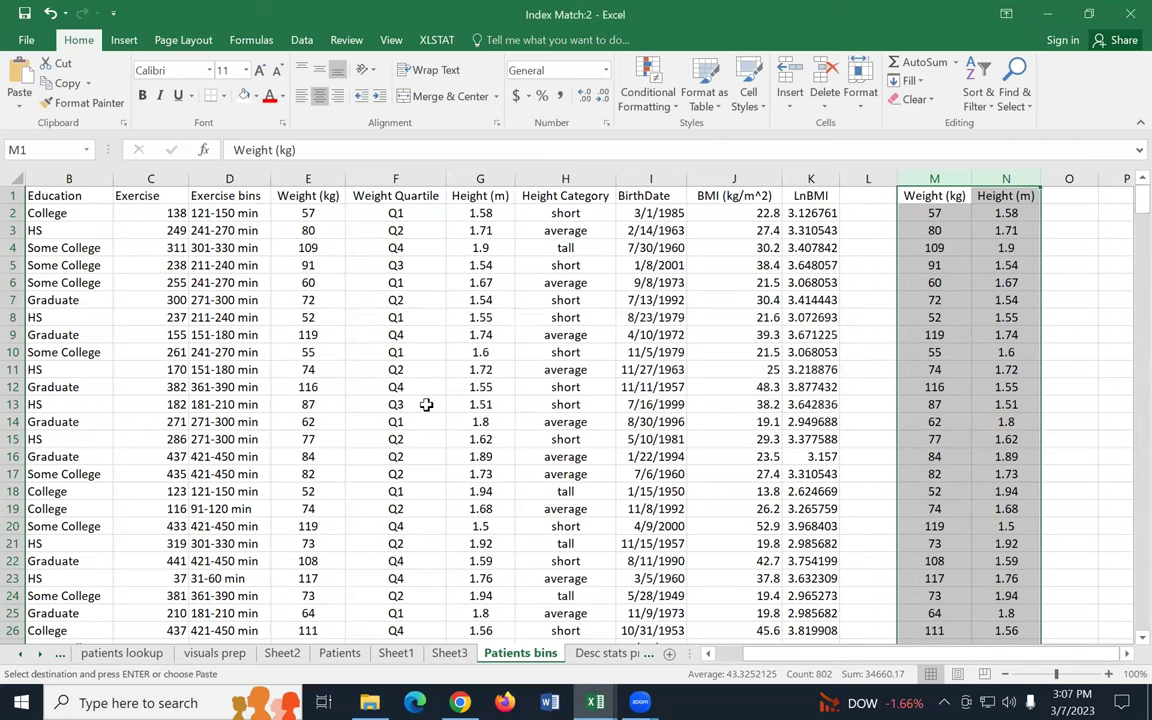
{"action": "key", "text": "alt+Tab"}
{"action": "key", "text": "alt+Tab"}
{"action": "key", "text": "alt+Tab"}
{"action": "key", "text": "alt+Tab"}
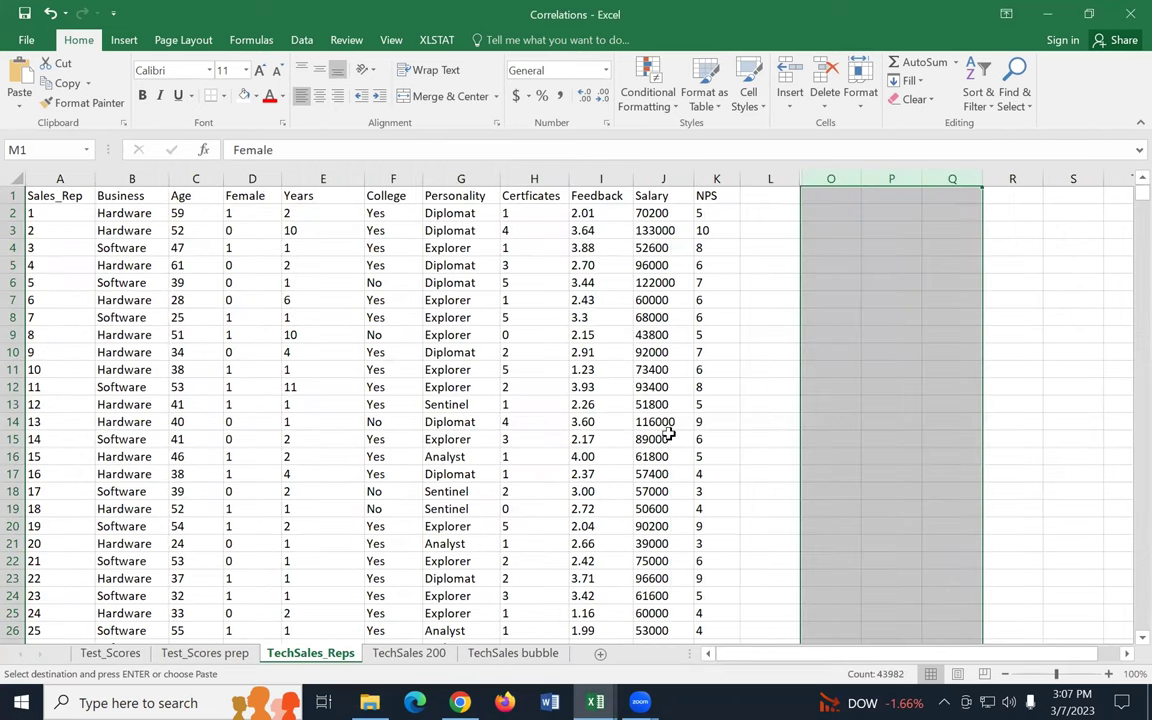
{"action": "left_click", "coordinate": [322, 508]}
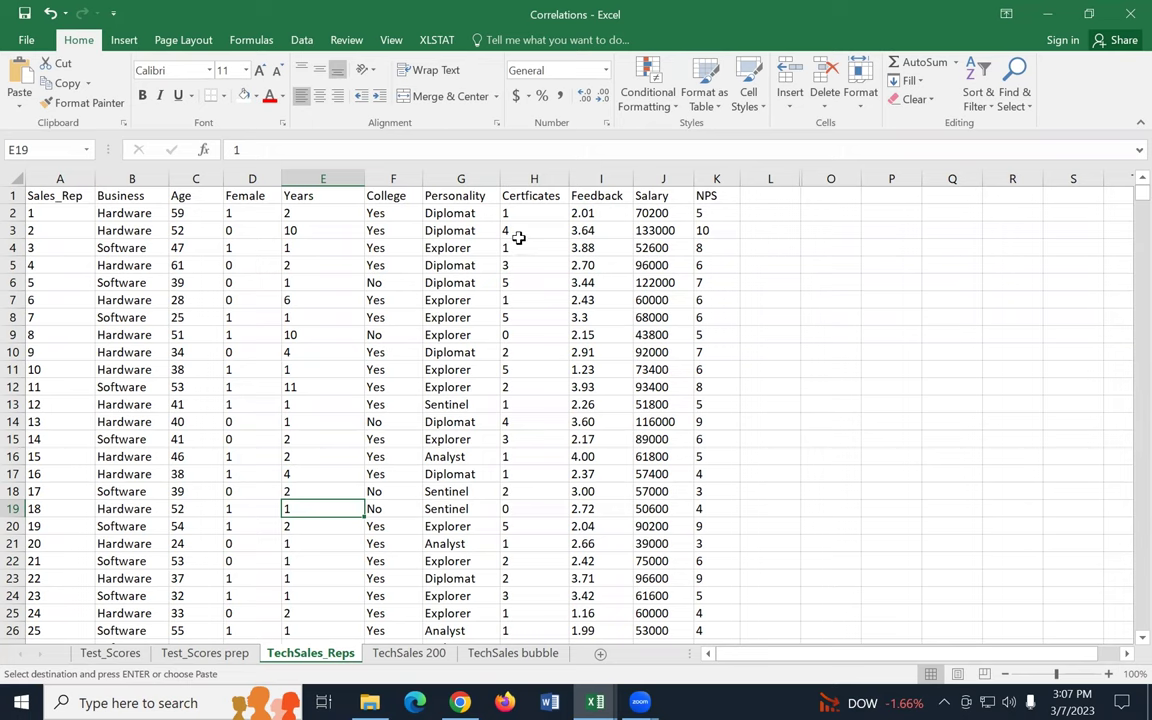
Step: Insert a markers-only scatter chart from the Age and Salary columns C and J on the TechSales 200 sheet
{"action": "left_click", "coordinate": [205, 653]}
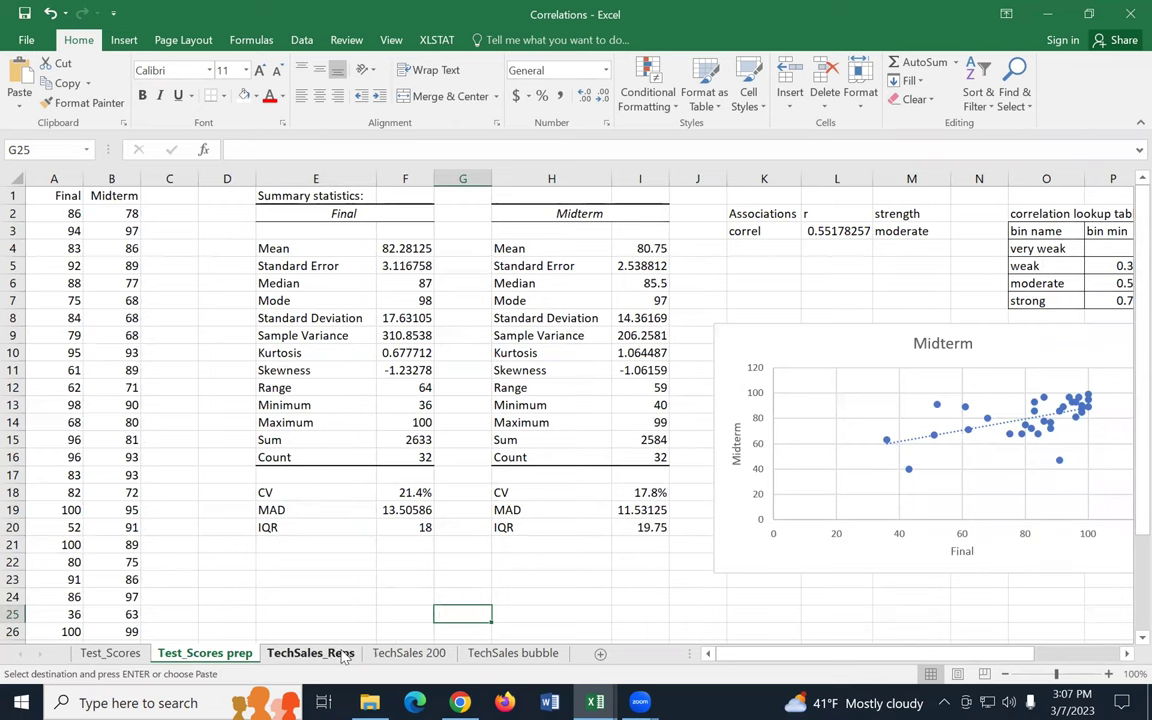
{"action": "left_click", "coordinate": [409, 653]}
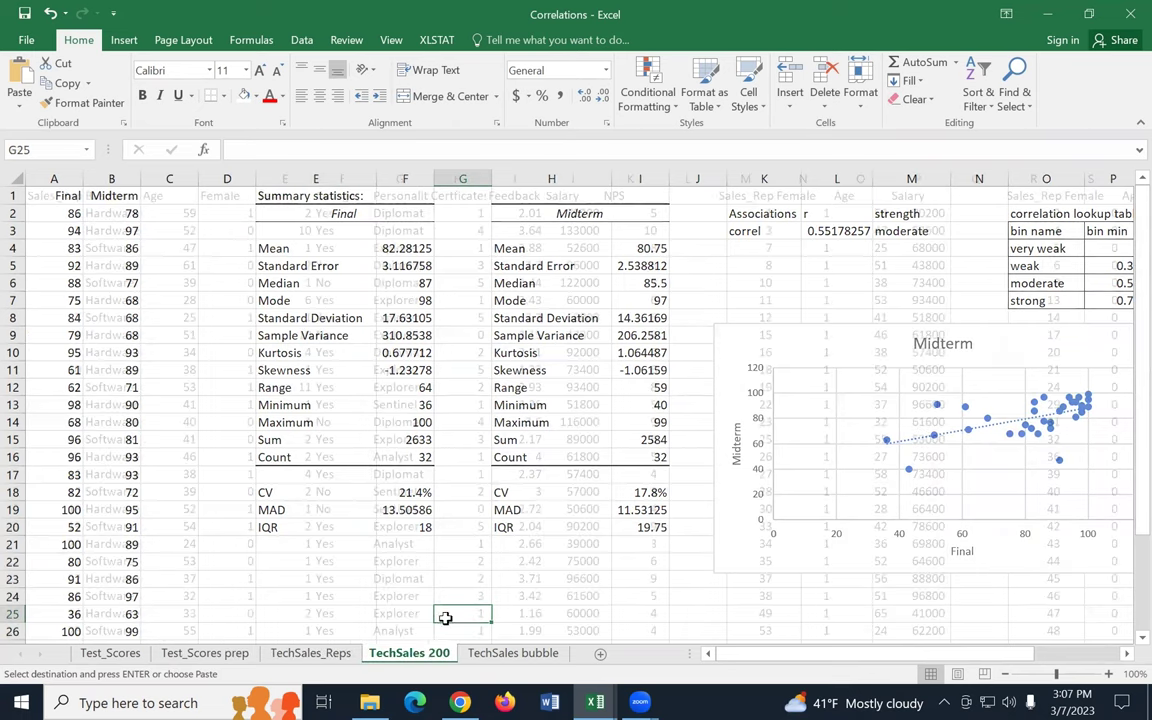
{"action": "left_click_drag", "start_coordinate": [776, 653], "coordinate": [815, 661]}
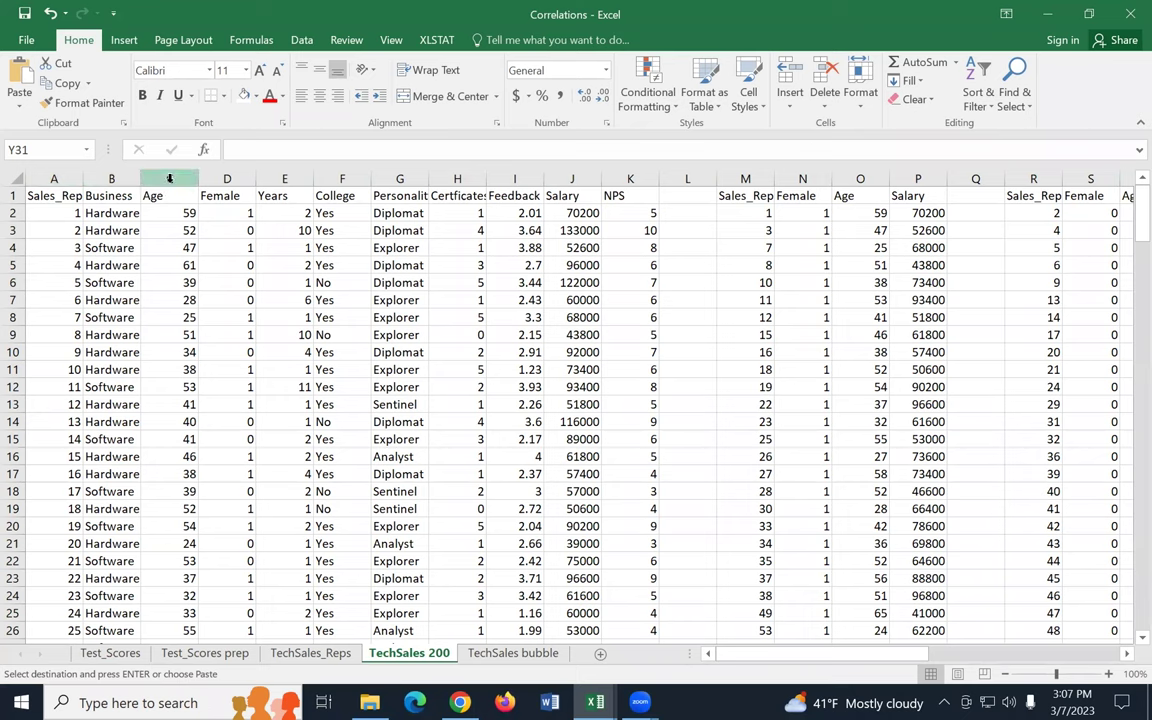
{"action": "left_click", "coordinate": [168, 181]}
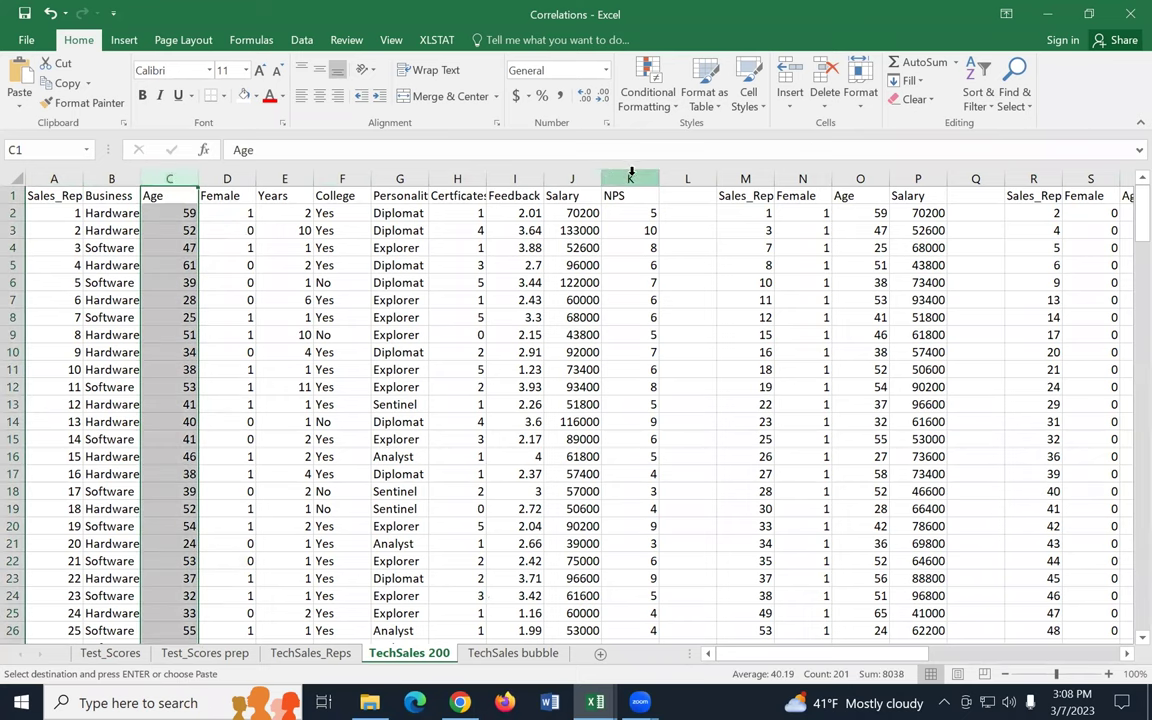
{"action": "left_click", "coordinate": [584, 177]}
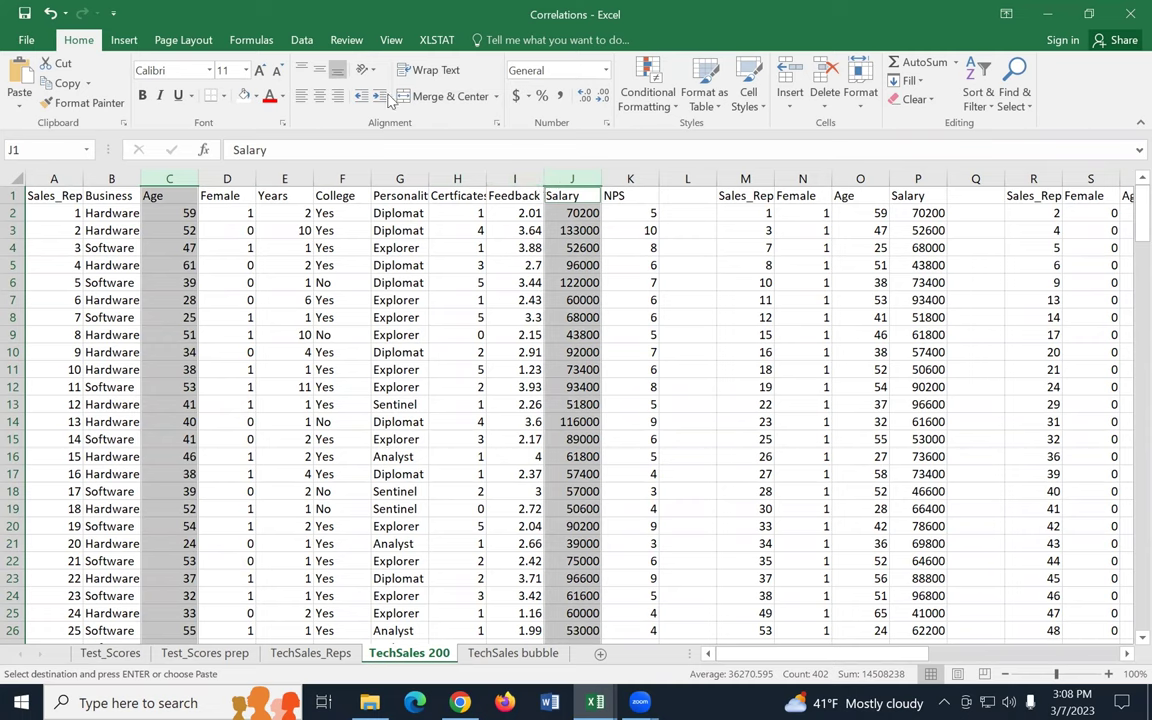
{"action": "left_click", "coordinate": [124, 40]}
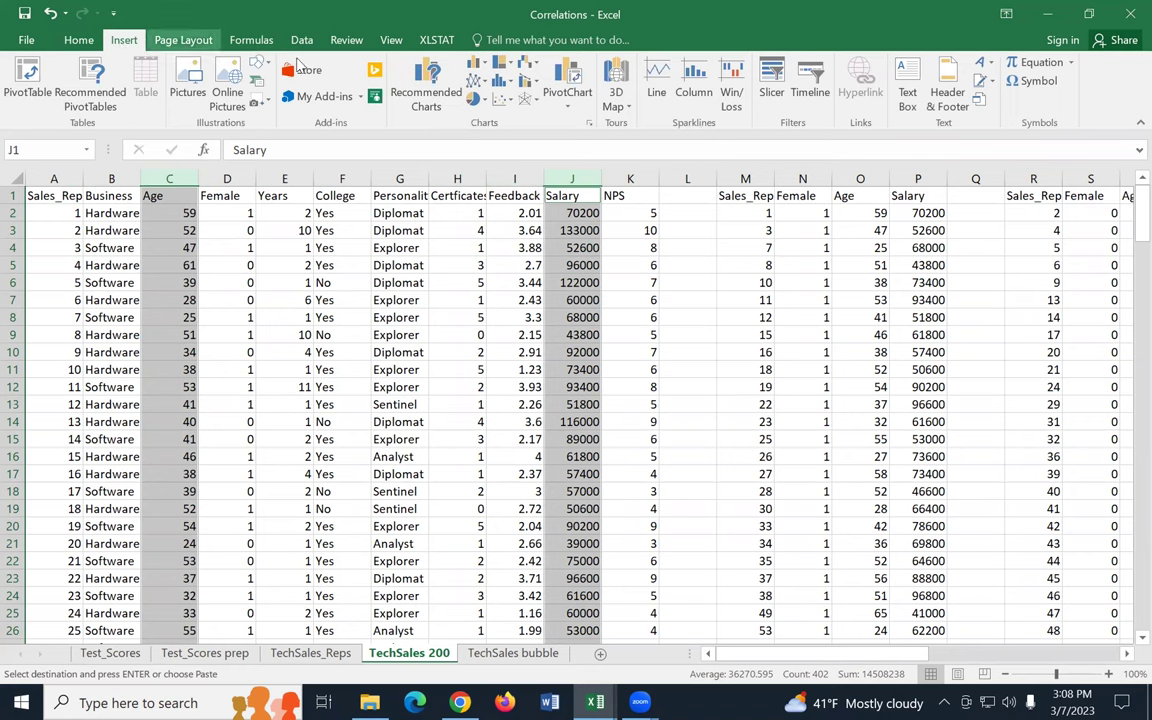
{"action": "left_click", "coordinate": [480, 99]}
{"action": "left_click", "coordinate": [514, 150]}
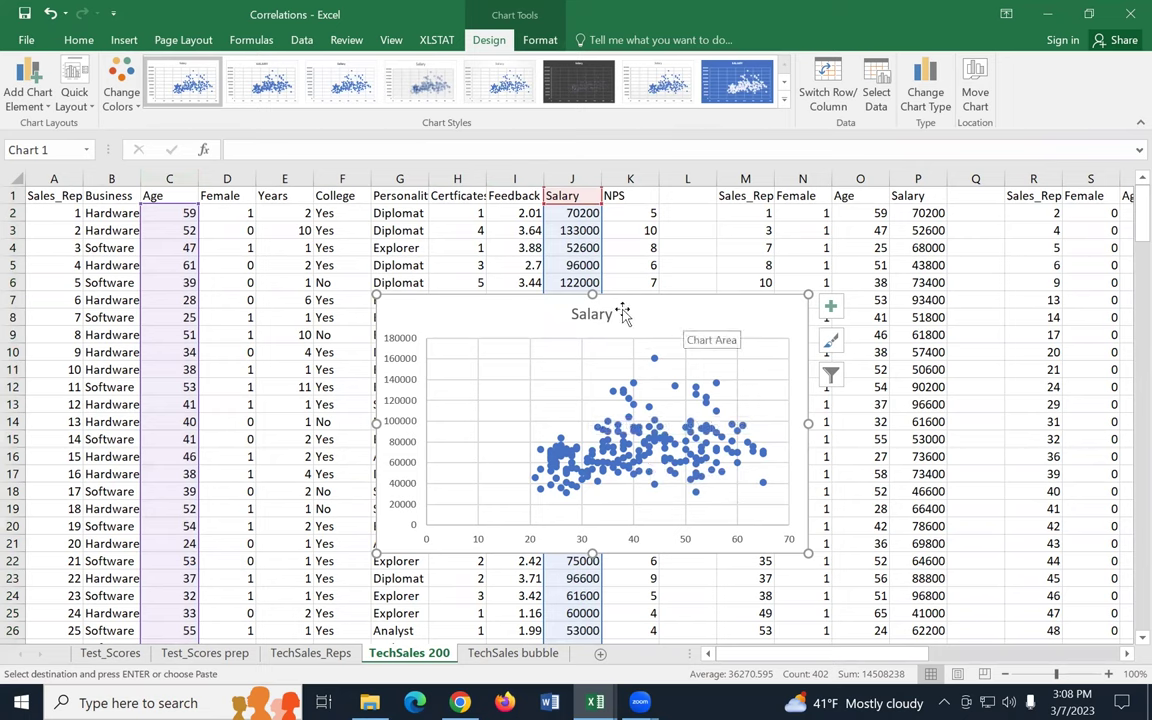
Step: Add a new blank worksheet after the TechSales 200 sheet
{"action": "left_click", "coordinate": [830, 306]}
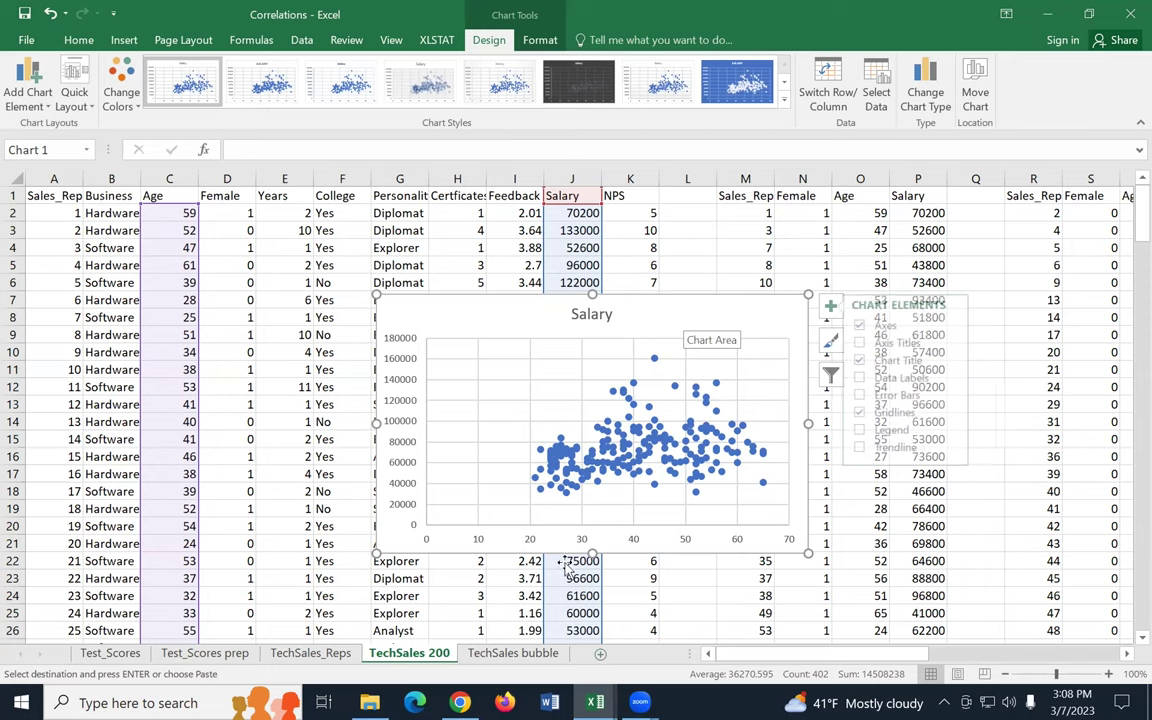
{"action": "key", "text": "Escape"}
{"action": "left_click", "coordinate": [600, 653]}
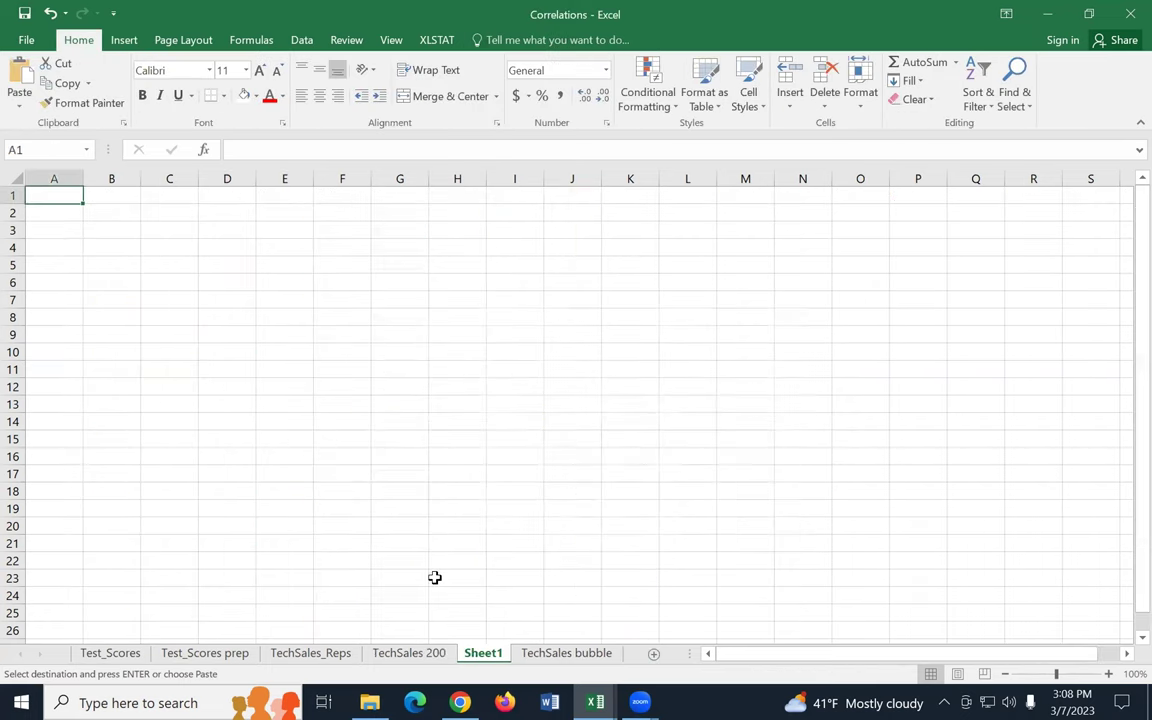
Step: Look through the sales rep data on TechSales_Reps and the summary statistics on Test_Scores prep
{"action": "left_click", "coordinate": [338, 656]}
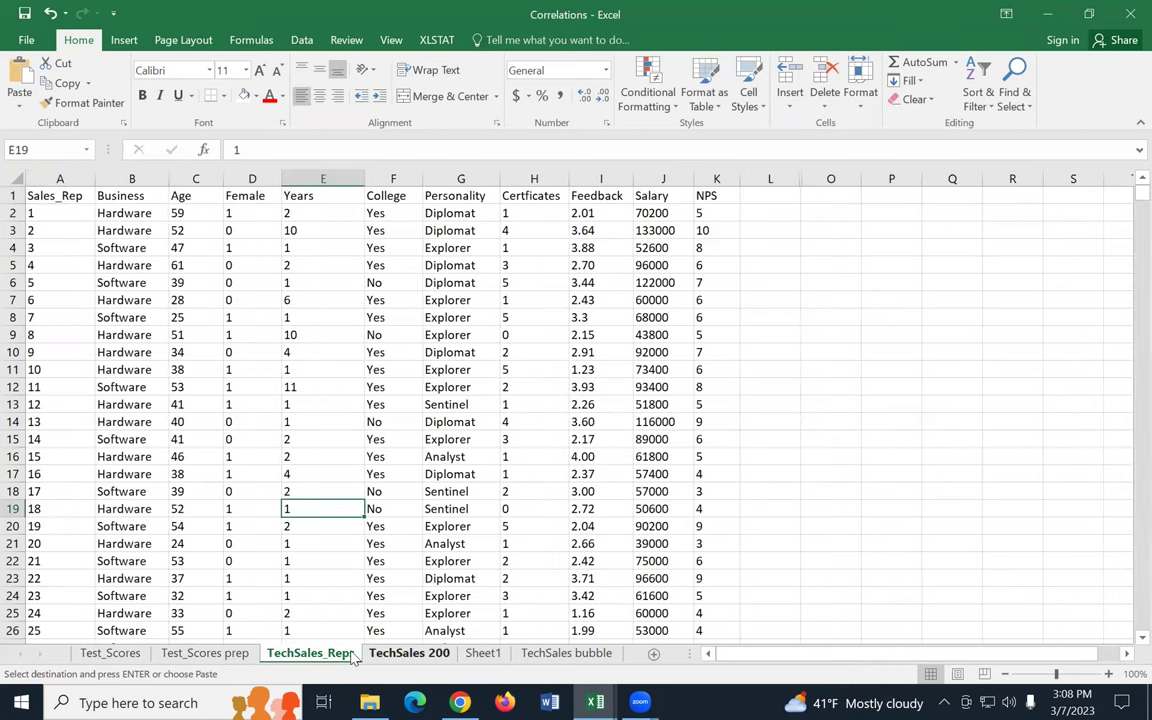
{"action": "scroll", "coordinate": [800, 373], "scroll_direction": "down", "scroll_amount": 3}
{"action": "scroll", "coordinate": [800, 373], "scroll_direction": "up", "scroll_amount": 3}
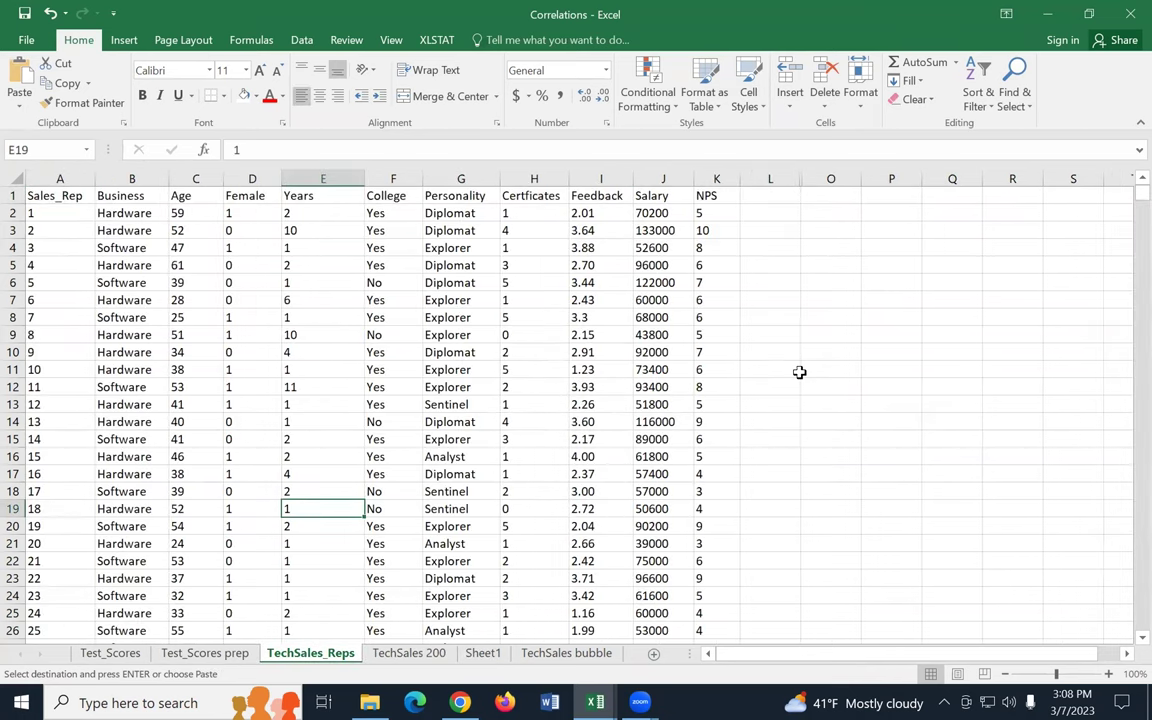
{"action": "scroll", "coordinate": [795, 460], "scroll_direction": "down", "scroll_amount": 3}
{"action": "scroll", "coordinate": [795, 462], "scroll_direction": "up", "scroll_amount": 3}
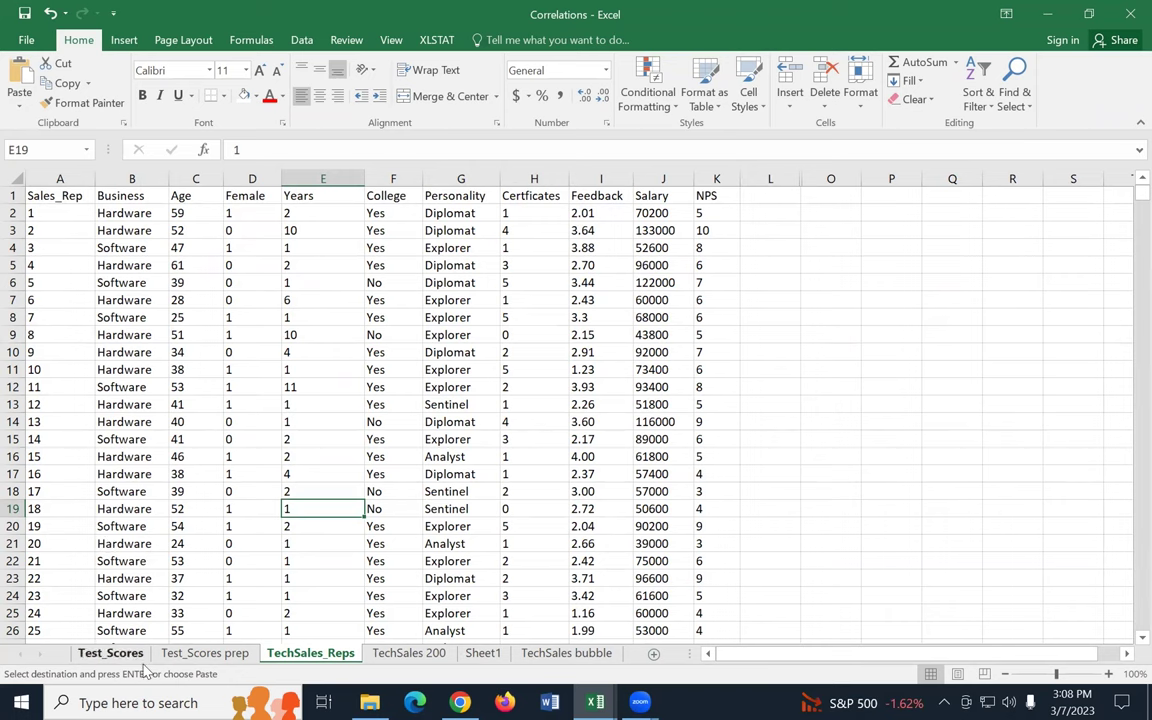
{"action": "left_click", "coordinate": [195, 653]}
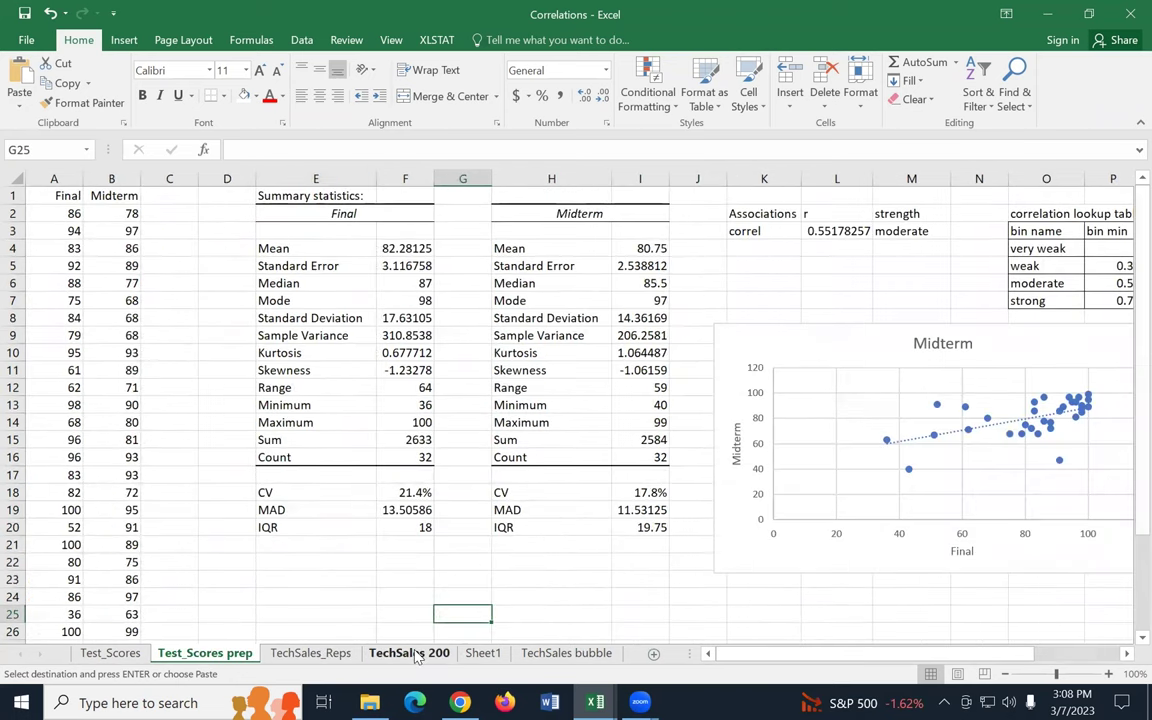
{"action": "left_click", "coordinate": [485, 654]}
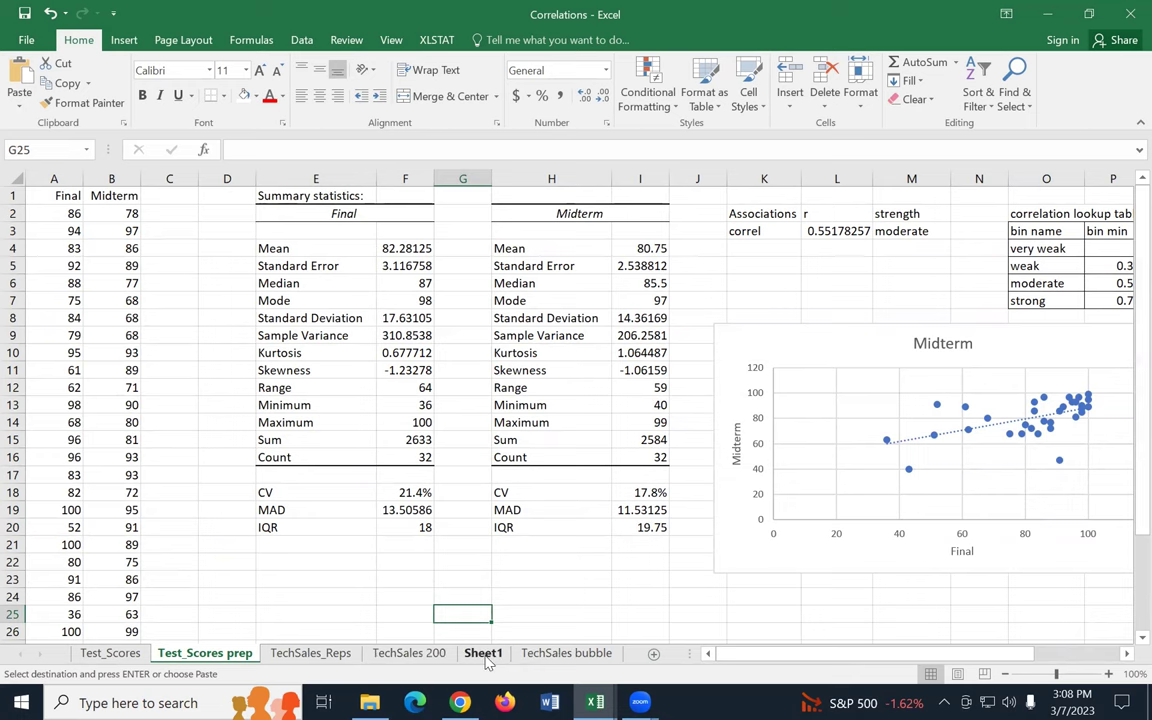
Step: Insert a markers-only scatter chart from the Age and Salary columns C and J on the TechSales_Reps sheet
{"action": "left_click", "coordinate": [310, 654]}
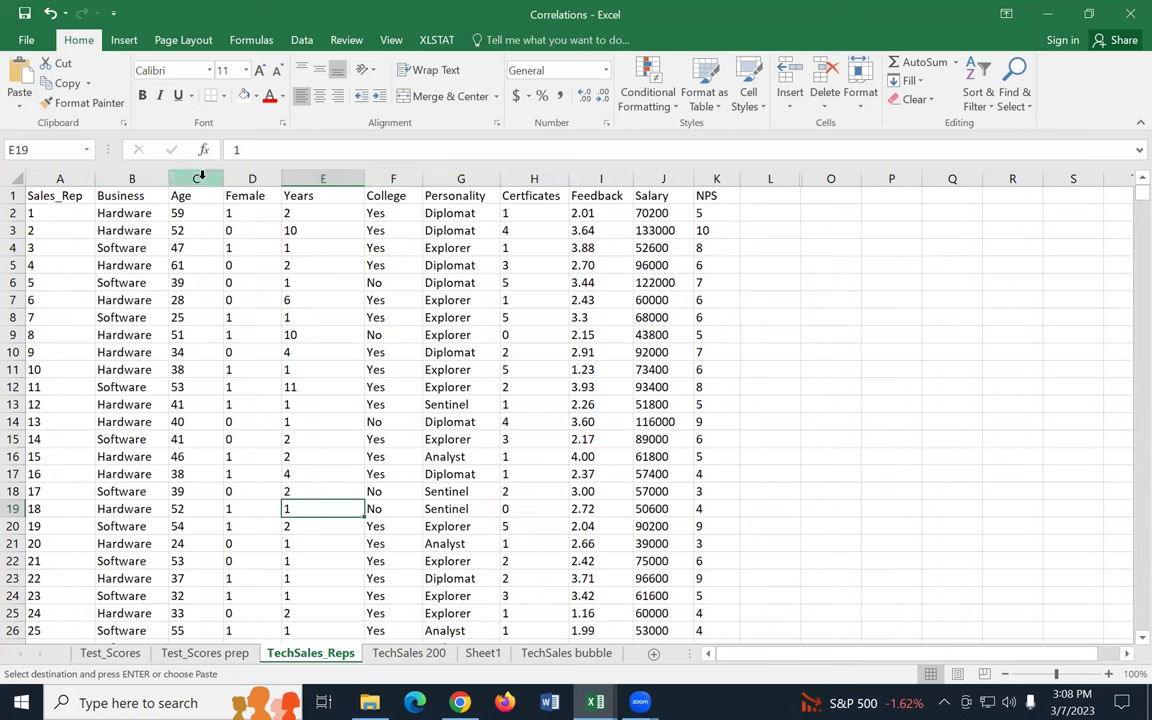
{"action": "left_click", "coordinate": [176, 178]}
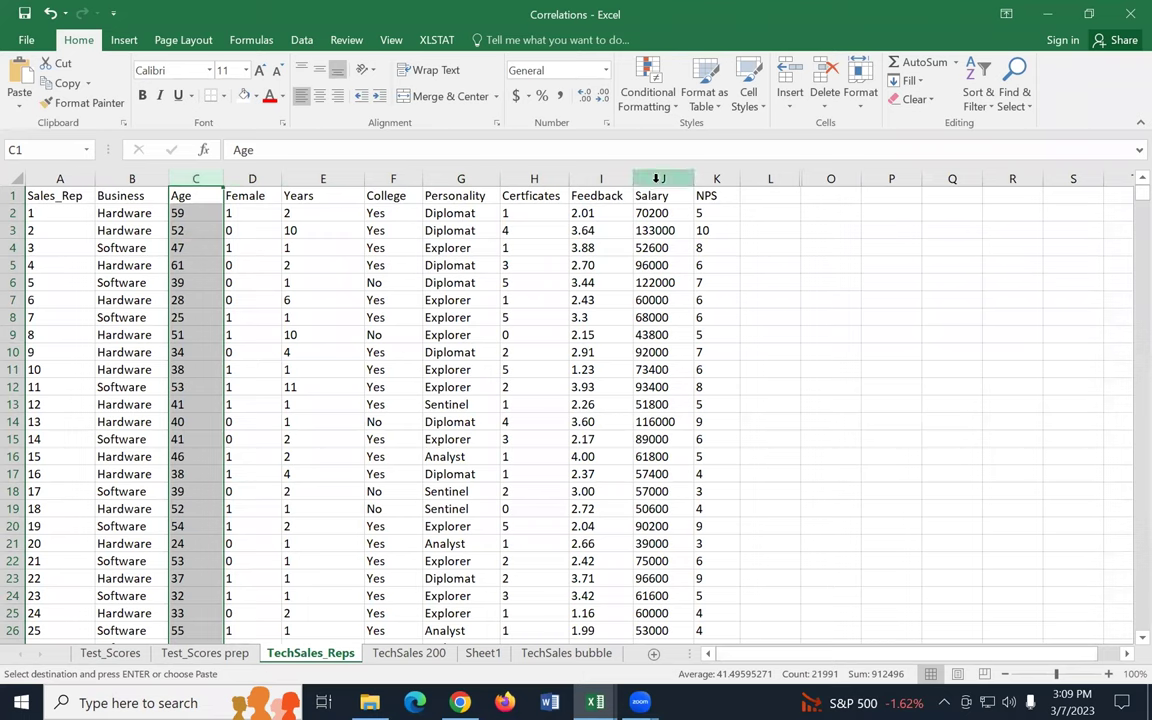
{"action": "left_click", "coordinate": [657, 178], "text": "ctrl"}
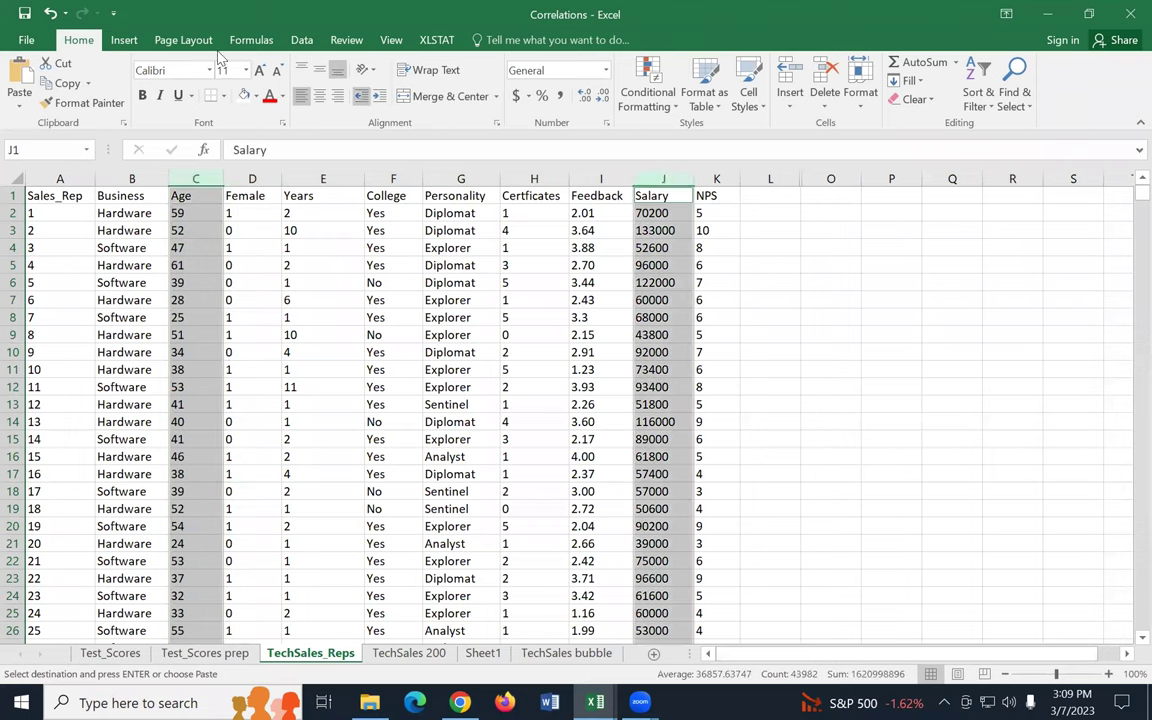
{"action": "left_click", "coordinate": [124, 40]}
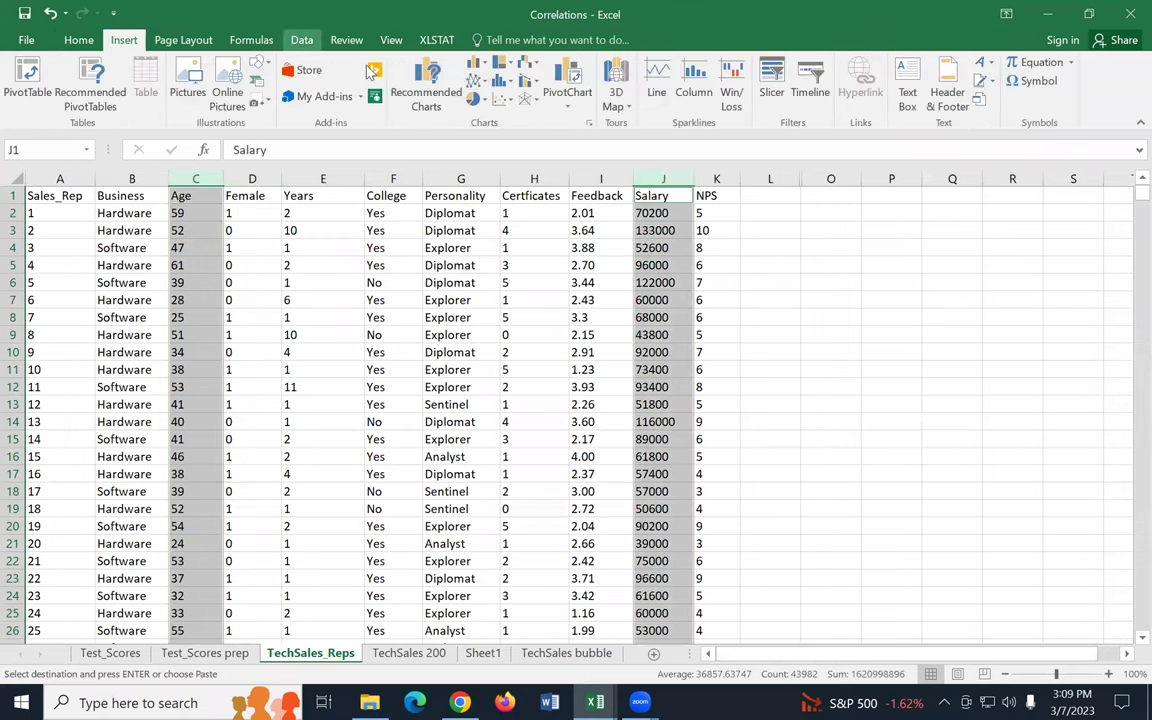
{"action": "left_click", "coordinate": [480, 99]}
{"action": "left_click", "coordinate": [500, 99]}
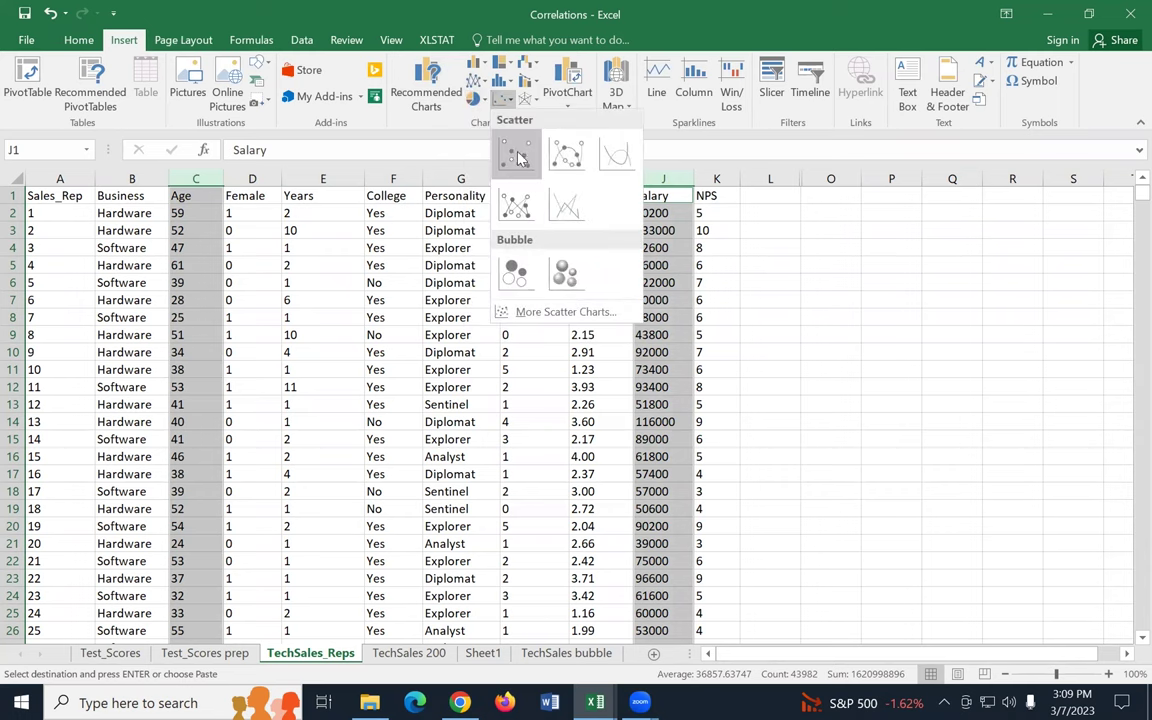
{"action": "left_click", "coordinate": [466, 146]}
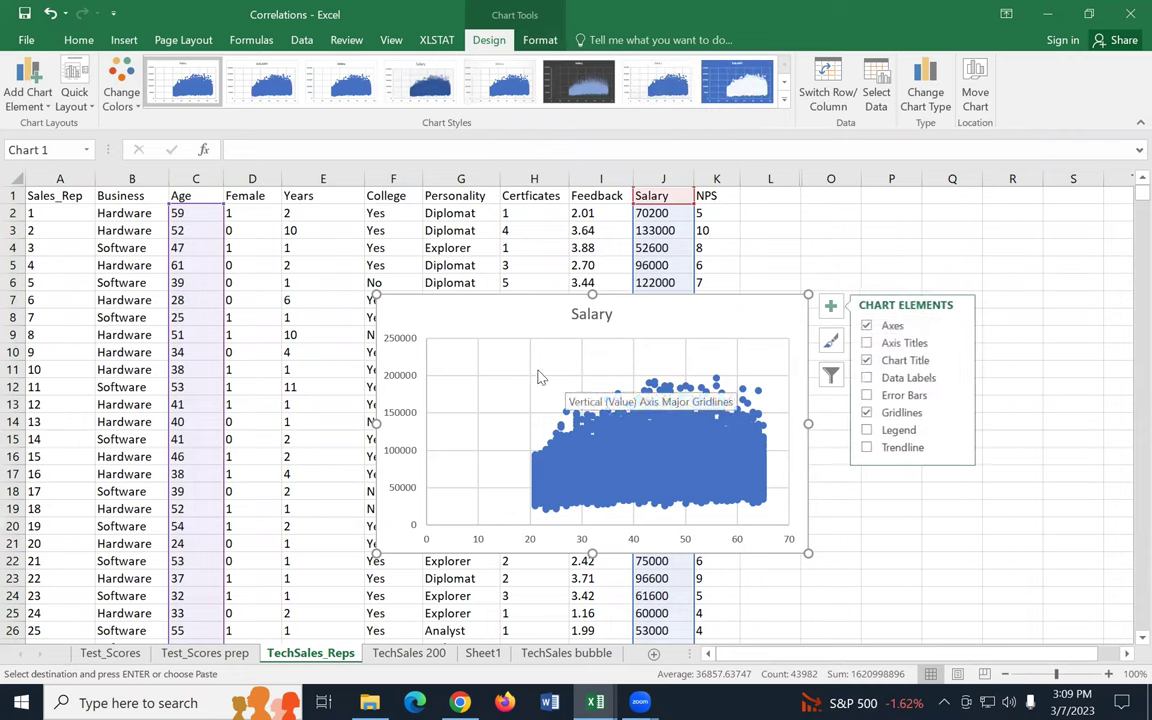
Step: Move the full Age and Salary scatter chart from TechSales_Reps to cell A1 of Sheet1
{"action": "key", "text": "Escape"}
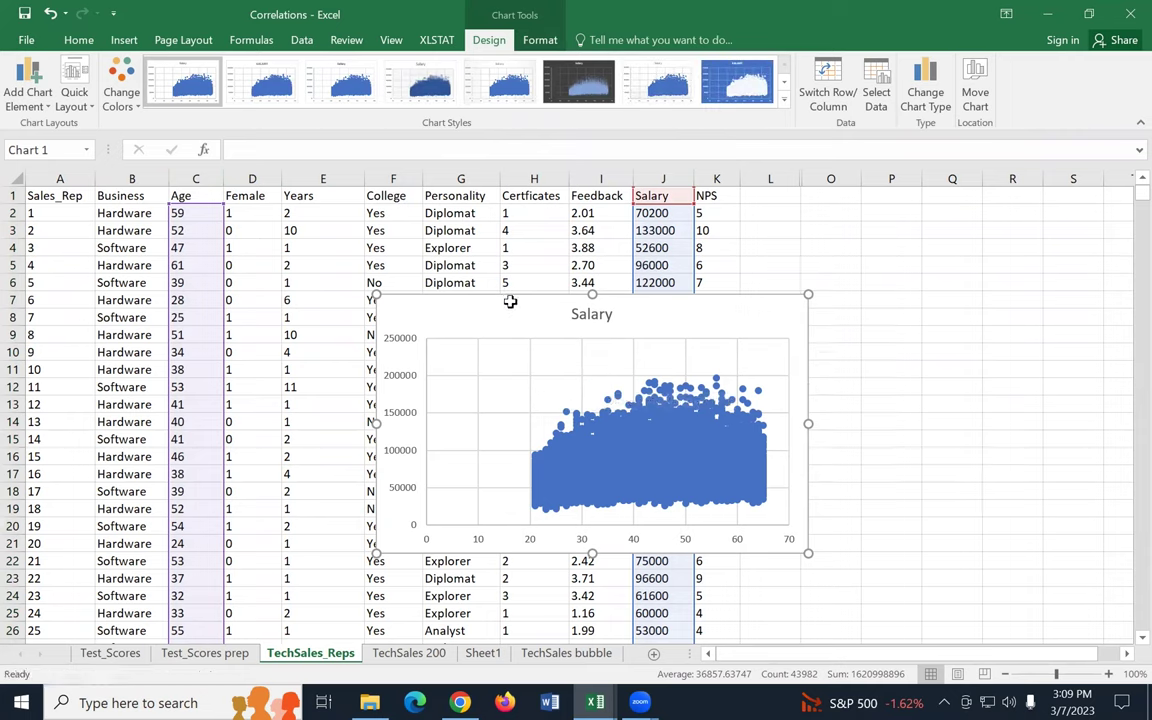
{"action": "key", "text": "Delete"}
{"action": "left_click", "coordinate": [483, 653]}
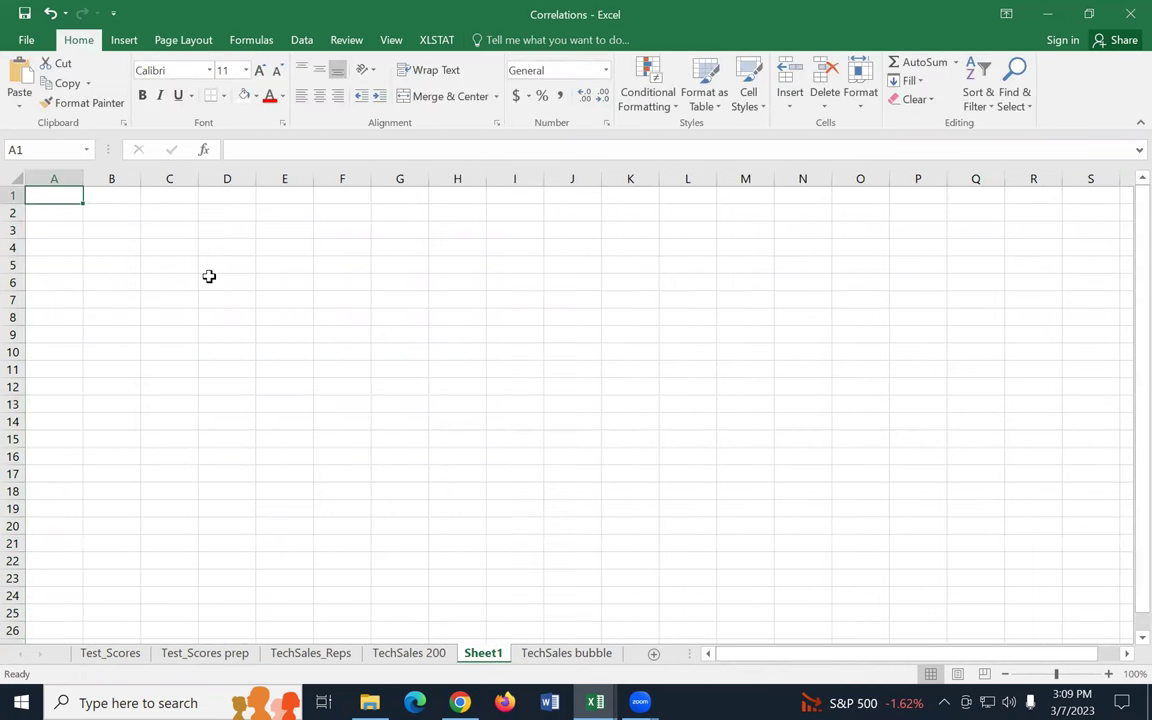
{"action": "key", "text": "ctrl+v"}
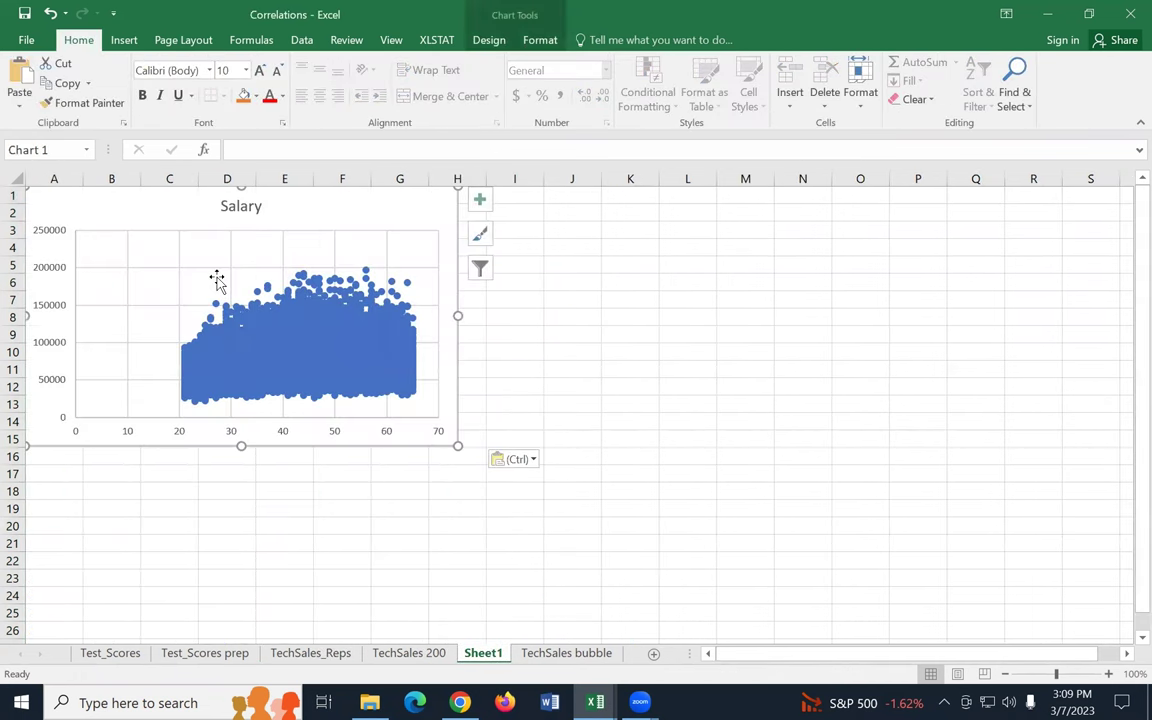
{"action": "left_click", "coordinate": [267, 485]}
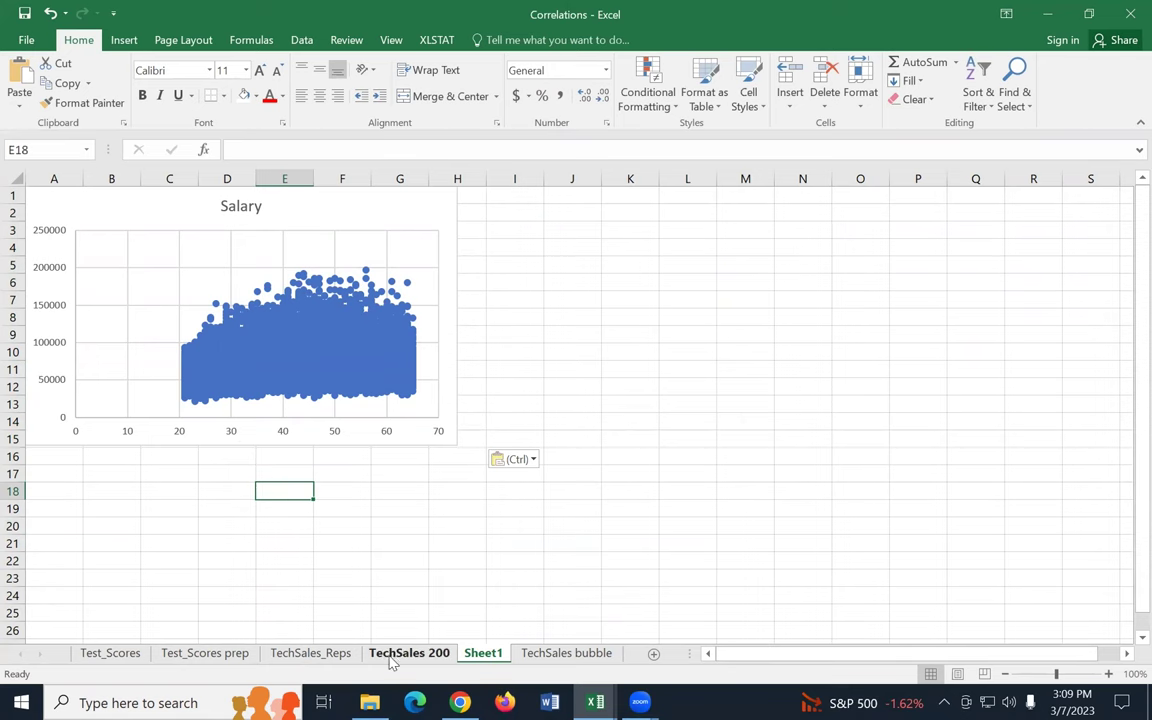
Step: Highlight the Age and Salary columns on the TechSales_Reps sheet to review the charted data, and clear the selection
{"action": "left_click", "coordinate": [333, 657]}
{"action": "left_click", "coordinate": [196, 178], "text": "ctrl"}
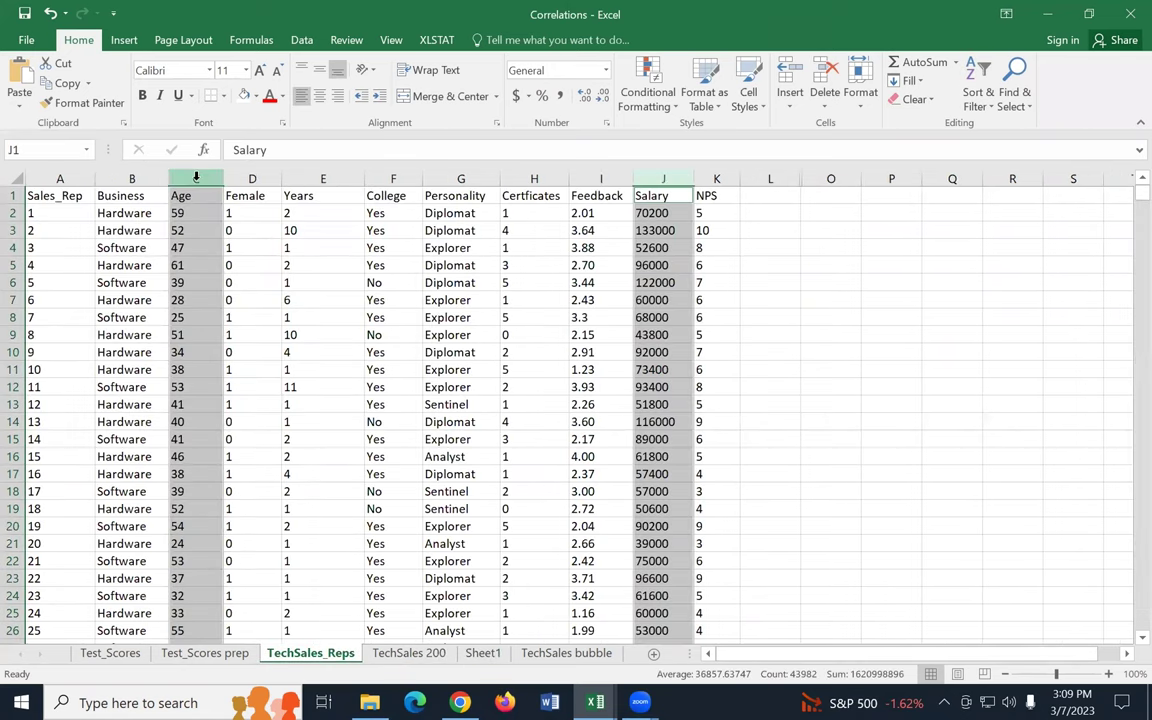
{"action": "left_click", "coordinate": [196, 178]}
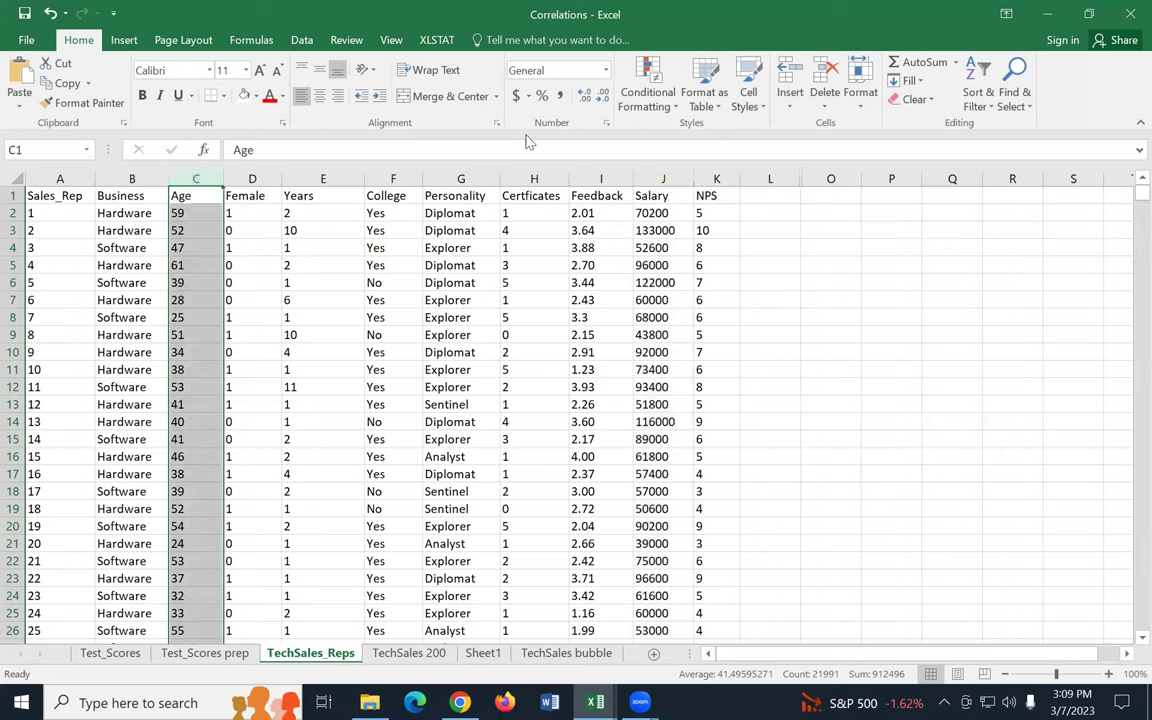
{"action": "left_click", "coordinate": [662, 177], "text": "ctrl"}
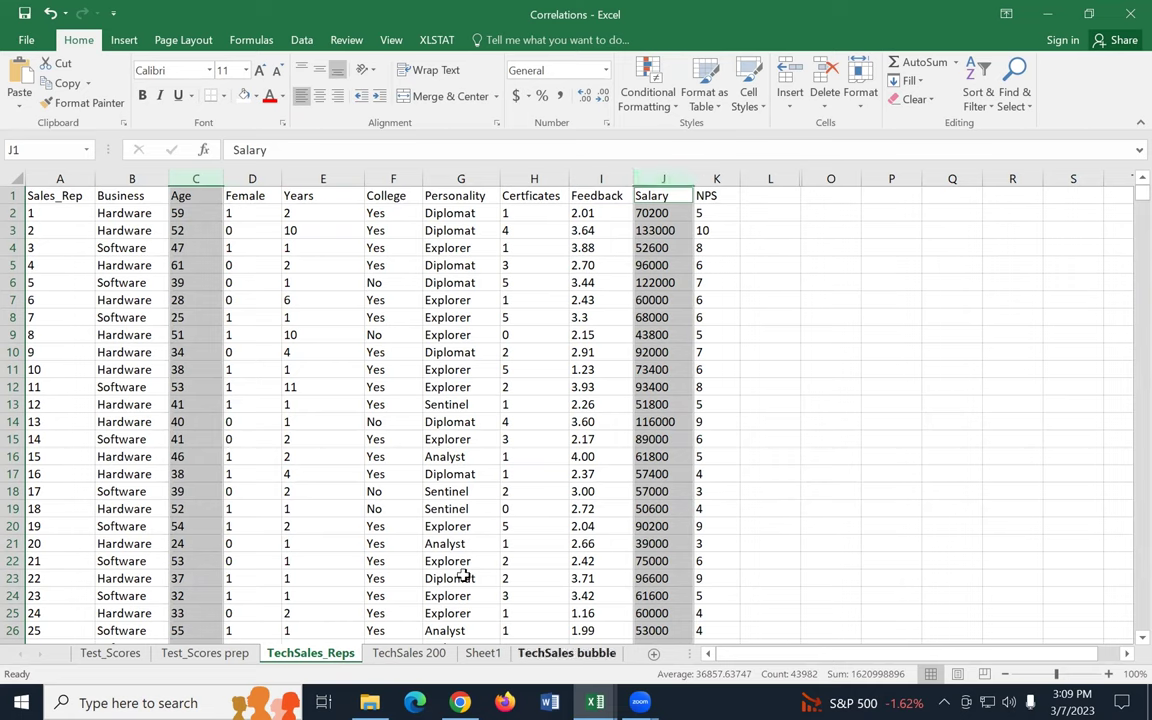
{"action": "left_click", "coordinate": [952, 282]}
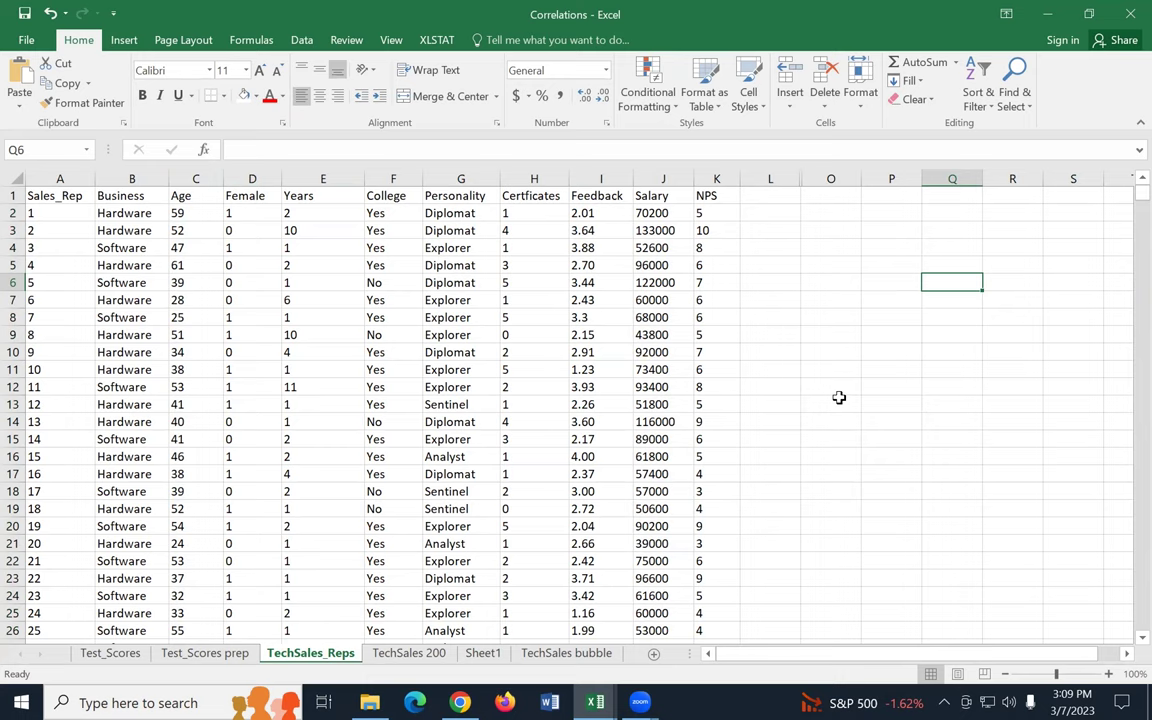
Step: Browse the sales rep records on the TechSales_Reps sheet, starting from the Sales_Rep header
{"action": "left_click", "coordinate": [42, 195]}
{"action": "mouse_move", "coordinate": [1141, 192]}
{"action": "left_mouse_down"}
{"action": "mouse_move", "coordinate": [1116, 321]}
{"action": "mouse_move", "coordinate": [1118, 192]}
{"action": "left_mouse_up"}
{"action": "scroll", "coordinate": [750, 278], "scroll_direction": "down", "scroll_amount": 4}
{"action": "scroll", "coordinate": [745, 281], "scroll_direction": "down", "scroll_amount": 1}
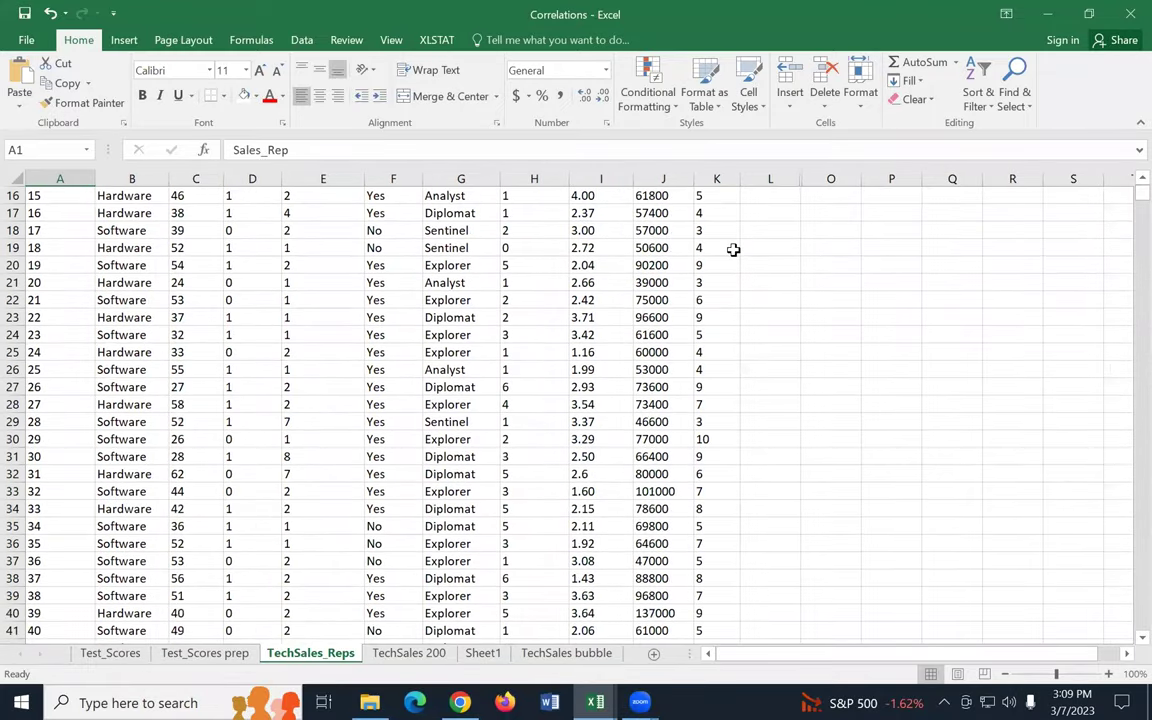
{"action": "scroll", "coordinate": [722, 275], "scroll_direction": "down", "scroll_amount": 3}
{"action": "scroll", "coordinate": [738, 319], "scroll_direction": "up", "scroll_amount": 7}
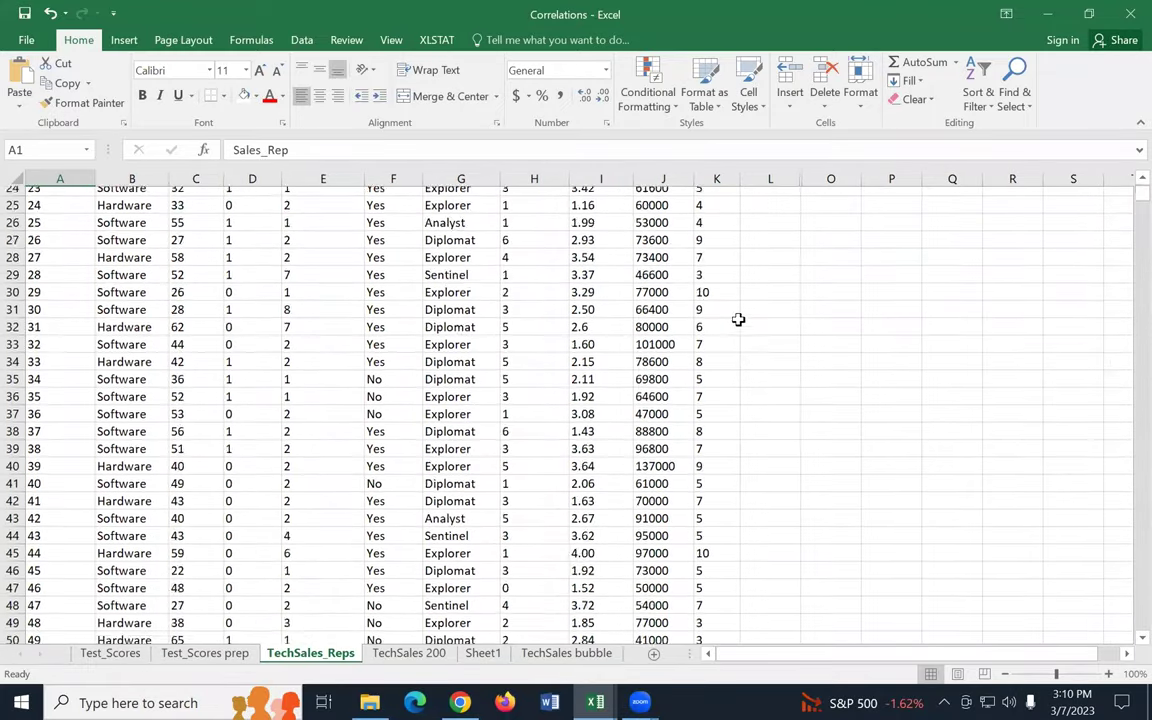
Step: Copy the header row and the first 200 sales rep records, A1:K201, from the TechSales_Reps sheet
{"action": "scroll", "coordinate": [733, 245], "scroll_direction": "up", "scroll_amount": 1}
{"action": "scroll", "coordinate": [661, 312], "scroll_direction": "down", "scroll_amount": 12}
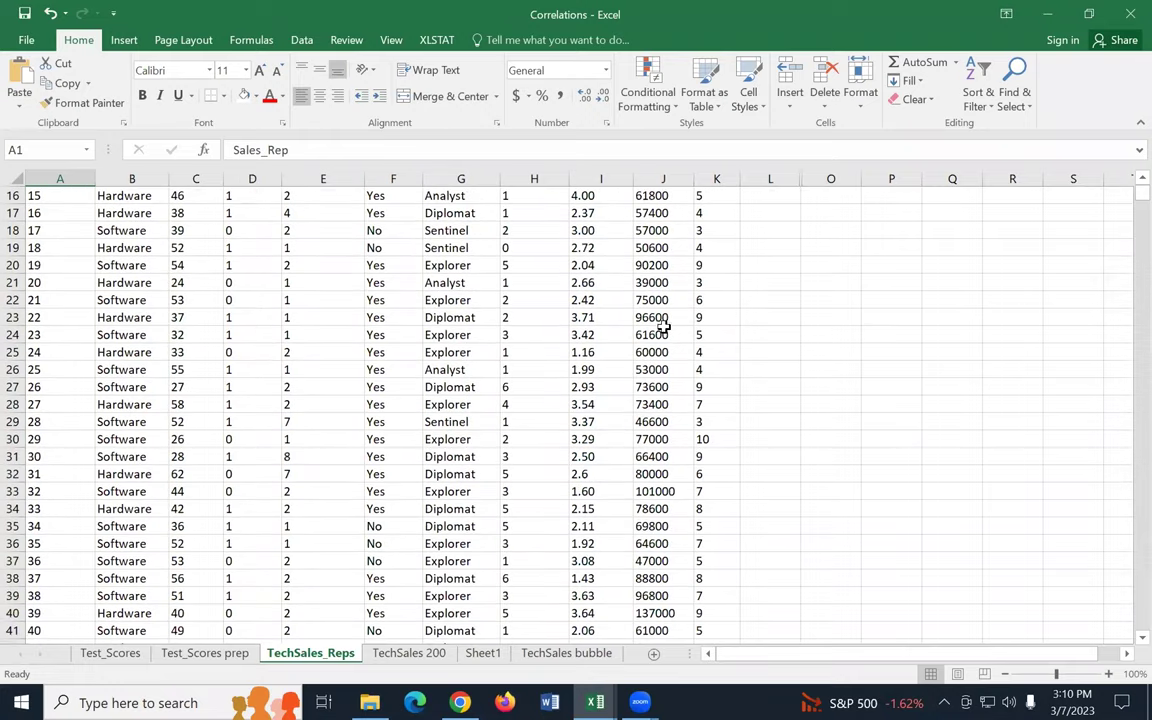
{"action": "scroll", "coordinate": [663, 315], "scroll_direction": "down", "scroll_amount": 20}
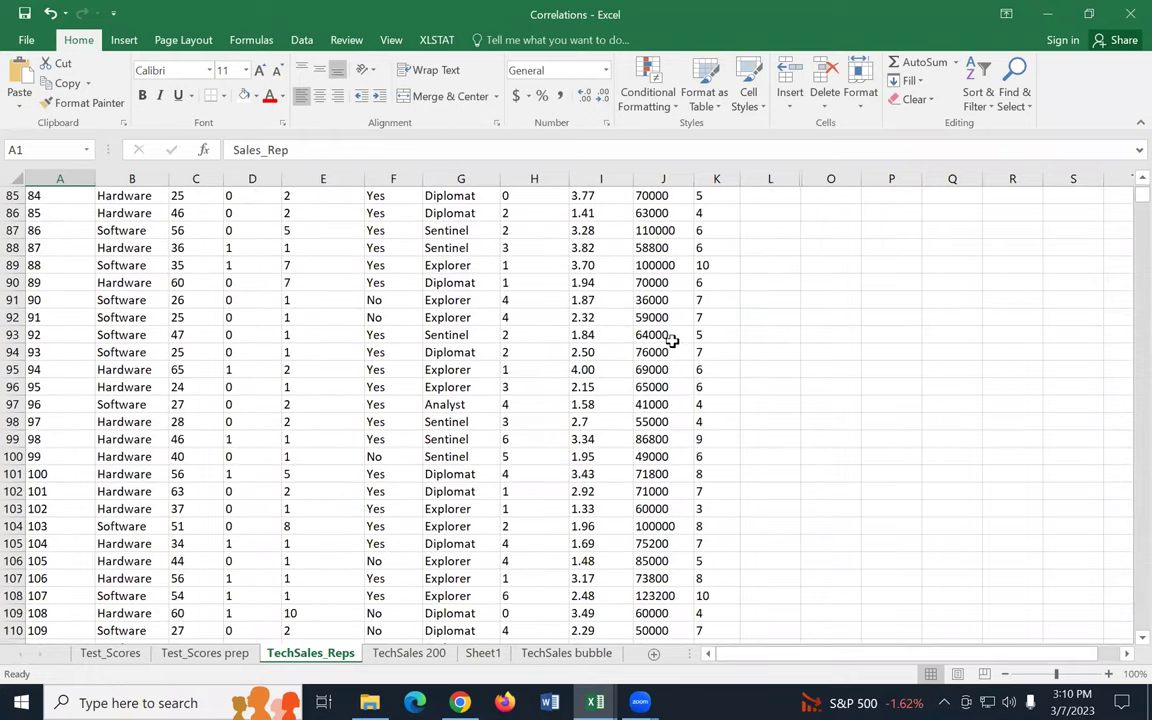
{"action": "scroll", "coordinate": [694, 401], "scroll_direction": "down", "scroll_amount": 12}
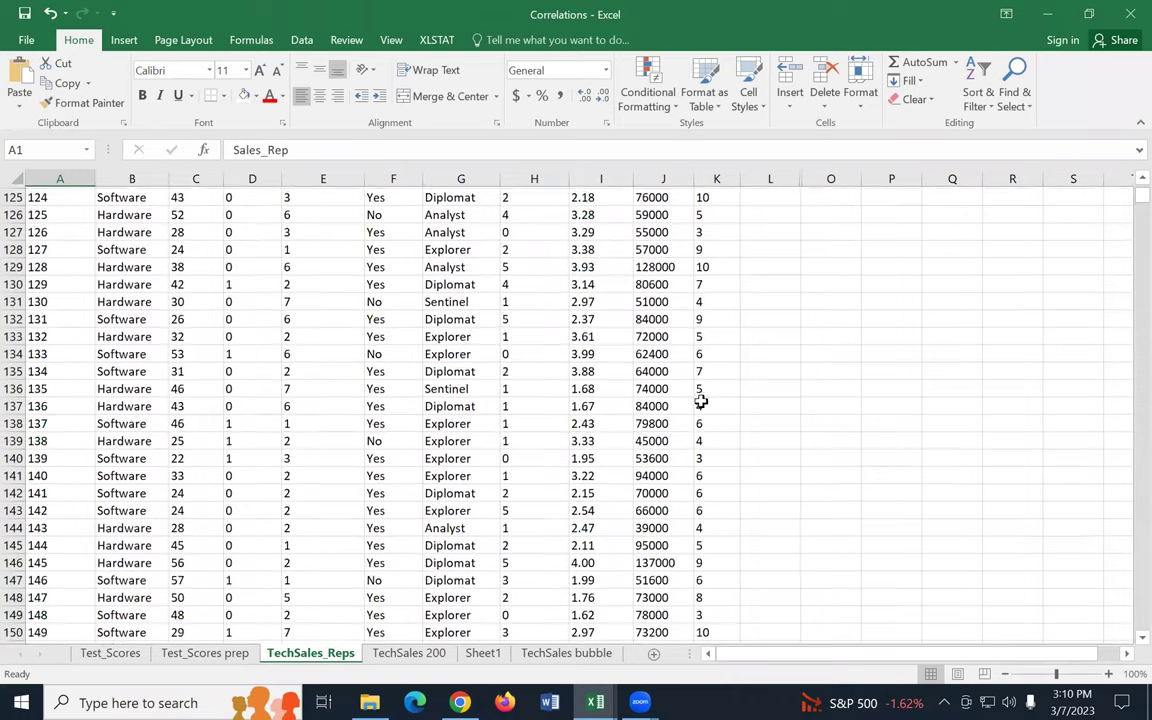
{"action": "scroll", "coordinate": [688, 440], "scroll_direction": "down", "scroll_amount": 11}
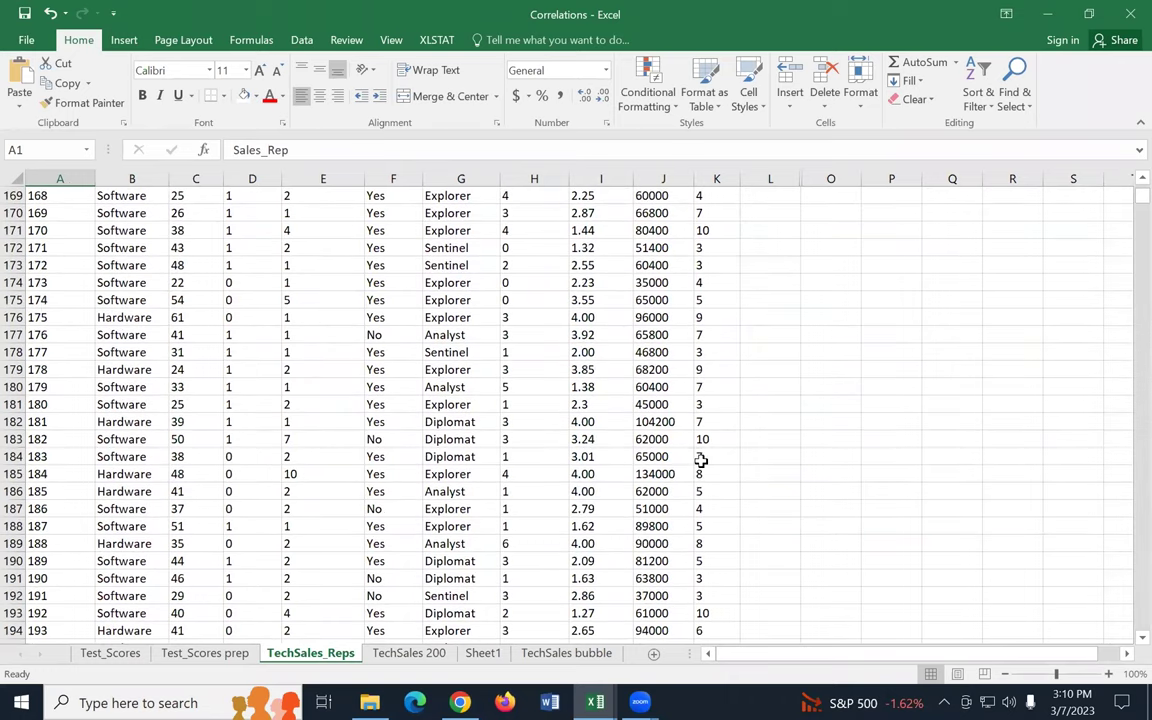
{"action": "scroll", "coordinate": [688, 450], "scroll_direction": "down", "scroll_amount": 3}
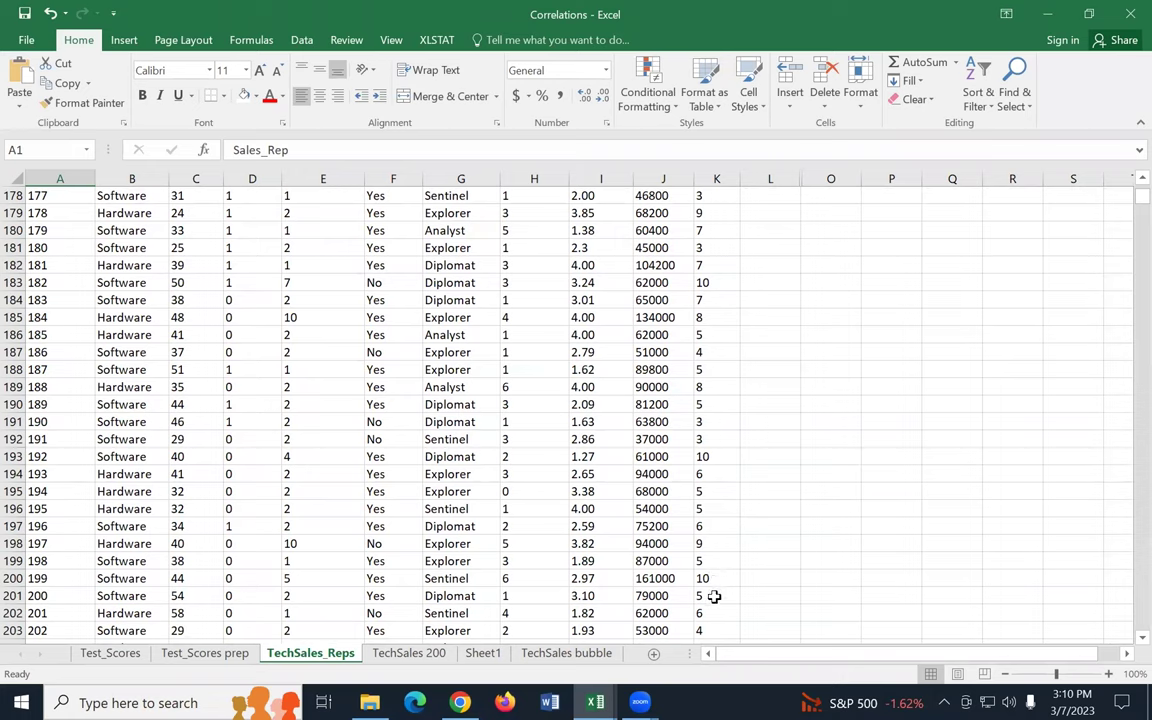
{"action": "left_click", "coordinate": [714, 596], "text": "shift"}
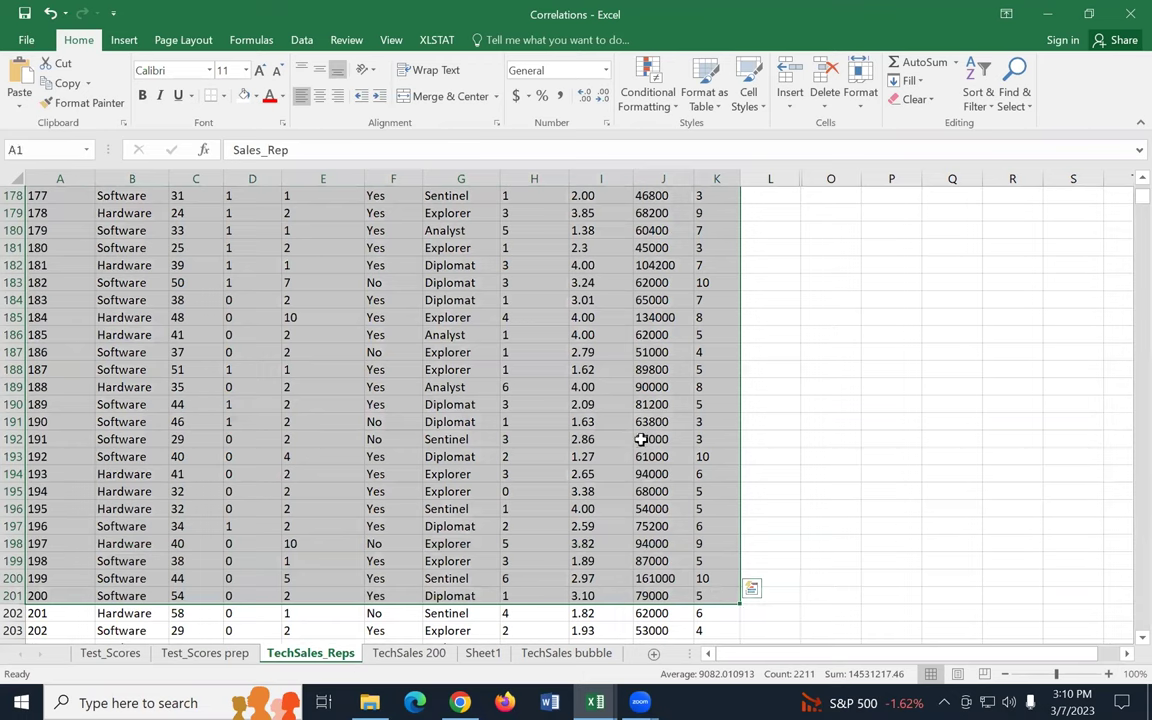
{"action": "key", "text": "ctrl+c"}
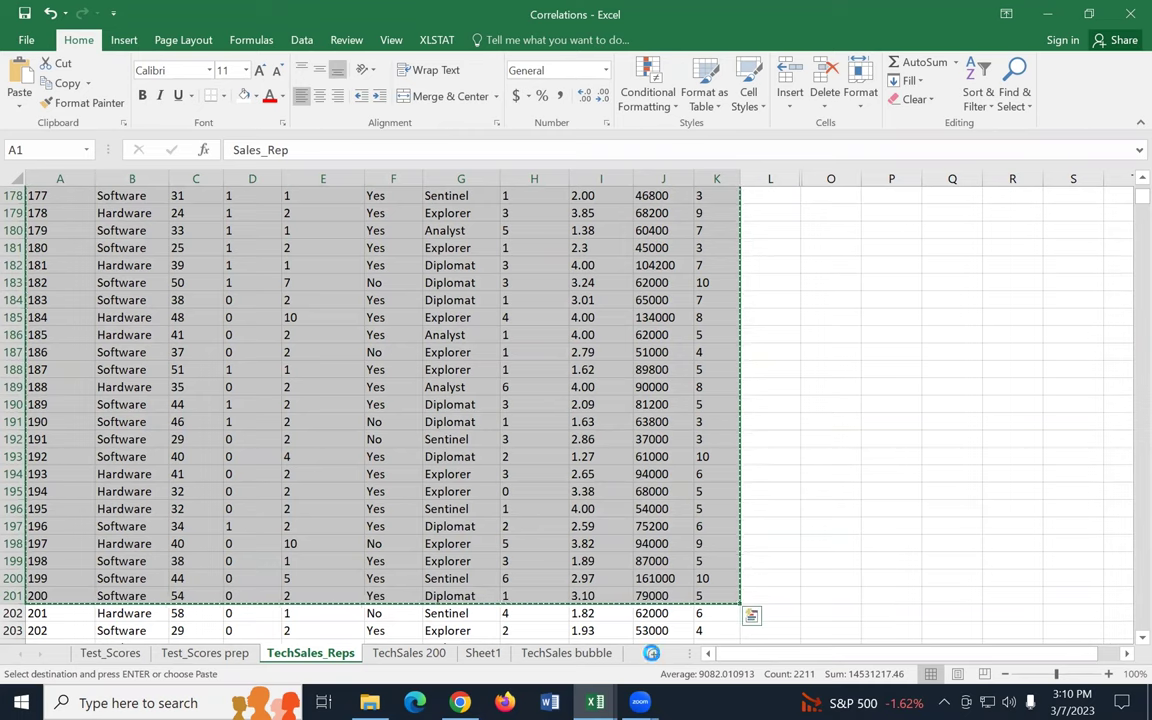
Step: Add a new worksheet, paste the copied sales rep records as values at cell A1, and clear the selection
{"action": "left_click", "coordinate": [653, 652]}
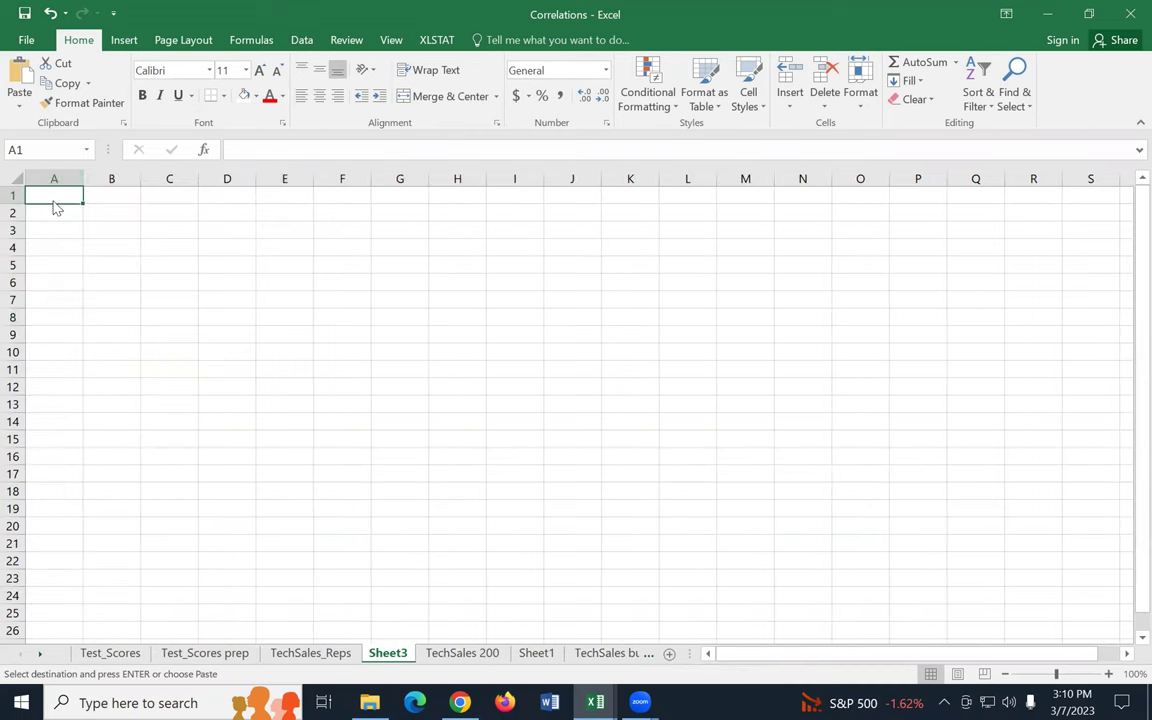
{"action": "right_click", "coordinate": [52, 197]}
{"action": "left_click", "coordinate": [92, 275]}
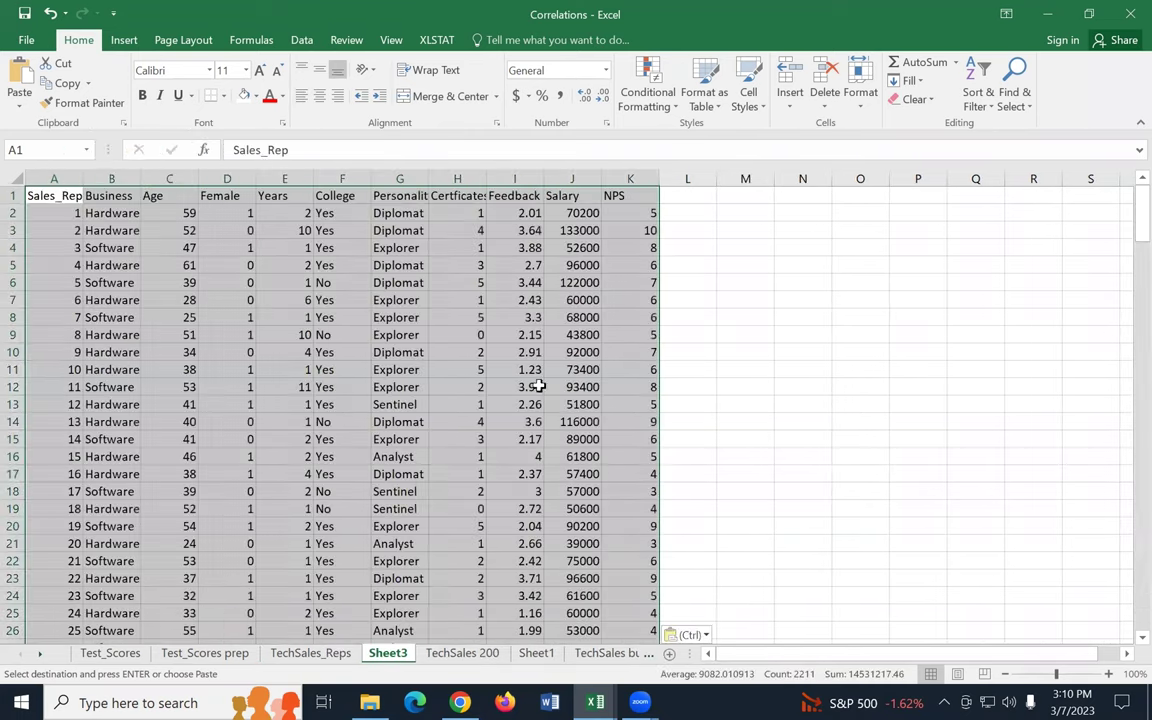
{"action": "left_click", "coordinate": [735, 370]}
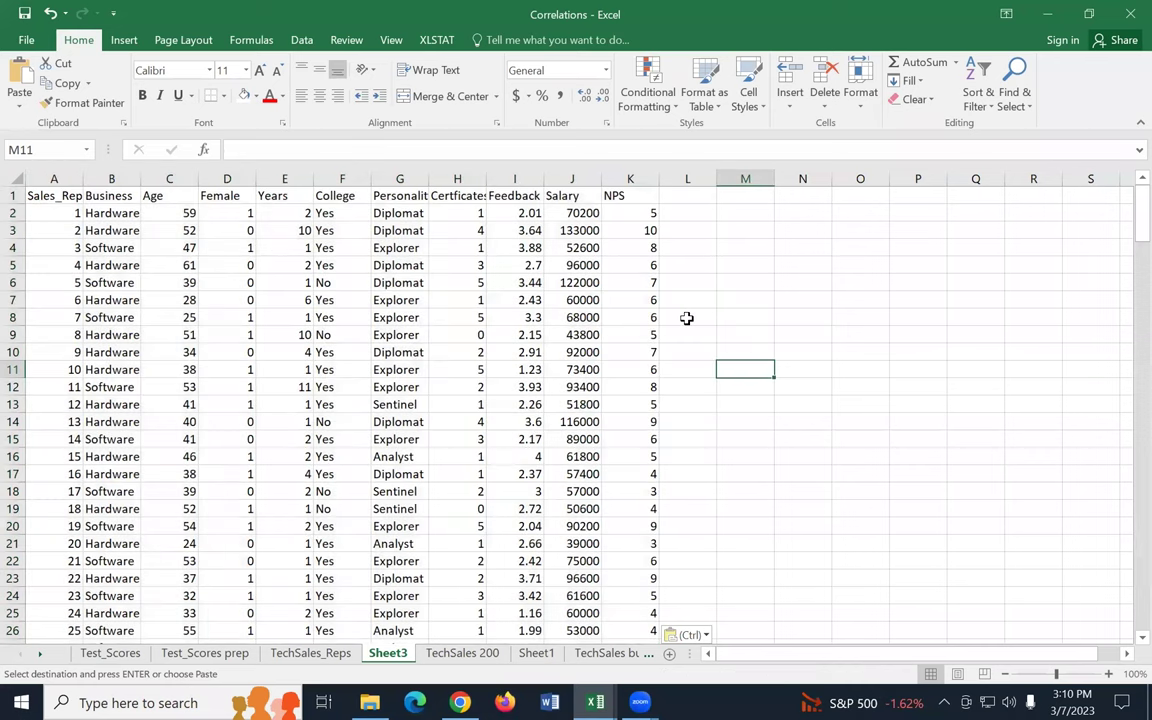
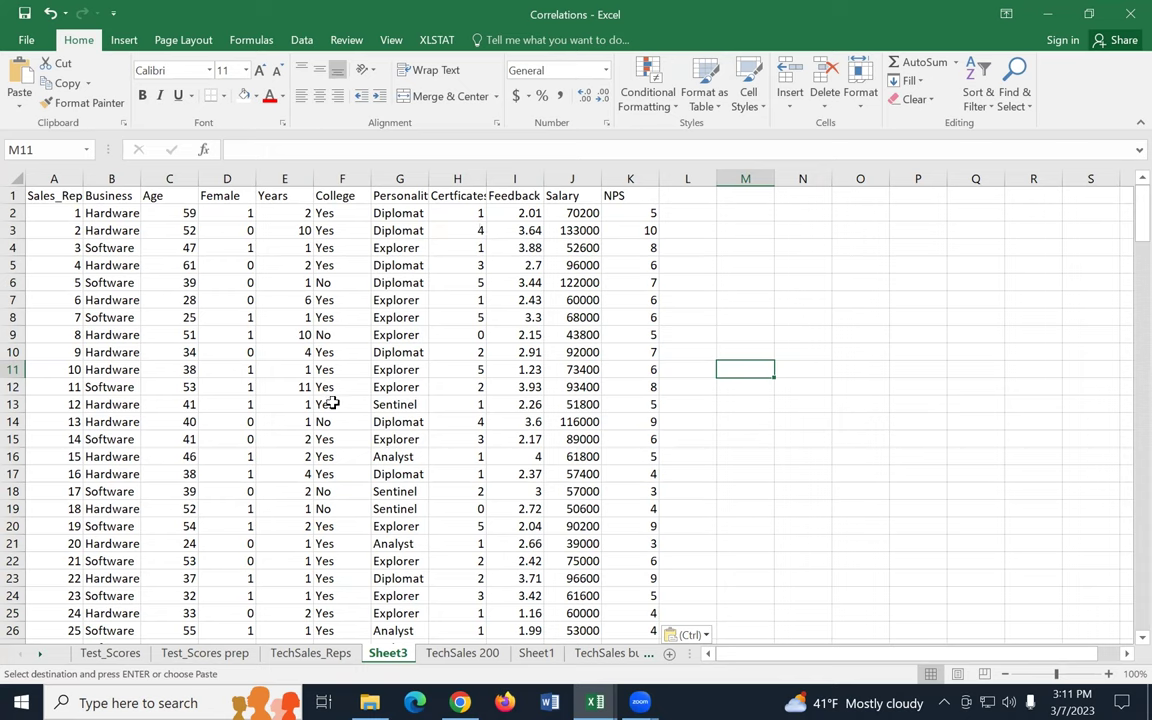
Step: Try a markers-only scatter chart of the Salary column J alone beside the pasted data, and delete the chart
{"action": "left_click", "coordinate": [577, 178]}
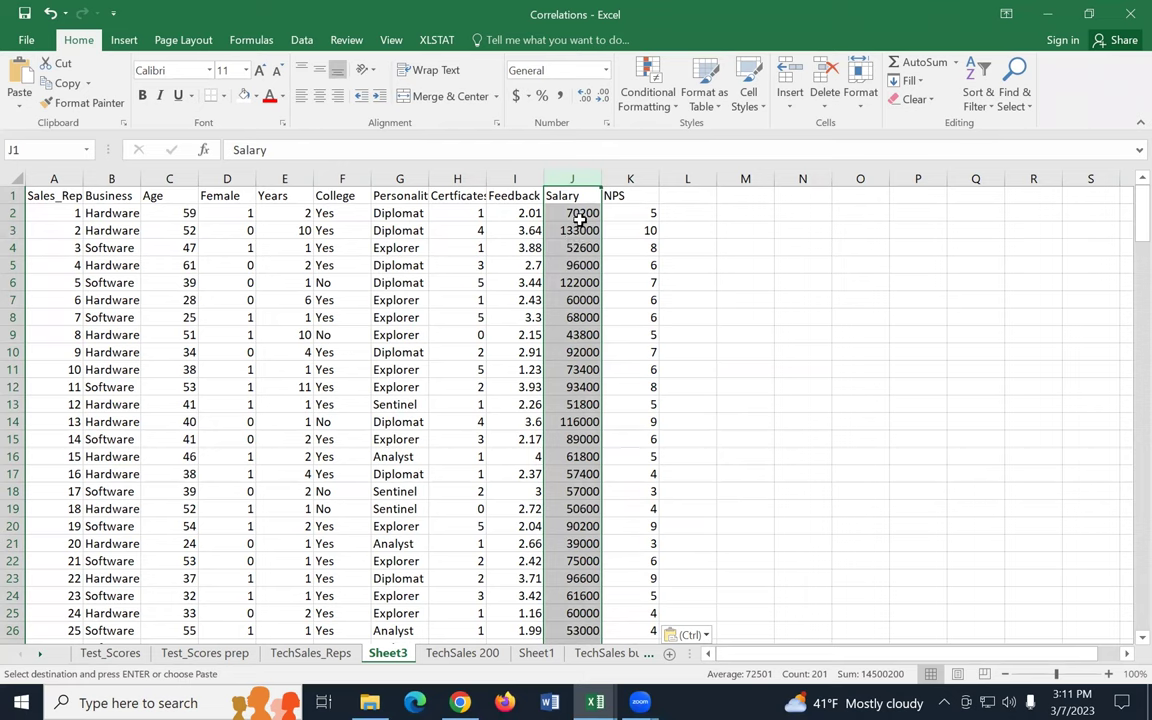
{"action": "left_click", "coordinate": [124, 39]}
{"action": "left_click", "coordinate": [502, 98]}
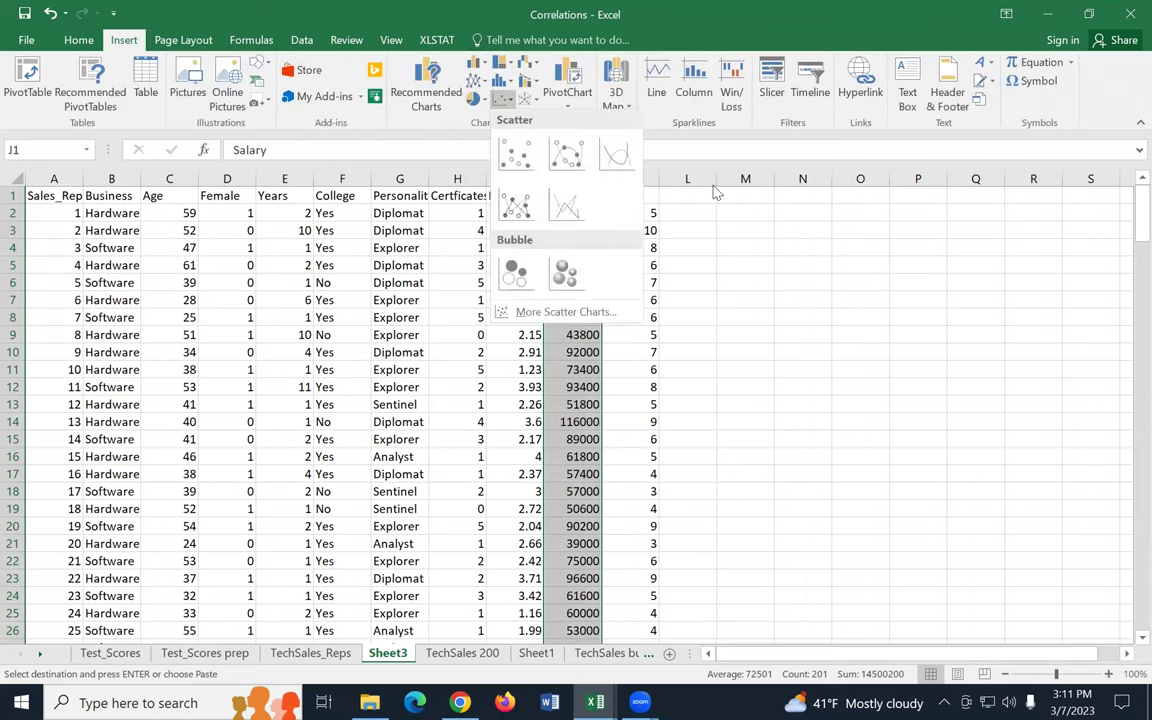
{"action": "left_click", "coordinate": [516, 153]}
{"action": "left_click_drag", "start_coordinate": [708, 298], "coordinate": [1004, 214]}
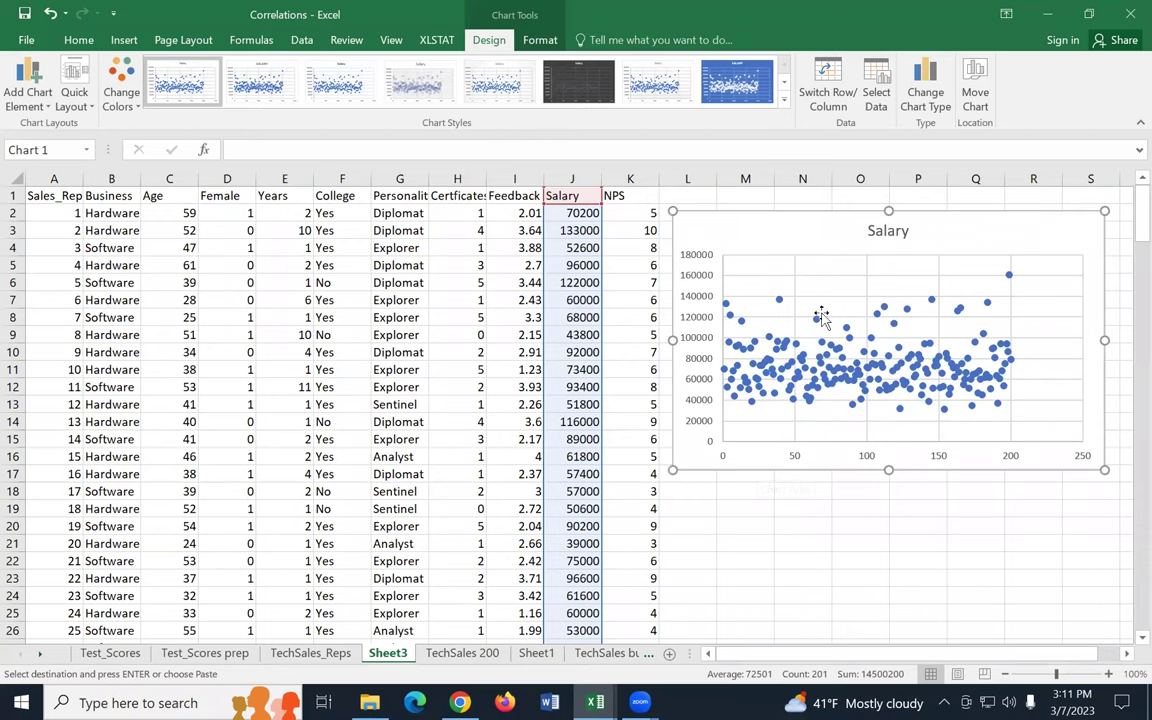
{"action": "left_click_drag", "start_coordinate": [820, 216], "coordinate": [841, 205]}
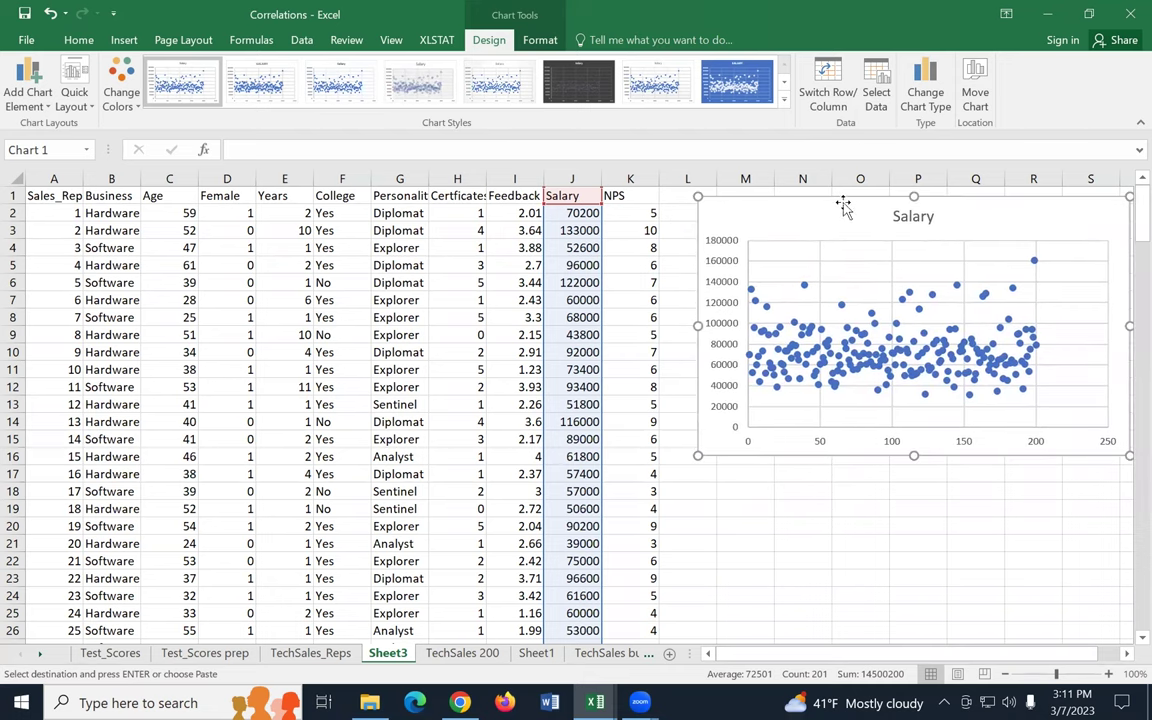
{"action": "key", "text": "Delete"}
{"action": "left_click", "coordinate": [805, 470]}
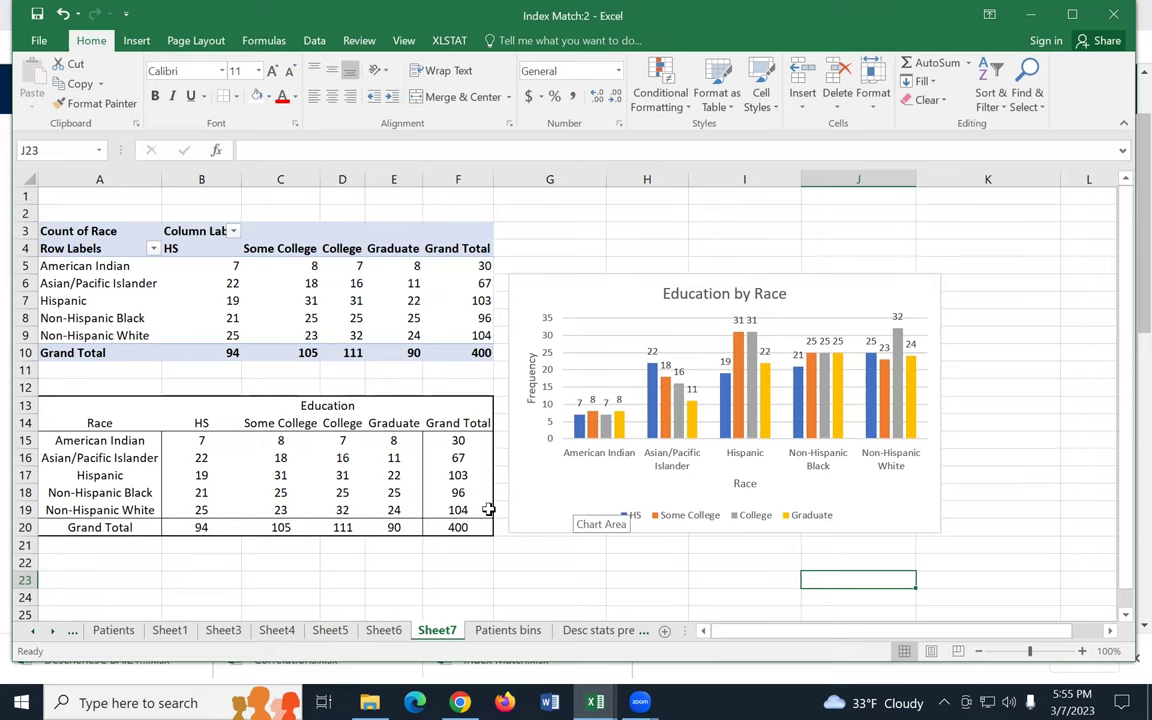
Step: Insert a 2-D stacked column chart from A14:E19 on Sheet7 of the Index Match workbook, and place it beside the clustered Education by Race chart
{"action": "left_click_drag", "start_coordinate": [62, 424], "coordinate": [385, 505]}
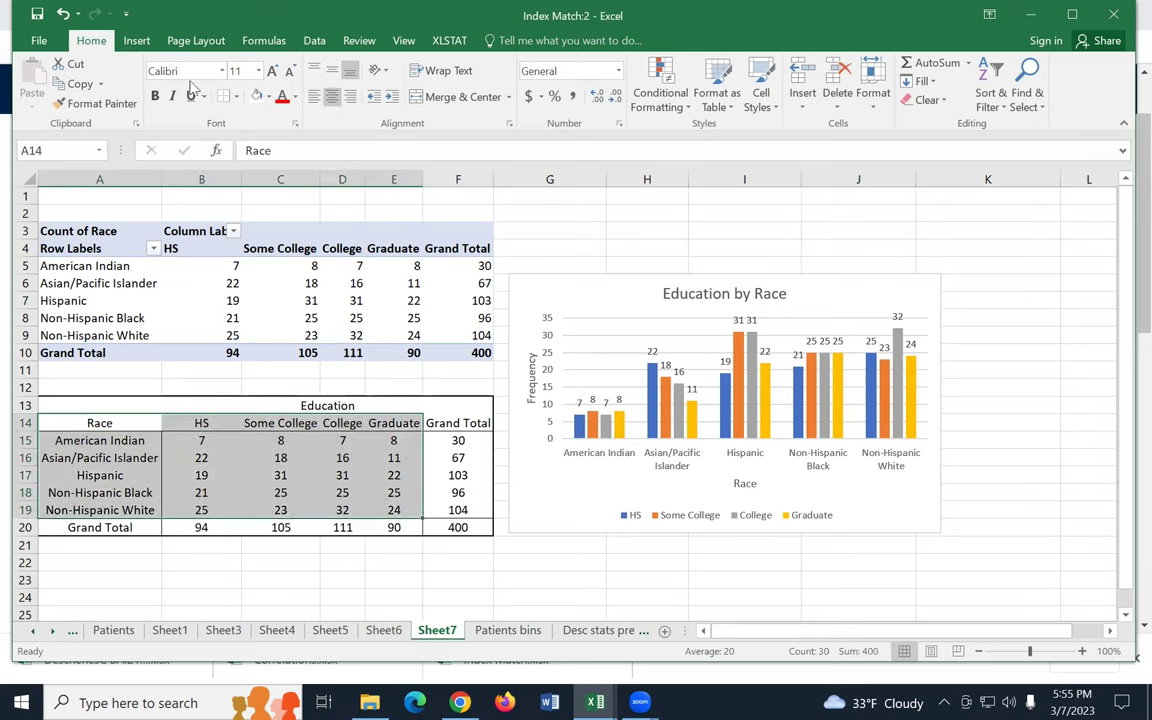
{"action": "left_click", "coordinate": [136, 40]}
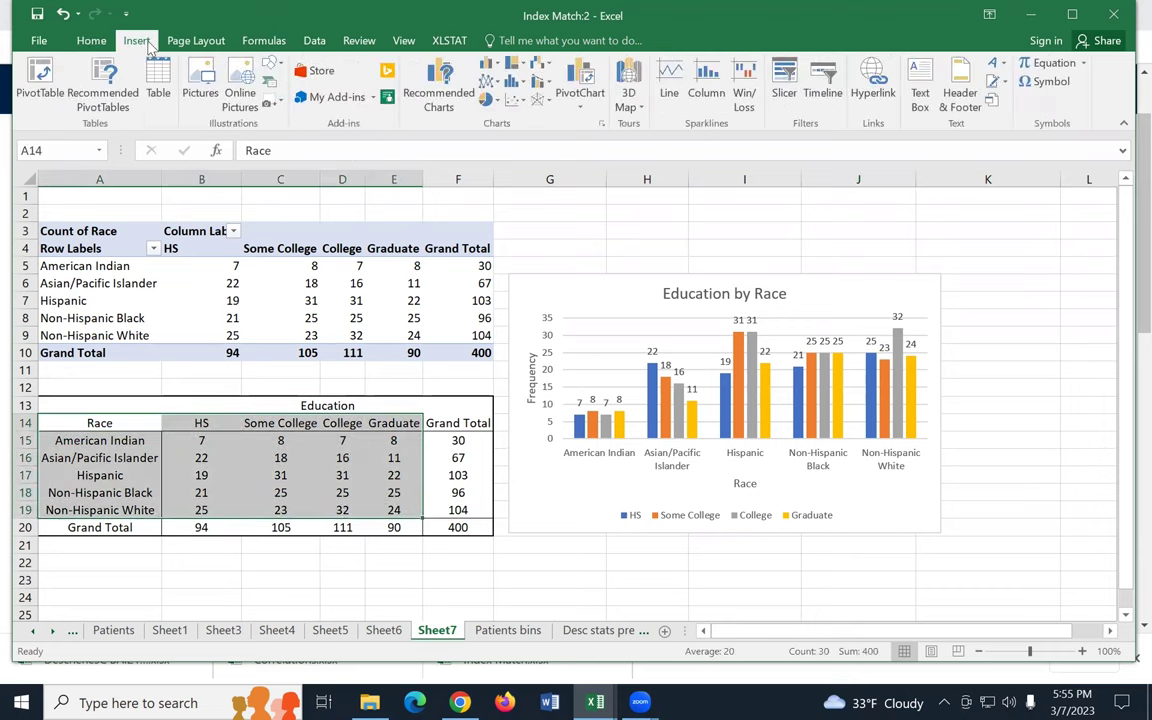
{"action": "left_click", "coordinate": [490, 66]}
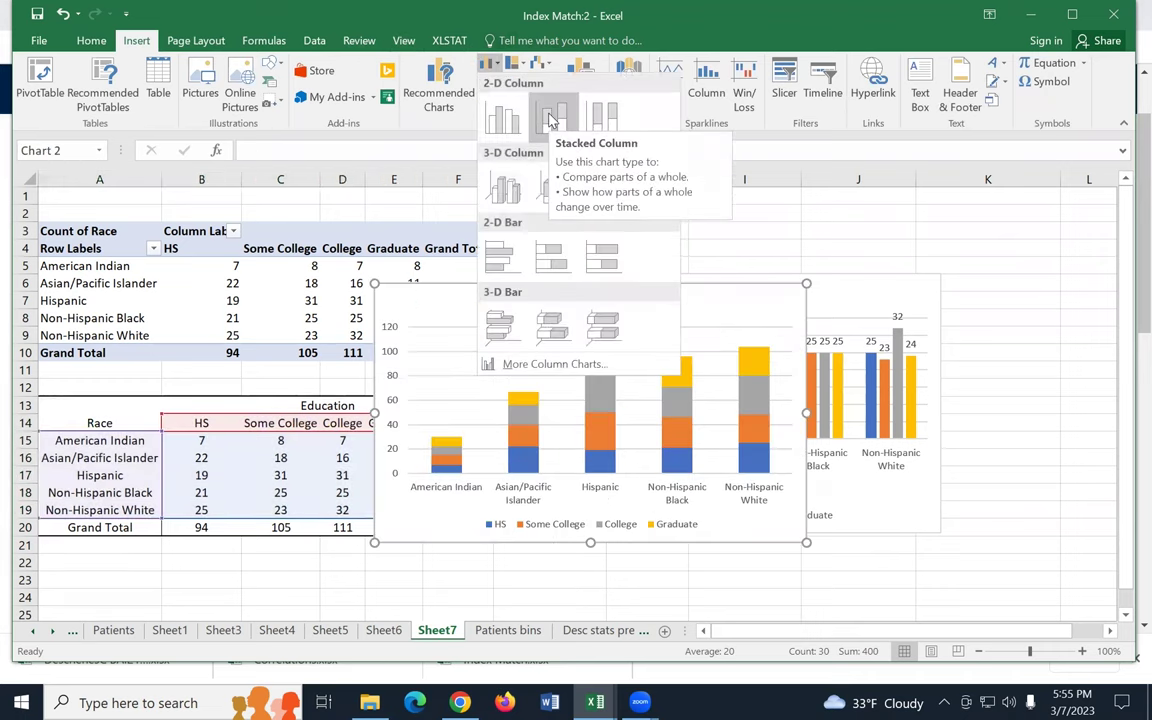
{"action": "left_click", "coordinate": [551, 119]}
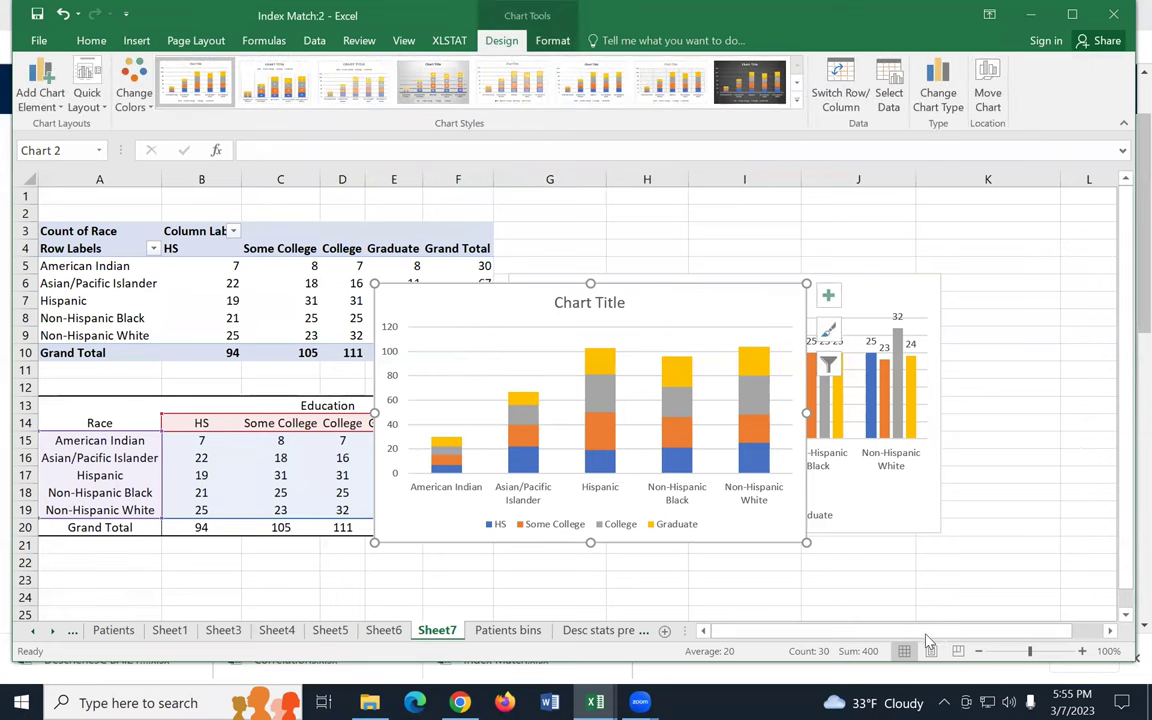
{"action": "scroll", "coordinate": [928, 640], "scroll_direction": "right", "scroll_amount": 2}
{"action": "left_click_drag", "start_coordinate": [864, 286], "coordinate": [1037, 278]}
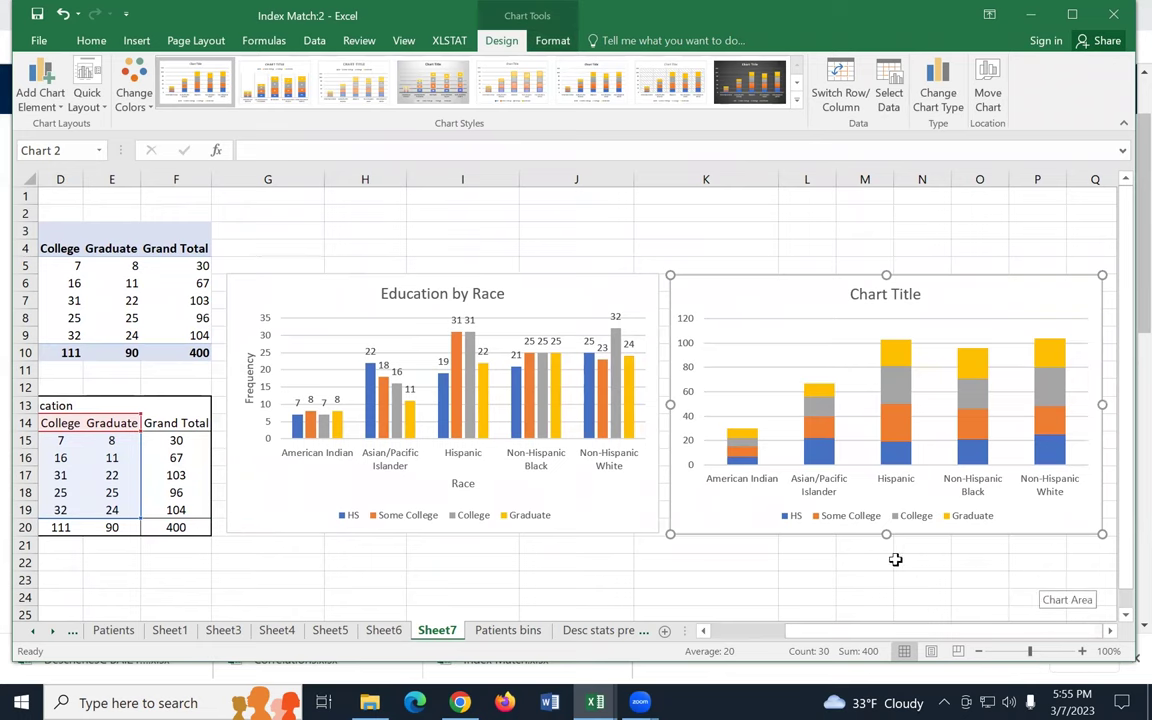
Step: Add data labels to the stacked column chart and title it "Education by Race"
{"action": "left_click_drag", "start_coordinate": [861, 643], "coordinate": [765, 648]}
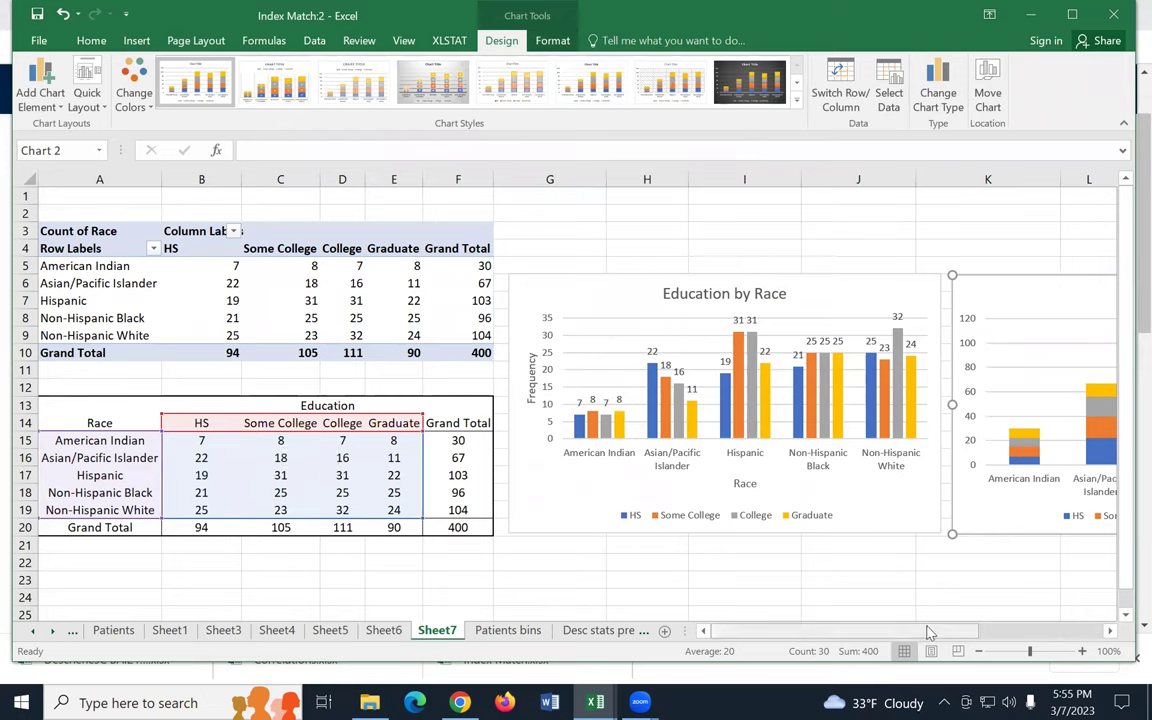
{"action": "left_click_drag", "start_coordinate": [928, 632], "coordinate": [1070, 630]}
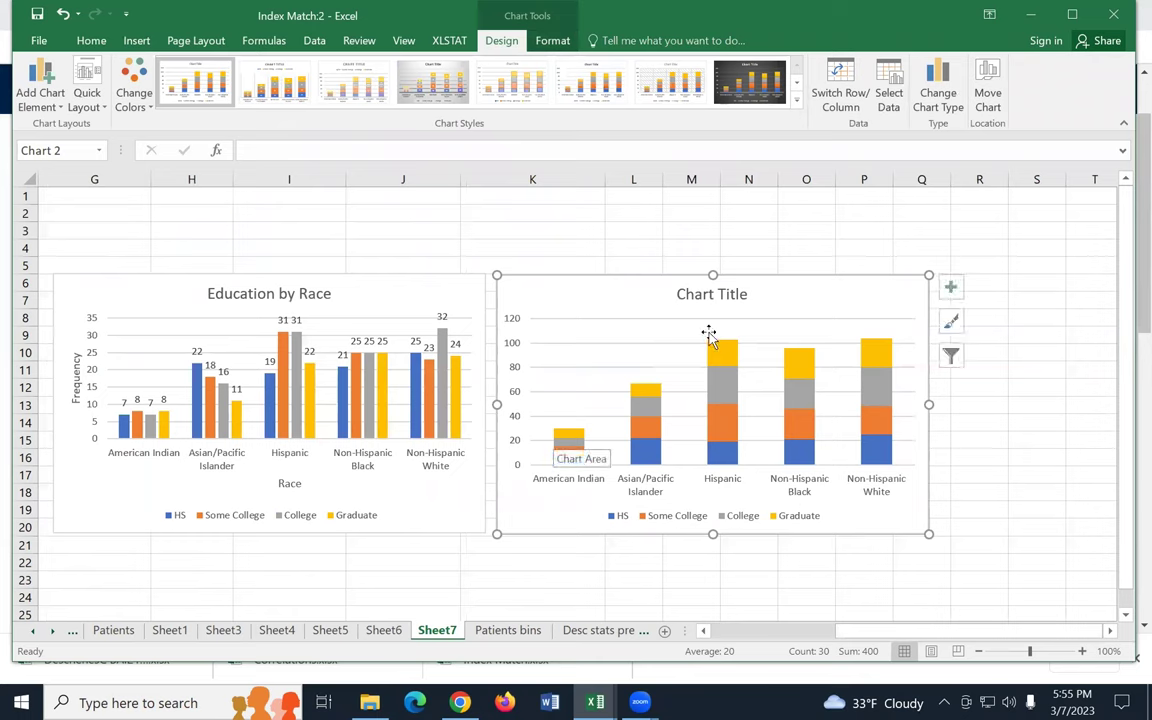
{"action": "left_click", "coordinate": [951, 289]}
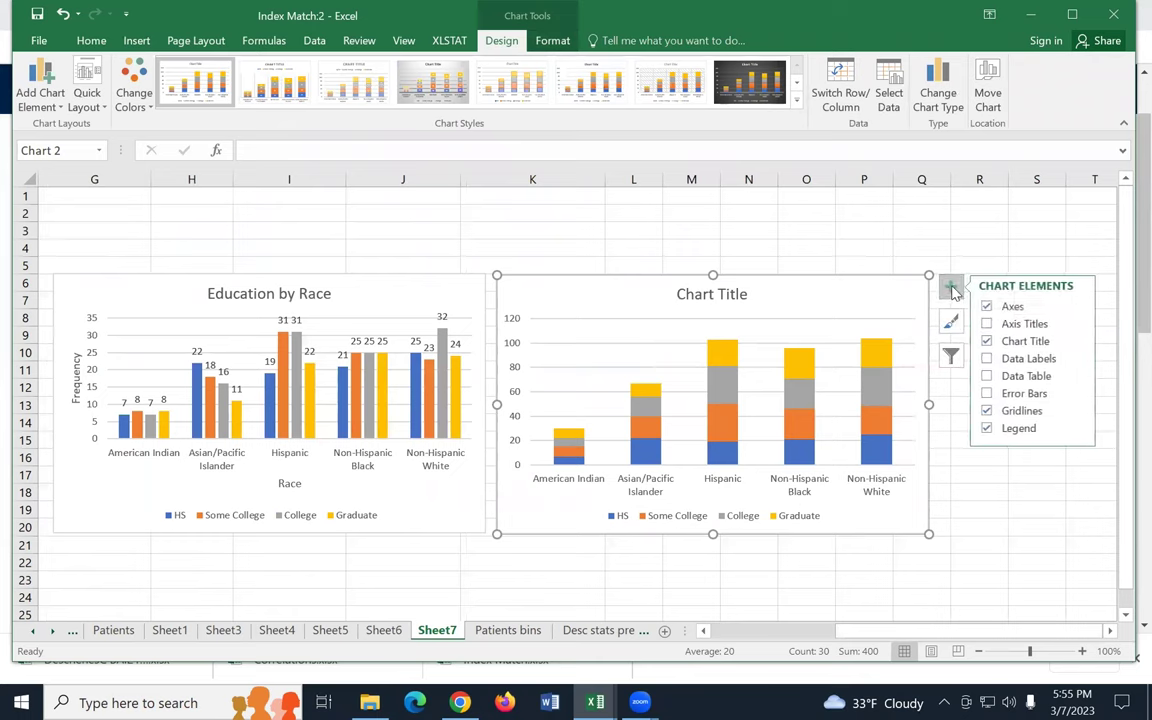
{"action": "left_click", "coordinate": [988, 359]}
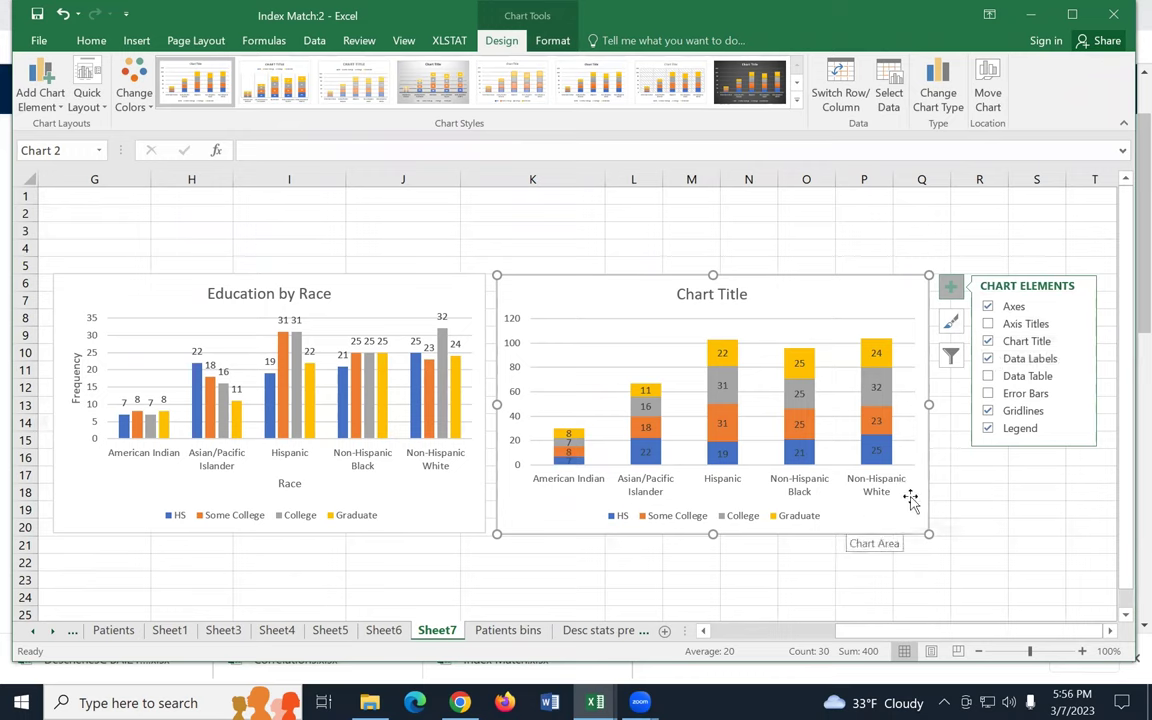
{"action": "left_click", "coordinate": [723, 291]}
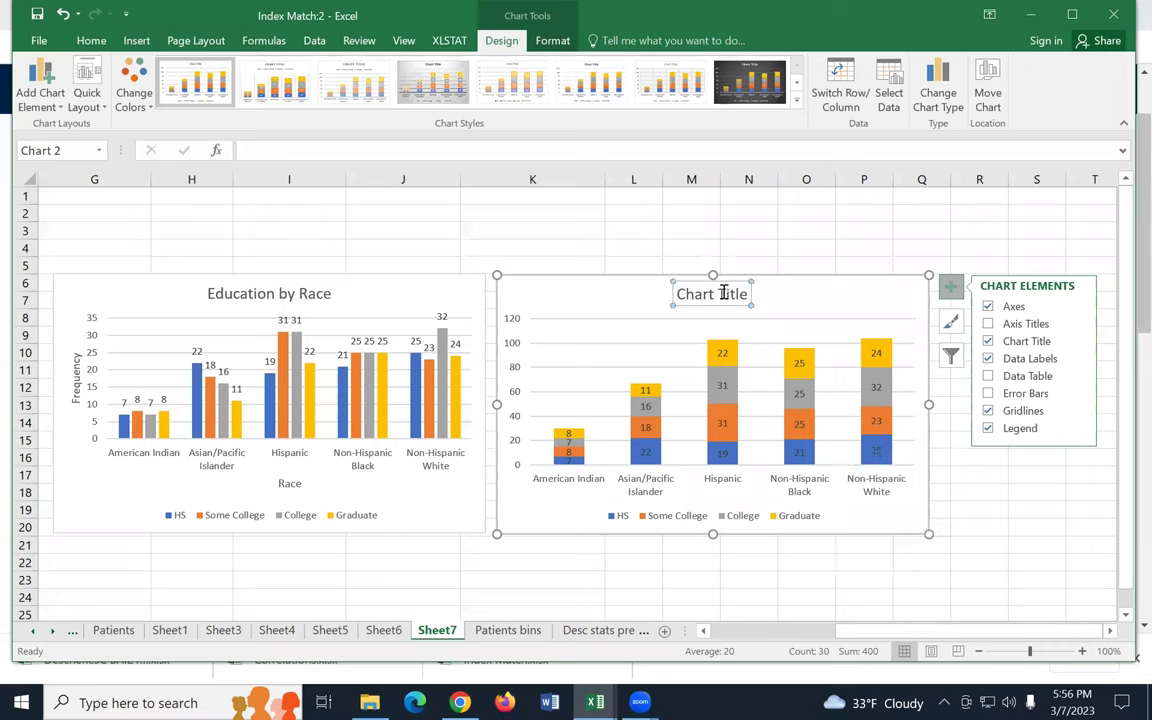
{"action": "type", "text": "Education by Race"}
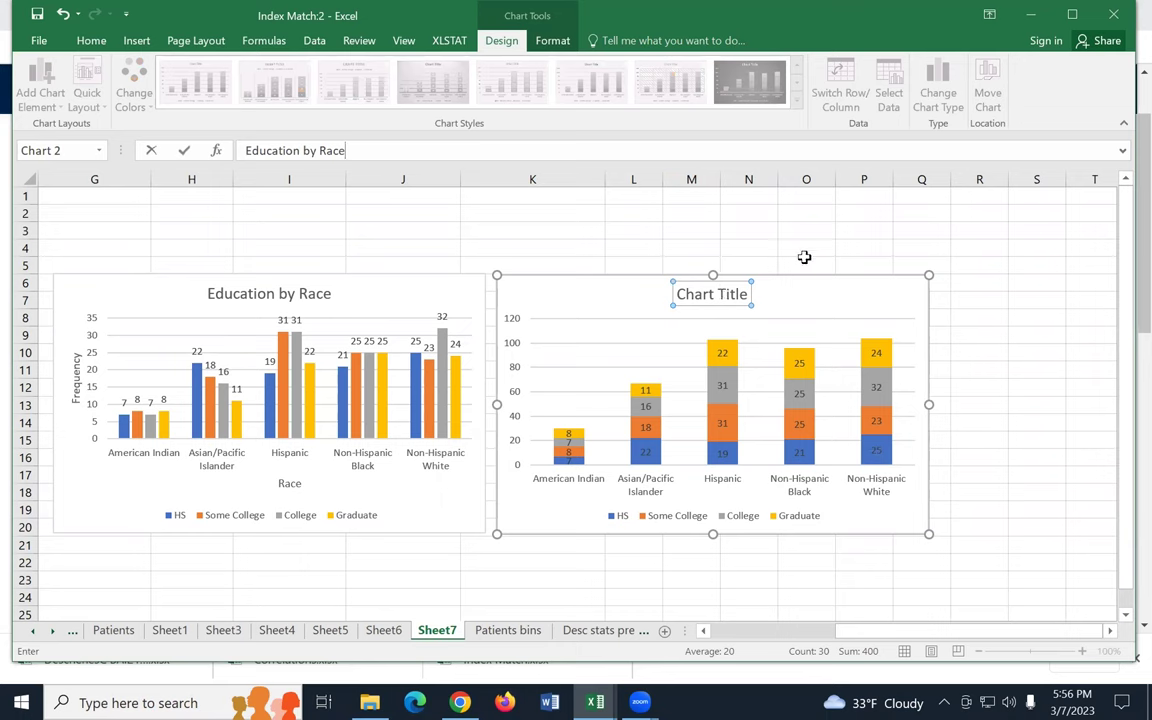
{"action": "key", "text": "Return"}
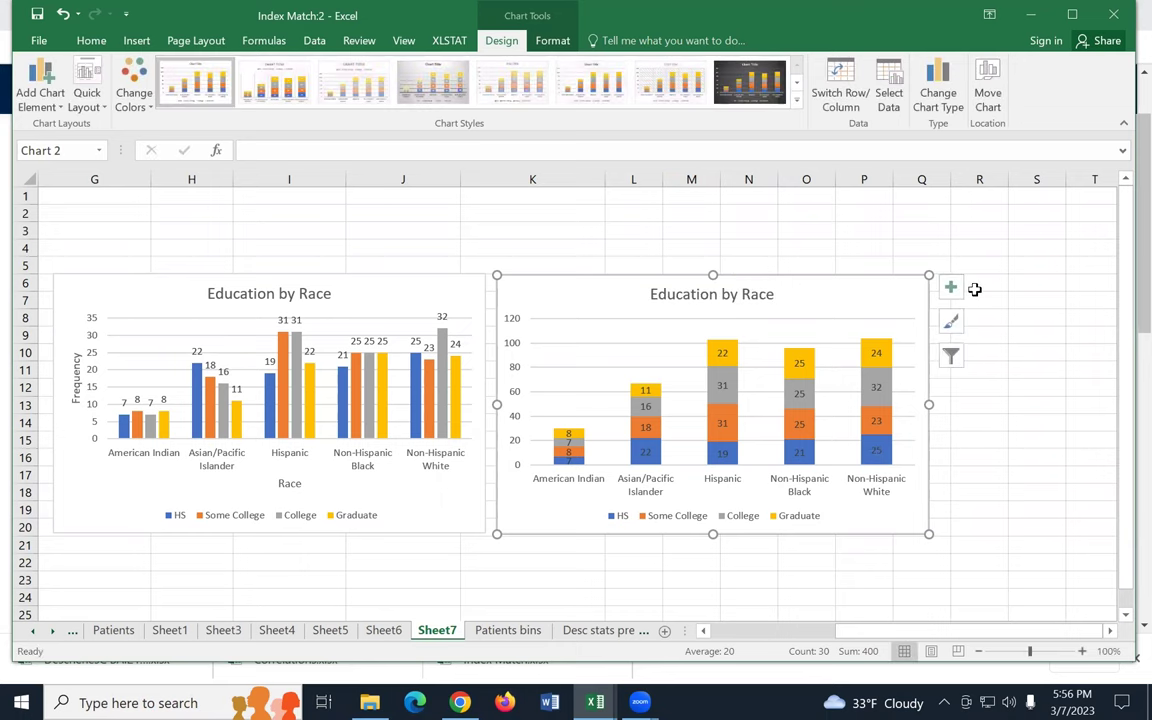
Step: Add axis titles to the stacked column chart and label the vertical axis "Frequency"
{"action": "left_click", "coordinate": [962, 288]}
{"action": "left_click", "coordinate": [921, 291]}
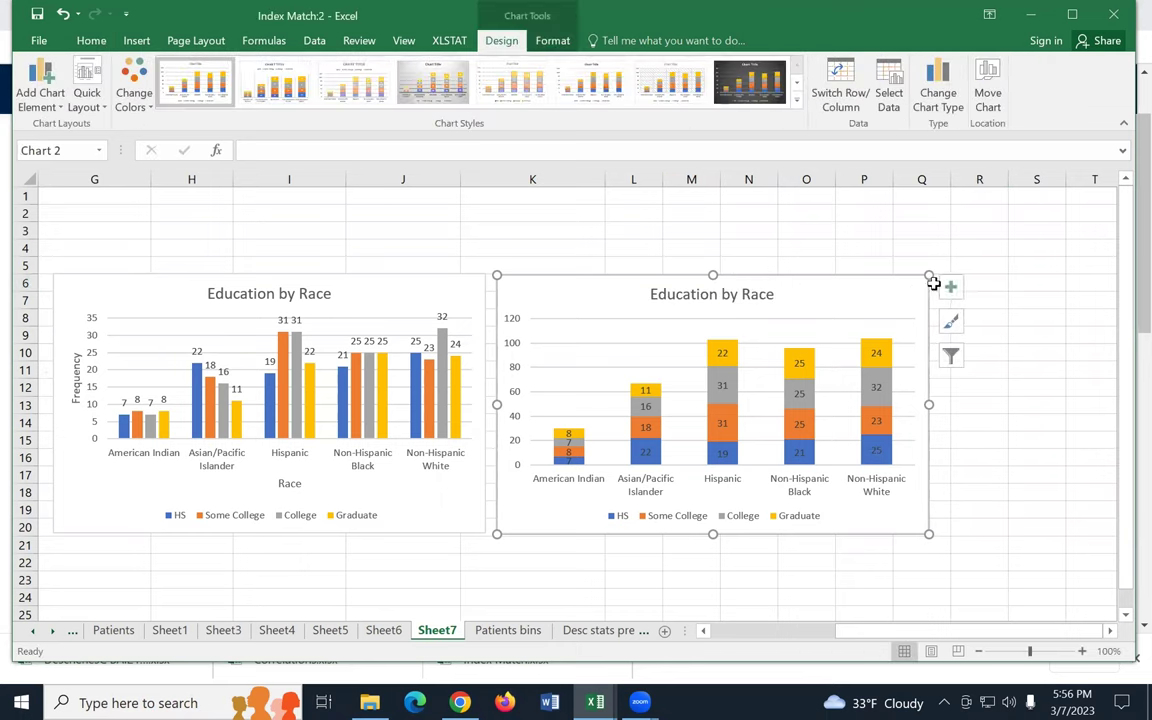
{"action": "left_click", "coordinate": [951, 288]}
{"action": "left_click", "coordinate": [988, 323]}
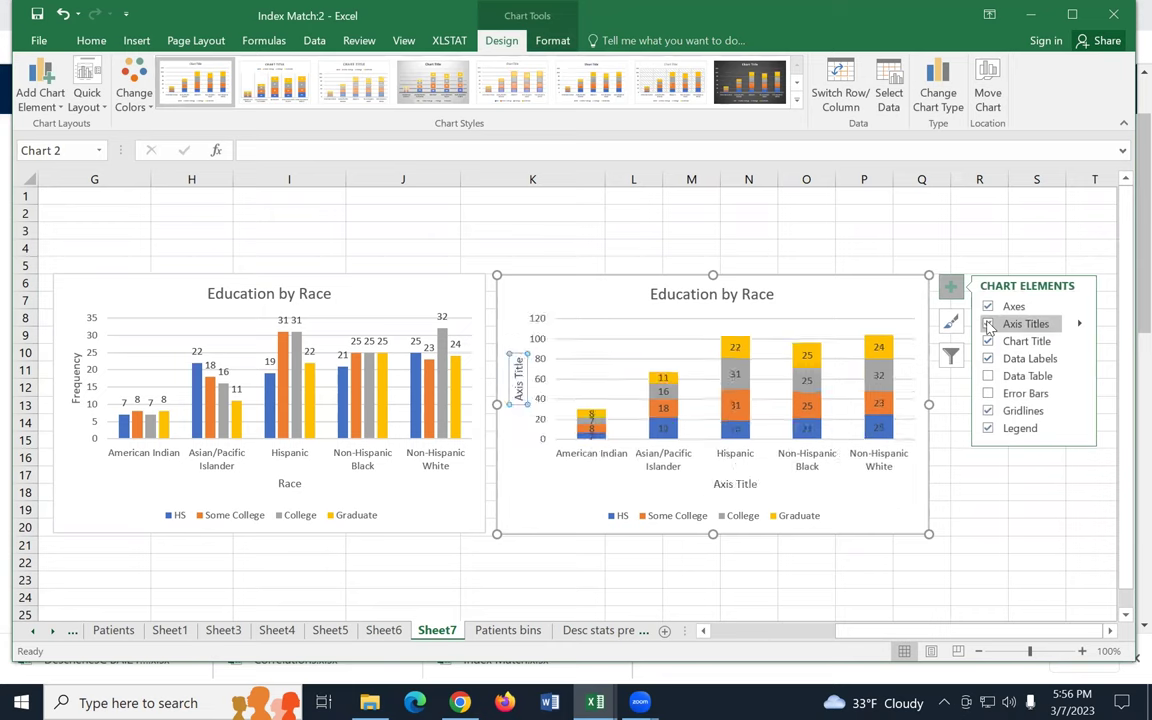
{"action": "left_click", "coordinate": [517, 385]}
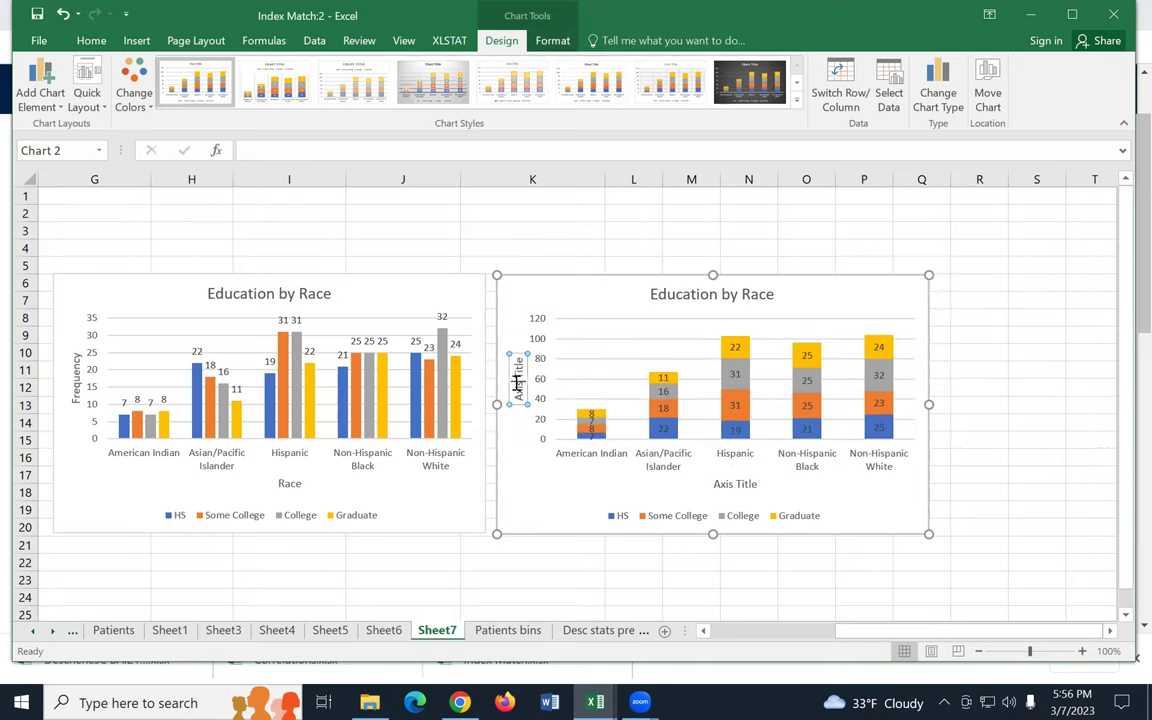
{"action": "left_click", "coordinate": [517, 384]}
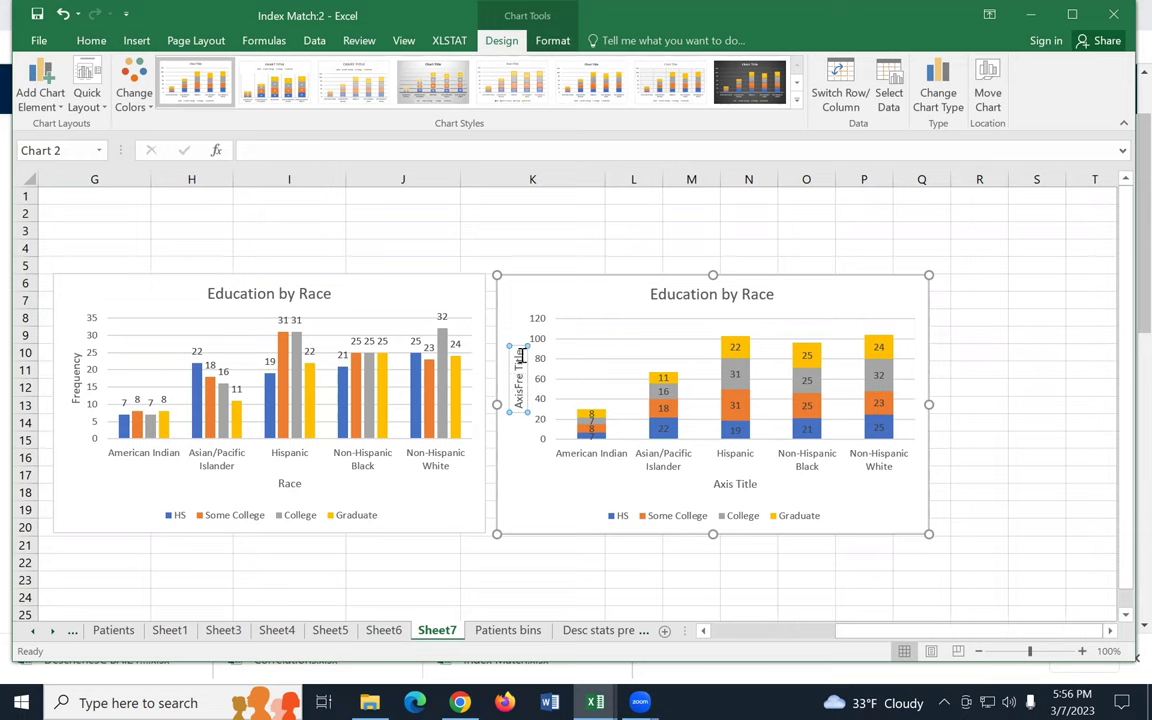
{"action": "left_click_drag", "start_coordinate": [519, 350], "coordinate": [519, 430]}
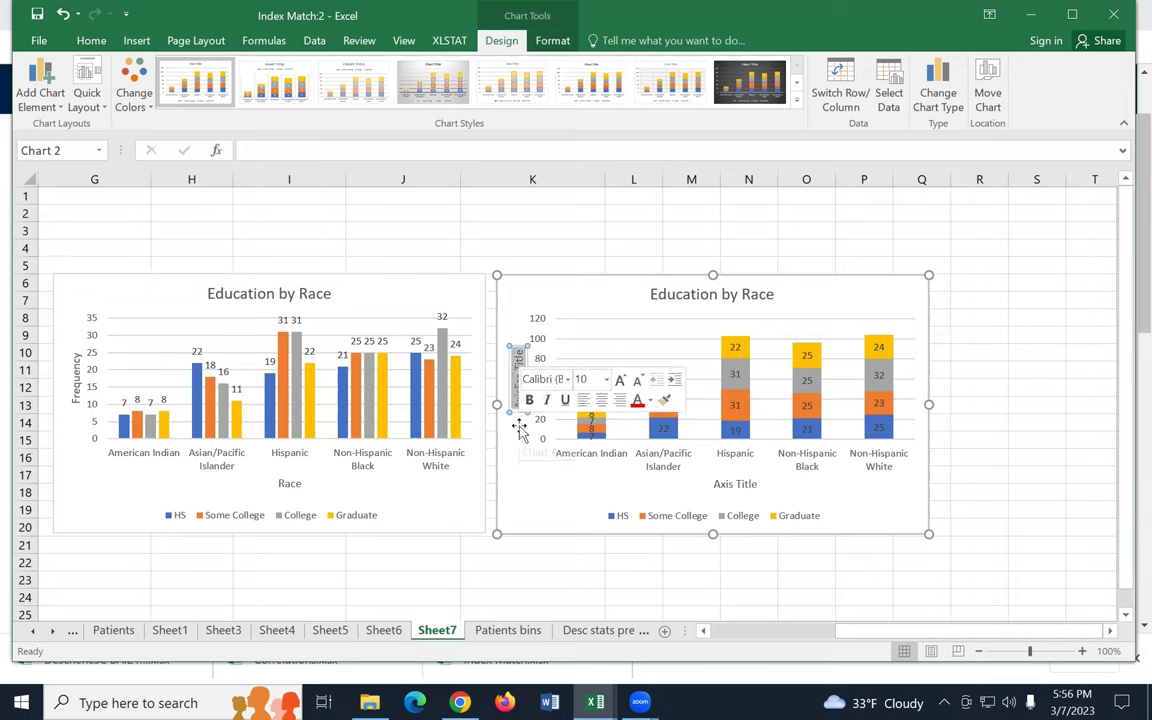
{"action": "type", "text": "Frequency"}
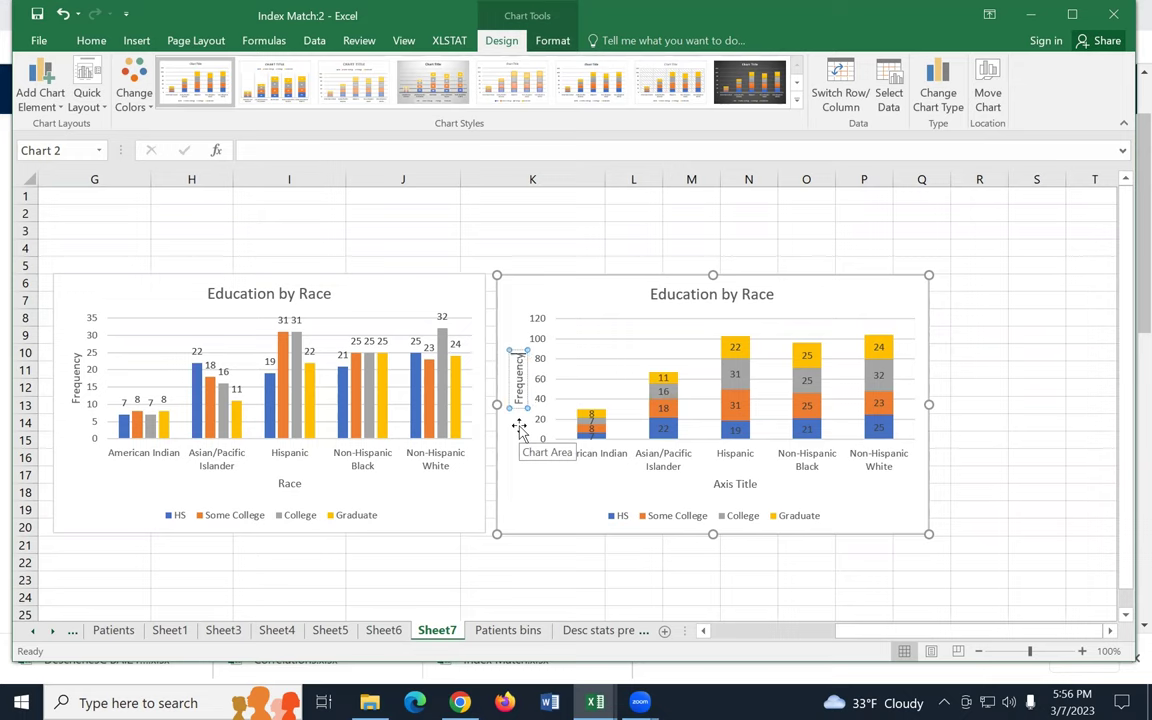
Step: Label the horizontal axis of the stacked column chart "Race"
{"action": "left_click", "coordinate": [731, 484]}
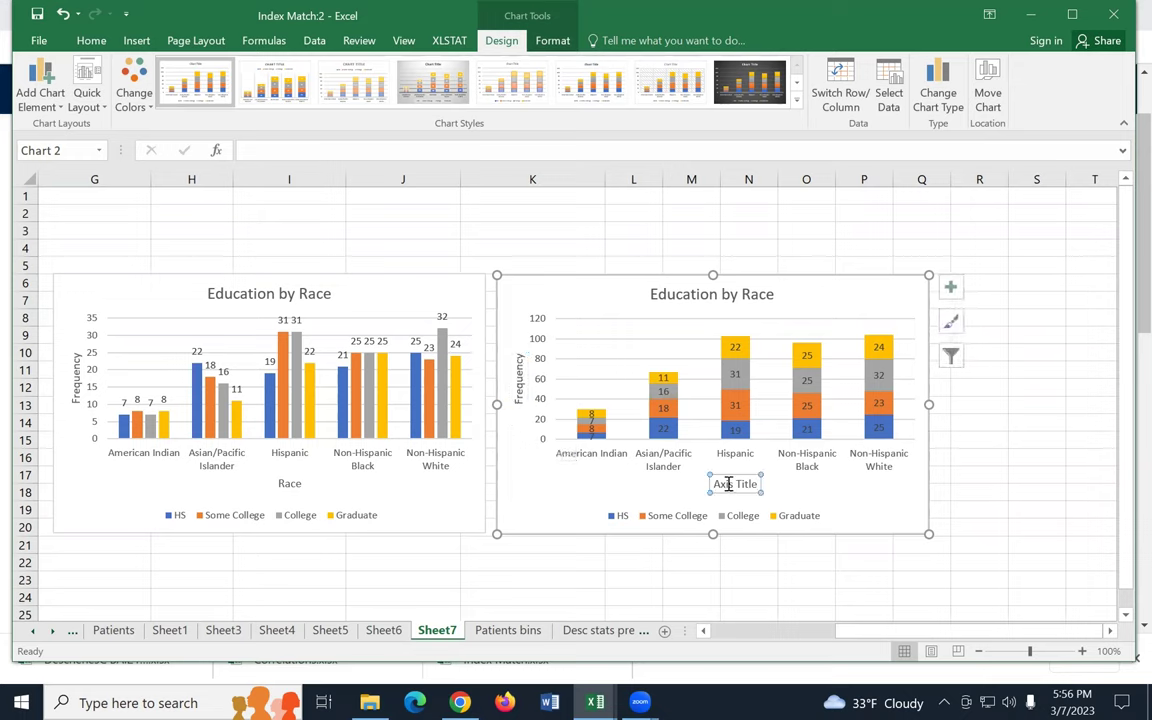
{"action": "type", "text": "R"}
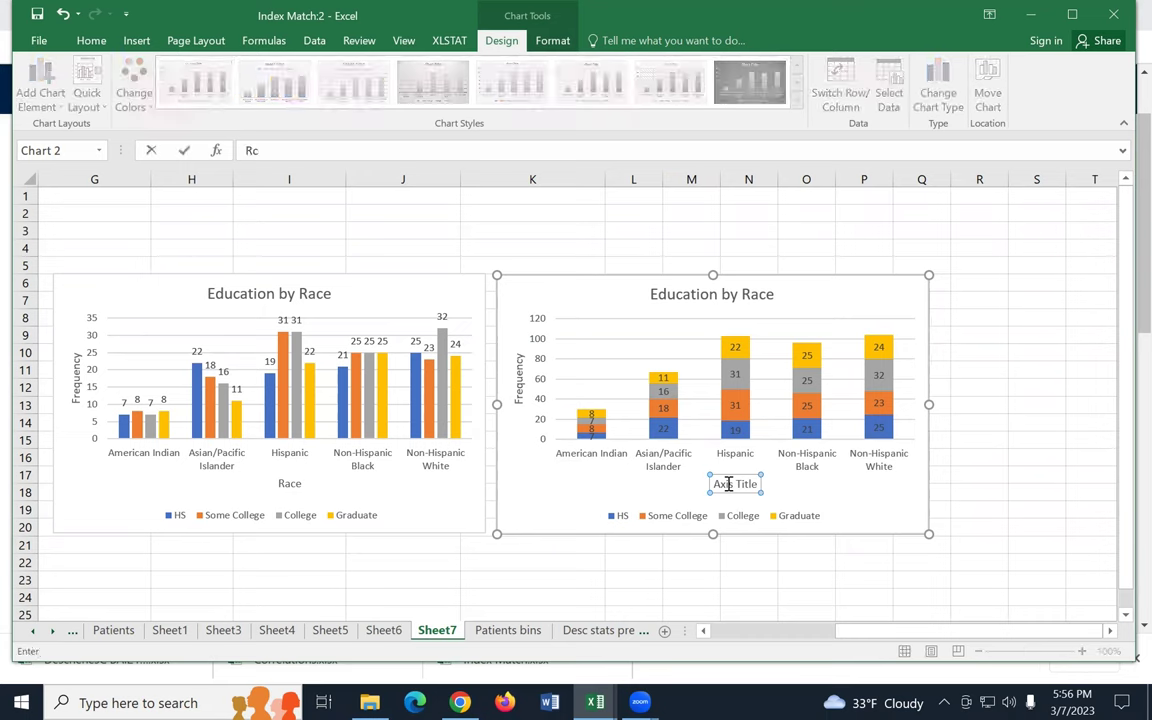
{"action": "type", "text": "ace"}
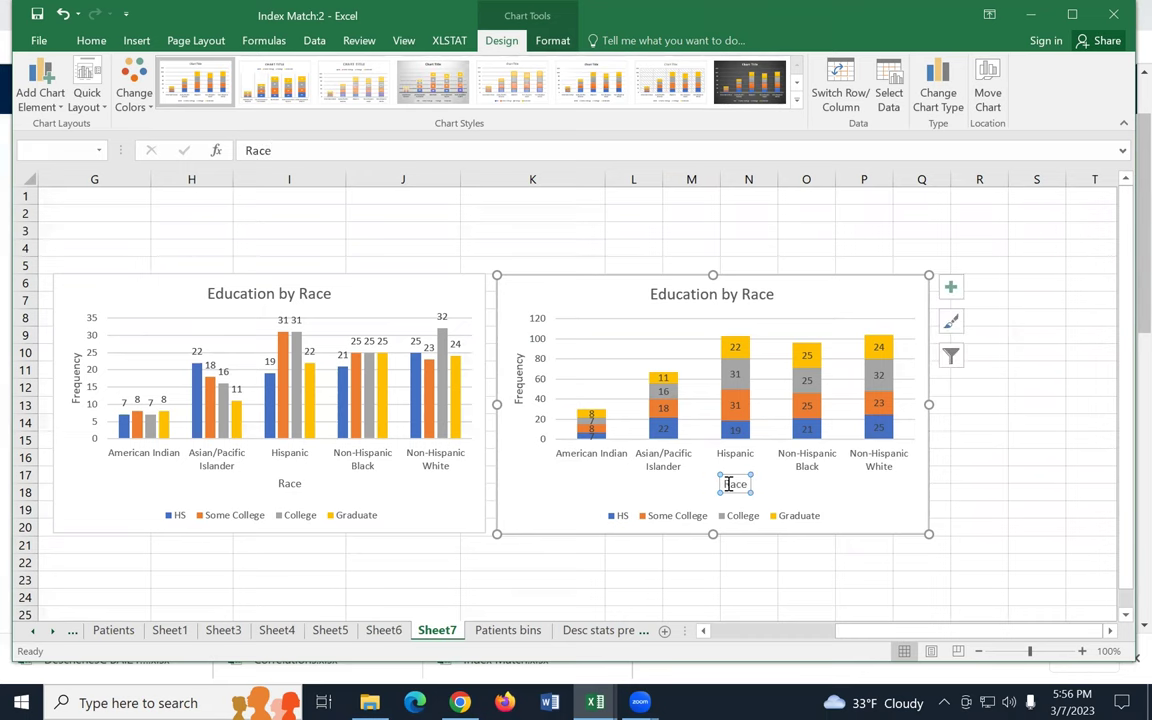
{"action": "left_click", "coordinate": [882, 488]}
Step: Display the PivotTable field list for the Count of Race pivot table
{"action": "left_click_drag", "start_coordinate": [848, 632], "coordinate": [836, 463]}
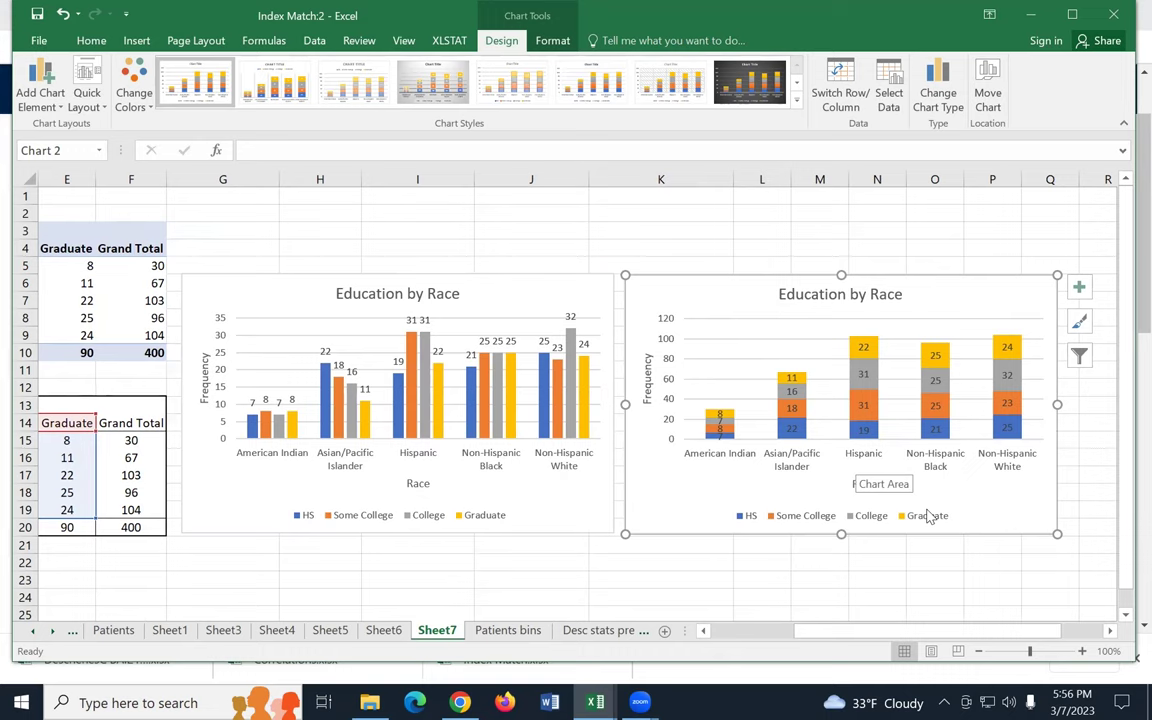
{"action": "left_click_drag", "start_coordinate": [836, 632], "coordinate": [730, 636]}
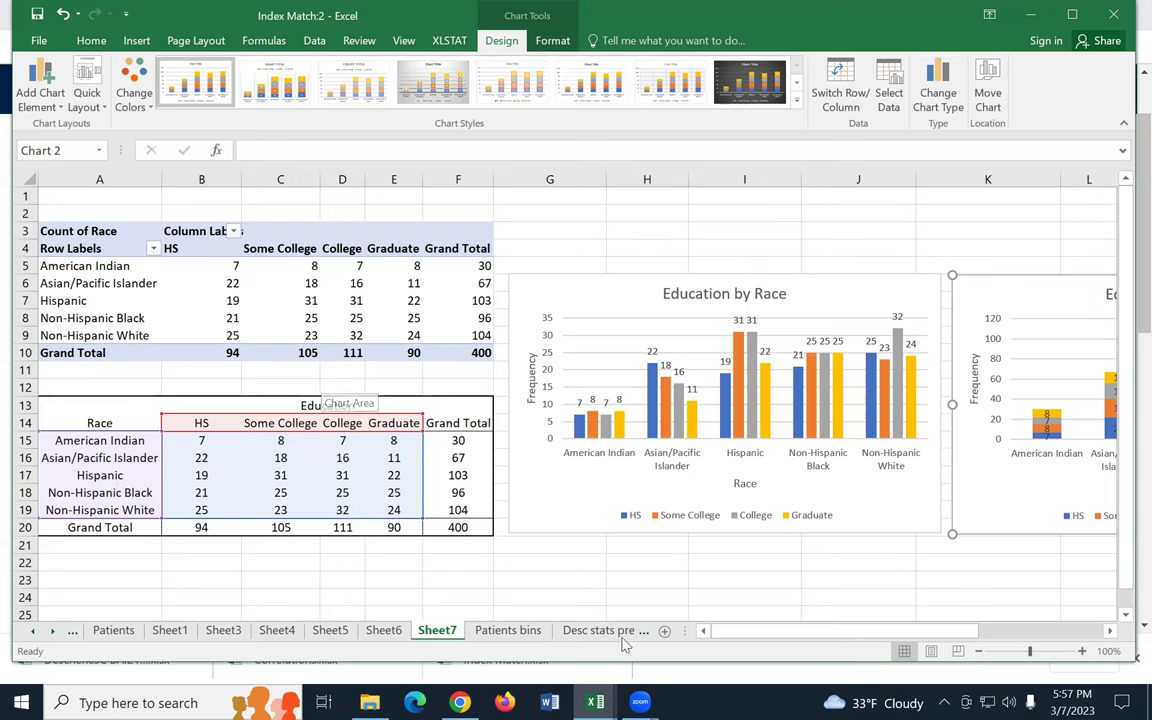
{"action": "left_click", "coordinate": [312, 294]}
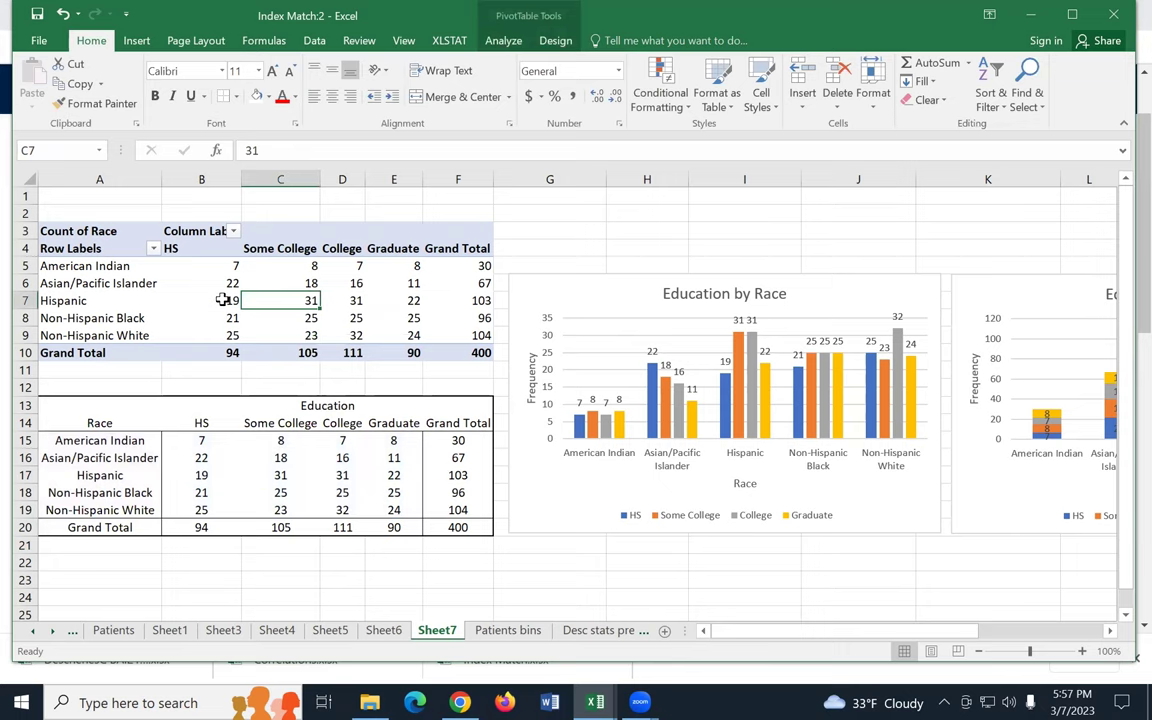
{"action": "mouse_move", "coordinate": [926, 631]}
{"action": "left_mouse_down"}
{"action": "mouse_move", "coordinate": [1035, 631]}
{"action": "mouse_move", "coordinate": [910, 631]}
{"action": "left_mouse_up"}
{"action": "left_click", "coordinate": [555, 42]}
{"action": "left_click", "coordinate": [502, 42]}
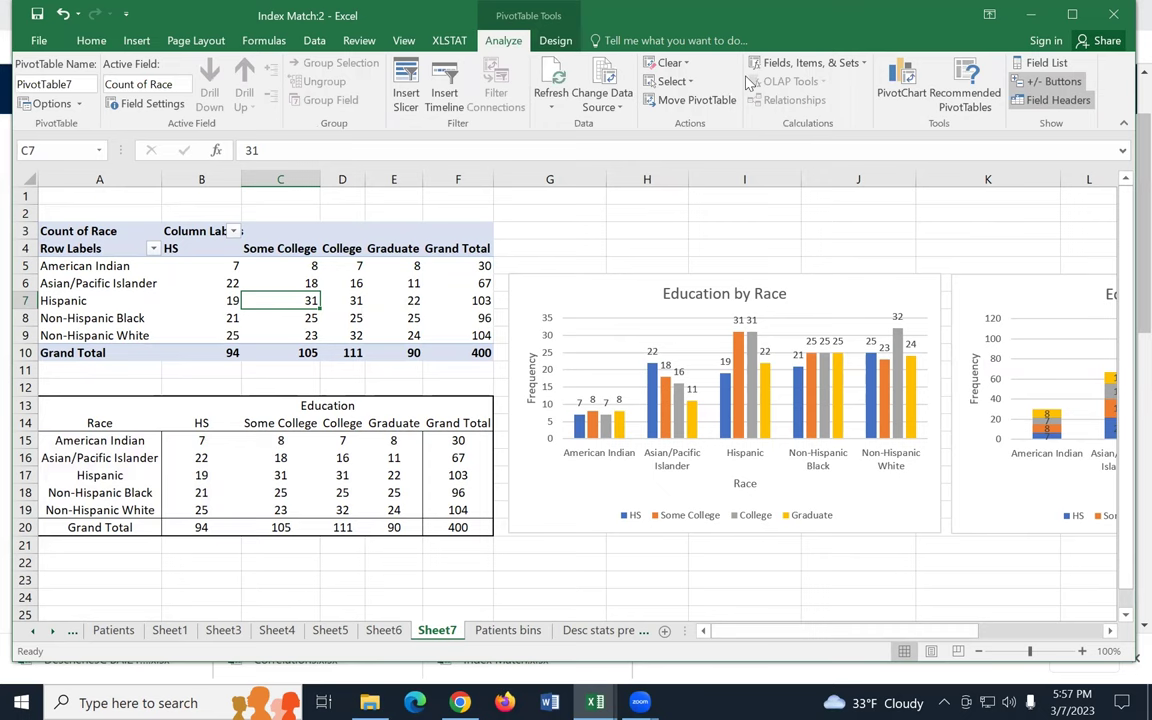
{"action": "left_click", "coordinate": [1045, 63]}
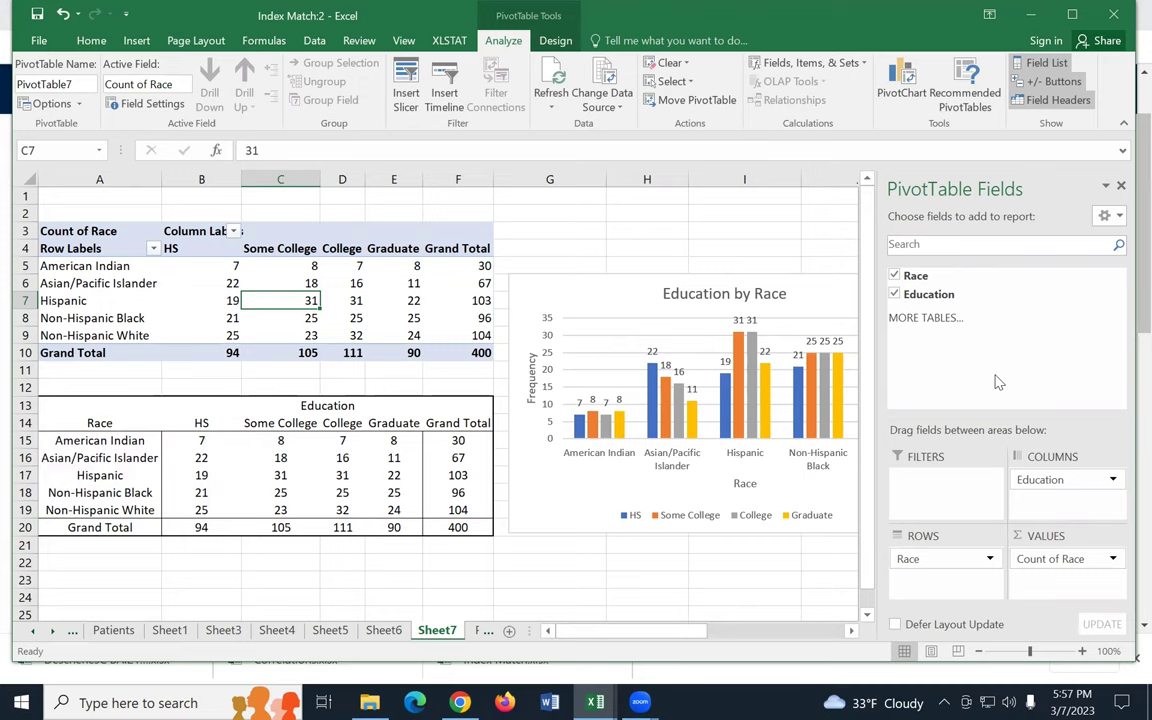
Step: Set the Count of Race value field to show values as % of Grand Total
{"action": "left_click", "coordinate": [1070, 560]}
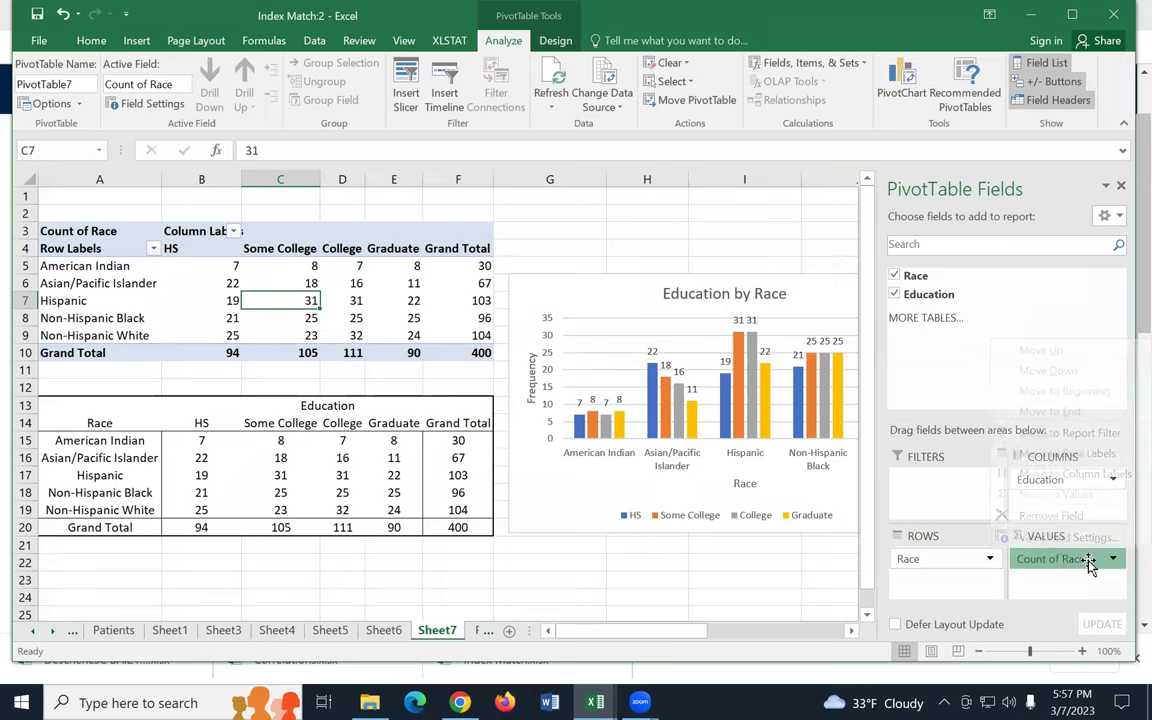
{"action": "left_click", "coordinate": [1068, 538]}
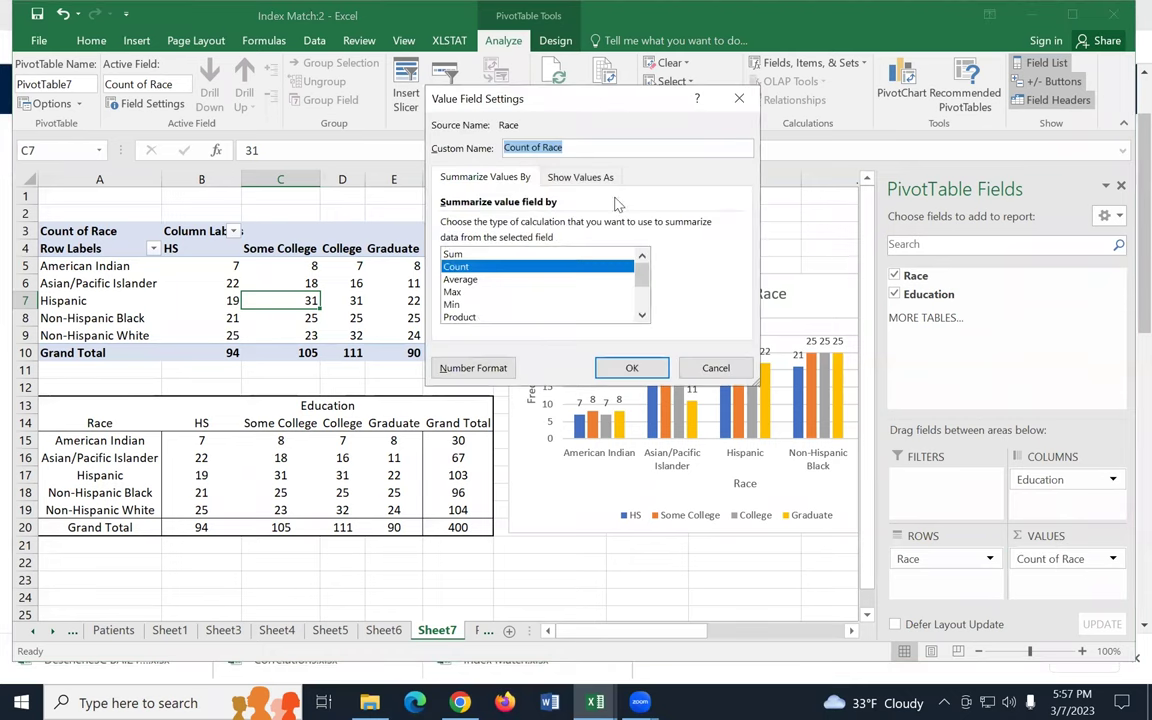
{"action": "left_click", "coordinate": [578, 178]}
{"action": "left_click", "coordinate": [553, 224]}
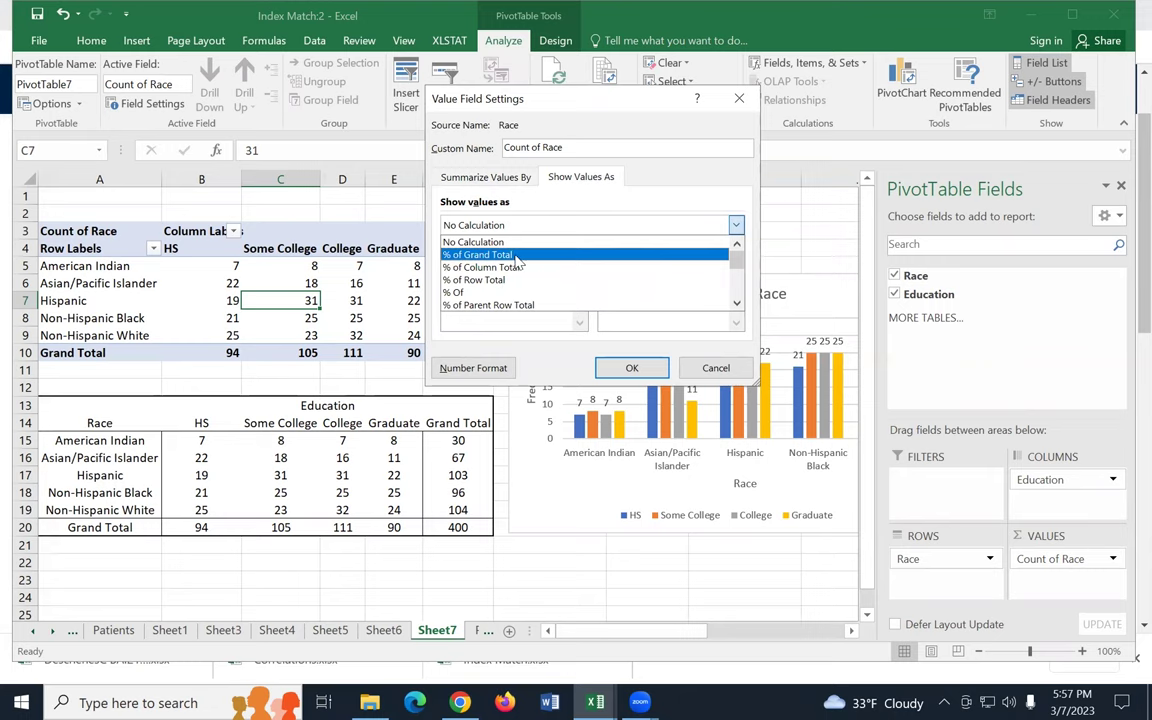
{"action": "left_click", "coordinate": [517, 256]}
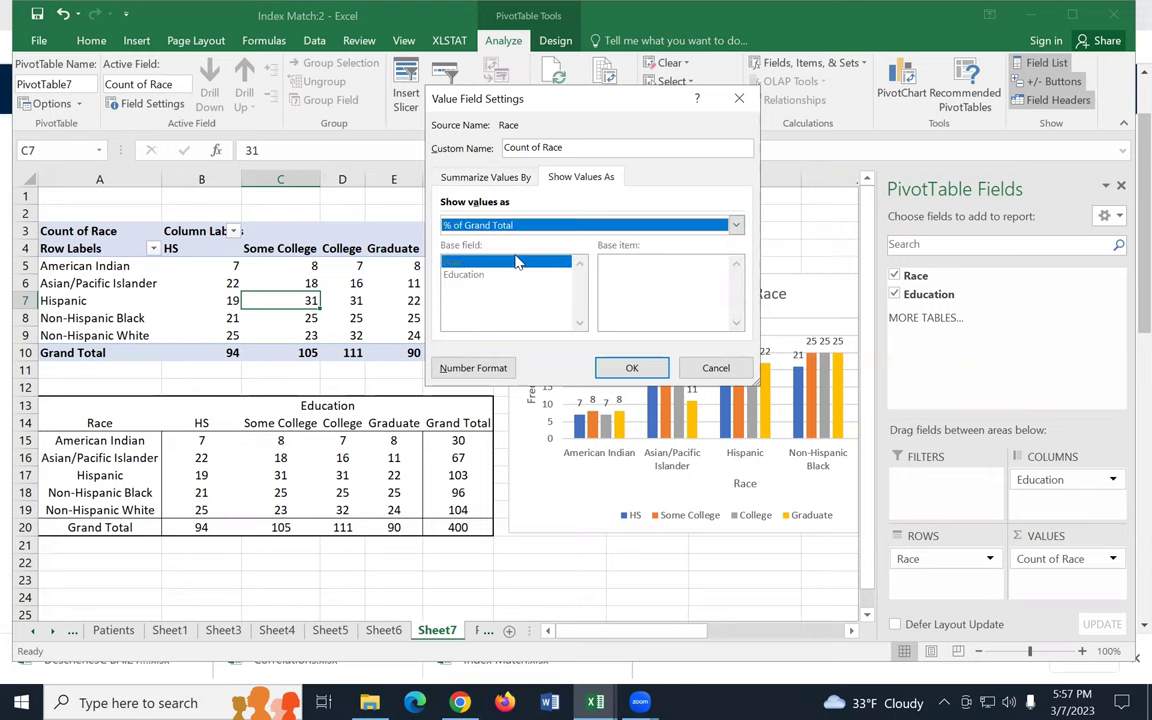
{"action": "left_click", "coordinate": [636, 370]}
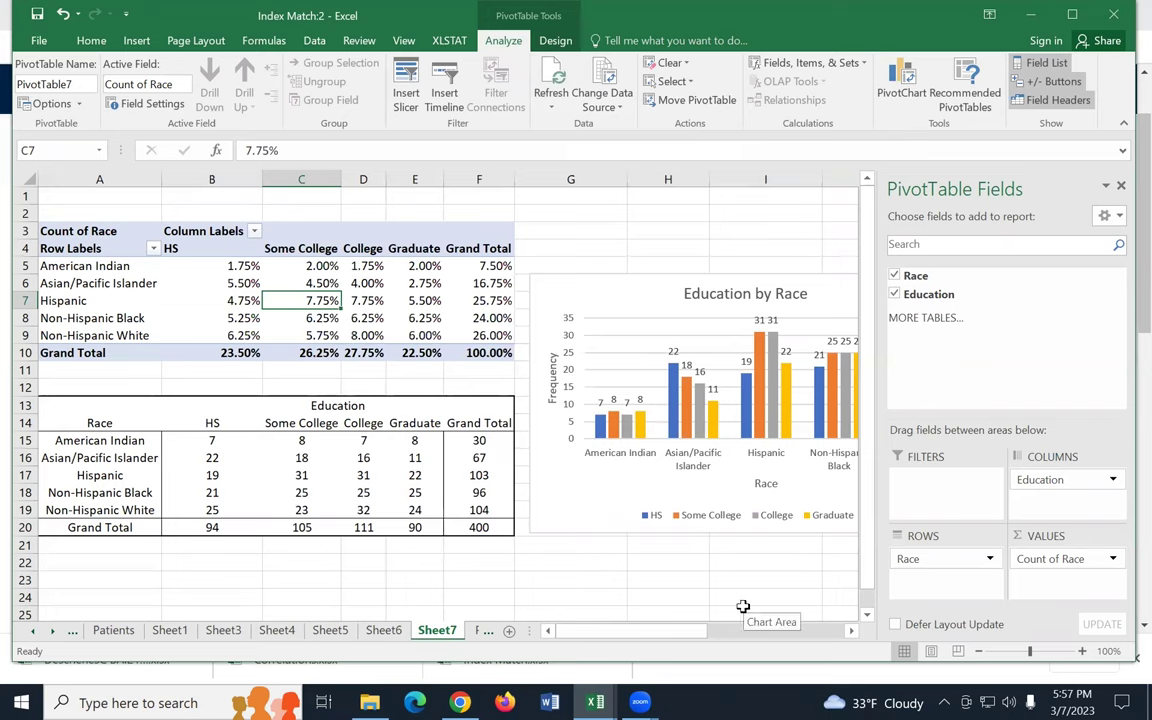
Step: Reduce the pivot table percentages in B5:F10 to zero decimal places
{"action": "left_click_drag", "start_coordinate": [225, 262], "coordinate": [485, 350]}
{"action": "left_click", "coordinate": [91, 40]}
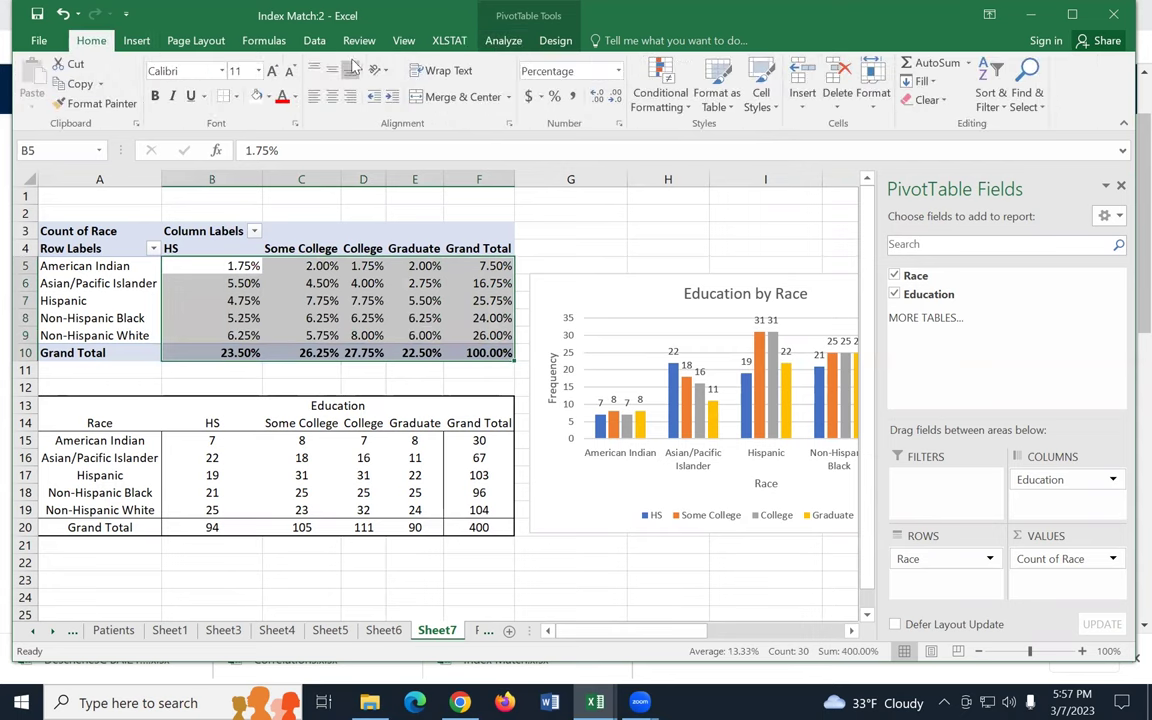
{"action": "left_click", "coordinate": [614, 101]}
{"action": "left_click", "coordinate": [614, 101]}
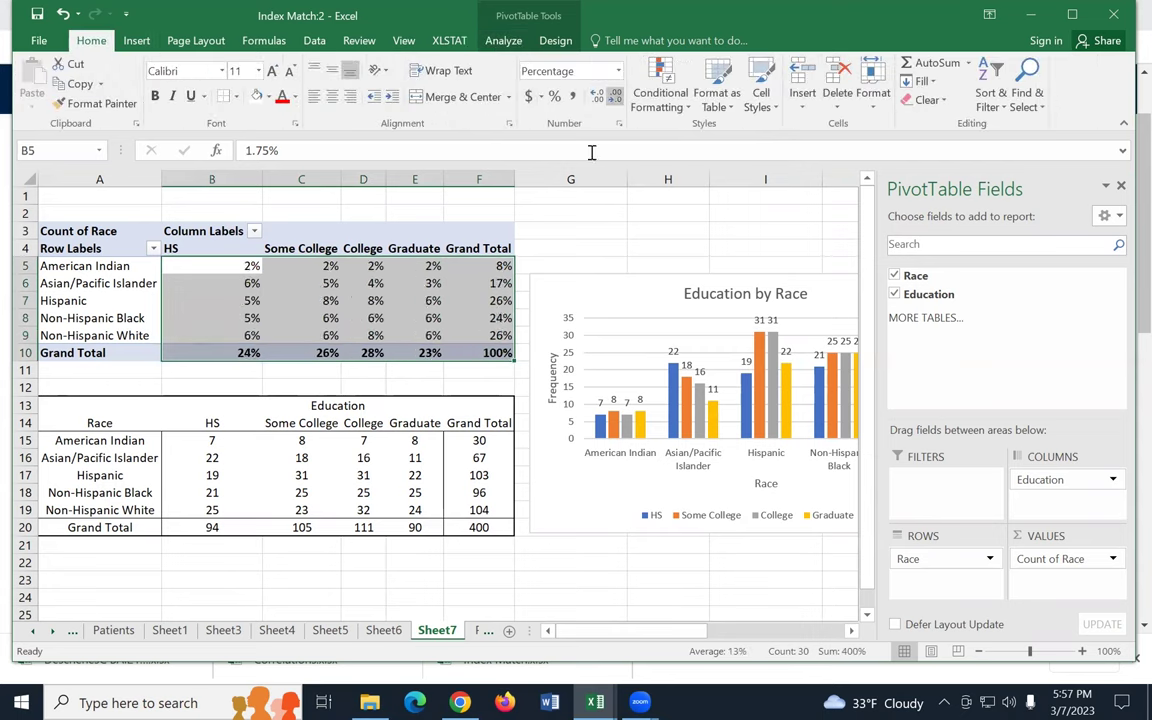
{"action": "left_click", "coordinate": [319, 584]}
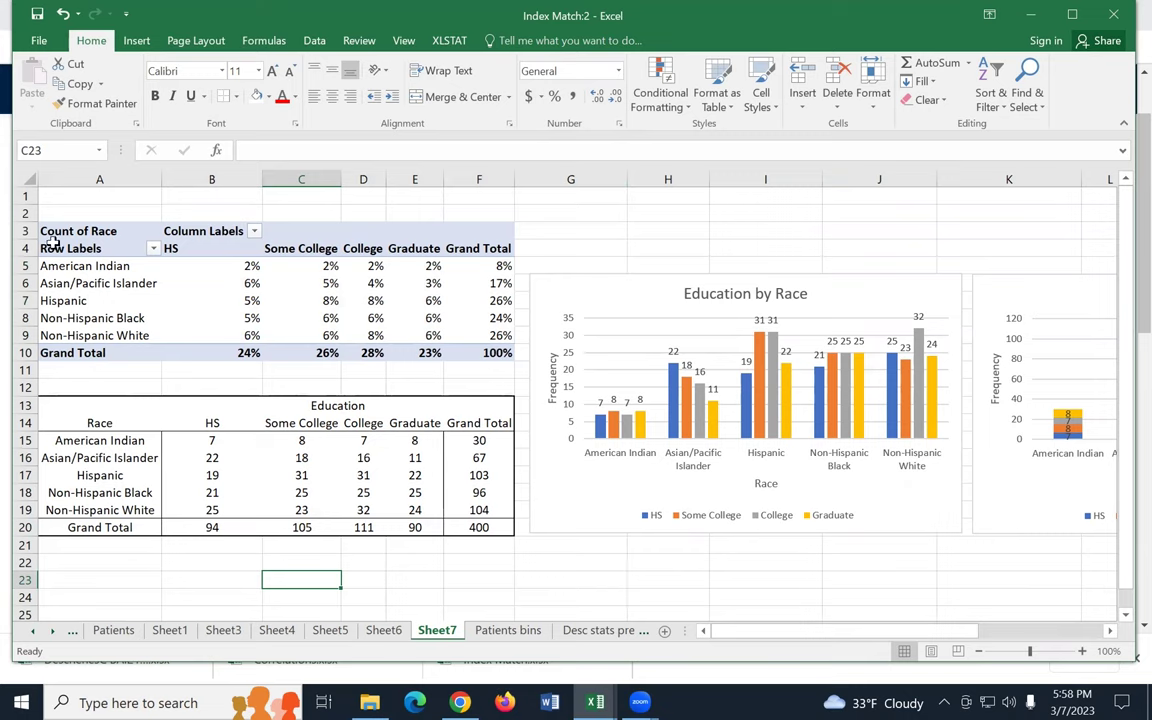
Step: Copy the pivot table range A4:F10 and paste it as values only at A24, below the frequency table
{"action": "left_click_drag", "start_coordinate": [48, 245], "coordinate": [490, 345]}
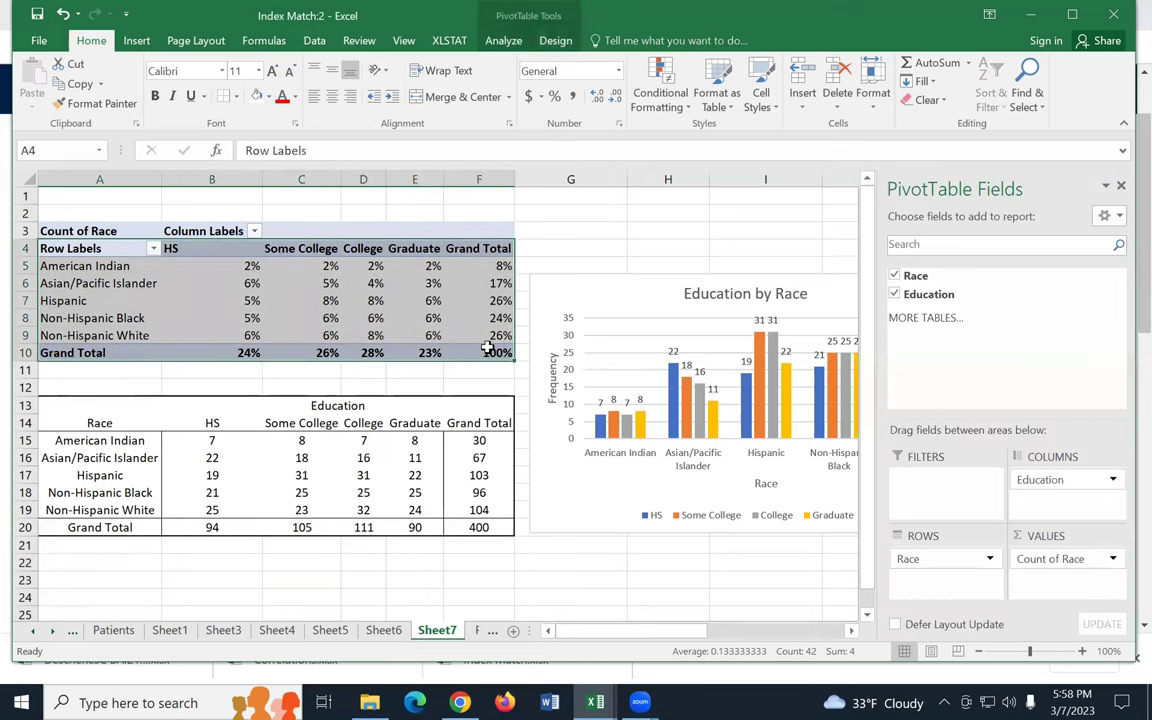
{"action": "key", "text": "ctrl+c"}
{"action": "scroll", "coordinate": [337, 446], "scroll_direction": "down", "scroll_amount": 1}
{"action": "scroll", "coordinate": [337, 446], "scroll_direction": "down", "scroll_amount": 1}
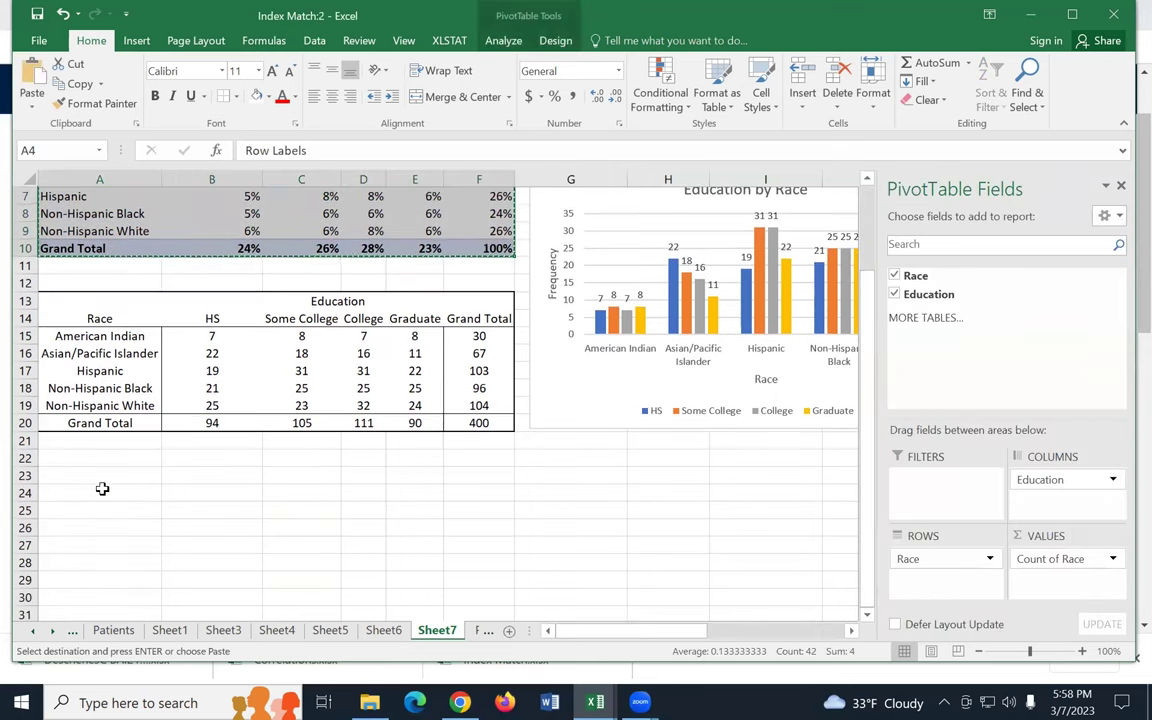
{"action": "left_click", "coordinate": [104, 492]}
{"action": "right_click", "coordinate": [110, 495]}
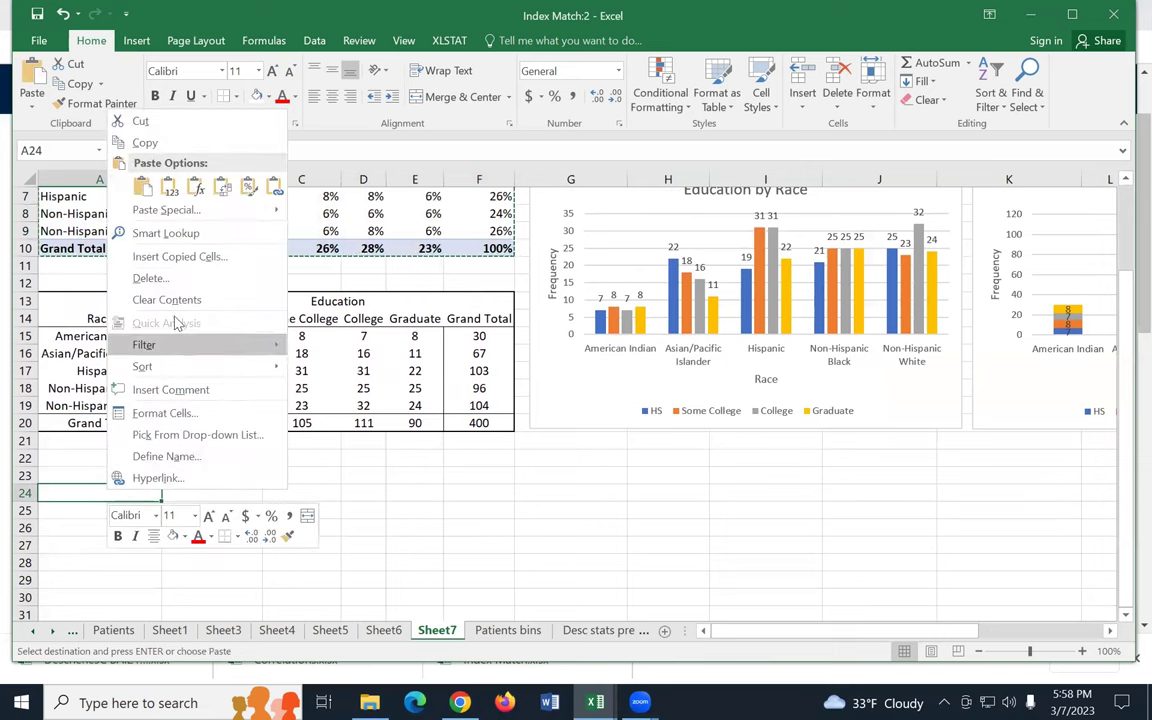
{"action": "left_click", "coordinate": [152, 167]}
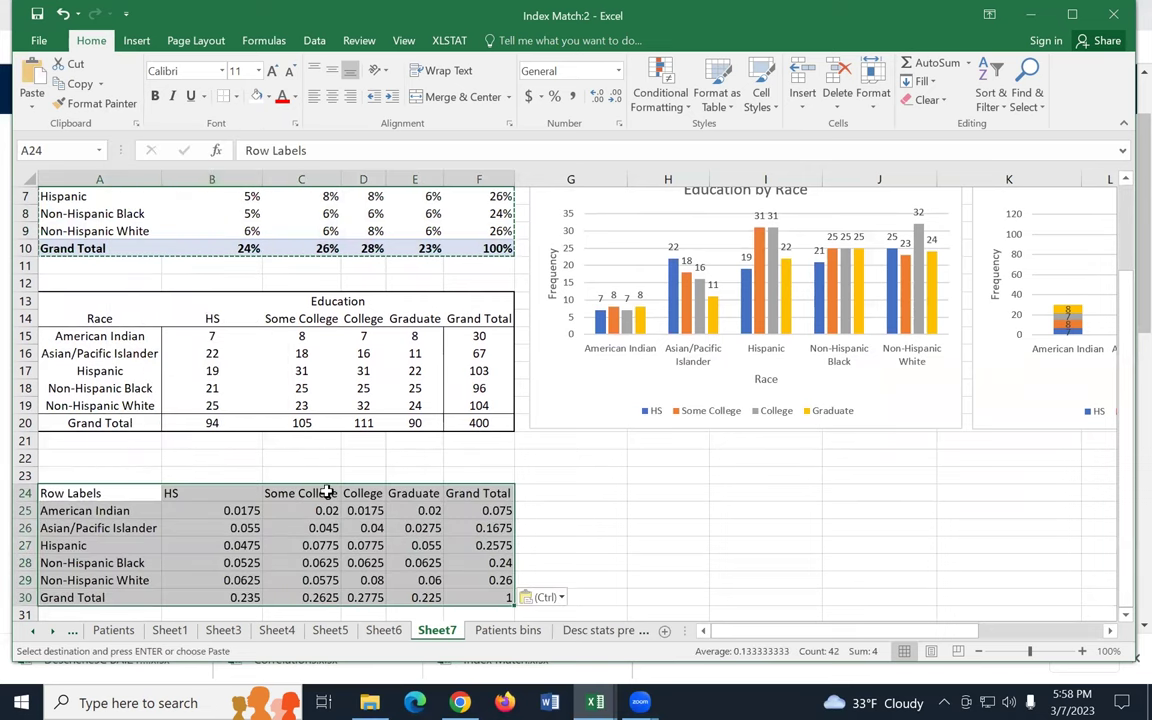
{"action": "left_click", "coordinate": [458, 476]}
Step: Copy the frequency table's Education heading row and Race column header row onto rows 23 and 24 of the pasted table
{"action": "scroll", "coordinate": [314, 459], "scroll_direction": "down", "scroll_amount": 1}
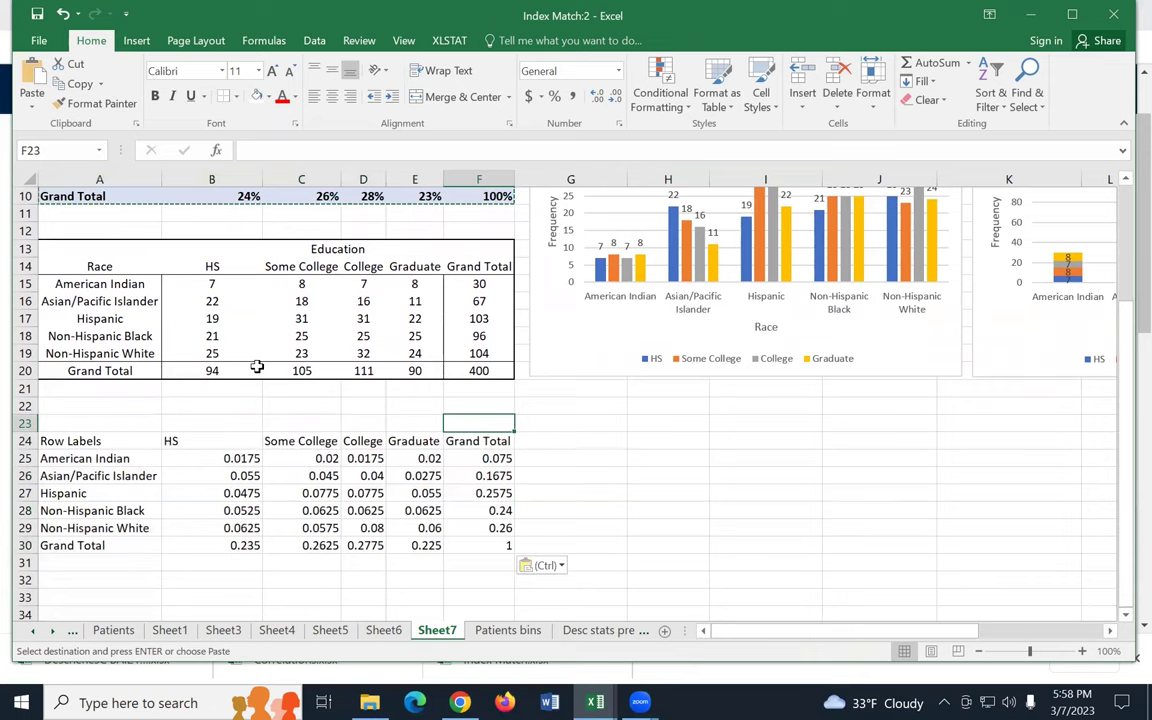
{"action": "left_click_drag", "start_coordinate": [190, 249], "coordinate": [281, 247]}
{"action": "key", "text": "ctrl+c"}
{"action": "left_click", "coordinate": [118, 424]}
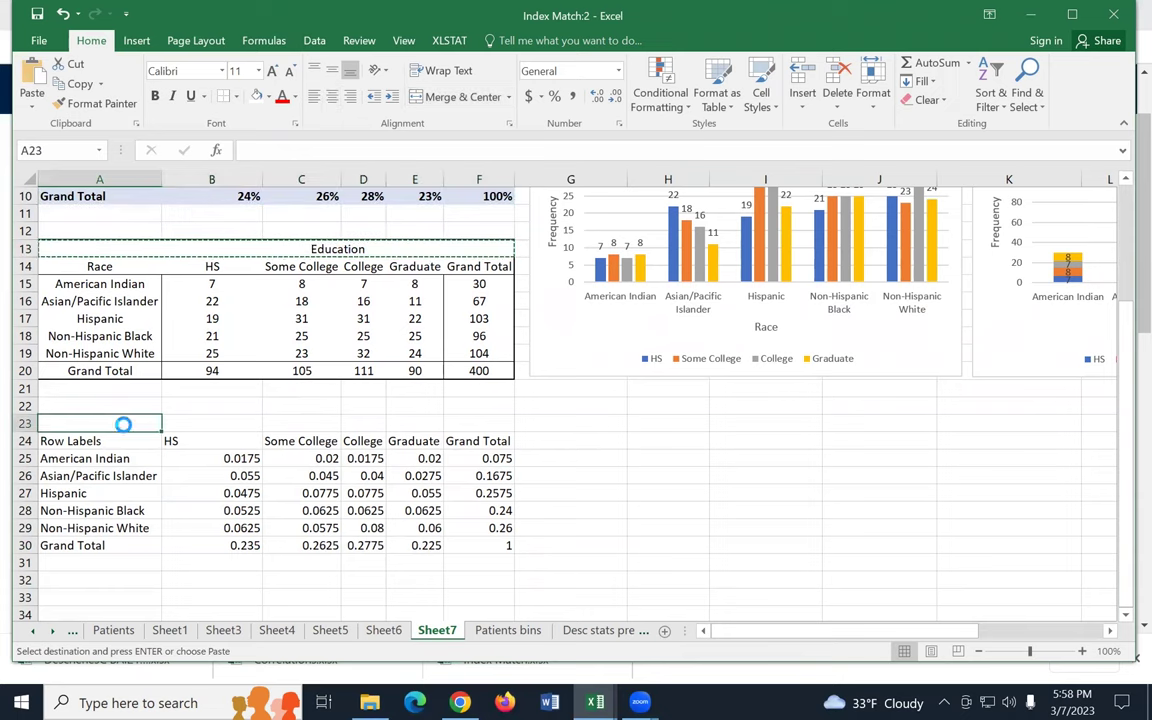
{"action": "key", "text": "ctrl+v"}
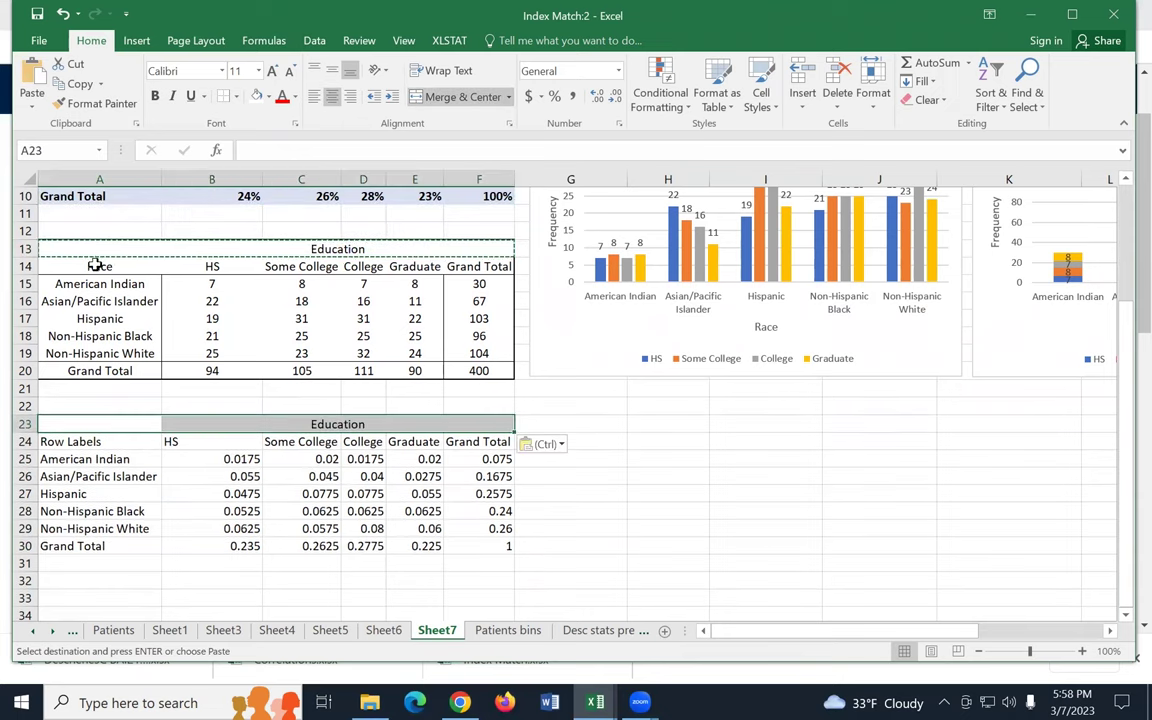
{"action": "left_click_drag", "start_coordinate": [97, 266], "coordinate": [467, 268]}
{"action": "key", "text": "ctrl+c"}
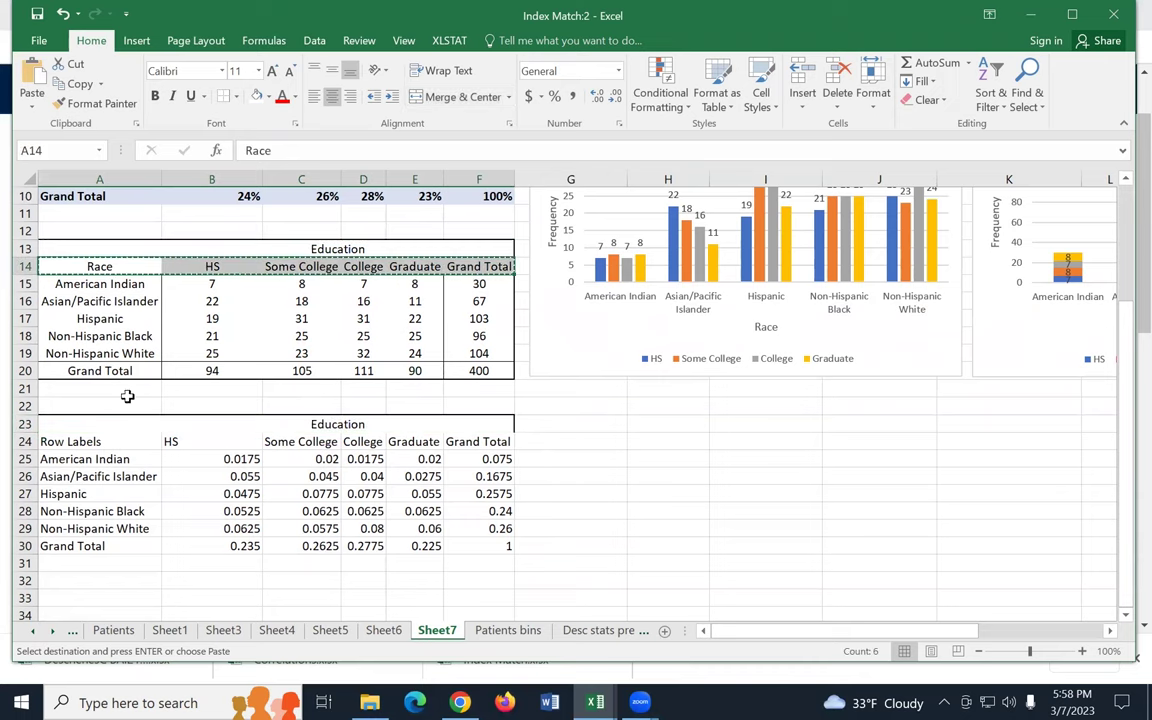
{"action": "left_click", "coordinate": [102, 441]}
{"action": "key", "text": "ctrl+v"}
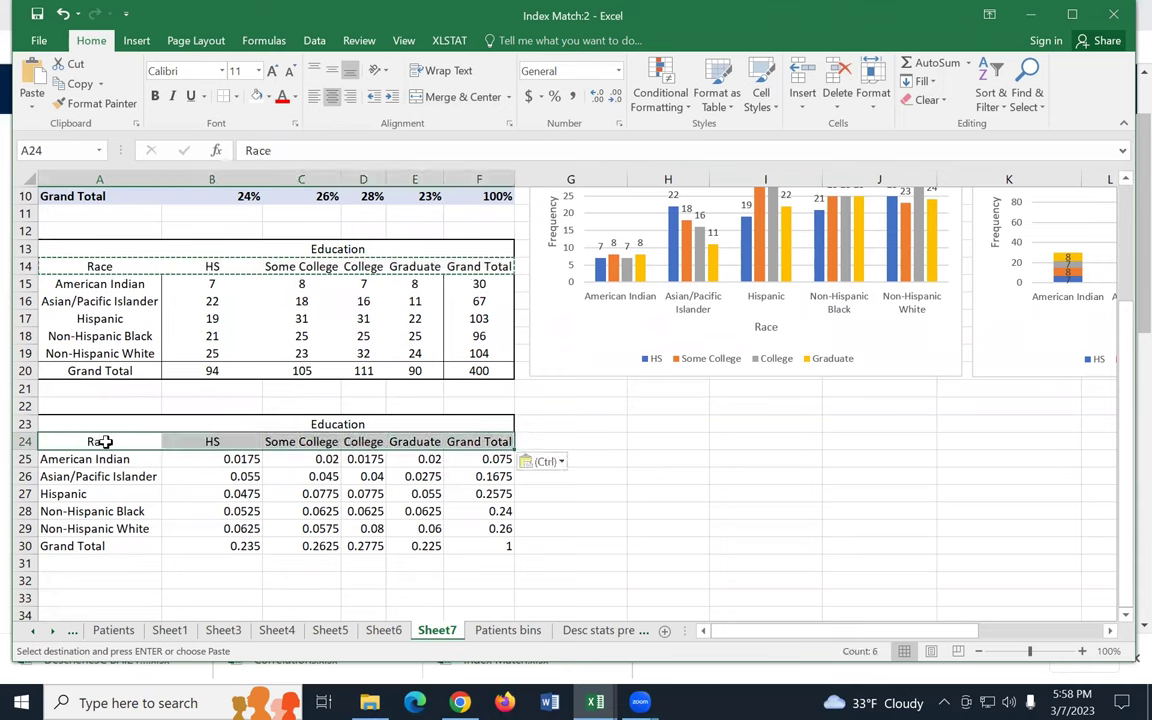
{"action": "left_click", "coordinate": [180, 496]}
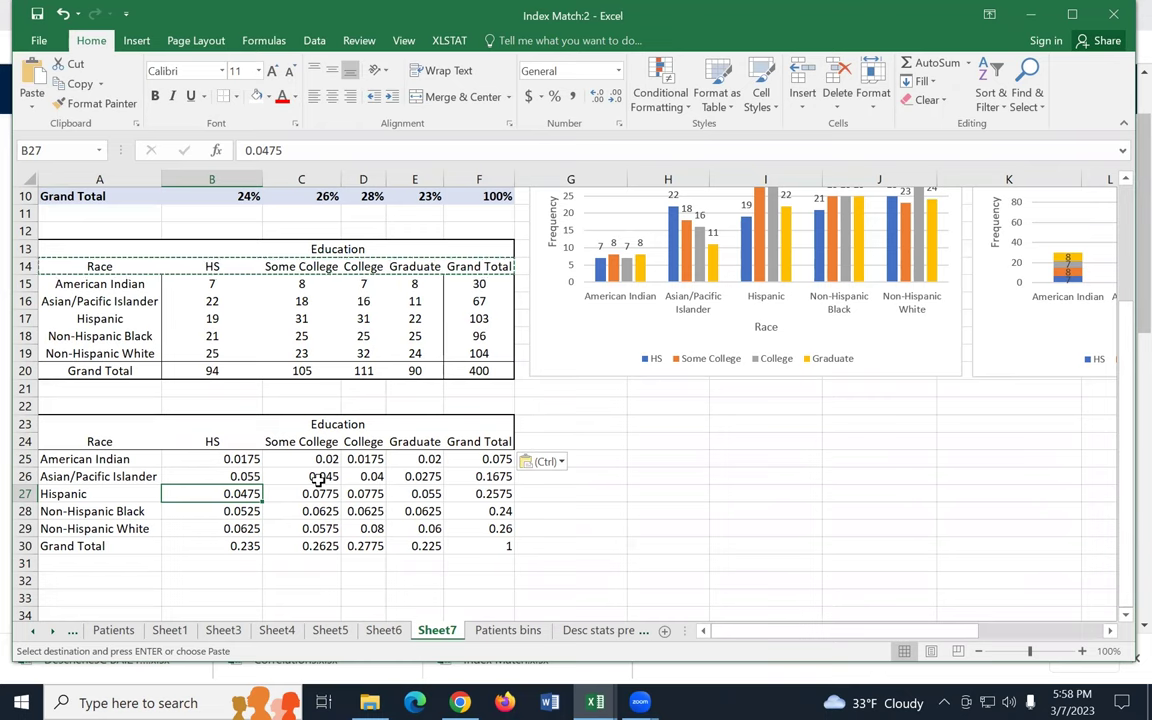
Step: Apply the formatting of the frequency table A13:F20 to the new table A23:F30 with Format Painter
{"action": "mouse_move", "coordinate": [95, 247]}
{"action": "left_mouse_down"}
{"action": "mouse_move", "coordinate": [380, 267]}
{"action": "mouse_move", "coordinate": [442, 329]}
{"action": "mouse_move", "coordinate": [443, 368]}
{"action": "left_mouse_up"}
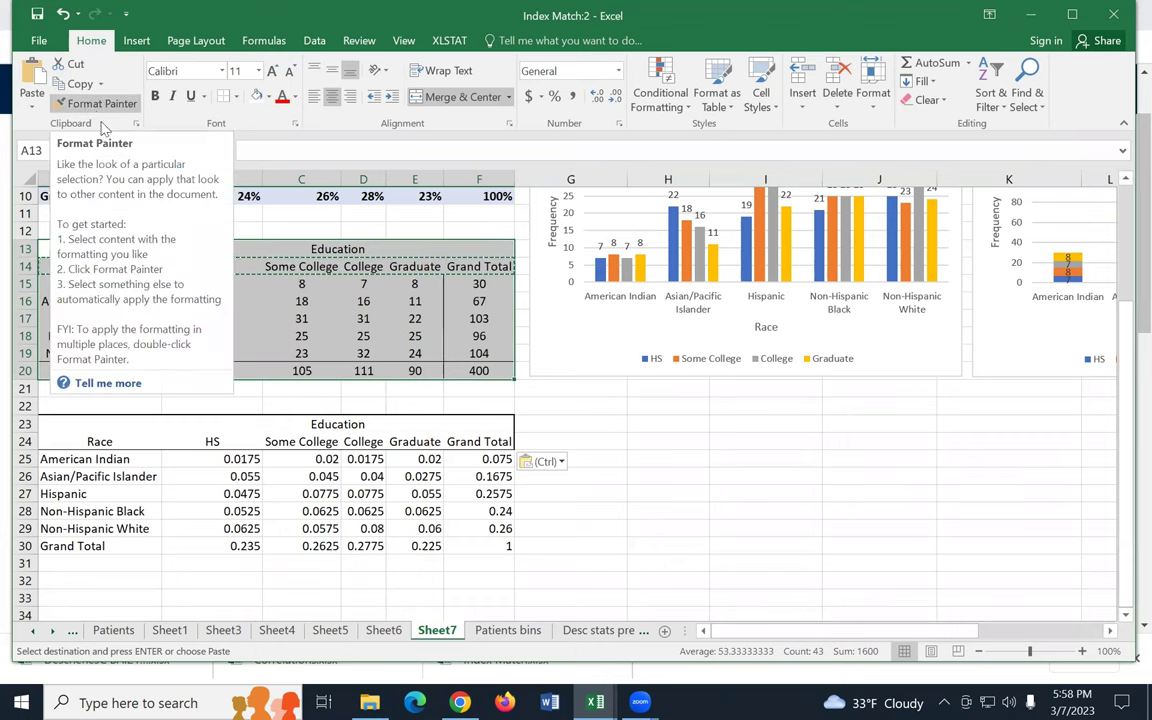
{"action": "right_click", "coordinate": [347, 303]}
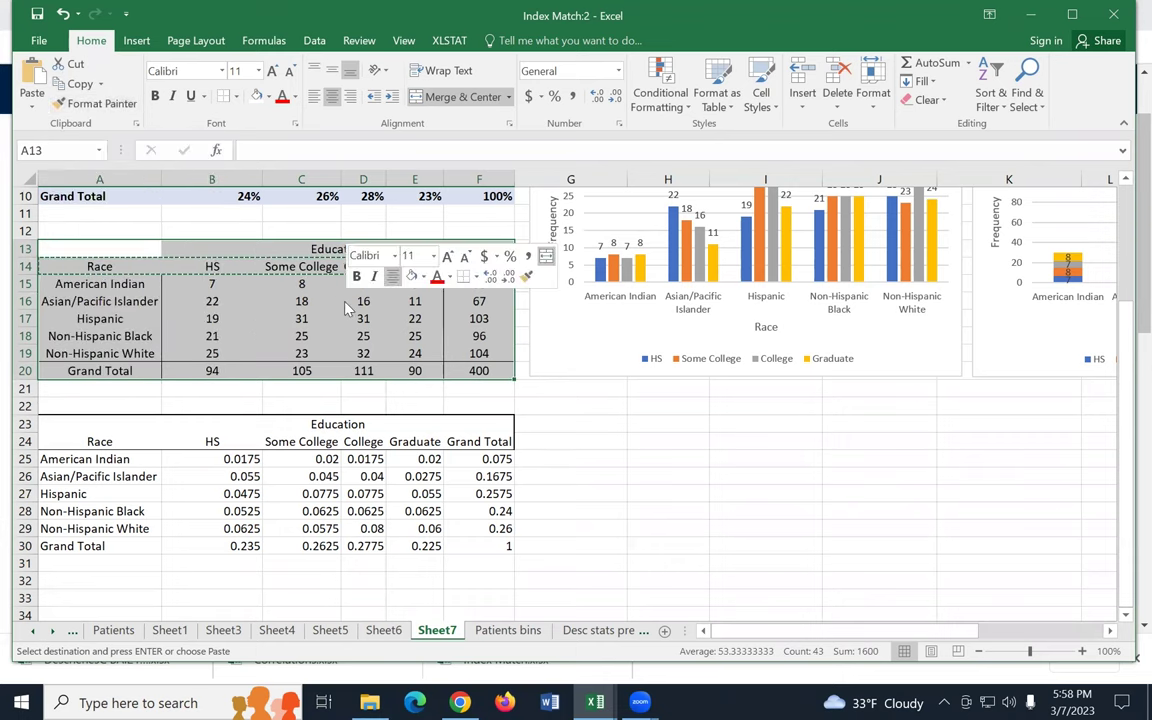
{"action": "left_click", "coordinate": [530, 283]}
{"action": "mouse_move", "coordinate": [75, 424]}
{"action": "left_mouse_down"}
{"action": "mouse_move", "coordinate": [218, 434]}
{"action": "mouse_move", "coordinate": [375, 500]}
{"action": "mouse_move", "coordinate": [380, 545]}
{"action": "left_mouse_up"}
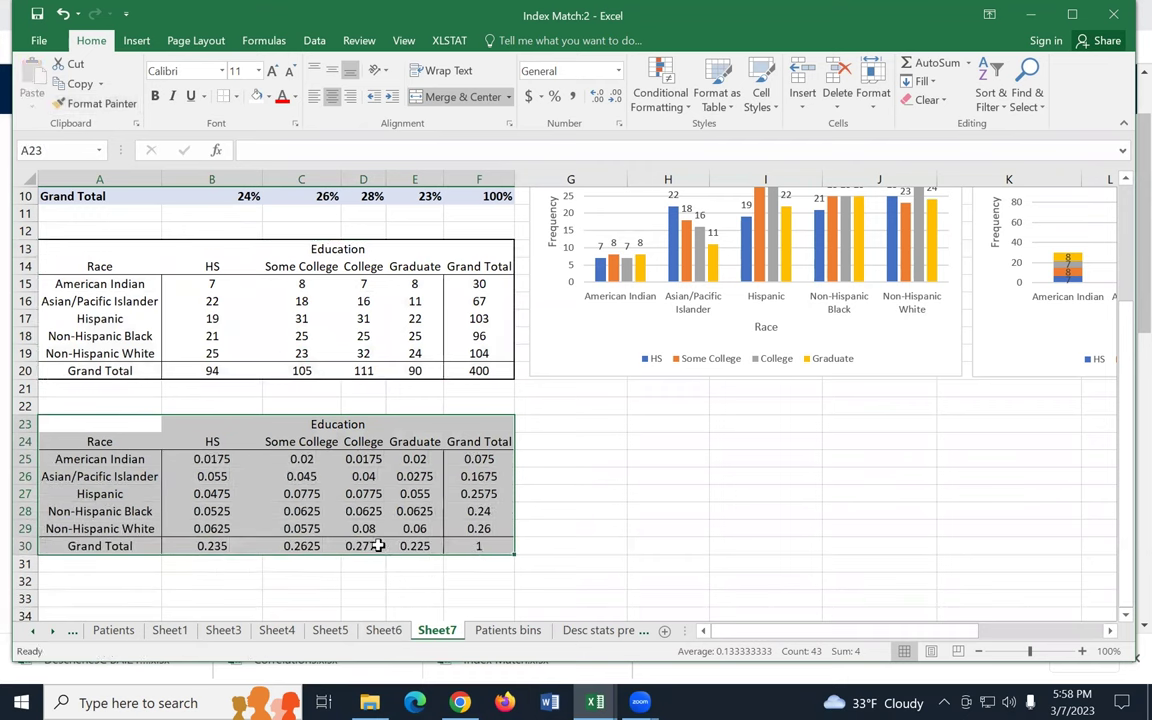
{"action": "left_click", "coordinate": [238, 585]}
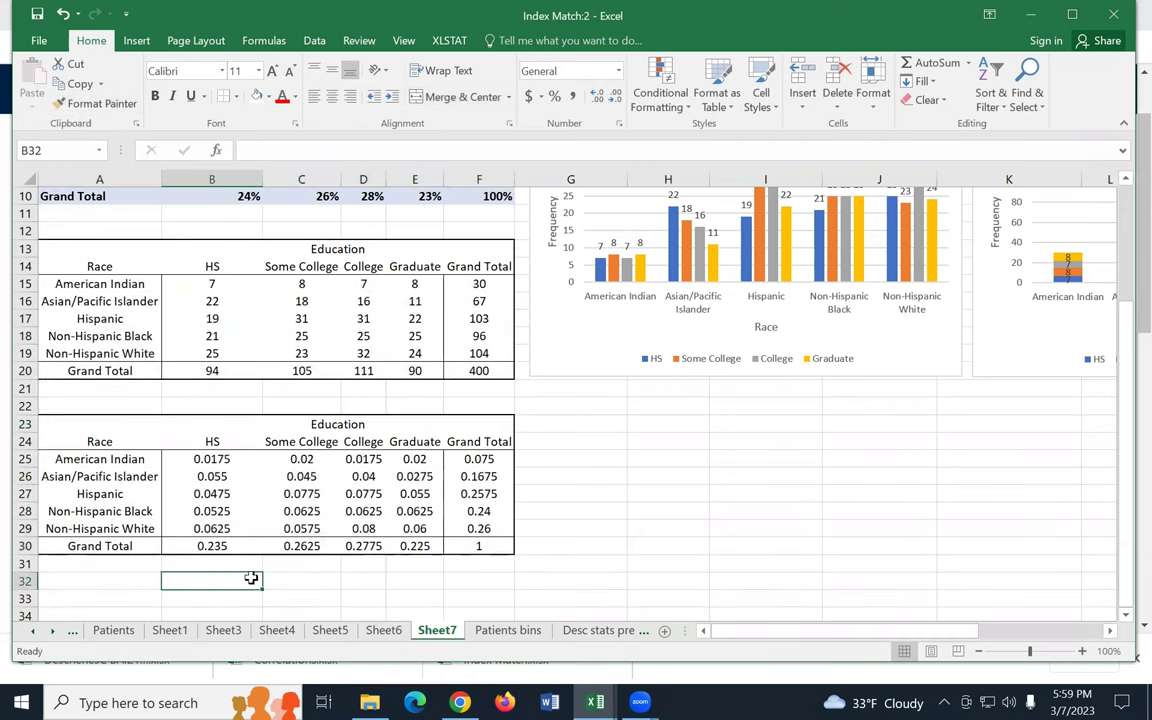
Step: Format the values in B25:F30 of the new table as whole percentages
{"action": "scroll", "coordinate": [251, 578], "scroll_direction": "down", "scroll_amount": 1}
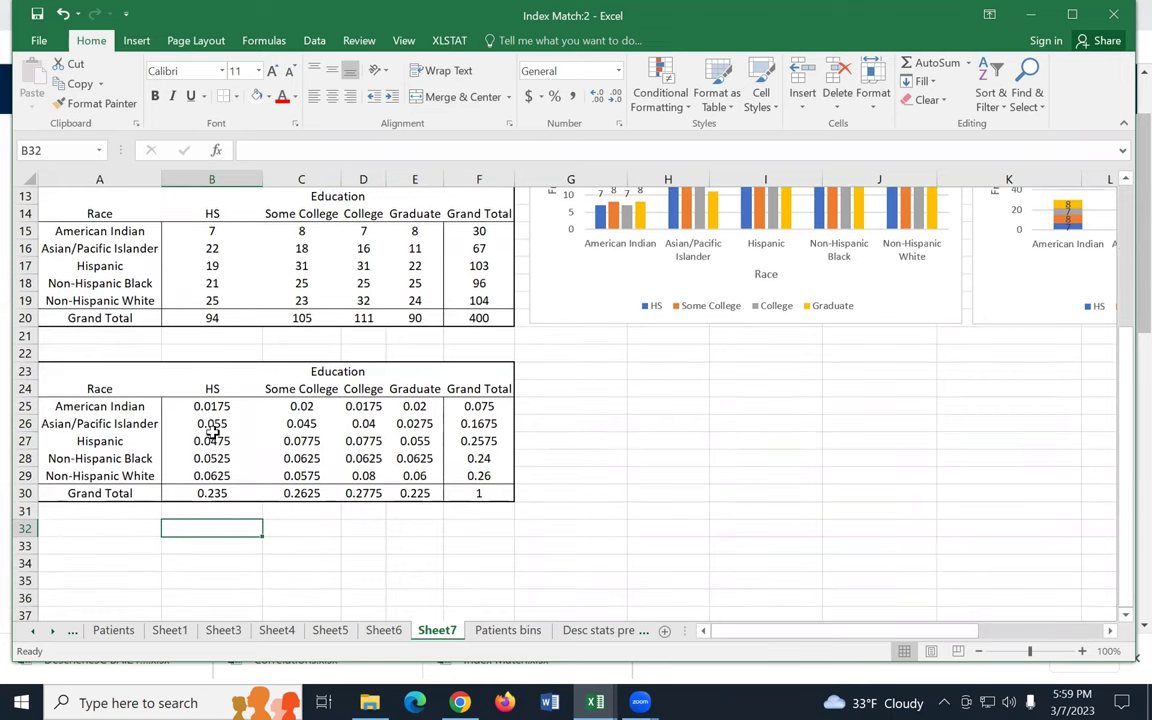
{"action": "left_click_drag", "start_coordinate": [206, 406], "coordinate": [467, 488]}
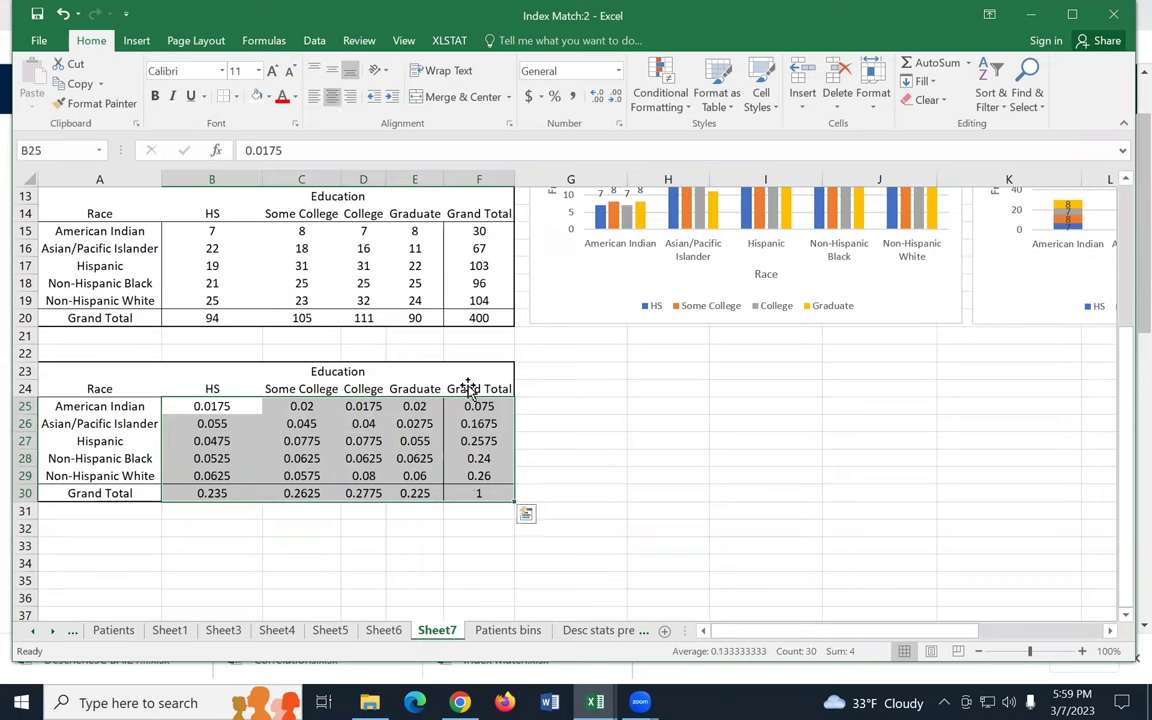
{"action": "left_click", "coordinate": [554, 96]}
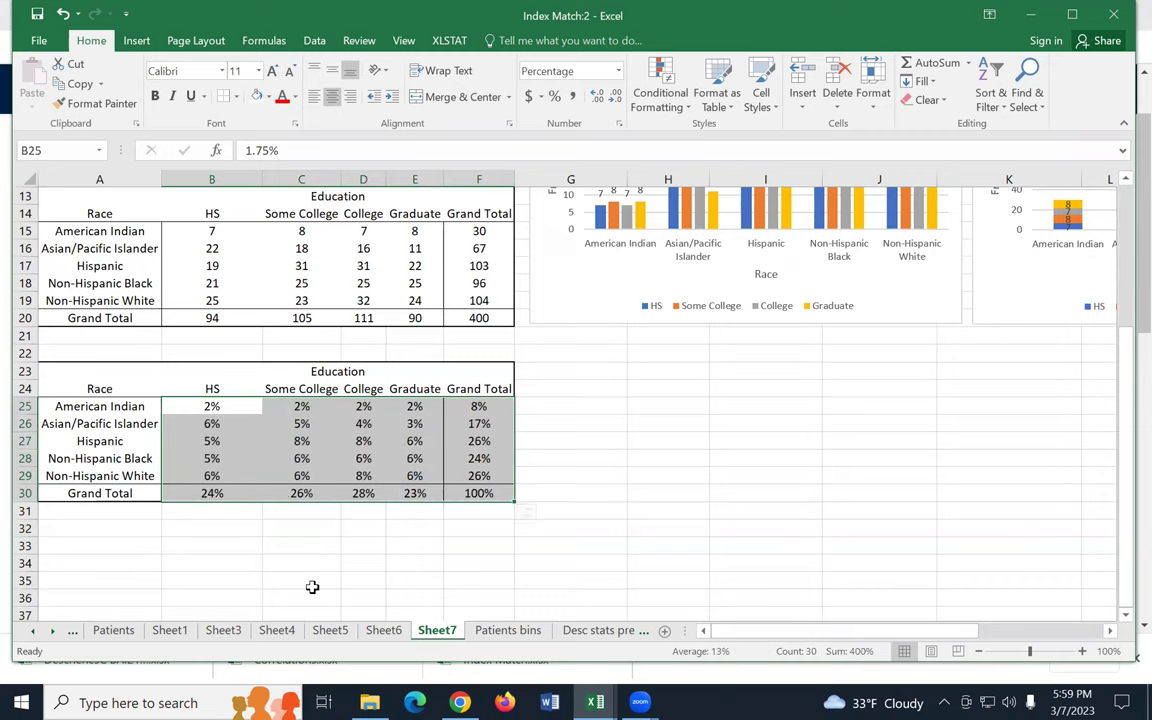
{"action": "left_click", "coordinate": [312, 548]}
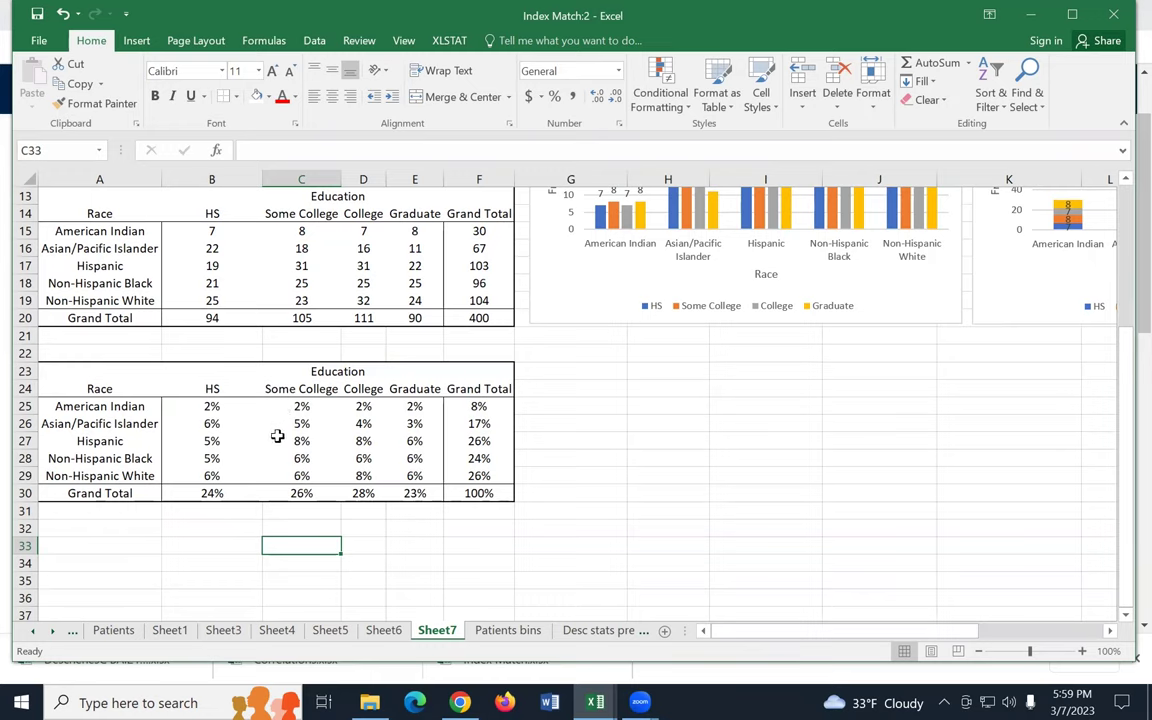
{"action": "scroll", "coordinate": [300, 460], "scroll_direction": "up", "scroll_amount": 2}
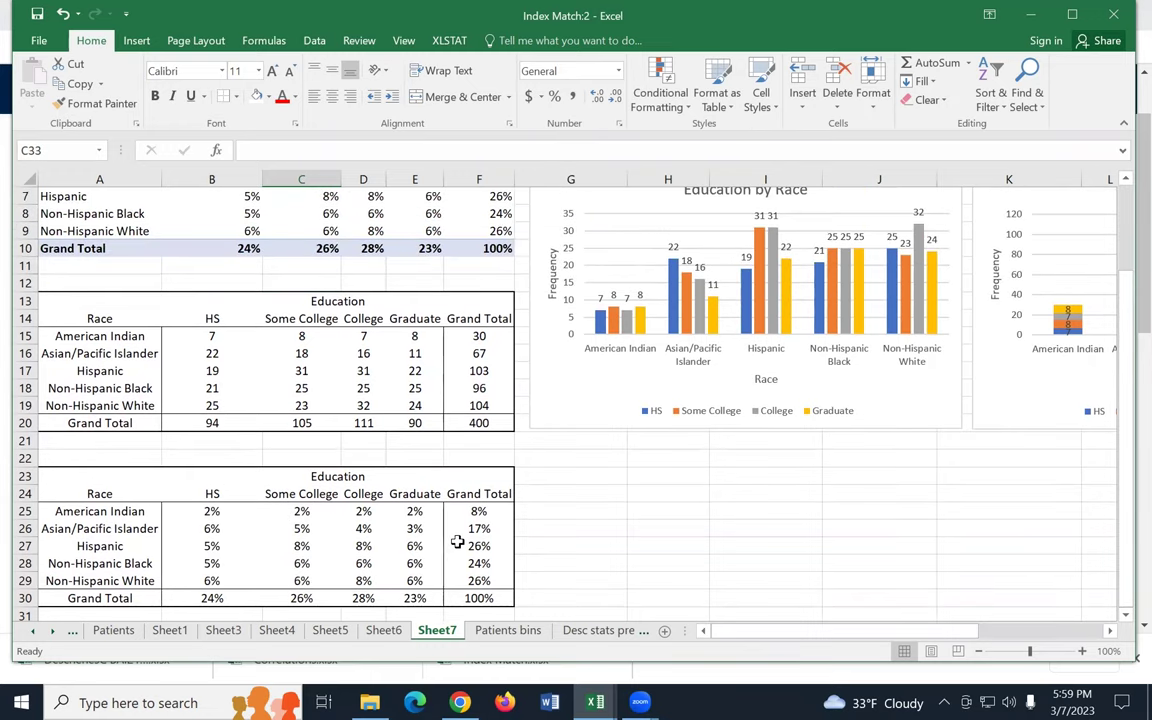
Step: Review the frequency table, the percent-of-total table and both Education by Race charts on the sheet
{"action": "scroll", "coordinate": [455, 530], "scroll_direction": "down", "scroll_amount": 1}
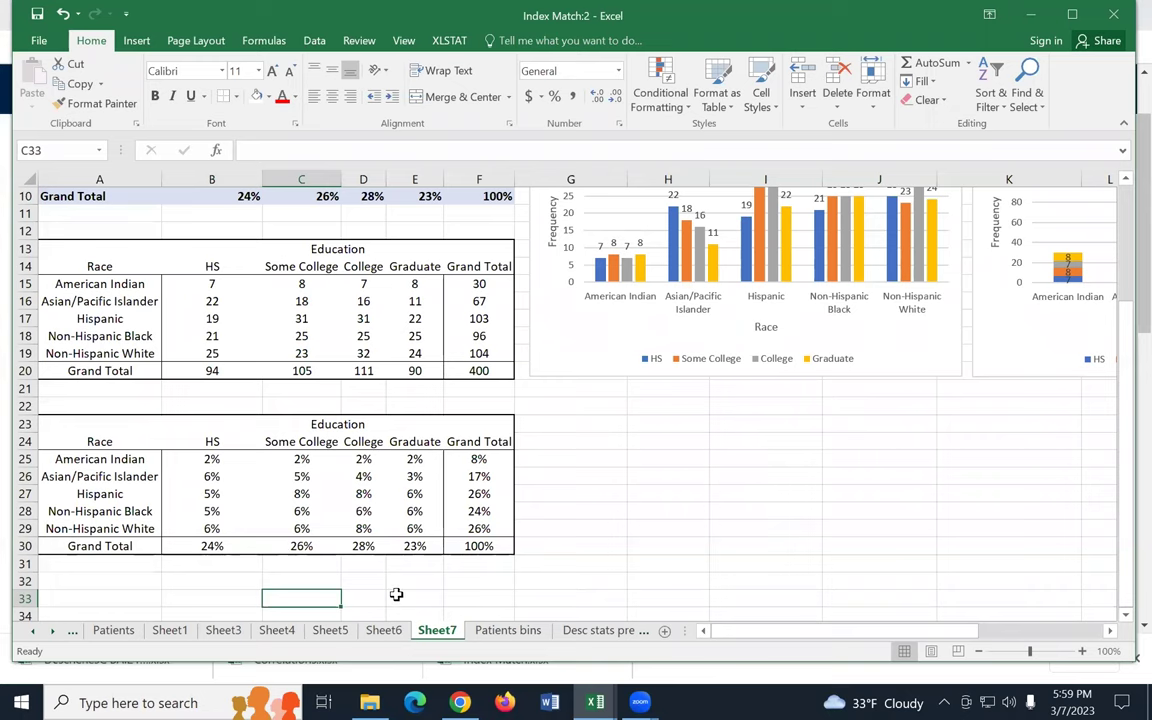
{"action": "scroll", "coordinate": [398, 497], "scroll_direction": "up", "scroll_amount": 3}
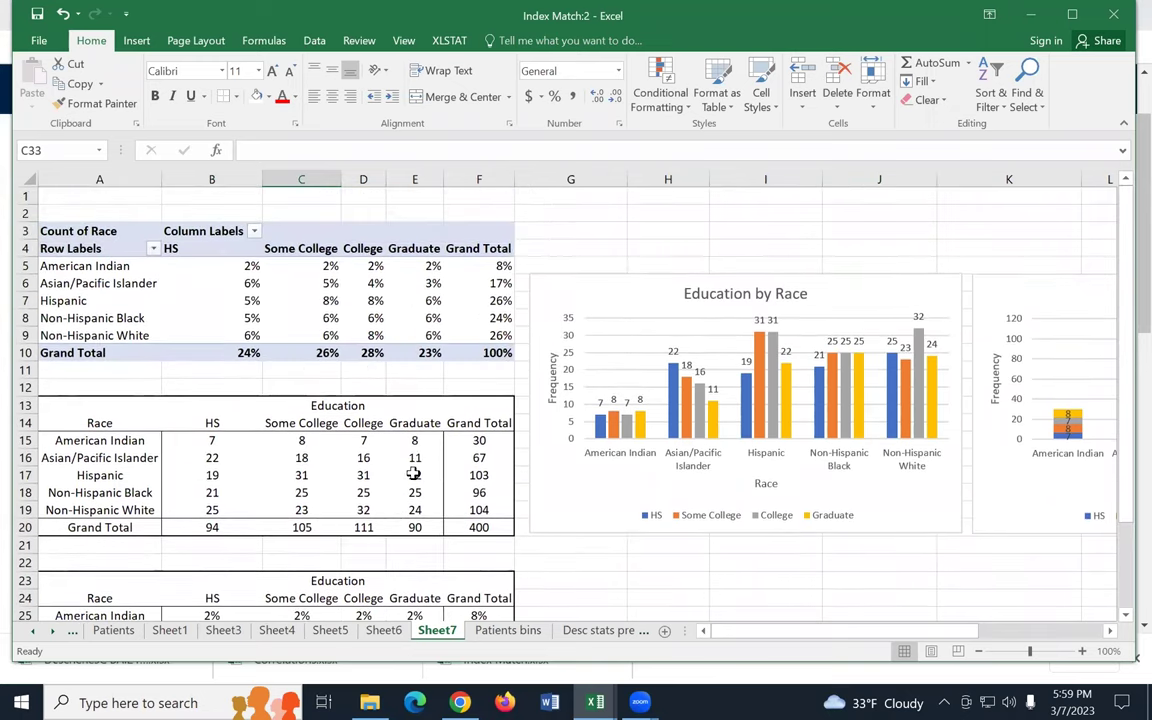
{"action": "scroll", "coordinate": [655, 566], "scroll_direction": "down", "scroll_amount": 3}
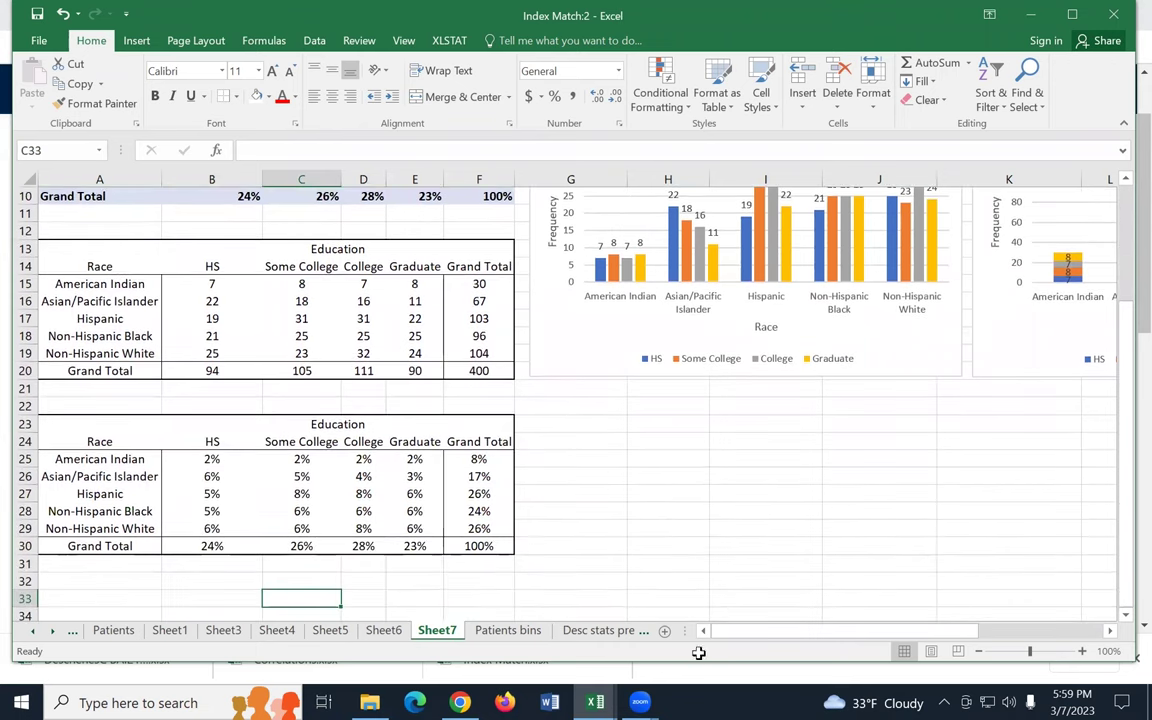
{"action": "scroll", "coordinate": [860, 420], "scroll_direction": "right", "scroll_amount": 3}
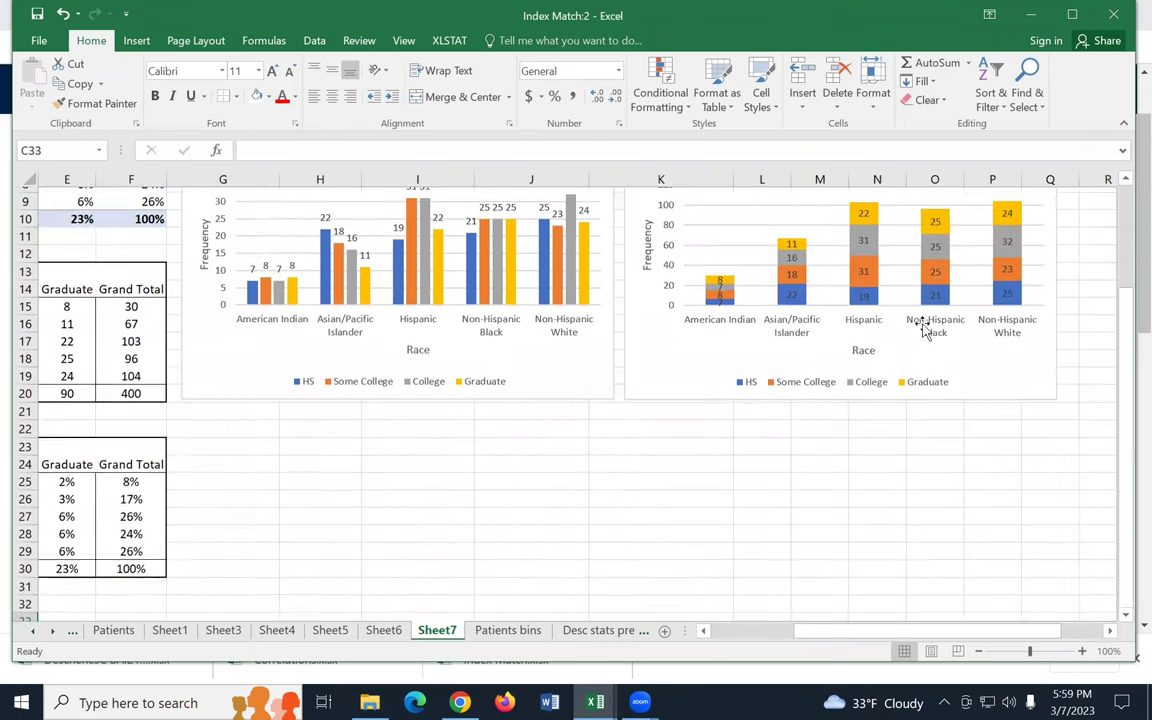
{"action": "scroll", "coordinate": [860, 400], "scroll_direction": "up", "scroll_amount": 3}
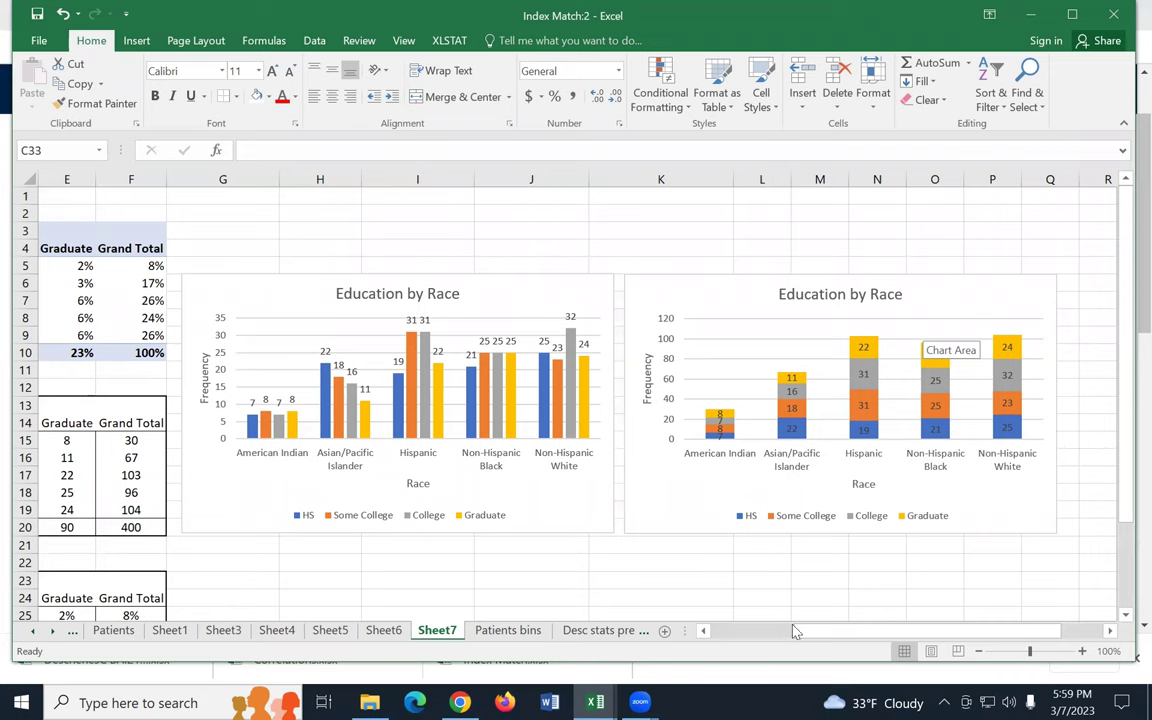
{"action": "left_click_drag", "start_coordinate": [805, 632], "coordinate": [710, 634]}
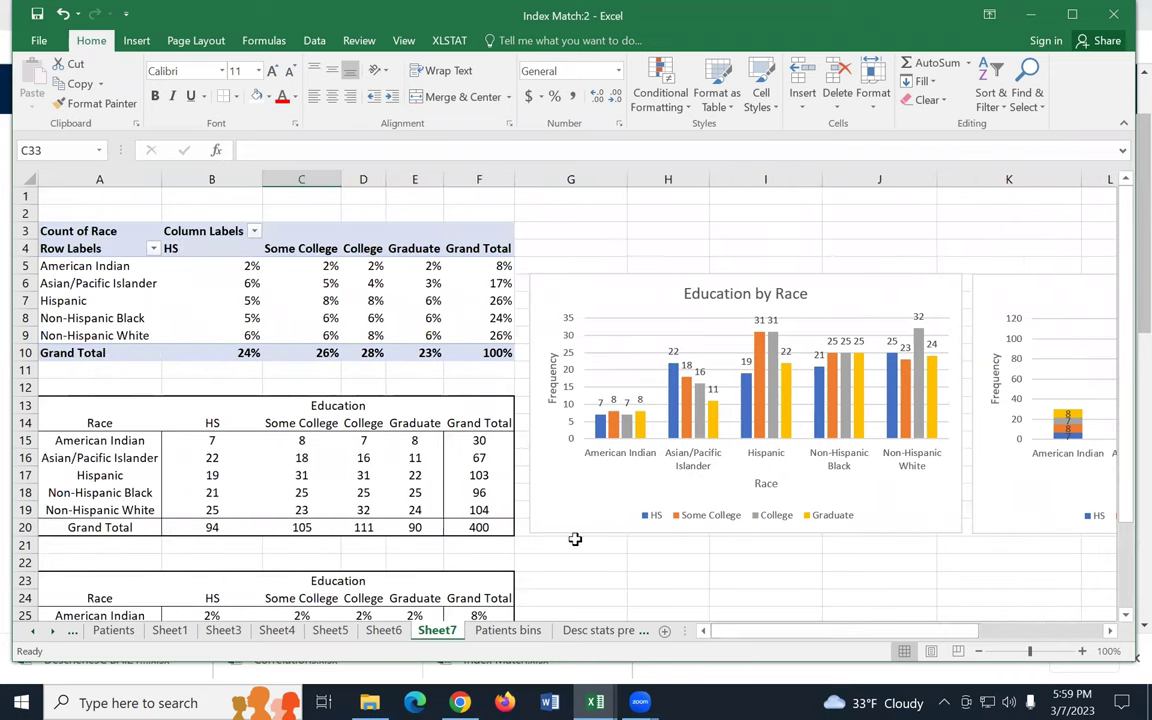
{"action": "scroll", "coordinate": [625, 585], "scroll_direction": "down", "scroll_amount": 1}
{"action": "scroll", "coordinate": [636, 580], "scroll_direction": "down", "scroll_amount": 1}
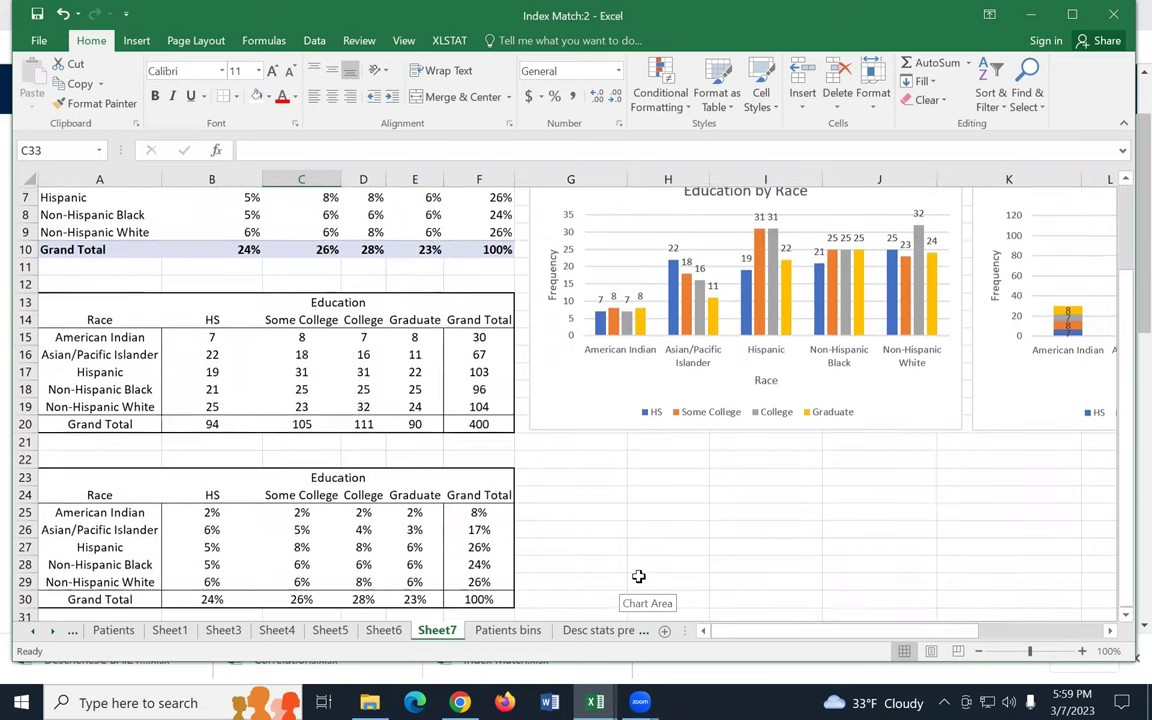
{"action": "scroll", "coordinate": [407, 297], "scroll_direction": "up", "scroll_amount": 2}
Step: Change the pivot table's Count of Race values to show as % of Row Total
{"action": "left_click", "coordinate": [352, 300]}
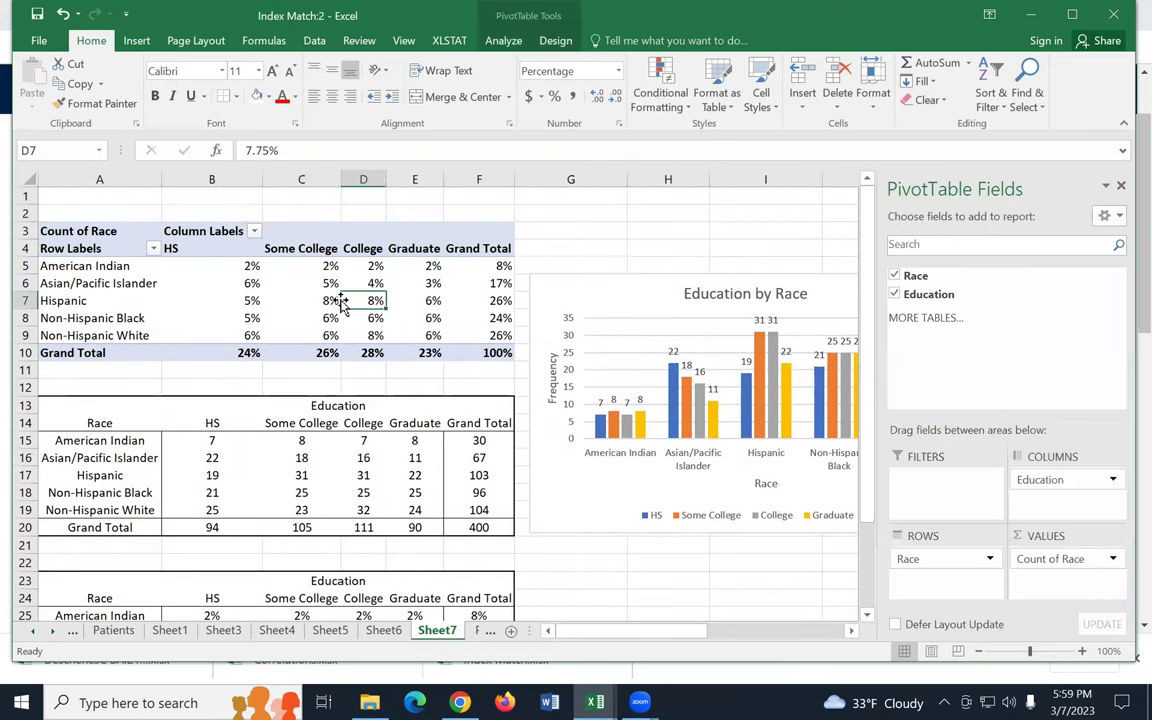
{"action": "left_click", "coordinate": [1094, 562]}
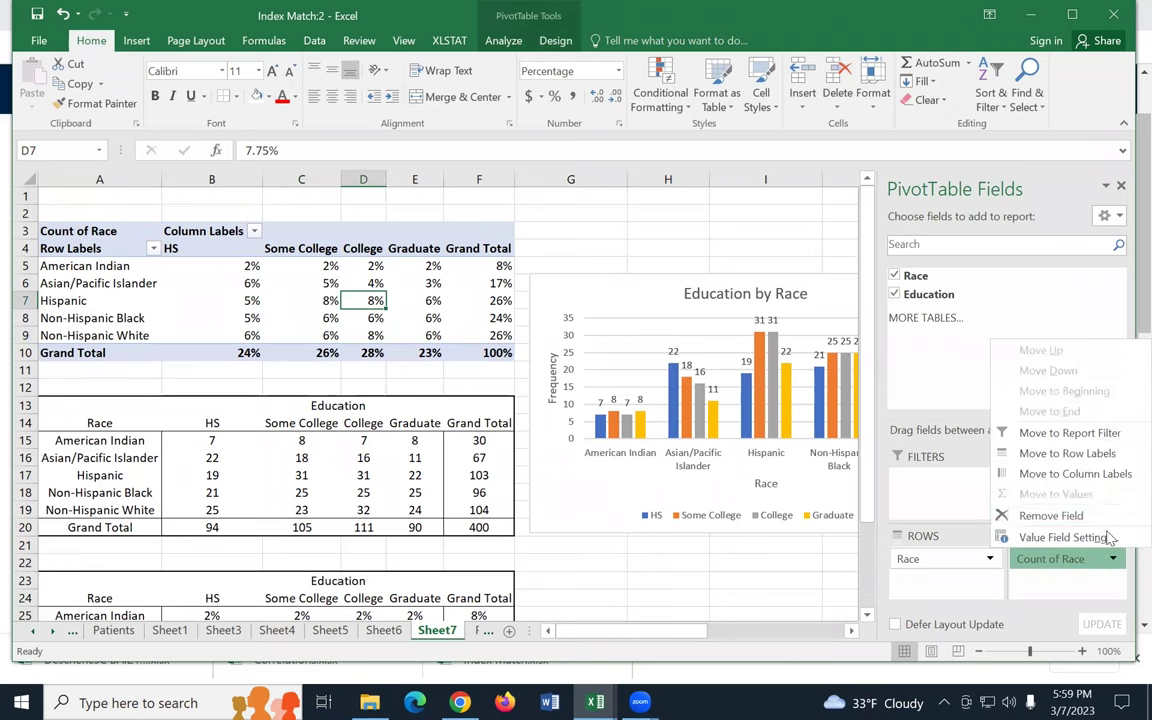
{"action": "left_click", "coordinate": [1067, 538]}
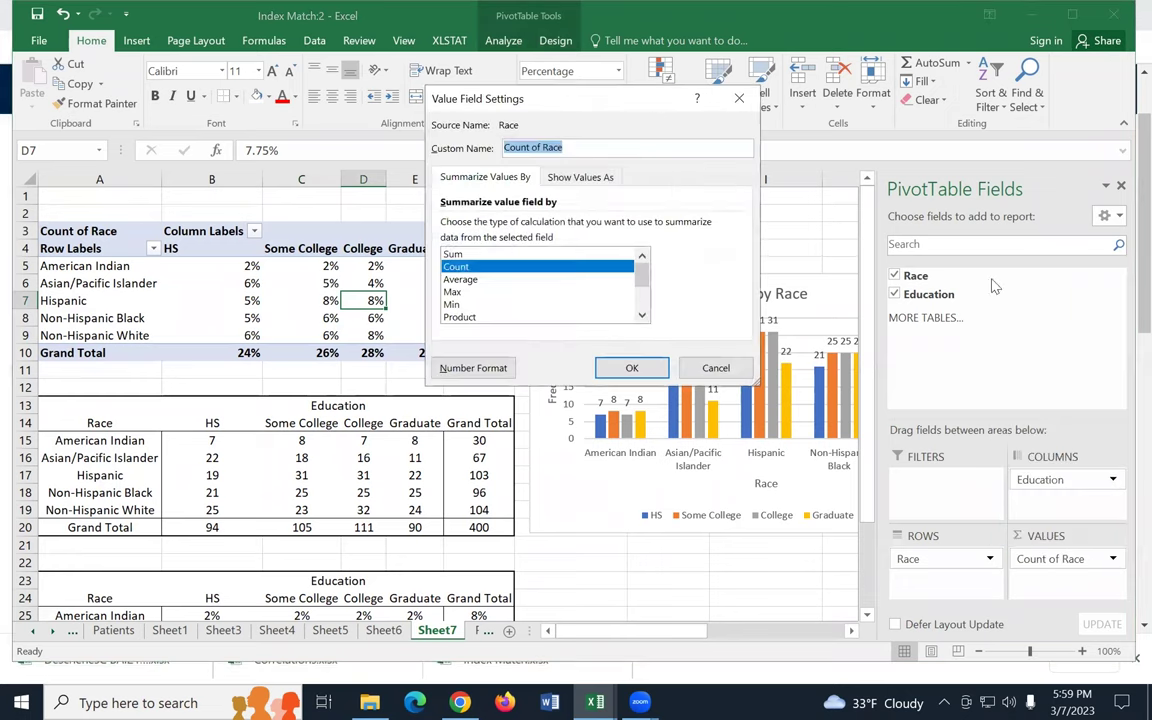
{"action": "left_click", "coordinate": [593, 184]}
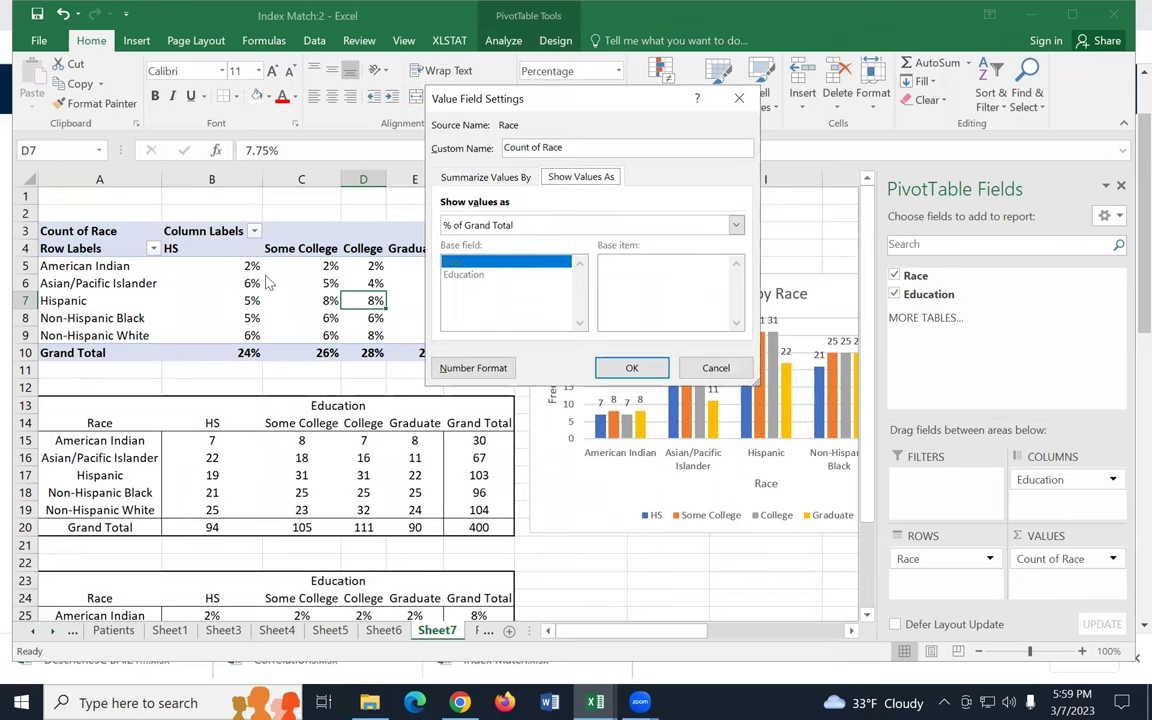
{"action": "left_click", "coordinate": [518, 227]}
{"action": "key", "text": "Escape"}
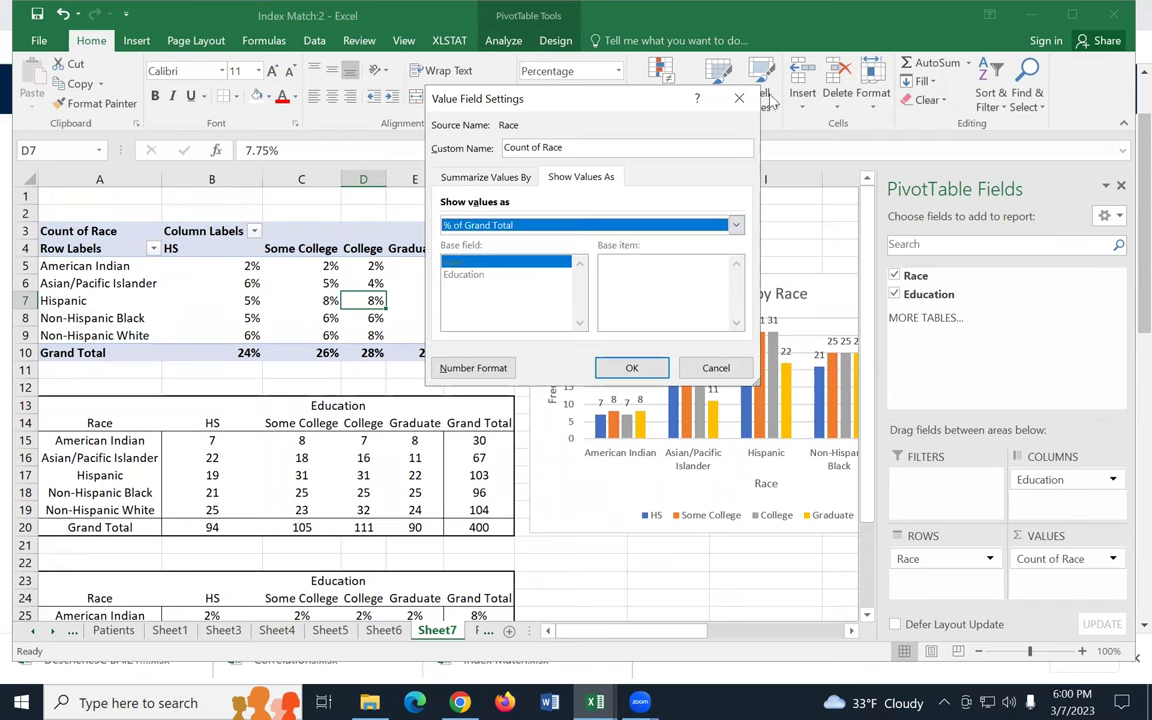
{"action": "left_click_drag", "start_coordinate": [520, 99], "coordinate": [838, 99]}
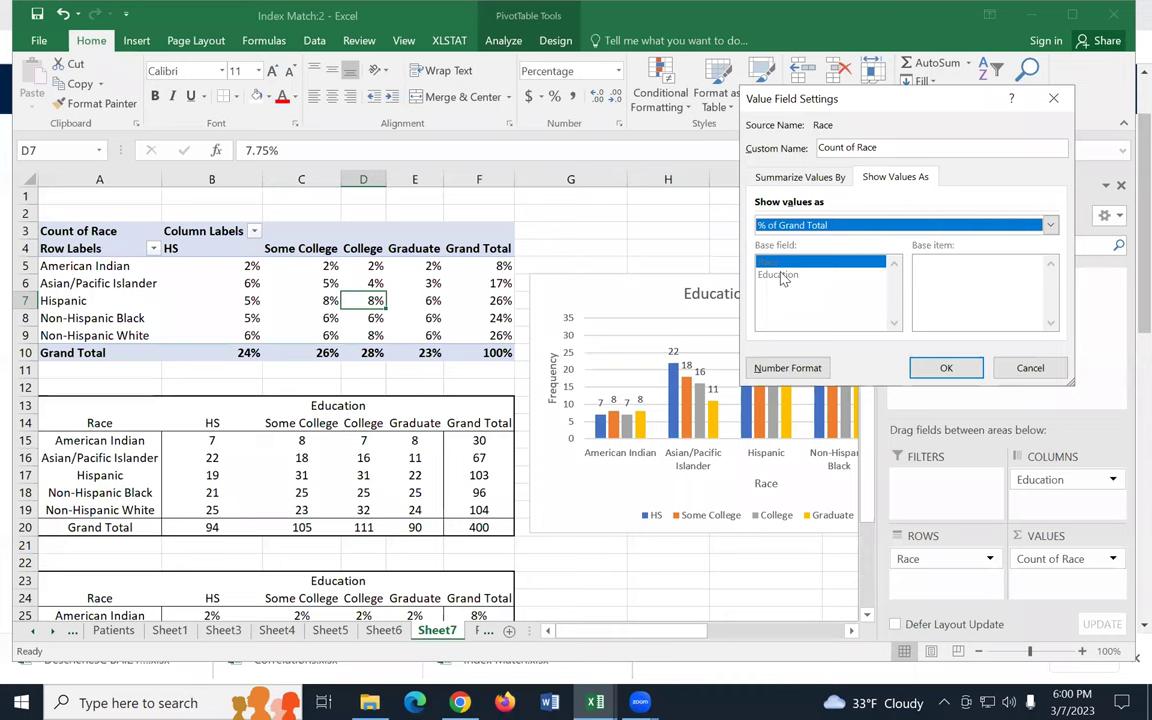
{"action": "left_click", "coordinate": [841, 225]}
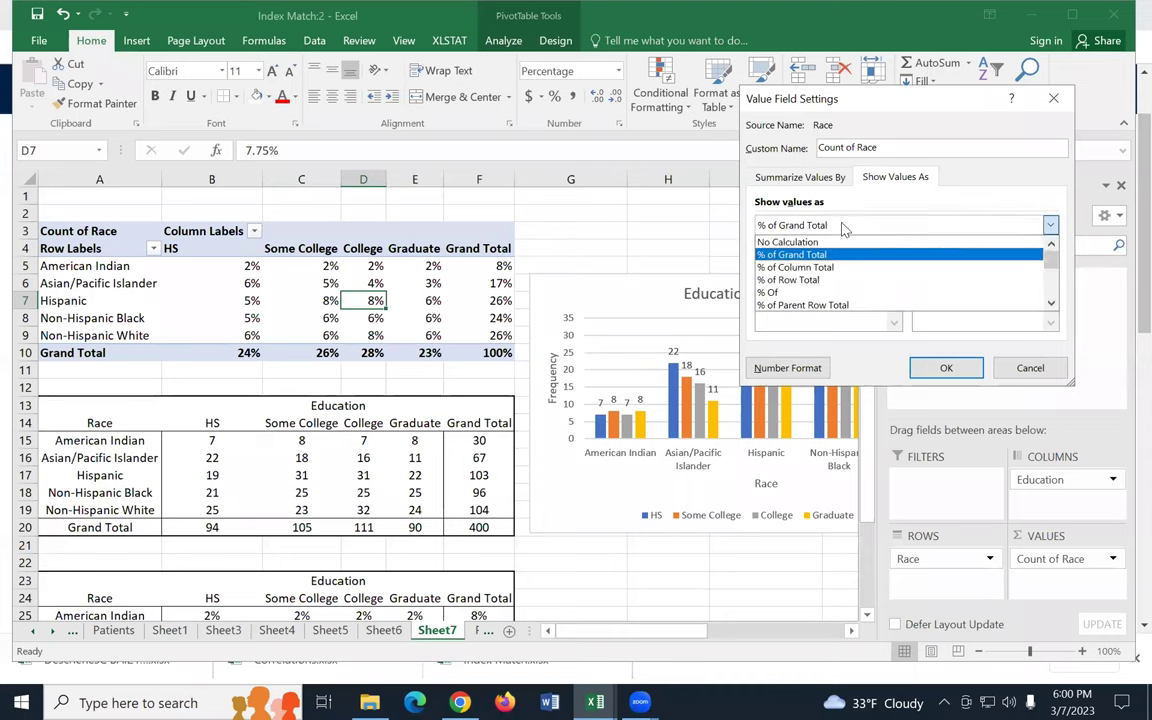
{"action": "left_click", "coordinate": [833, 281]}
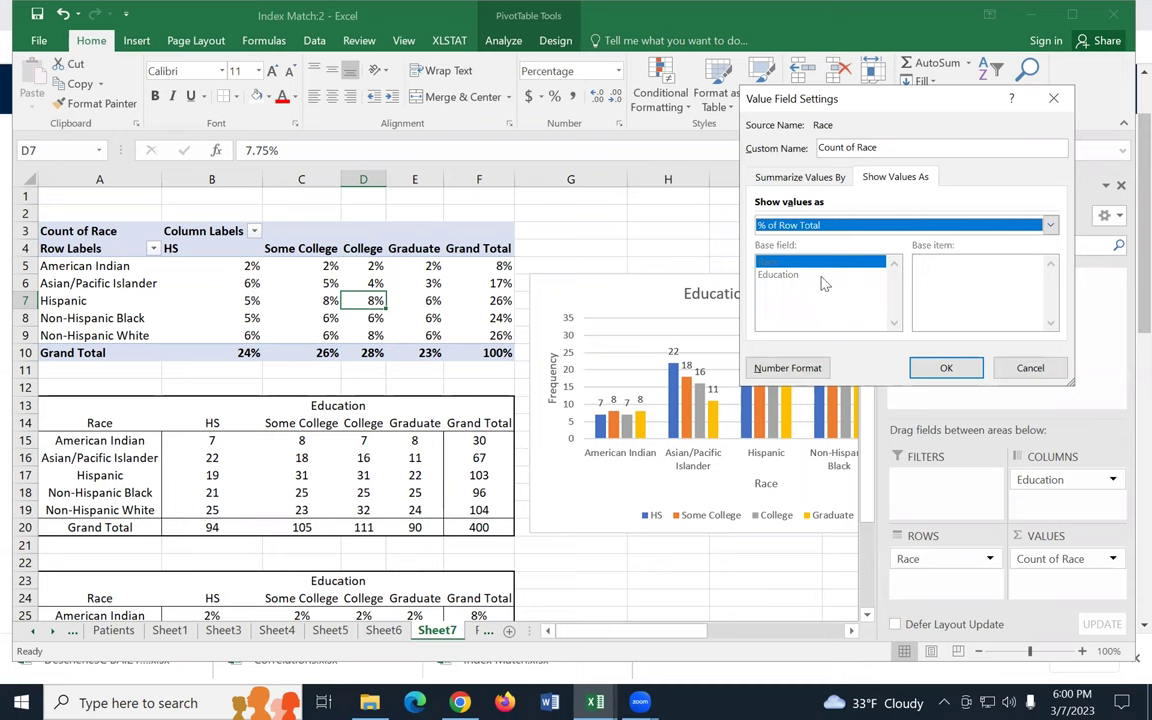
{"action": "left_click", "coordinate": [946, 368]}
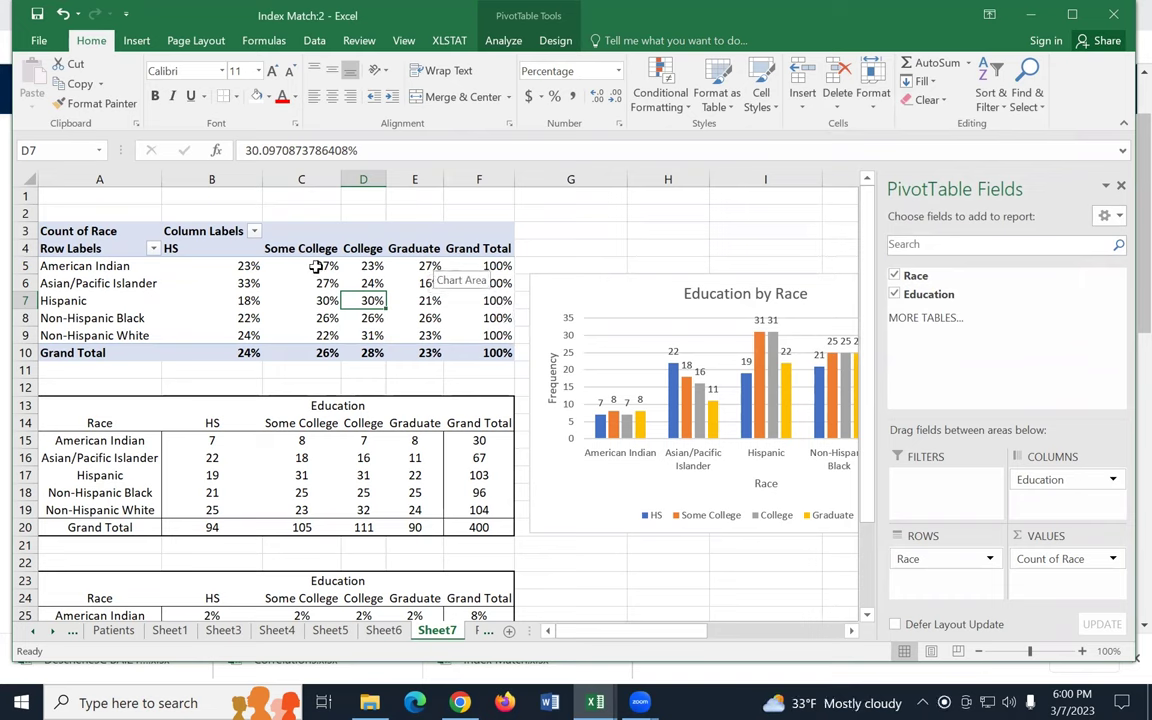
{"action": "left_click", "coordinate": [236, 283]}
{"action": "left_click", "coordinate": [345, 286]}
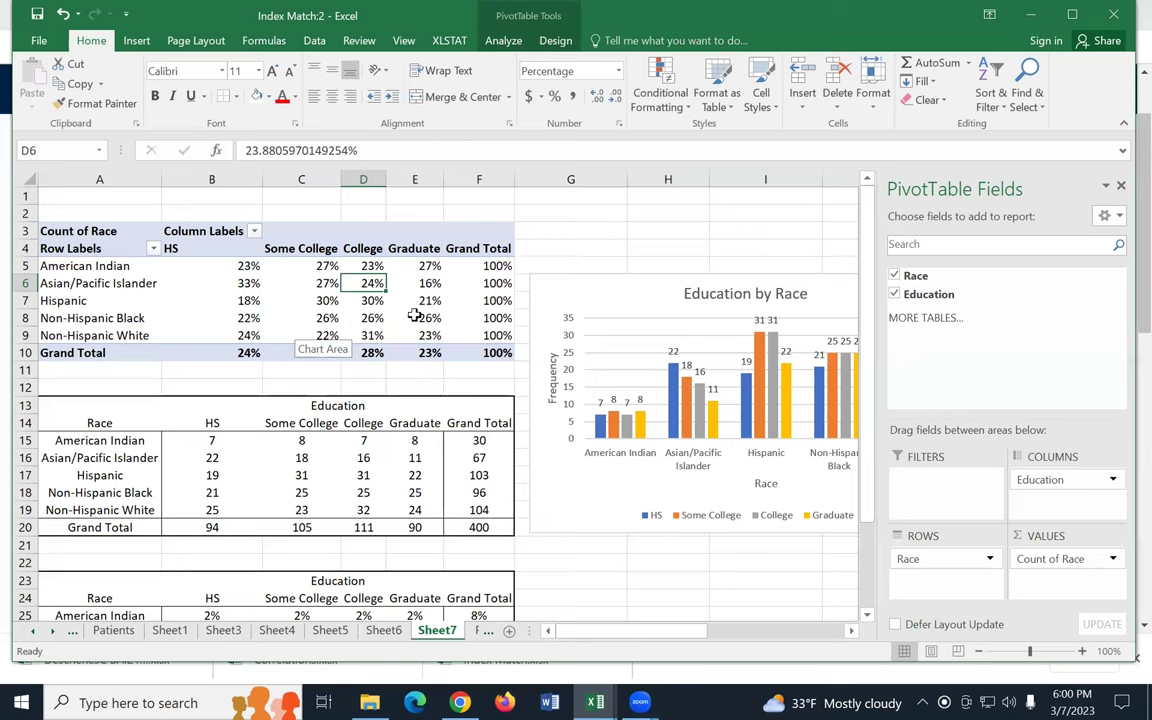
Step: Copy the pivot table range A3:F10 and paste it as values only at A33, below the percent-of-total table
{"action": "left_click_drag", "start_coordinate": [79, 231], "coordinate": [459, 354]}
{"action": "key", "text": "ctrl+c"}
{"action": "scroll", "coordinate": [460, 360], "scroll_direction": "down", "scroll_amount": 5}
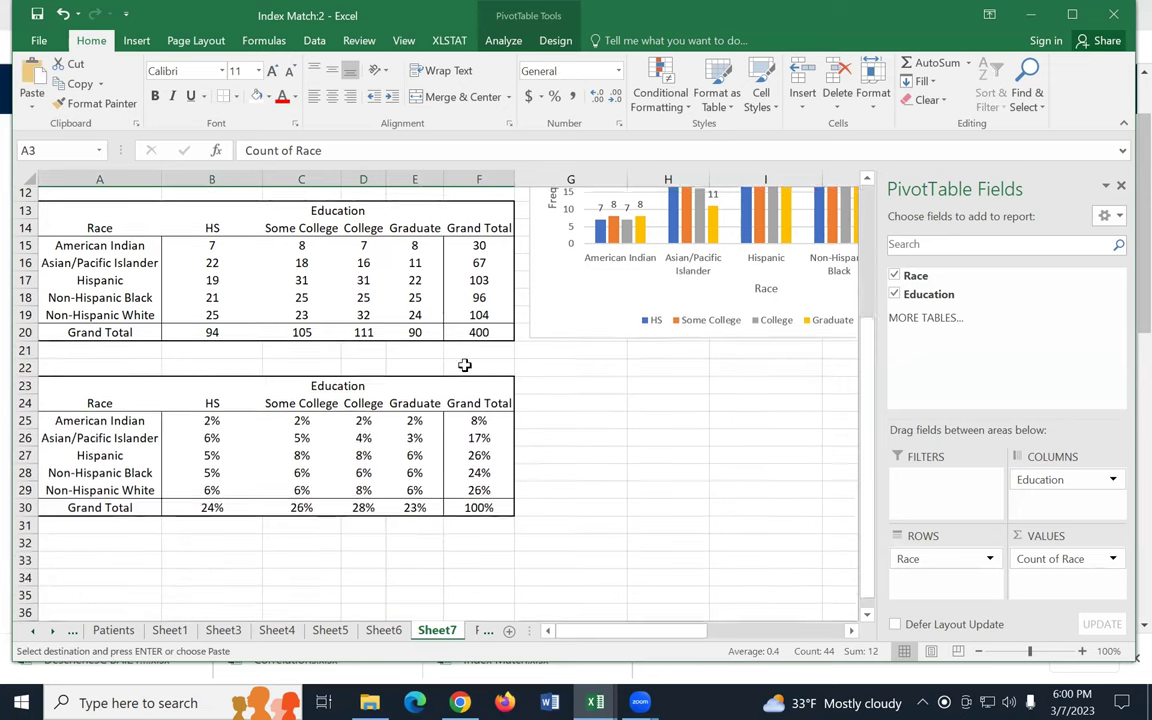
{"action": "left_click", "coordinate": [116, 490]}
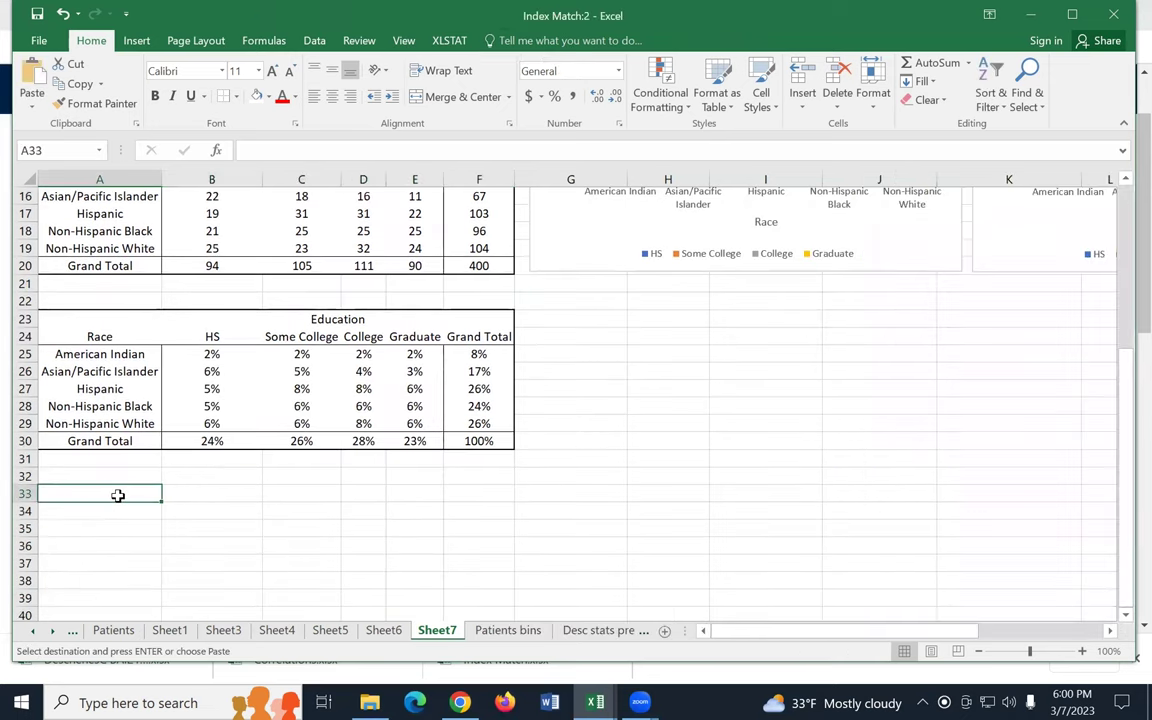
{"action": "right_click", "coordinate": [118, 495]}
{"action": "left_click", "coordinate": [181, 194]}
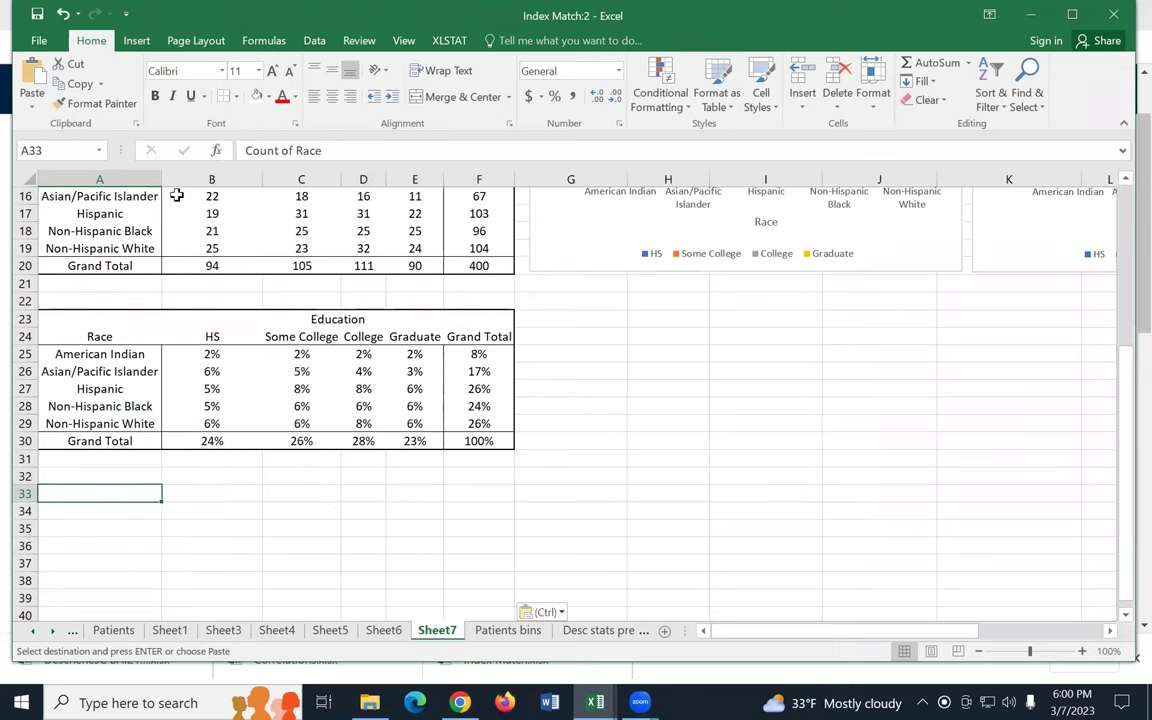
Step: Apply the formatting of the percent-of-total table A23:F30 to the pasted table A33:F40 with Format Painter
{"action": "scroll", "coordinate": [586, 465], "scroll_direction": "down", "scroll_amount": 1}
{"action": "scroll", "coordinate": [586, 465], "scroll_direction": "down", "scroll_amount": 1}
{"action": "left_click_drag", "start_coordinate": [57, 267], "coordinate": [400, 388]}
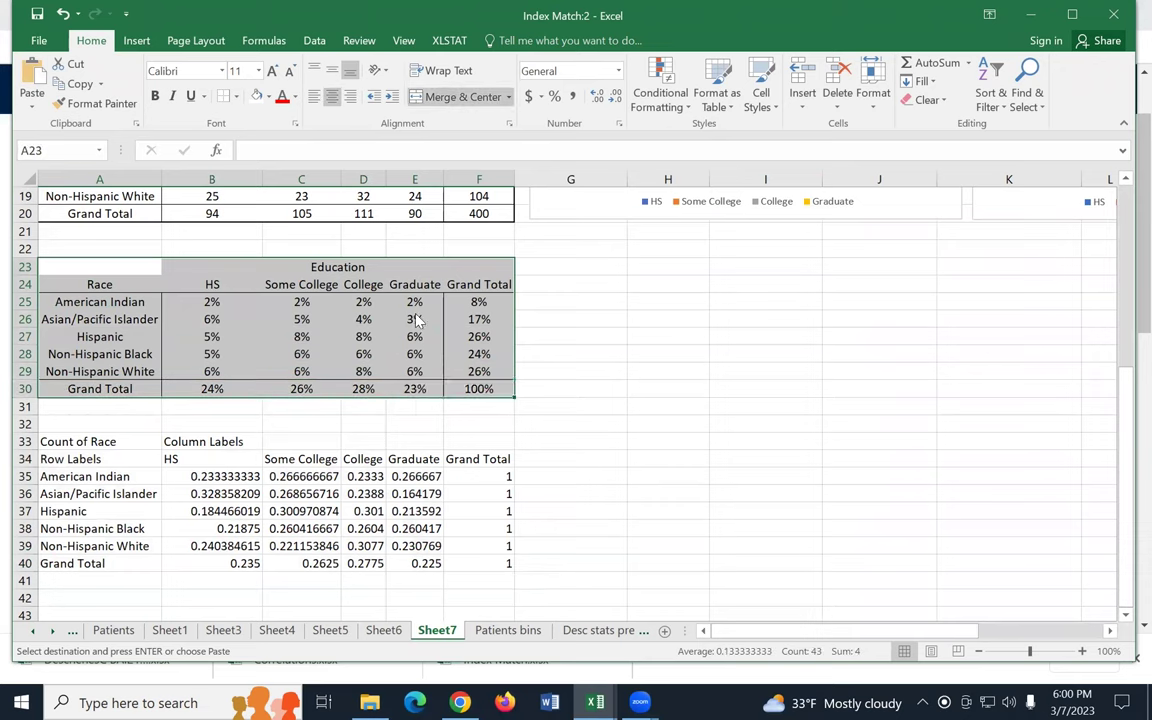
{"action": "right_click", "coordinate": [416, 304]}
{"action": "left_click", "coordinate": [597, 279]}
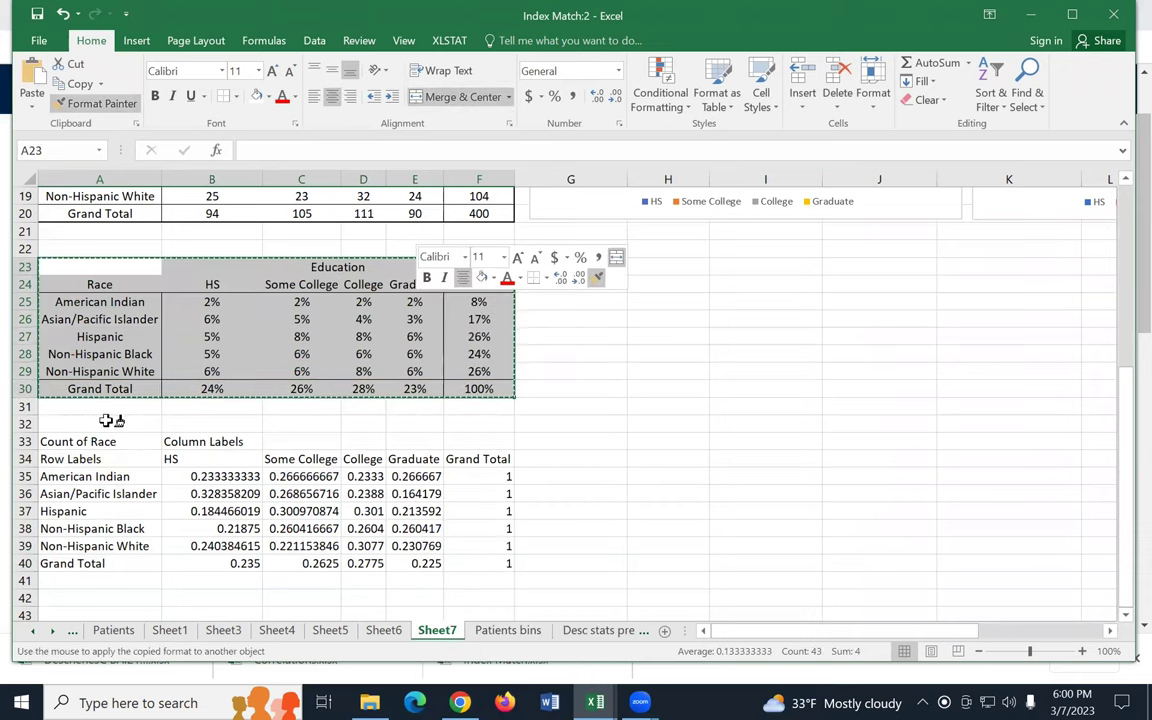
{"action": "mouse_move", "coordinate": [95, 440]}
{"action": "left_mouse_down"}
{"action": "mouse_move", "coordinate": [400, 496]}
{"action": "mouse_move", "coordinate": [478, 571]}
{"action": "left_mouse_up"}
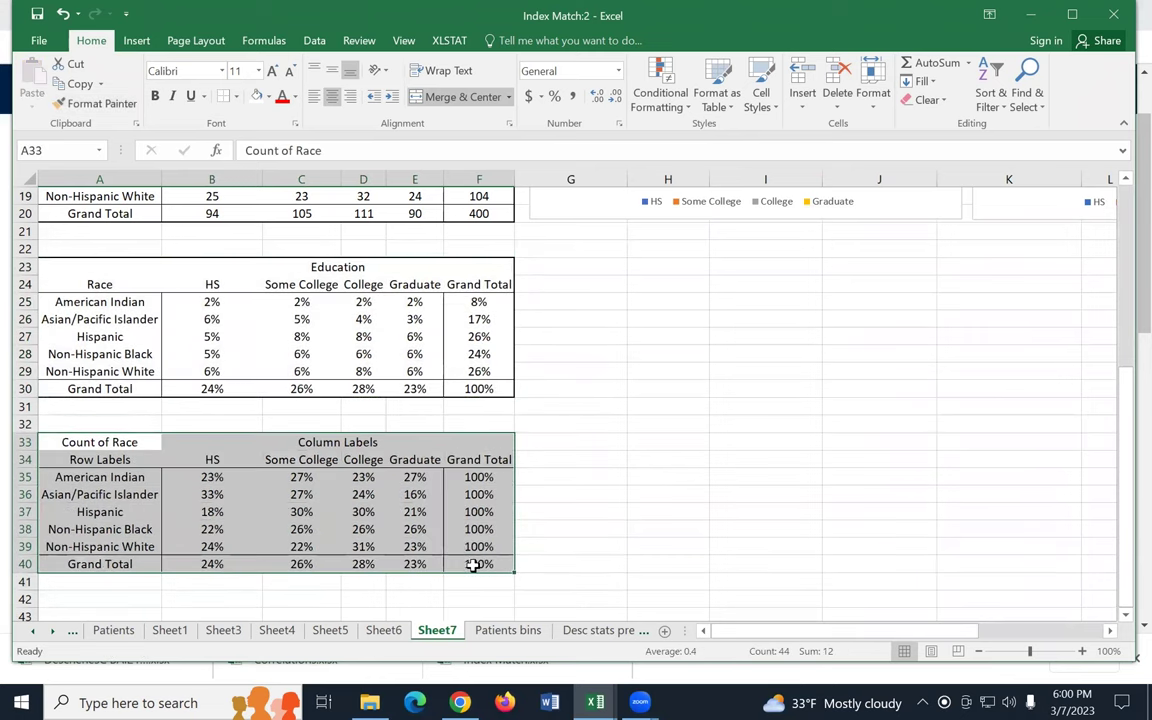
Step: Copy the Education and Race header rows 23 and 24 of the percent-of-total table onto rows 33 and 34 of the row-percentage table
{"action": "left_click_drag", "start_coordinate": [154, 268], "coordinate": [233, 280]}
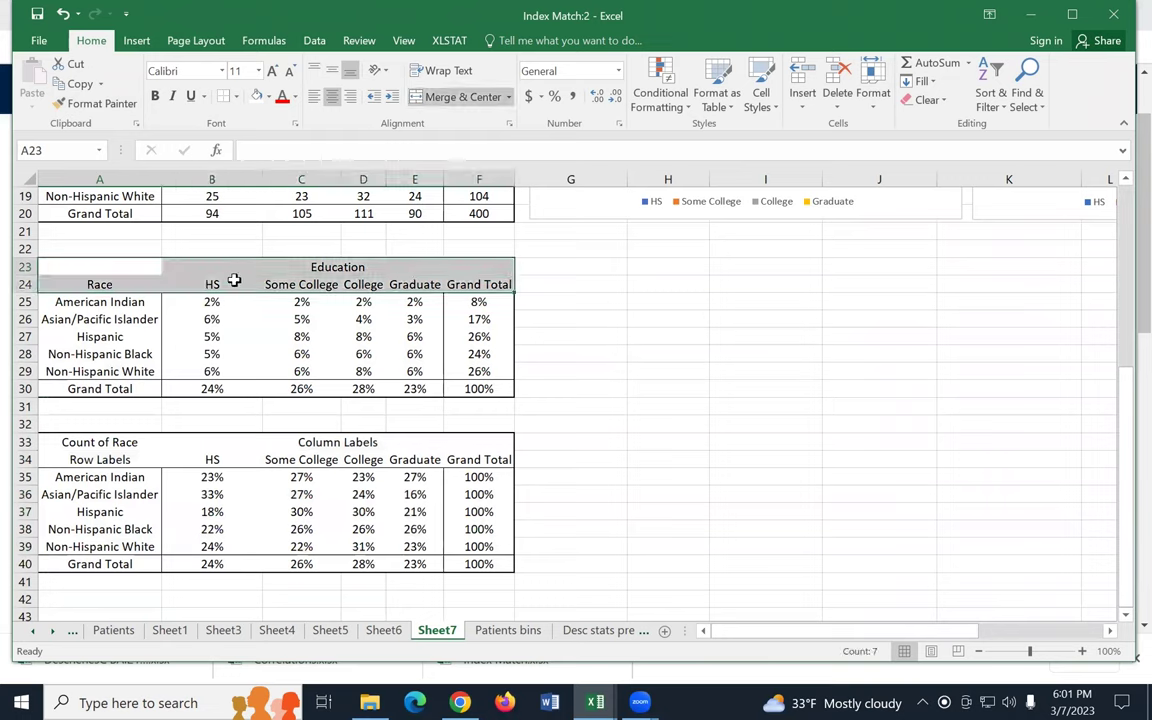
{"action": "key", "text": "ctrl+c"}
{"action": "left_click", "coordinate": [122, 442]}
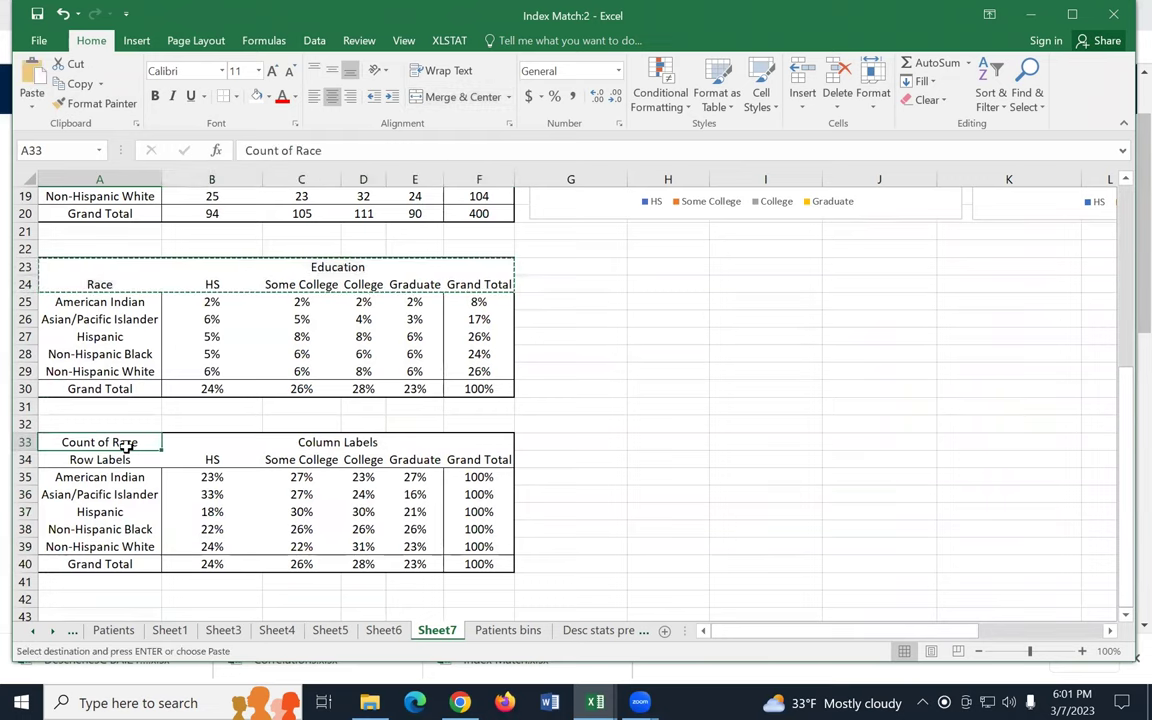
{"action": "key", "text": "ctrl+v"}
{"action": "left_click", "coordinate": [692, 480]}
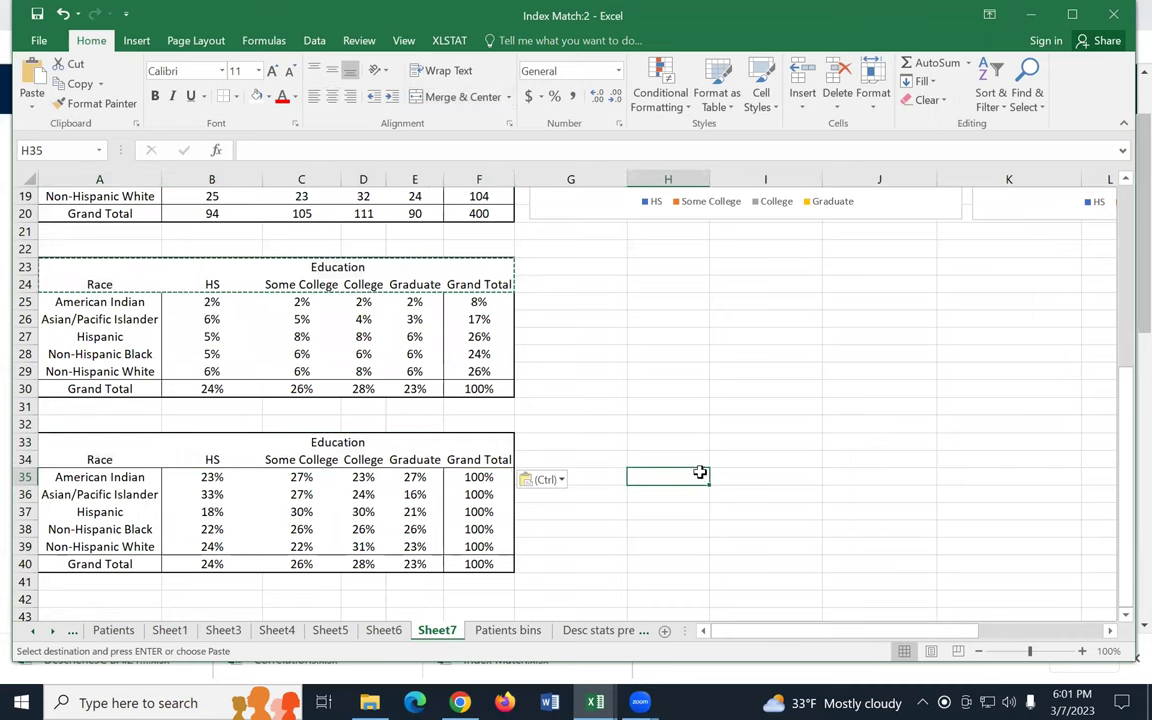
Step: Insert a 2-D 100% stacked column chart from A34:E39 and place it beside the row-percentage table
{"action": "scroll", "coordinate": [695, 467], "scroll_direction": "down", "scroll_amount": 2}
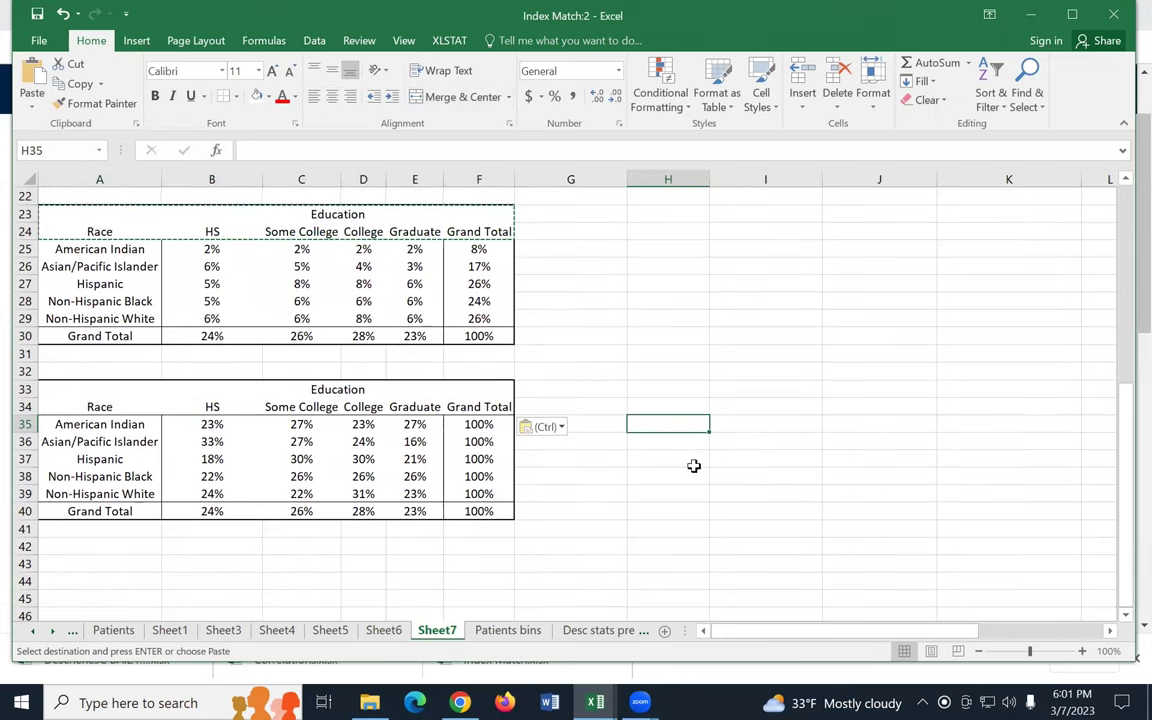
{"action": "scroll", "coordinate": [694, 466], "scroll_direction": "down", "scroll_amount": 1}
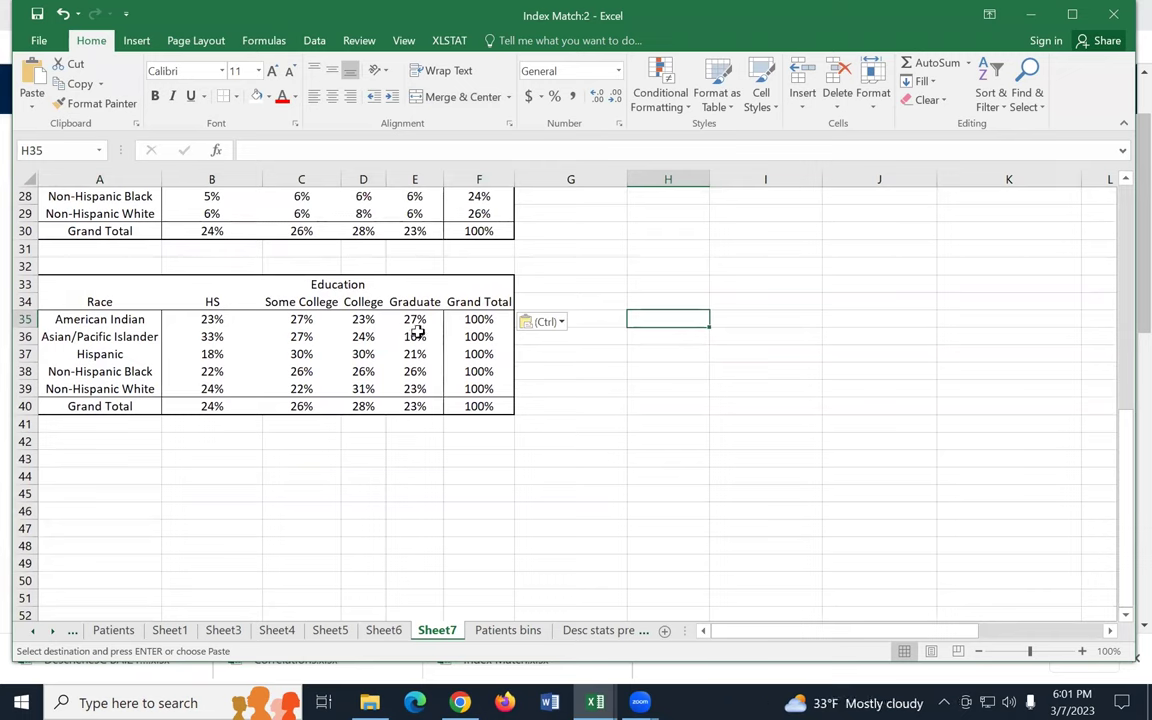
{"action": "left_click_drag", "start_coordinate": [128, 302], "coordinate": [412, 390]}
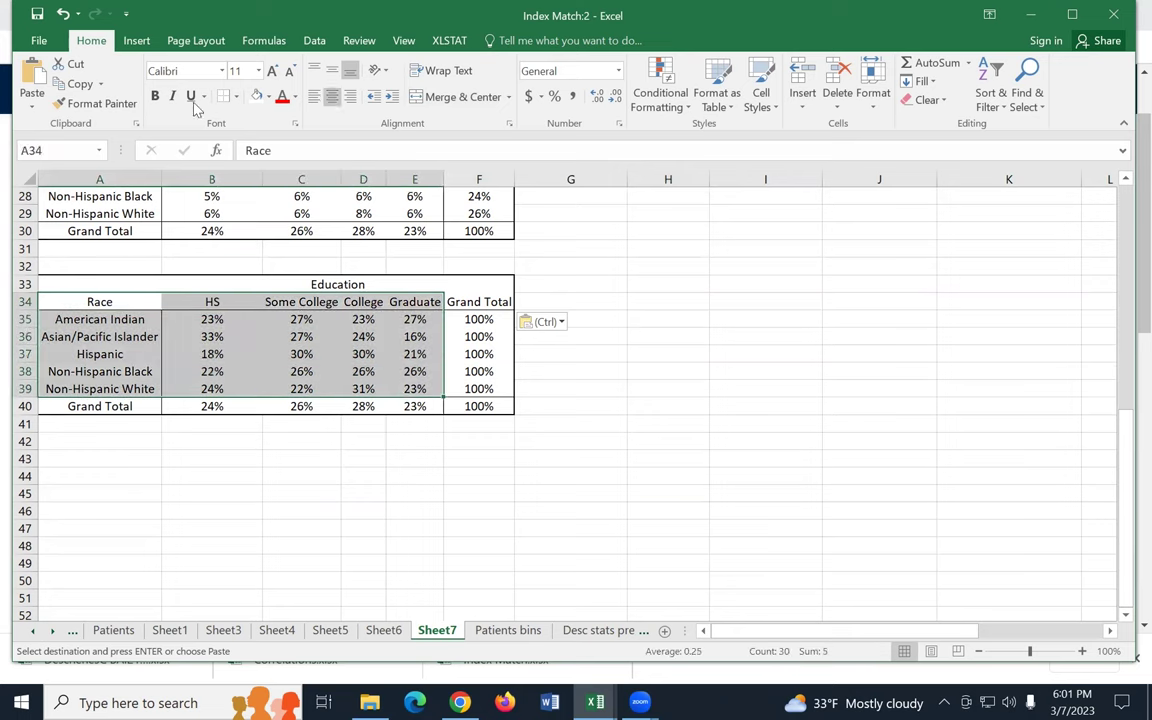
{"action": "left_click", "coordinate": [136, 40]}
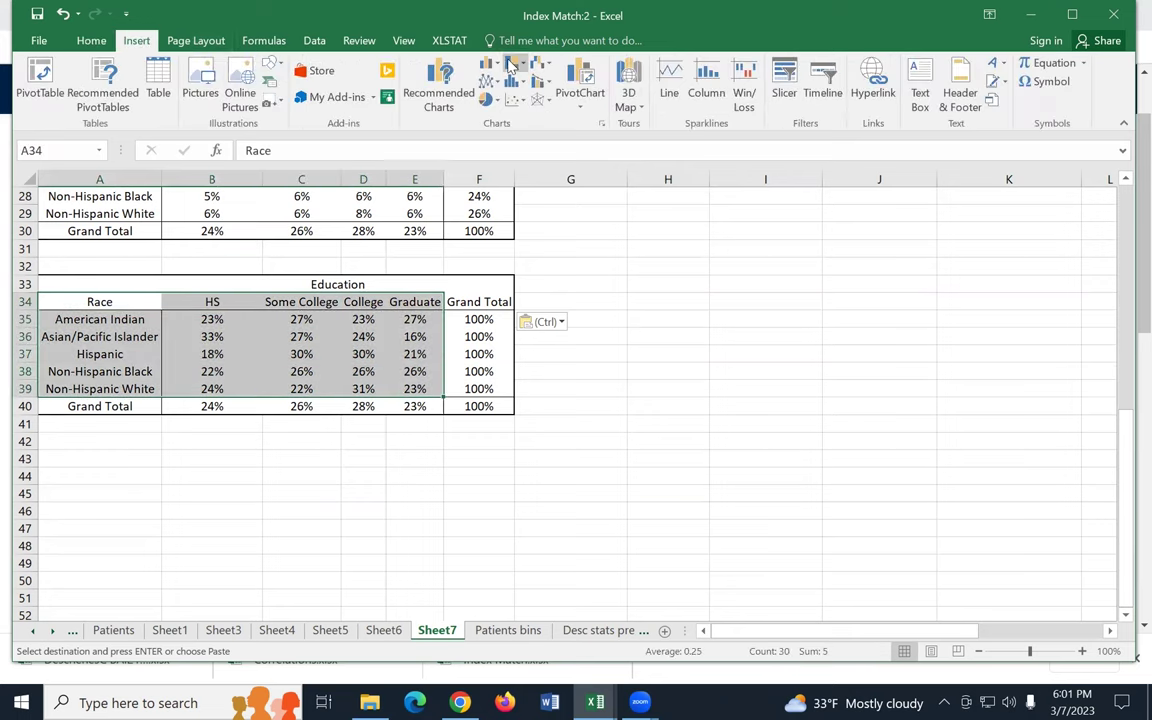
{"action": "left_click", "coordinate": [489, 63]}
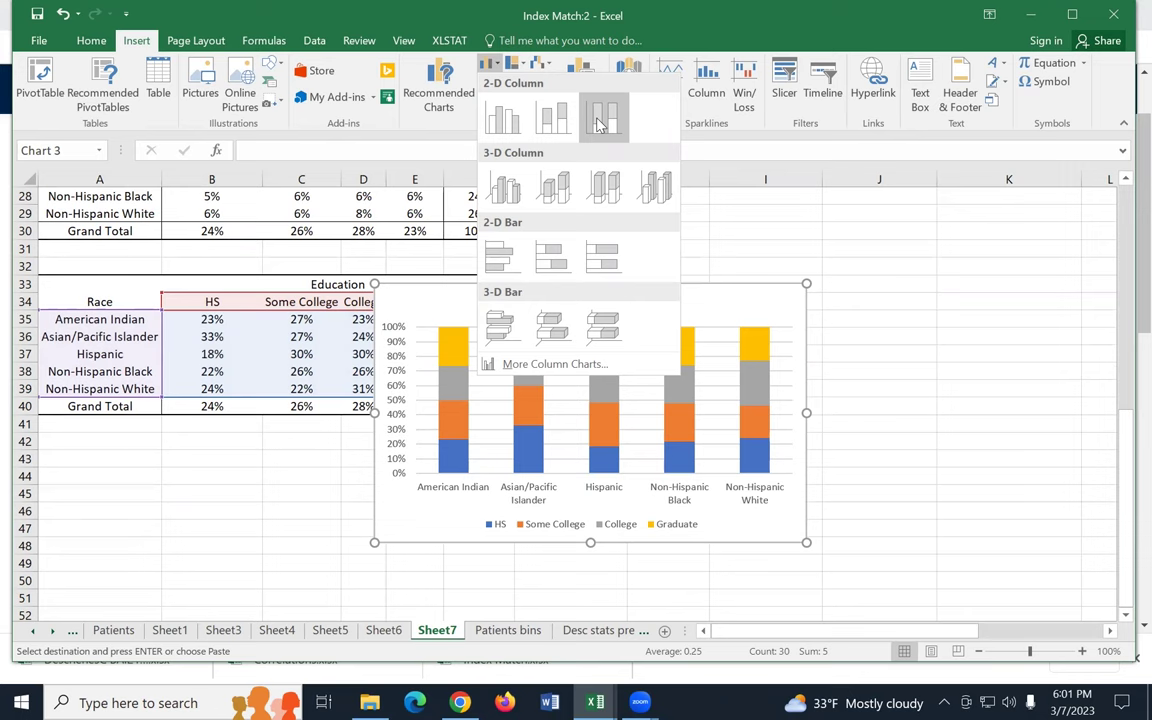
{"action": "left_click", "coordinate": [604, 117]}
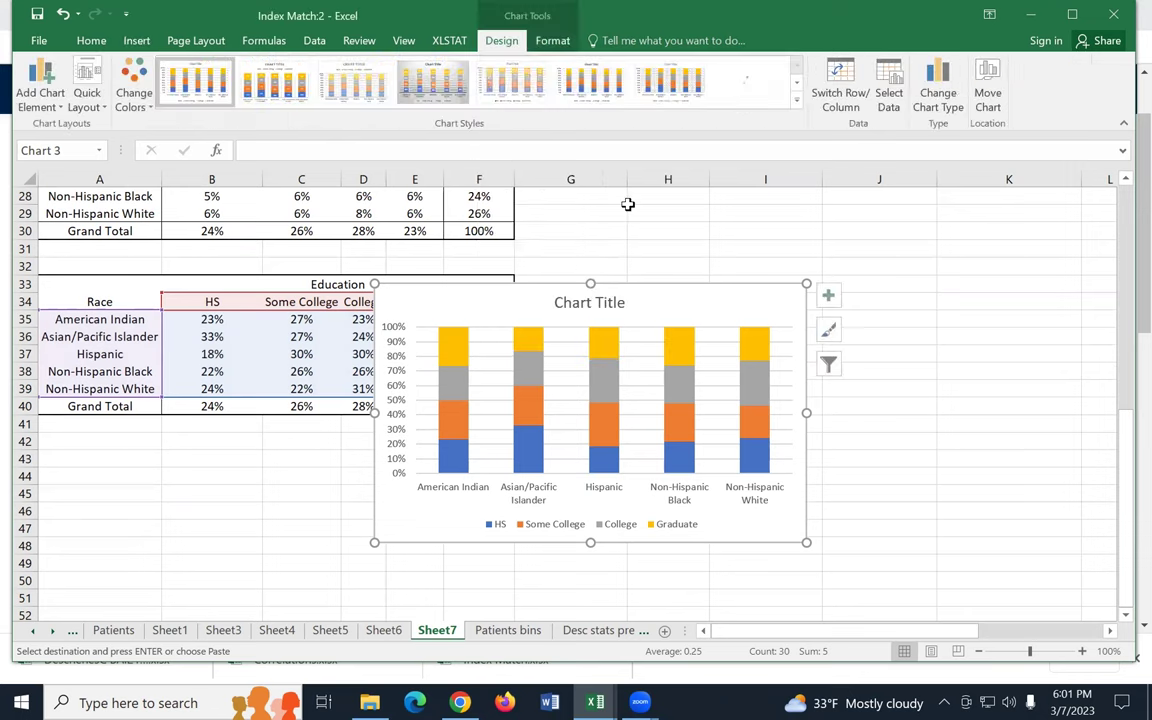
{"action": "left_click_drag", "start_coordinate": [663, 301], "coordinate": [818, 254]}
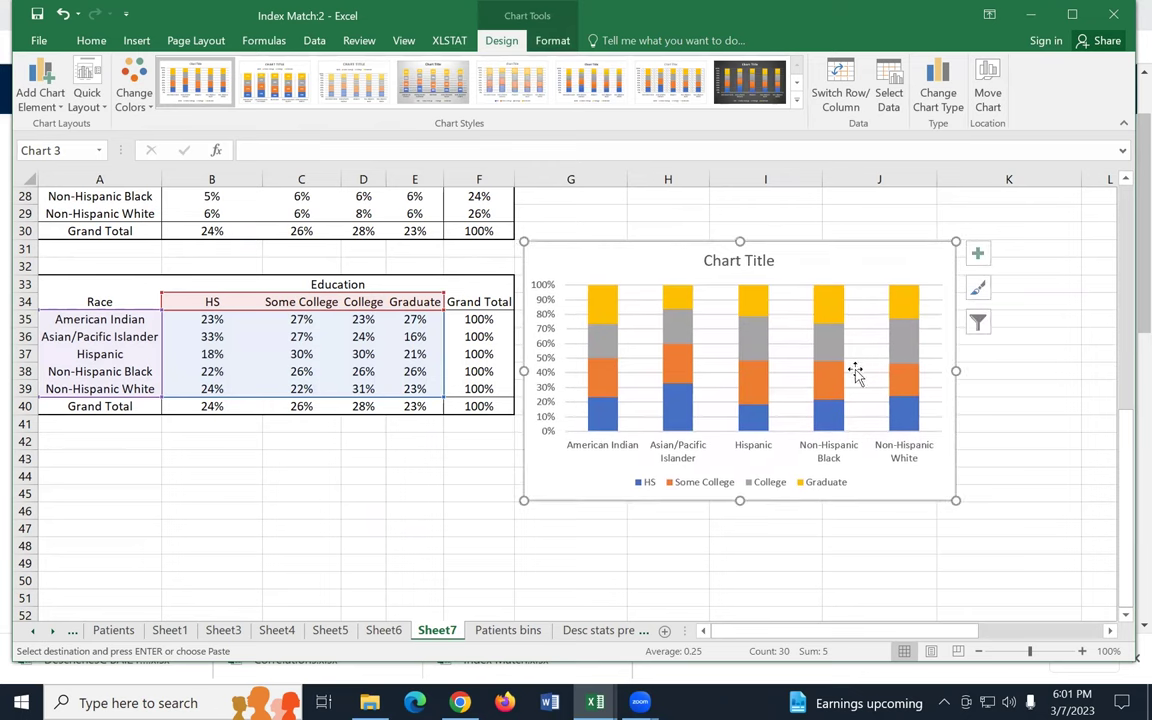
Step: Add data labels to the 100% stacked column chart and title it "Percent of Education by Race"
{"action": "mouse_move", "coordinate": [893, 333]}
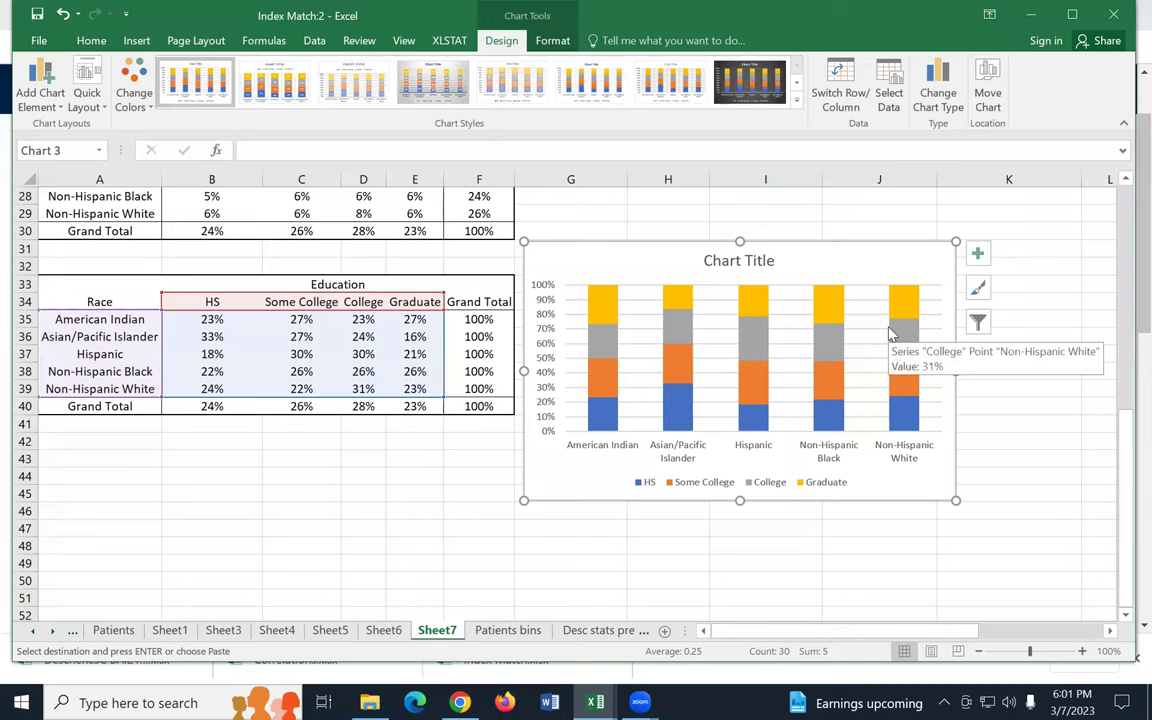
{"action": "left_click", "coordinate": [977, 253]}
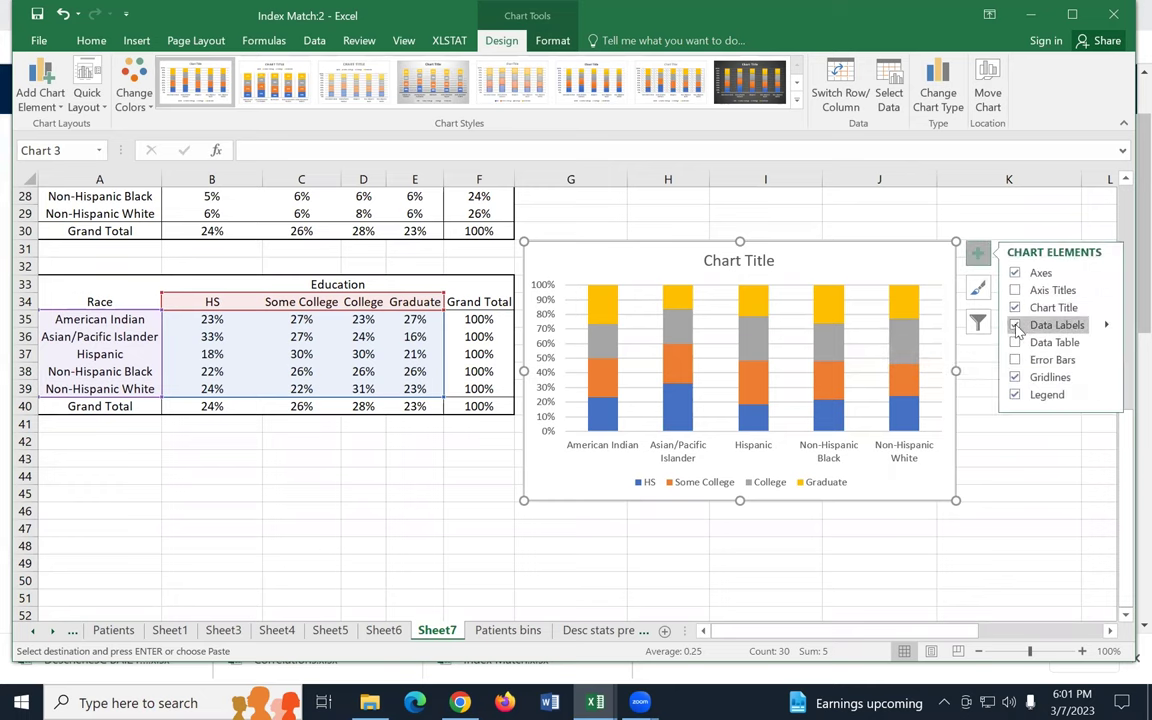
{"action": "left_click", "coordinate": [1015, 325]}
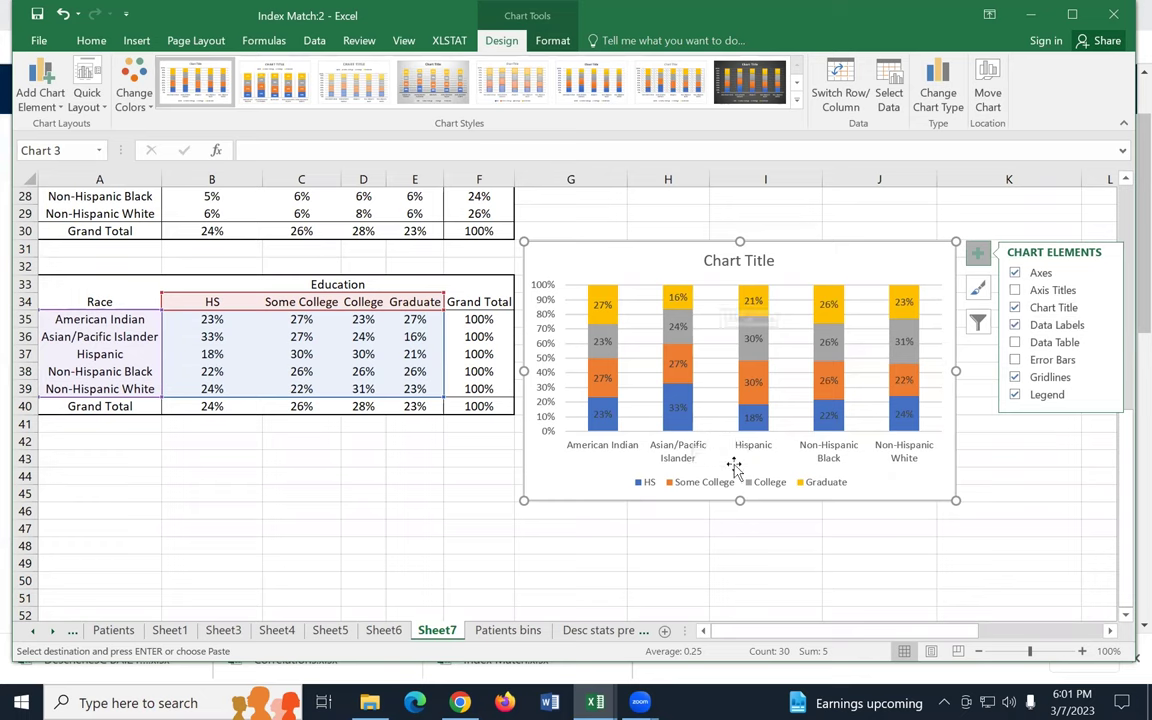
{"action": "left_click", "coordinate": [943, 493]}
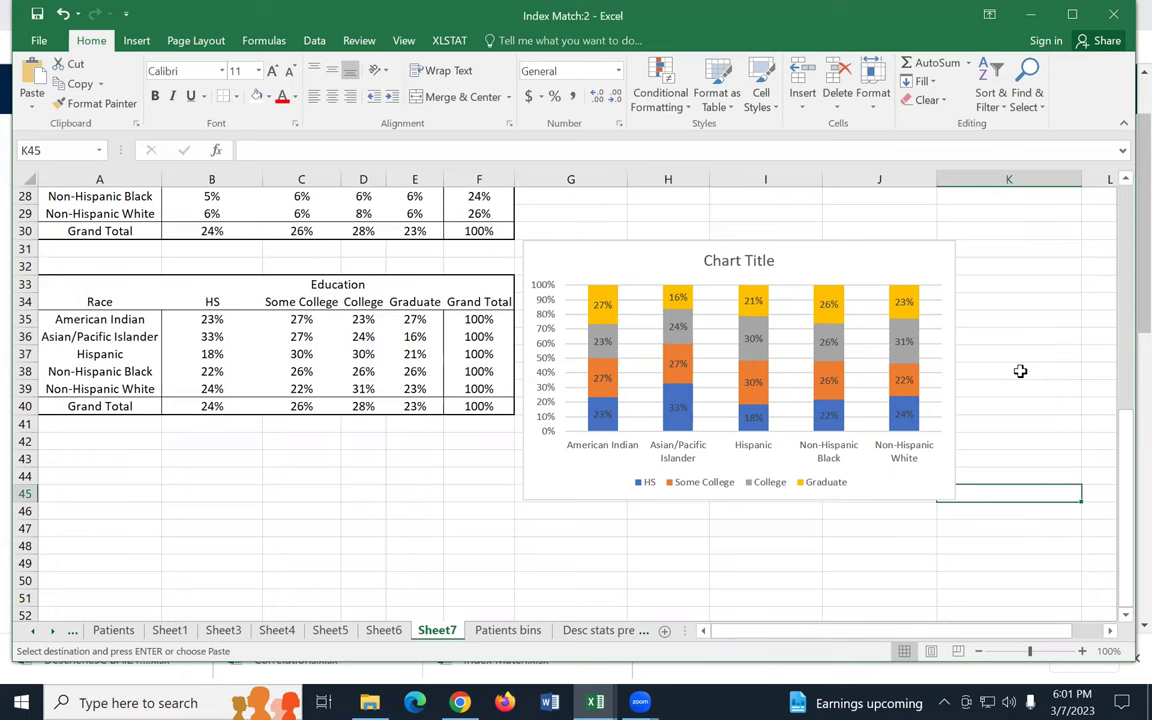
{"action": "left_click", "coordinate": [757, 259]}
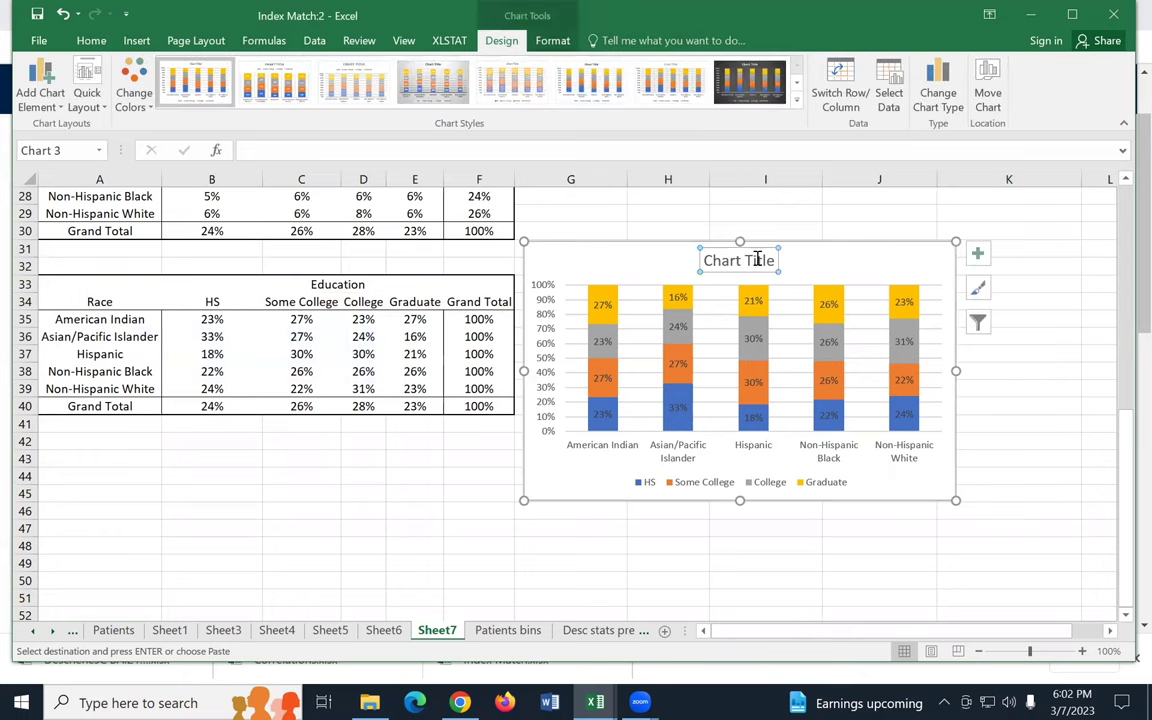
{"action": "type", "text": "Percent of Education by Race"}
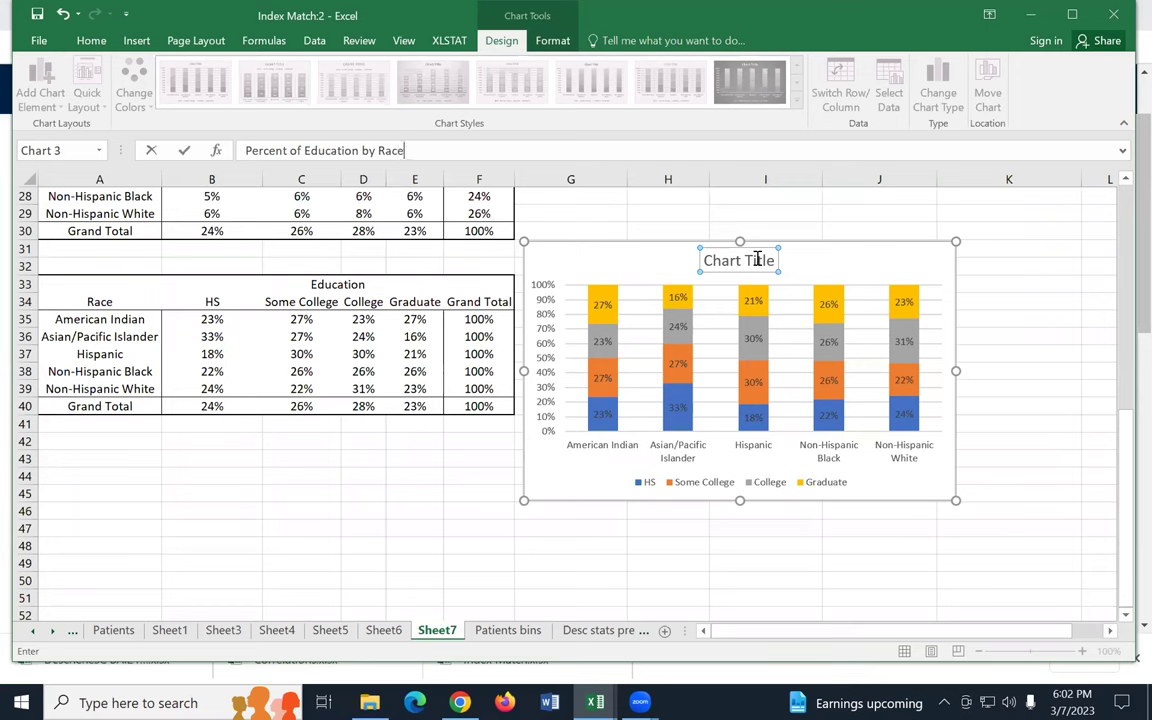
{"action": "key", "text": "Return"}
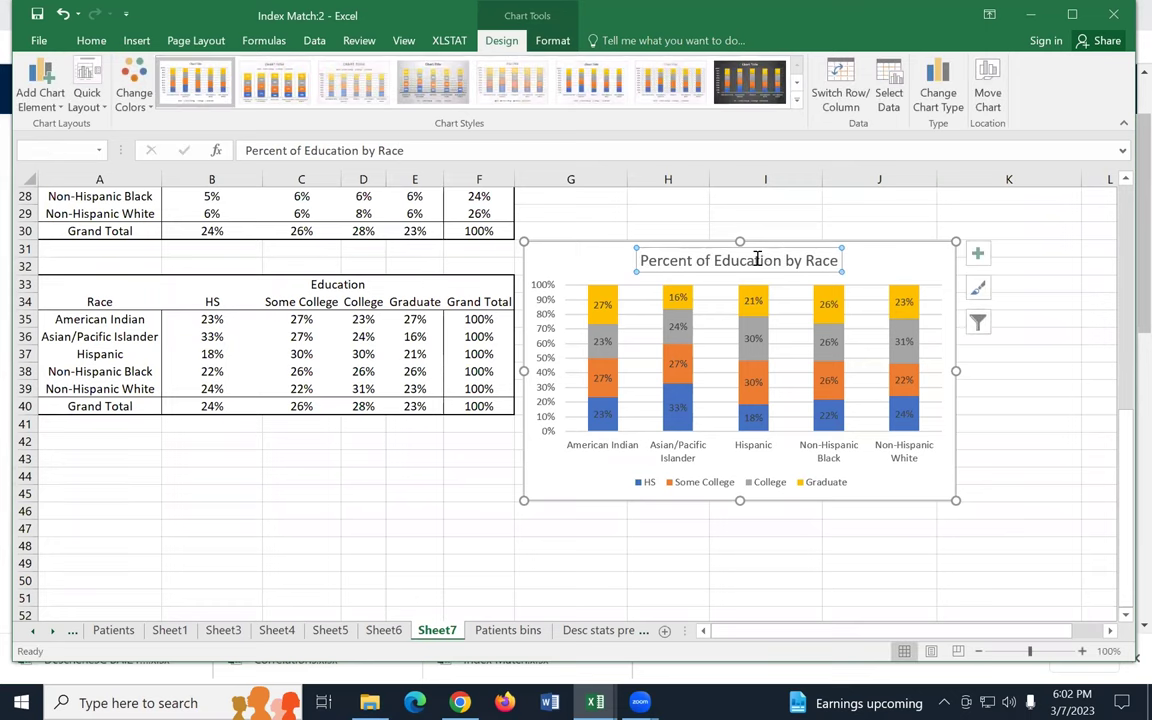
{"action": "left_click", "coordinate": [903, 527]}
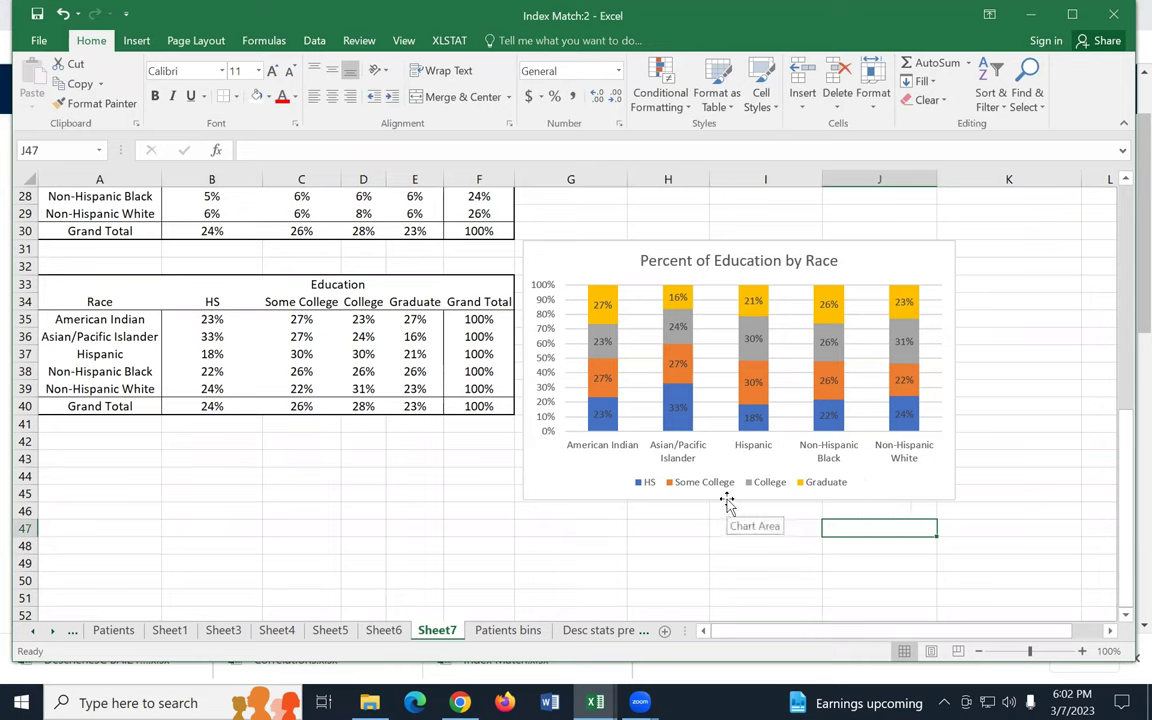
Step: Swap the chart's rows and columns to view one column per education level, and swap them back to one column per race
{"action": "left_click", "coordinate": [879, 268]}
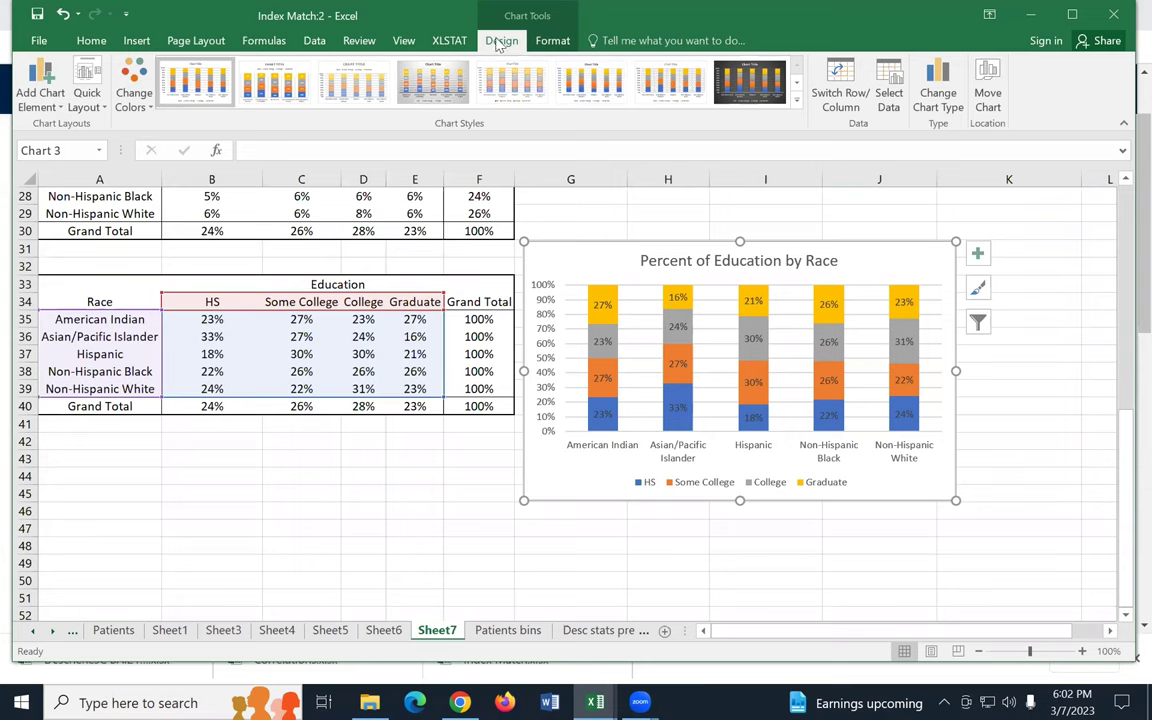
{"action": "left_click", "coordinate": [838, 100]}
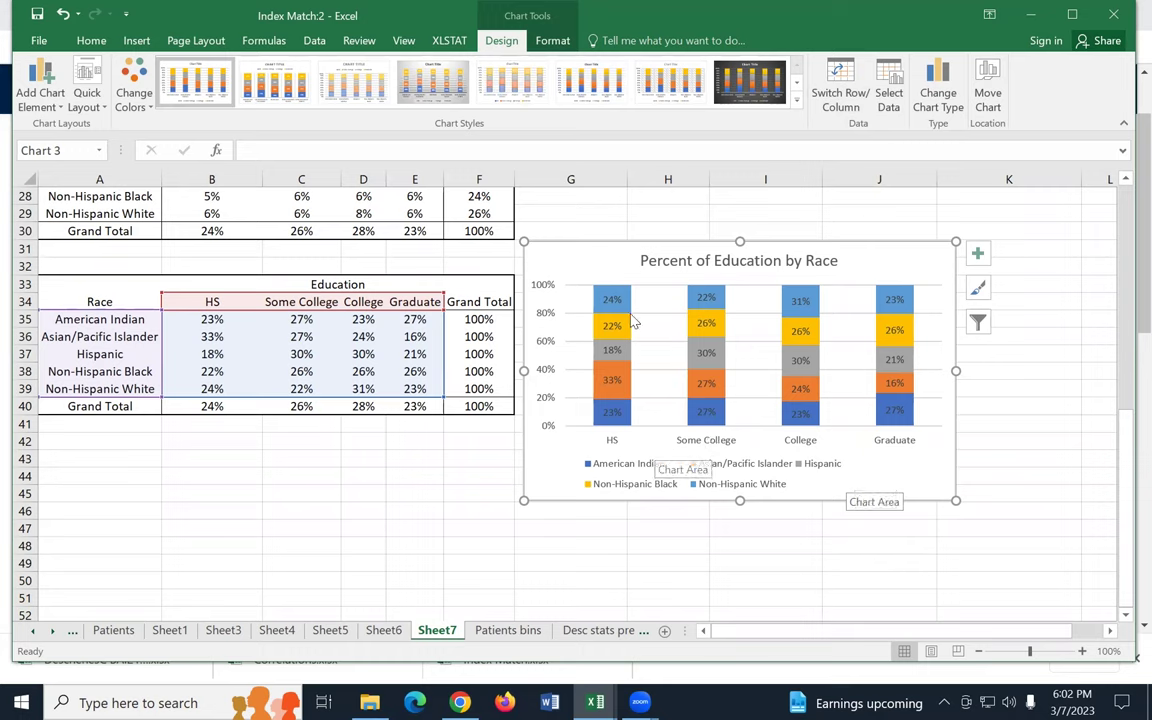
{"action": "mouse_move", "coordinate": [626, 424]}
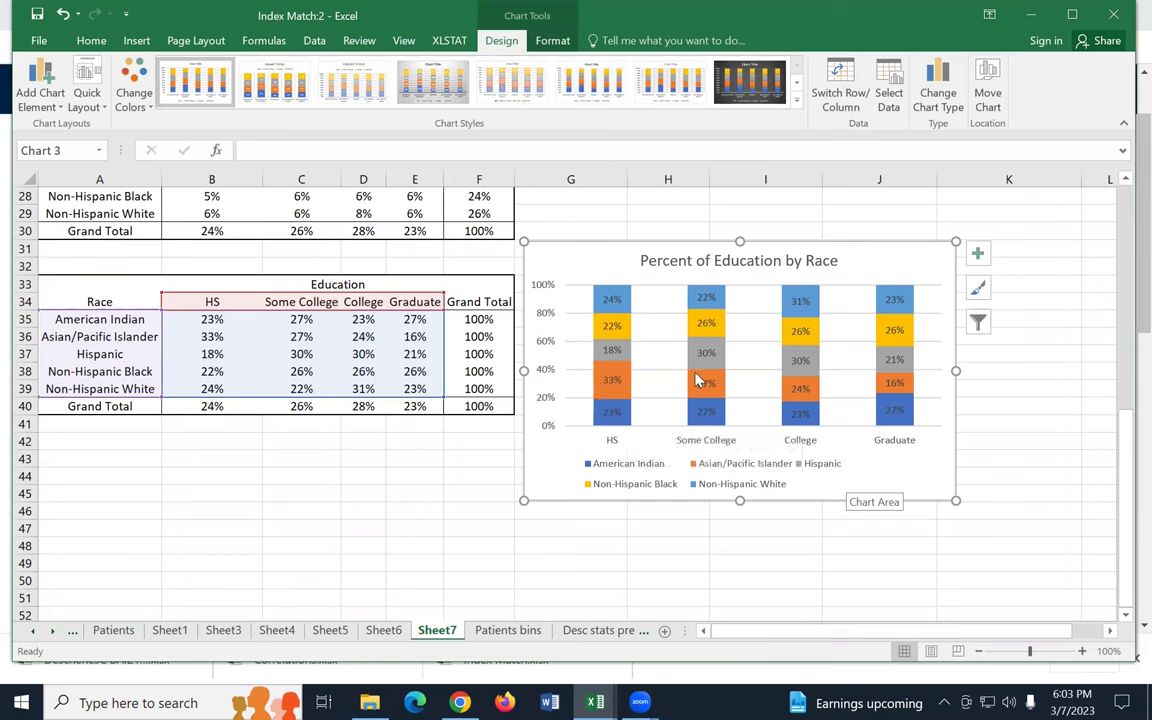
{"action": "mouse_move", "coordinate": [697, 381]}
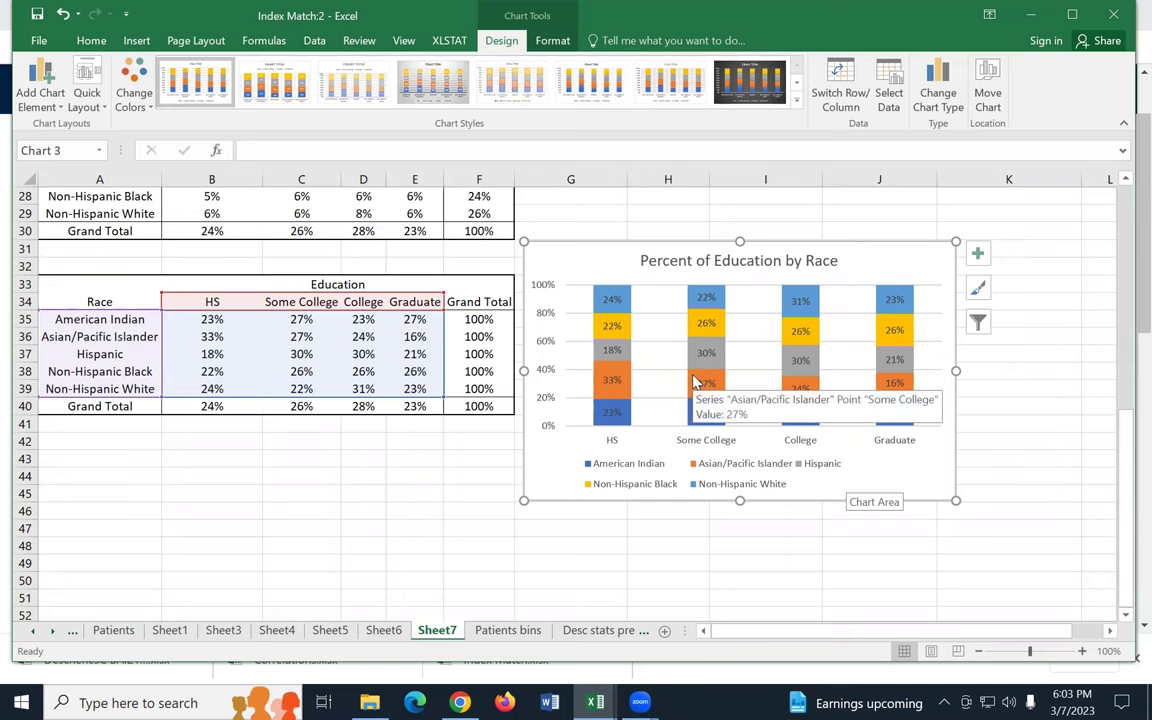
{"action": "left_click", "coordinate": [840, 85]}
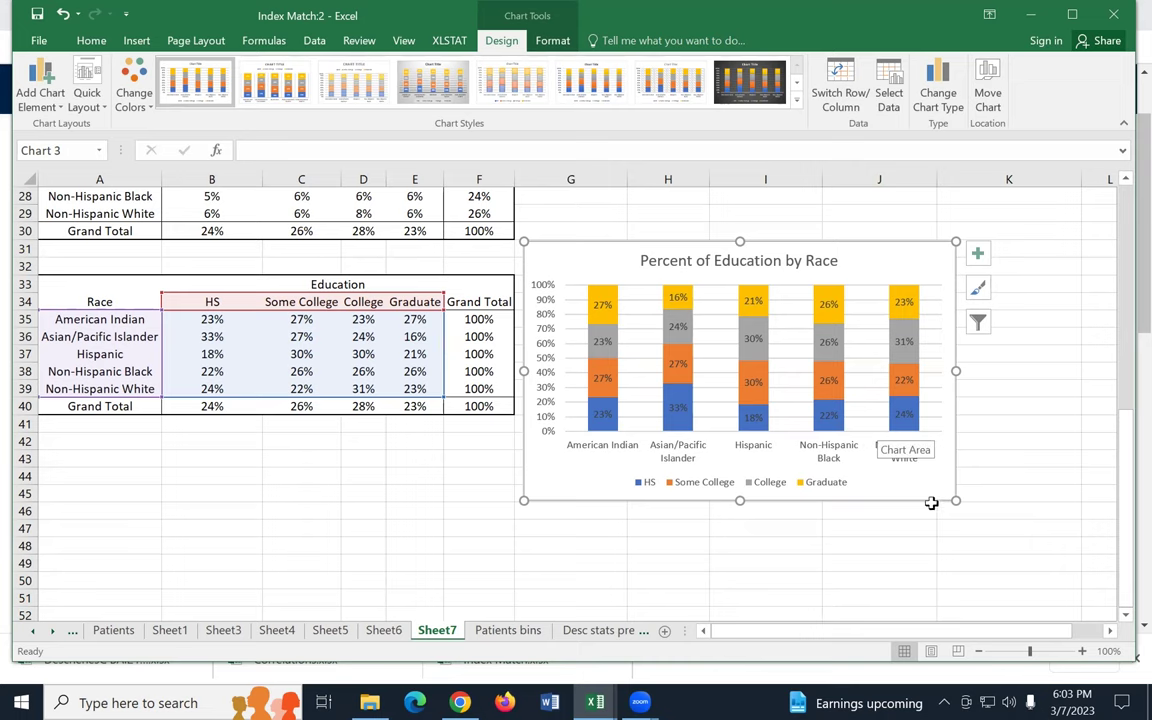
{"action": "left_click", "coordinate": [458, 500]}
Step: Show the pivot table's Count of Race values as % of Column Total
{"action": "scroll", "coordinate": [458, 503], "scroll_direction": "up", "scroll_amount": 9}
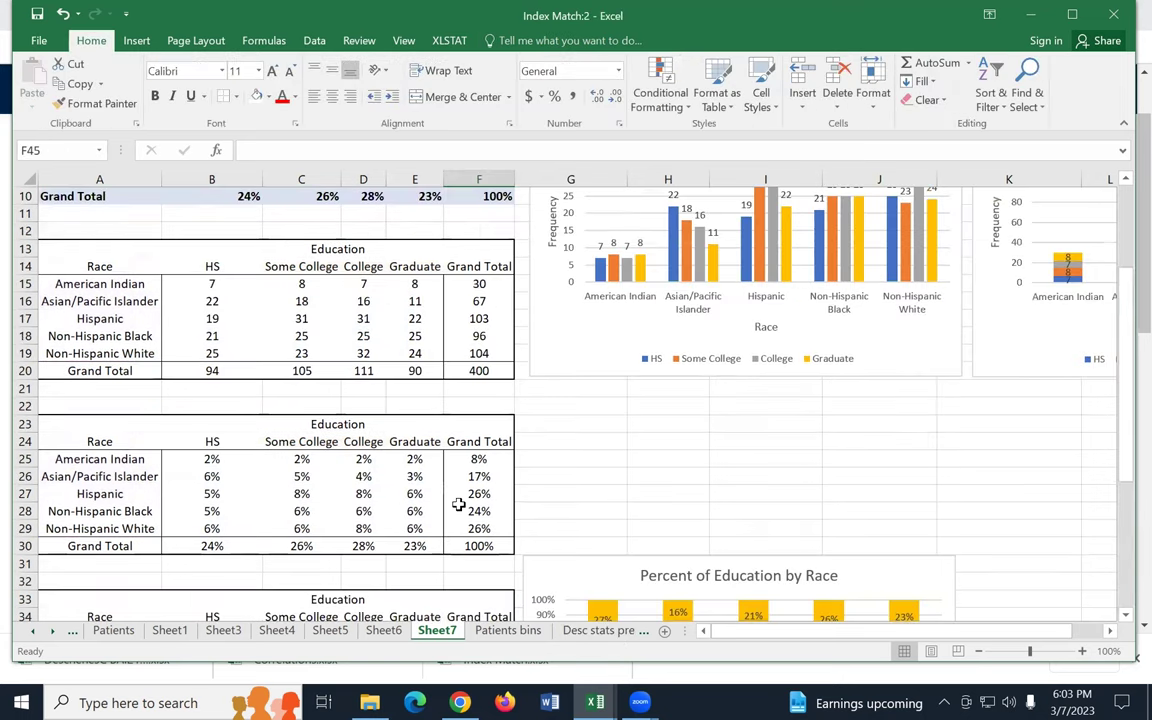
{"action": "left_click", "coordinate": [326, 298]}
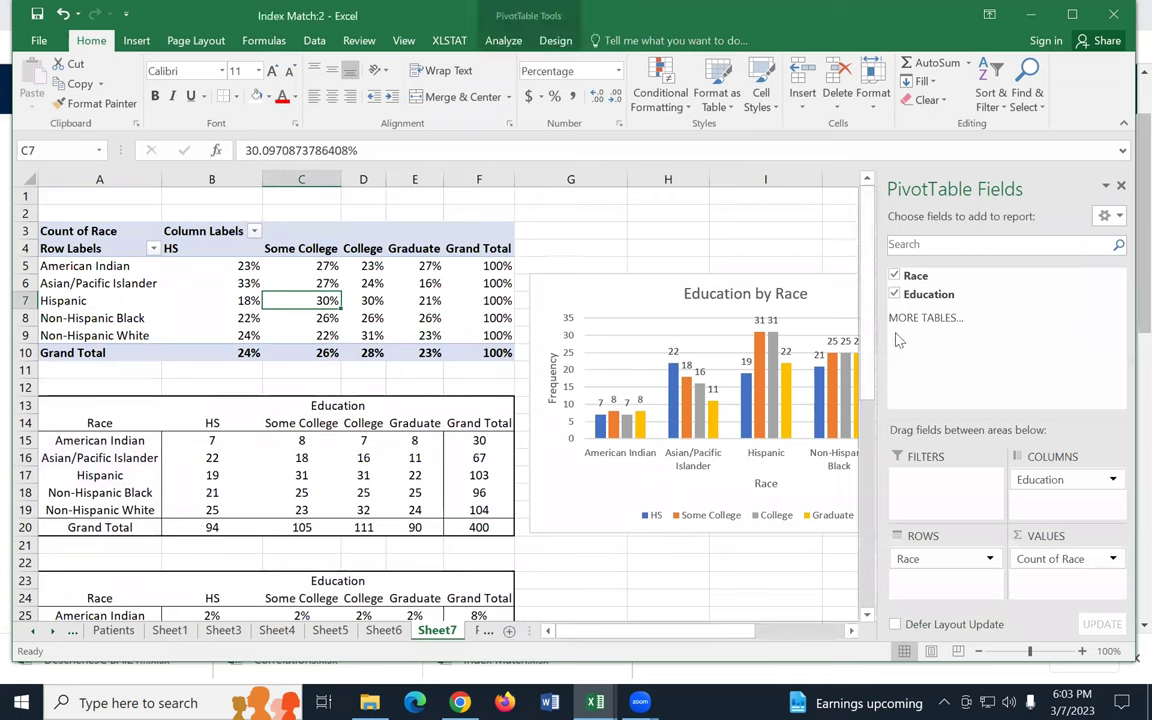
{"action": "left_click", "coordinate": [1080, 559]}
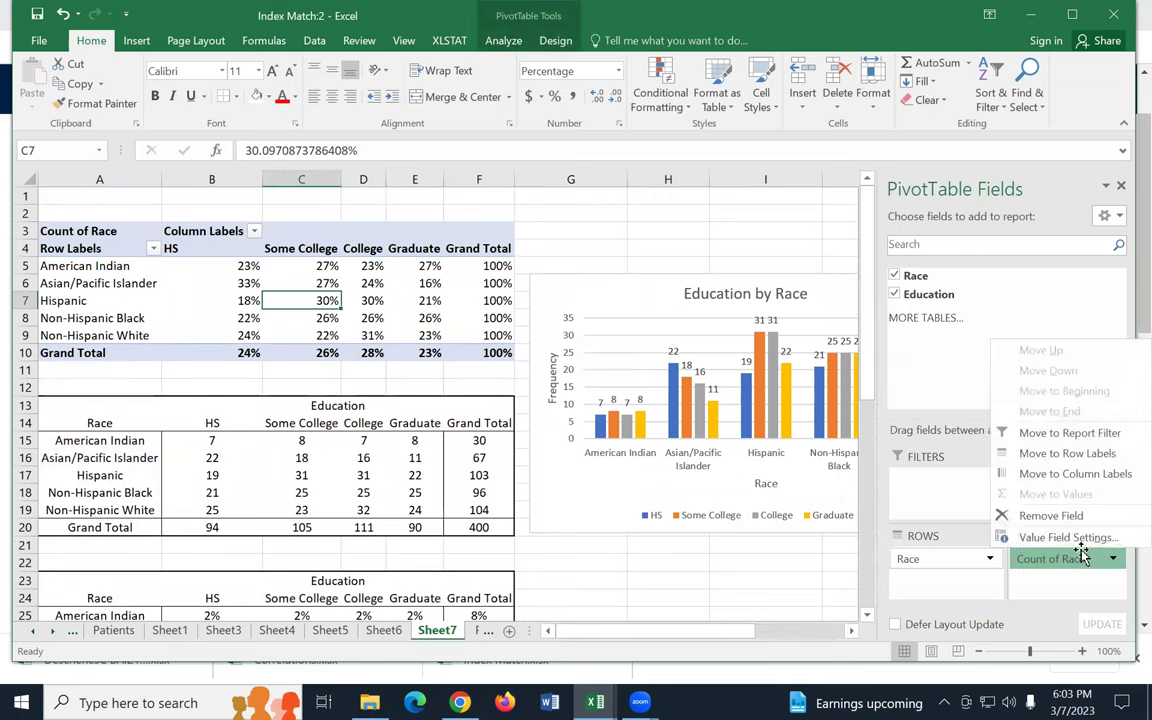
{"action": "left_click", "coordinate": [1070, 537]}
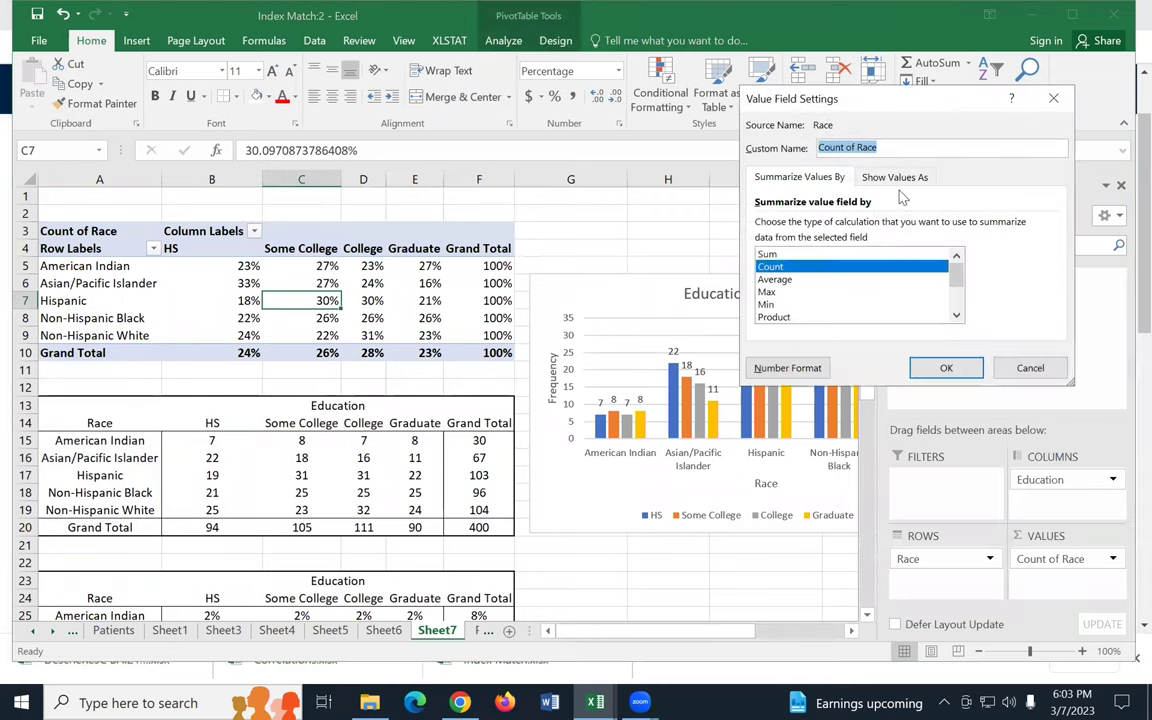
{"action": "left_click", "coordinate": [894, 177]}
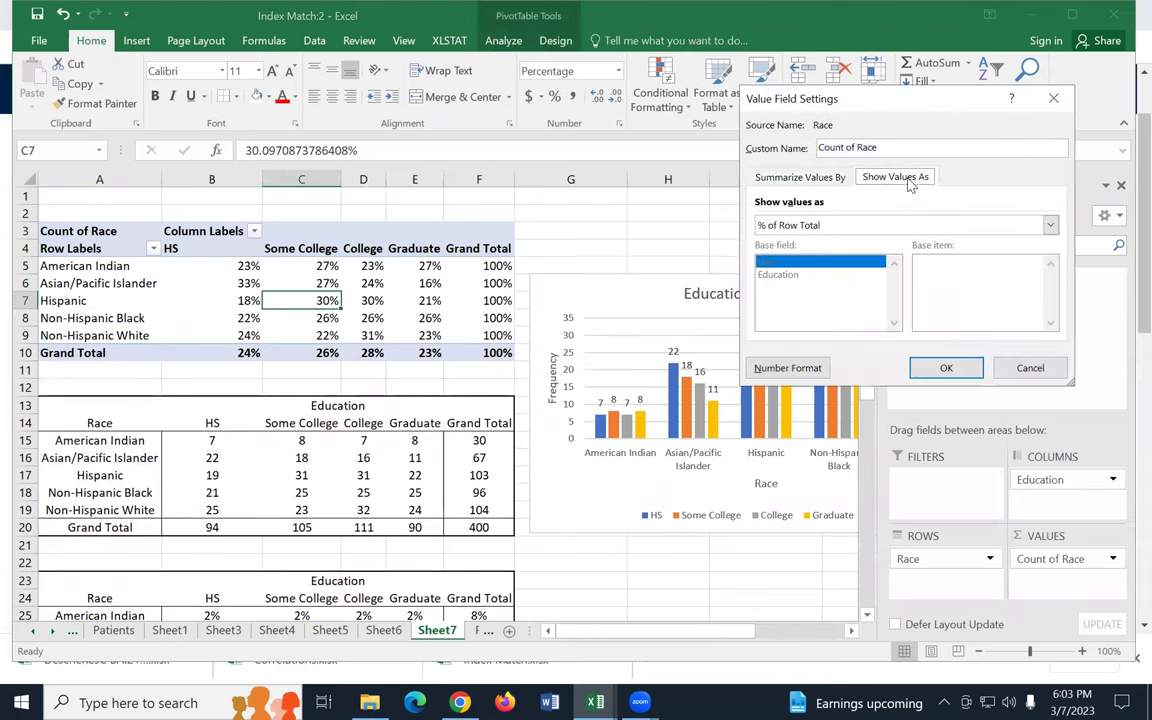
{"action": "left_click", "coordinate": [838, 228]}
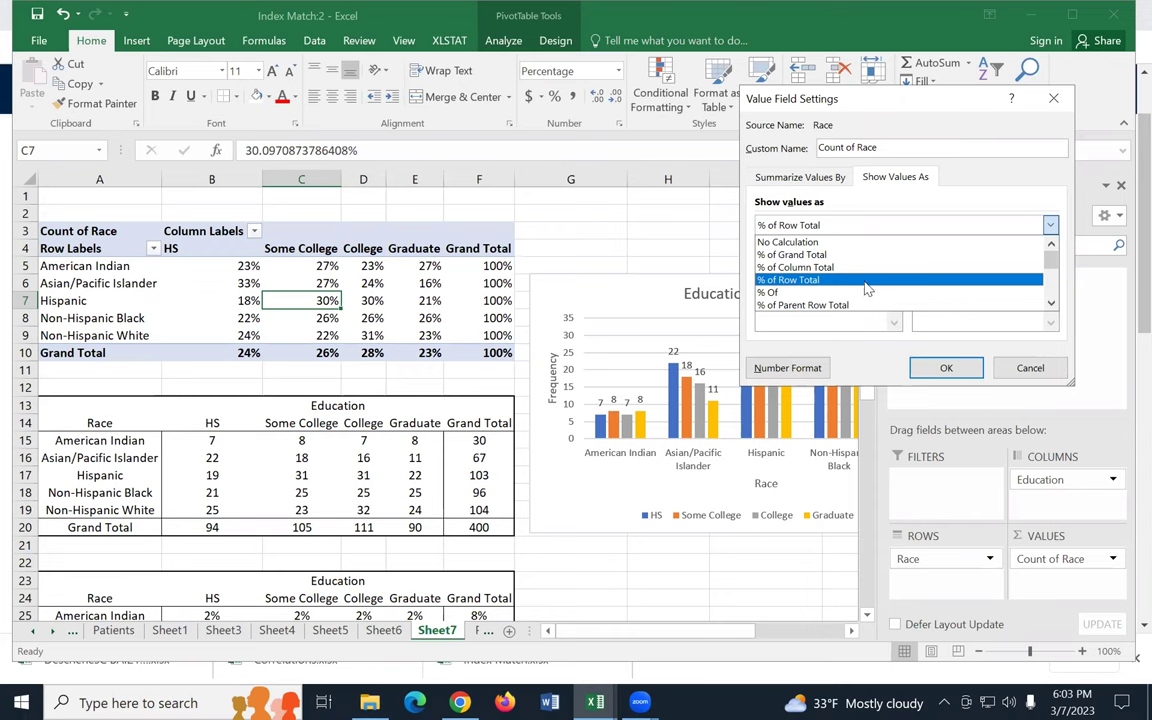
{"action": "left_click", "coordinate": [855, 268]}
{"action": "left_click", "coordinate": [946, 368]}
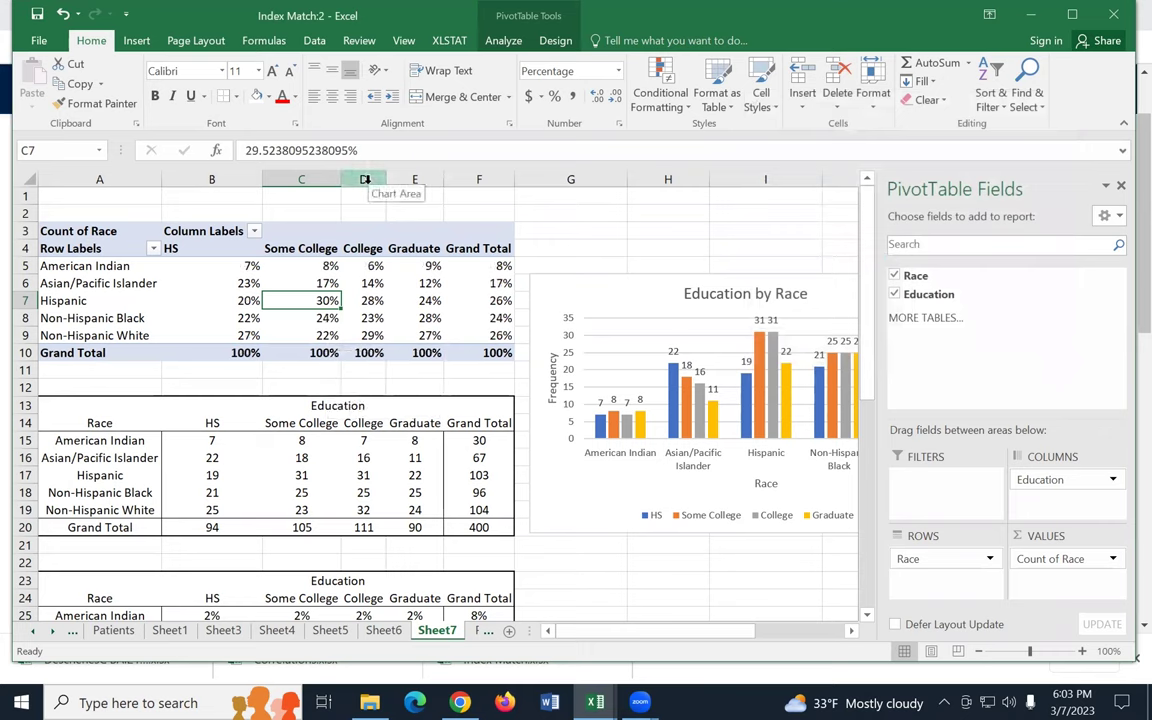
Step: Copy the pivot table range A3:F10 and paste it as values only at A48, below the row-percentage table
{"action": "left_click_drag", "start_coordinate": [83, 230], "coordinate": [456, 356]}
{"action": "key", "text": "ctrl+c"}
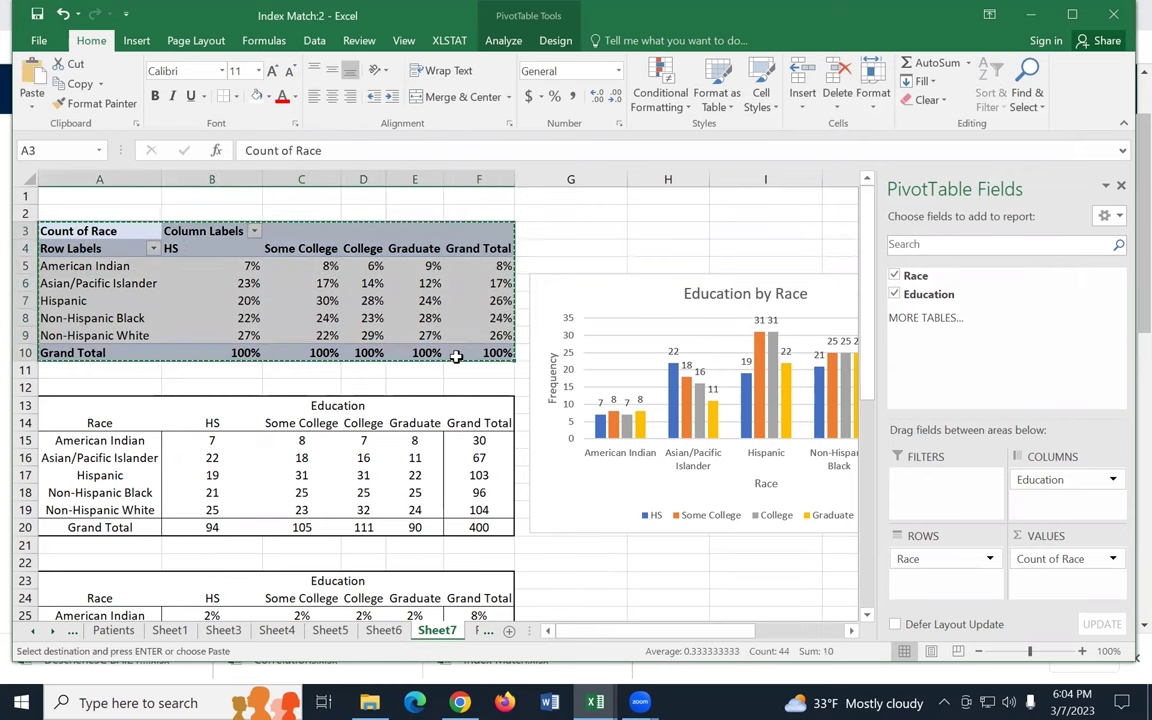
{"action": "scroll", "coordinate": [452, 355], "scroll_direction": "down", "scroll_amount": 10}
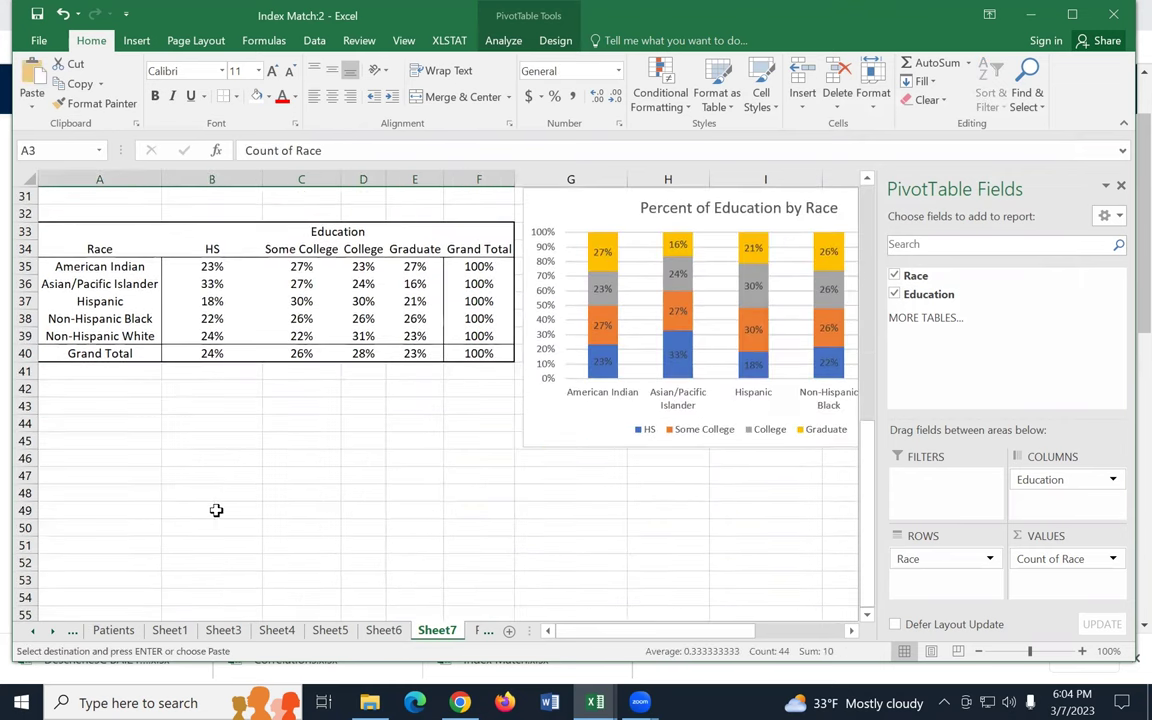
{"action": "left_click", "coordinate": [115, 490]}
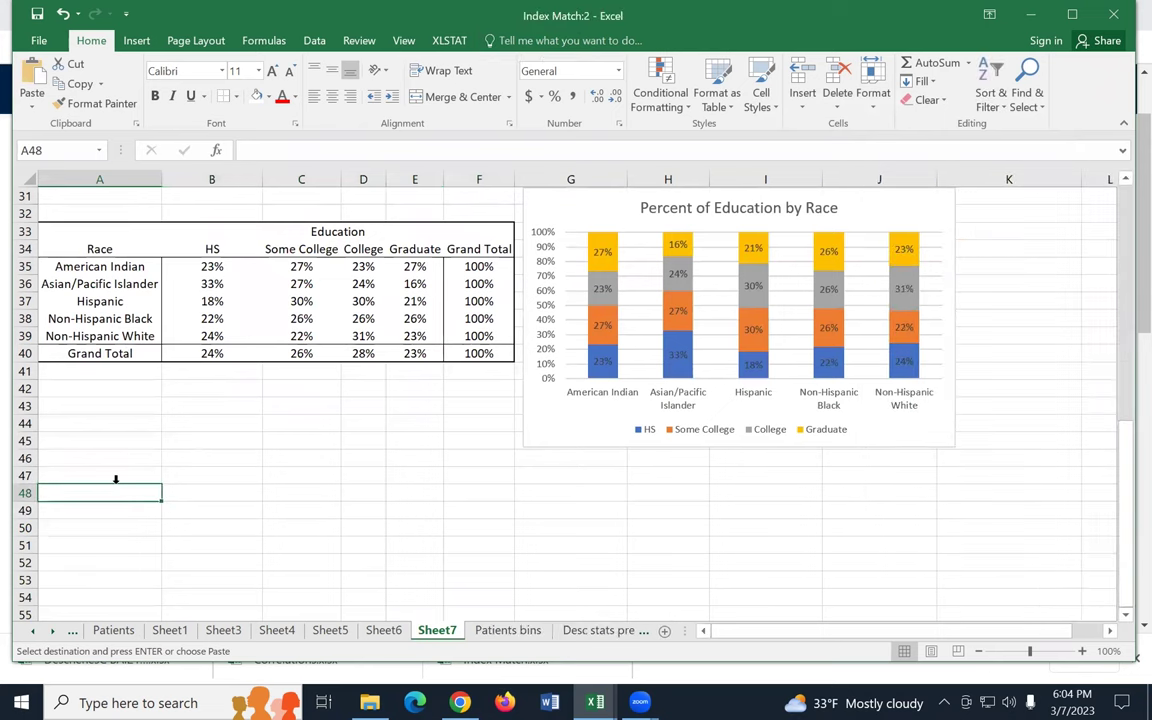
{"action": "key", "text": "ctrl+v"}
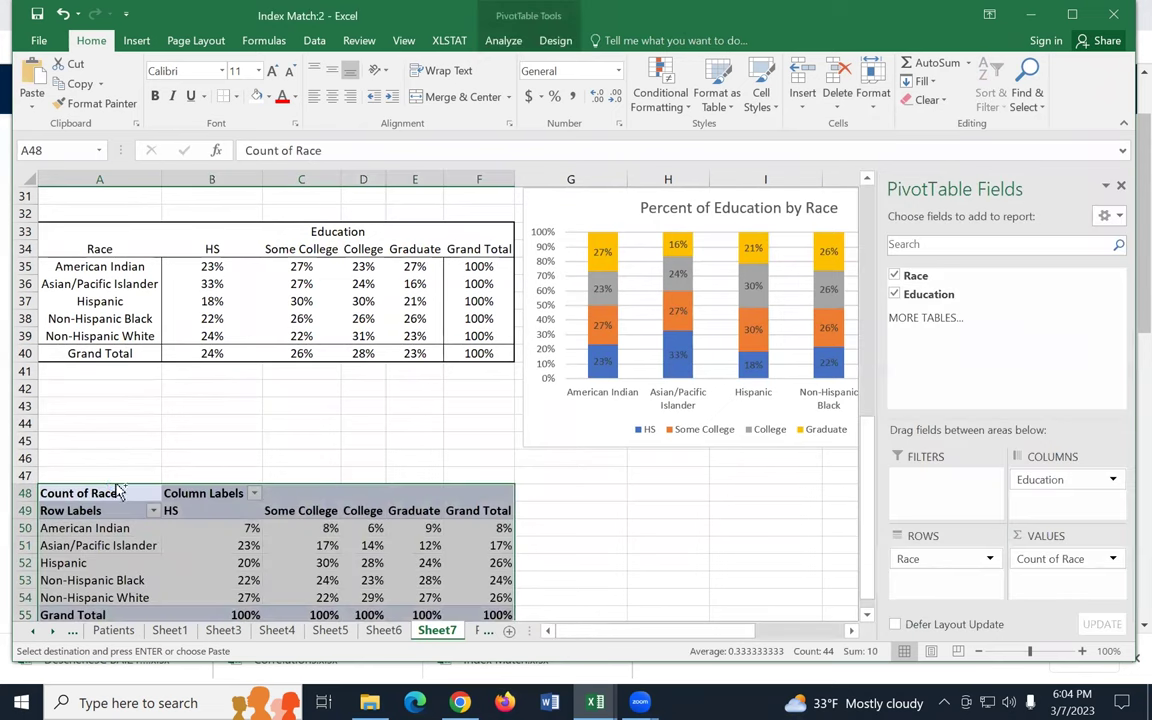
{"action": "key", "text": "ctrl+z"}
{"action": "right_click", "coordinate": [117, 494]}
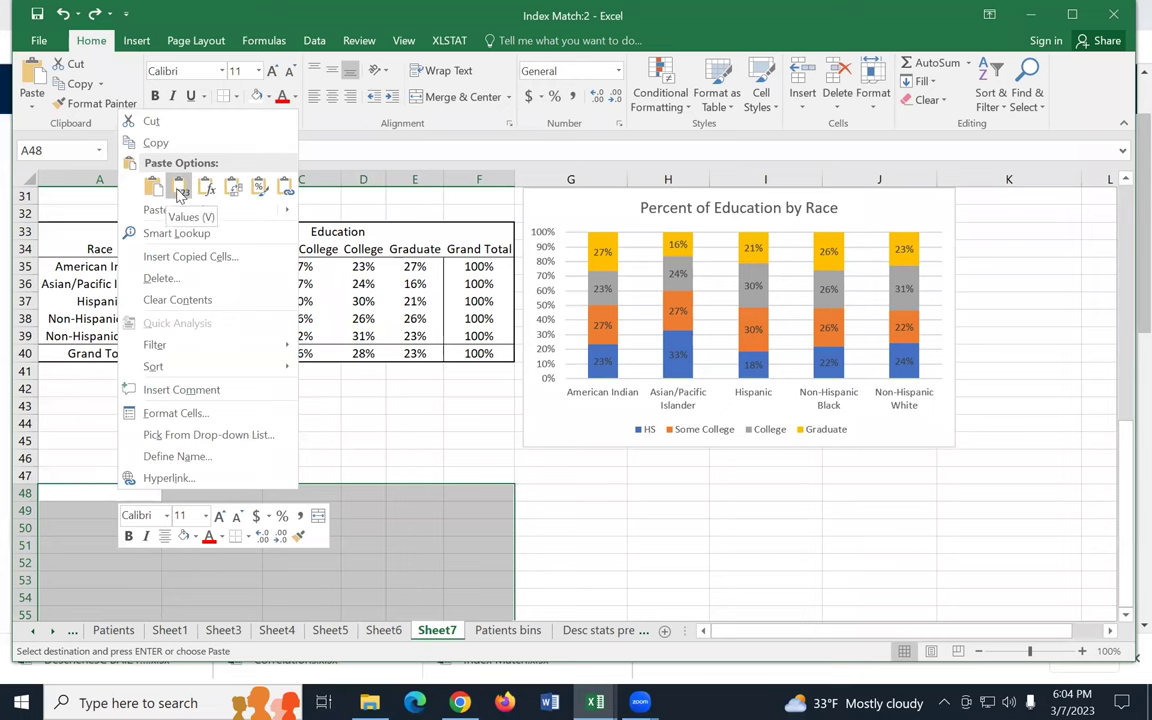
{"action": "left_click", "coordinate": [161, 178]}
{"action": "scroll", "coordinate": [279, 396], "scroll_direction": "down", "scroll_amount": 2}
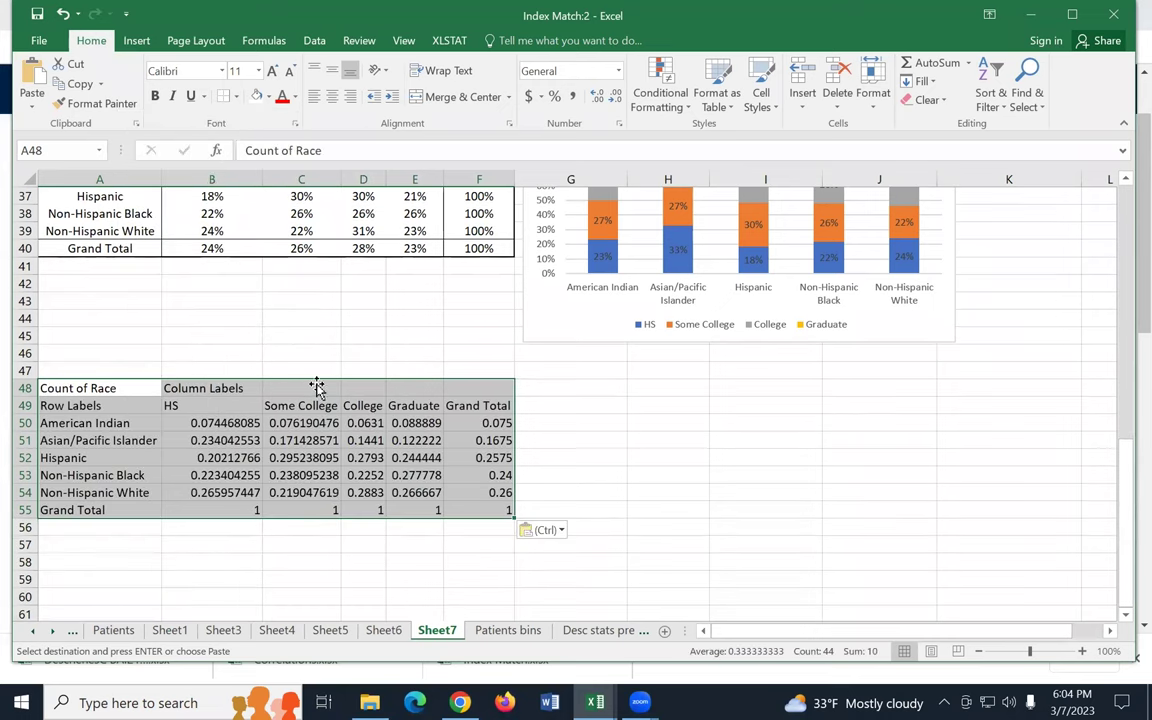
Step: Copy the Education and Race header rows 33 and 34 of the row-percentage table onto rows 48 and 49
{"action": "scroll", "coordinate": [317, 364], "scroll_direction": "up", "scroll_amount": 2}
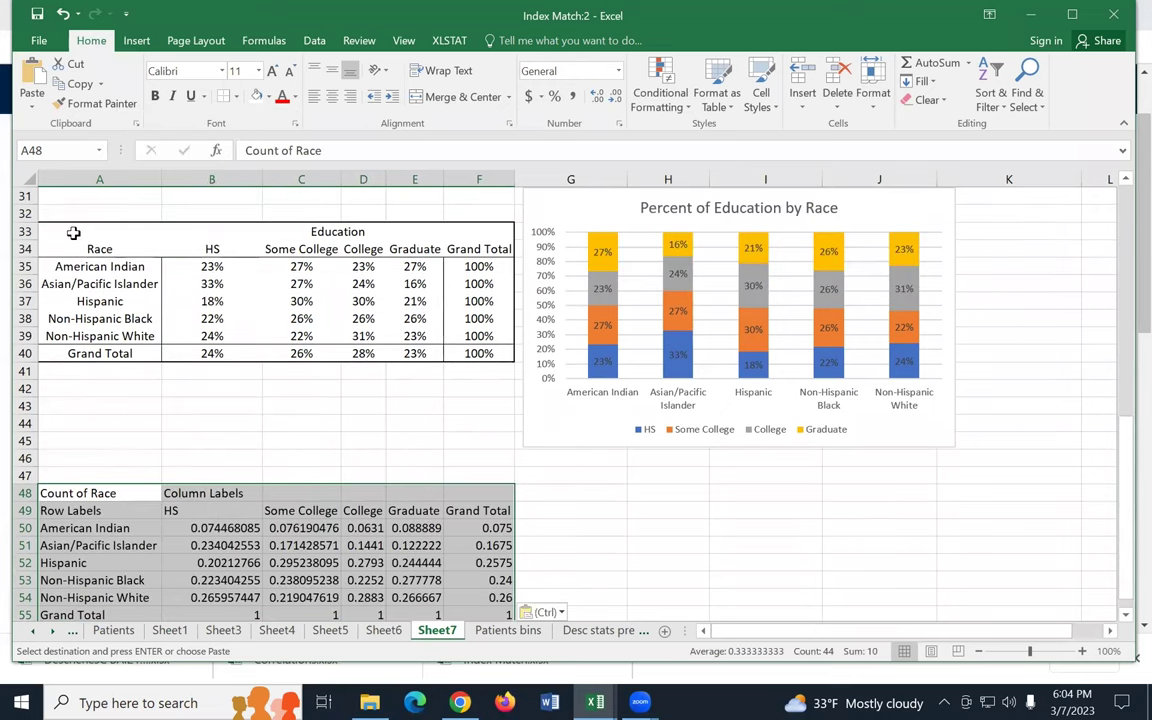
{"action": "left_click_drag", "start_coordinate": [72, 233], "coordinate": [393, 251]}
{"action": "key", "text": "ctrl+c"}
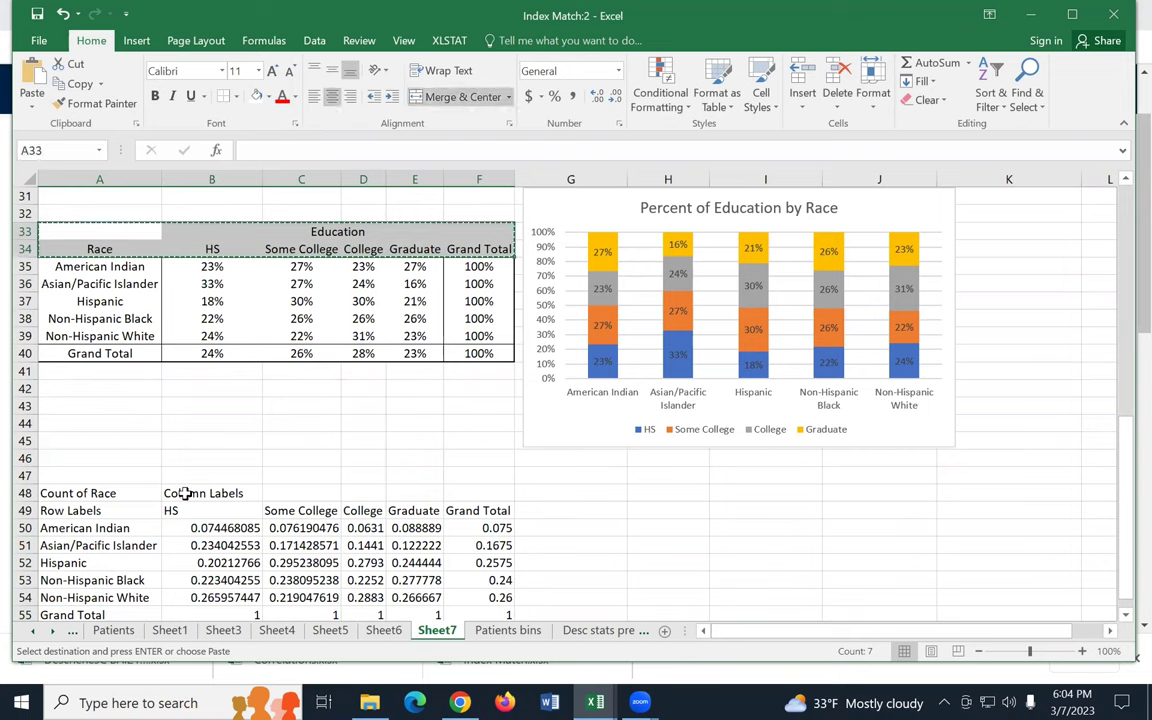
{"action": "left_click", "coordinate": [104, 493]}
{"action": "key", "text": "ctrl+v"}
{"action": "key", "text": "ctrl"}
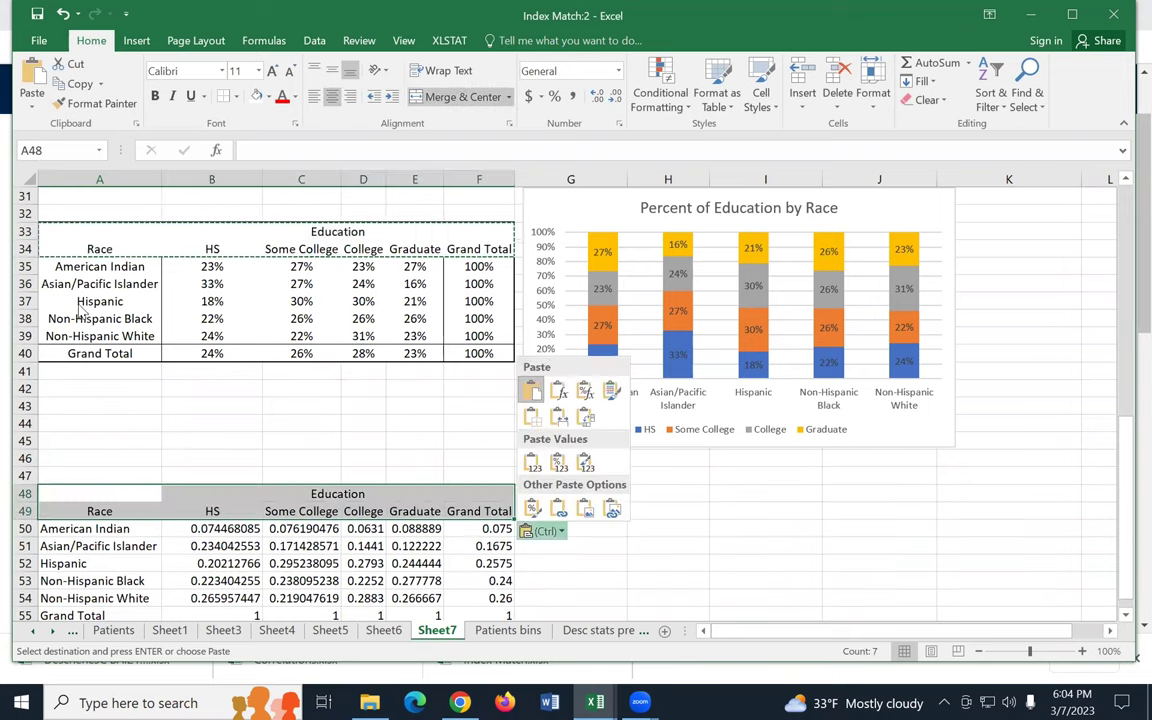
{"action": "key", "text": "ctrl"}
Step: Apply the formatting of the row-percentage table A33:F40 to the pasted table A48:F55 with Format Painter
{"action": "left_click_drag", "start_coordinate": [83, 230], "coordinate": [367, 347]}
{"action": "right_click", "coordinate": [369, 307]}
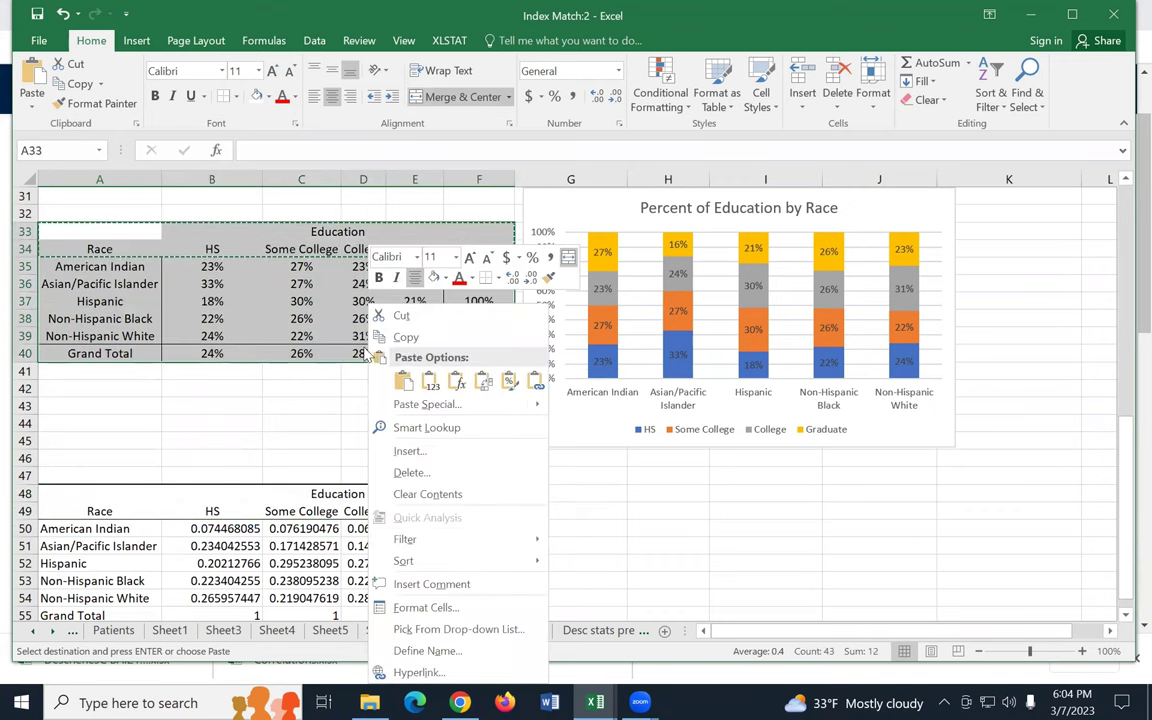
{"action": "left_click", "coordinate": [549, 277]}
{"action": "mouse_move", "coordinate": [93, 490]}
{"action": "left_mouse_down"}
{"action": "mouse_move", "coordinate": [368, 586]}
{"action": "mouse_move", "coordinate": [368, 645]}
{"action": "left_mouse_up"}
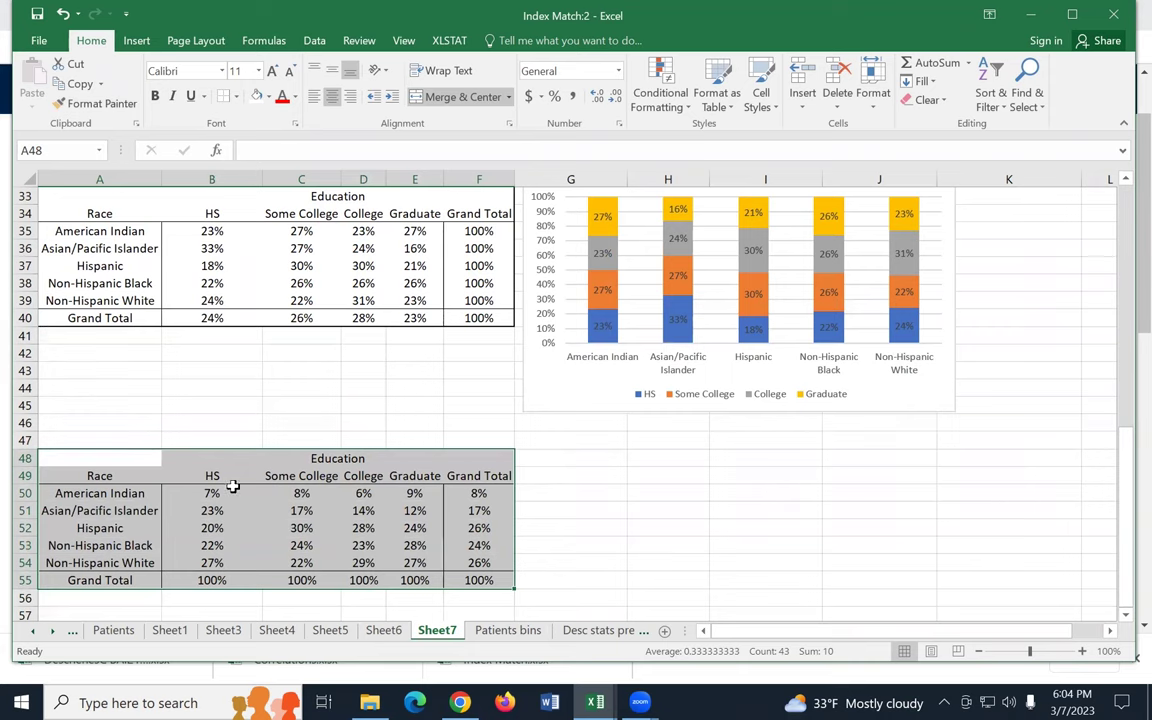
{"action": "left_click", "coordinate": [280, 405]}
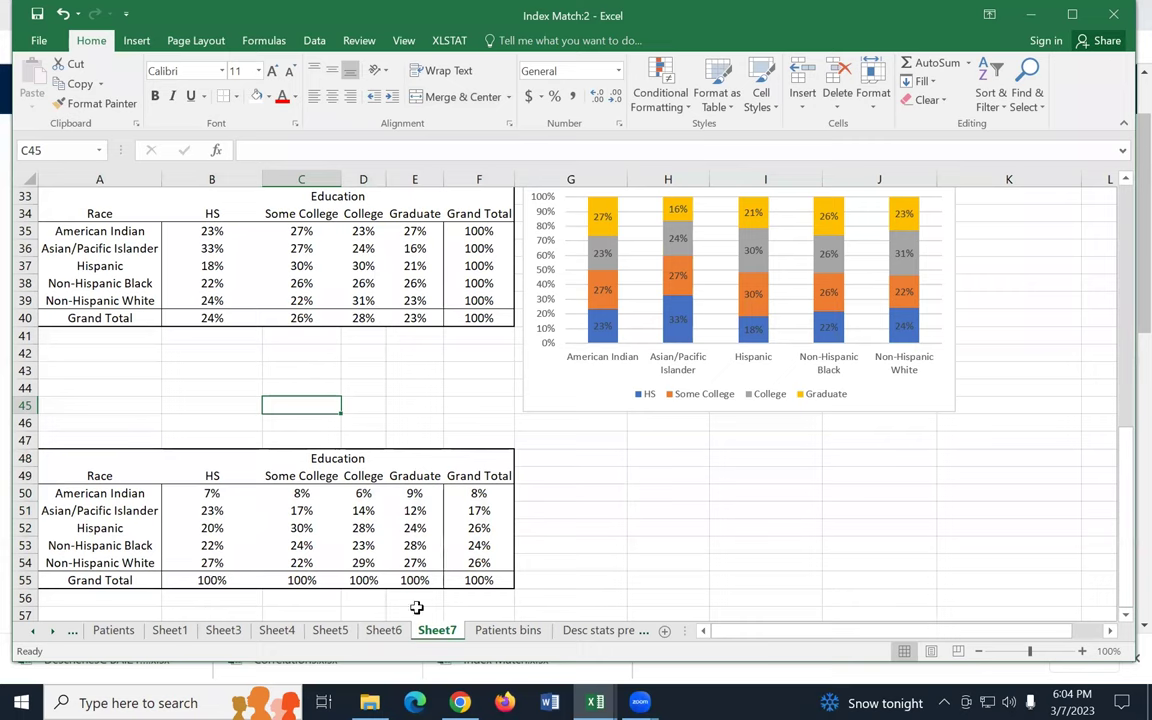
Step: Insert a 2-D 100% stacked column chart from A49:E54 and move it beside the column-percentage table
{"action": "left_click", "coordinate": [112, 477]}
{"action": "left_click_drag", "start_coordinate": [190, 477], "coordinate": [399, 557]}
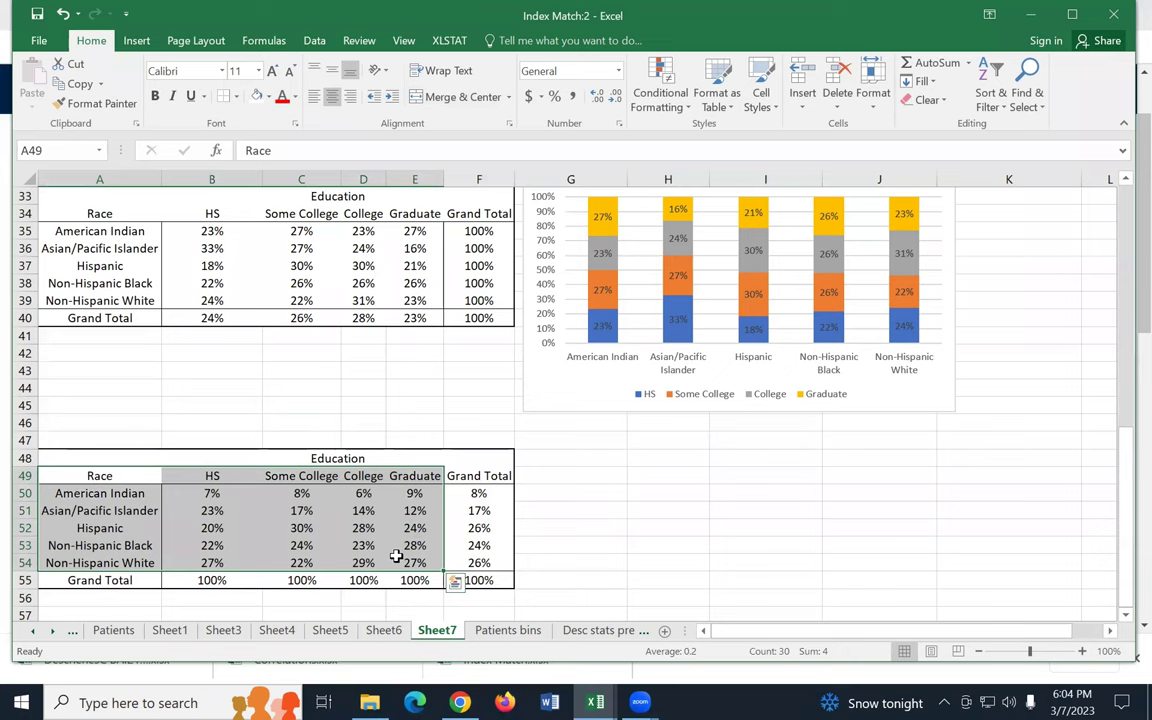
{"action": "left_click", "coordinate": [136, 40]}
{"action": "left_click", "coordinate": [487, 62]}
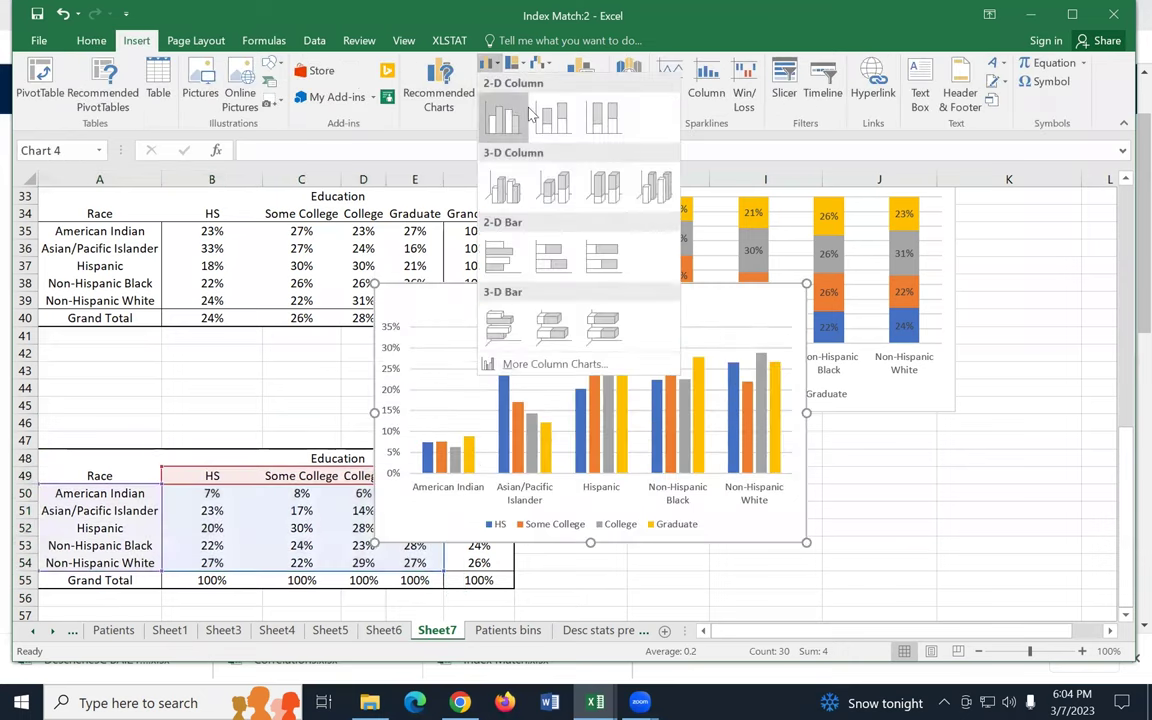
{"action": "left_click", "coordinate": [603, 120]}
{"action": "left_click_drag", "start_coordinate": [733, 303], "coordinate": [876, 395]}
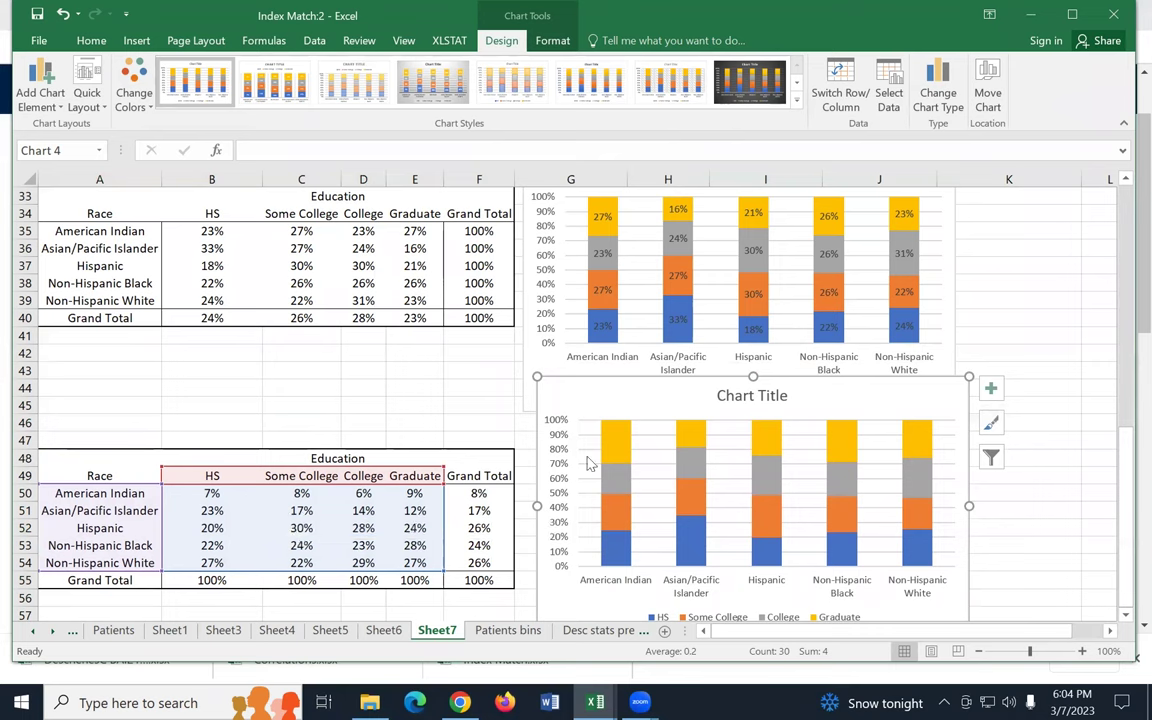
Step: Switch the new stacked chart's rows and columns so education levels form the categories, and add data labels
{"action": "scroll", "coordinate": [897, 410], "scroll_direction": "down", "scroll_amount": 1}
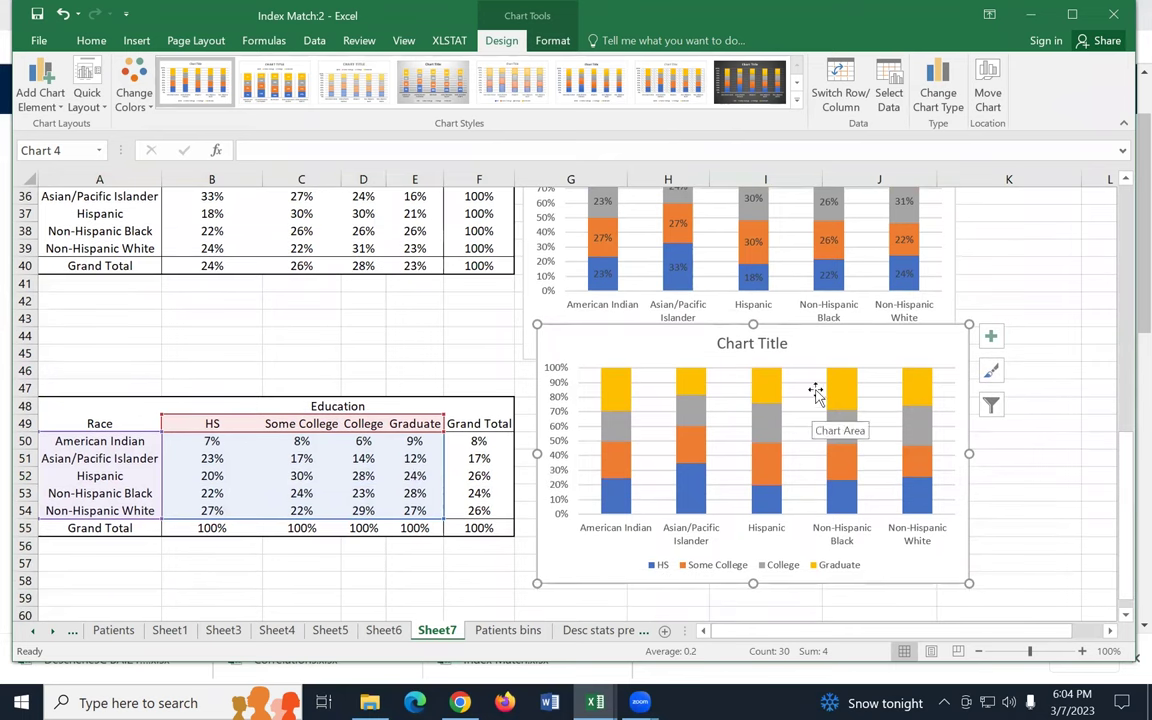
{"action": "left_click", "coordinate": [841, 95]}
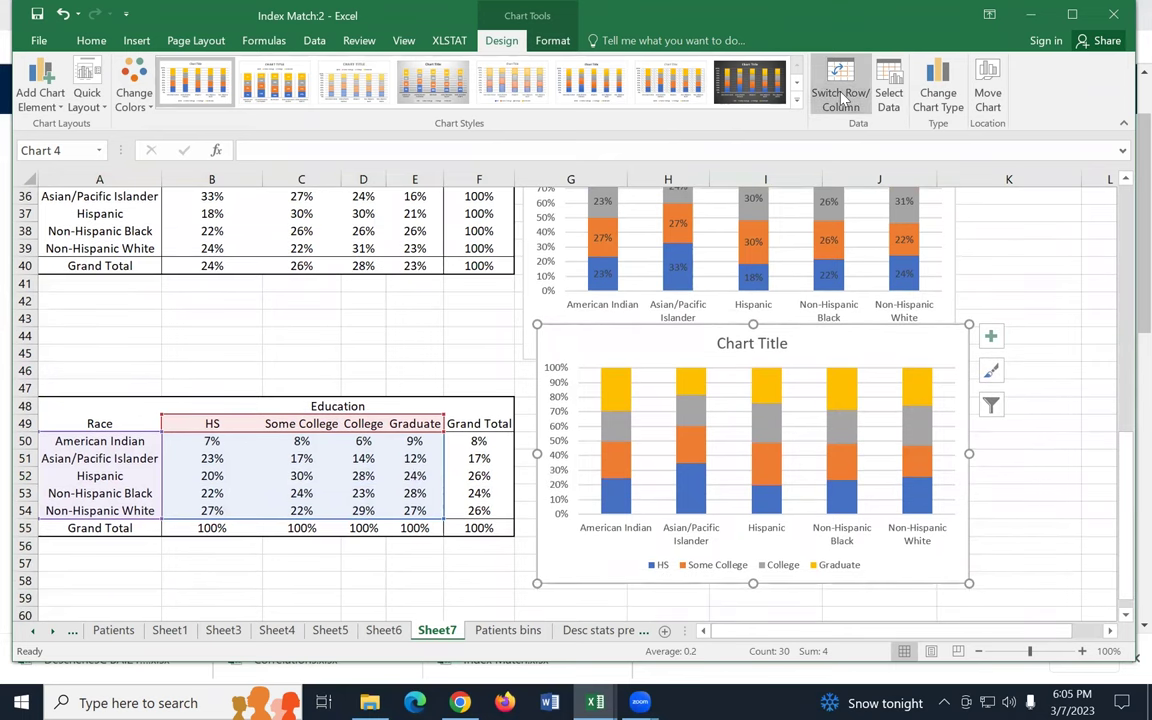
{"action": "left_click", "coordinate": [990, 336]}
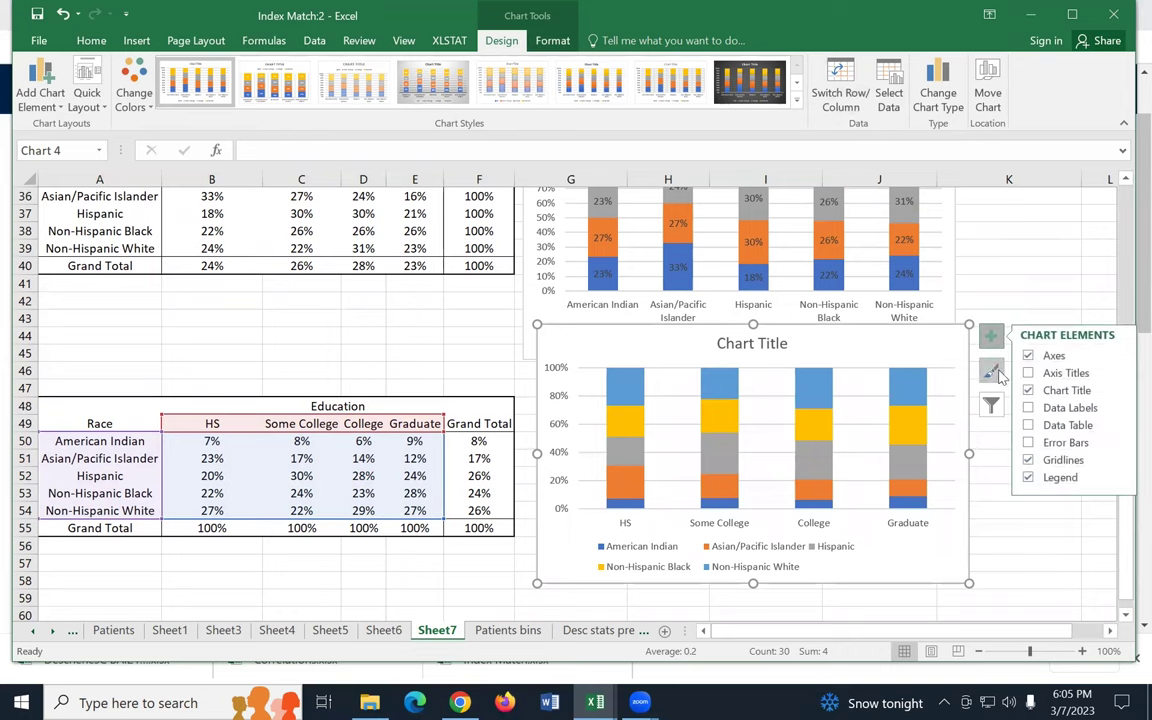
{"action": "left_click", "coordinate": [1030, 410]}
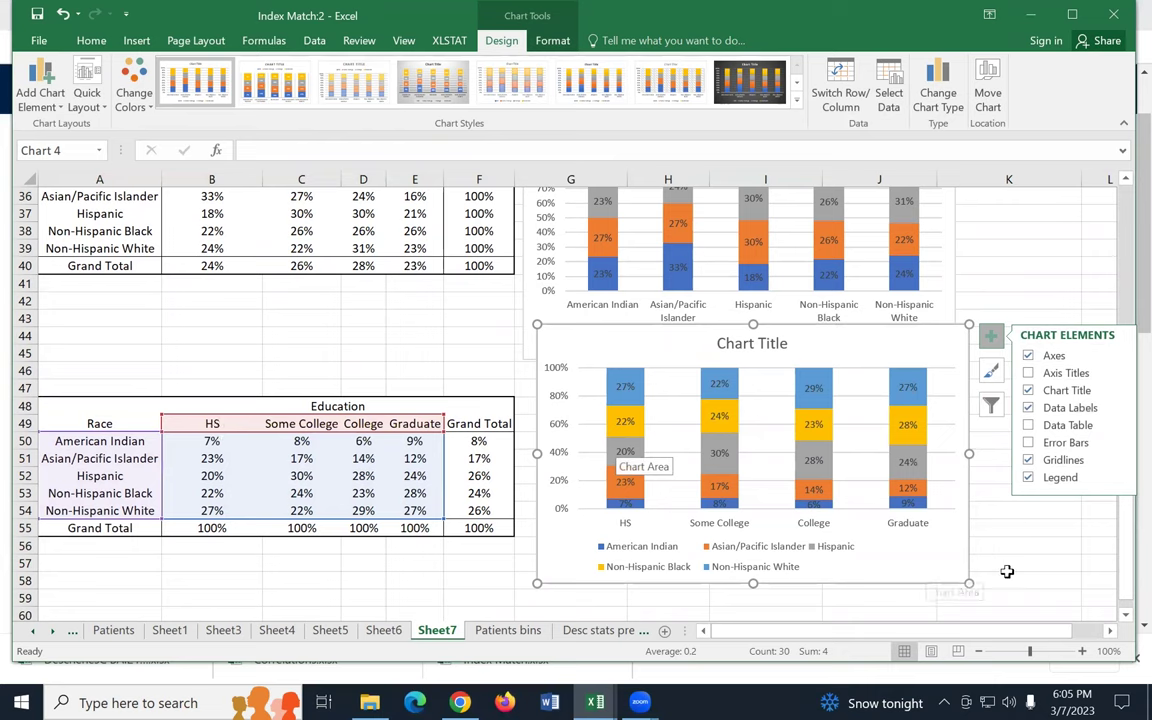
Step: Set the column-percentage chart's title to "Percentage of Race by Education"
{"action": "left_click", "coordinate": [756, 346]}
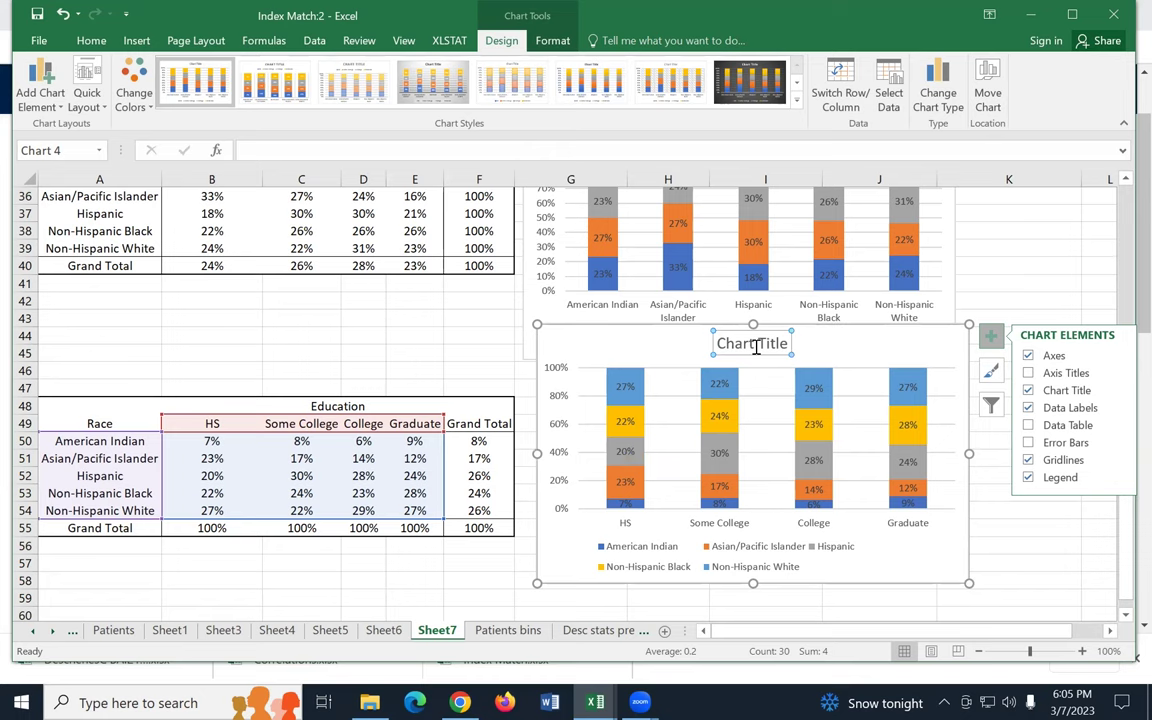
{"action": "type", "text": "Percentage of Race by Edu"}
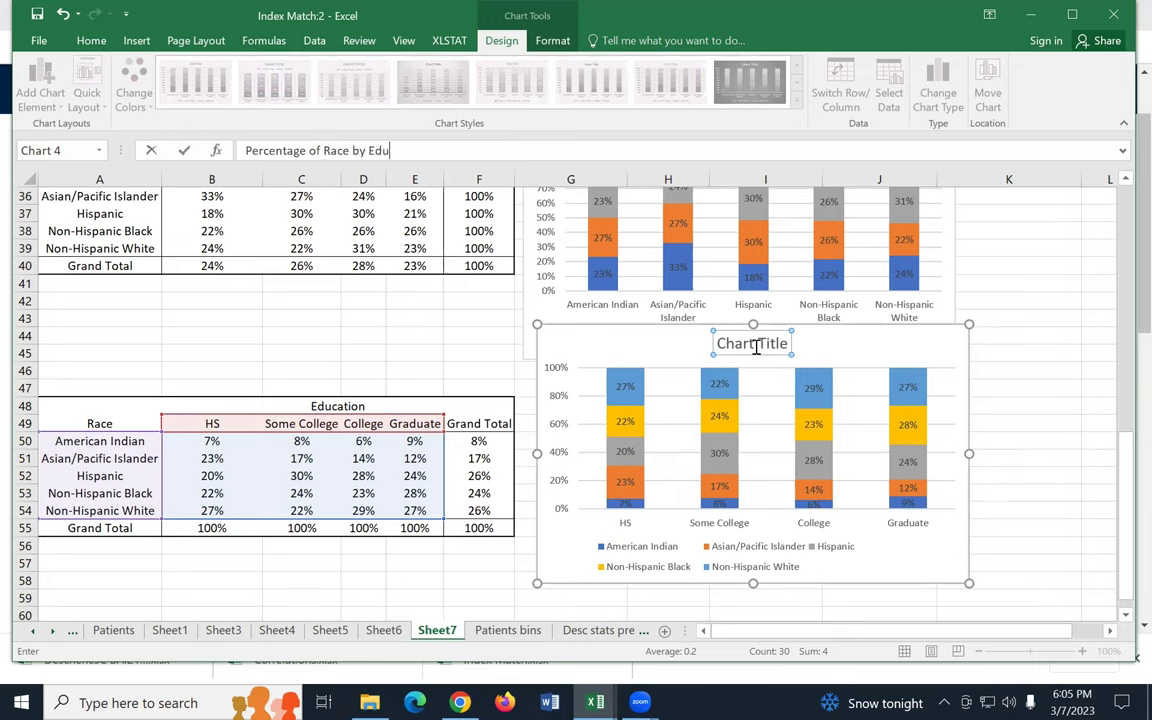
{"action": "key", "text": "Return"}
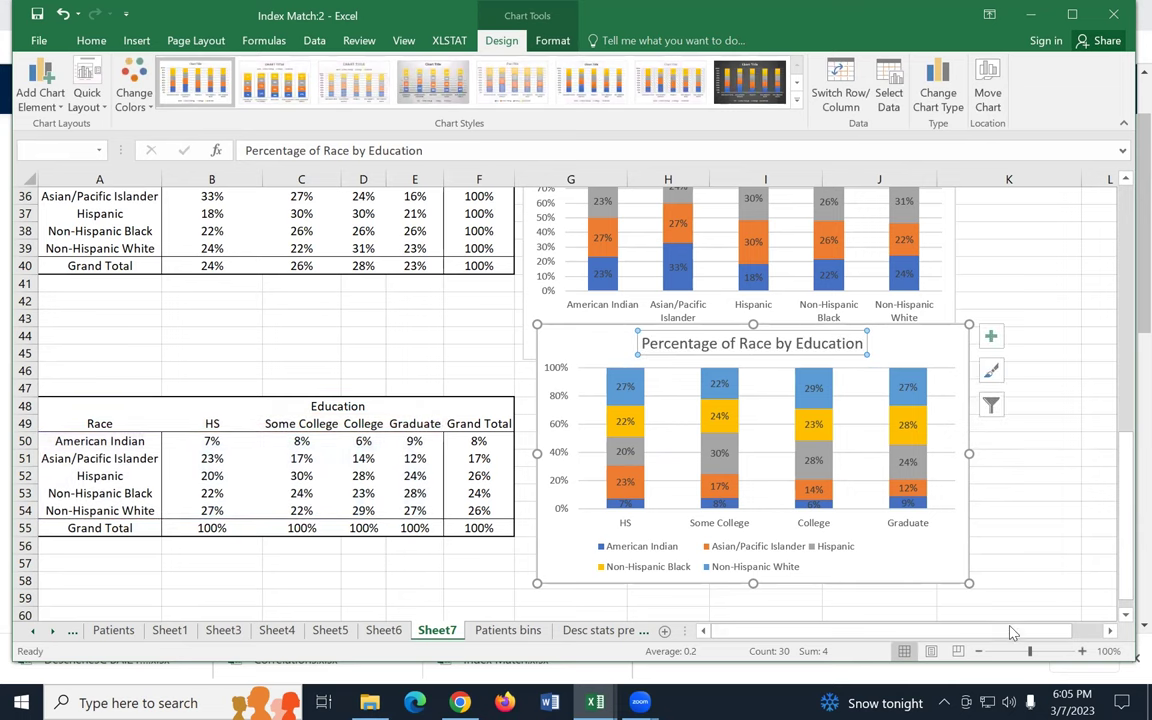
Step: Move the "Percentage of Race by Education" chart beside the "Percent of Education by Race" chart, with their upper edges roughly level
{"action": "scroll", "coordinate": [1010, 630], "scroll_direction": "right", "scroll_amount": 1}
{"action": "left_click_drag", "start_coordinate": [822, 352], "coordinate": [1144, 188]}
{"action": "key", "text": "Escape"}
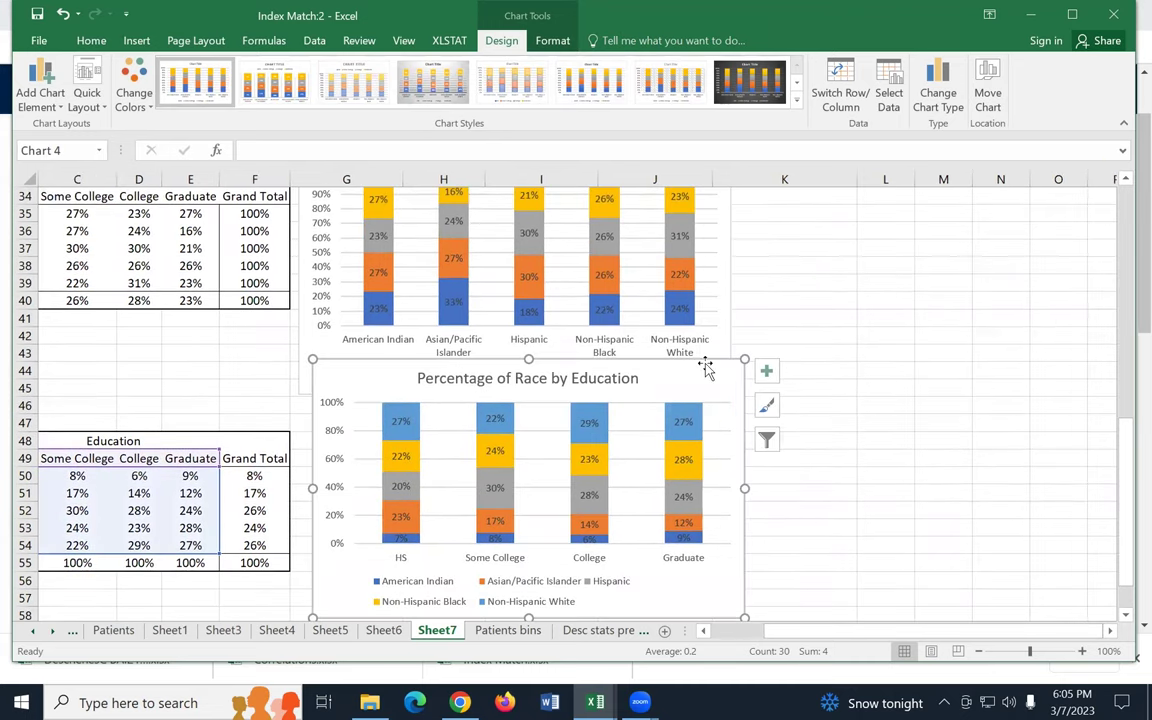
{"action": "left_click_drag", "start_coordinate": [589, 557], "coordinate": [980, 391]}
{"action": "scroll", "coordinate": [972, 414], "scroll_direction": "up", "scroll_amount": 2}
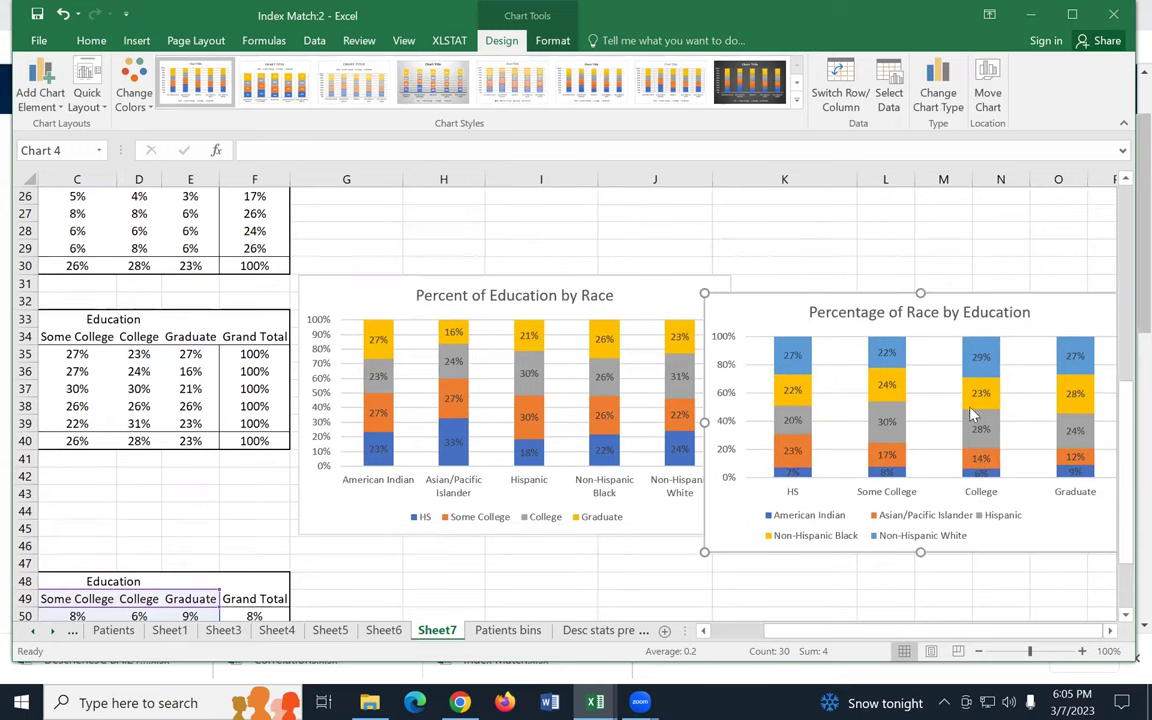
{"action": "left_click_drag", "start_coordinate": [1034, 303], "coordinate": [1077, 285]}
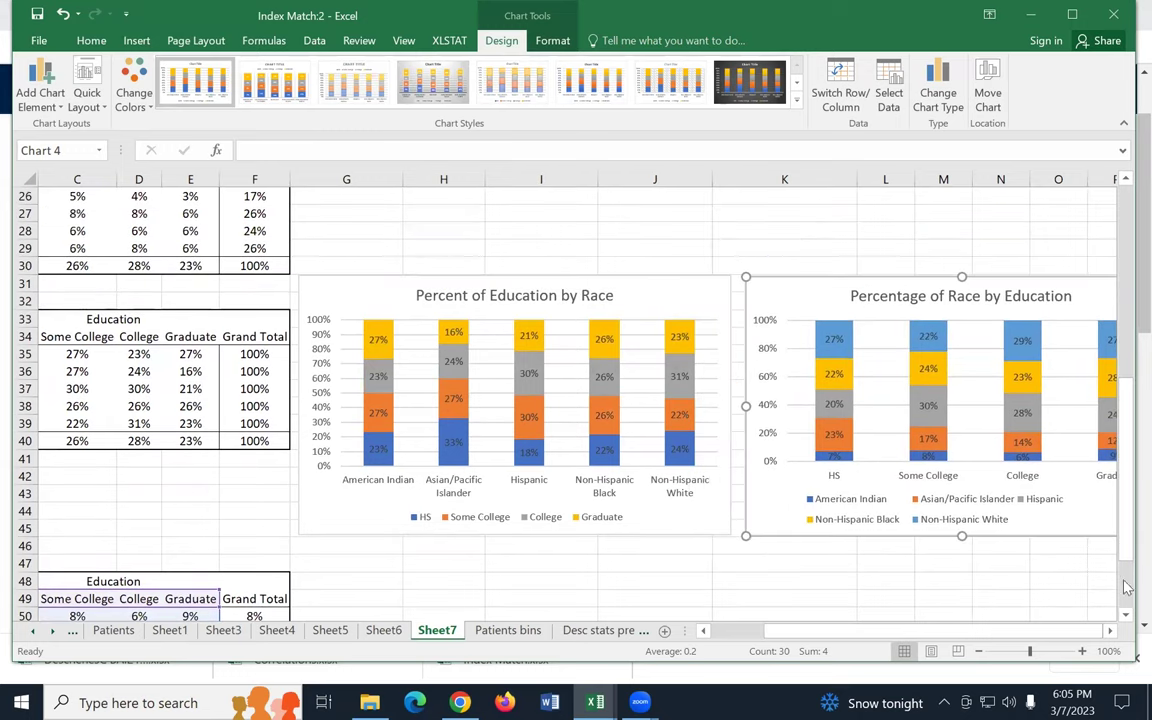
{"action": "scroll", "coordinate": [900, 450], "scroll_direction": "right", "scroll_amount": 2}
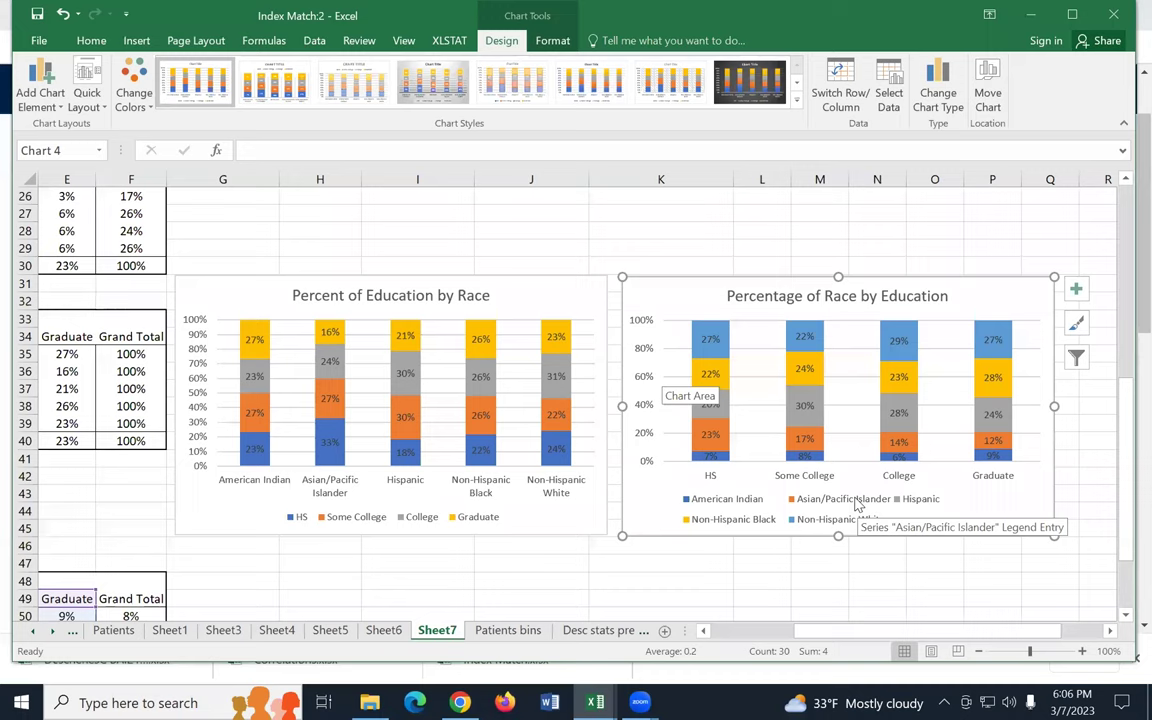
{"action": "left_click", "coordinate": [492, 578]}
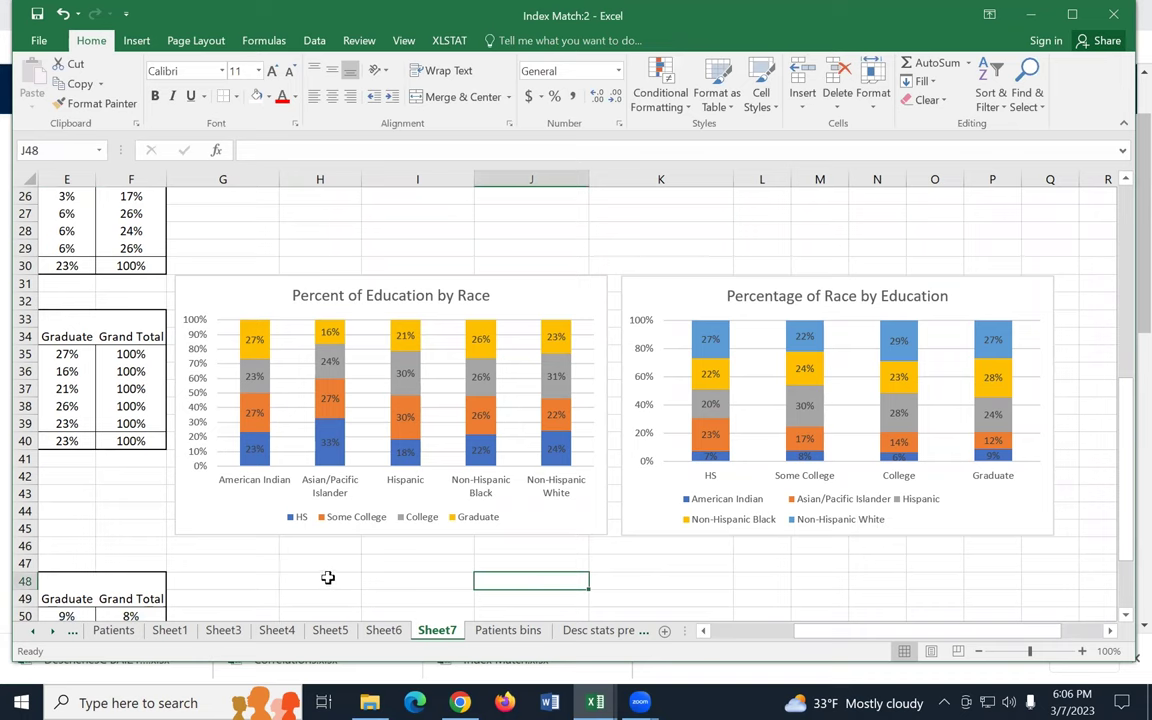
{"action": "scroll", "coordinate": [600, 530], "scroll_direction": "down", "scroll_amount": 1}
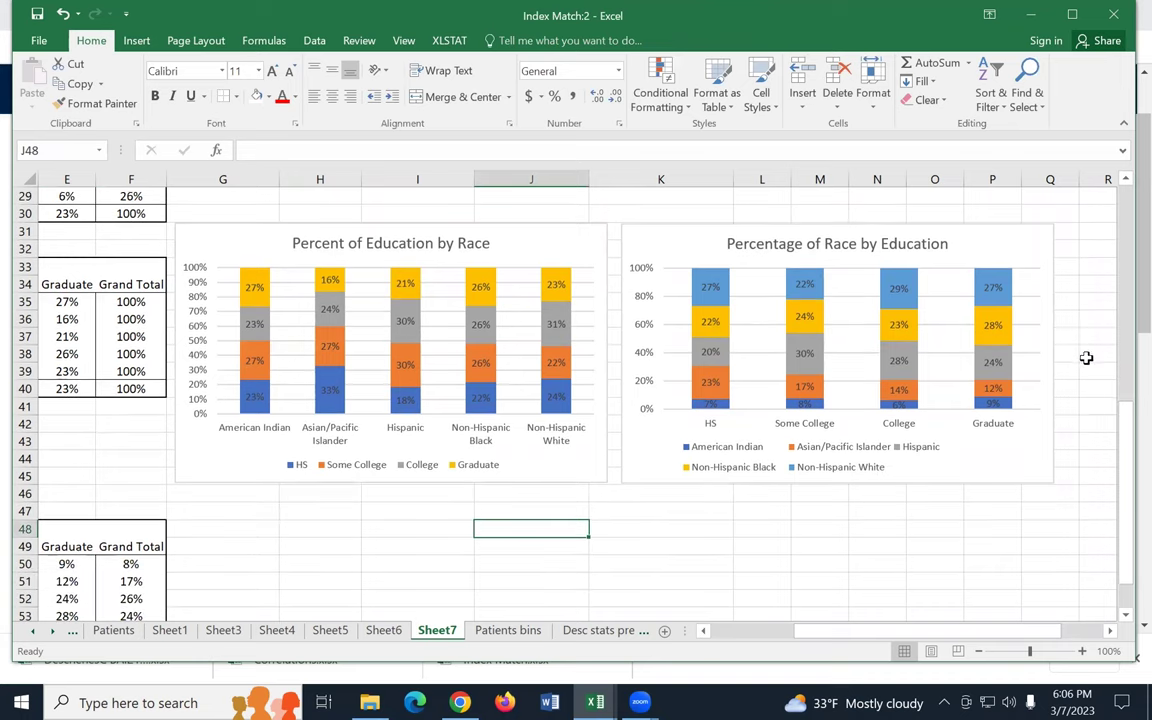
{"action": "scroll", "coordinate": [1010, 460], "scroll_direction": "down", "scroll_amount": 1}
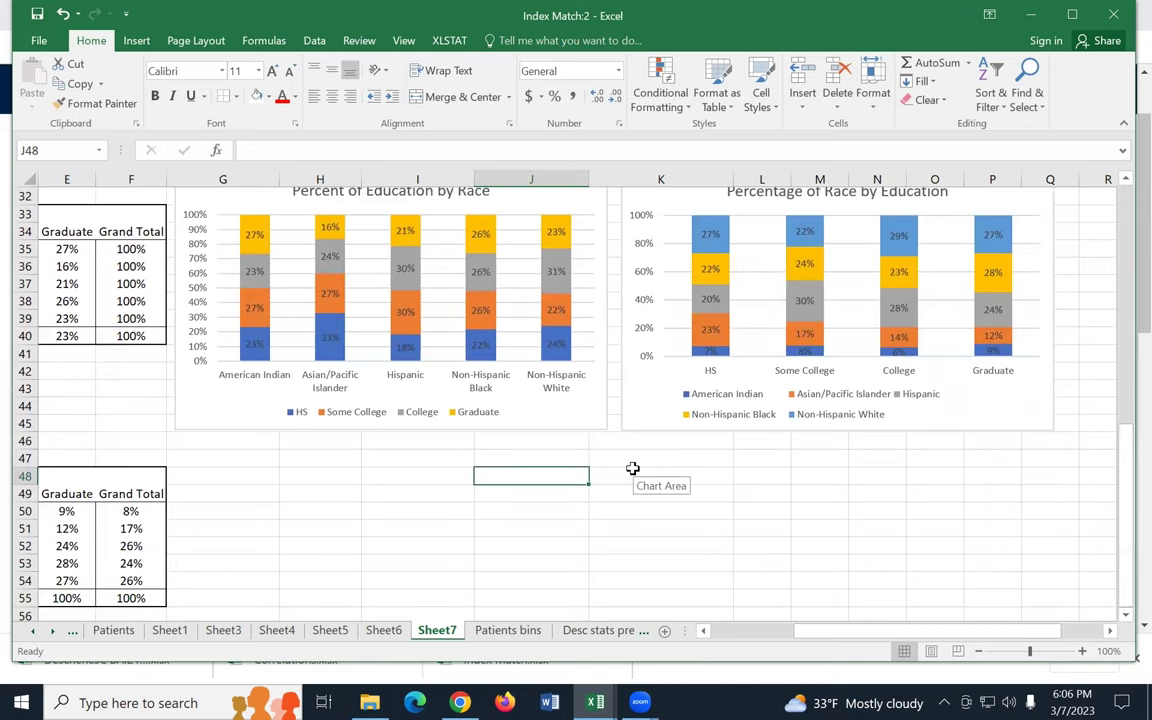
Step: Open the Patients bins sheet briefly and switch to the Correlations workbook
{"action": "left_click", "coordinate": [480, 628]}
{"action": "left_click", "coordinate": [493, 317]}
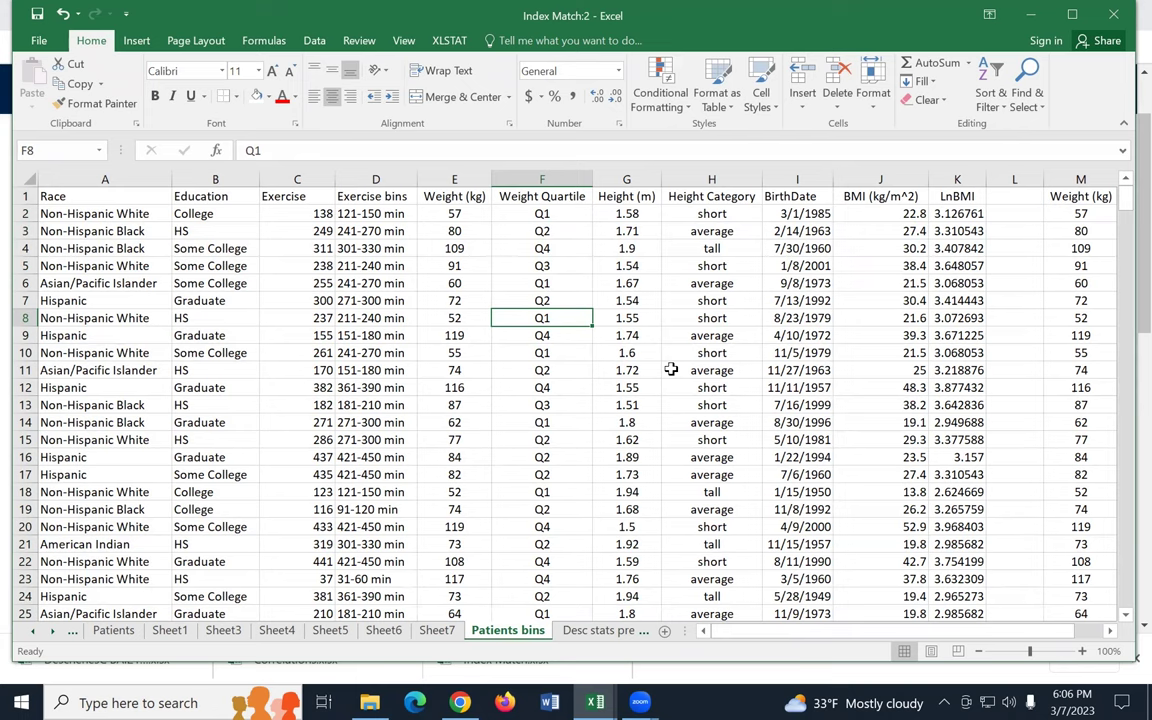
{"action": "key", "text": "alt+Tab"}
{"action": "key", "text": "alt+Tab"}
{"action": "key", "text": "alt+Tab"}
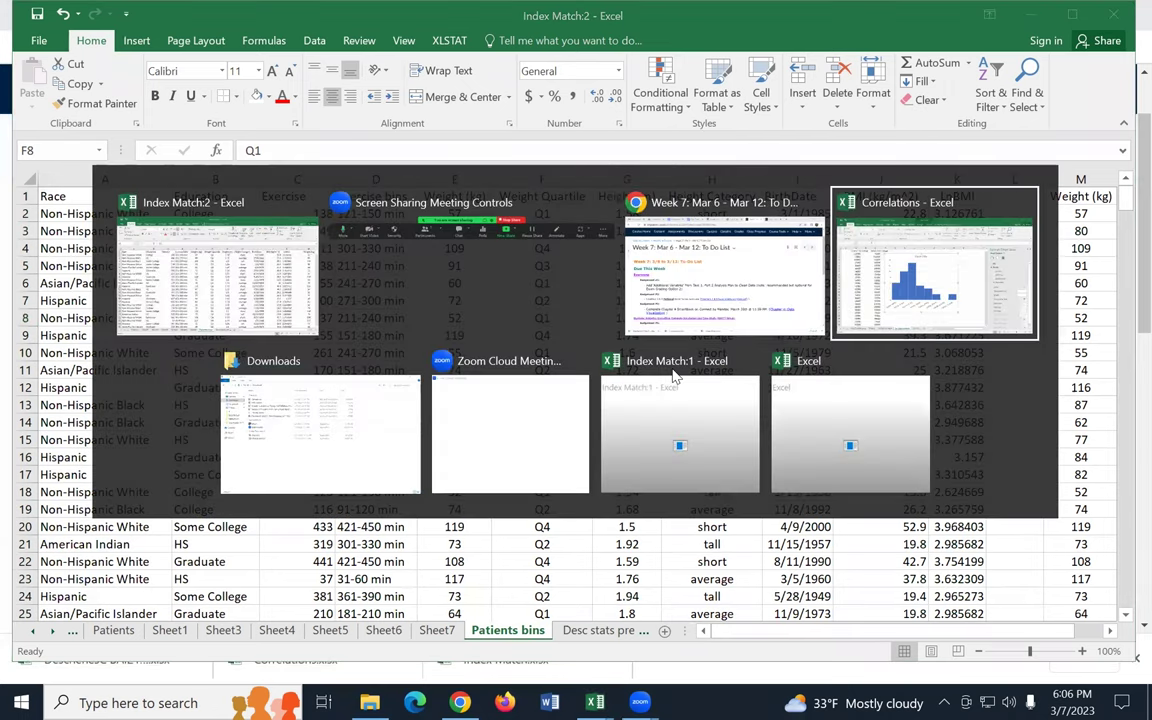
{"action": "left_click", "coordinate": [343, 594]}
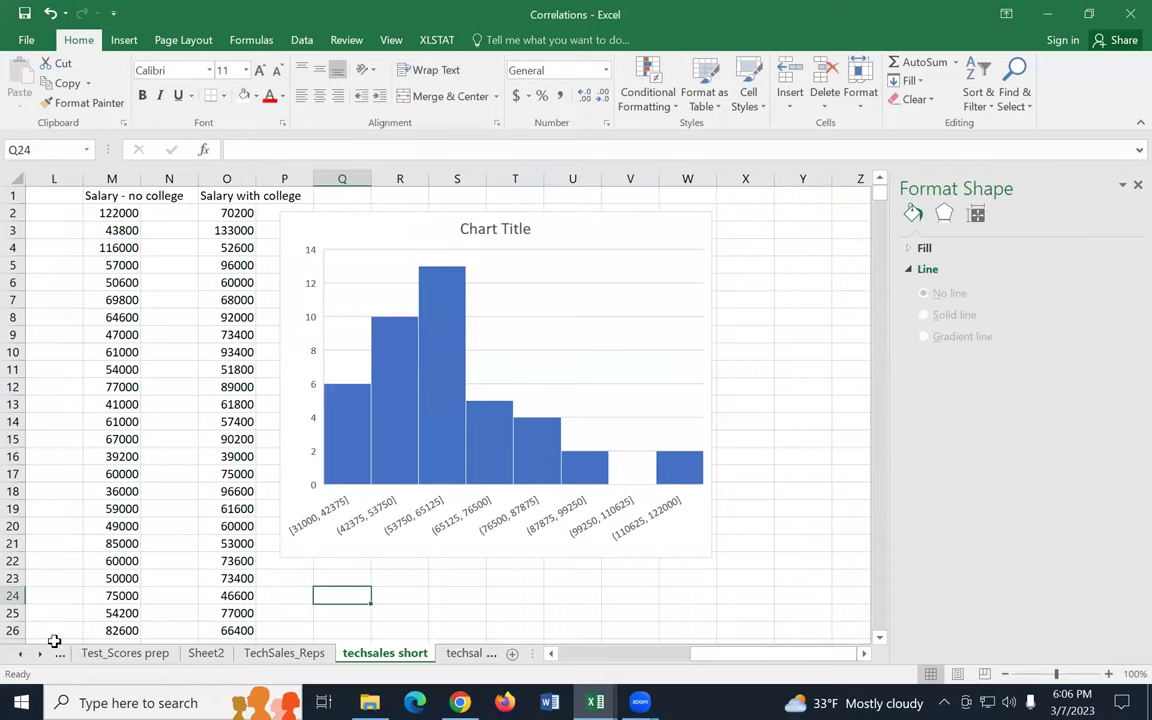
Step: Activate the TechSales_Reps worksheet and close the Format Shape pane
{"action": "right_click", "coordinate": [54, 643]}
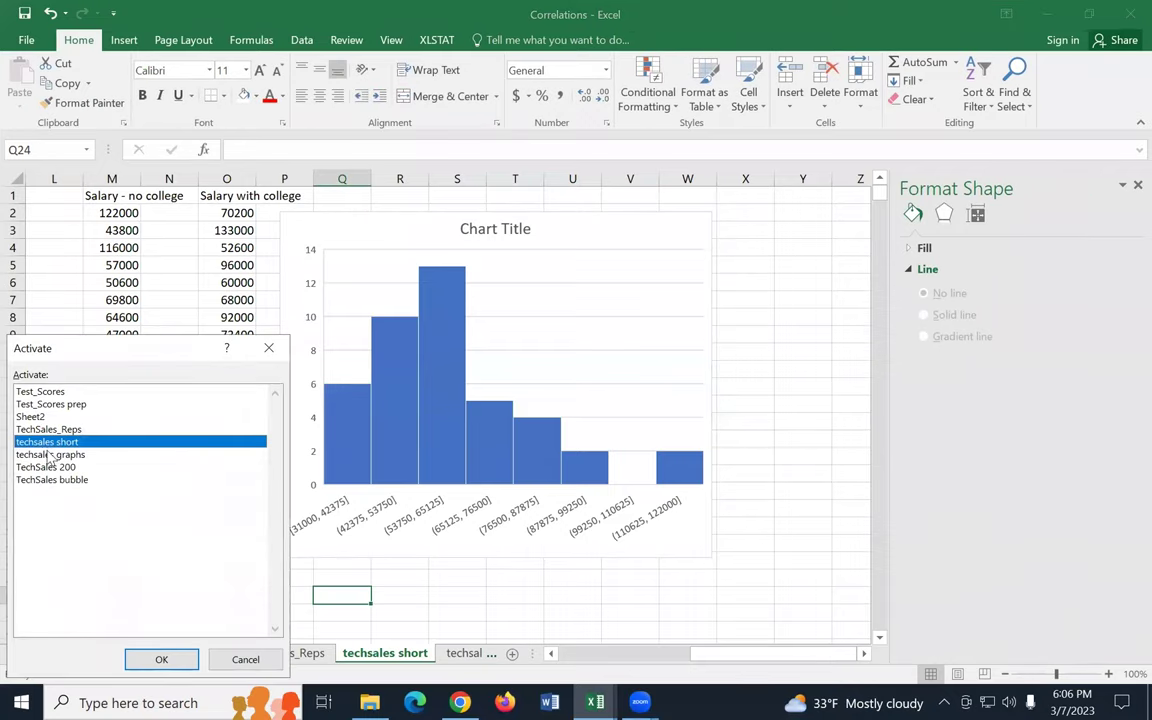
{"action": "left_click", "coordinate": [48, 429]}
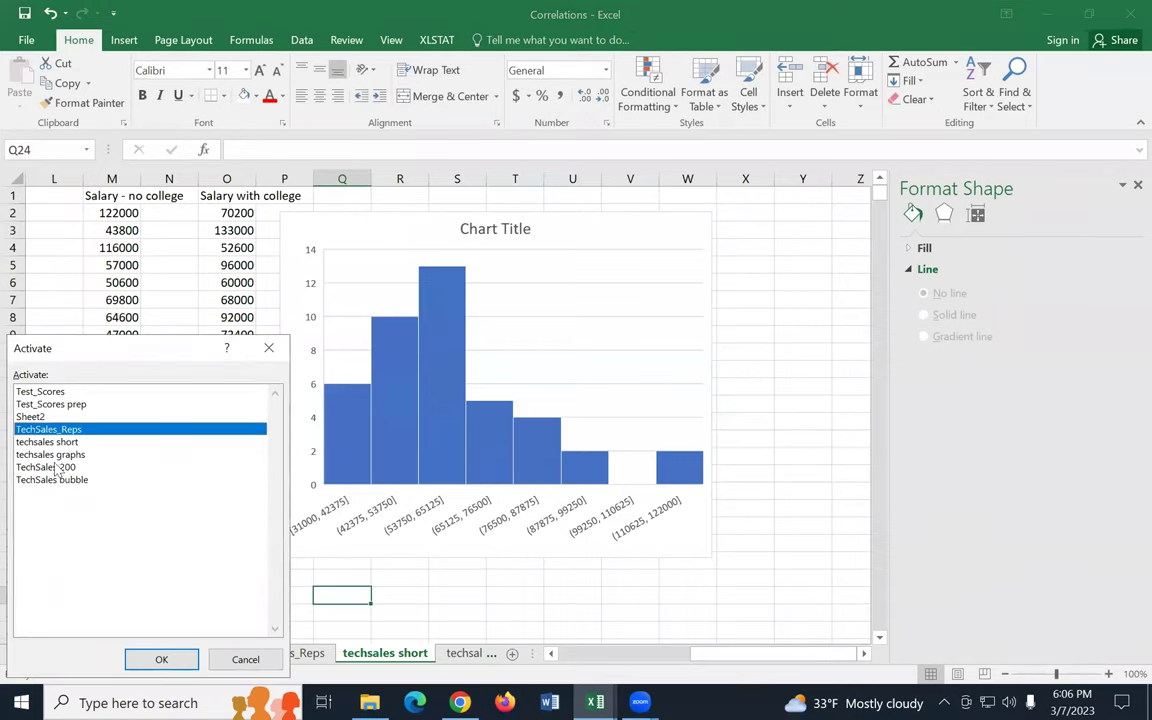
{"action": "left_click", "coordinate": [160, 661]}
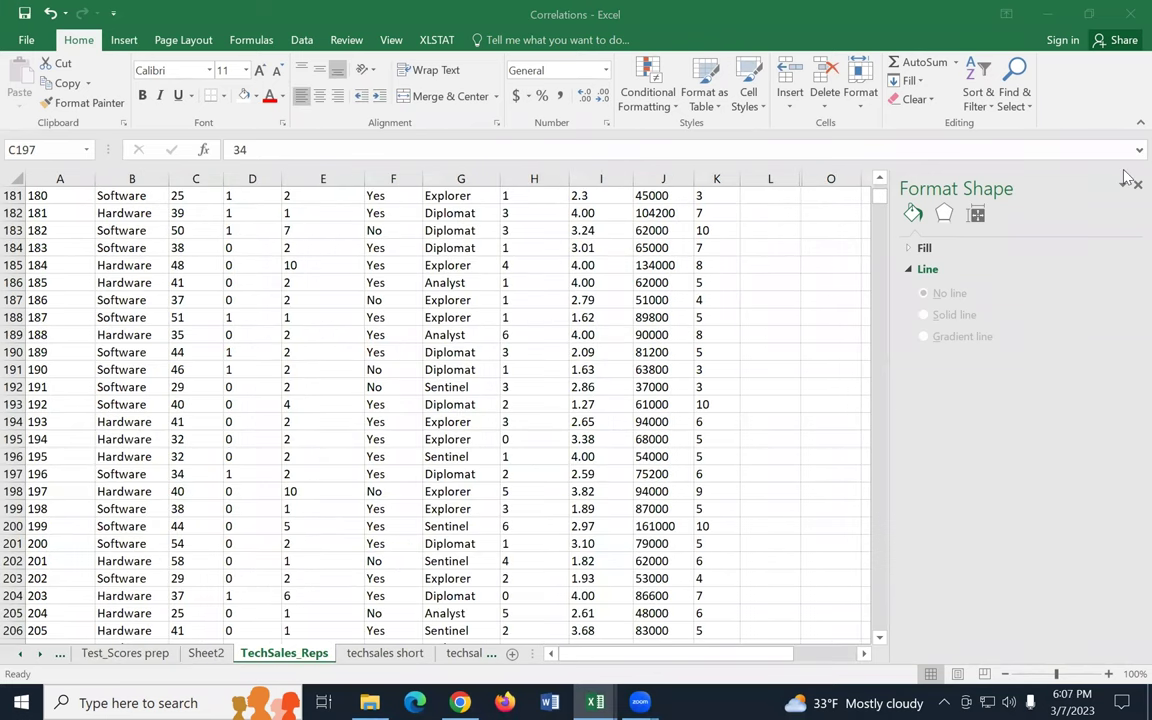
{"action": "left_click", "coordinate": [1015, 162]}
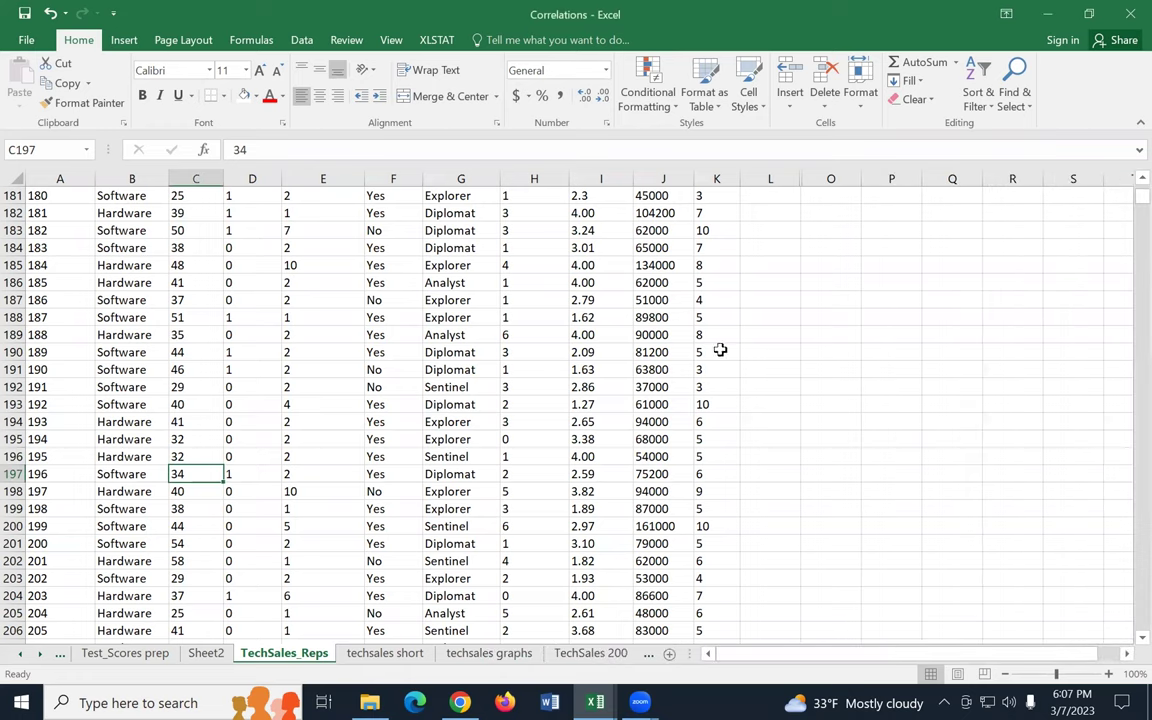
Step: Copy the header row and the first 200 sales reps, A1:K201, into a new worksheet starting at A1
{"action": "scroll", "coordinate": [810, 329], "scroll_direction": "up", "scroll_amount": 9}
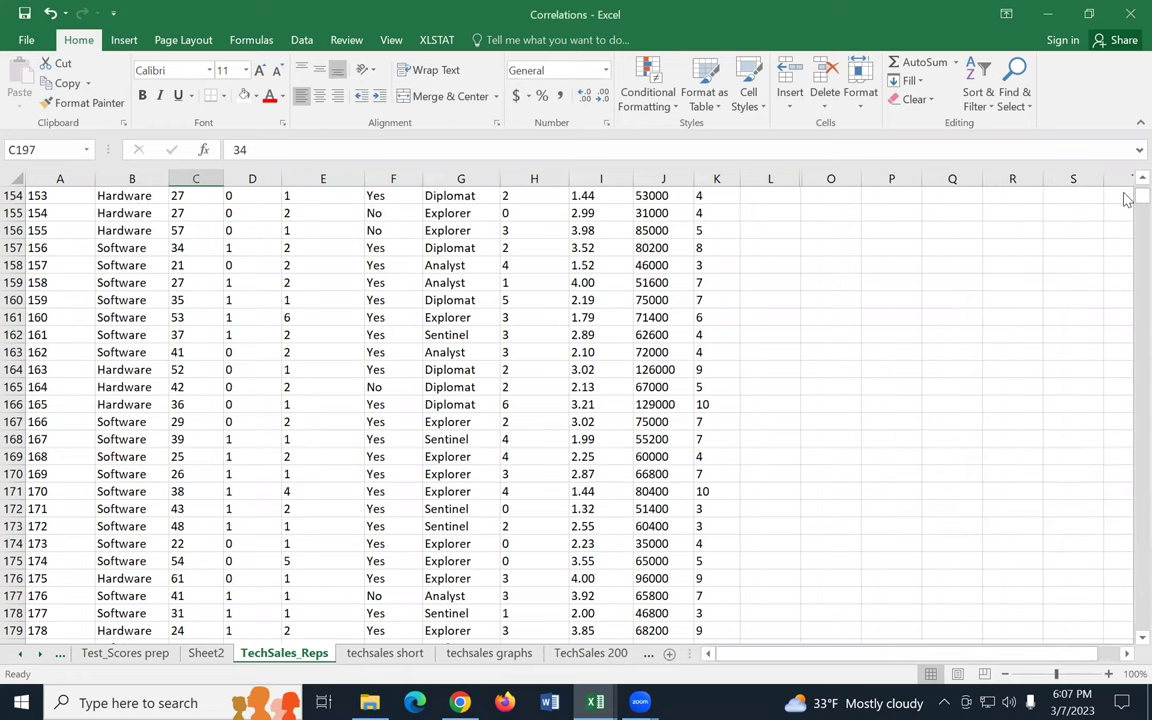
{"action": "scroll", "coordinate": [1125, 226], "scroll_direction": "up", "scroll_amount": 20}
{"action": "left_click_drag", "start_coordinate": [1126, 184], "coordinate": [1128, 180]}
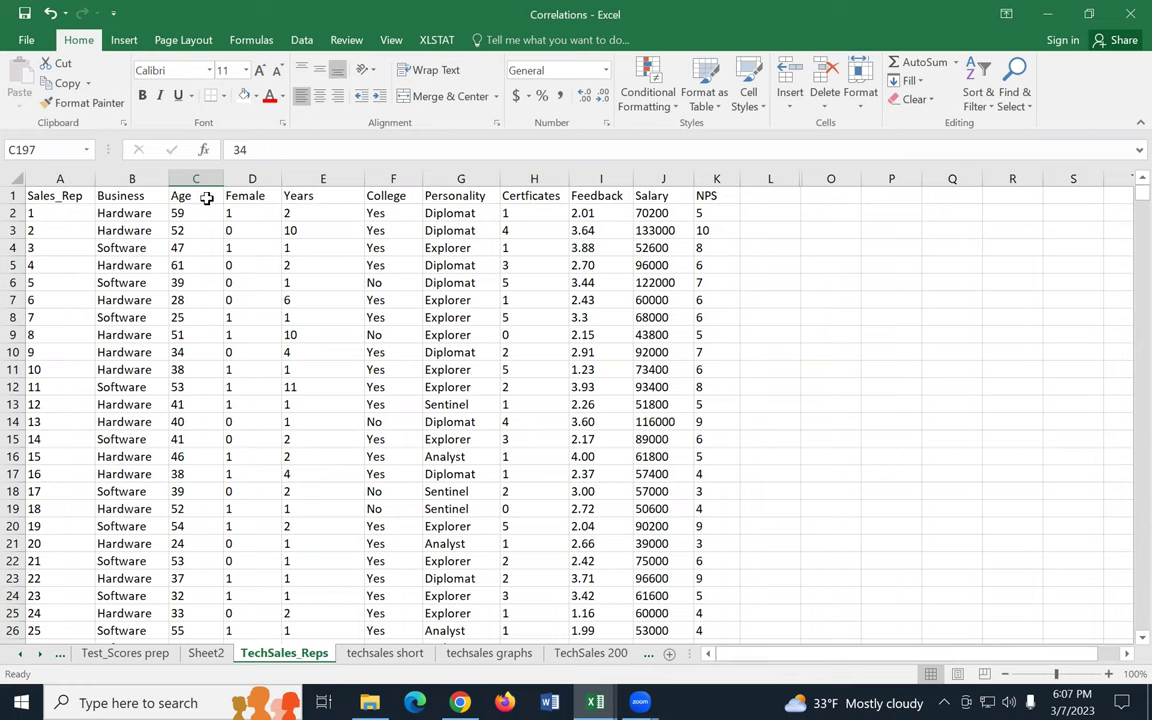
{"action": "left_click", "coordinate": [60, 196]}
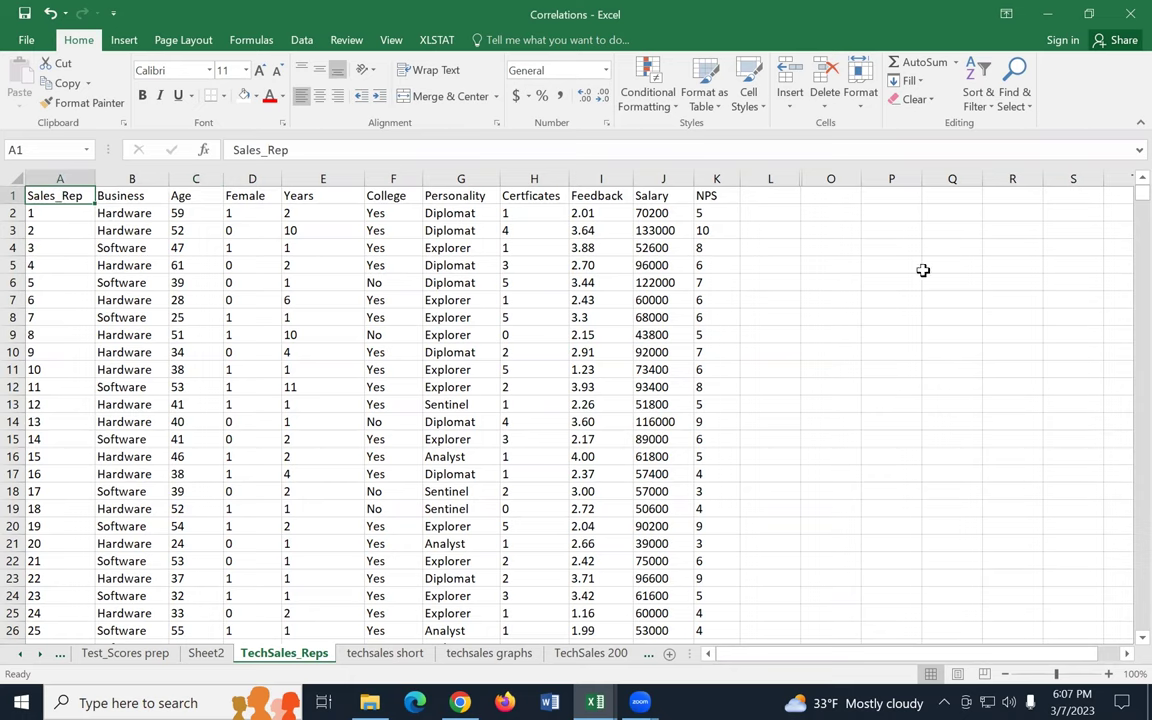
{"action": "scroll", "coordinate": [1124, 213], "scroll_direction": "down", "scroll_amount": 3}
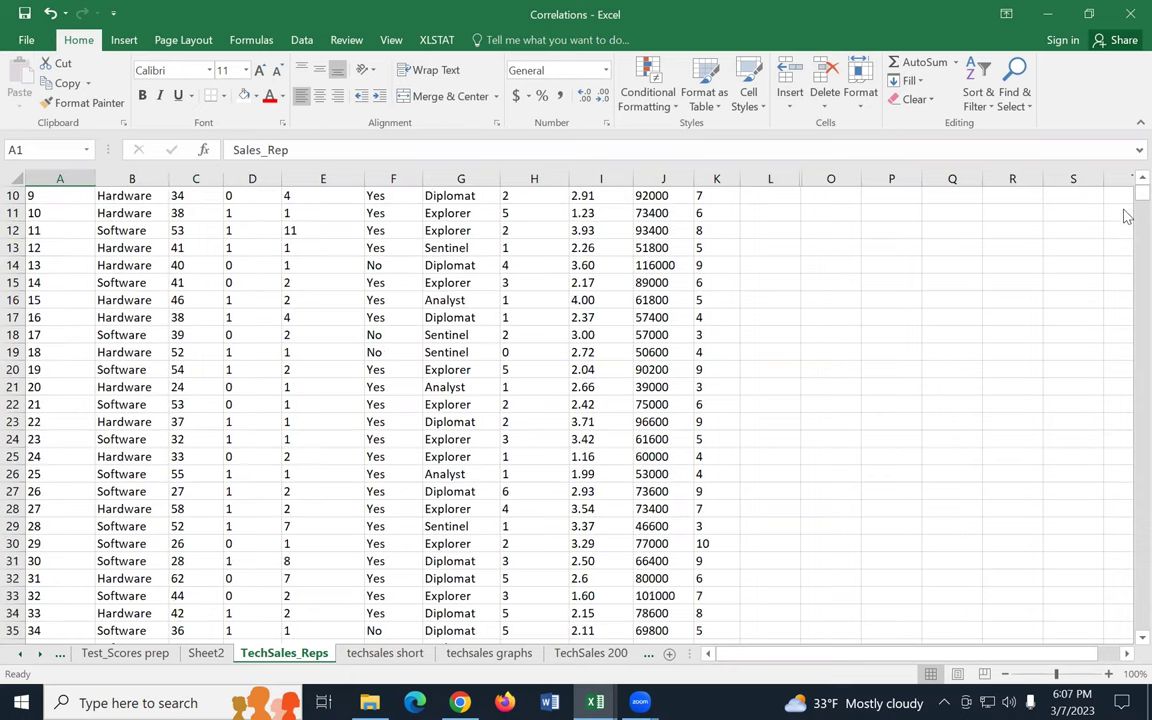
{"action": "scroll", "coordinate": [980, 355], "scroll_direction": "down", "scroll_amount": 11}
{"action": "scroll", "coordinate": [961, 372], "scroll_direction": "down", "scroll_amount": 15}
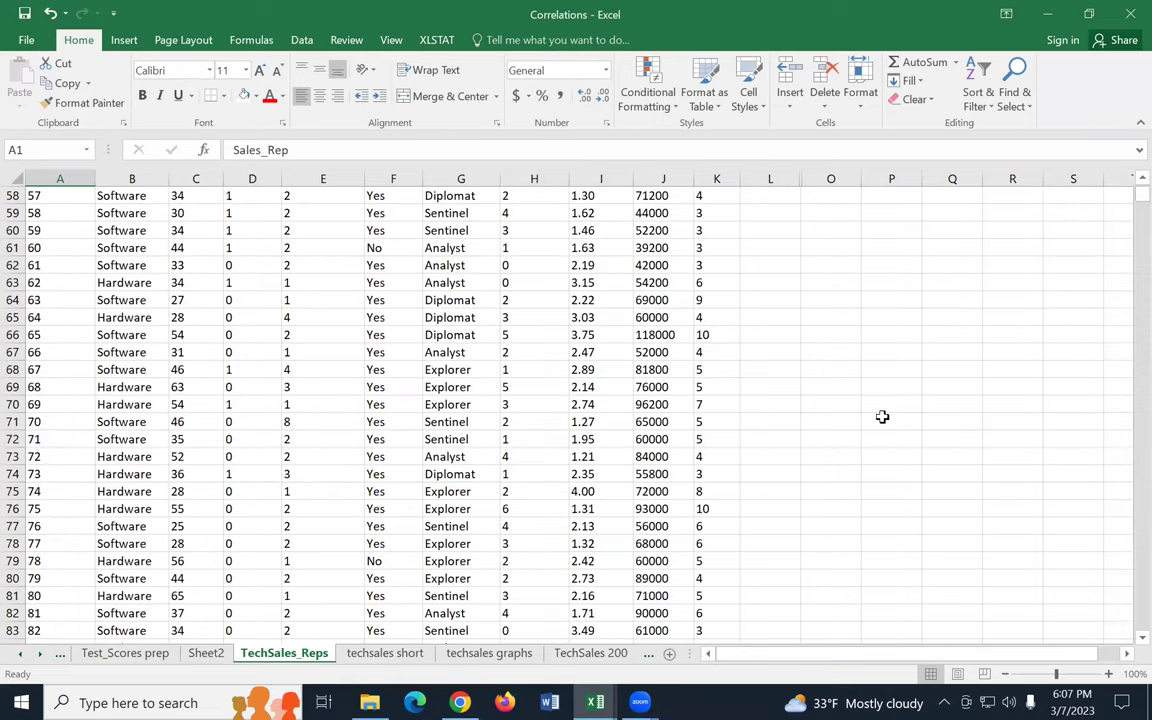
{"action": "scroll", "coordinate": [804, 512], "scroll_direction": "down", "scroll_amount": 13}
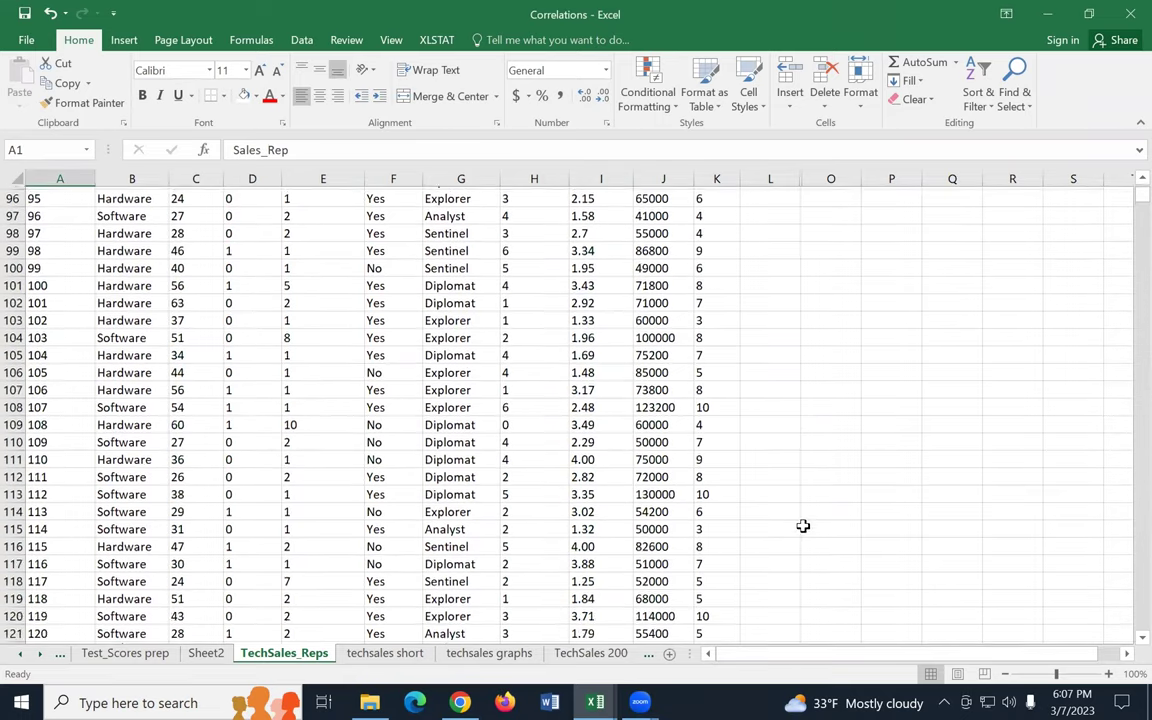
{"action": "scroll", "coordinate": [760, 547], "scroll_direction": "down", "scroll_amount": 8}
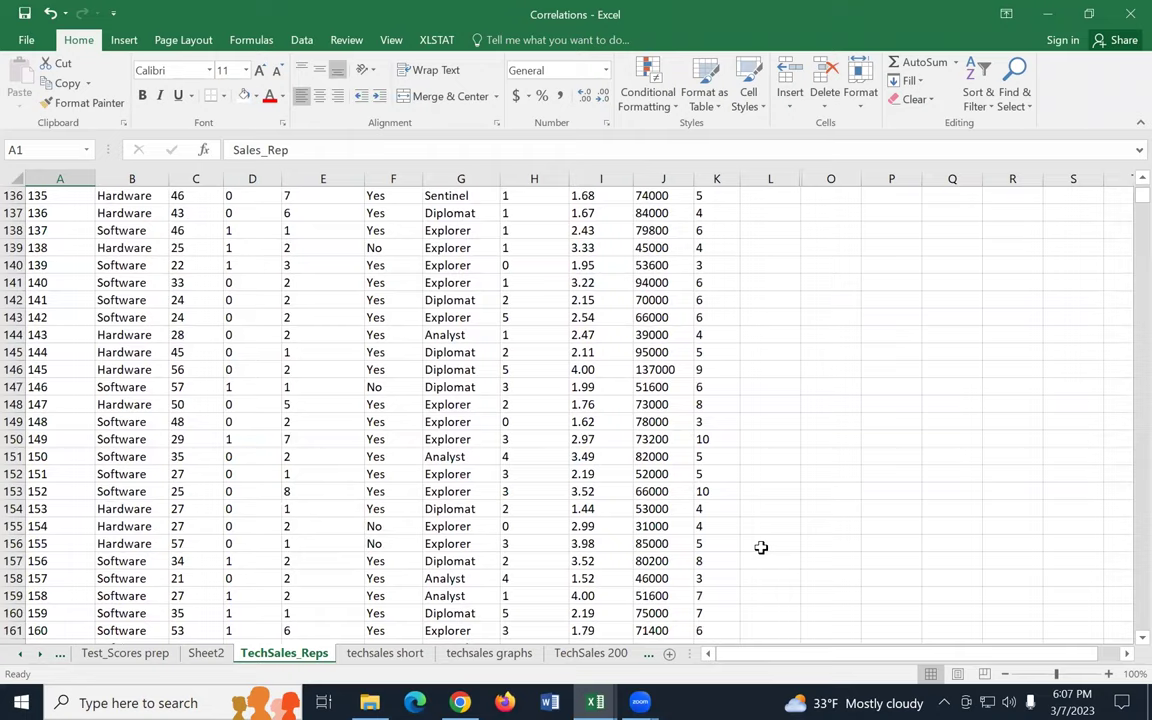
{"action": "scroll", "coordinate": [757, 553], "scroll_direction": "down", "scroll_amount": 6}
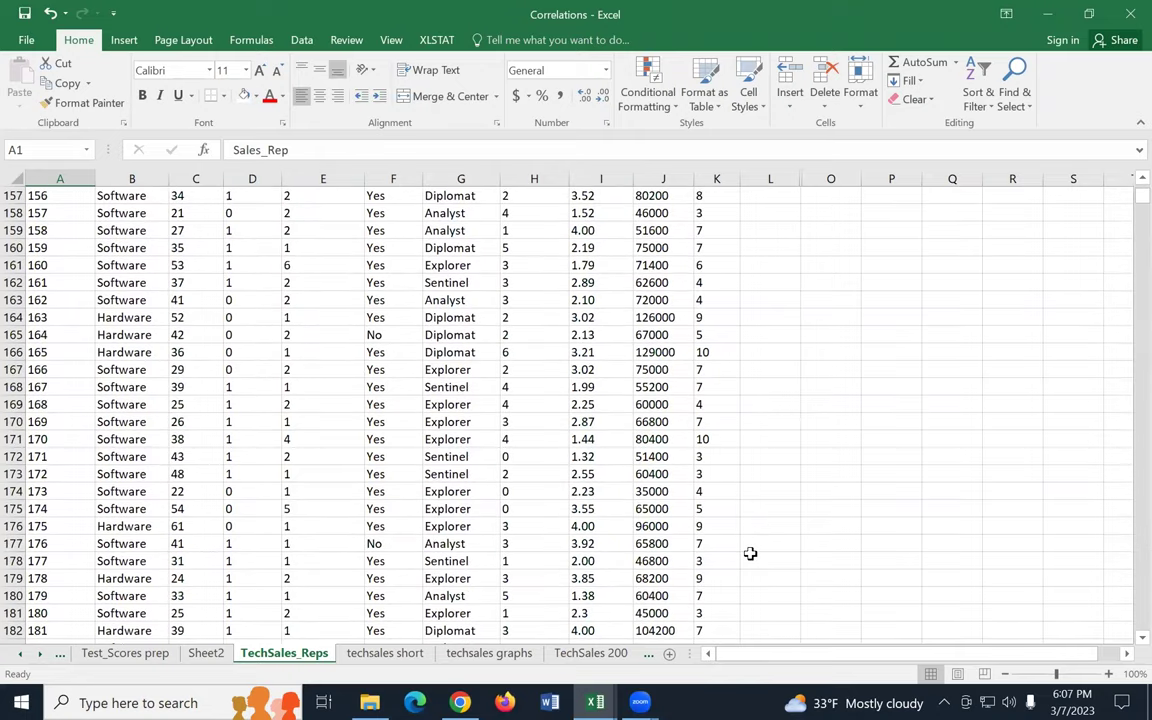
{"action": "scroll", "coordinate": [732, 556], "scroll_direction": "down", "scroll_amount": 4}
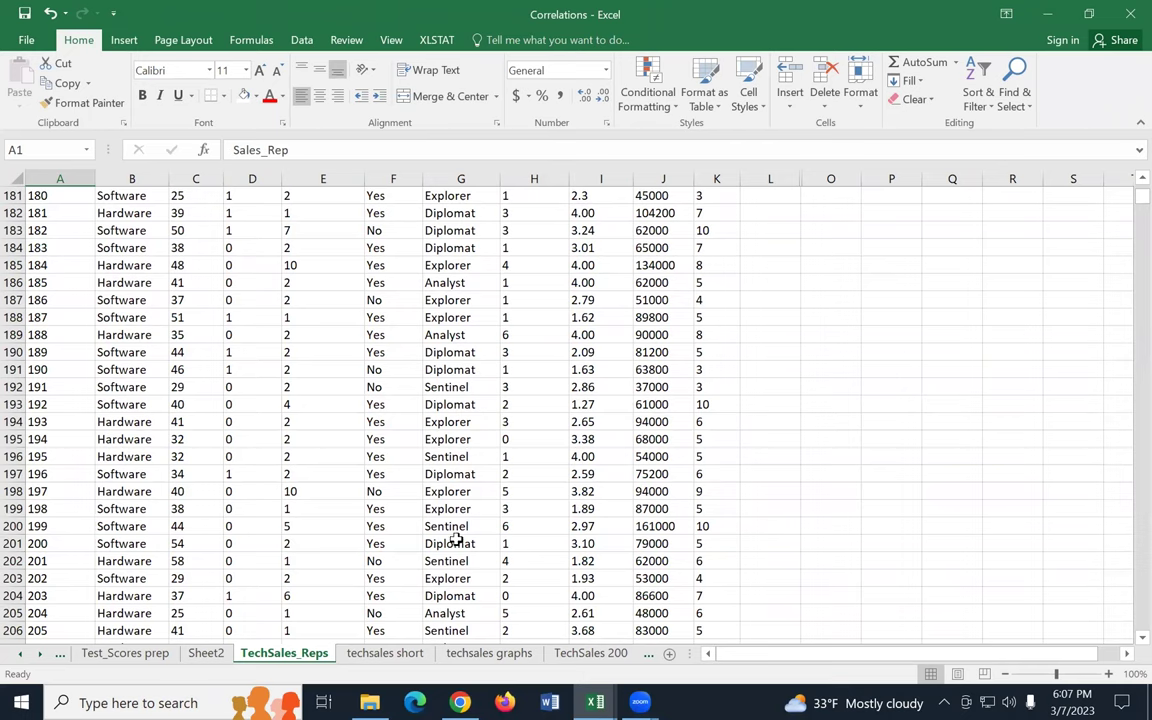
{"action": "double_click", "coordinate": [714, 544]}
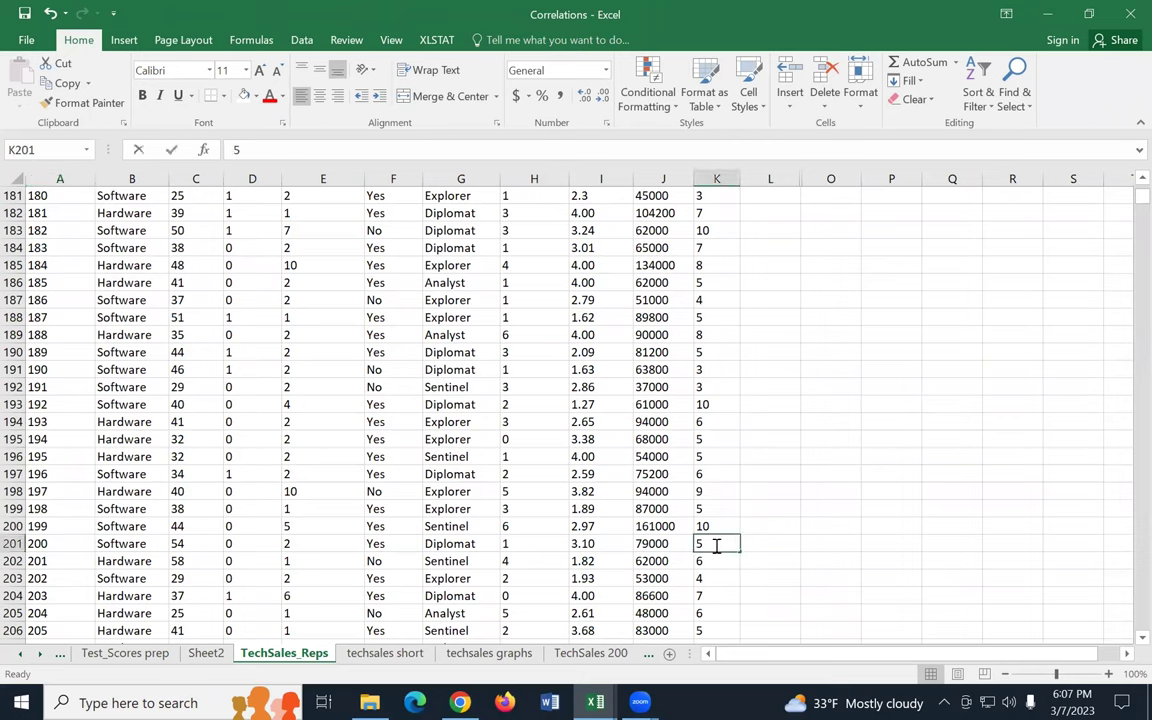
{"action": "left_click_drag", "start_coordinate": [1141, 197], "coordinate": [1141, 188]}
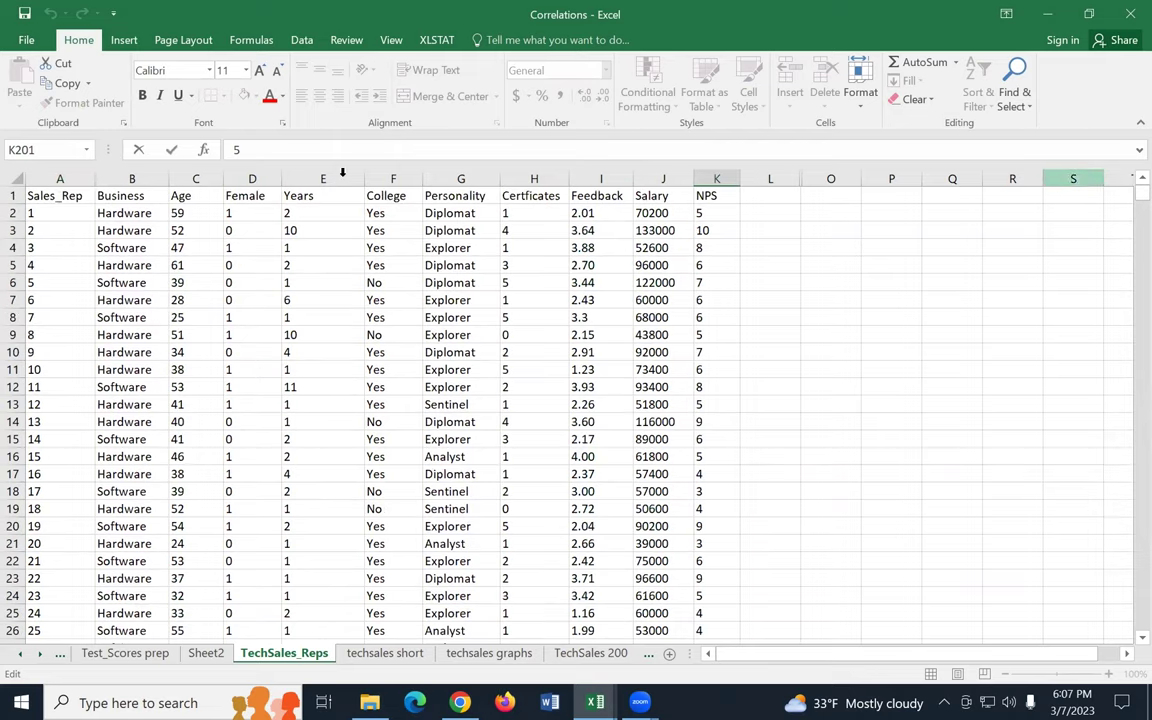
{"action": "left_click", "coordinate": [47, 194], "text": "shift"}
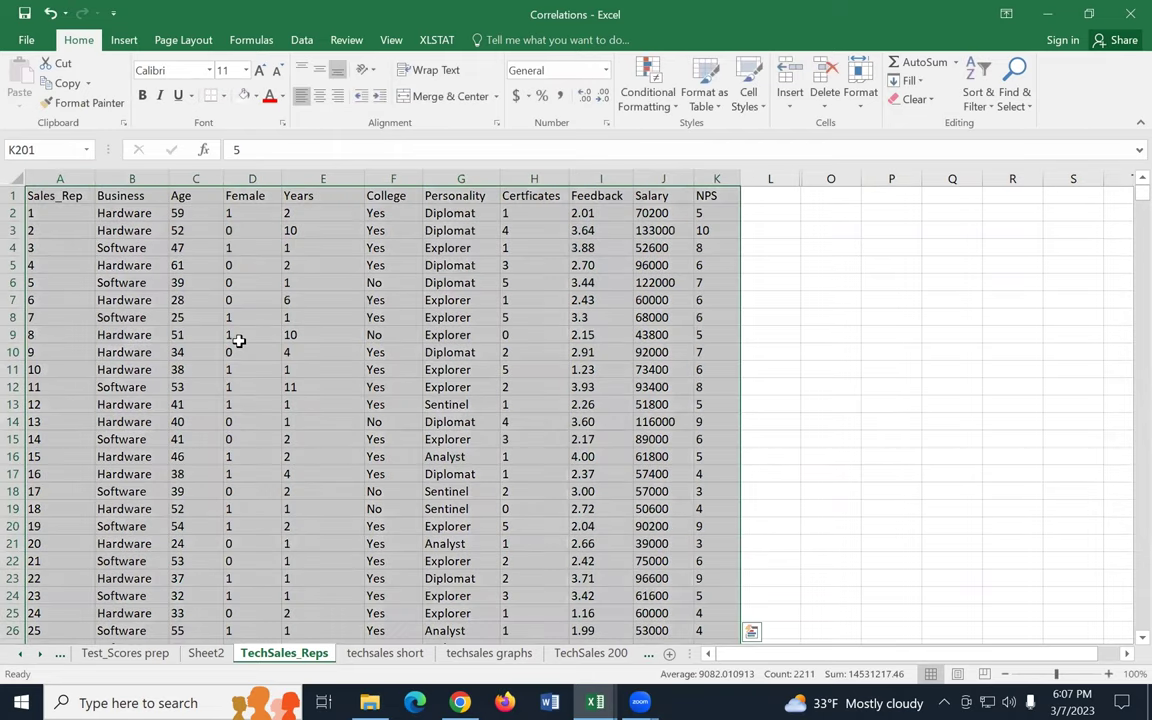
{"action": "key", "text": "ctrl+c"}
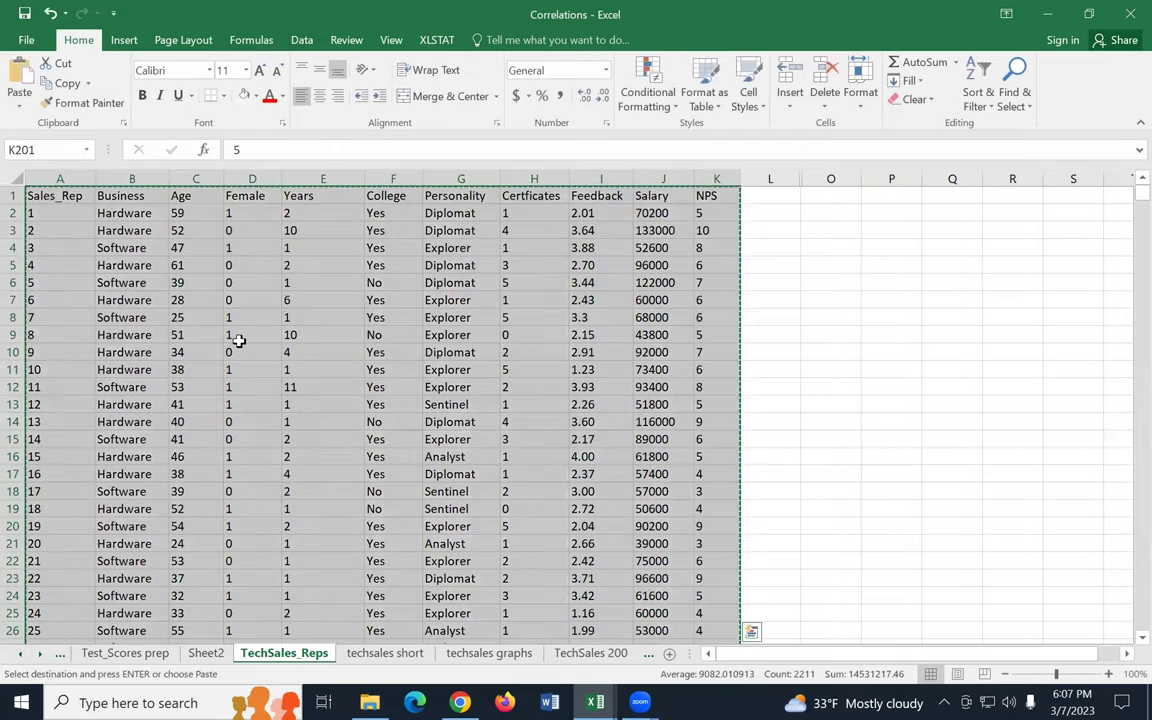
{"action": "left_click", "coordinate": [669, 653]}
{"action": "key", "text": "ctrl+v"}
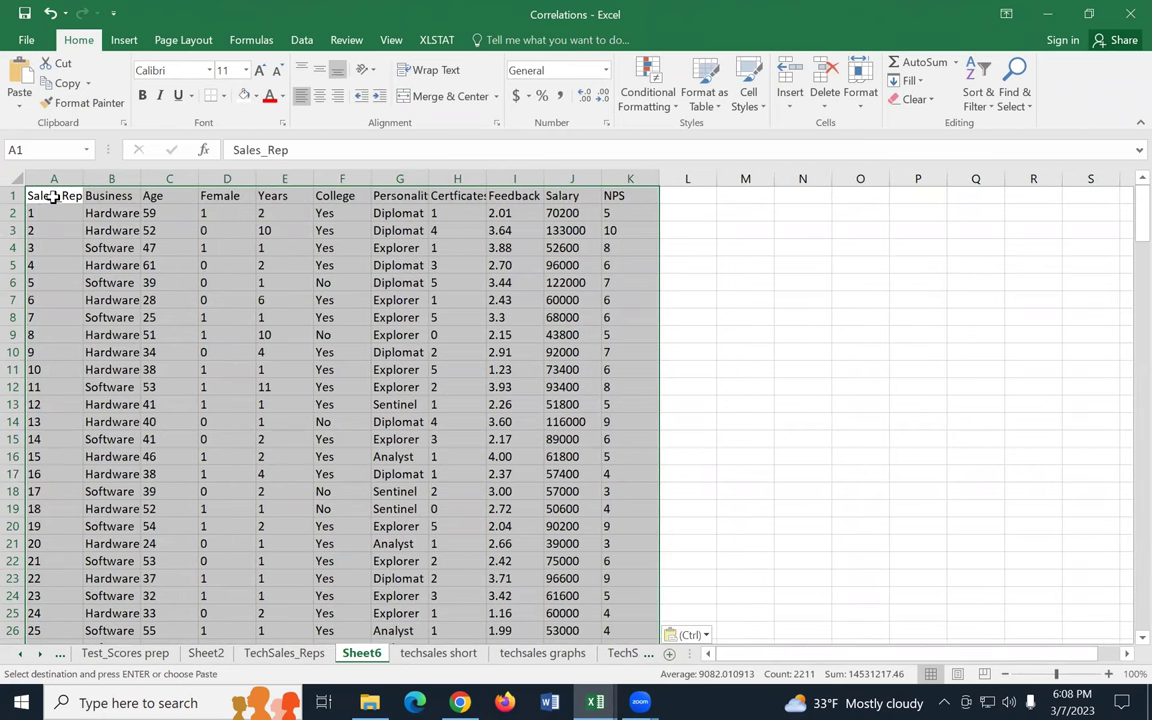
Step: Insert a markers-only scatter chart of the Age and Salary columns and move it beside the data, near the NPS column
{"action": "left_click", "coordinate": [215, 248]}
{"action": "left_click", "coordinate": [170, 183]}
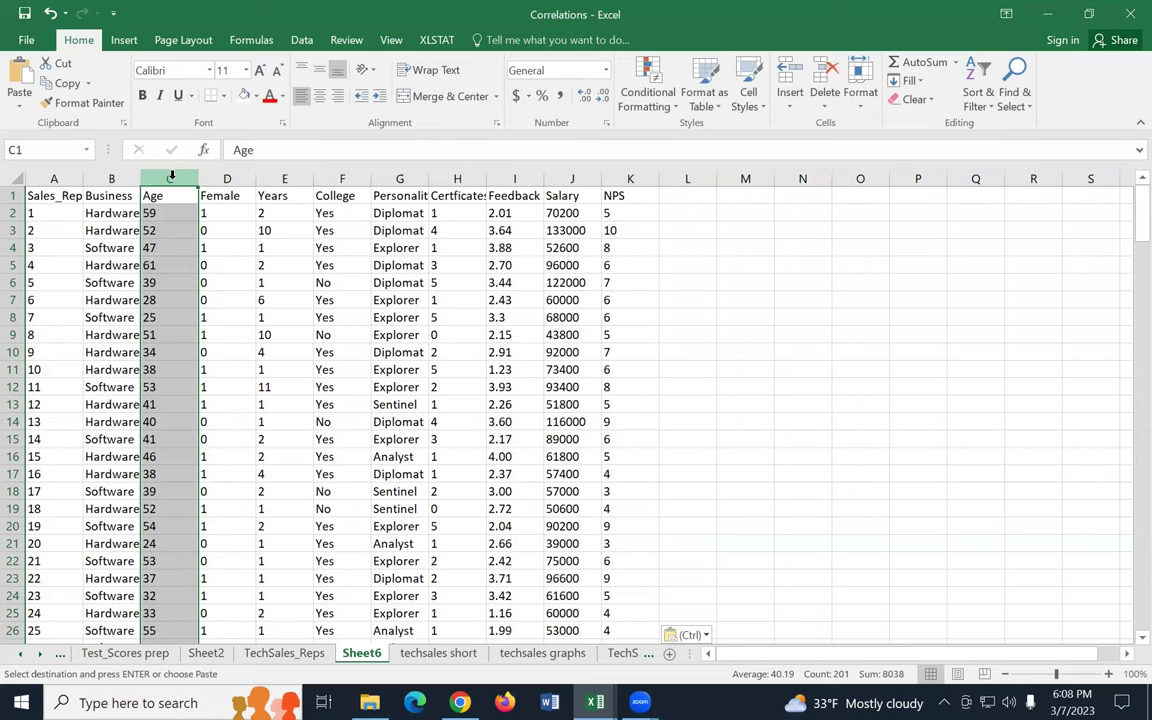
{"action": "left_click", "coordinate": [558, 176], "text": "ctrl"}
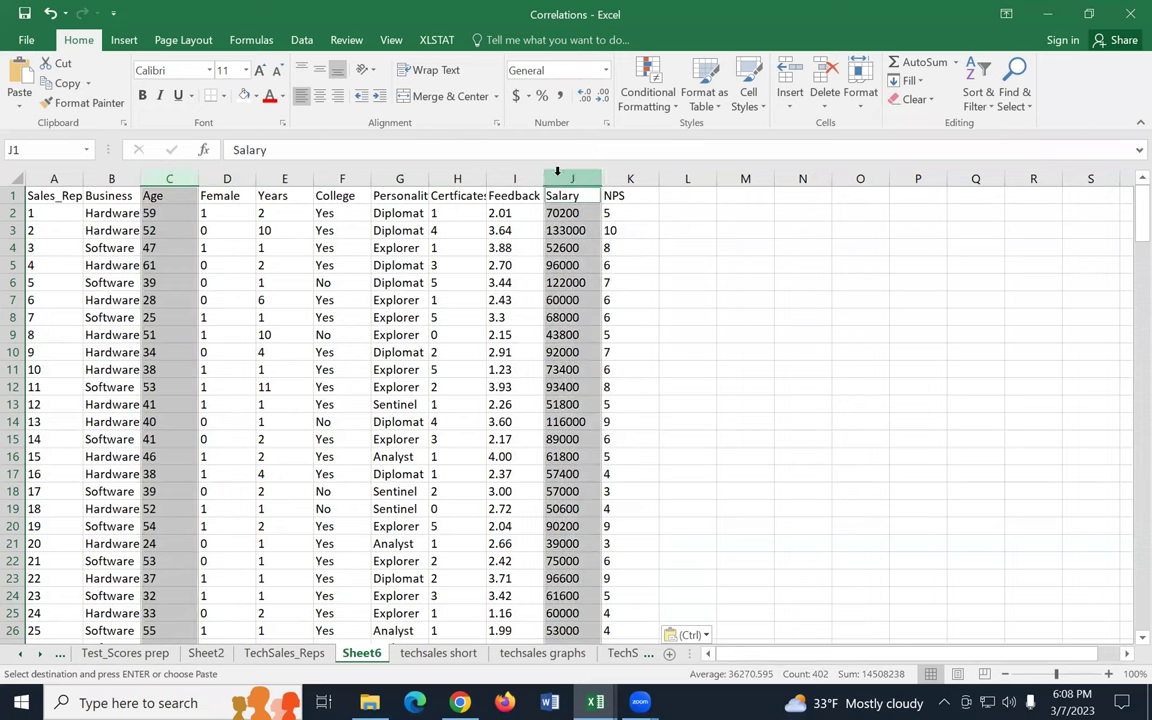
{"action": "key", "text": "ctrl"}
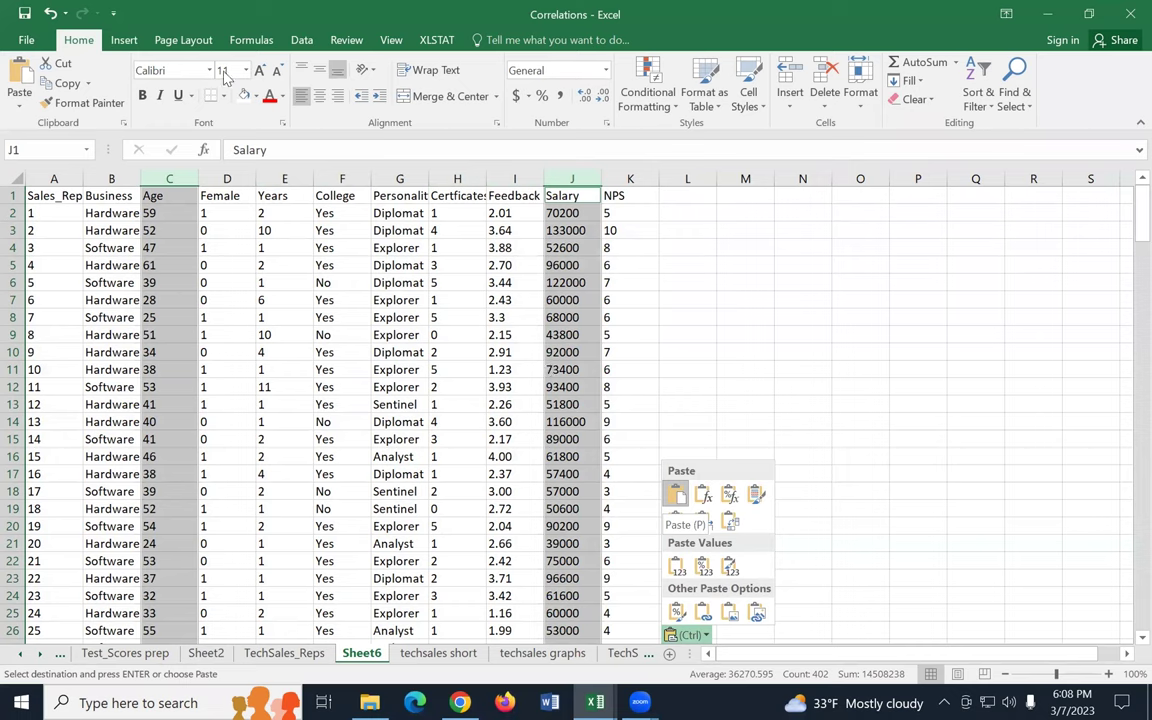
{"action": "left_click", "coordinate": [122, 40]}
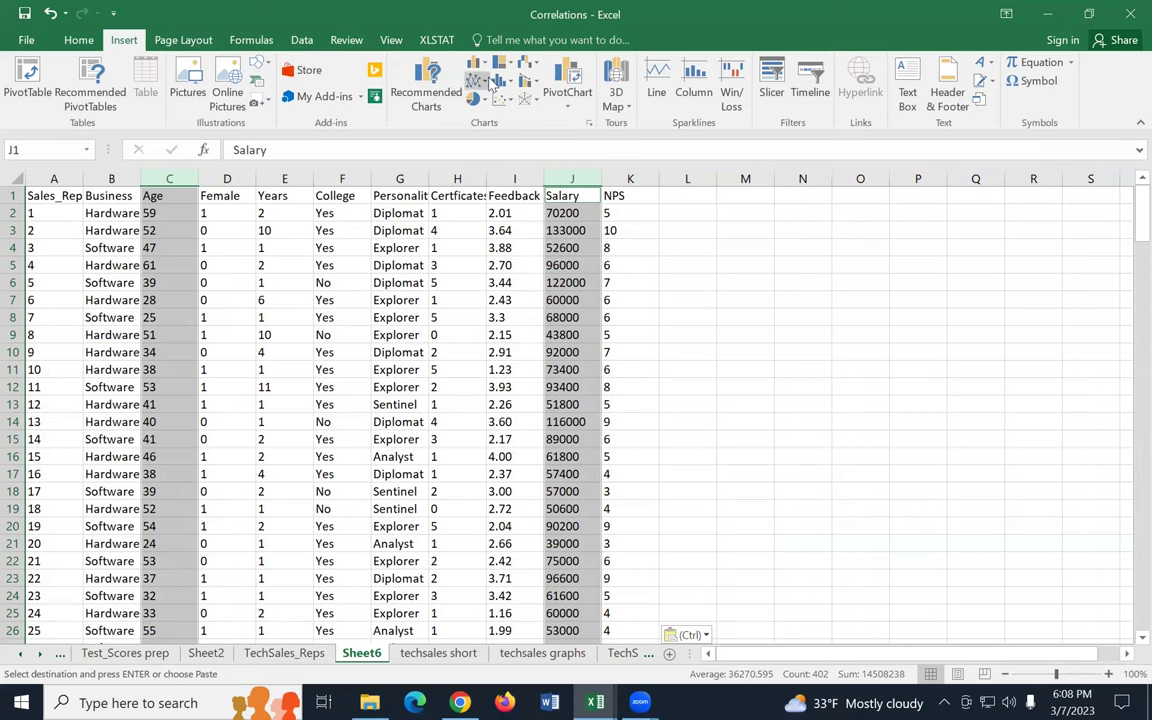
{"action": "left_click", "coordinate": [500, 99]}
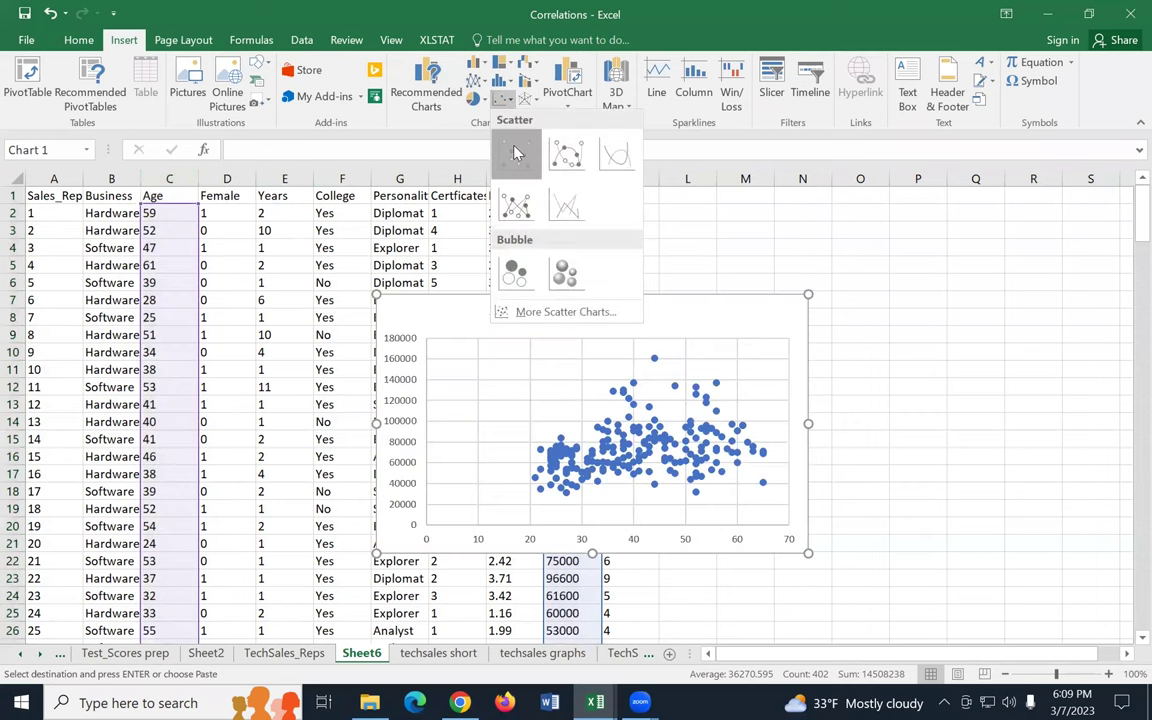
{"action": "left_click", "coordinate": [514, 150]}
{"action": "left_click_drag", "start_coordinate": [728, 296], "coordinate": [966, 221]}
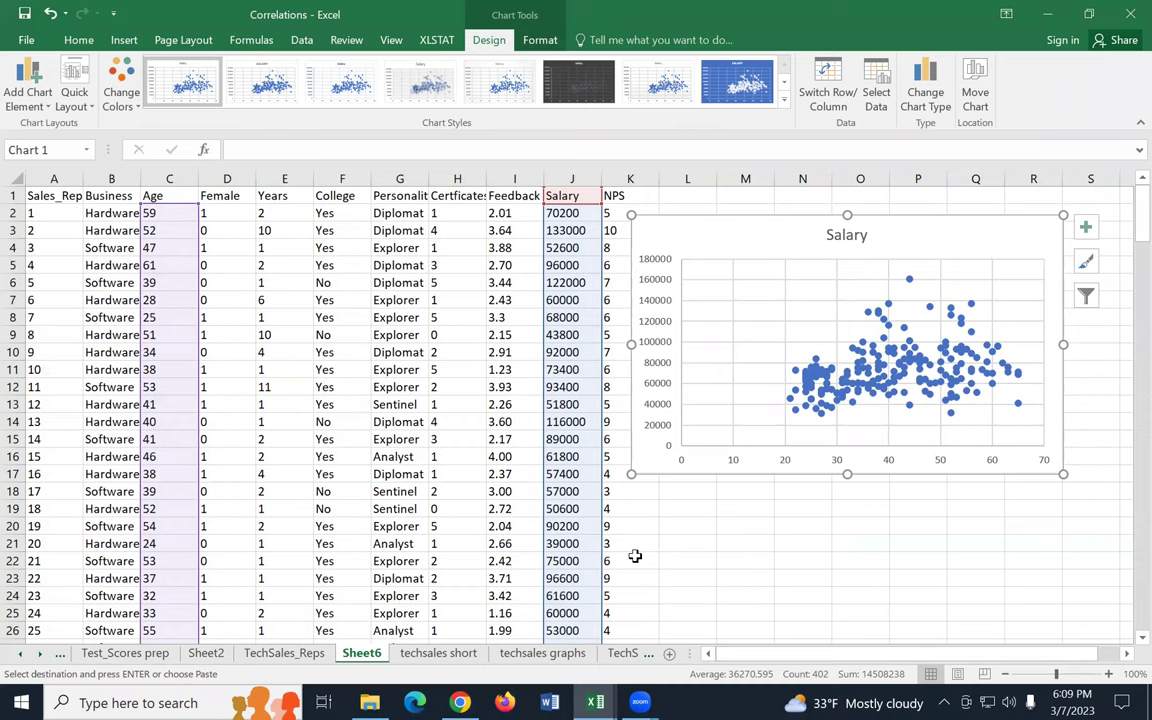
Step: Change the scatter chart's title to "Salary by Age"
{"action": "left_click", "coordinate": [871, 235]}
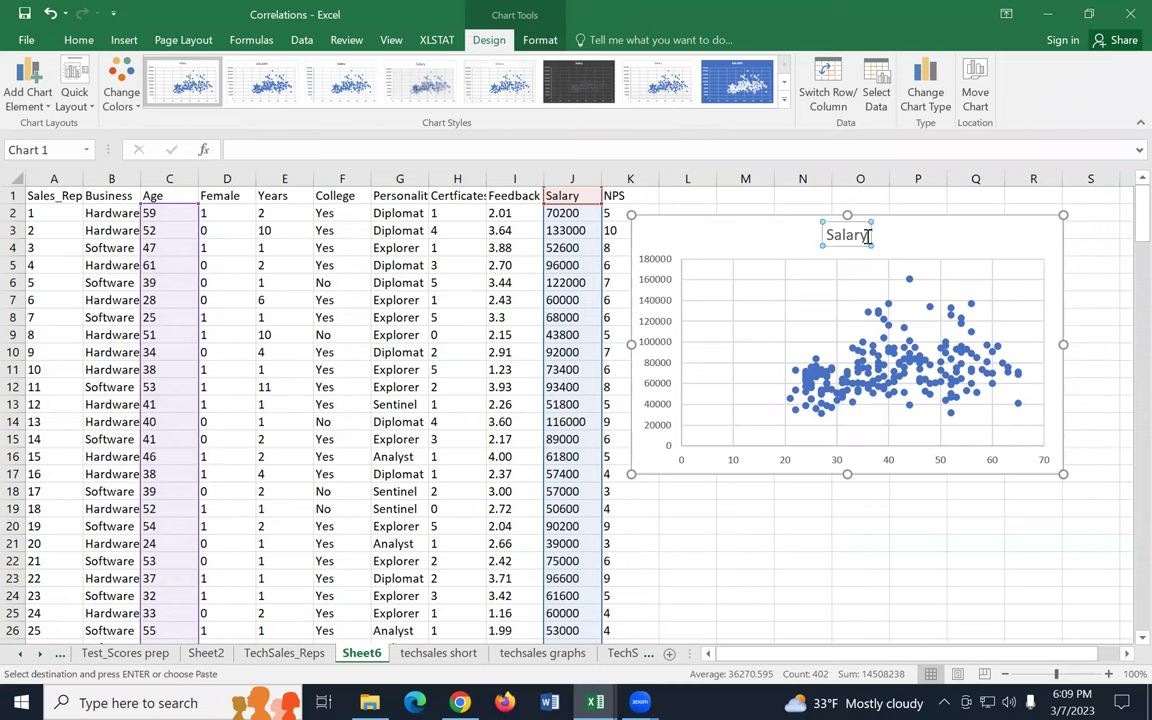
{"action": "left_click", "coordinate": [868, 236]}
{"action": "type", "text": "By Age"}
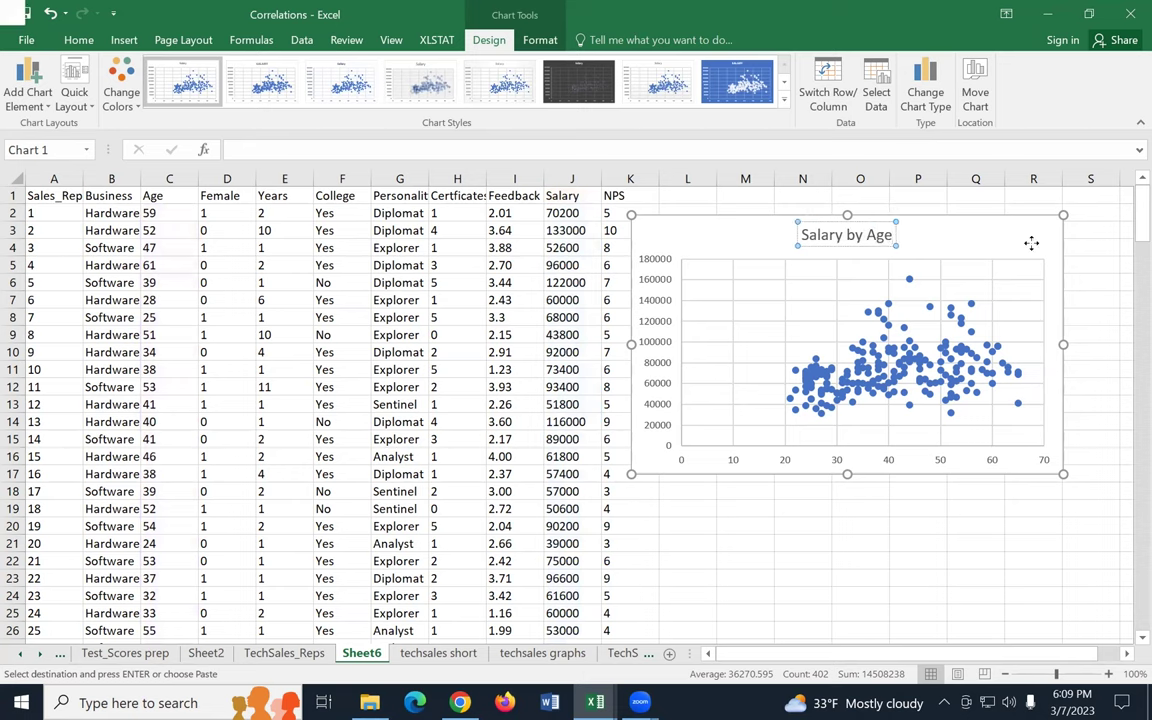
{"action": "left_click", "coordinate": [1031, 243]}
Step: Add axis titles to the scatter chart, naming the vertical axis "Salary" and the horizontal axis "Age"
{"action": "left_click", "coordinate": [1085, 227]}
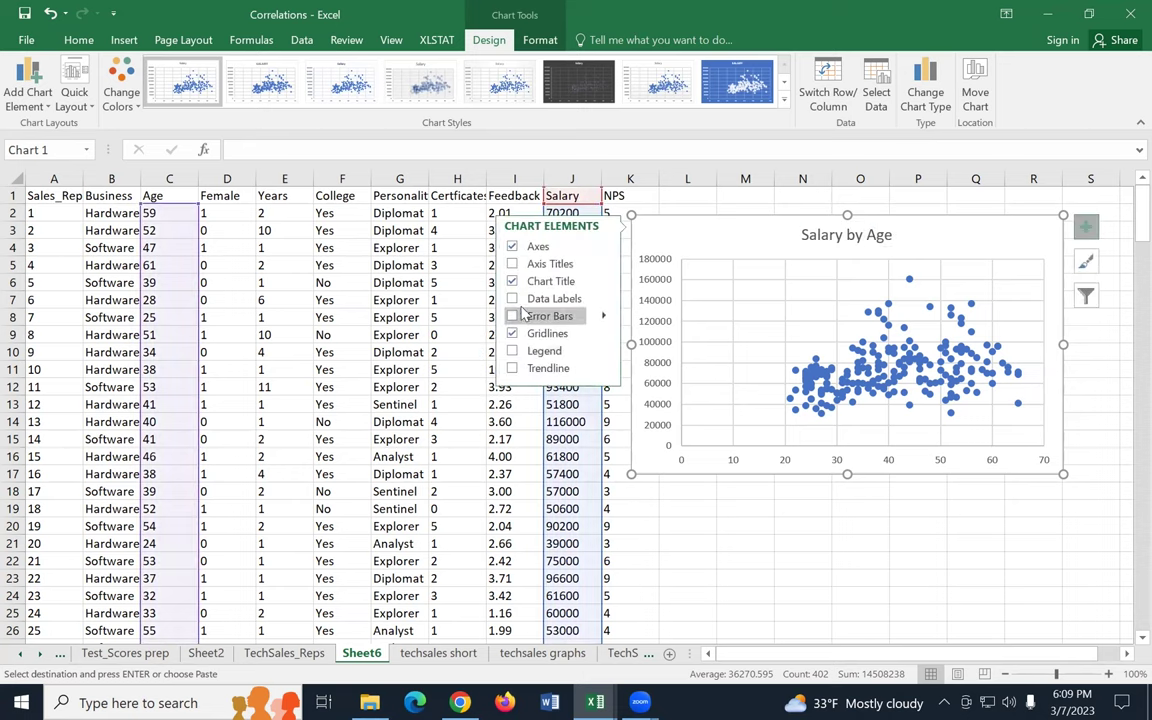
{"action": "left_click", "coordinate": [512, 264]}
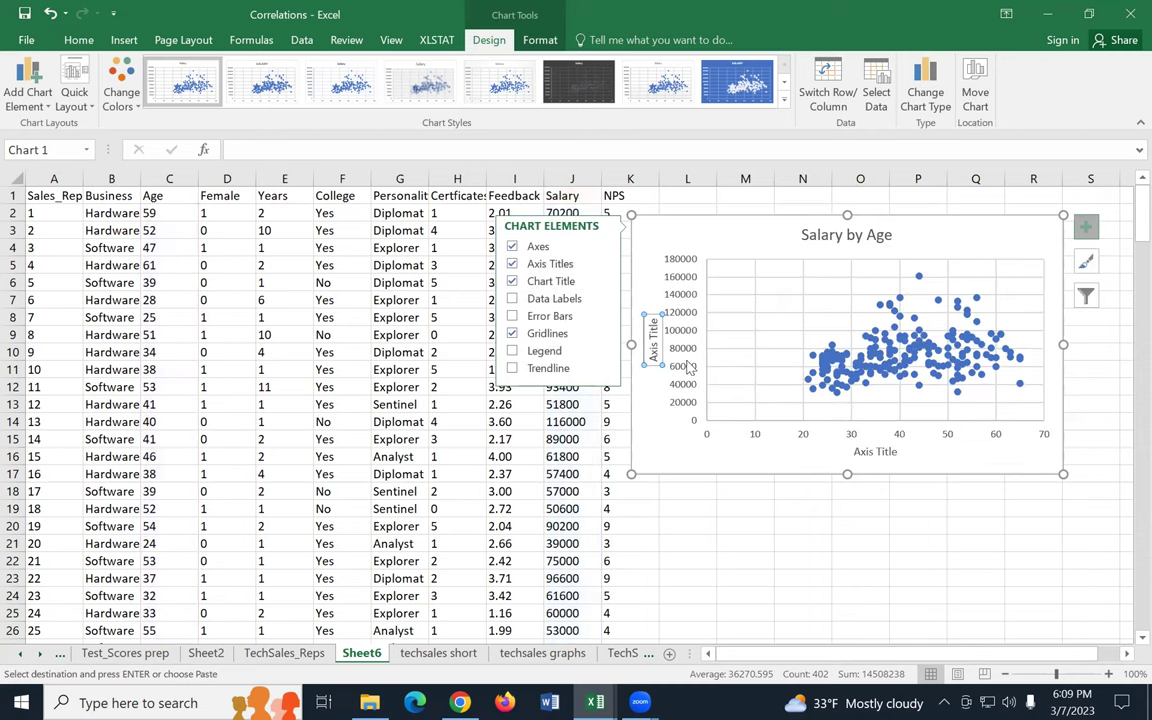
{"action": "type", "text": "Salary"}
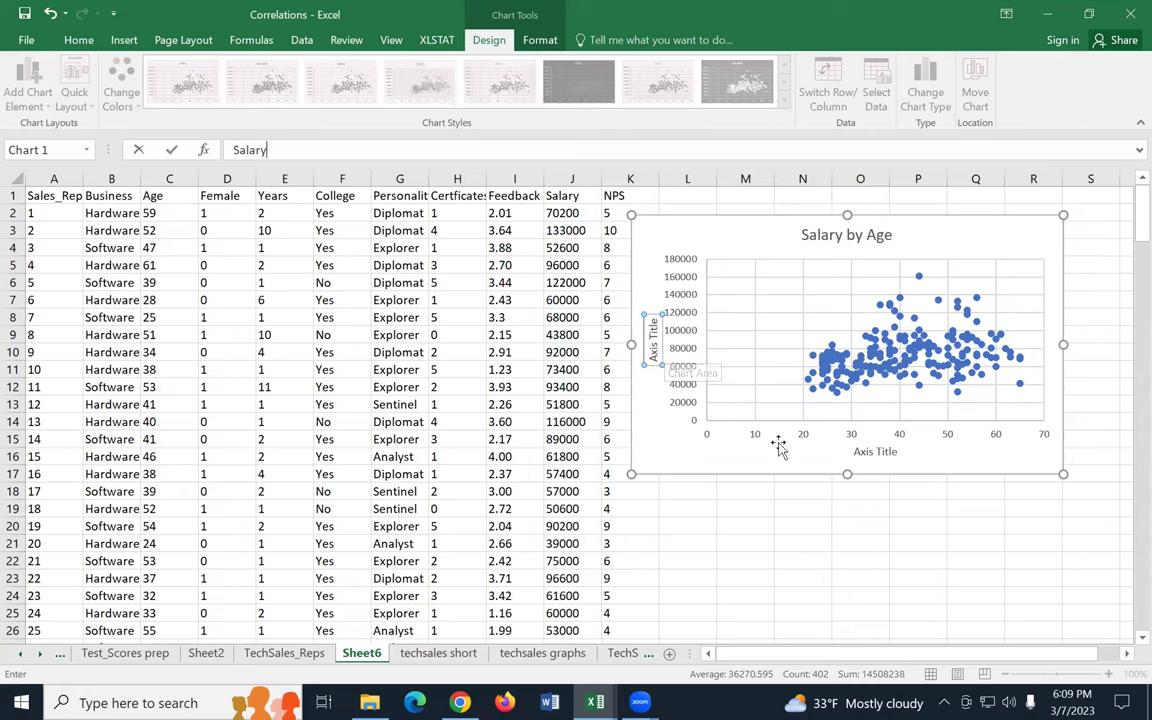
{"action": "left_click", "coordinate": [868, 455]}
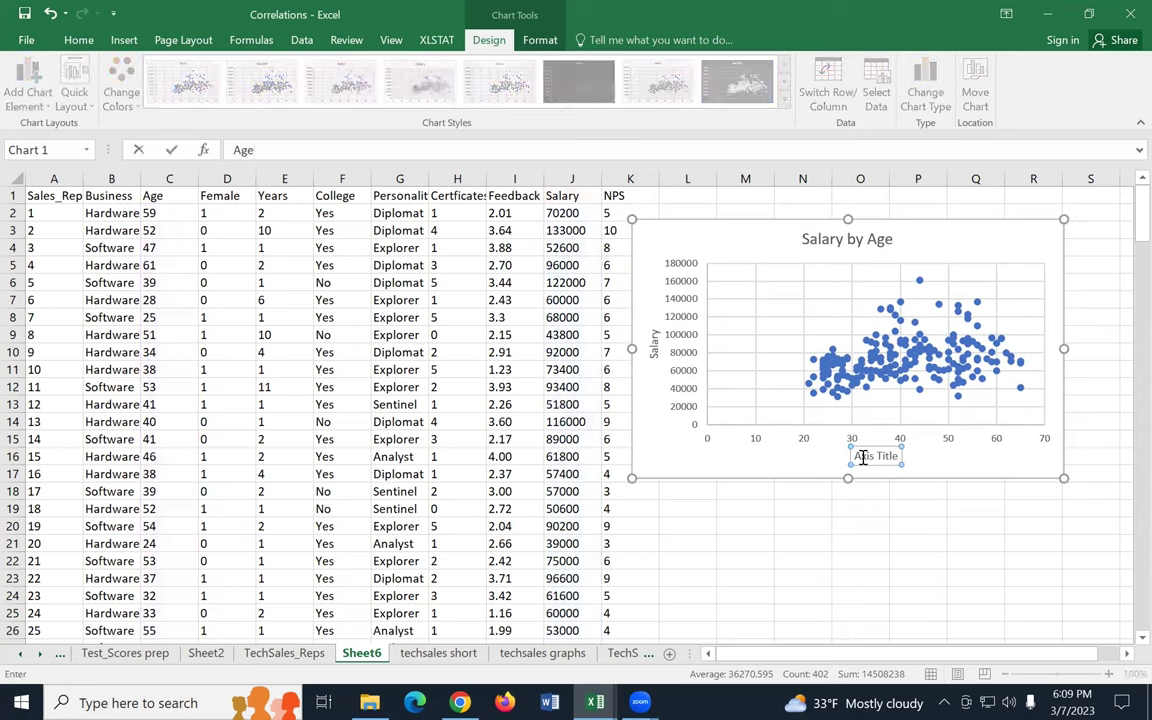
{"action": "key", "text": "Return"}
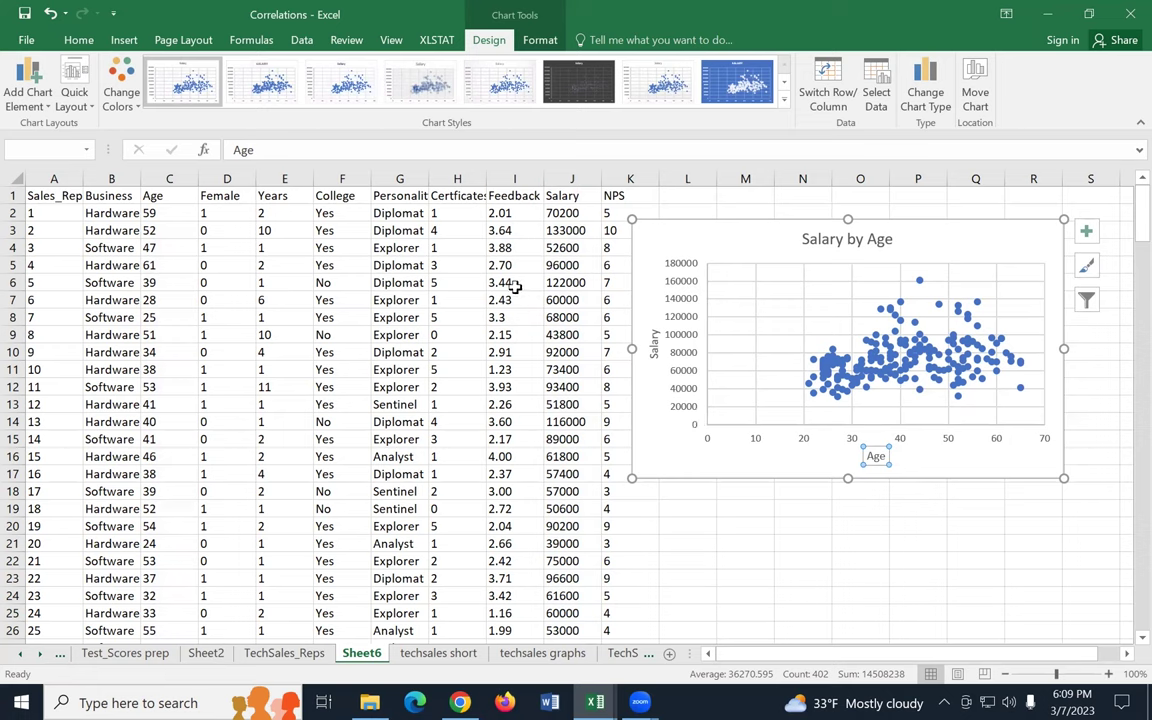
Step: Apply the dollar Accounting number format to the whole Salary column J
{"action": "left_click", "coordinate": [571, 179]}
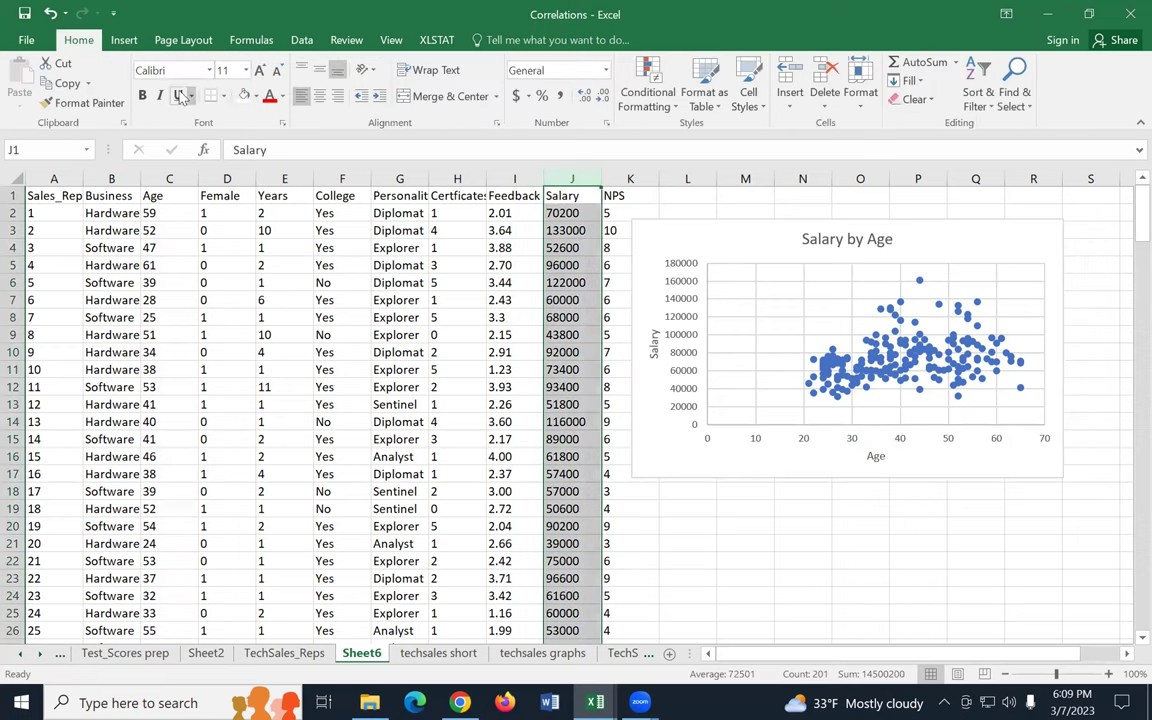
{"action": "left_click", "coordinate": [515, 96]}
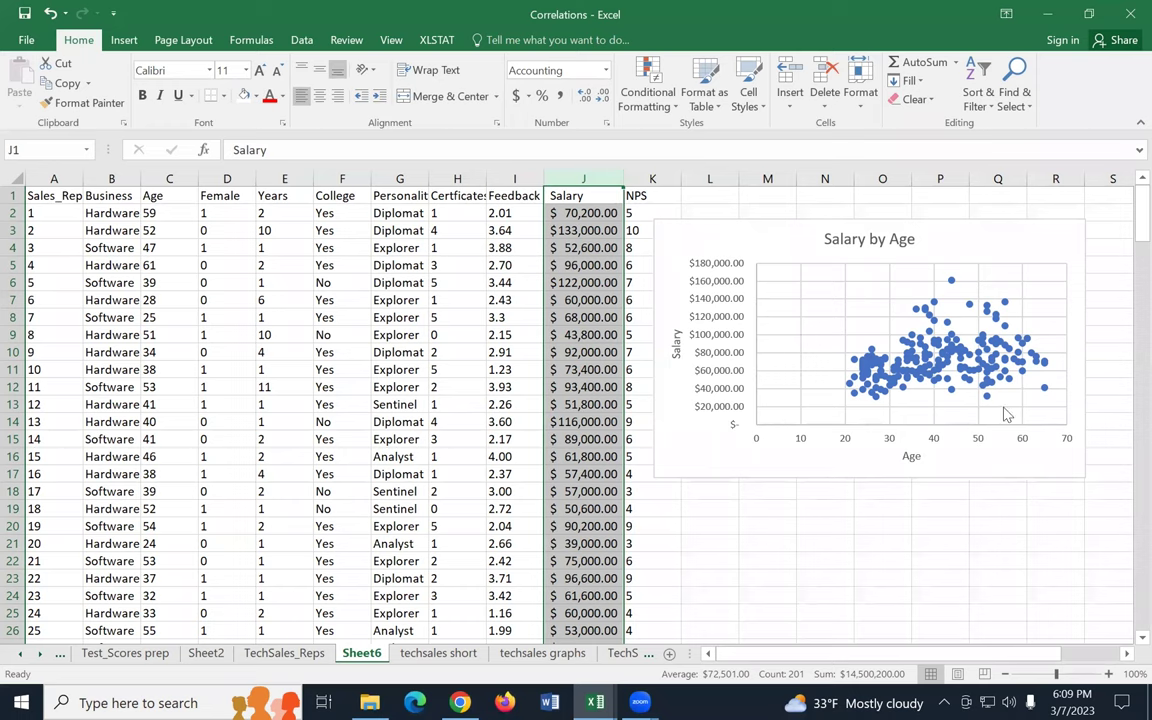
Step: Add a linear trendline to the "Salary by Age" scatter chart
{"action": "left_click_drag", "start_coordinate": [1016, 653], "coordinate": [1040, 653]}
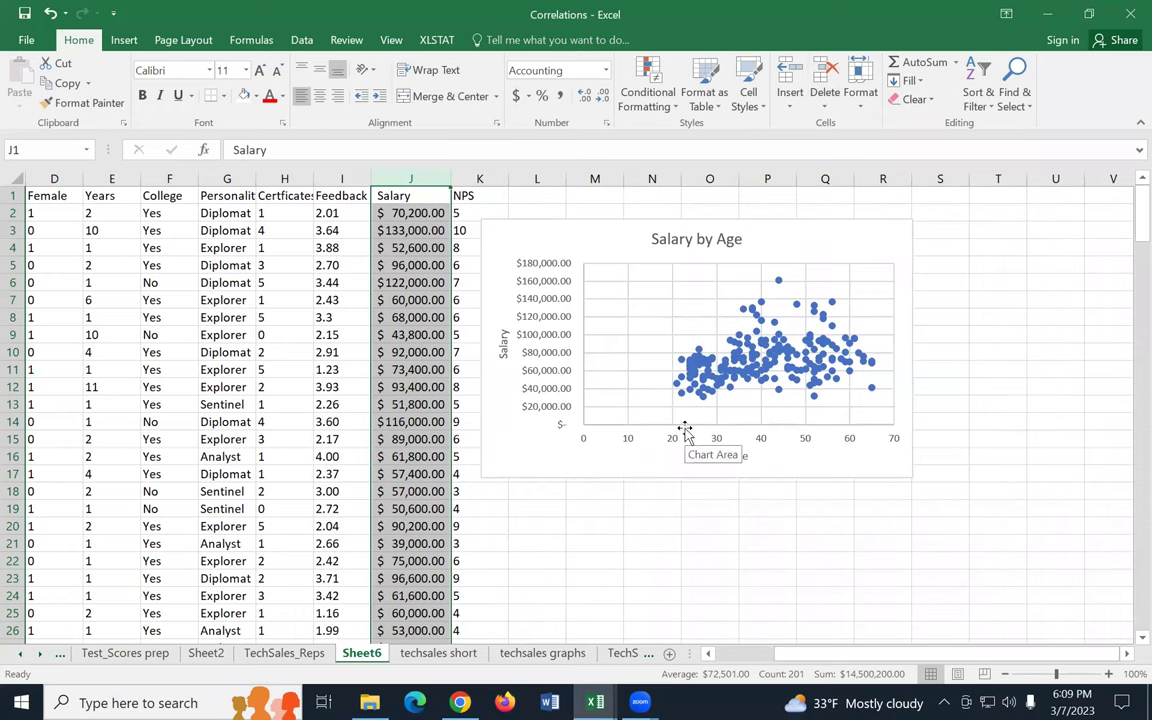
{"action": "left_click", "coordinate": [626, 236]}
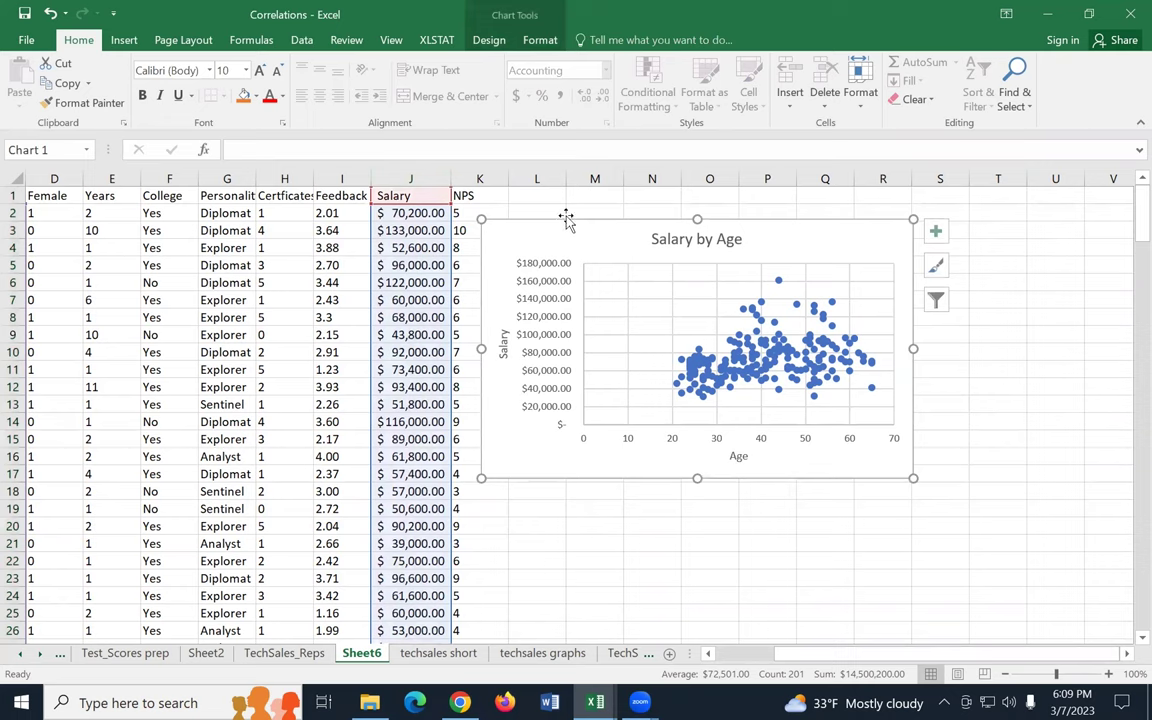
{"action": "left_click", "coordinate": [489, 40]}
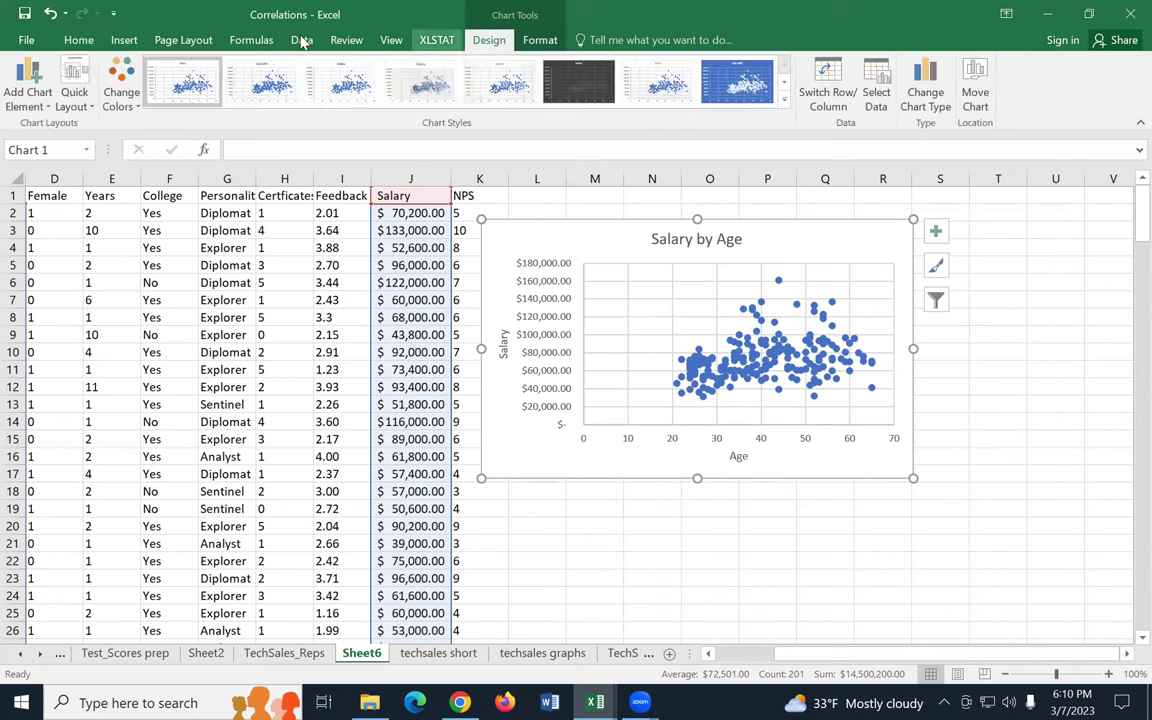
{"action": "left_click", "coordinate": [28, 90]}
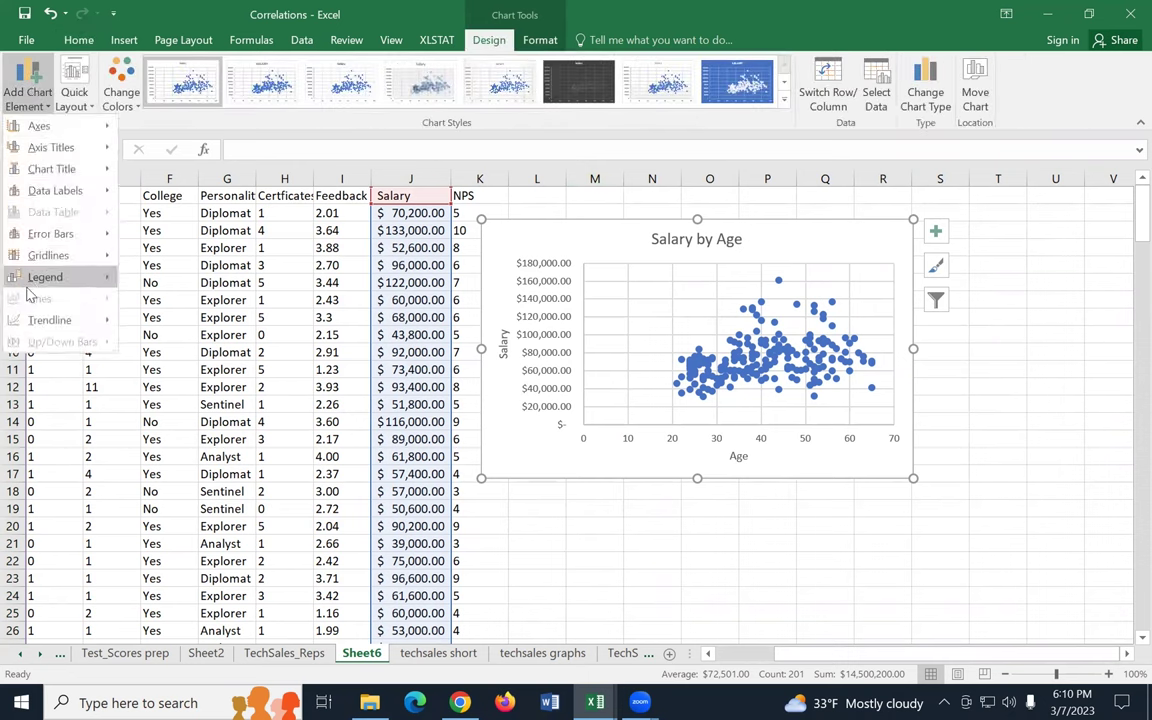
{"action": "mouse_move", "coordinate": [45, 320]}
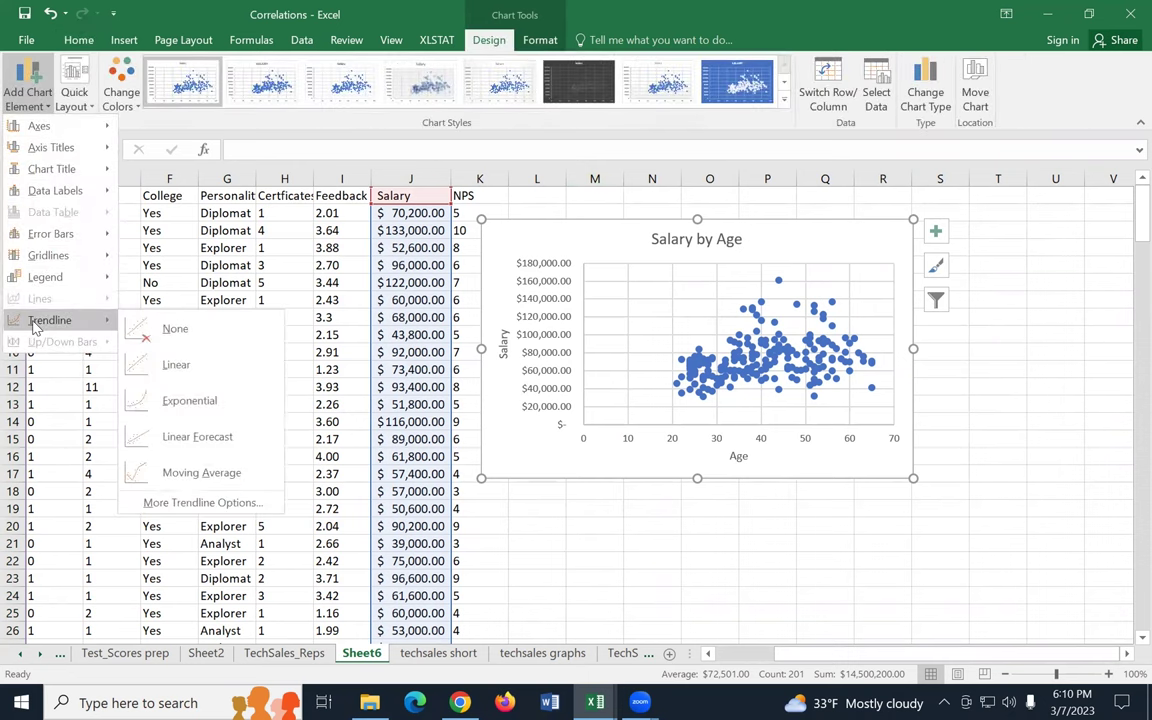
{"action": "left_click", "coordinate": [190, 367]}
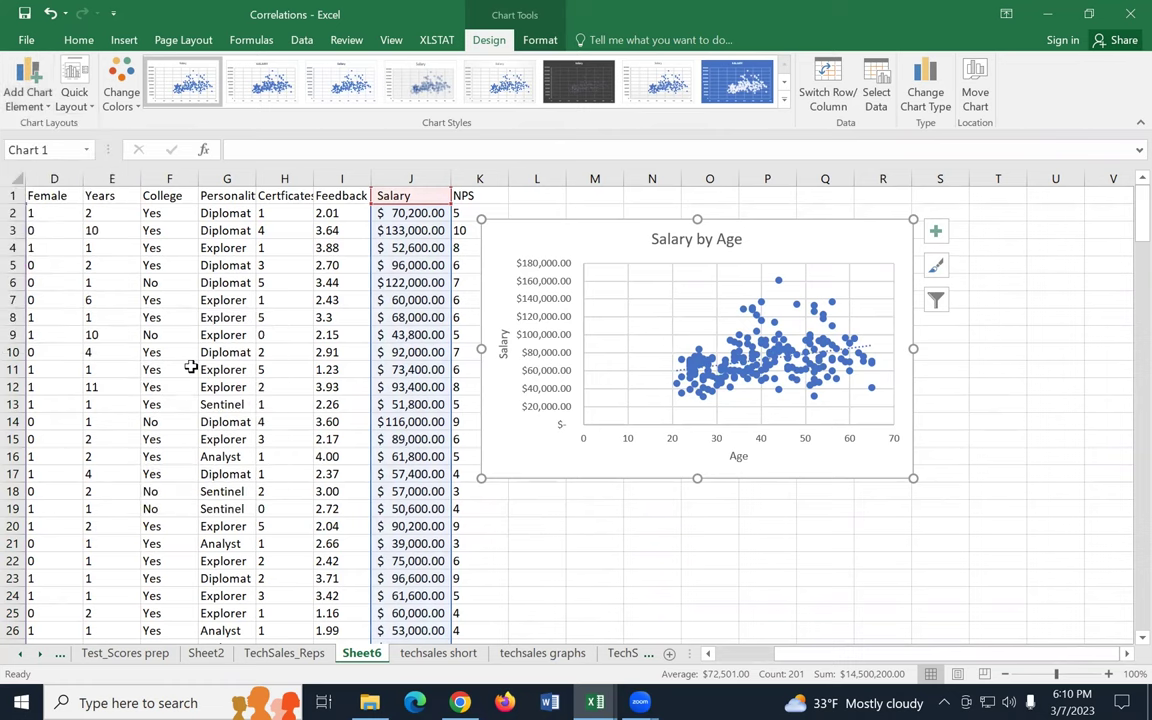
Step: Format the trendline of the "Salary by Age" chart with a width of 4 pt and the standard red color
{"action": "left_click", "coordinate": [869, 353]}
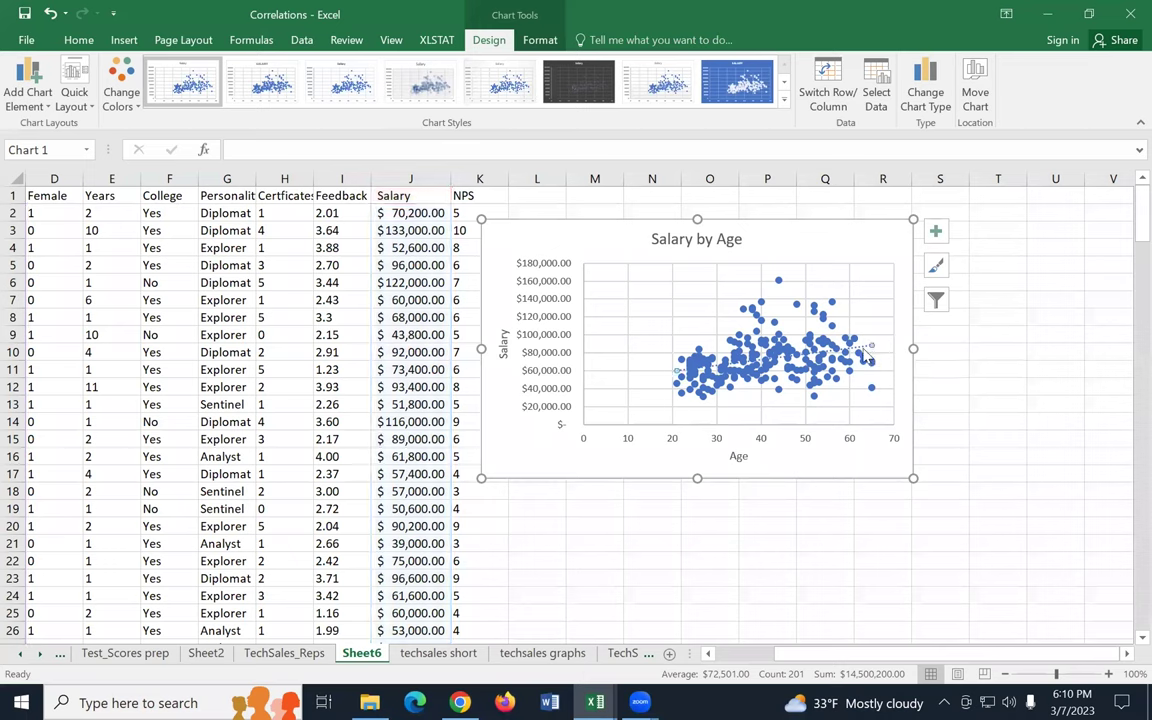
{"action": "right_click", "coordinate": [866, 358]}
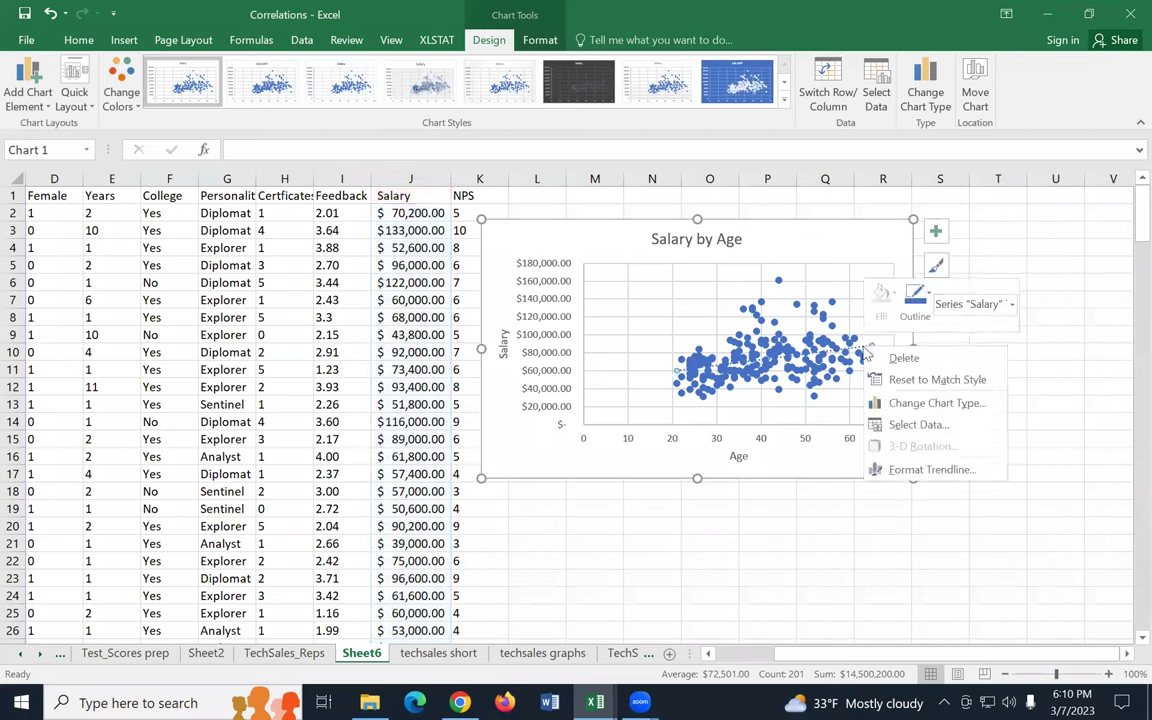
{"action": "left_click", "coordinate": [932, 470]}
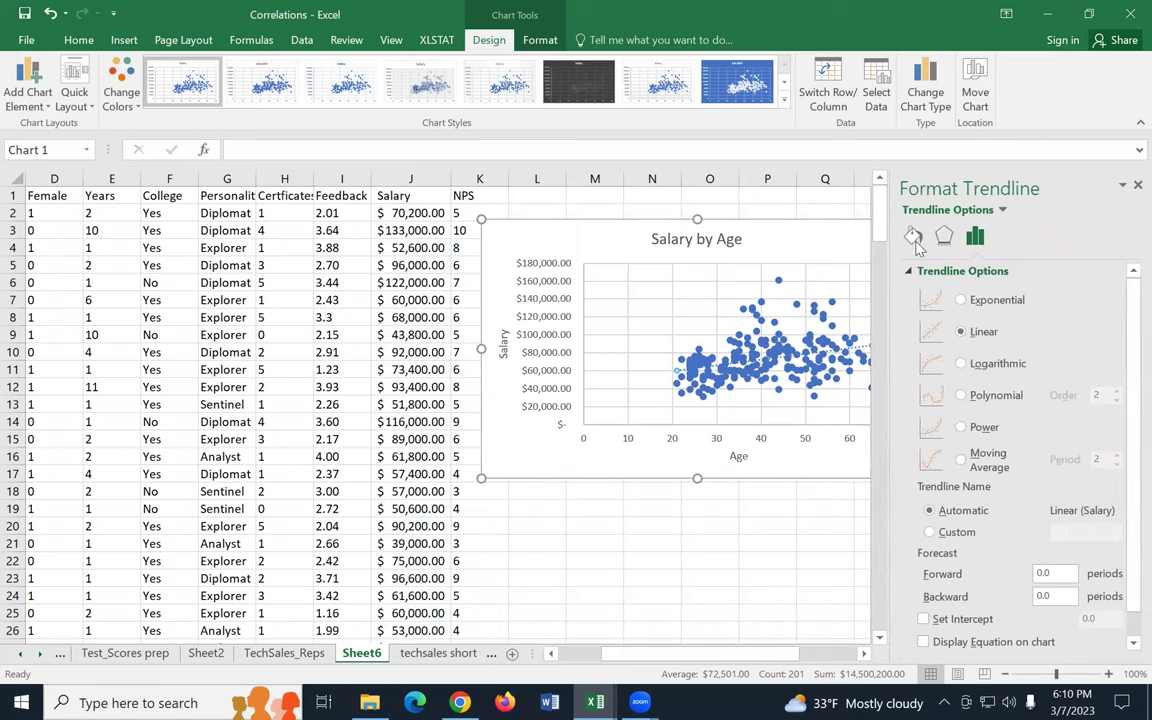
{"action": "left_click", "coordinate": [913, 237]}
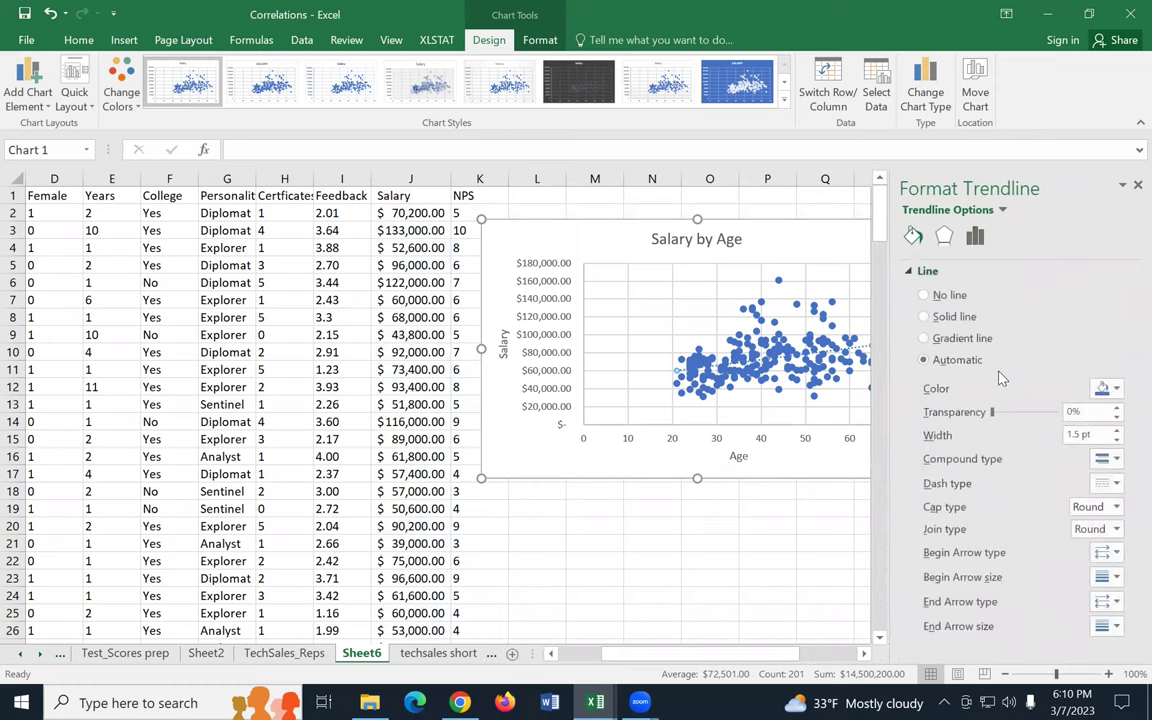
{"action": "double_click", "coordinate": [1080, 435]}
{"action": "type", "text": "4"}
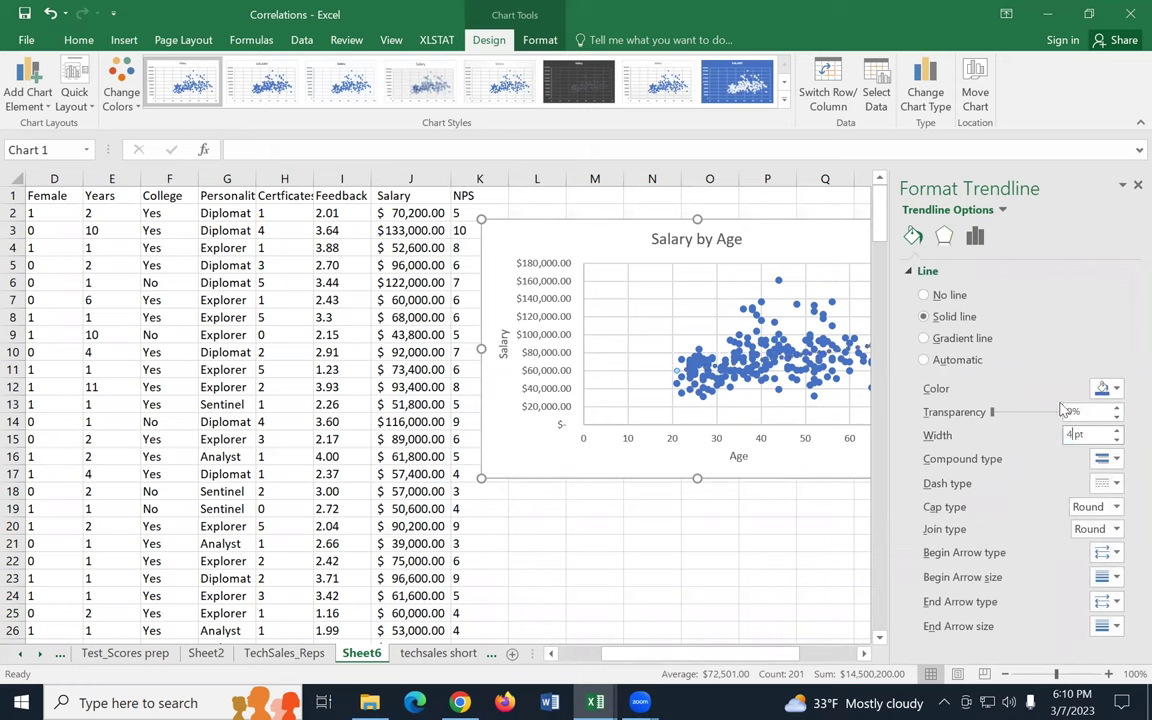
{"action": "left_click", "coordinate": [1117, 388]}
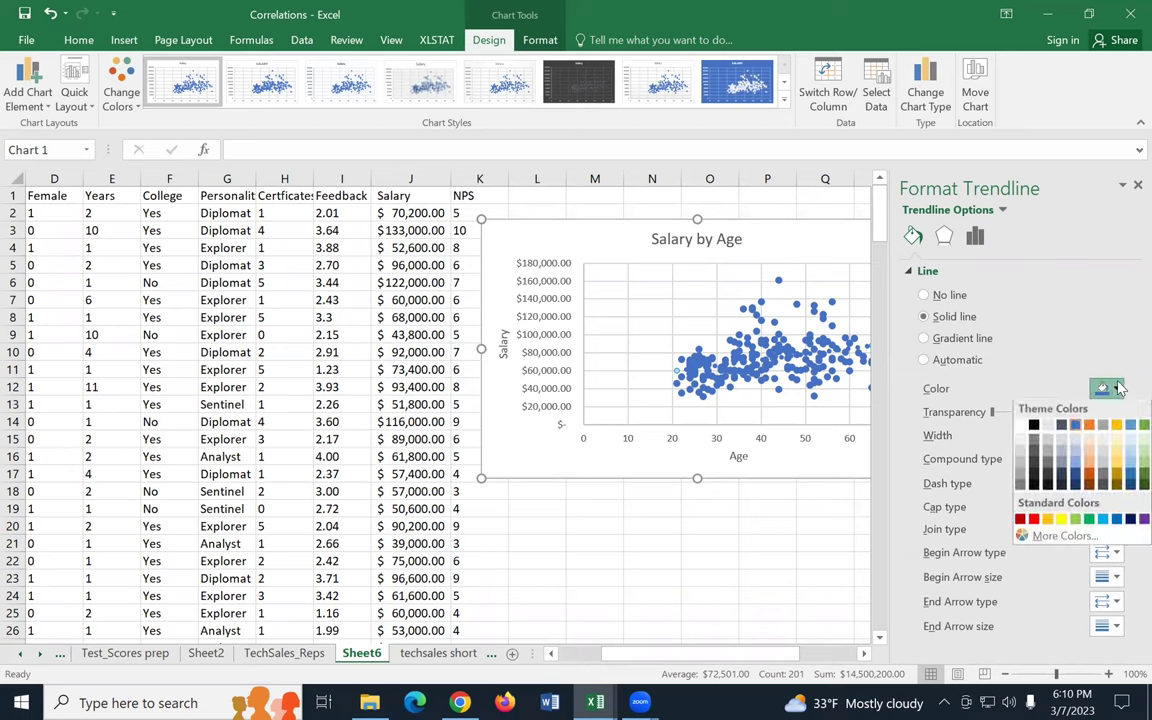
{"action": "left_click", "coordinate": [1035, 521]}
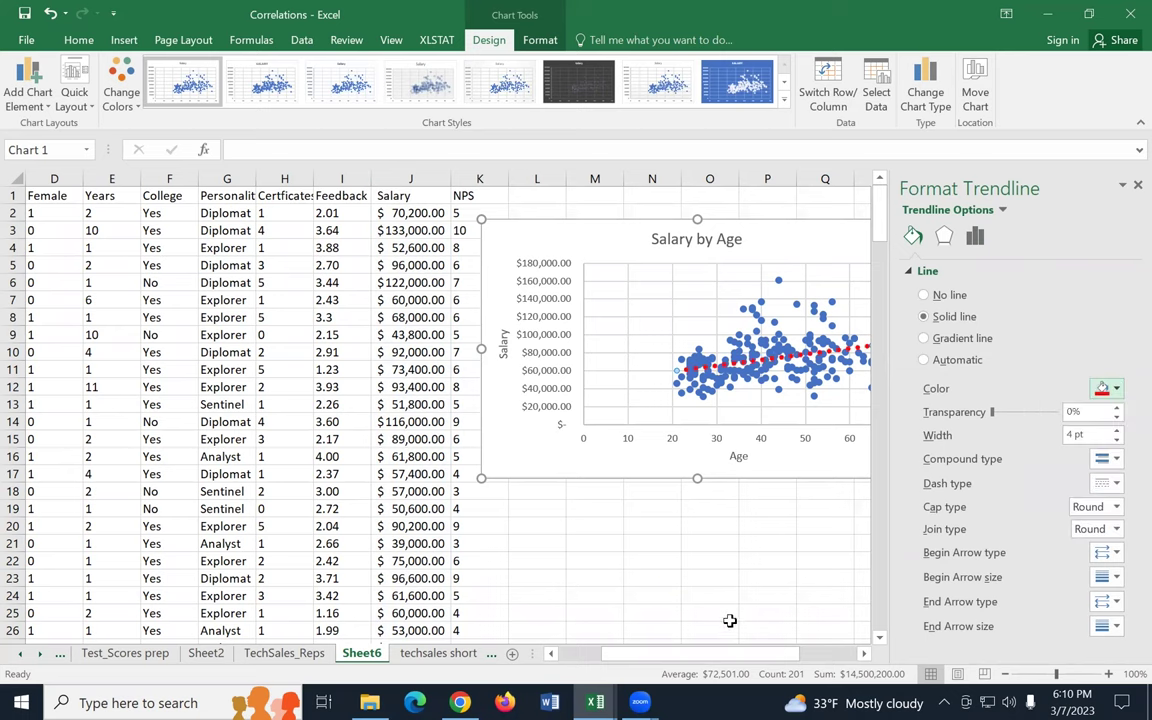
{"action": "left_click_drag", "start_coordinate": [723, 660], "coordinate": [740, 662]}
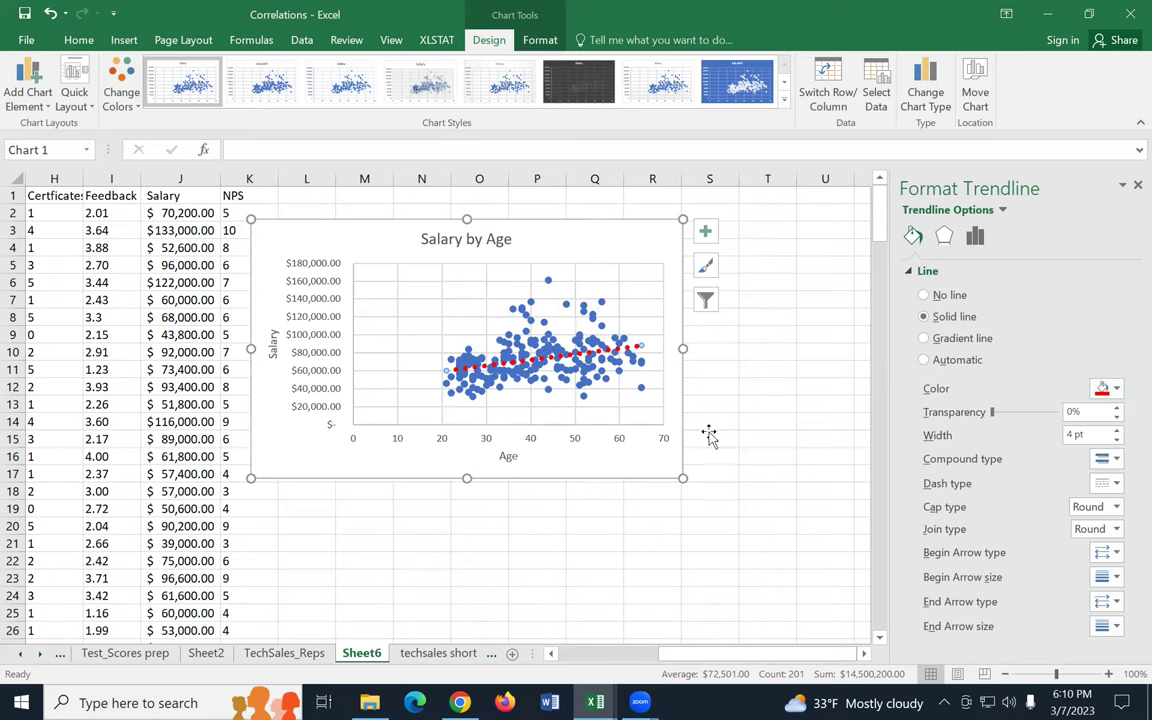
{"action": "left_click", "coordinate": [653, 467]}
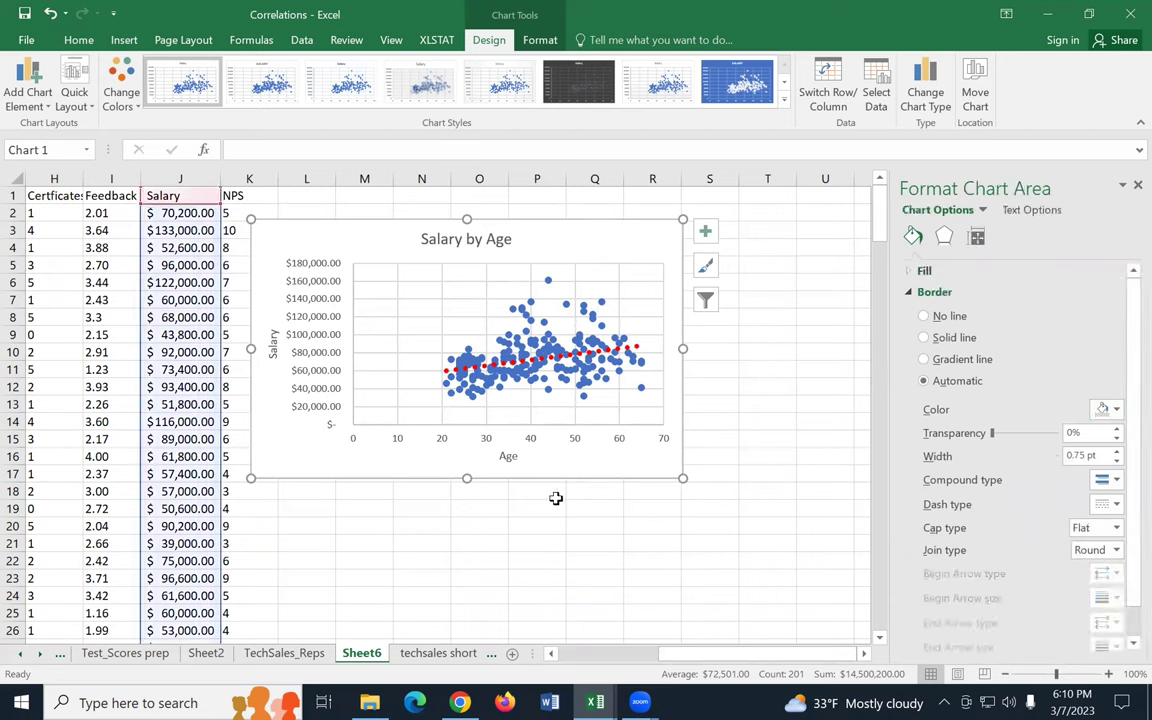